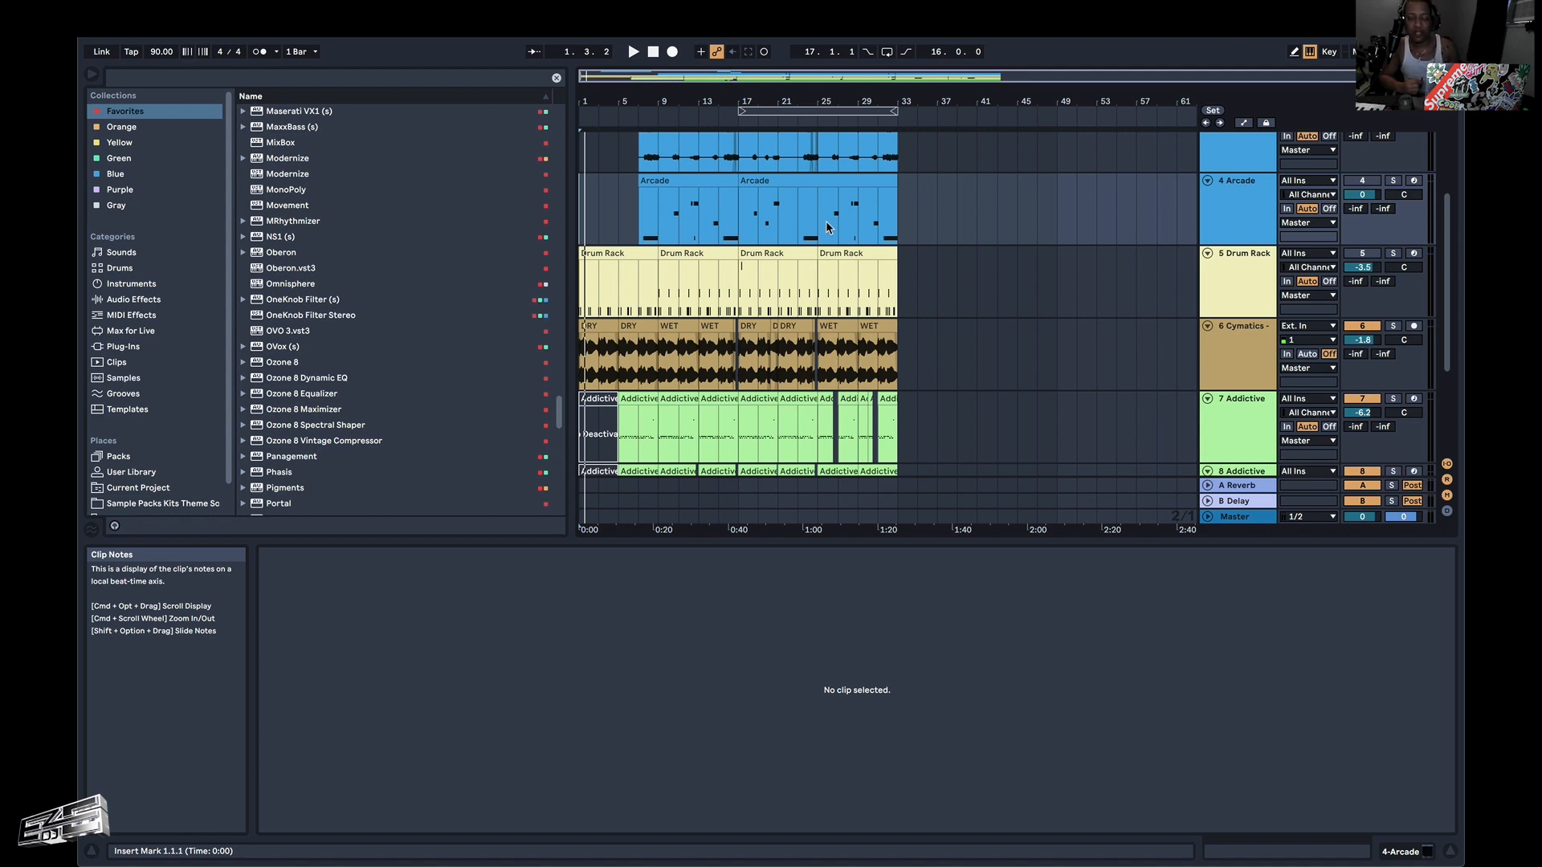
Play the arrangement from the start and solo the Cymatics audio track (track 6).
key(space)
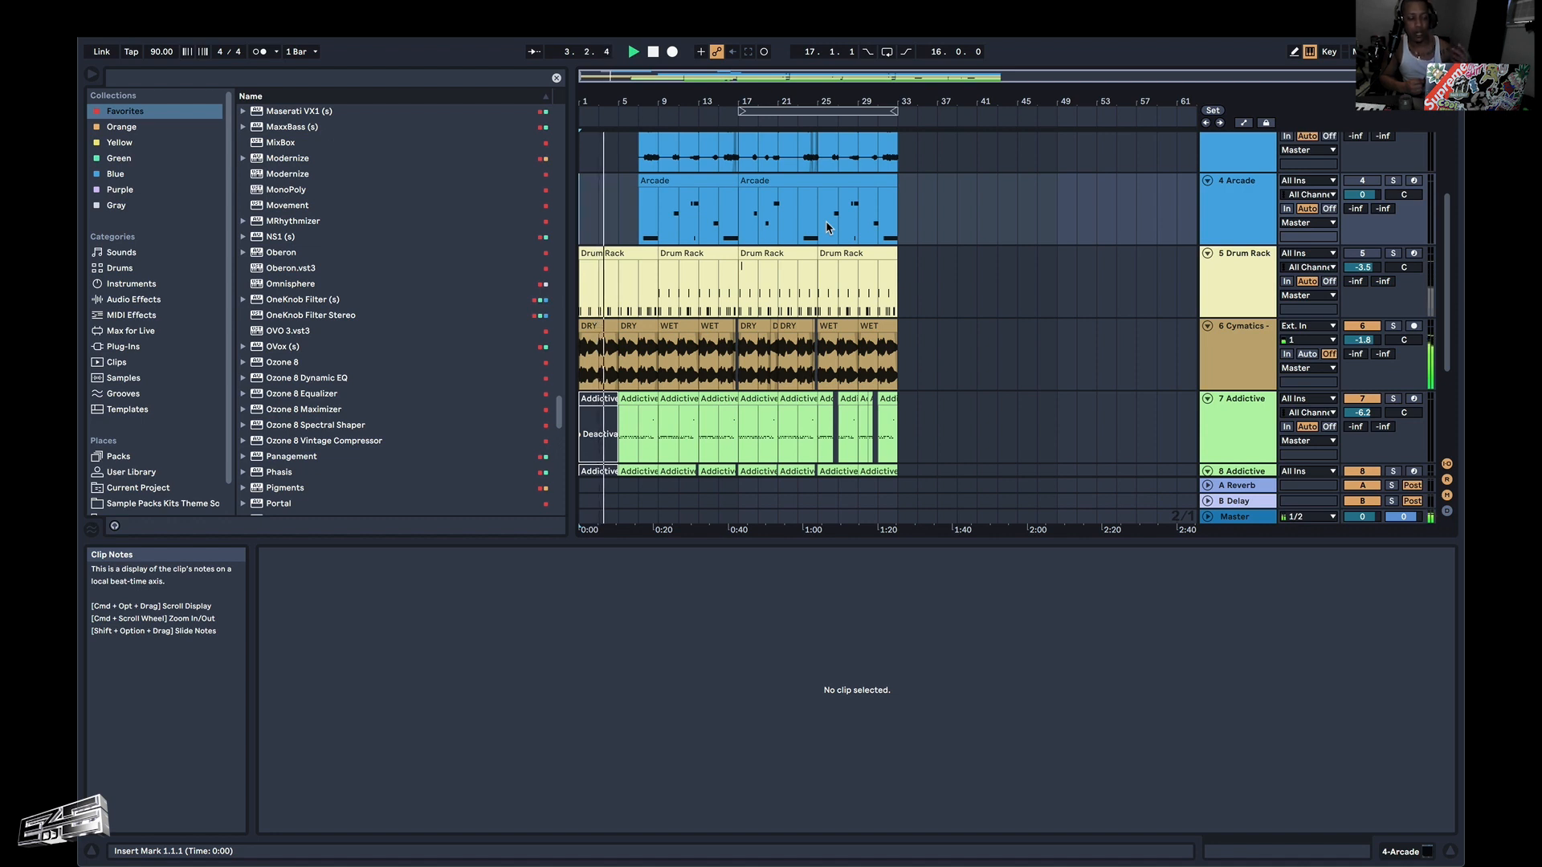
click(1393, 325)
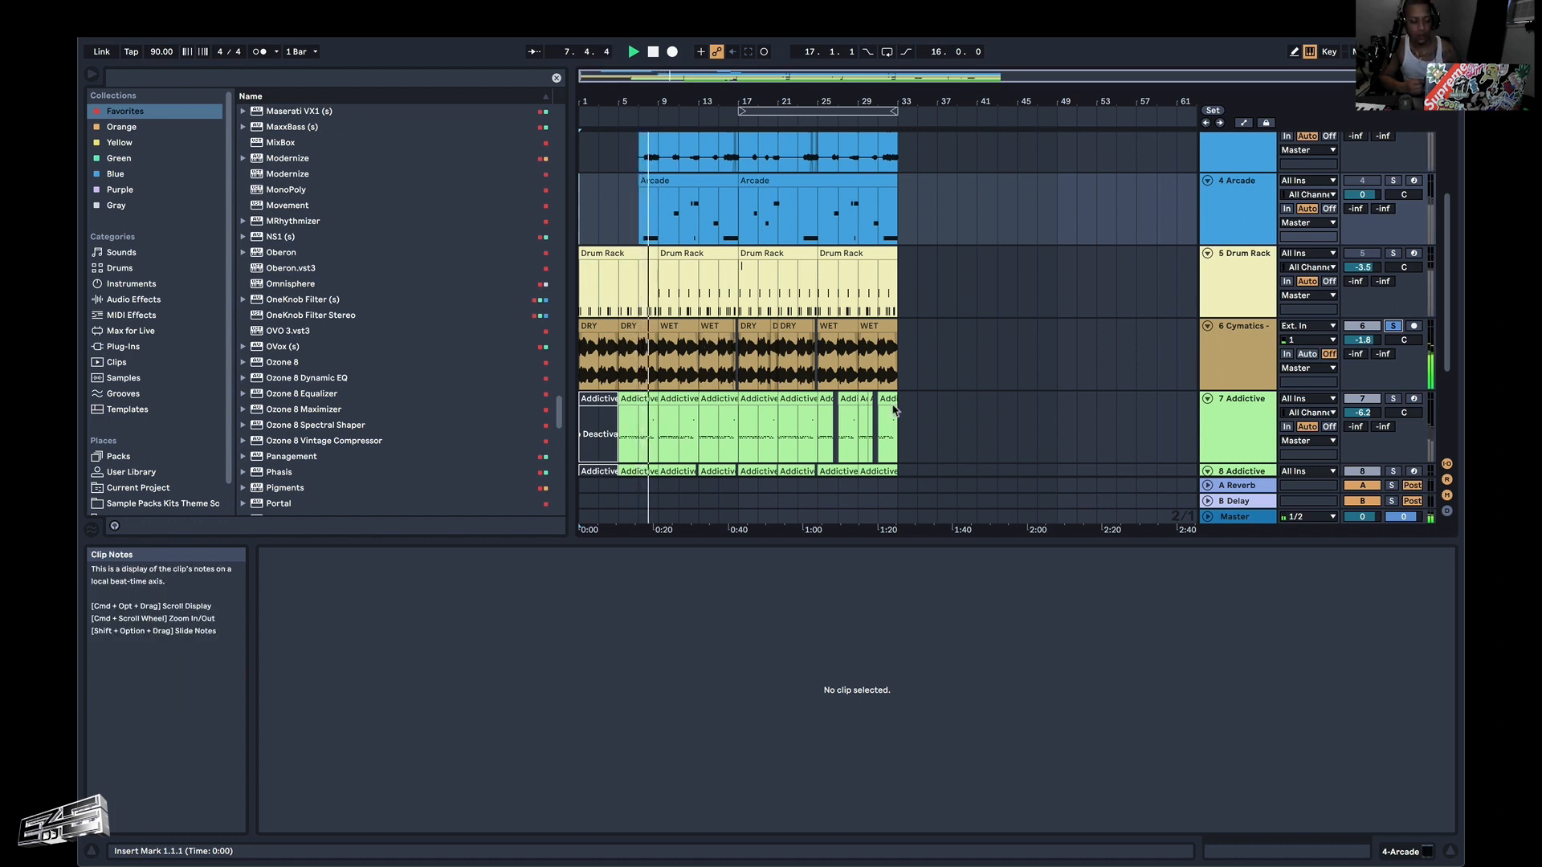
Show the device chain of the Cymatics audio track and deactivate its Endless Smile effect.
click(1428, 851)
click(680, 377)
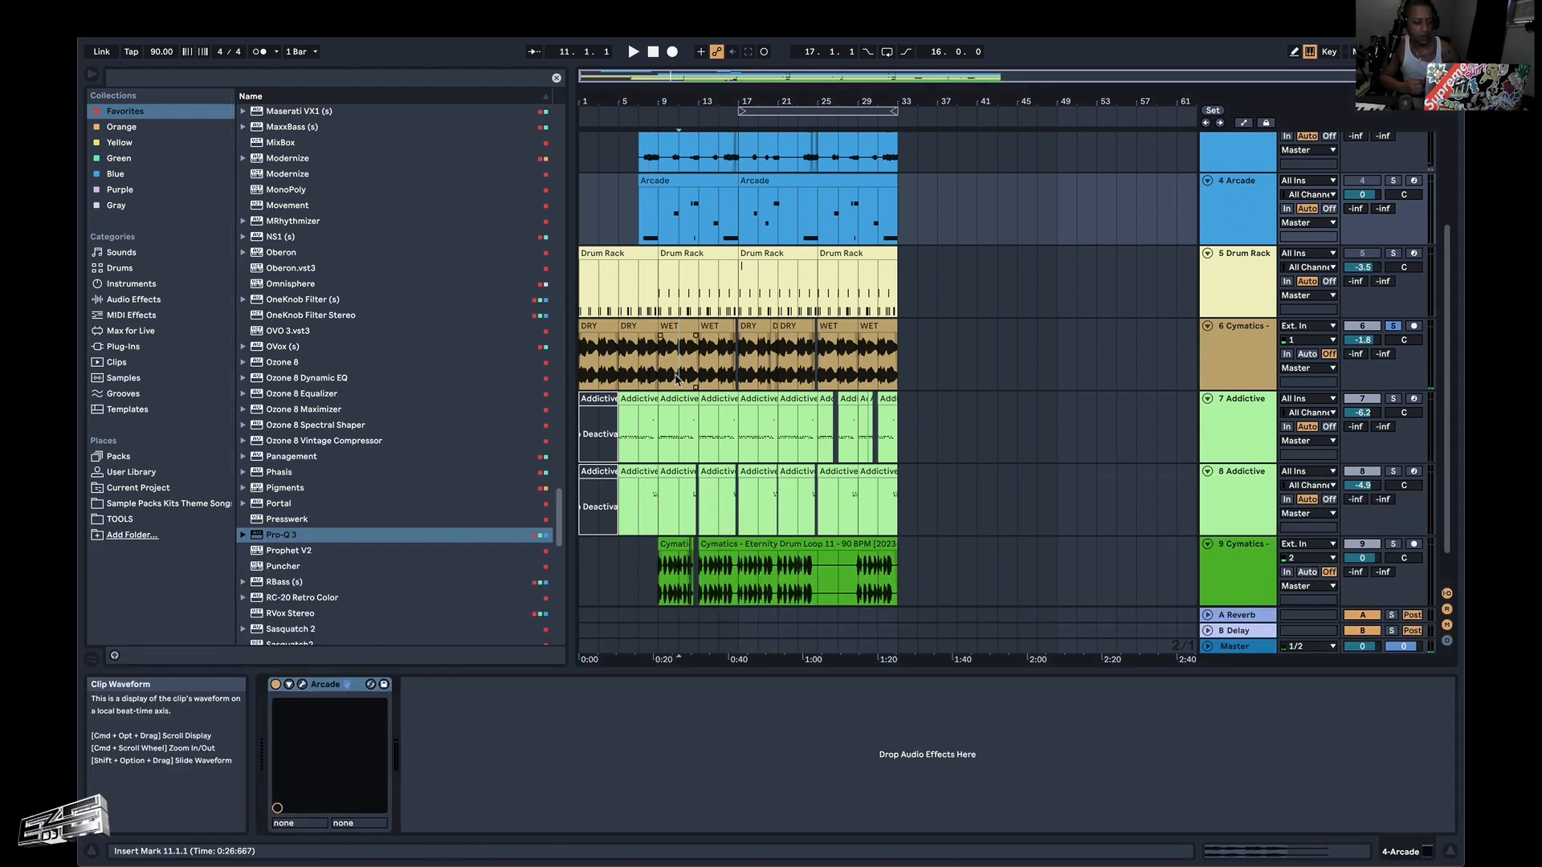
click(482, 685)
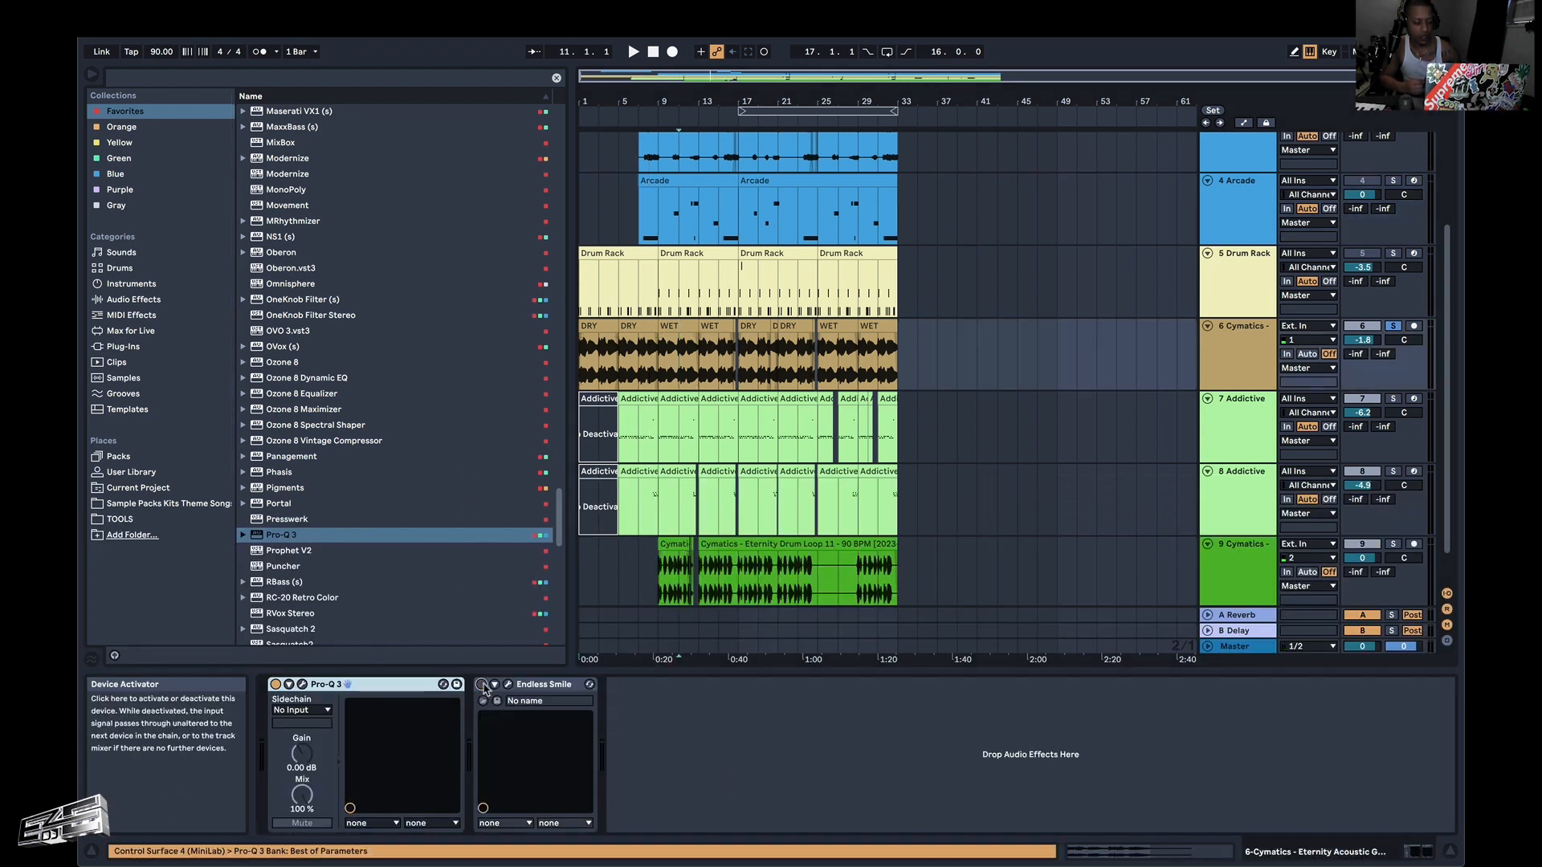
Audition the soloed Cymatics track from bar 1 through its DRY and WET clips.
click(581, 383)
key(space)
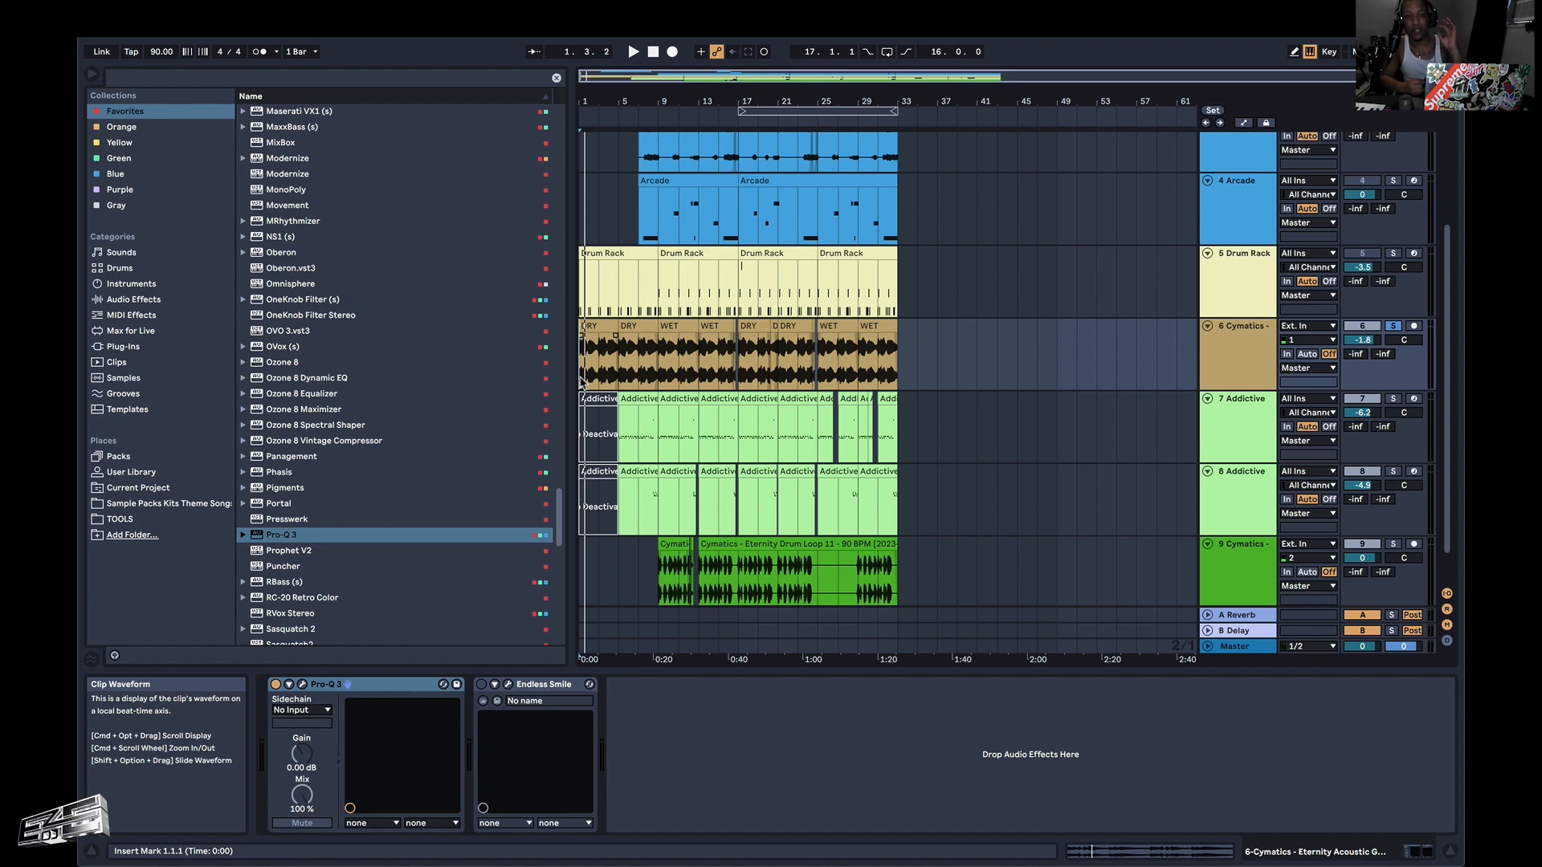
key(space)
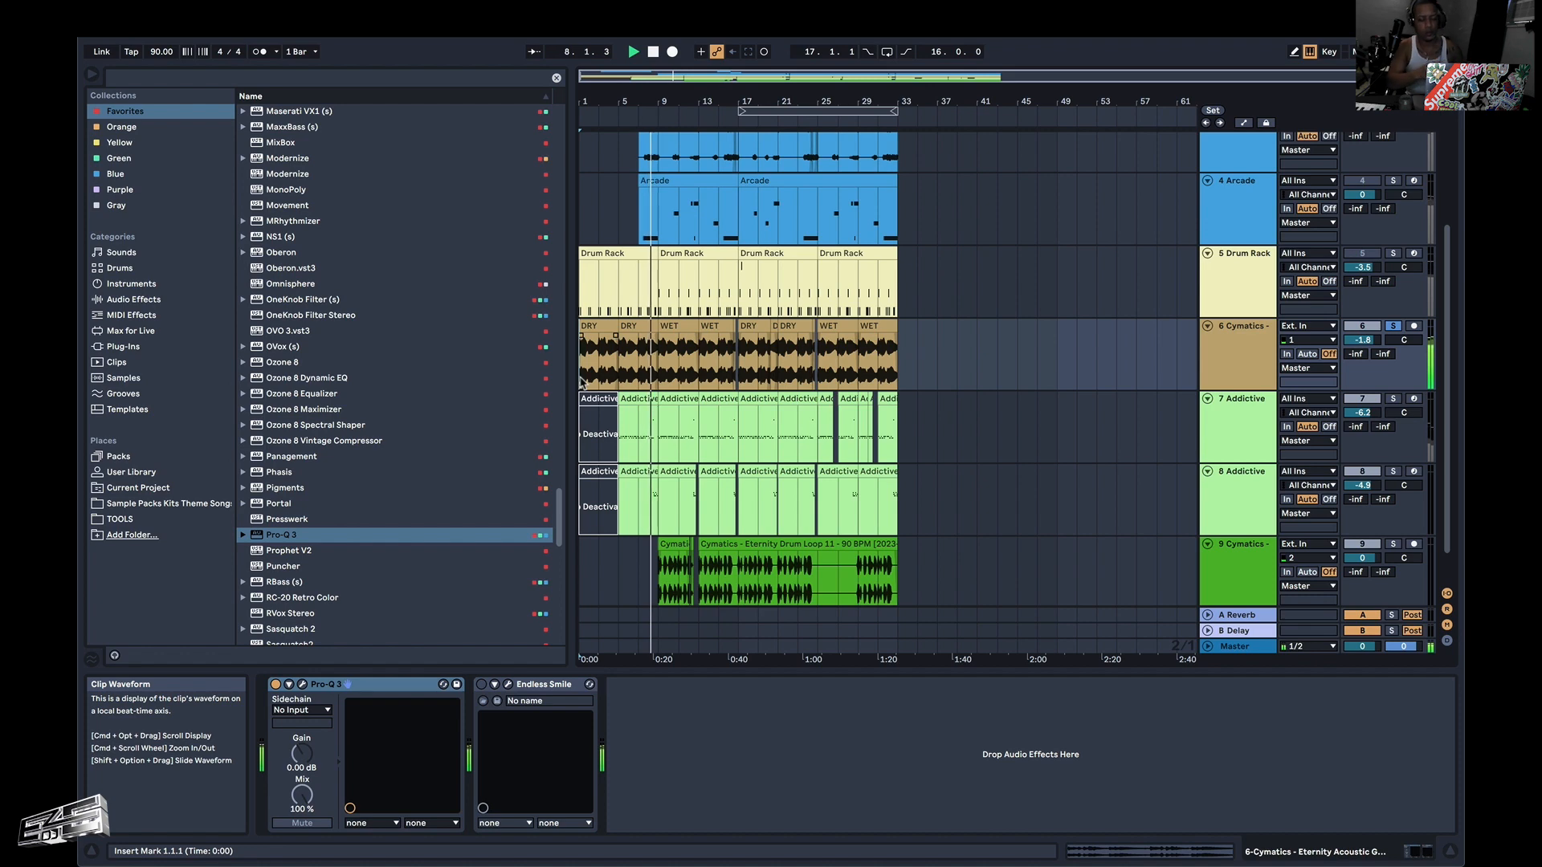
click(637, 393)
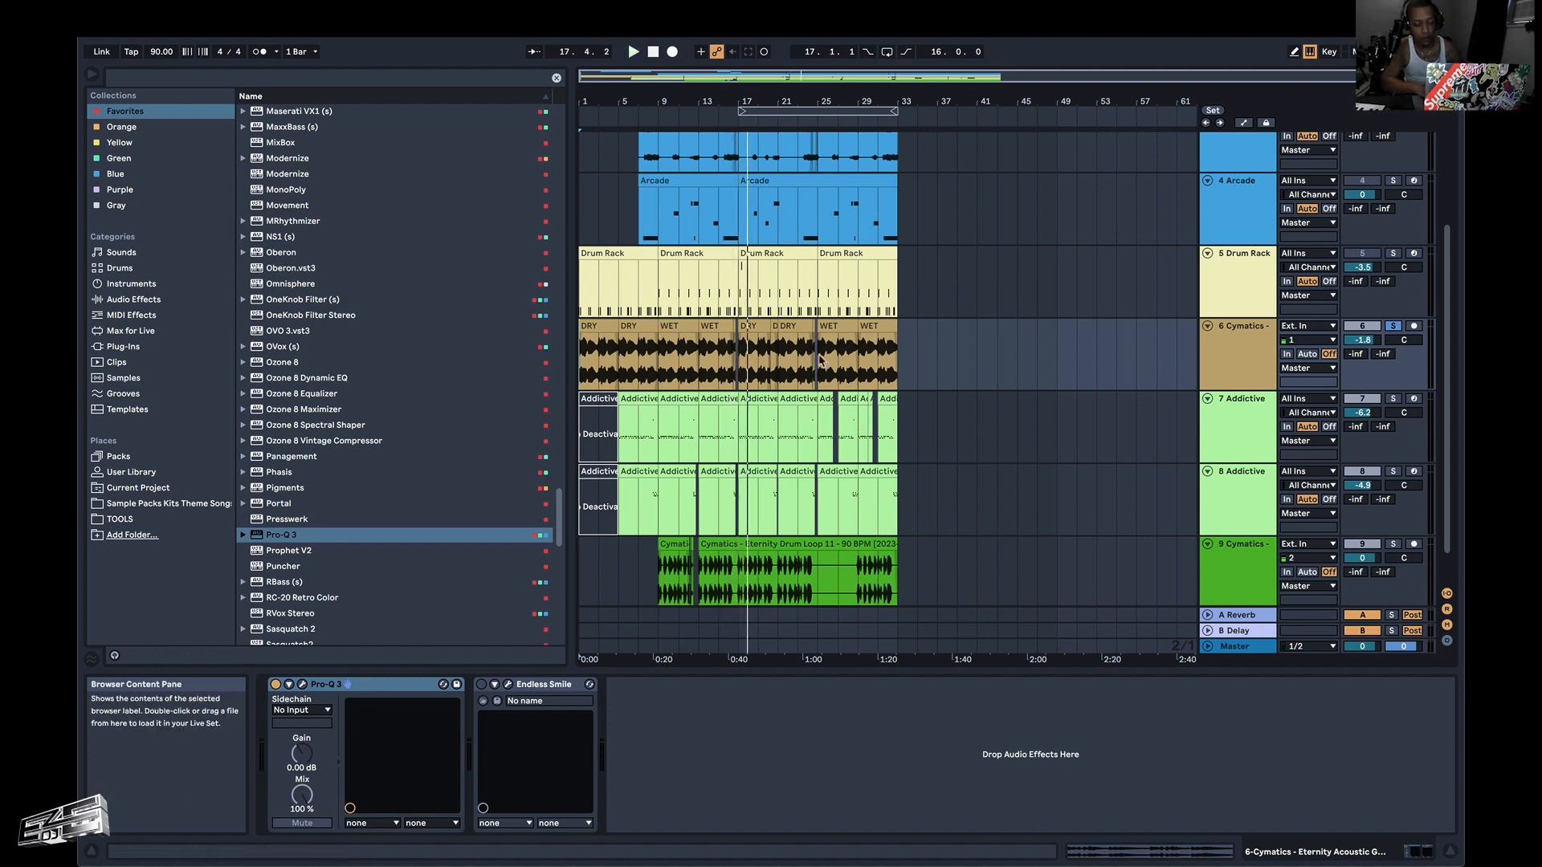
Unsolo the Cymatics track and play the full arrangement from bar 1 up to where the Addictive Drums clips enter.
key(space)
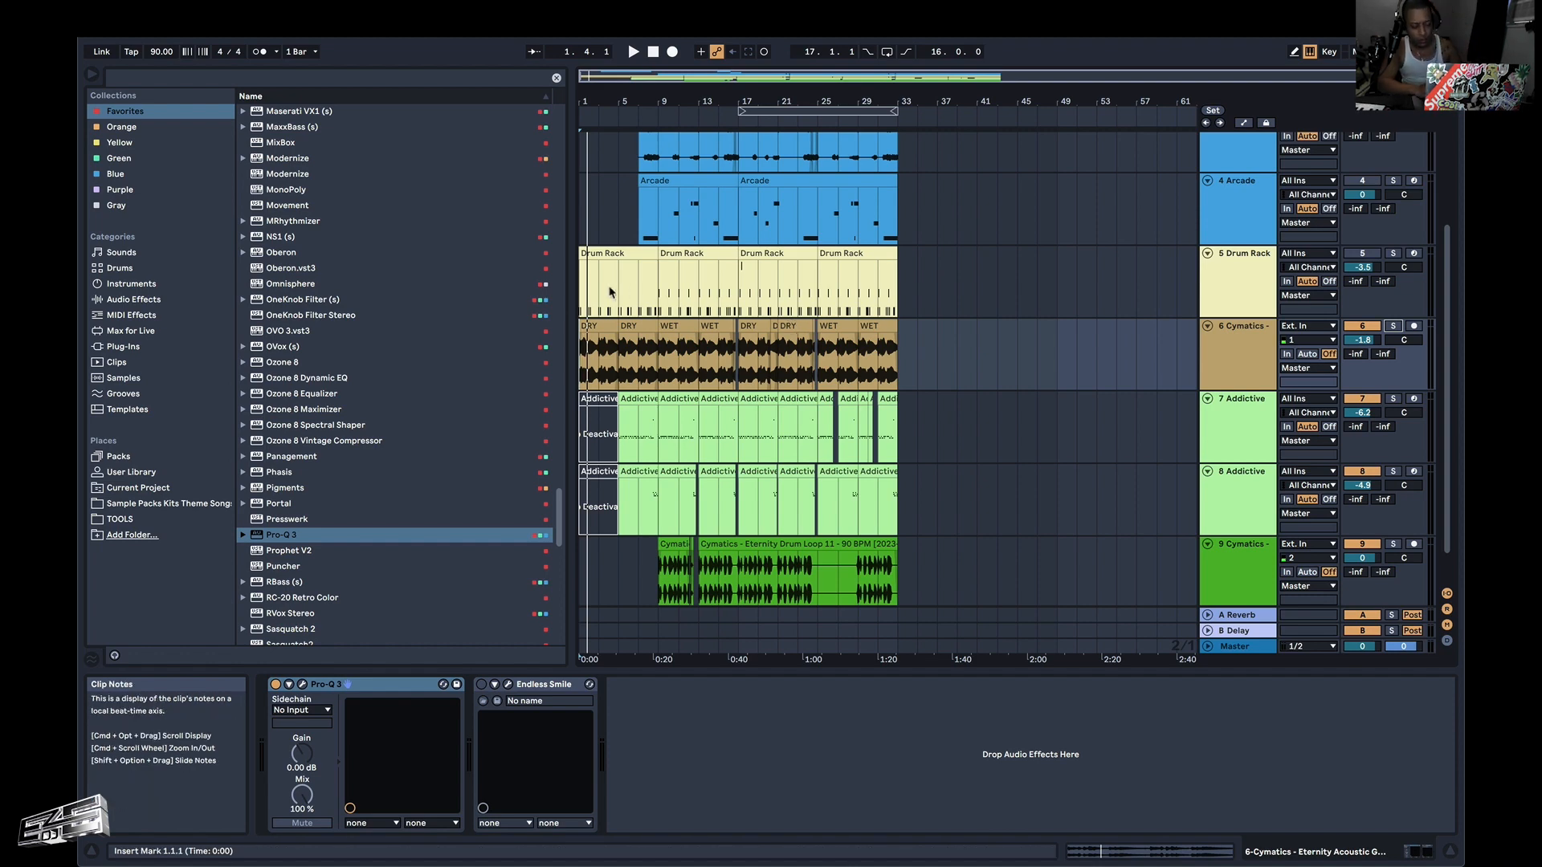
key(space)
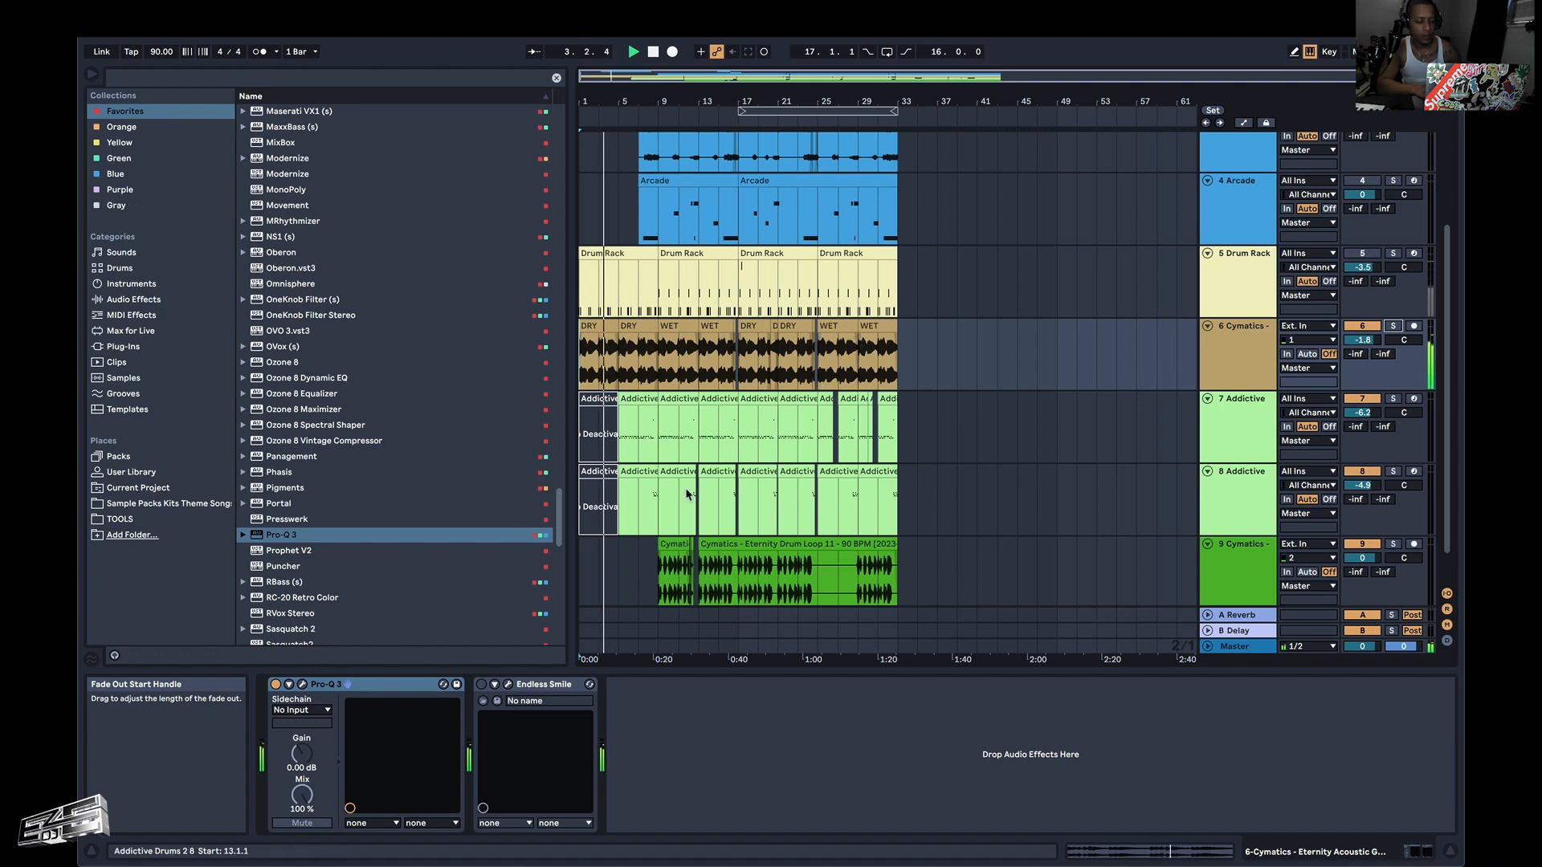
scroll(617, 450, up, 3)
scroll(617, 452, up, 6)
scroll(616, 450, down, 5)
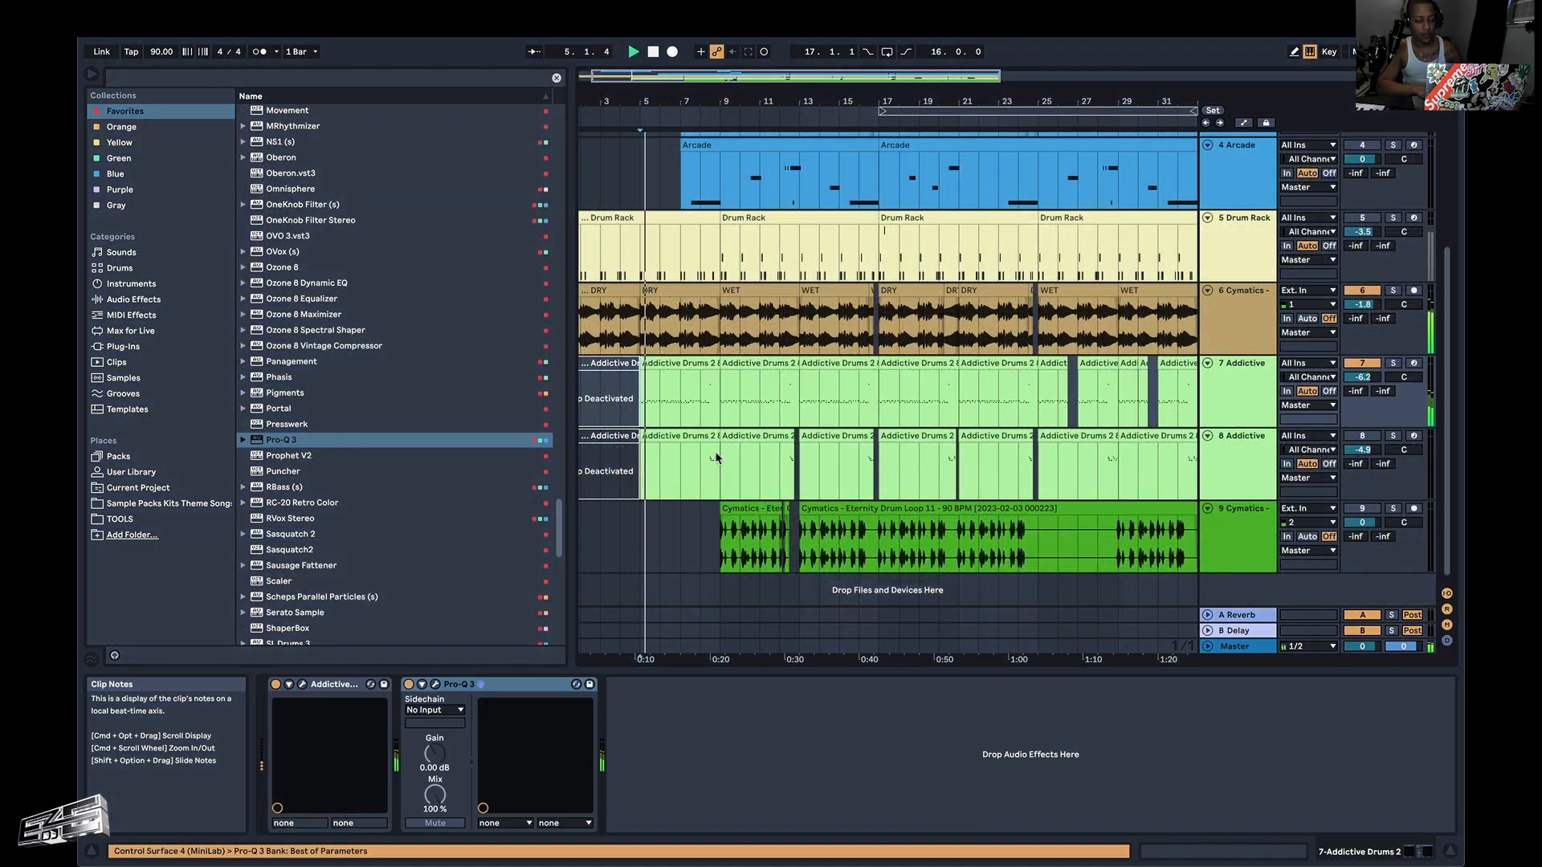
scroll(711, 468, up, 5)
scroll(711, 468, down, 3)
key(space)
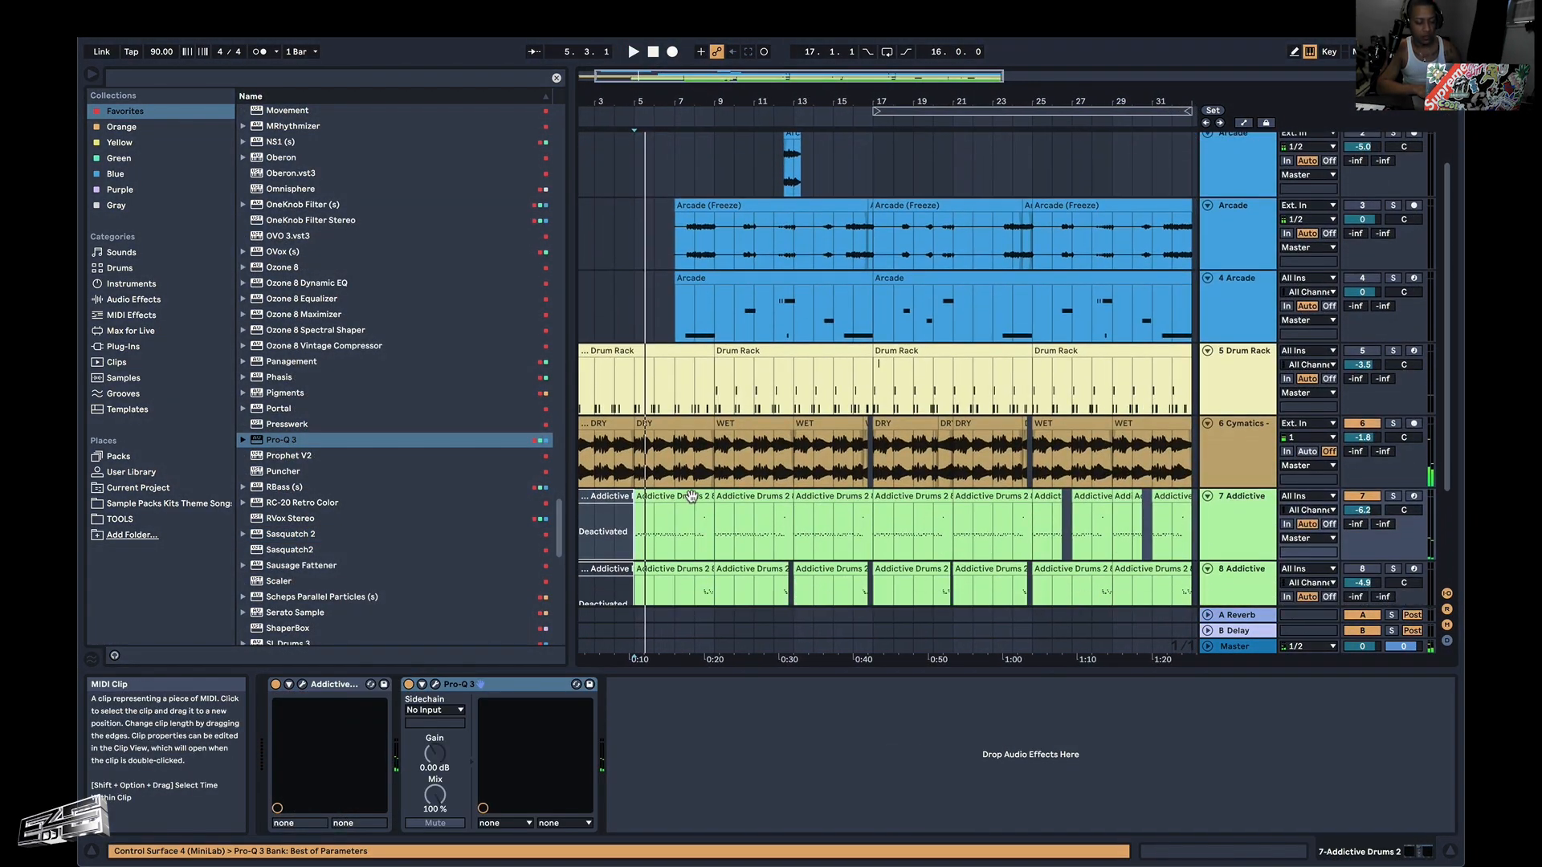
Select the track 7 Addictive Drums clip at bar 5, play it, and open its Addictive Drums 2 plug-in window.
click(690, 497)
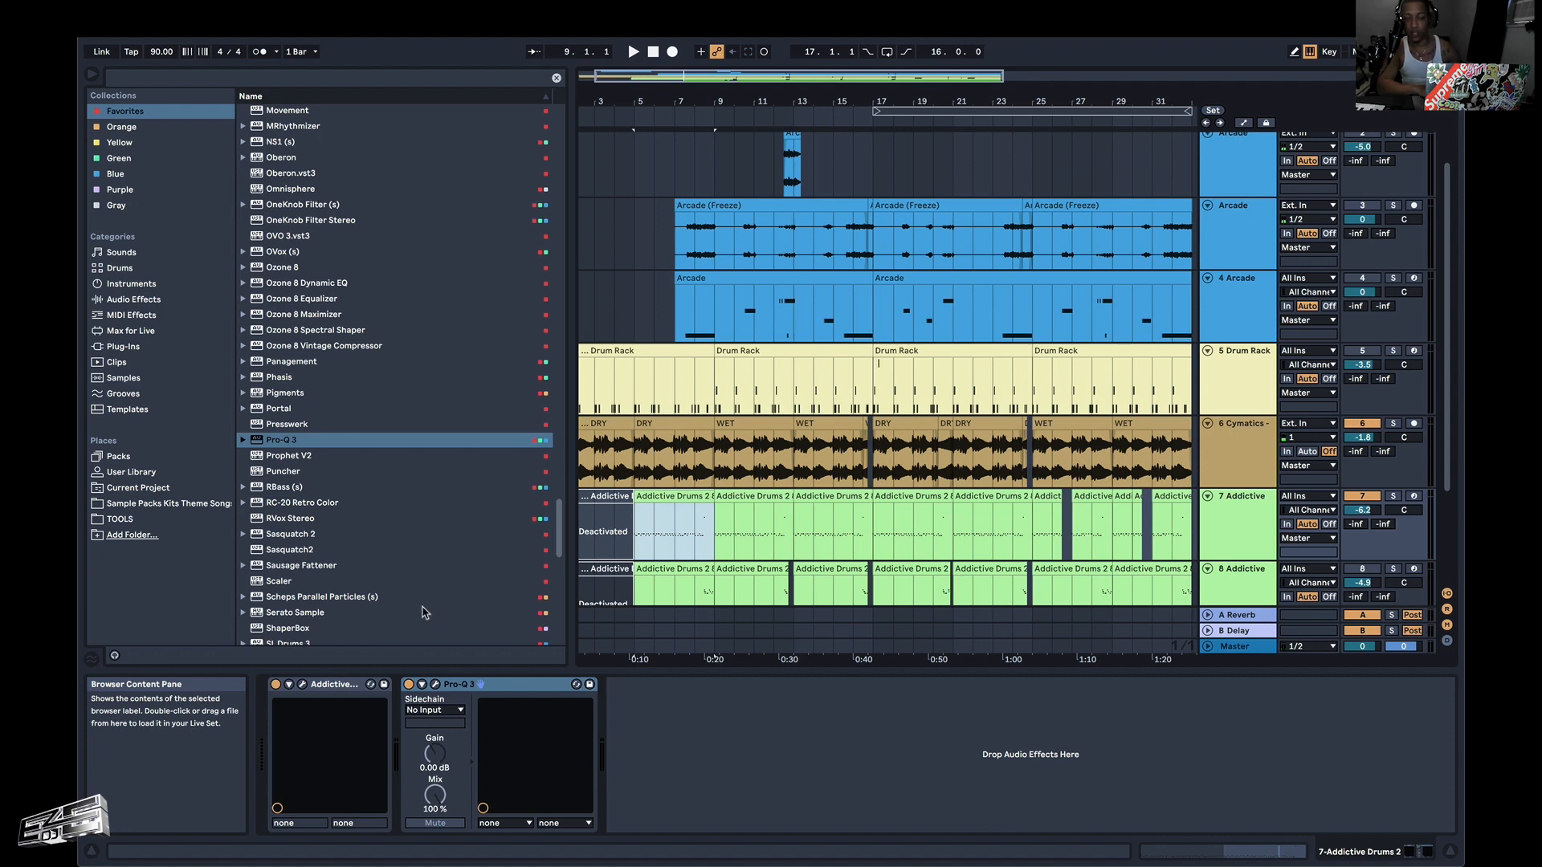
key(space)
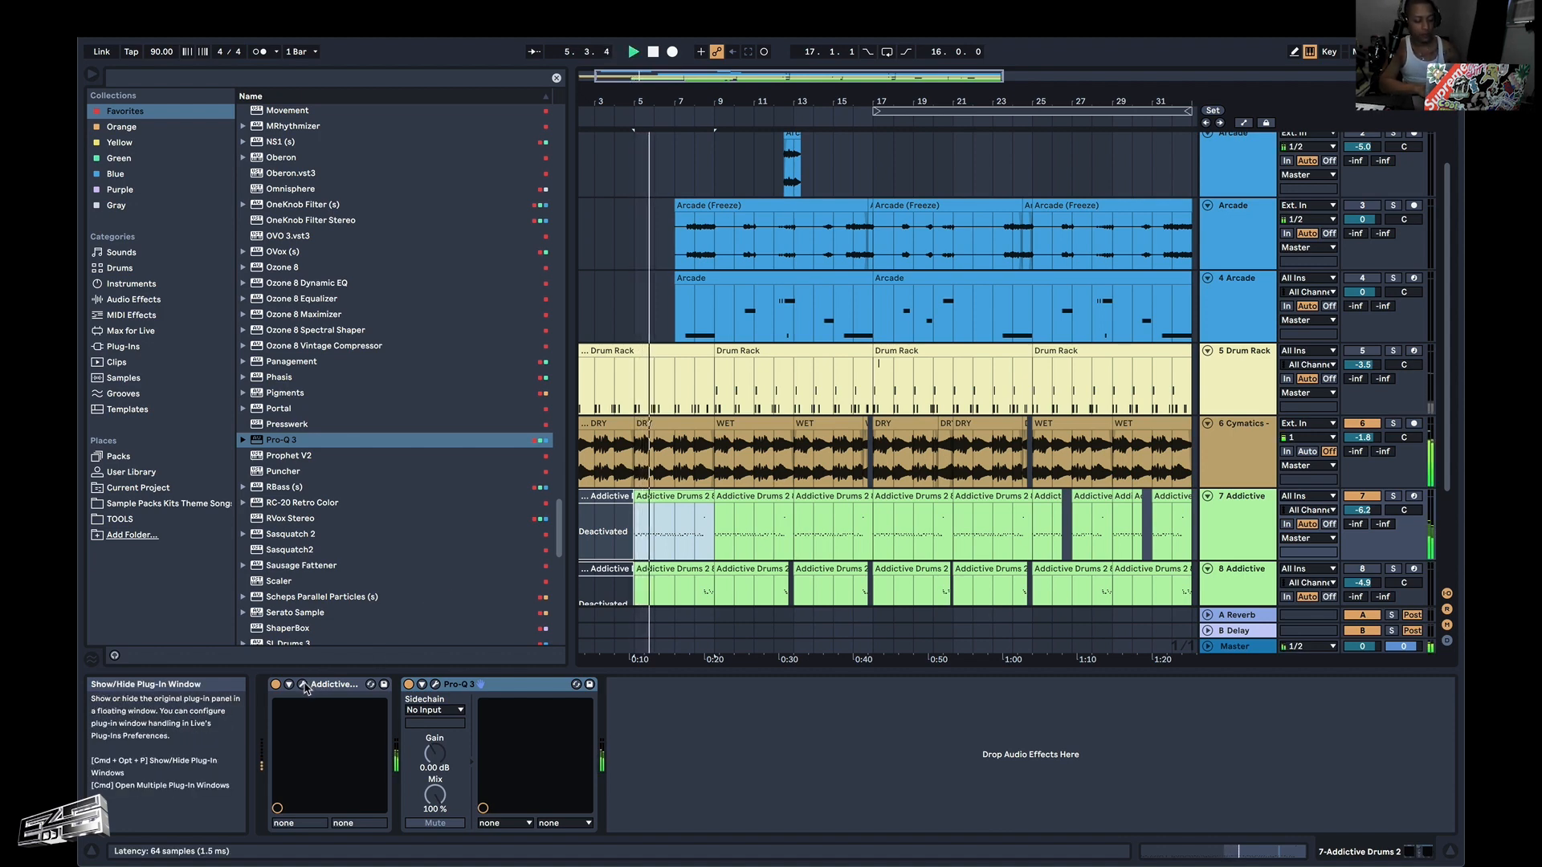
click(304, 685)
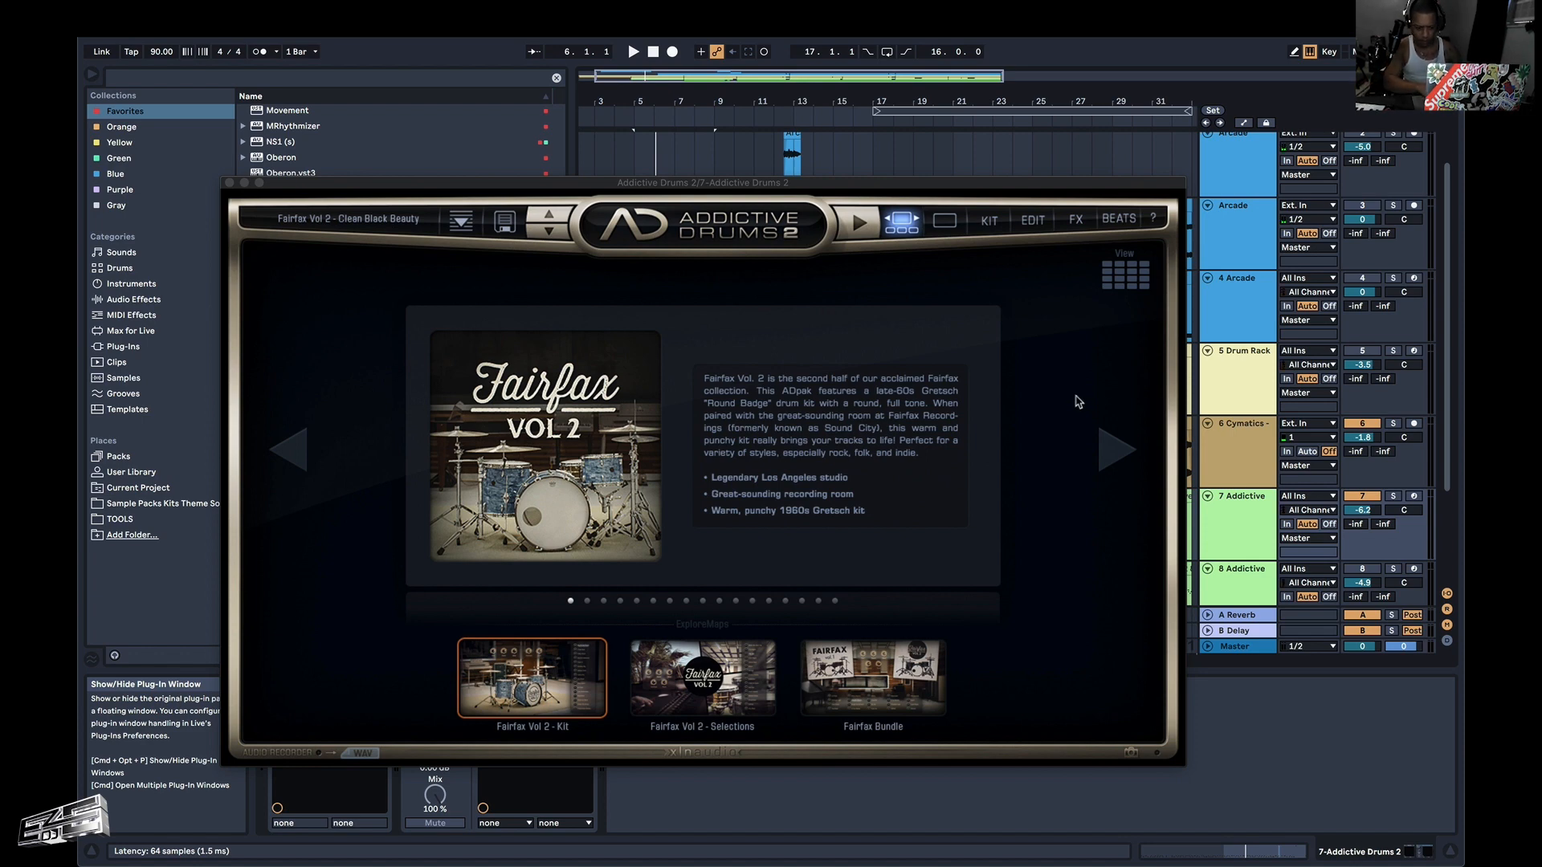
Arm the Addictive Drums track (track 7) for recording and close the Addictive Drums 2 window.
click(1414, 424)
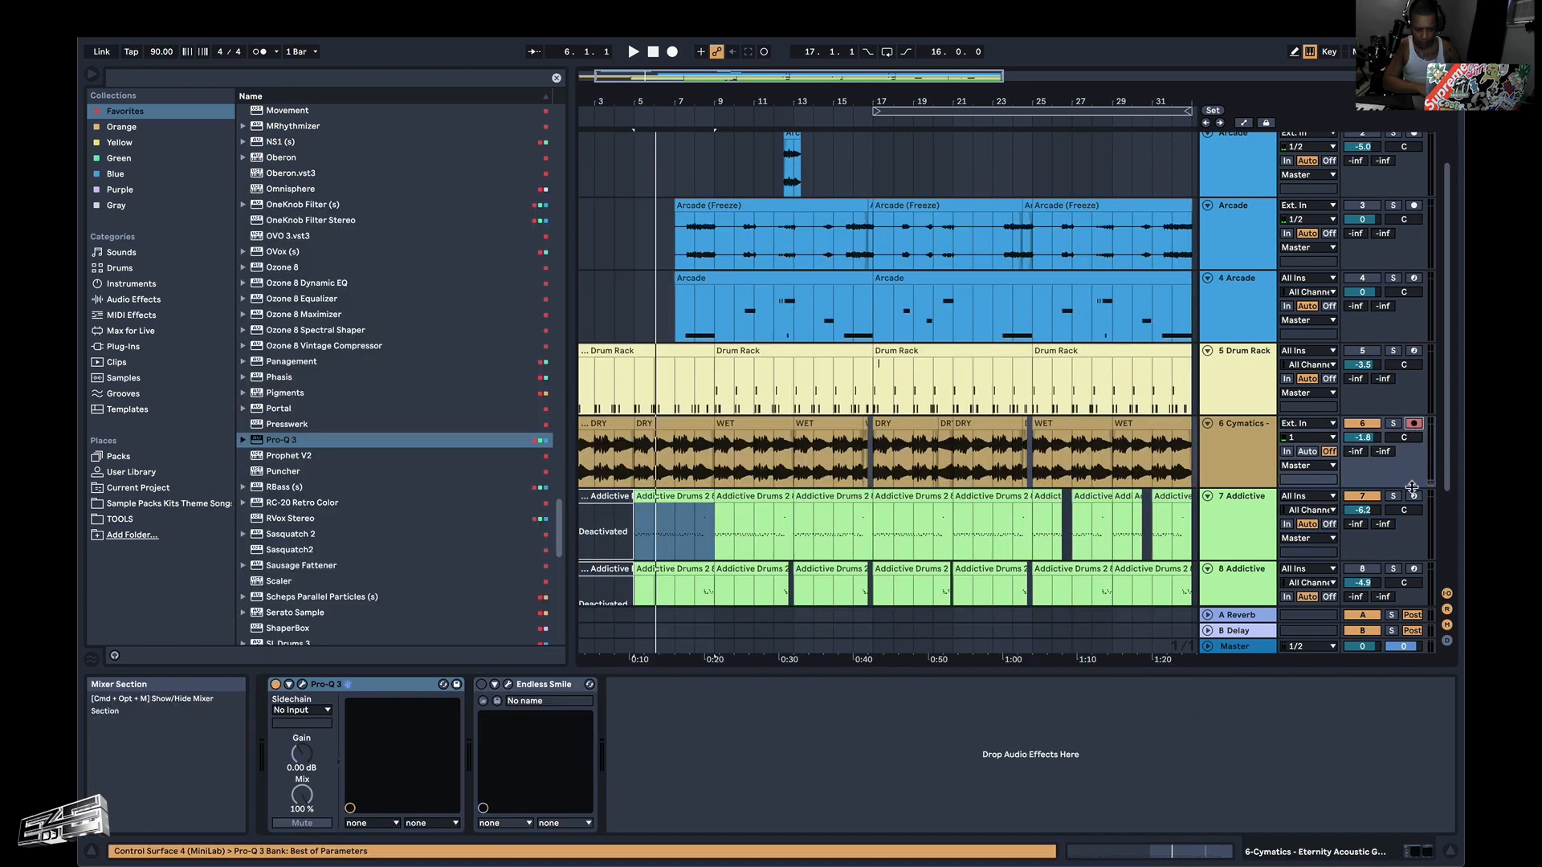
click(1245, 496)
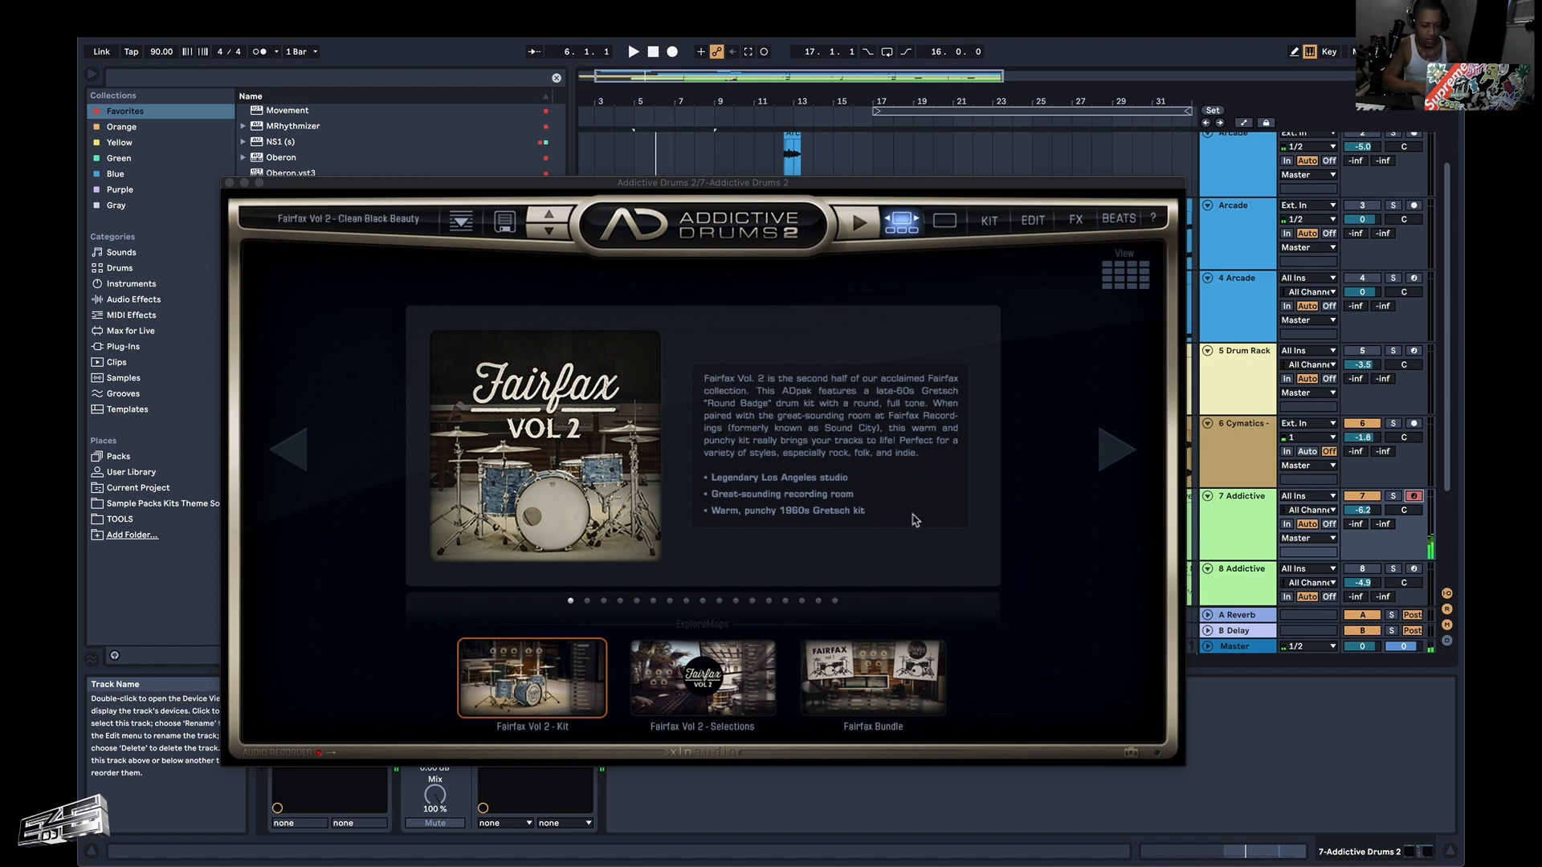
click(812, 398)
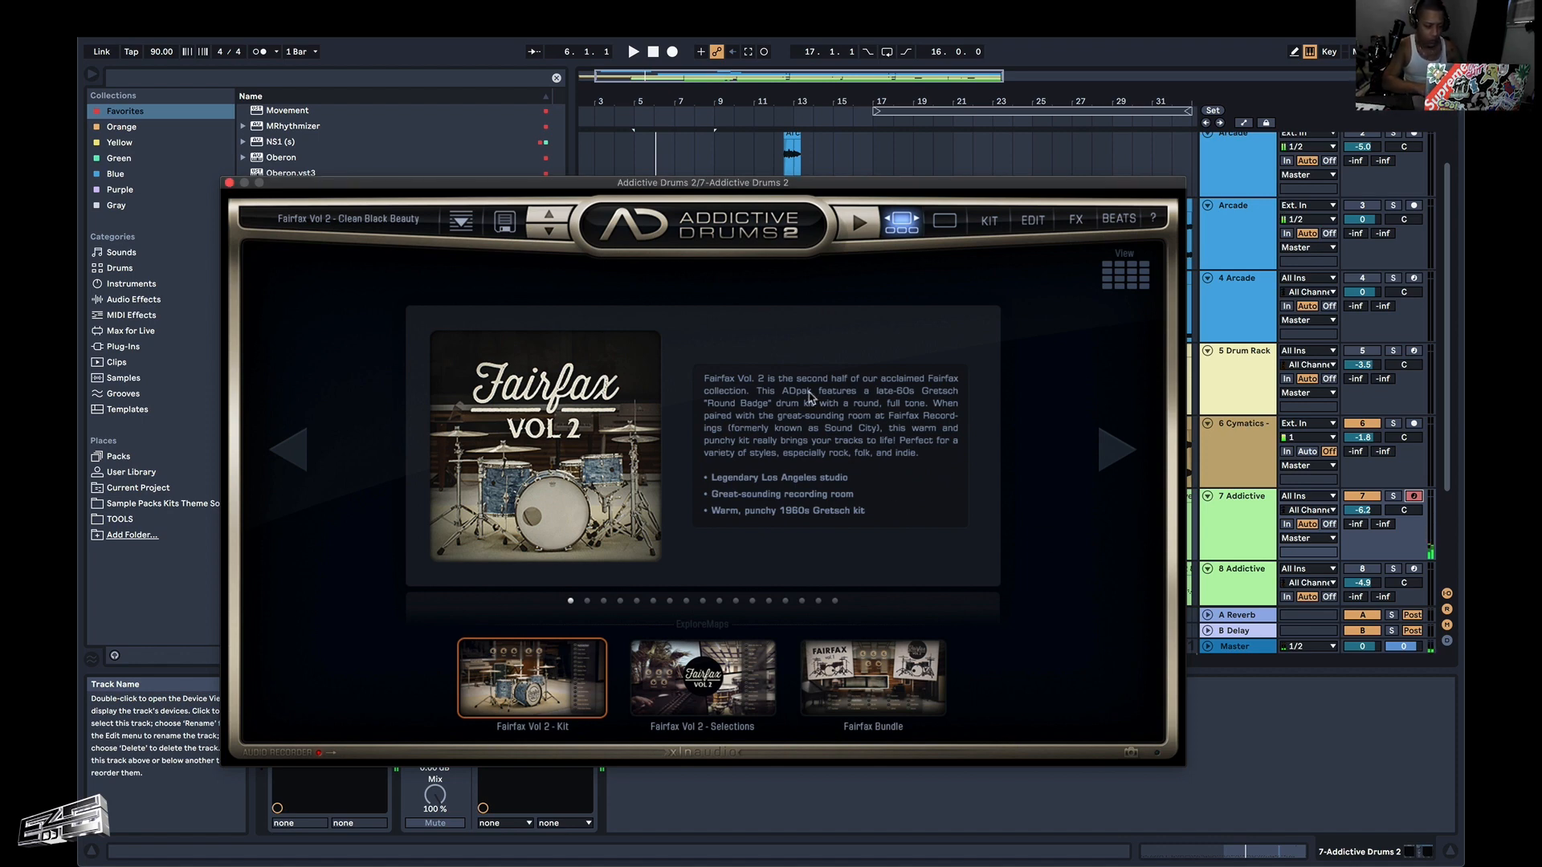
click(228, 183)
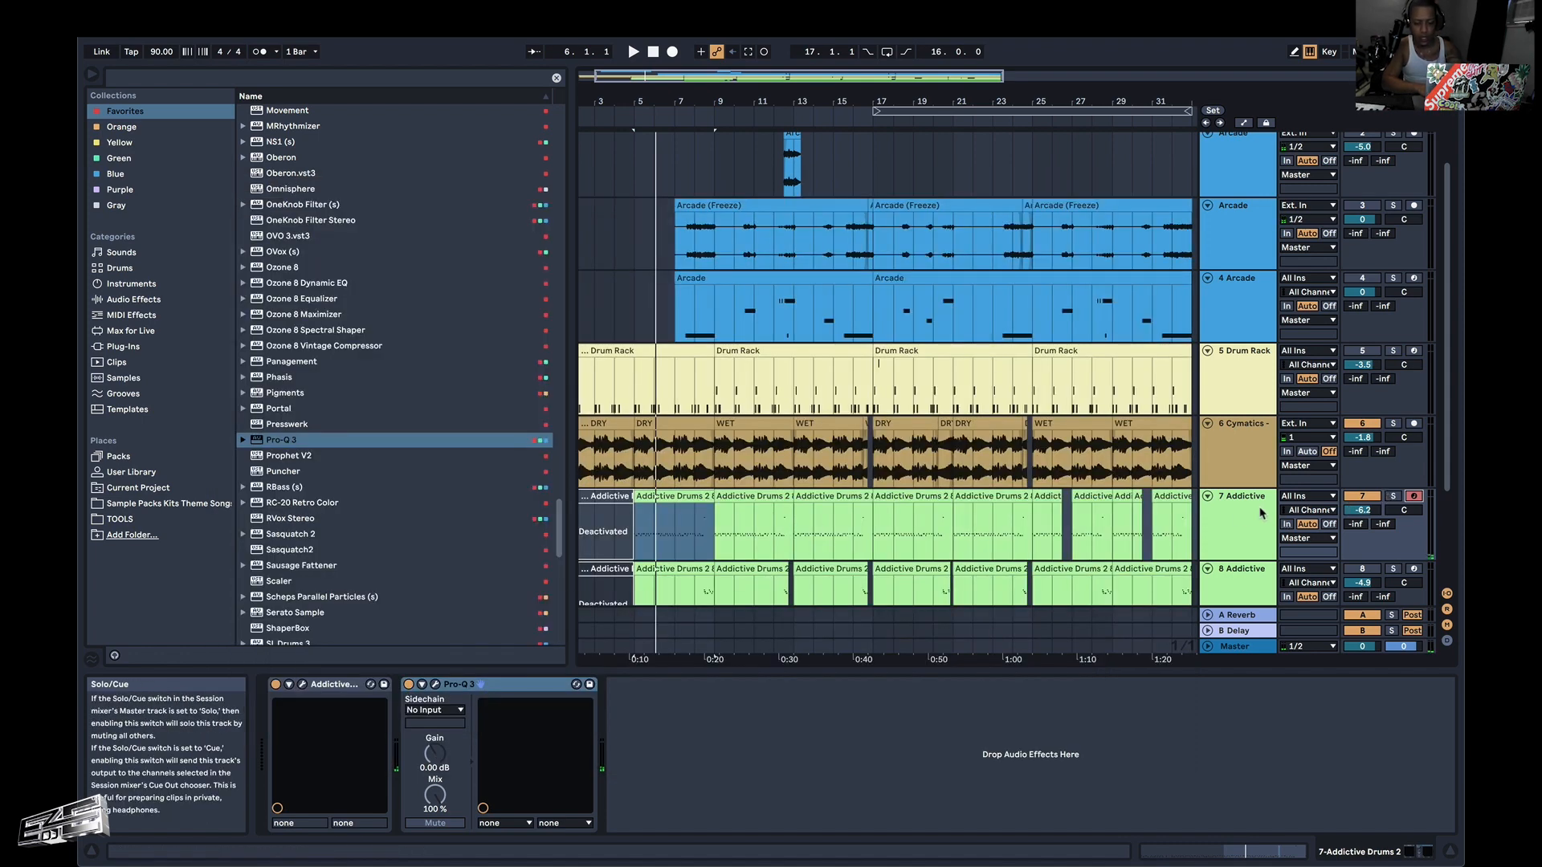
Solo and unsolo the Addictive Drums track (track 7), and play the arrangement from bar 5.
click(1394, 498)
click(1394, 498)
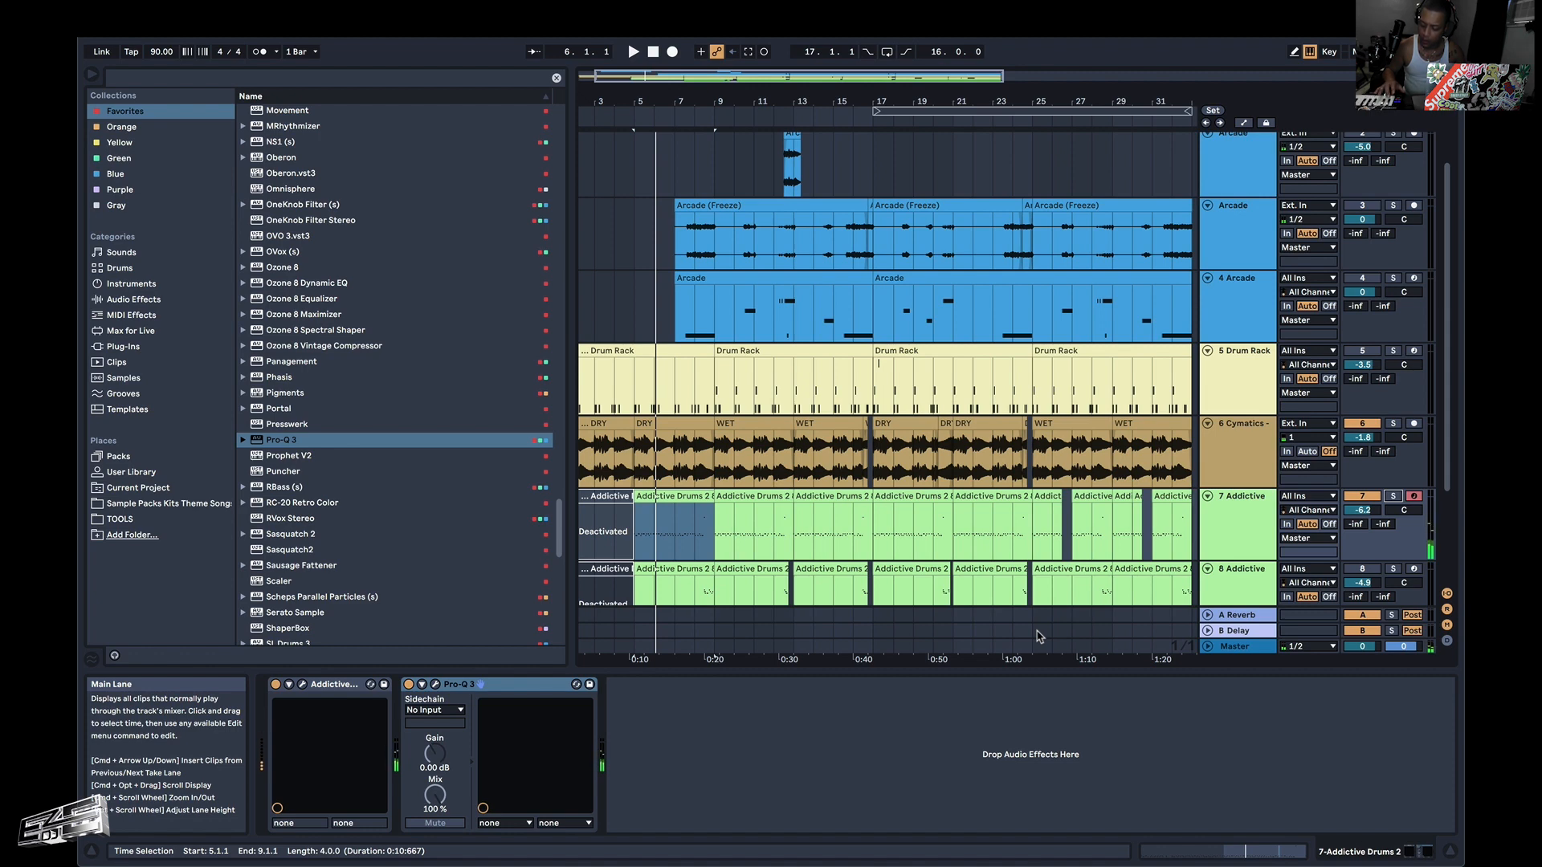
key(space)
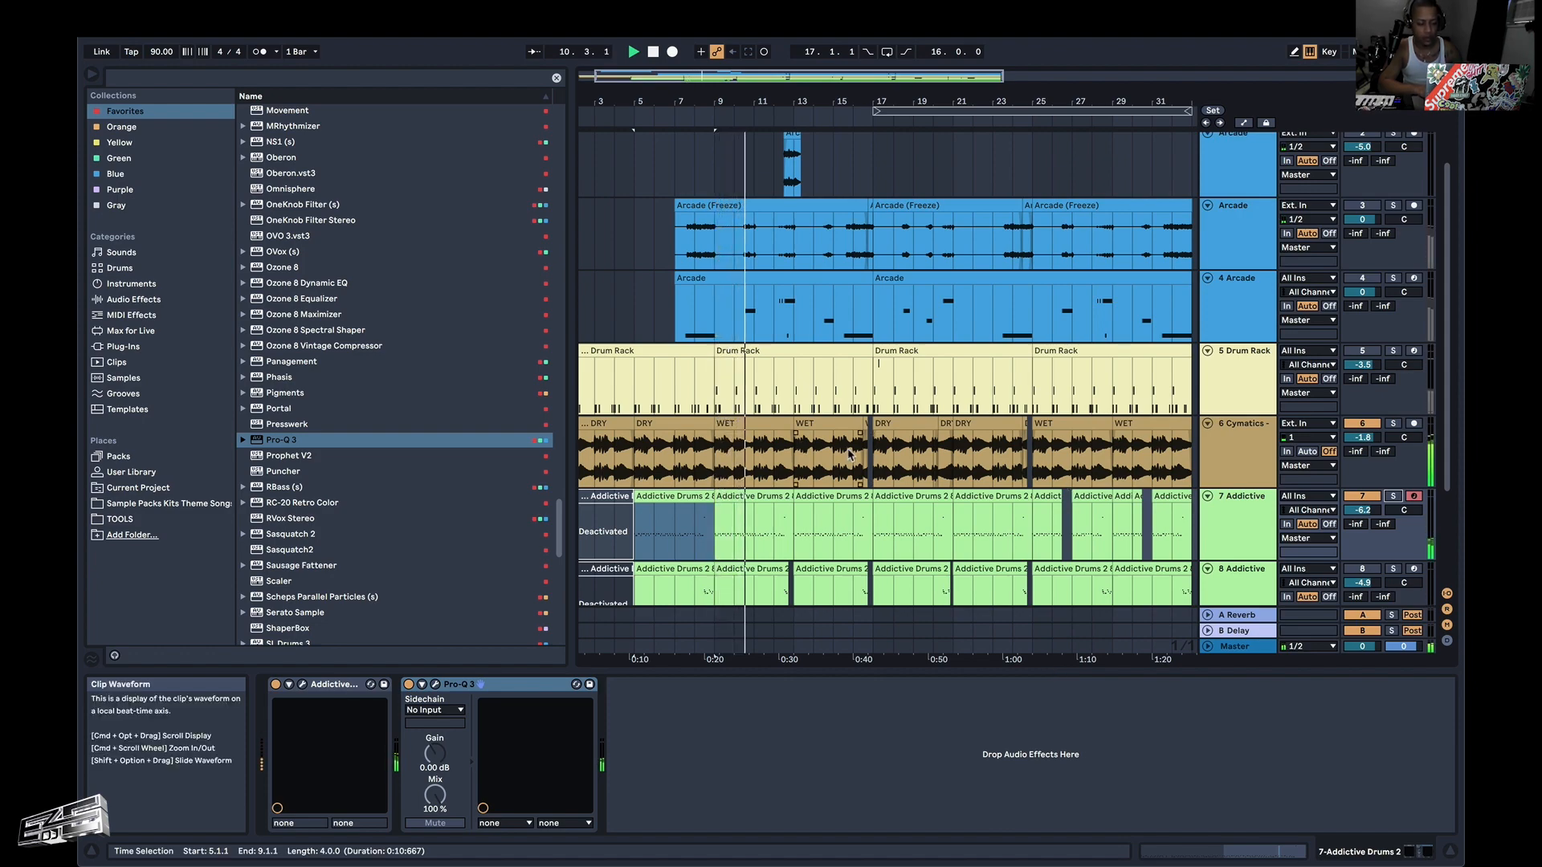
key(space)
Open the Arcade plug-in on track 4 and audition the arrangement from bar 7.
click(669, 329)
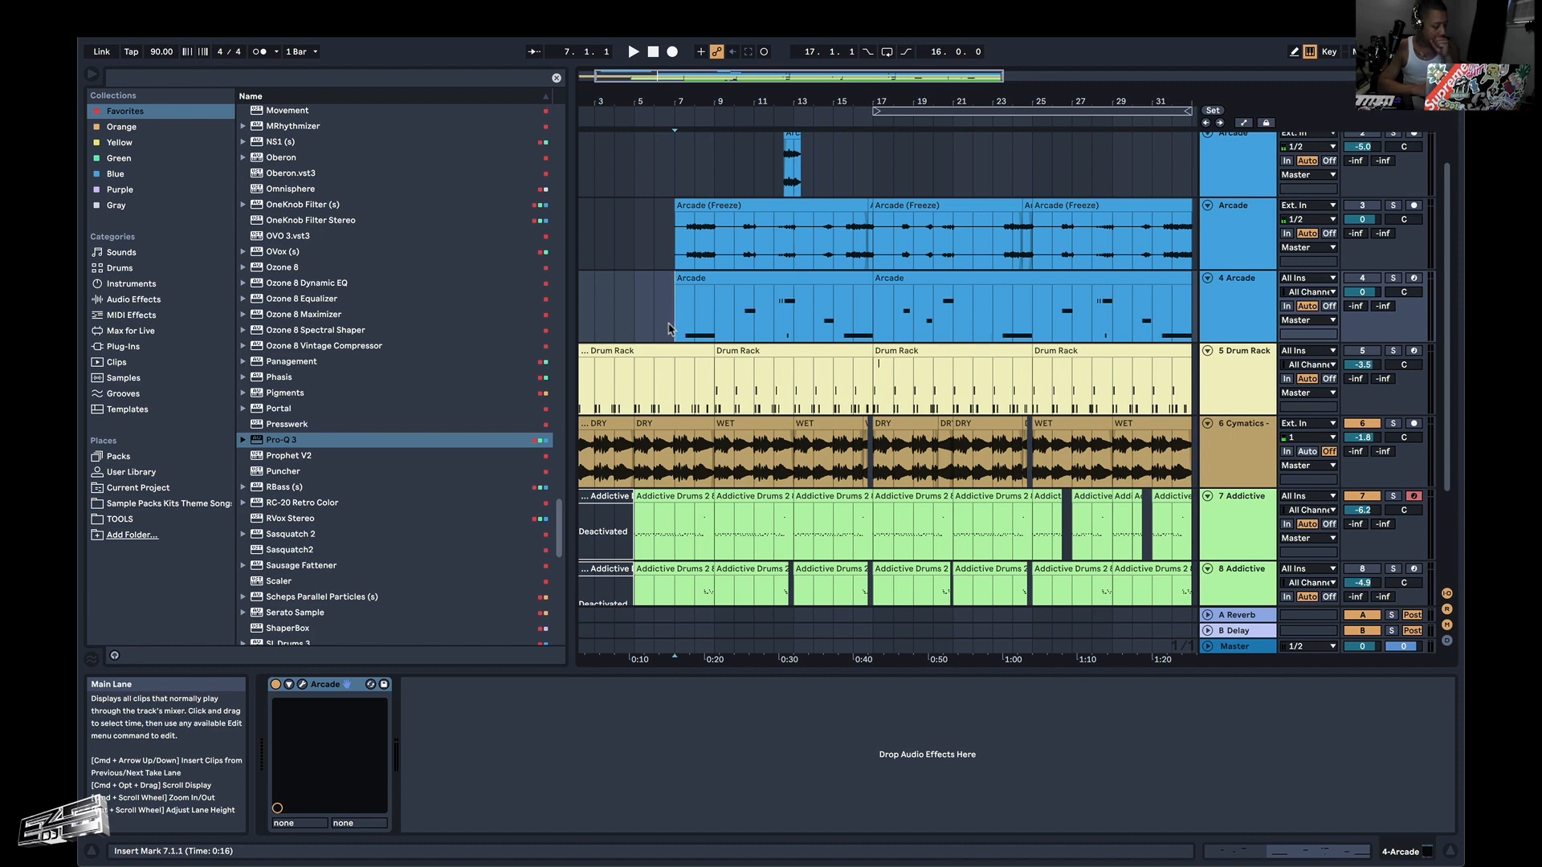
click(302, 684)
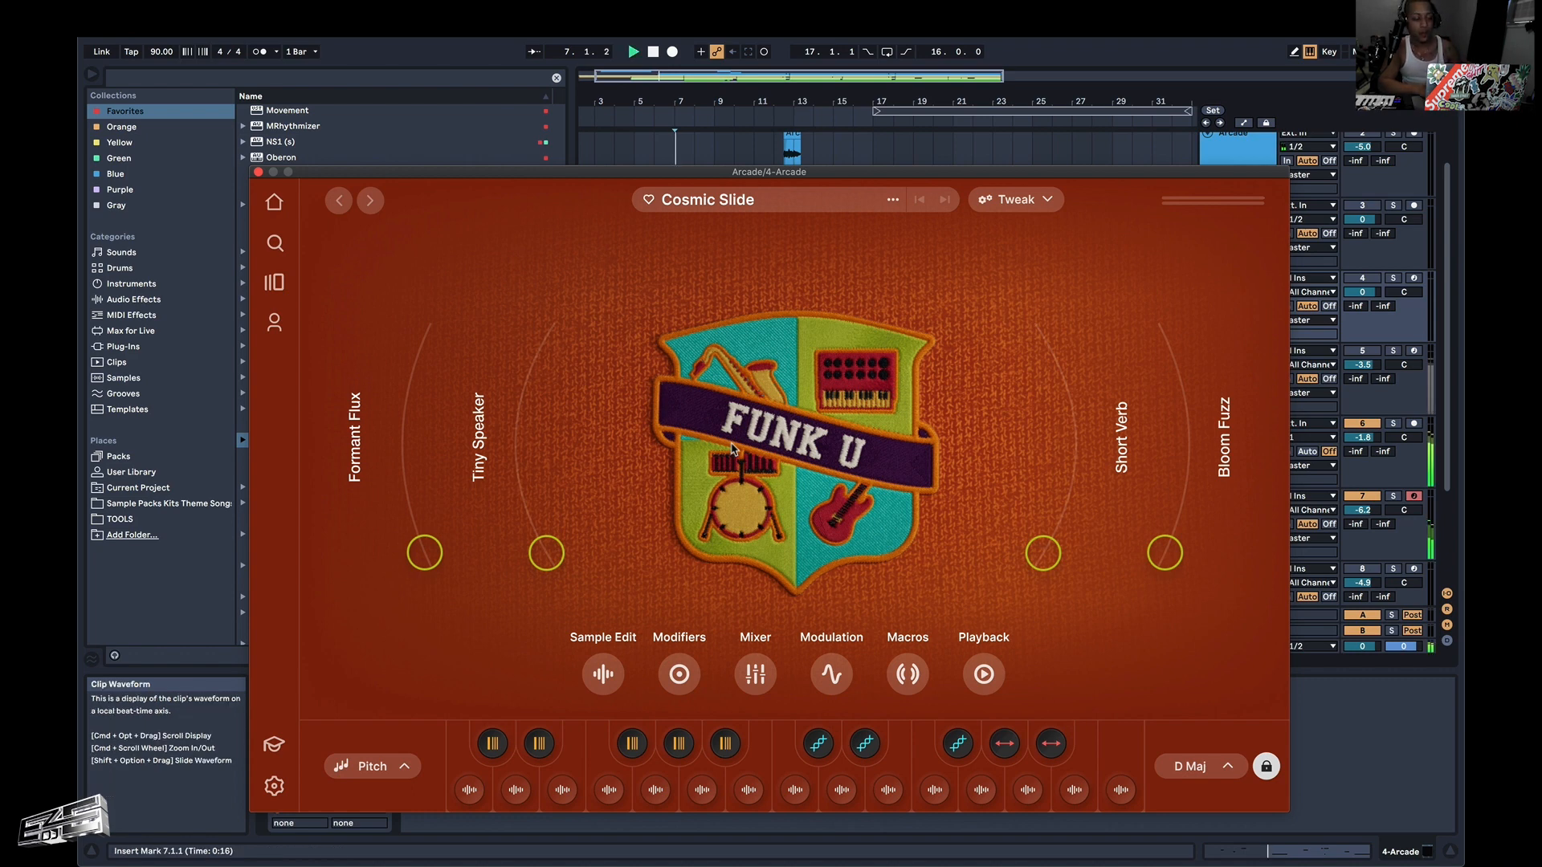
key(space)
key(space)
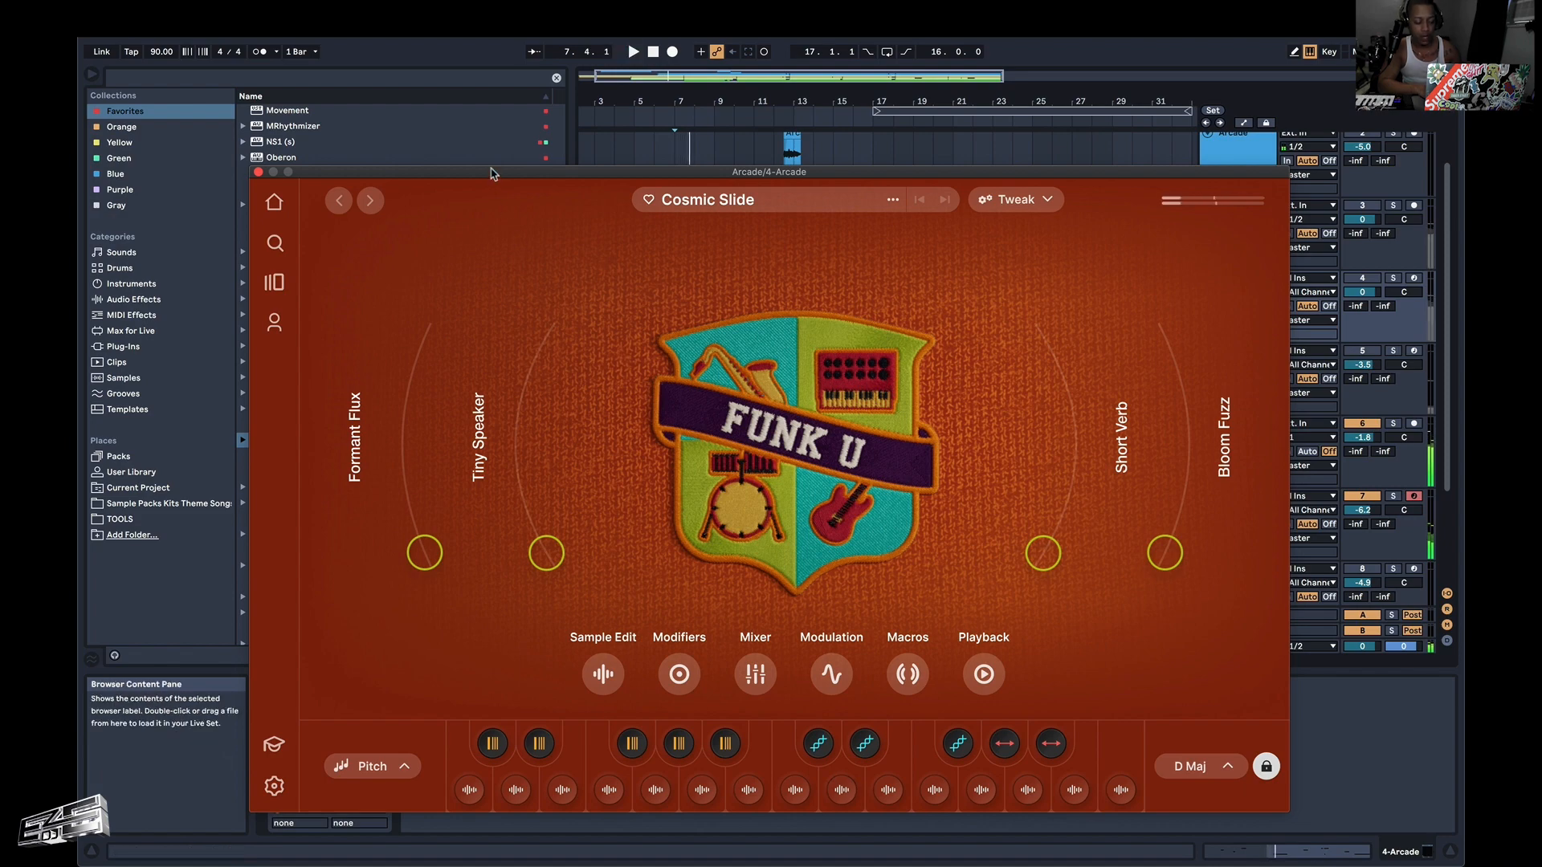
Move the Arcade window clear of the Arcade and Drum Rack tracks, and play the arrangement from bar 7.
drag(492, 174, 684, 286)
click(677, 224)
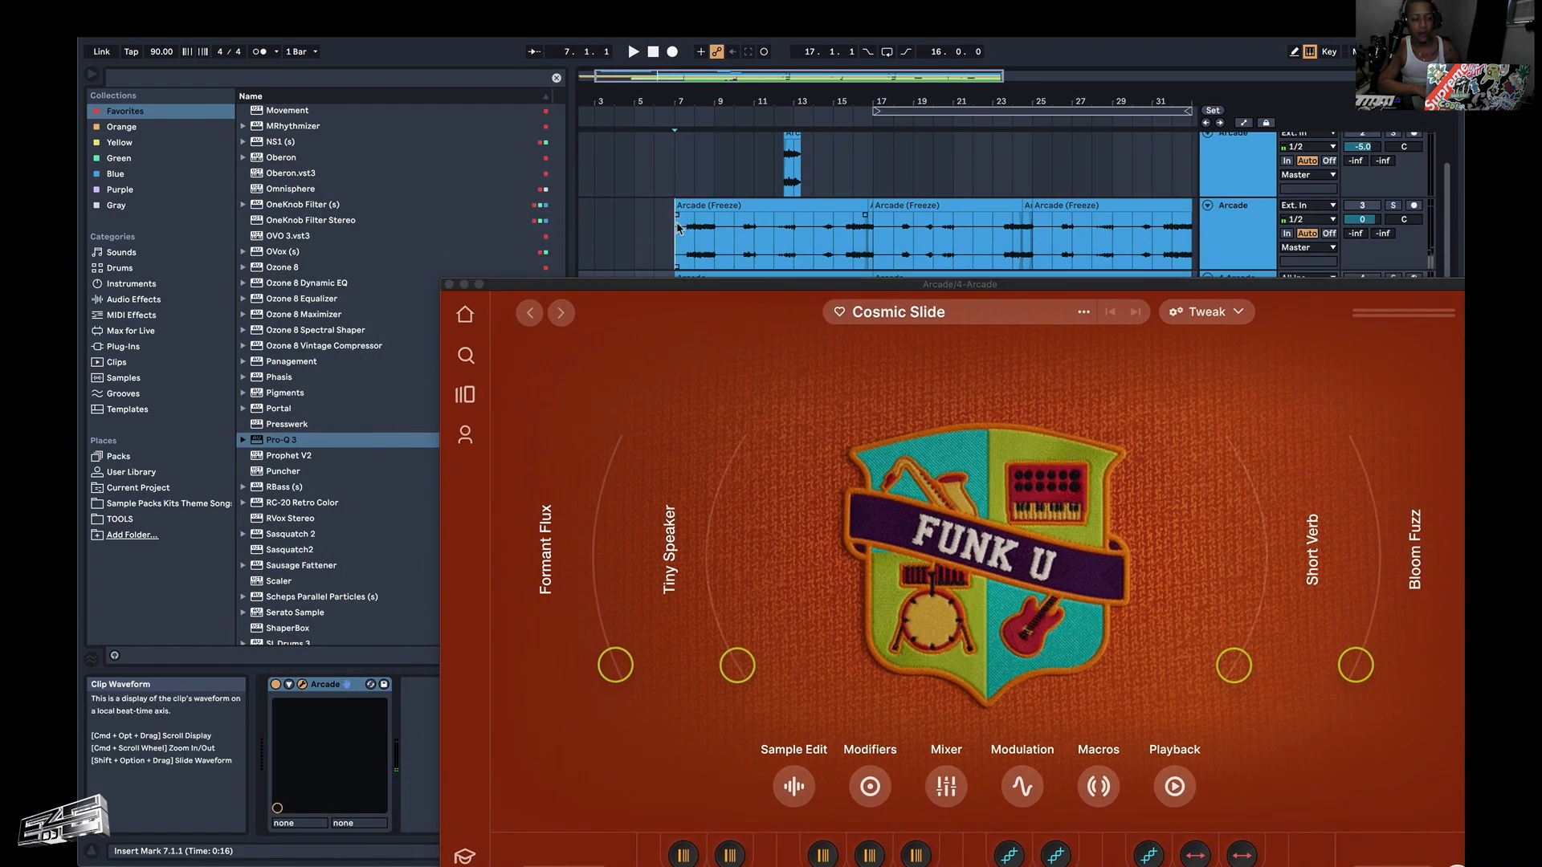
click(681, 292)
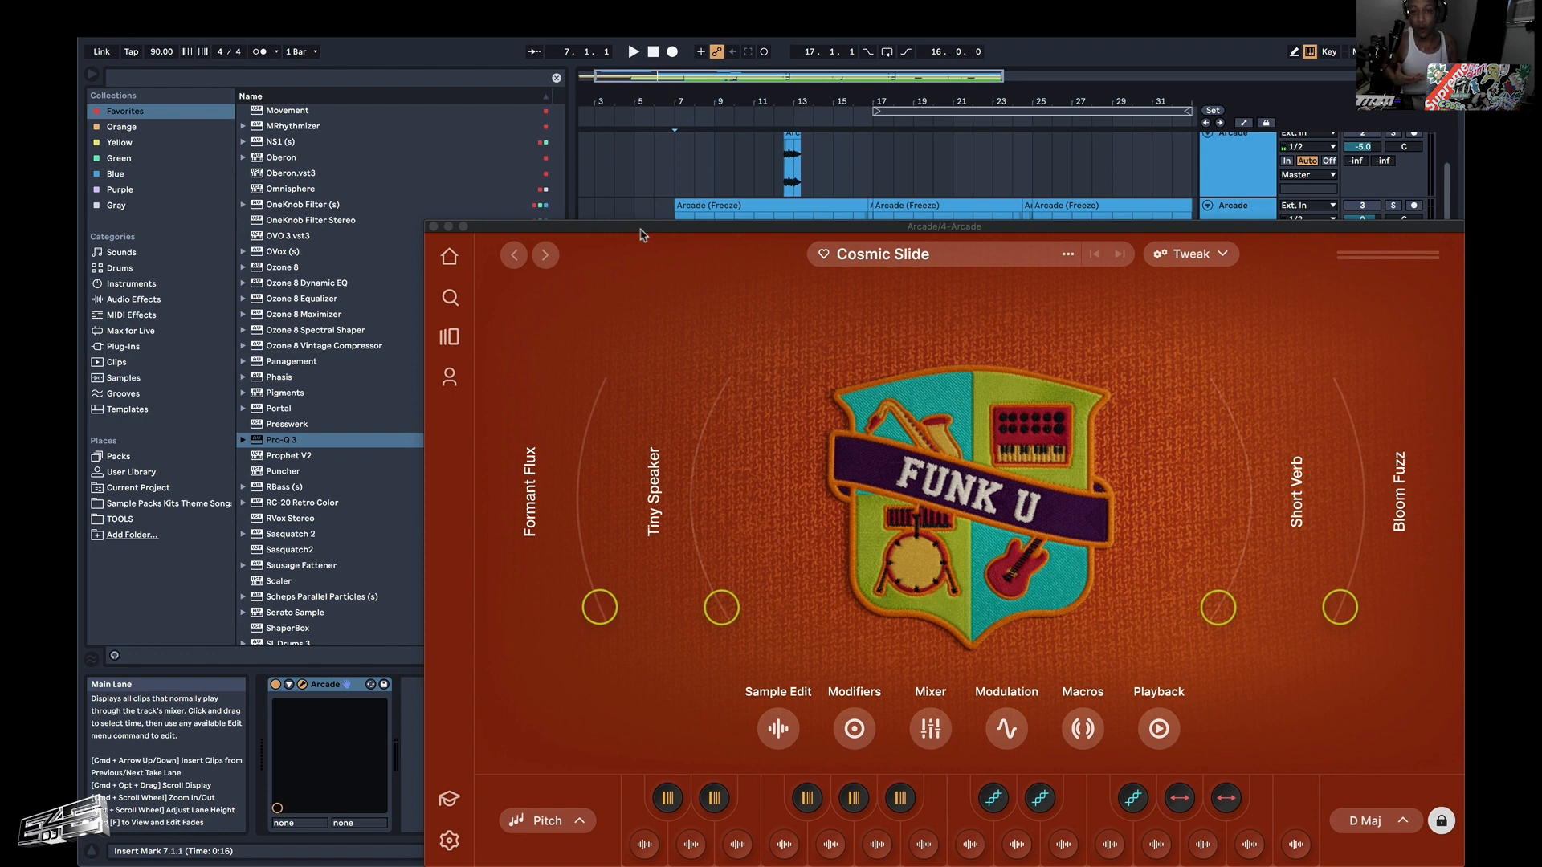
key(space)
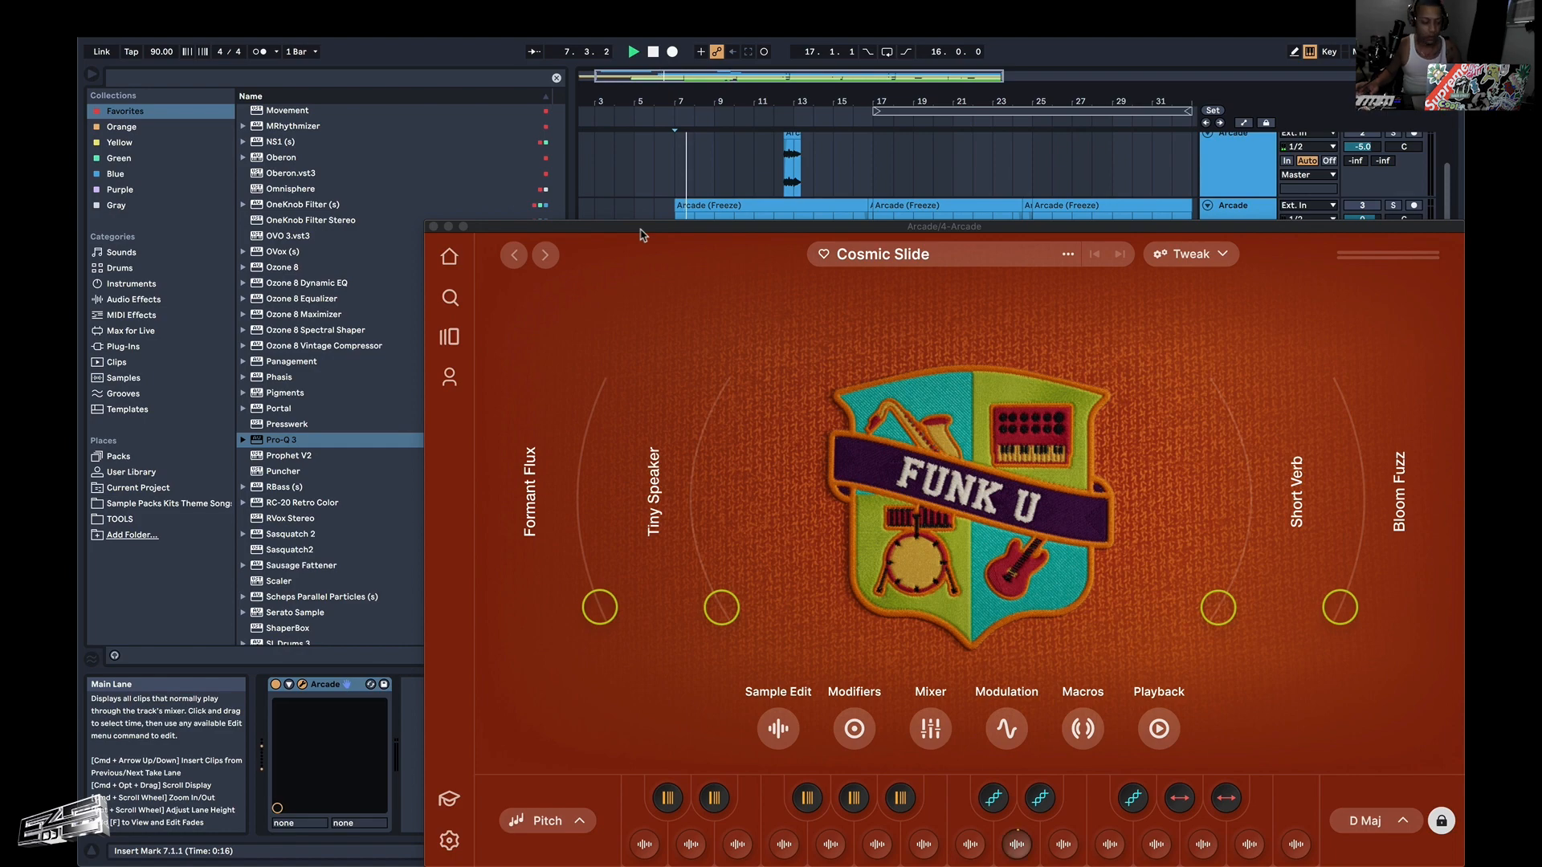
drag(642, 235, 538, 424)
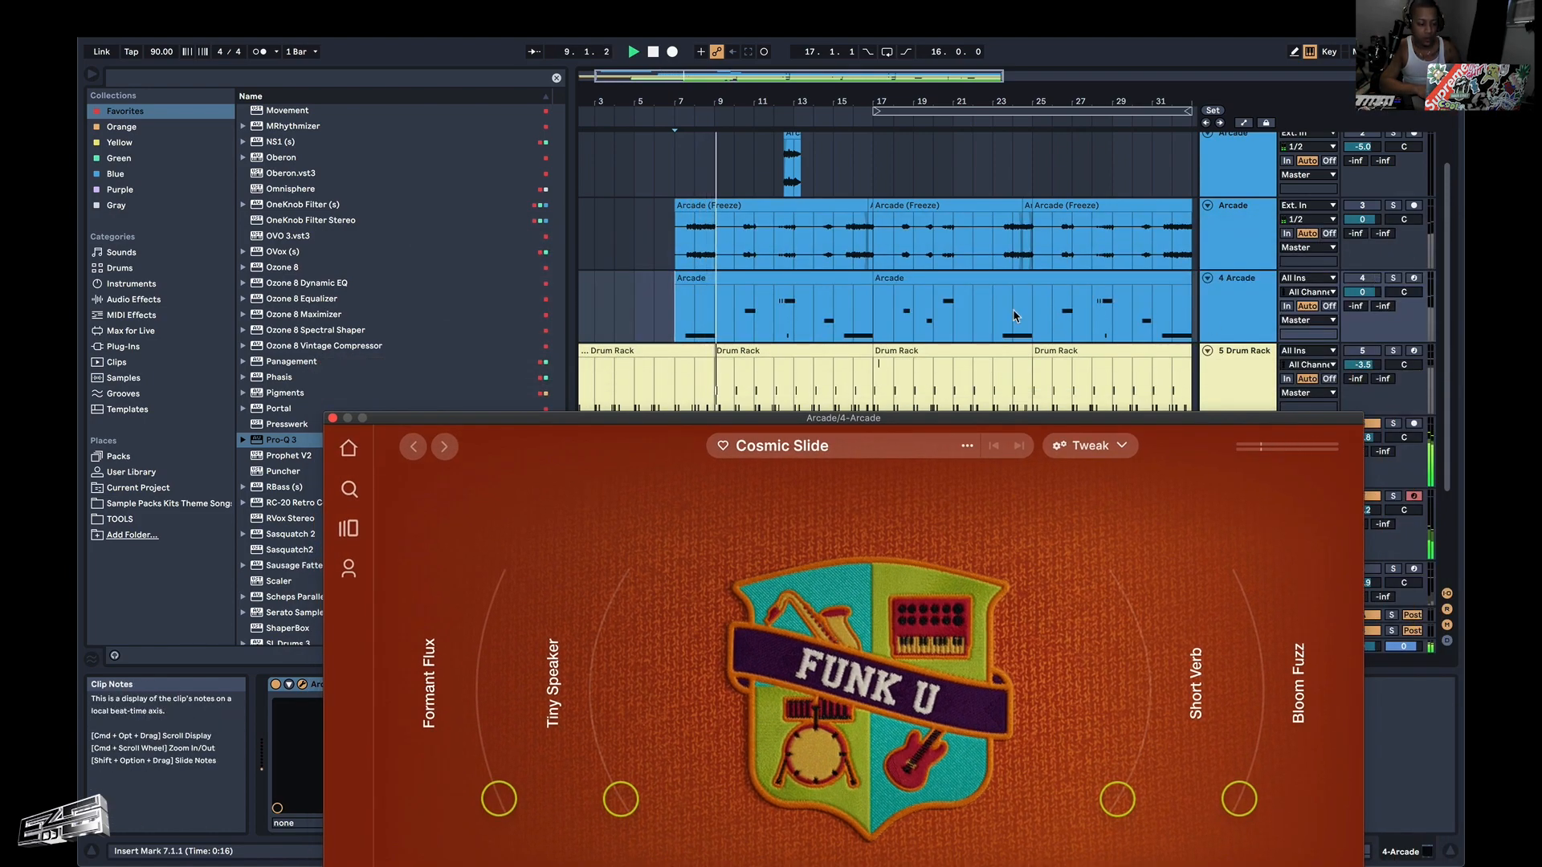
key(space)
click(1359, 276)
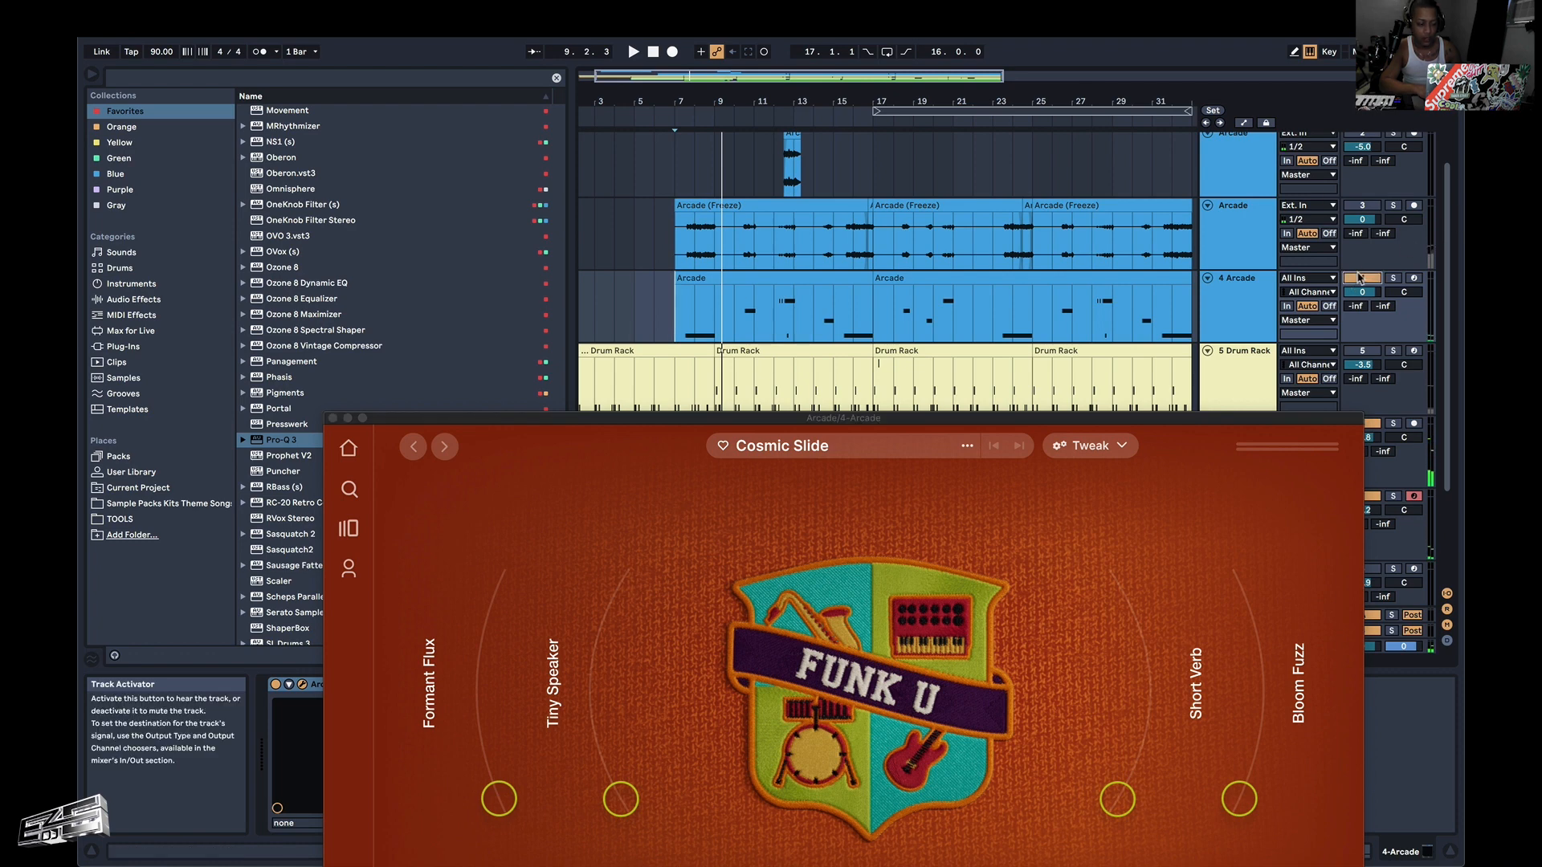
click(1359, 277)
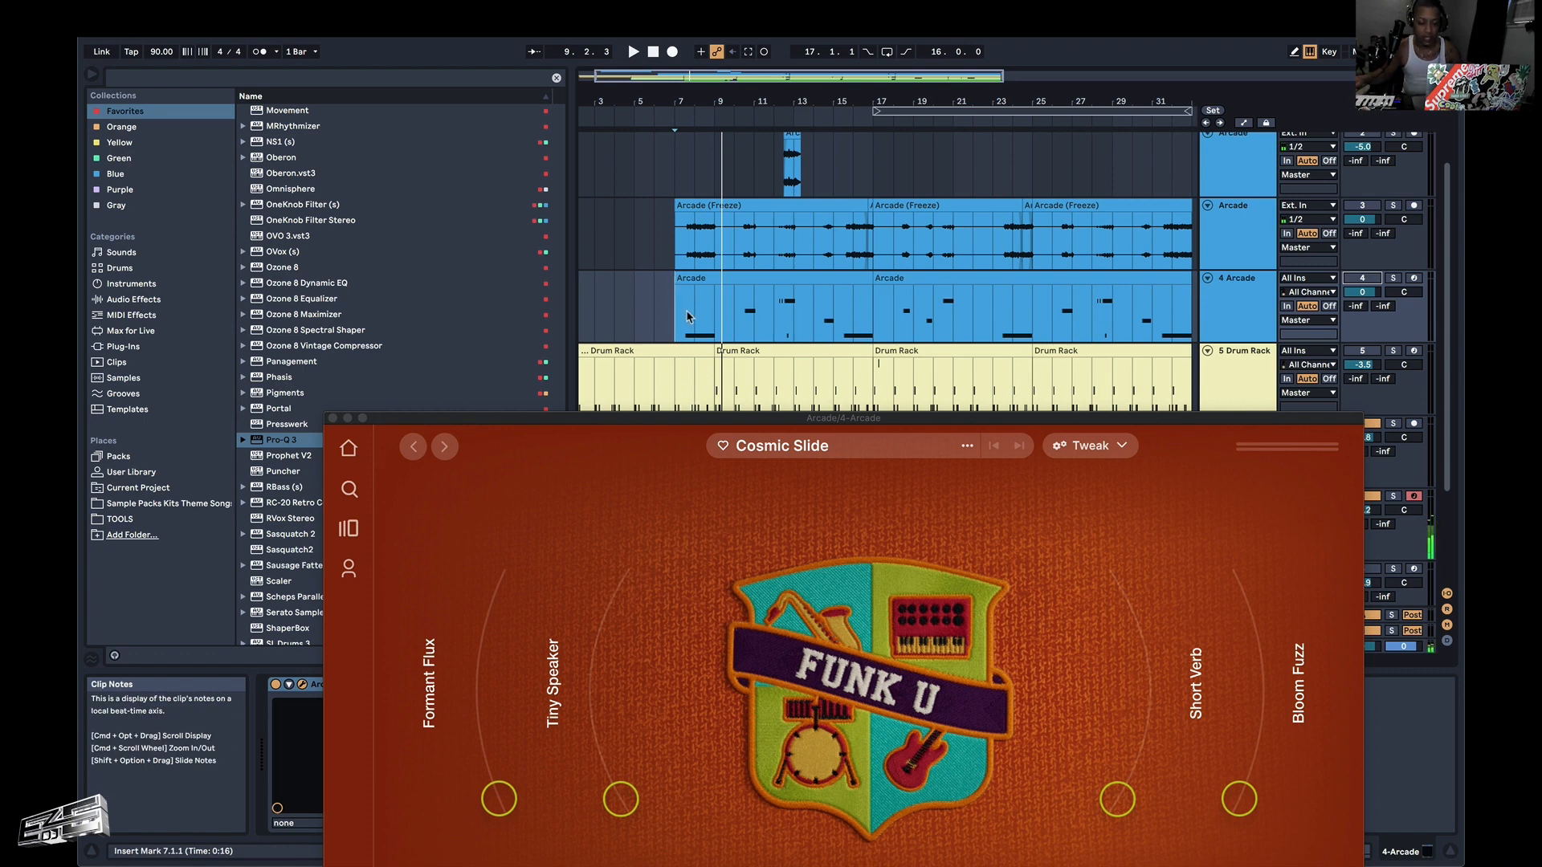
click(1396, 280)
click(1397, 281)
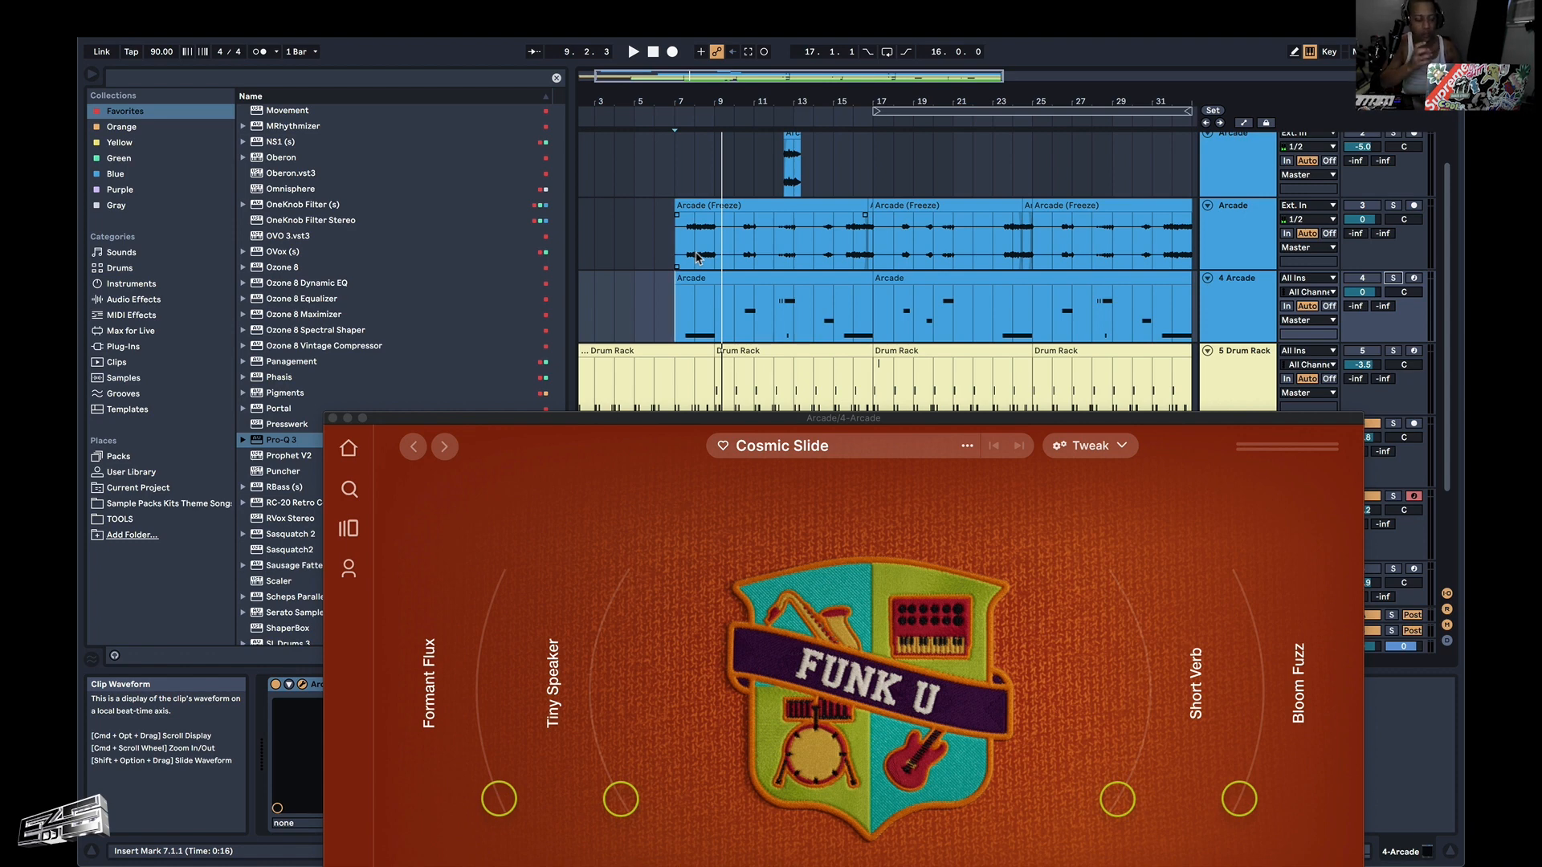
Activate the frozen Arcade audio track (track 3) and play it with the other tracks from bar 7.
key(space)
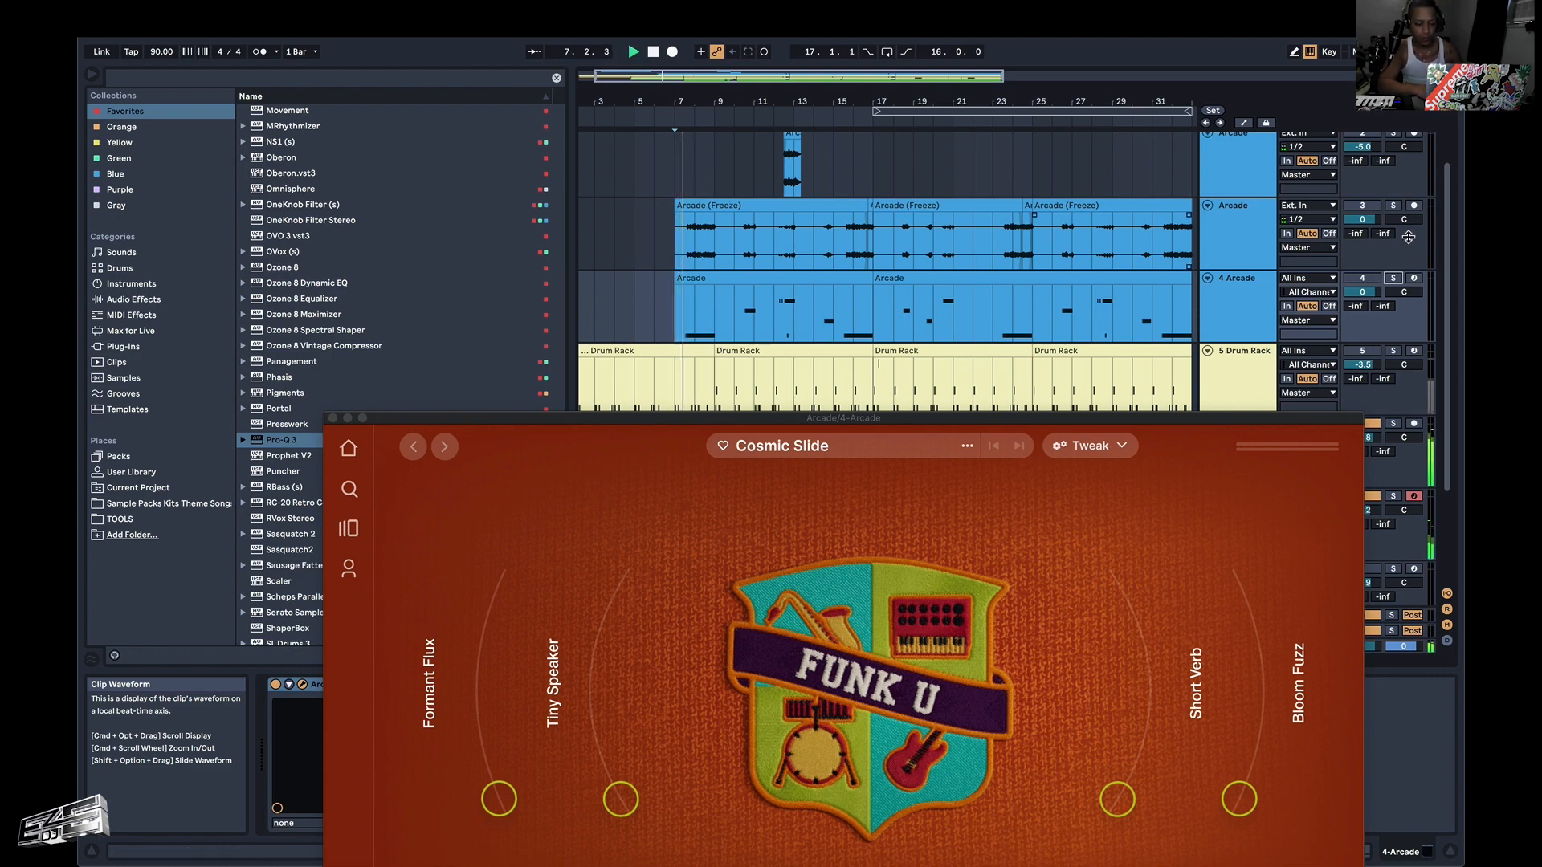
scroll(679, 267, down, 2)
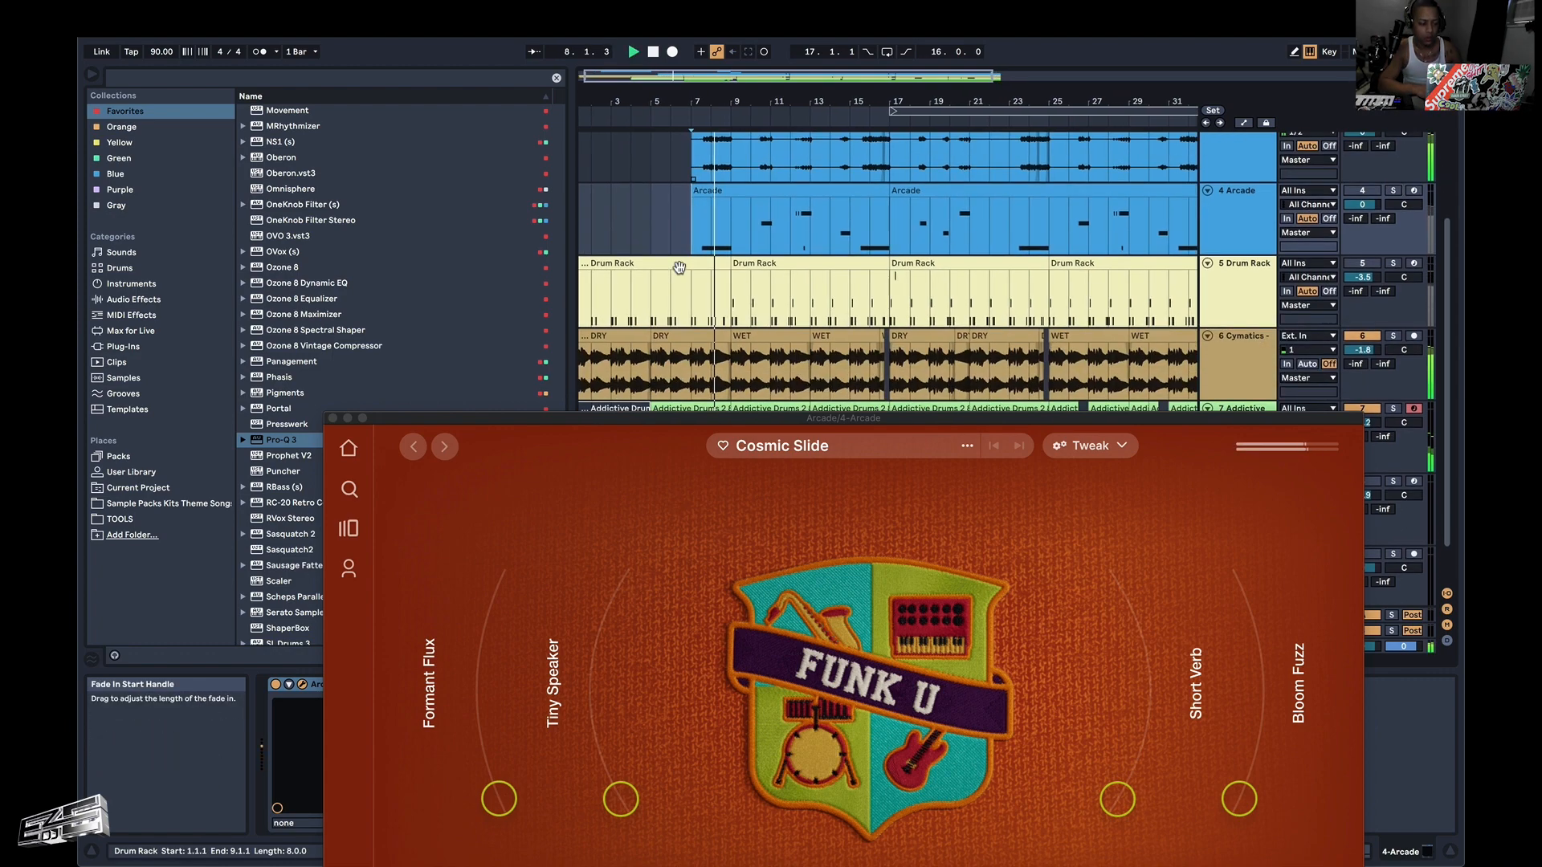
scroll(680, 268, up, 2)
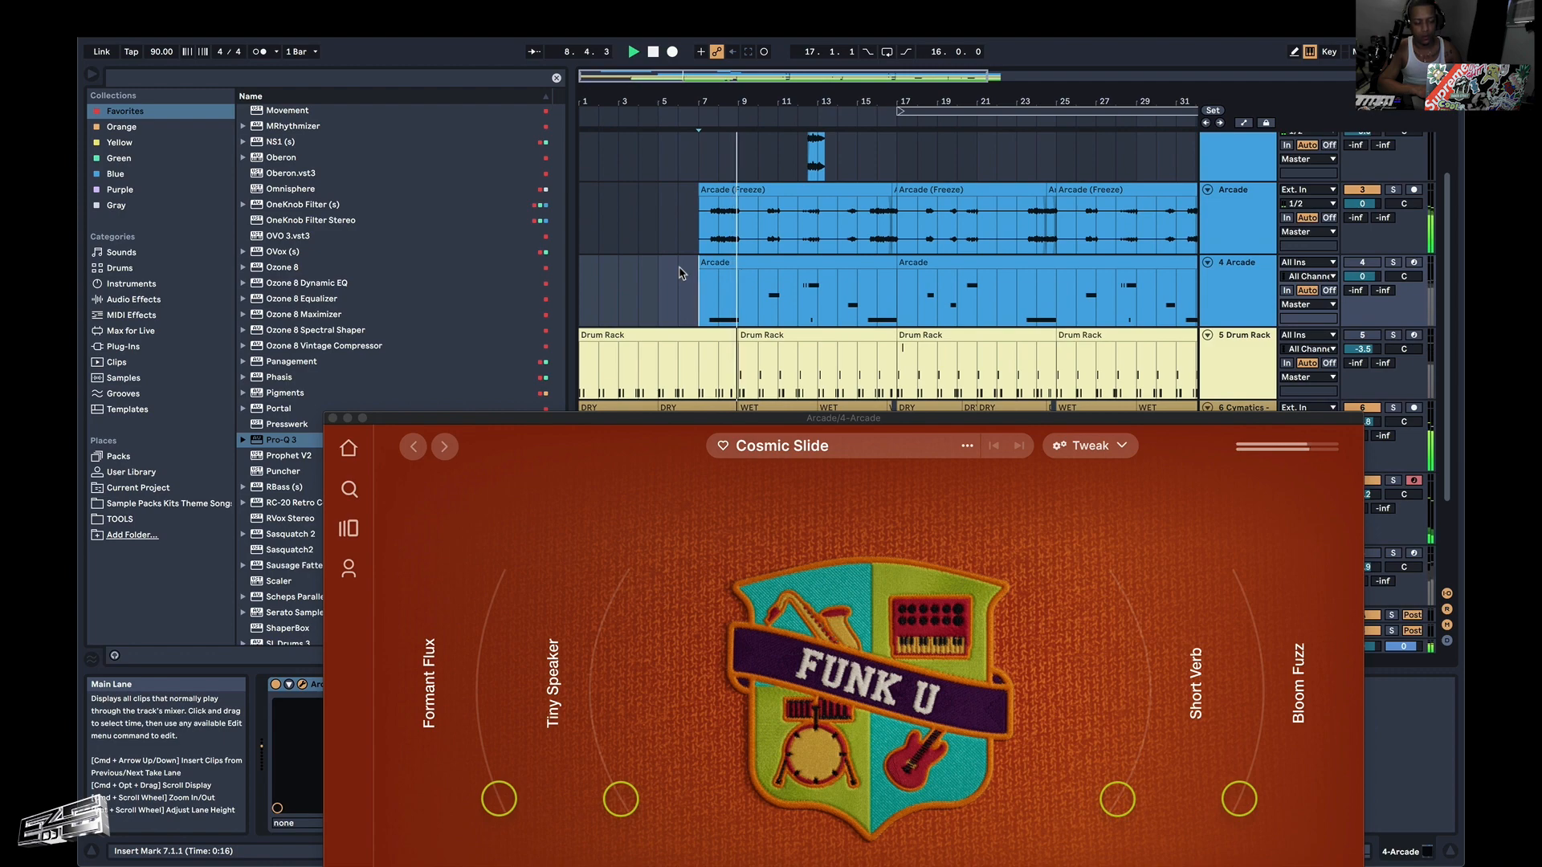
scroll(1215, 281, down, 2)
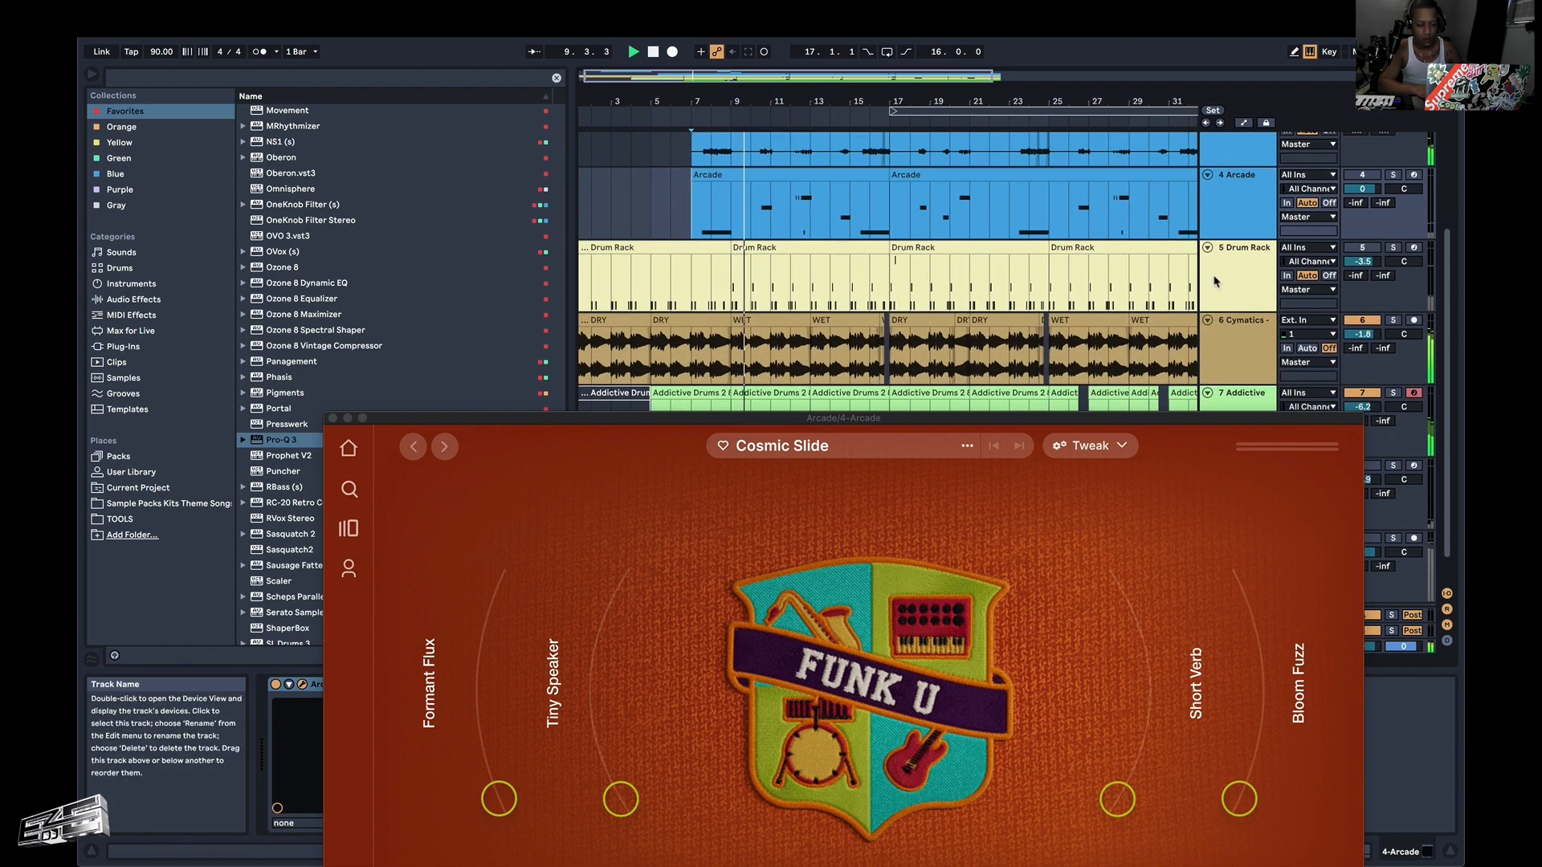
scroll(1215, 281, down, 1)
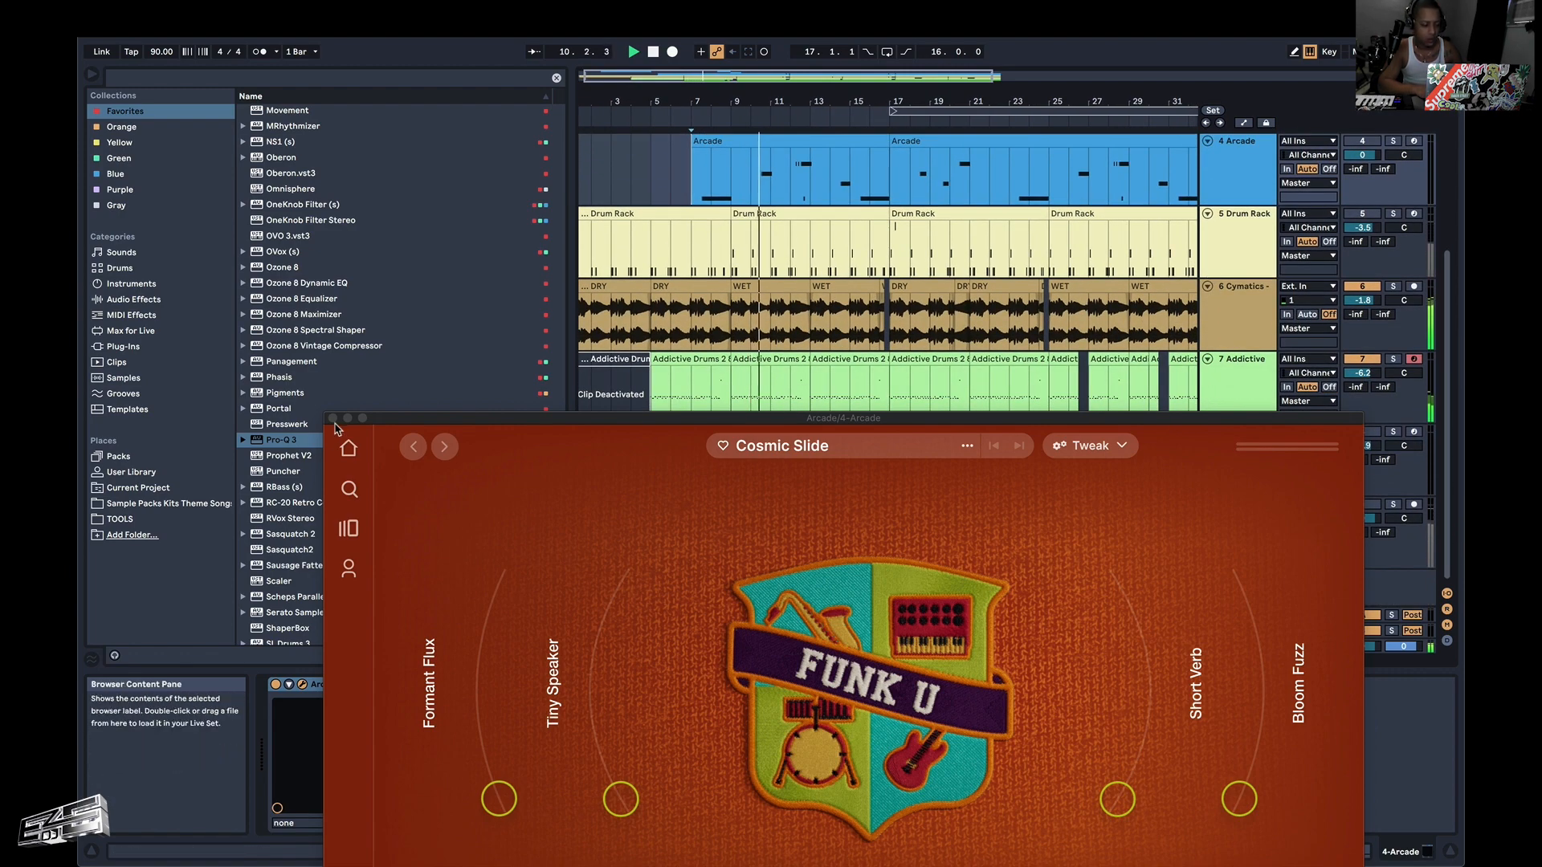
Close the Arcade plug-in window and split the frozen Arcade audio clip on track 3 at bar 13.
click(332, 418)
scroll(911, 261, up, 2)
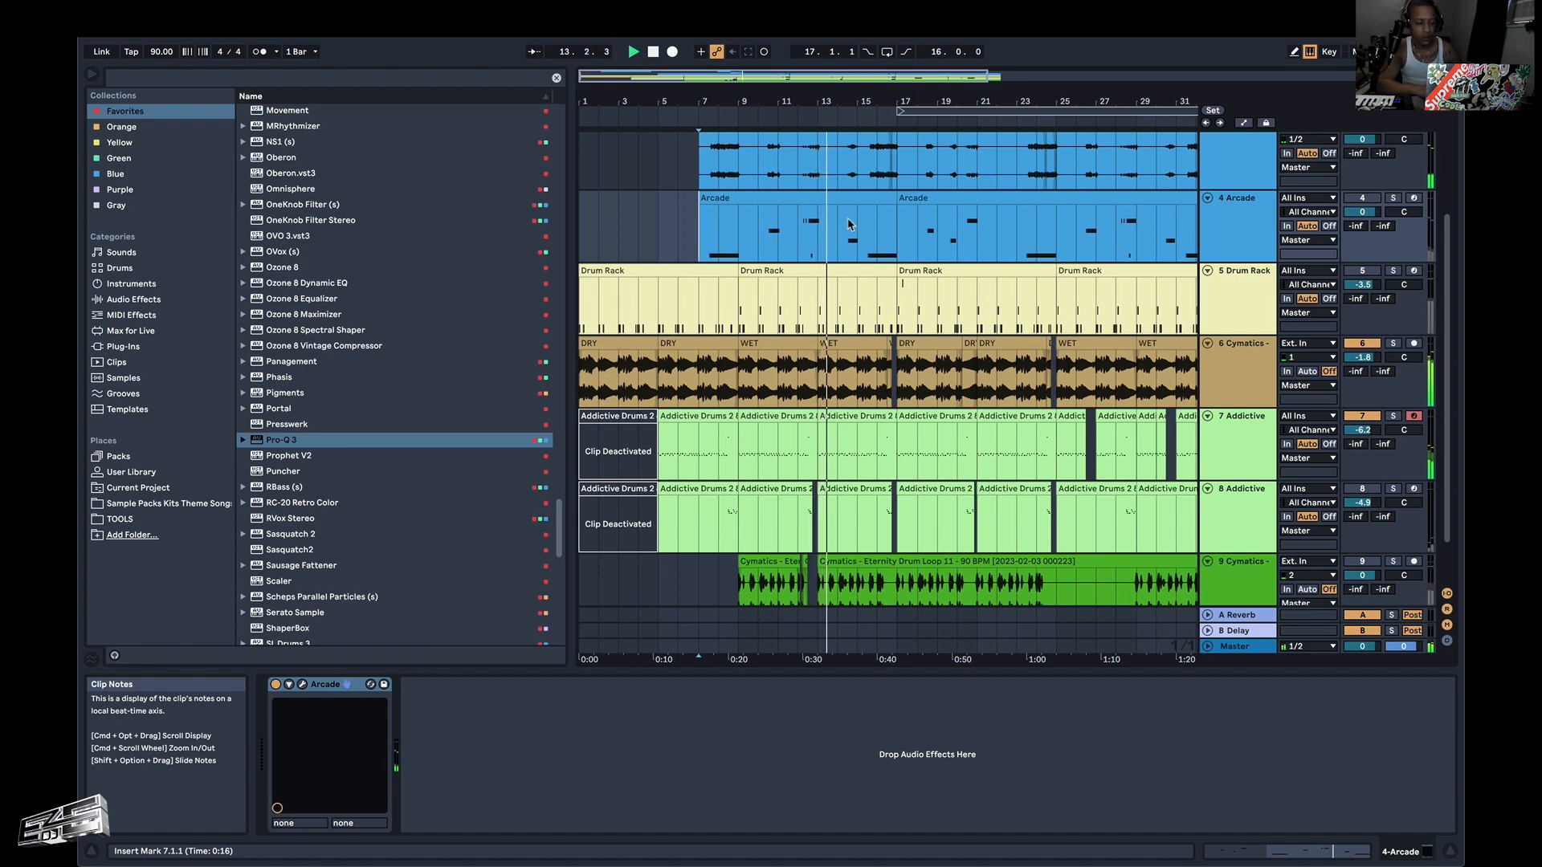
click(818, 197)
click(817, 177)
scroll(818, 179, up, 3)
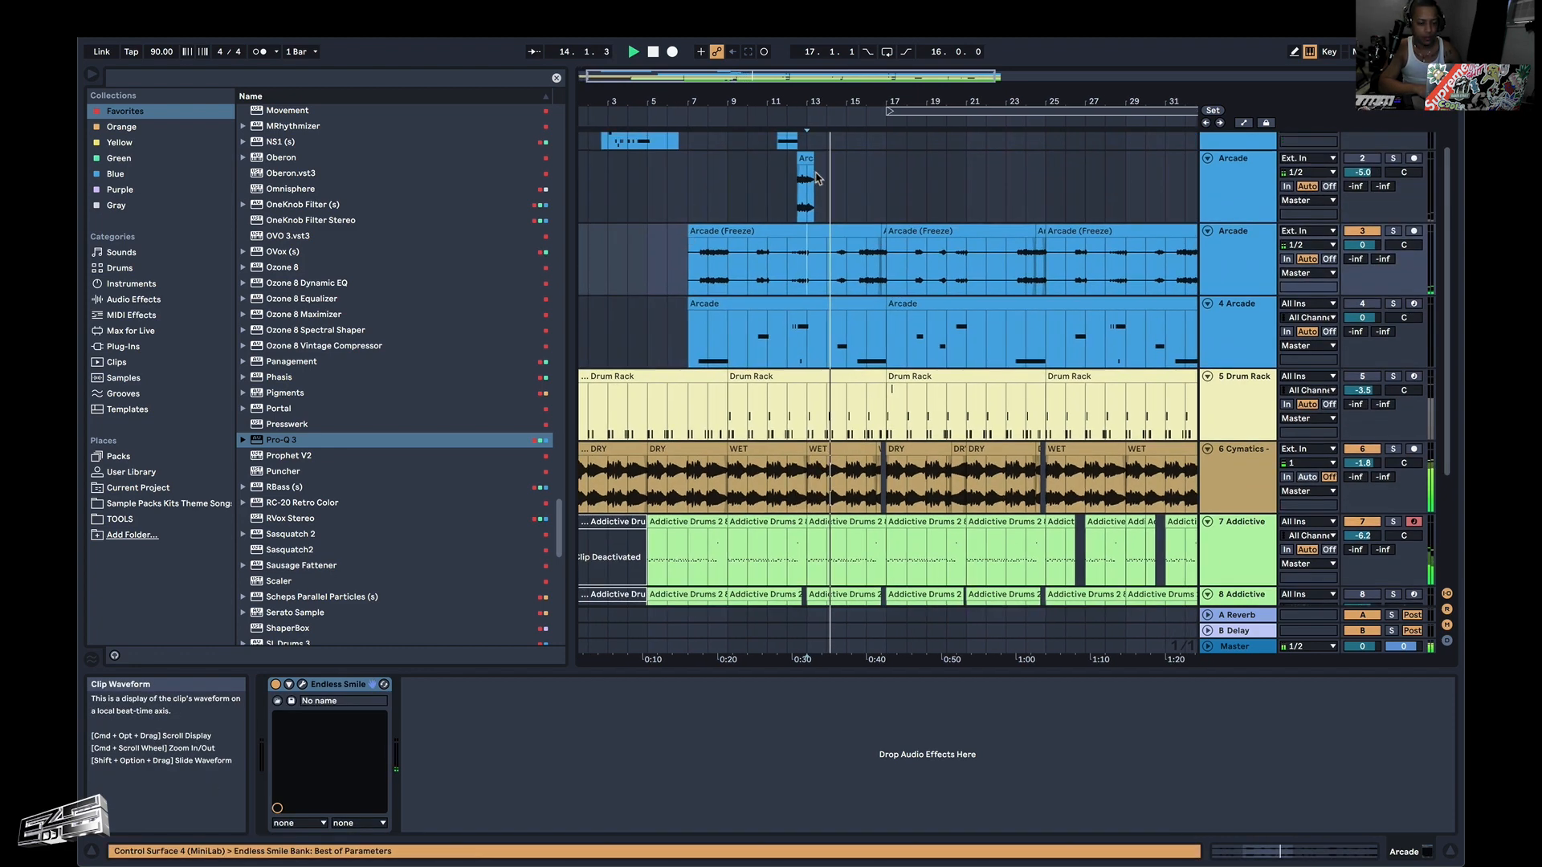
scroll(829, 262, up, 8)
scroll(829, 262, left, 5)
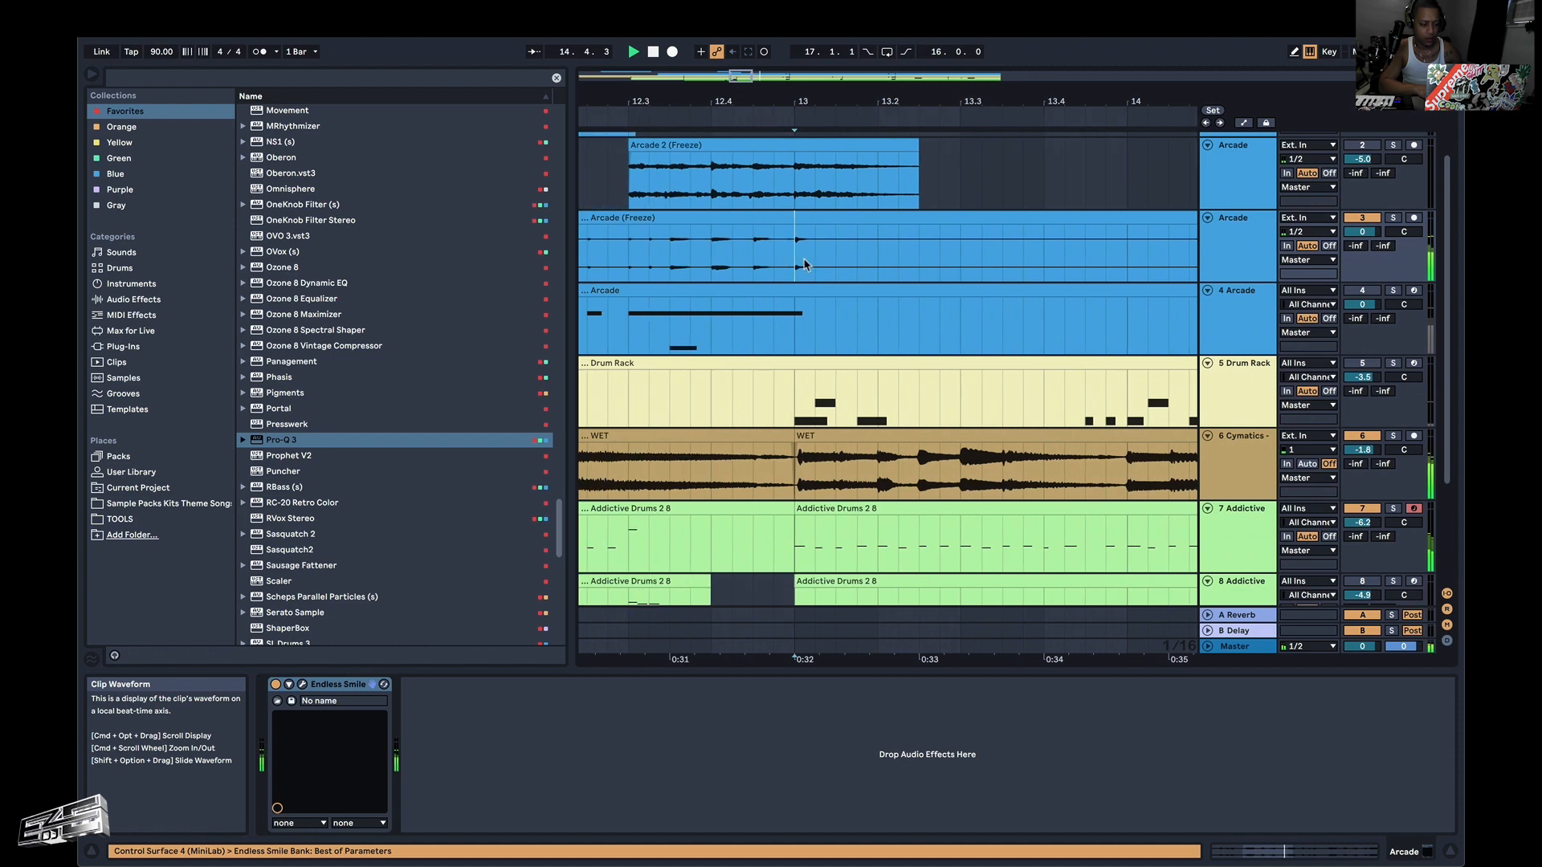
scroll(804, 261, up, 1)
scroll(804, 262, left, 4)
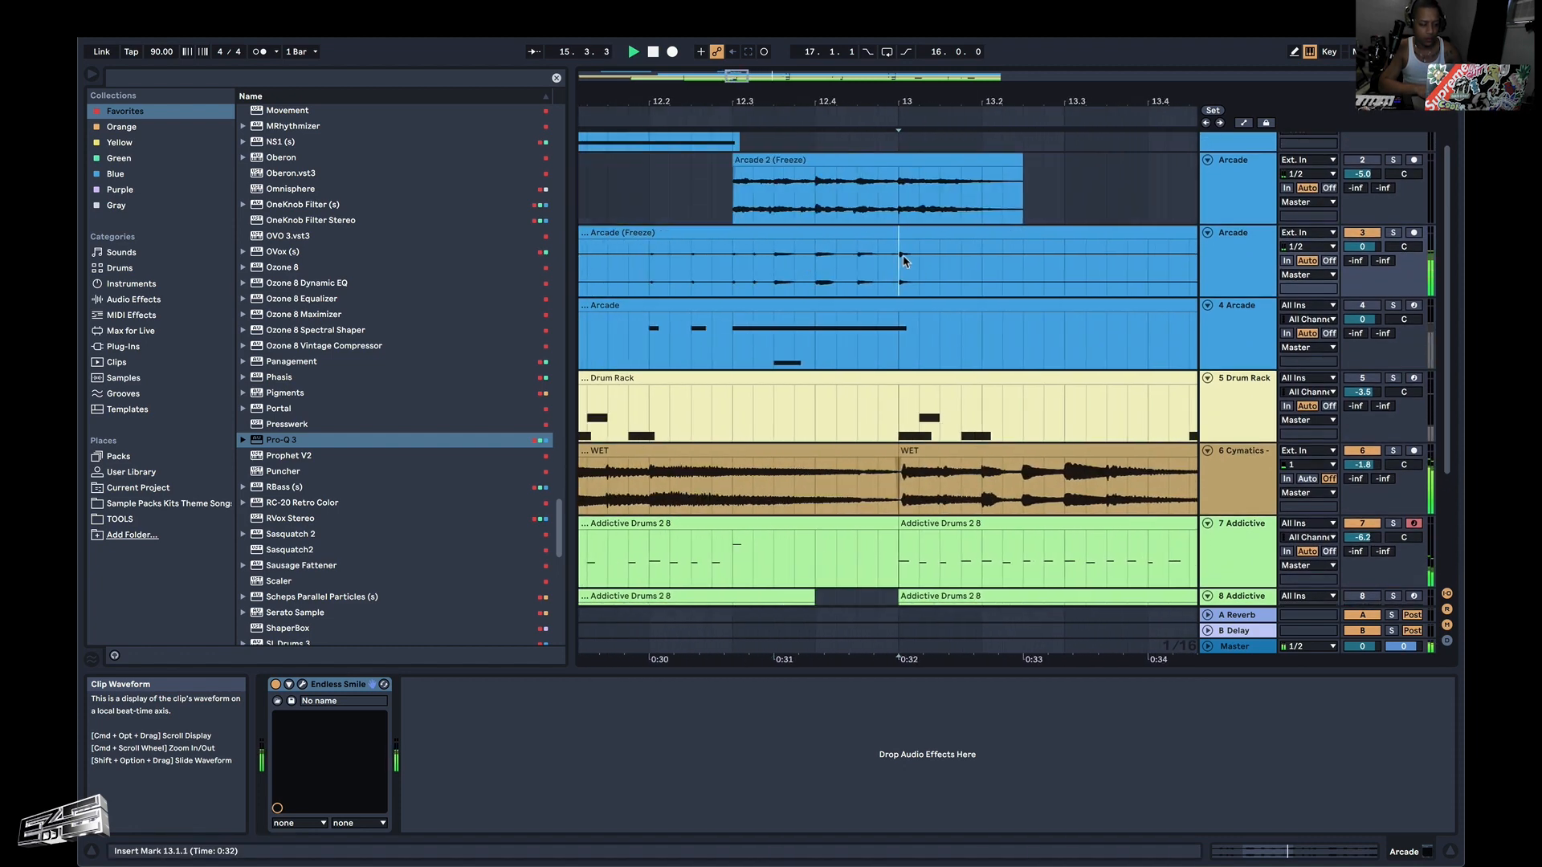
key(super+e)
Trim the start of the frozen Arcade clip after the split to 14.3.1, leaving a gap from bar 13.
drag(900, 235, 919, 236)
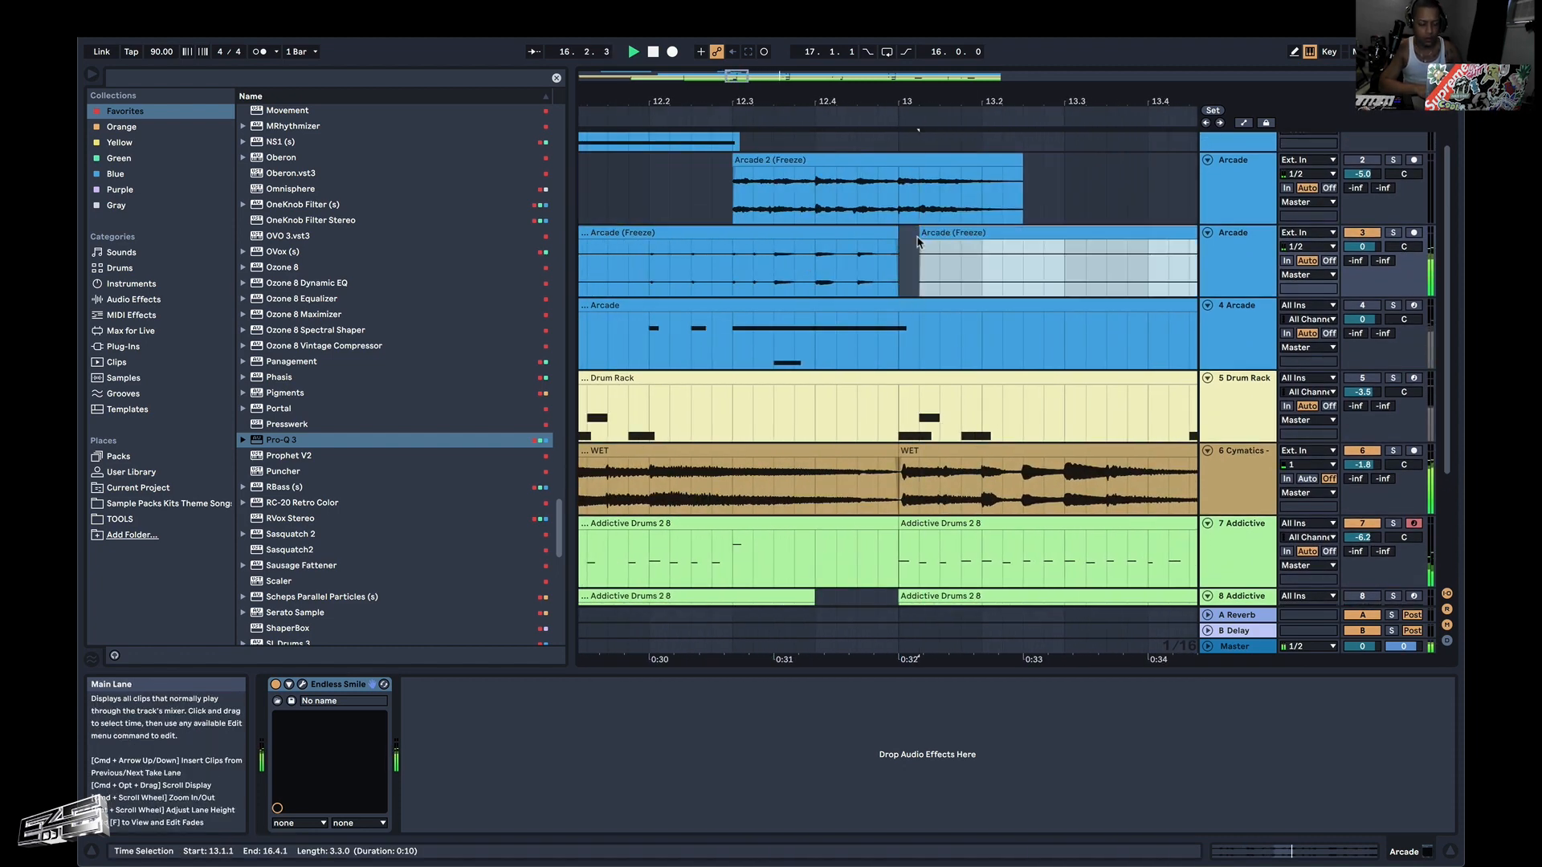
scroll(918, 241, right, 5)
scroll(918, 241, up, 1)
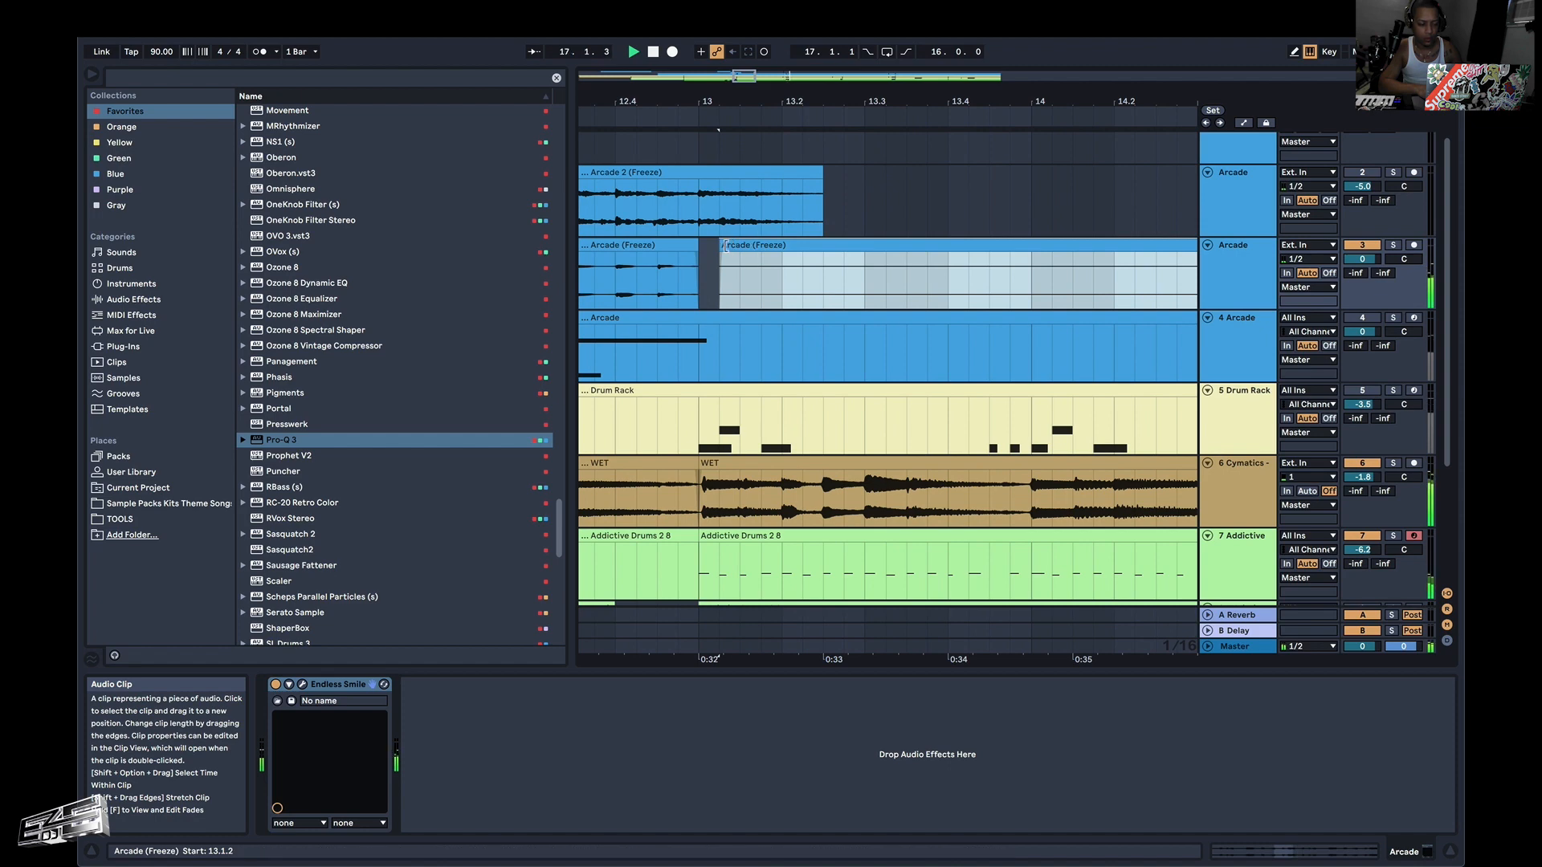
key(Delete)
scroll(679, 283, left, 3)
scroll(679, 283, down, 1)
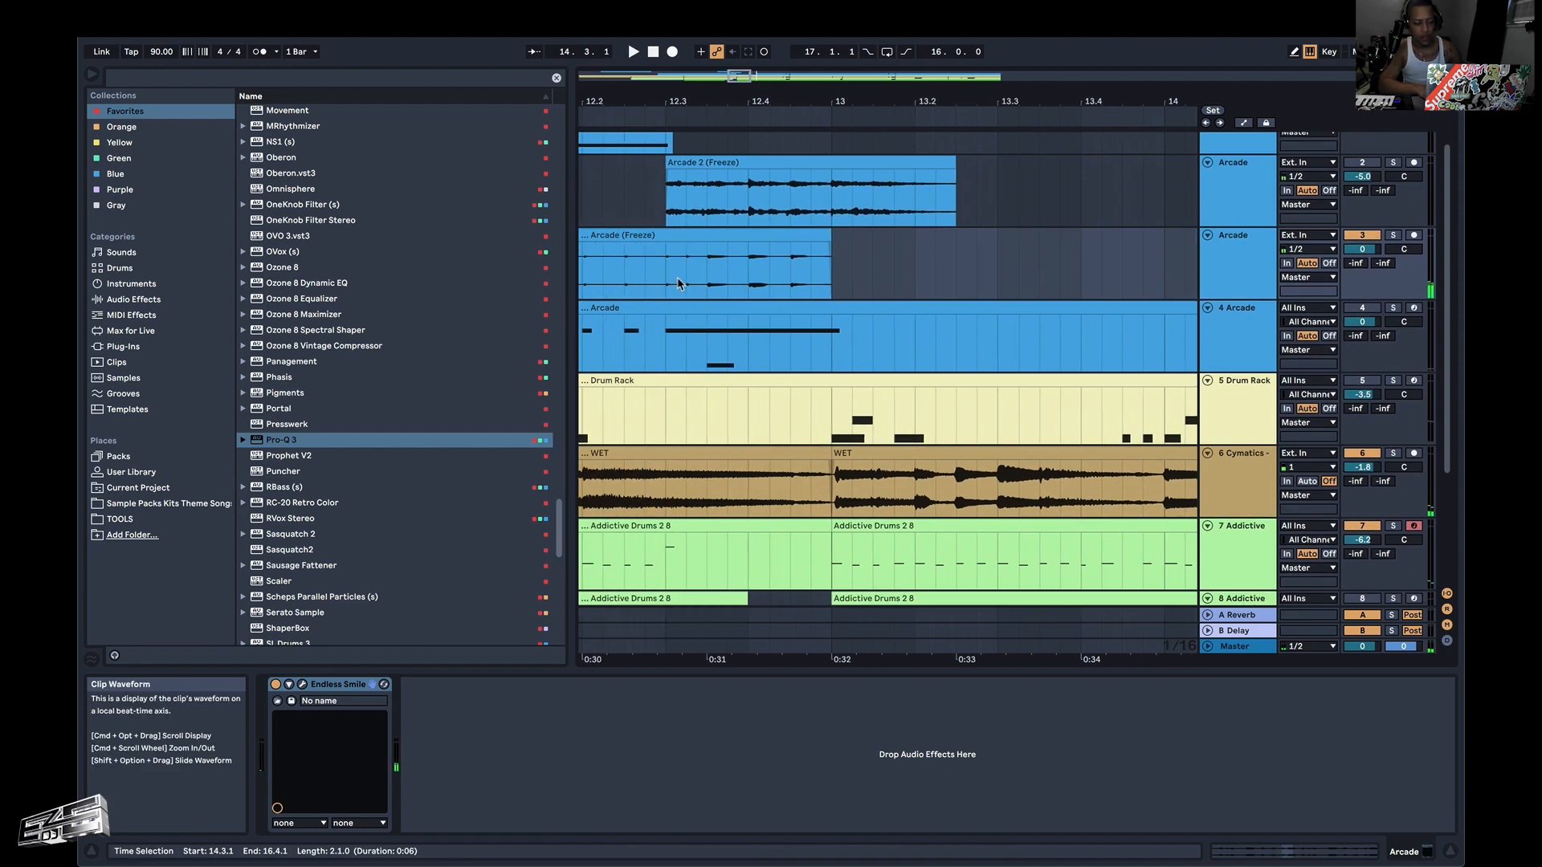
Solo the frozen Arcade track (track 3) and audition the clip's cut ending from 12.2.4.
click(645, 273)
key(space)
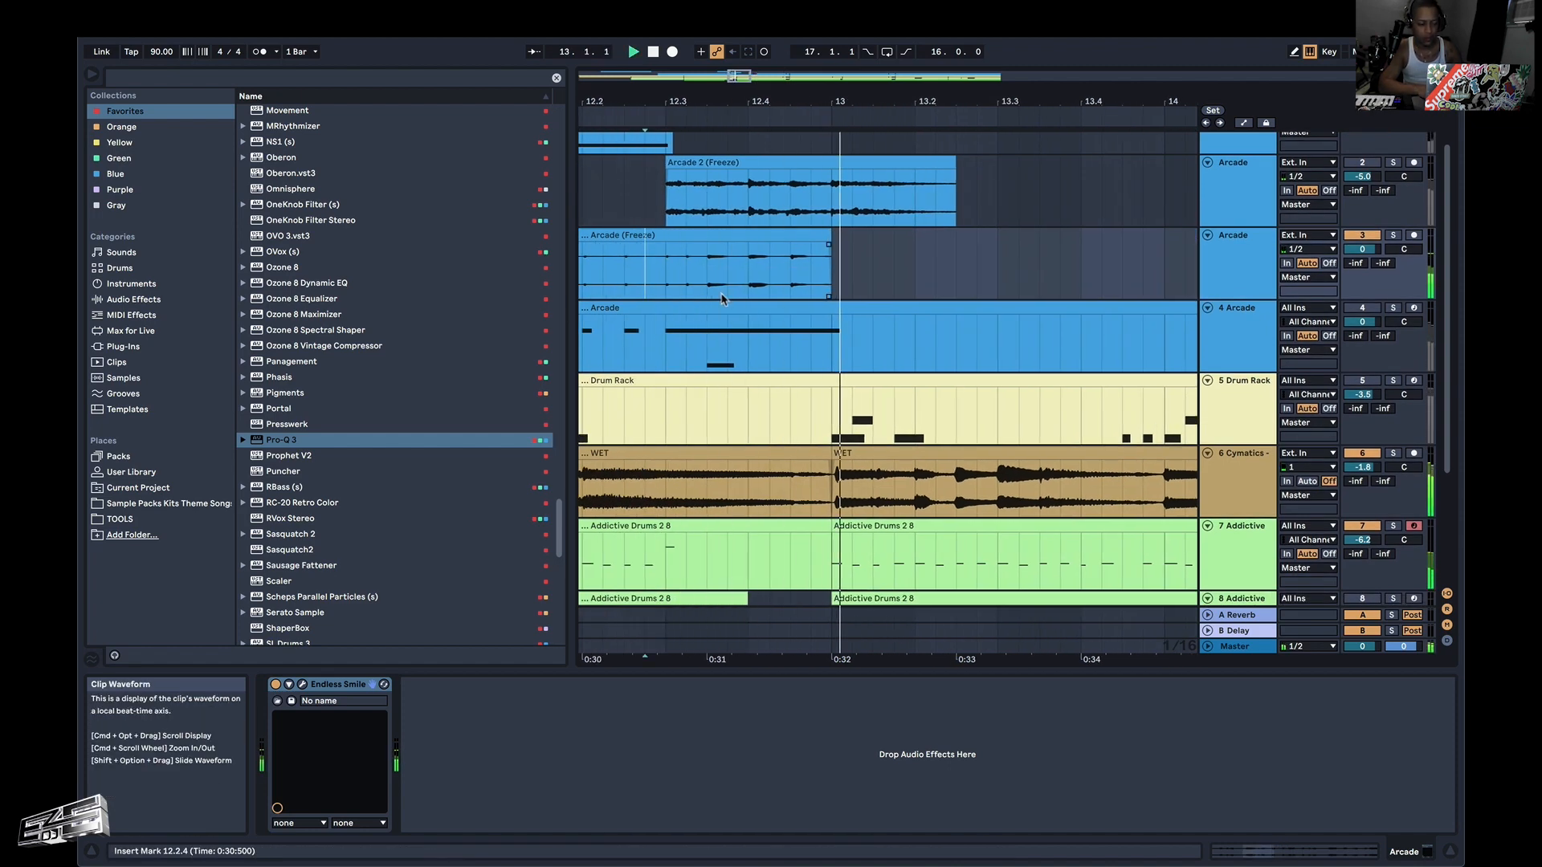
key(space)
click(1398, 238)
key(space)
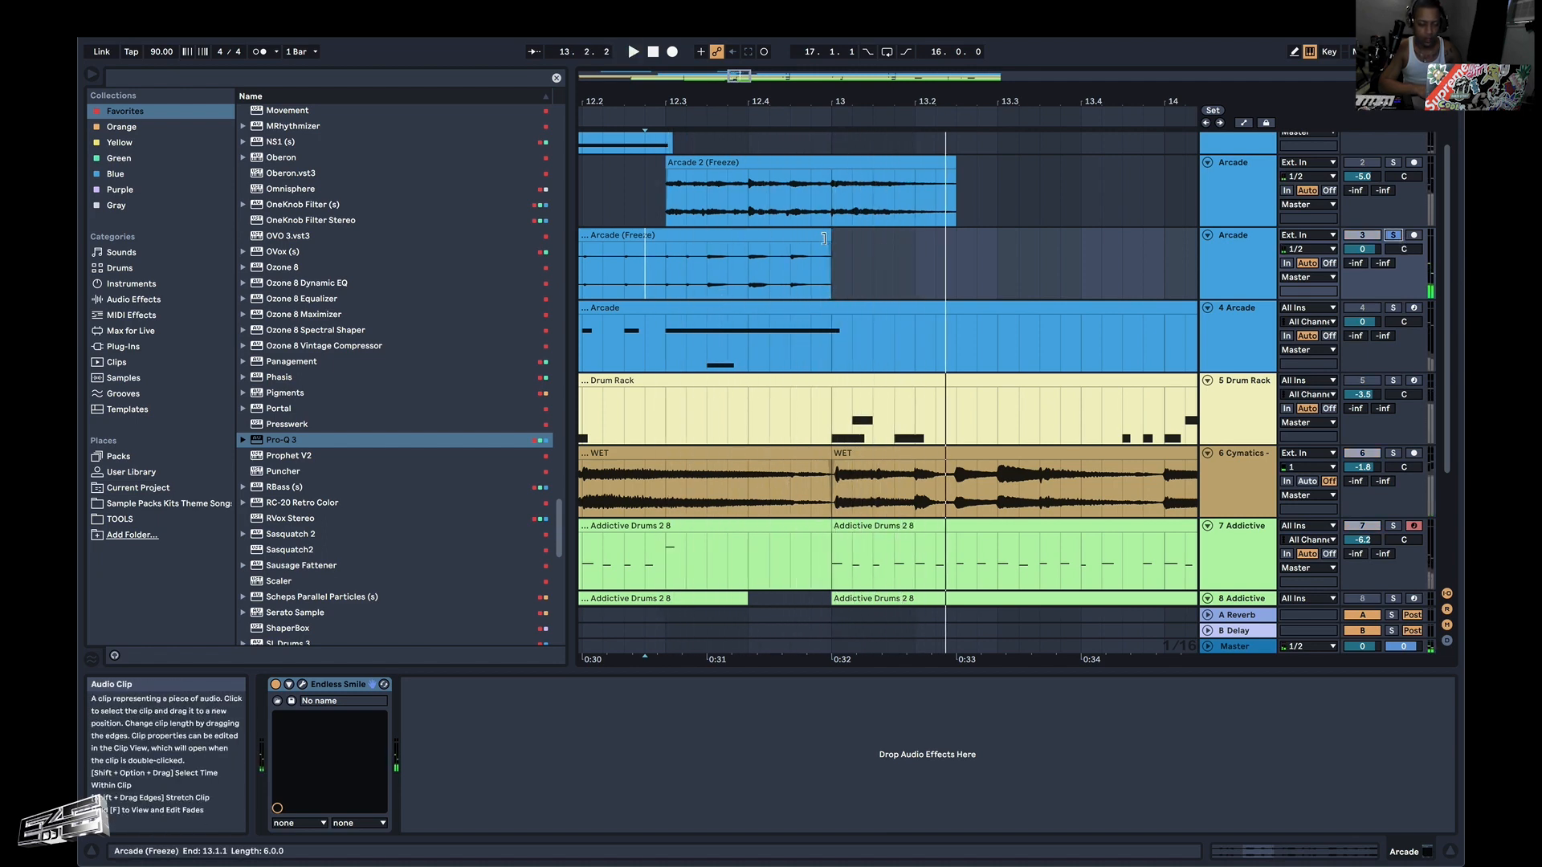
Extend the frozen Arcade clip's end to 13.1.4 to hear its tail, and trim it back to 13.1.1.
drag(823, 238, 888, 237)
click(664, 275)
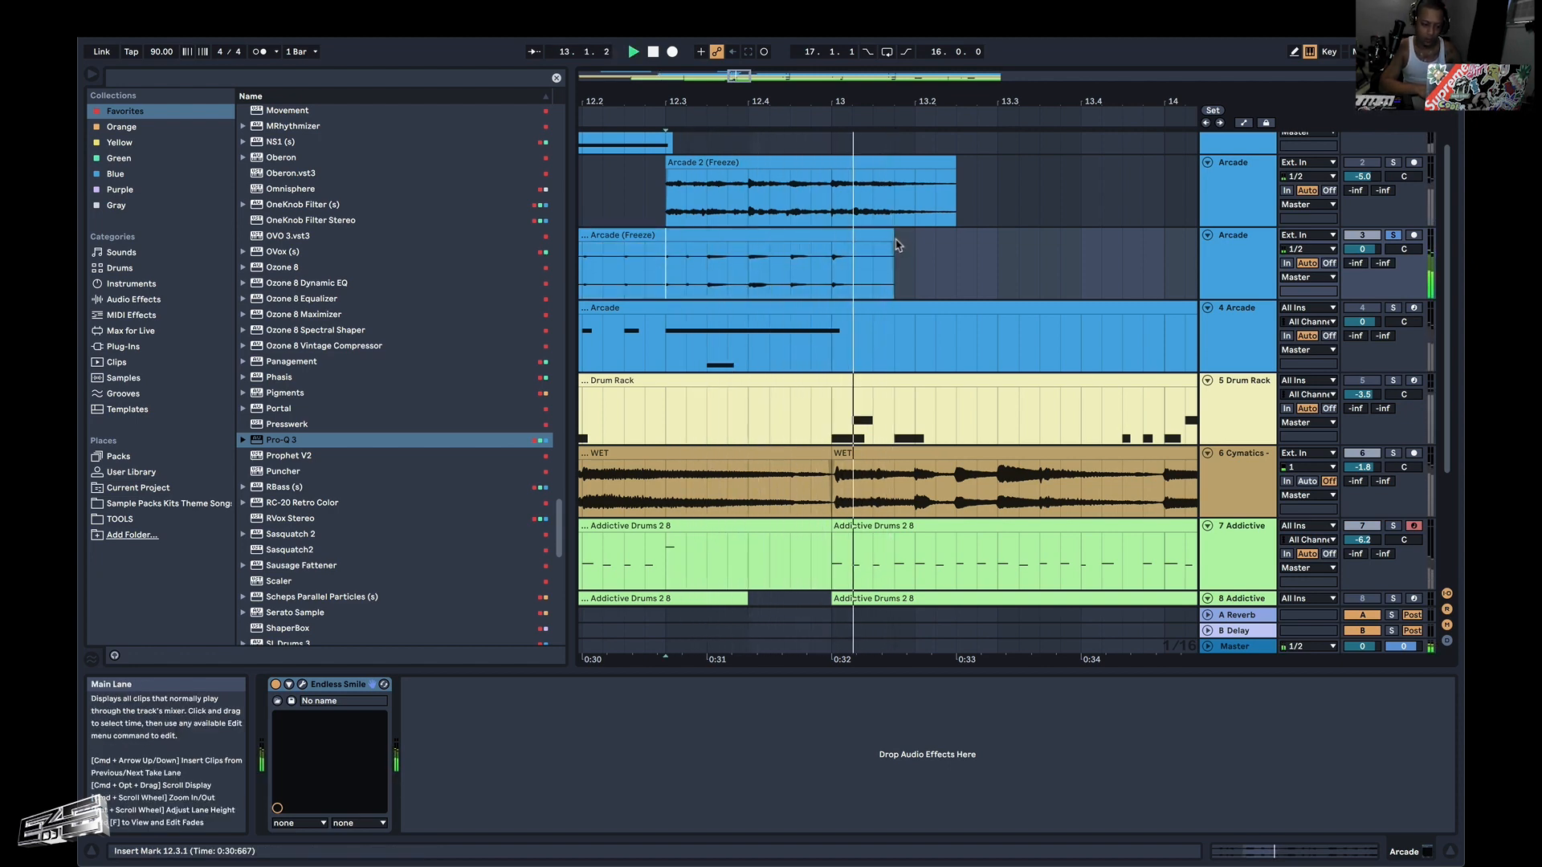
key(space)
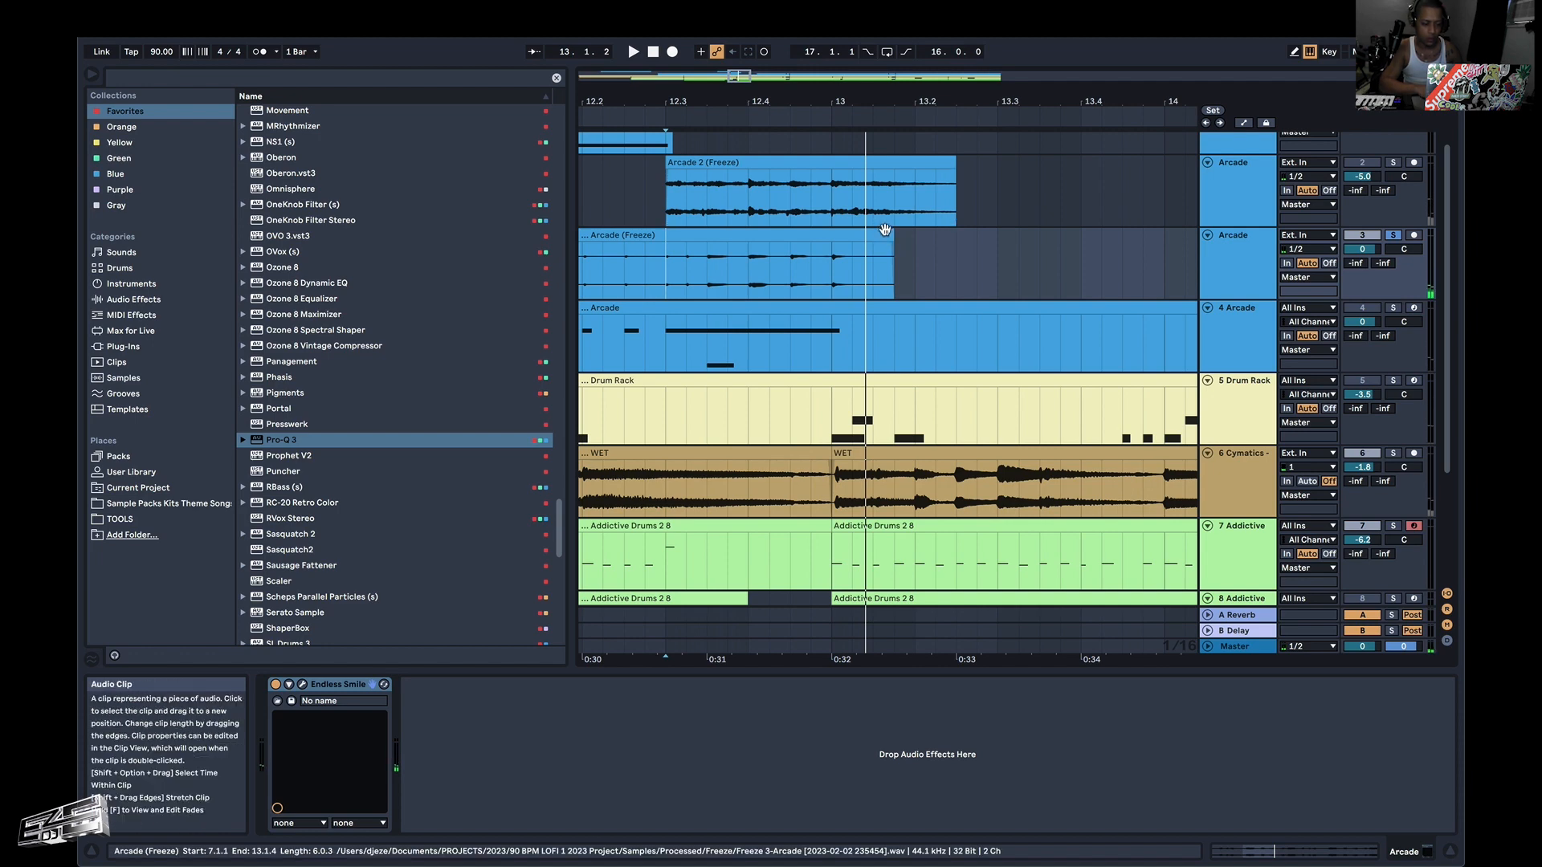
click(884, 231)
drag(886, 233, 831, 232)
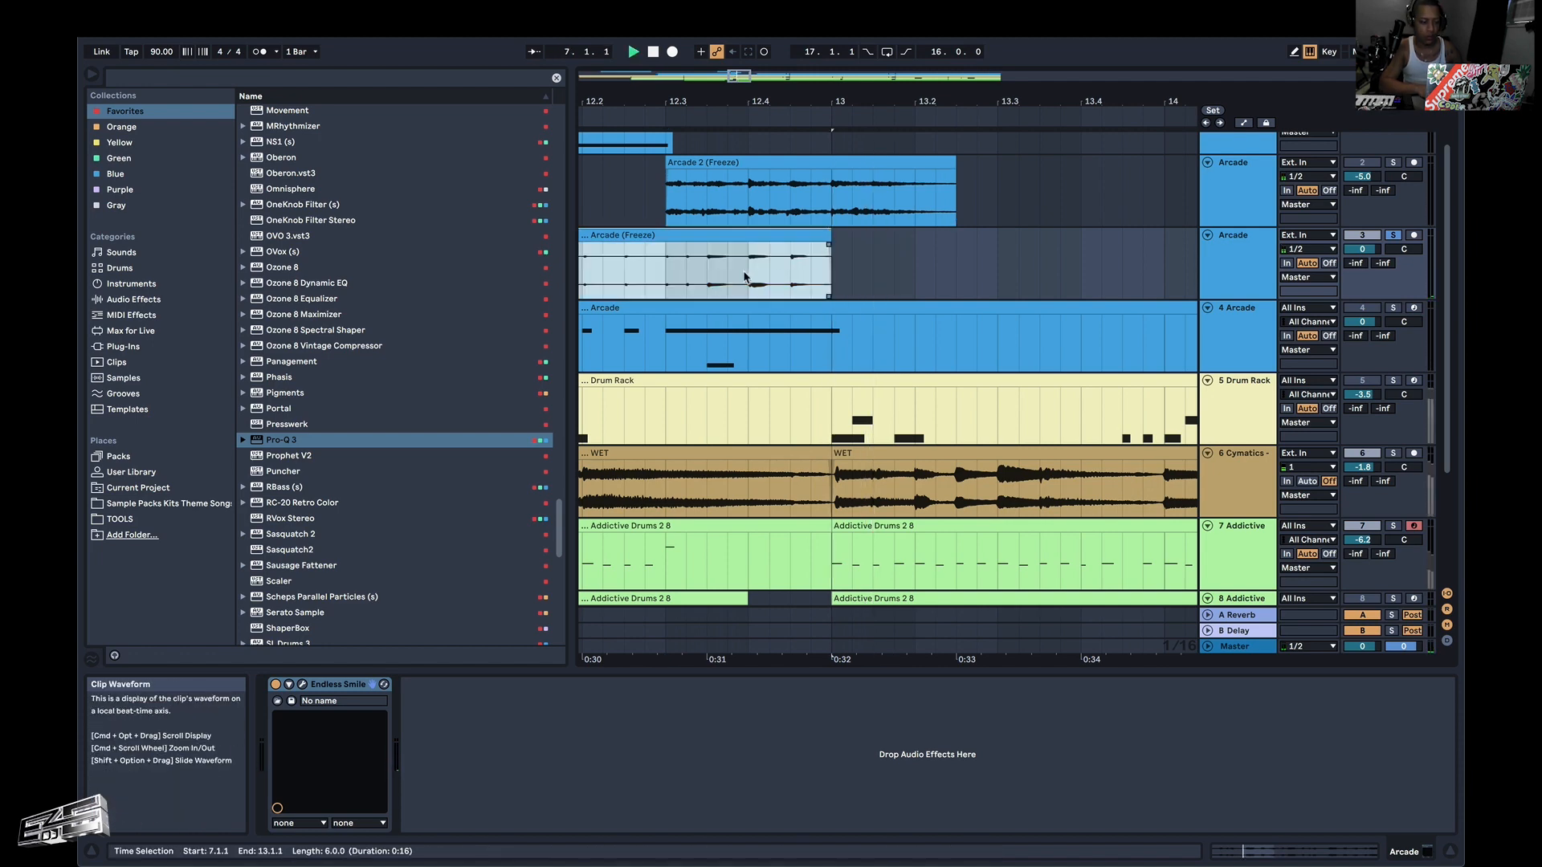
click(666, 275)
key(space)
Shape a short fade-out at the end of the frozen Arcade clip before bar 13 and audition it from 12.4.1.
scroll(828, 247, up, 2)
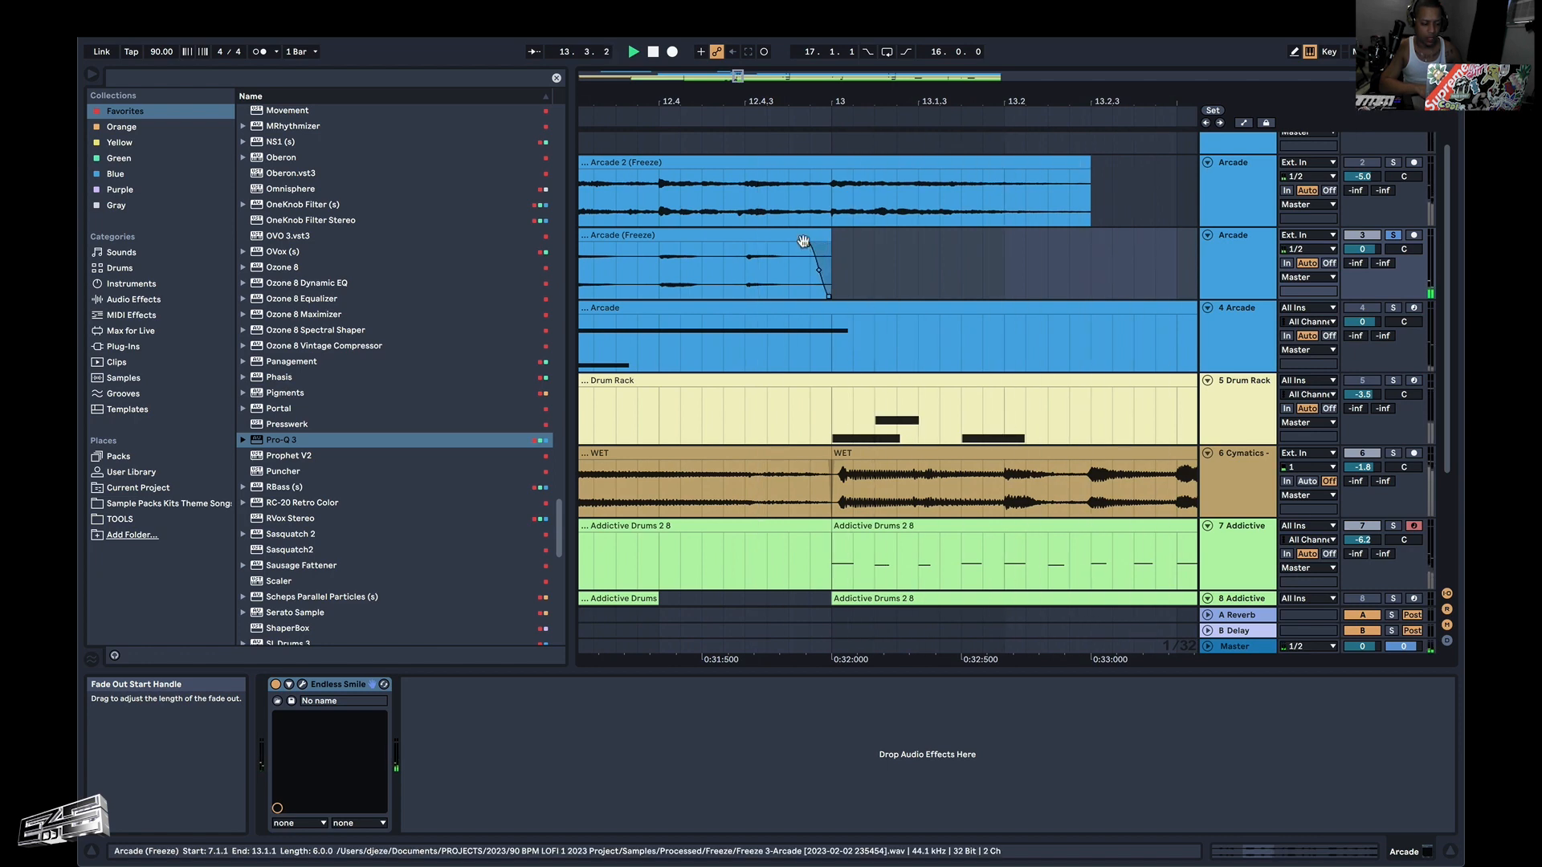
click(657, 263)
key(space)
key(space)
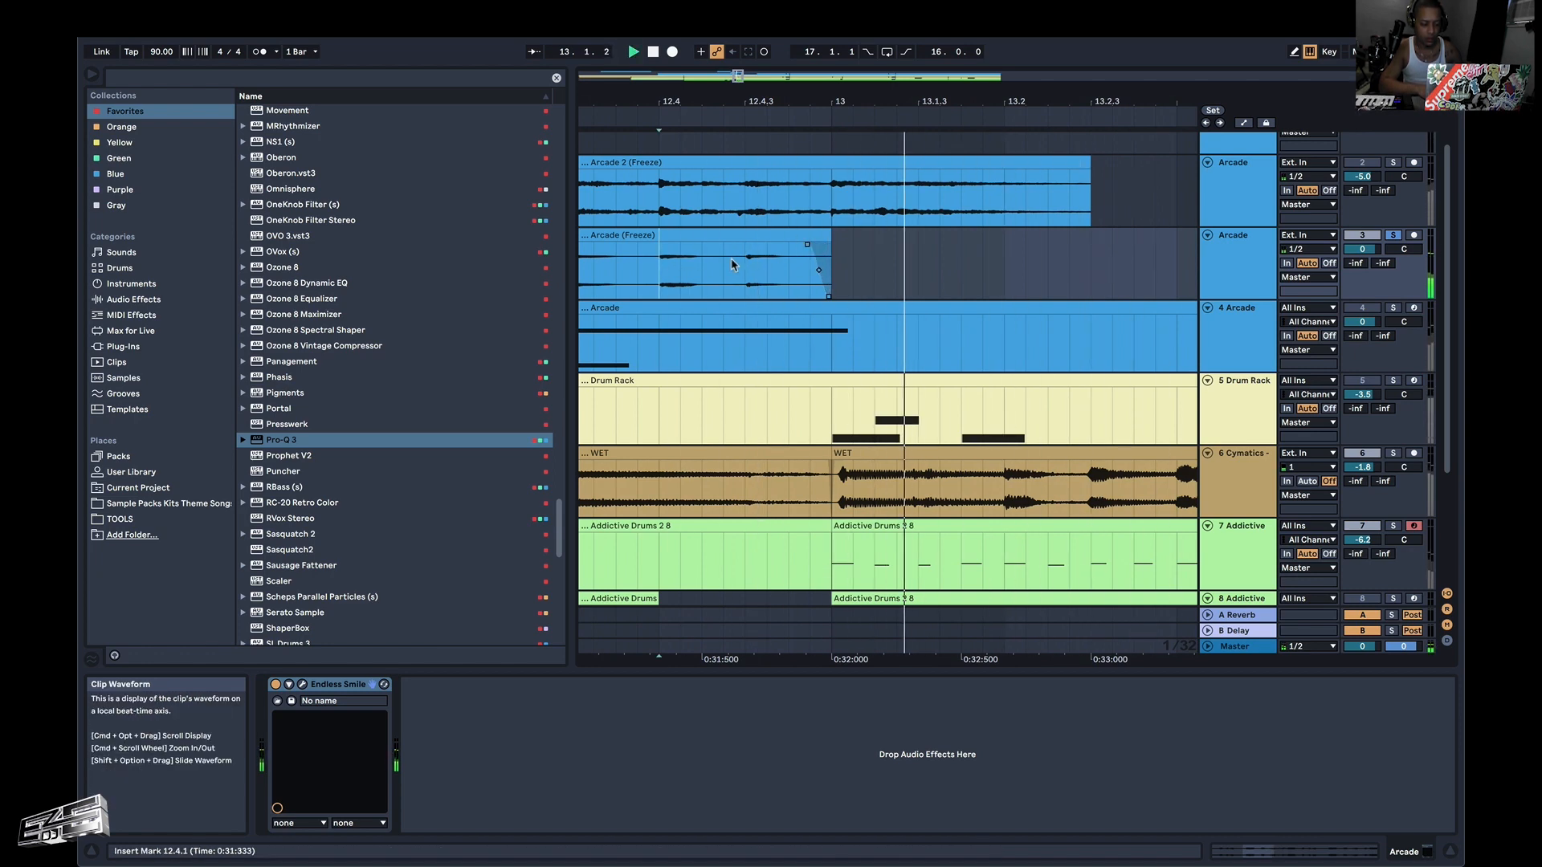
key(space)
key(space)
drag(808, 244, 796, 245)
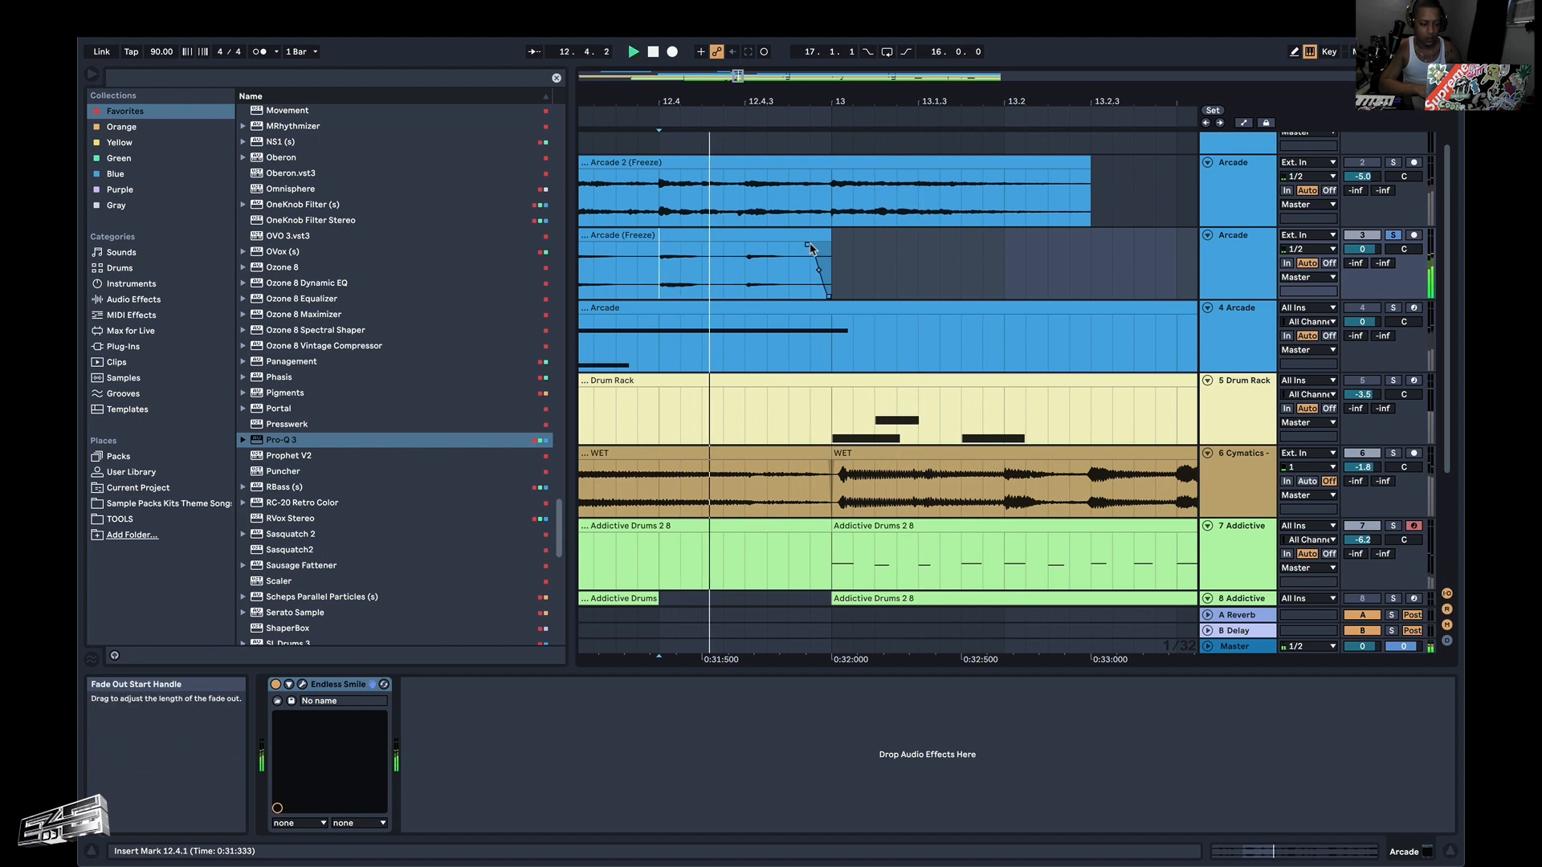
key(space)
key(space)
Unsolo track 3 and play the full arrangement from 11.3.1 through the gap after bar 13.
scroll(798, 251, down, 8)
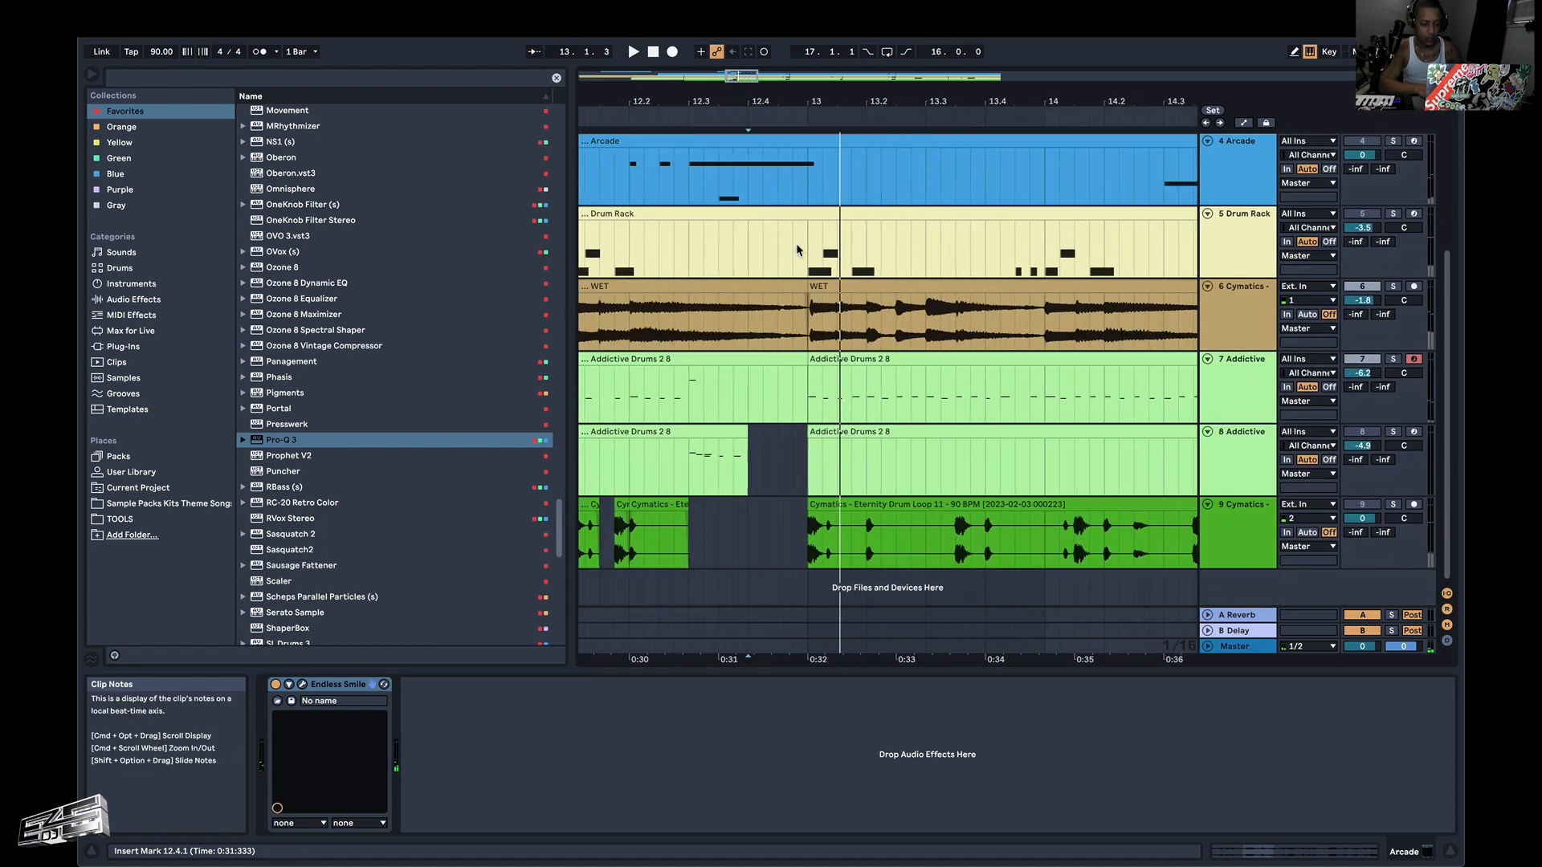
scroll(797, 249, up, 6)
click(608, 249)
key(space)
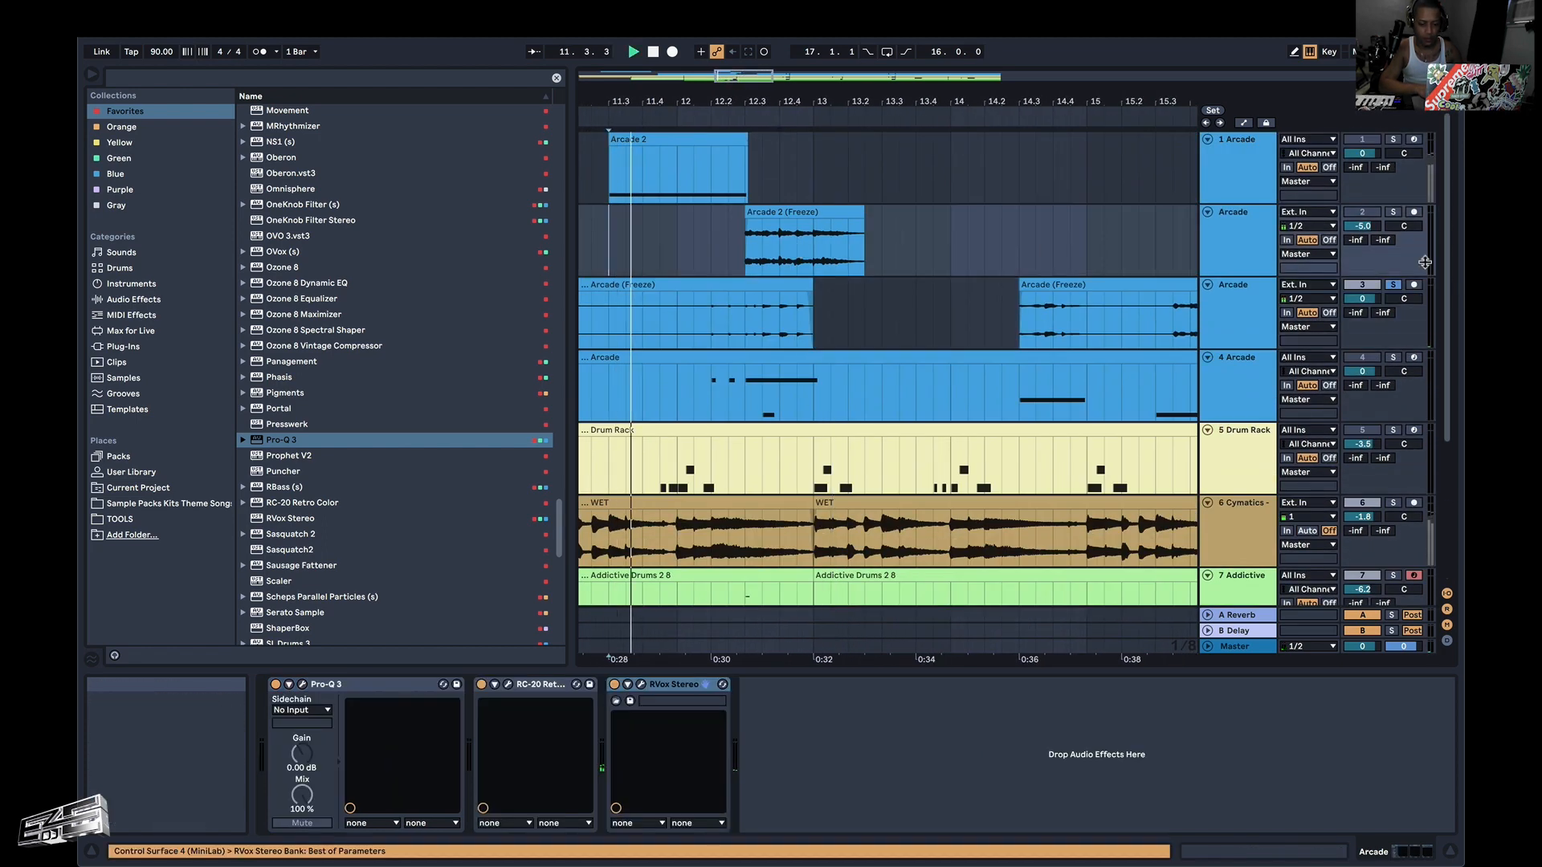
key(space)
key(space)
scroll(752, 377, down, 3)
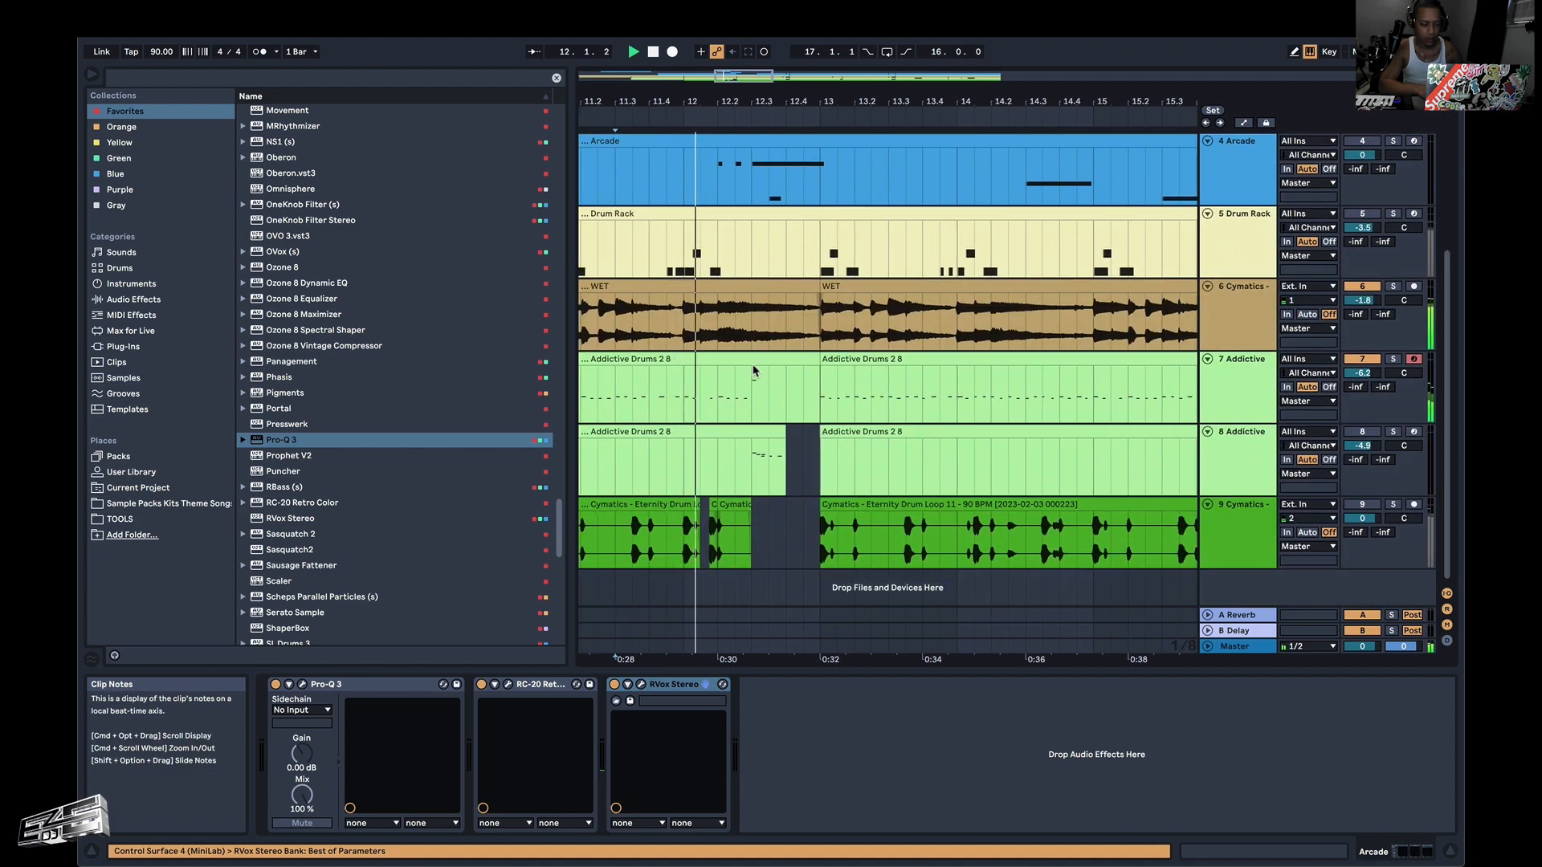
scroll(871, 450, up, 3)
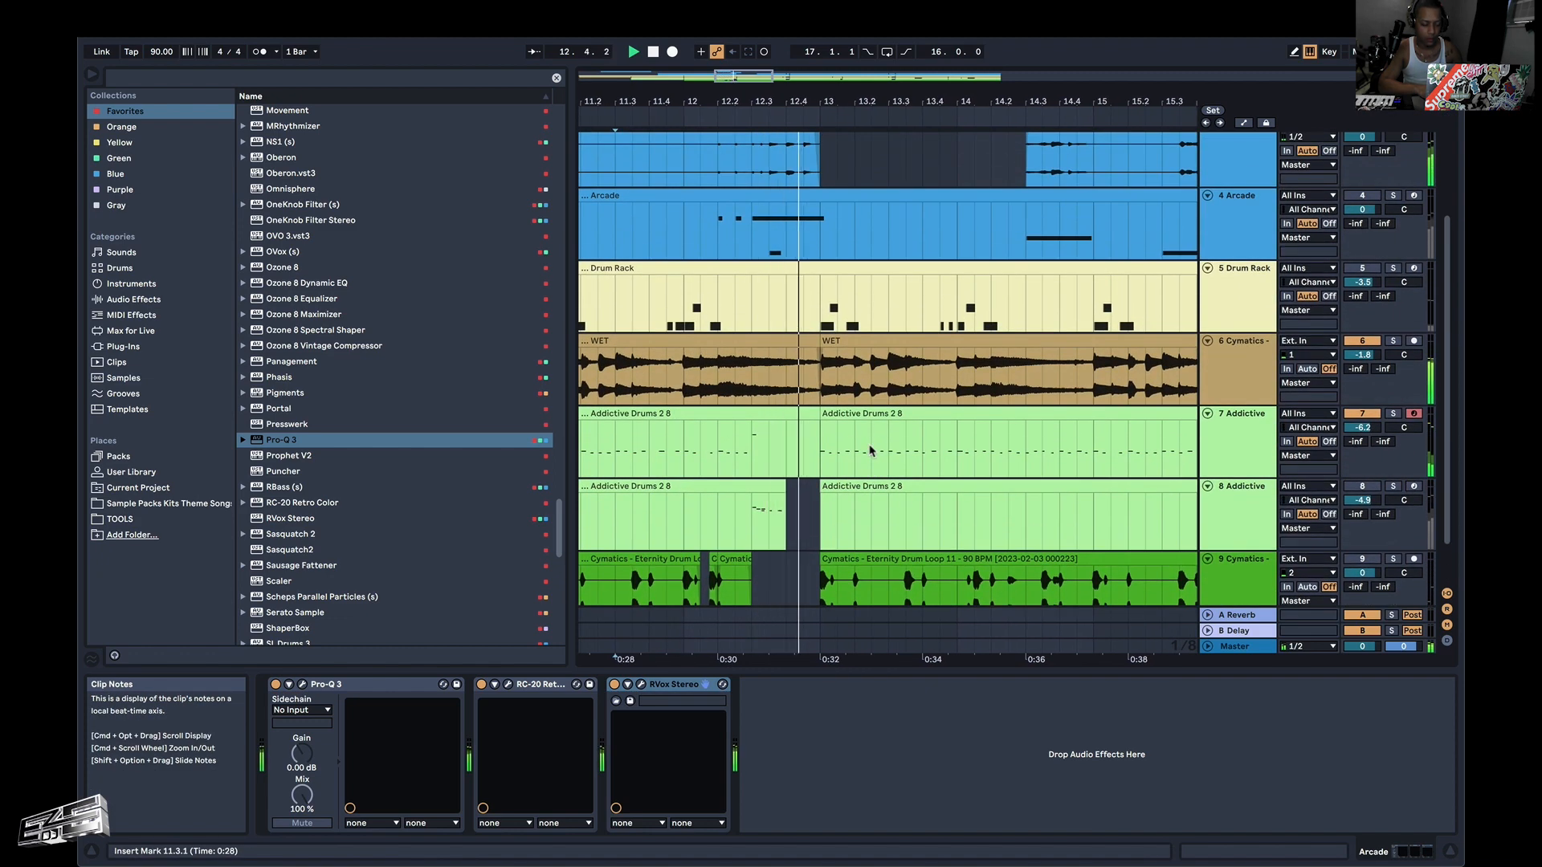
scroll(943, 343, up, 1)
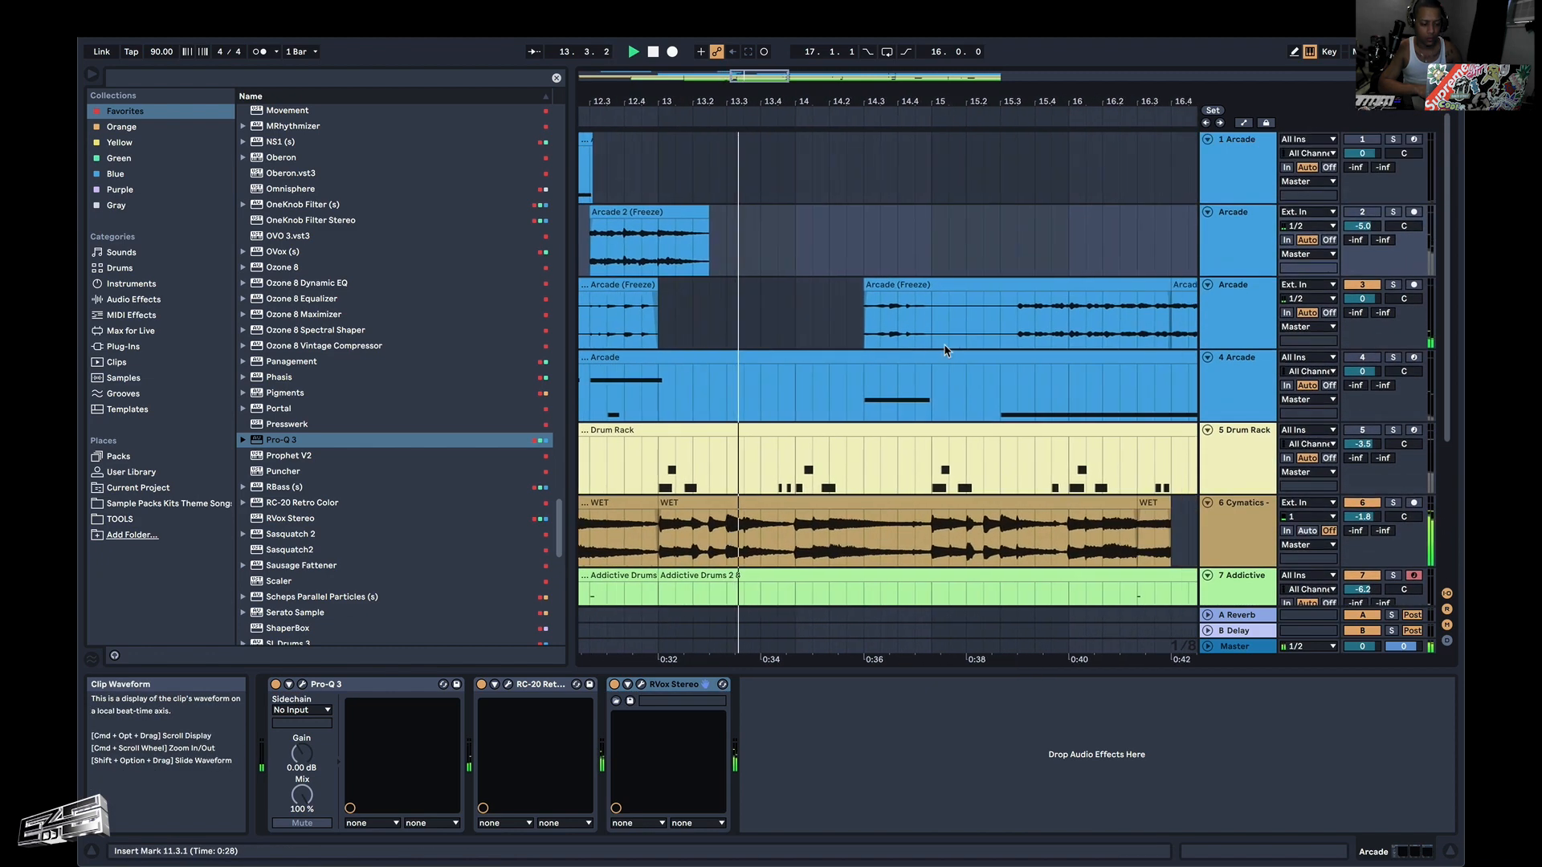
scroll(943, 344, down, 2)
scroll(943, 344, down, 1)
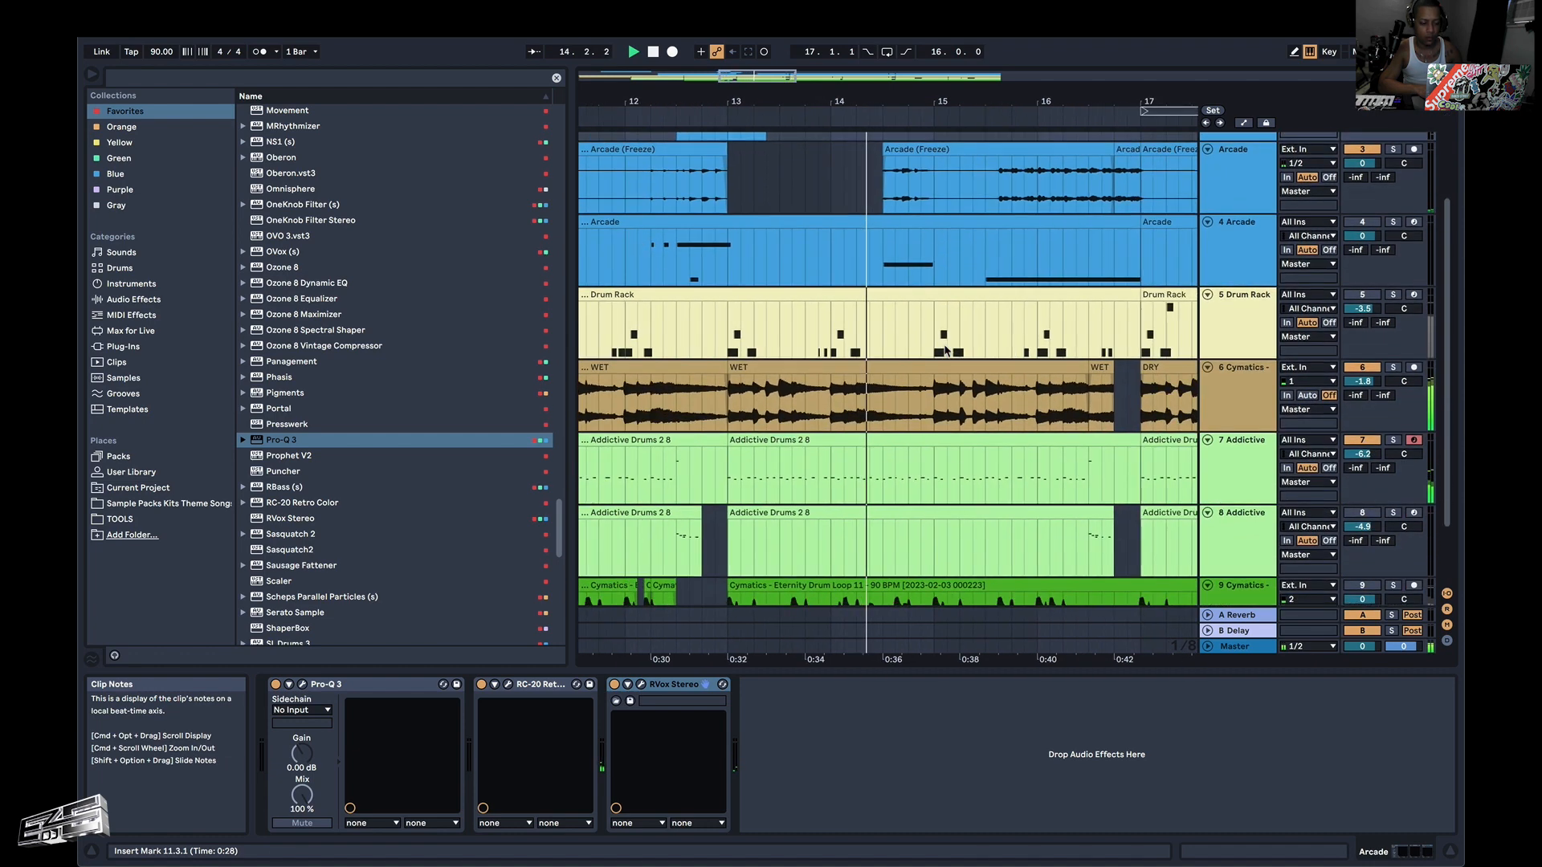
scroll(943, 344, up, 2)
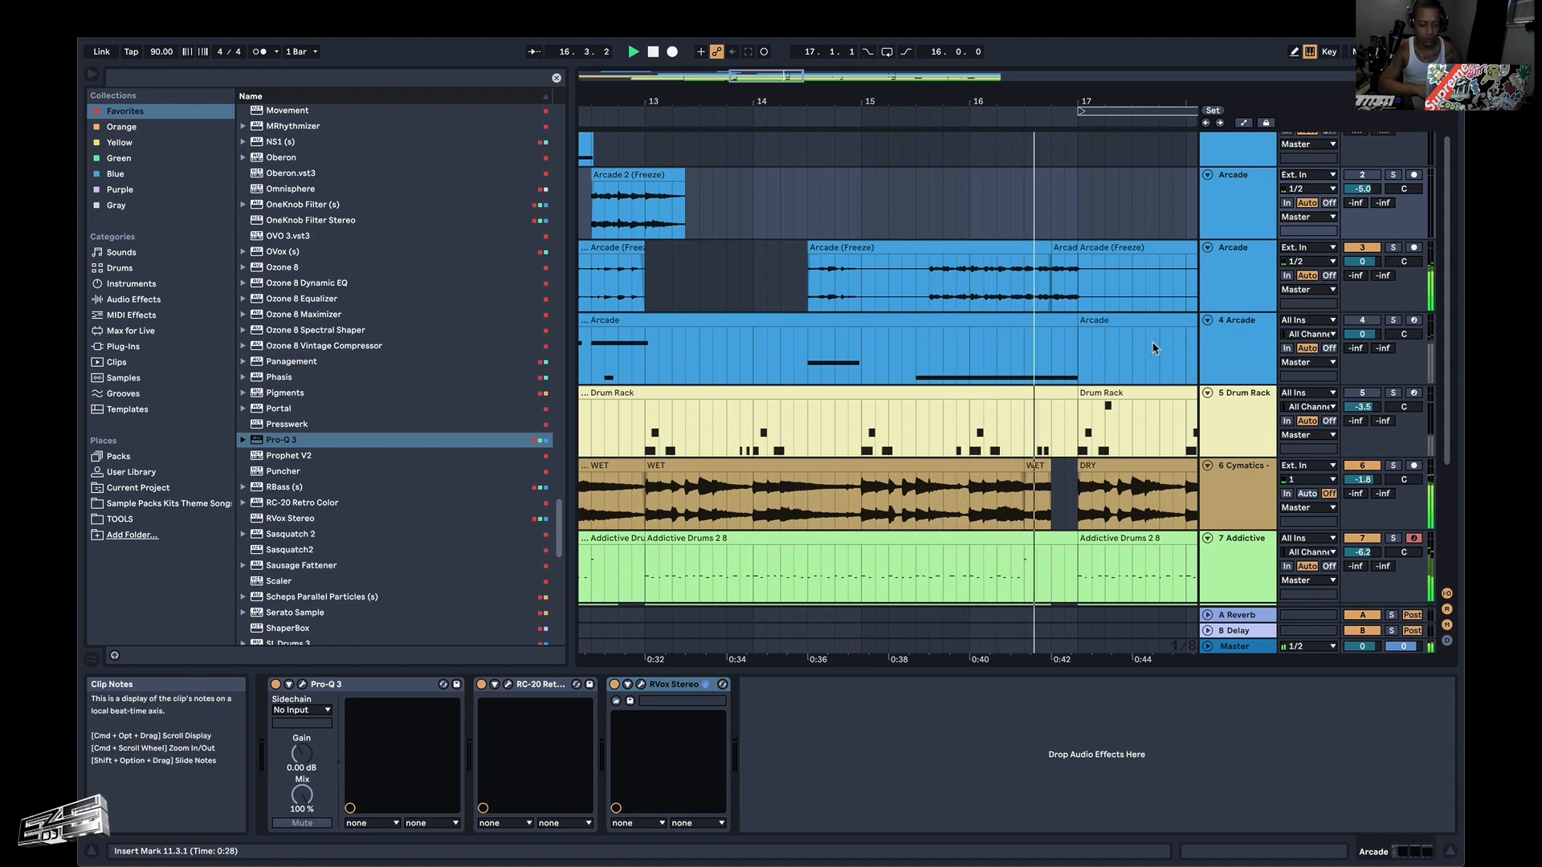
Audition the frozen Arcade part on track 3 leading into bar 17, playing from 15.3.1 and 16.3.1.
click(917, 286)
key(space)
key(space)
key(space)
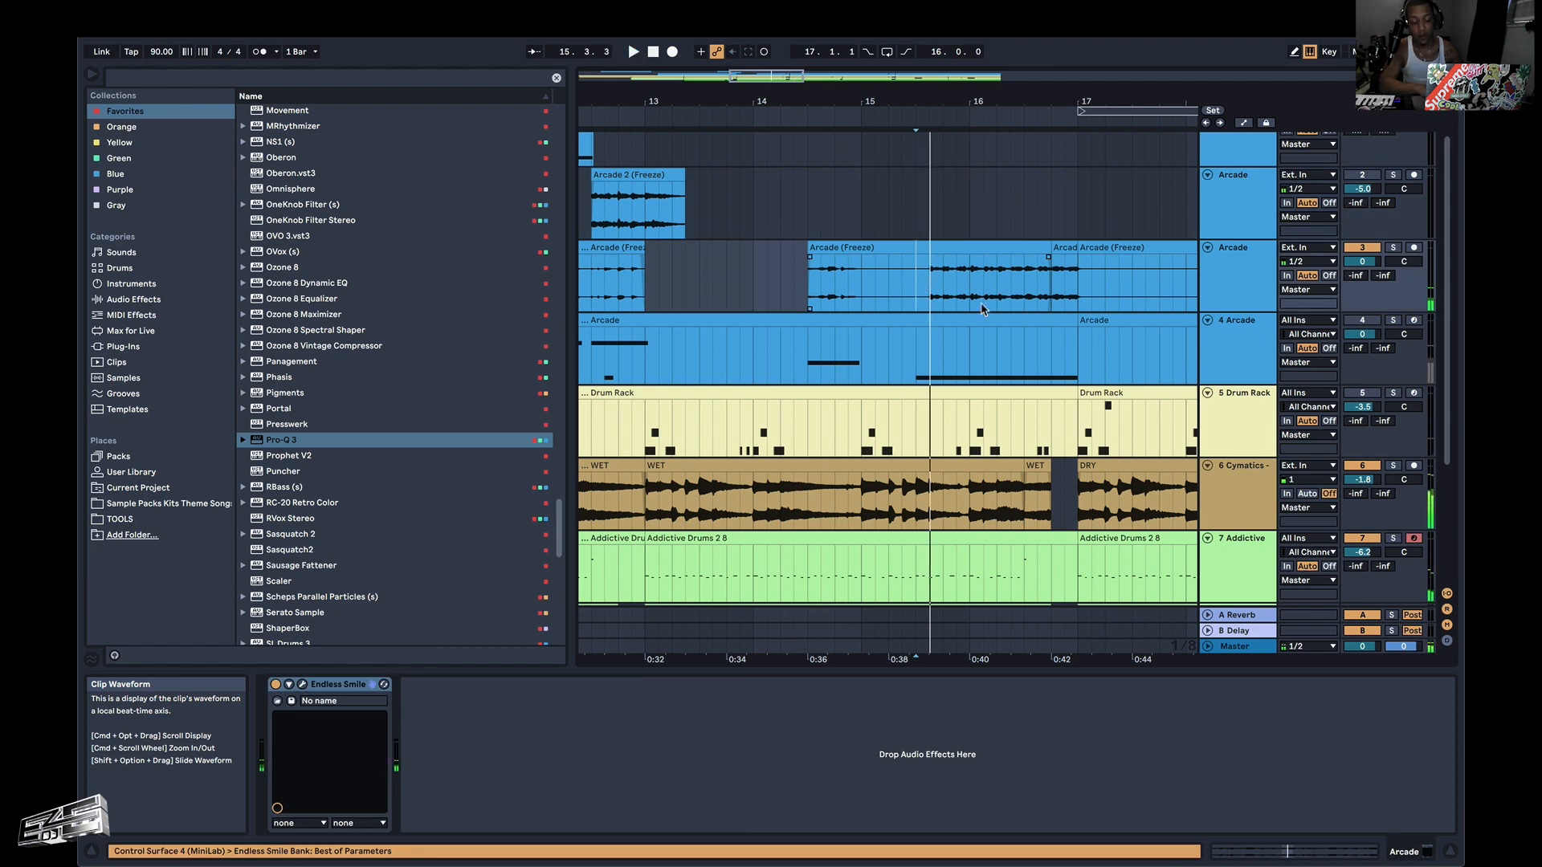
click(1025, 307)
key(space)
key(space)
scroll(1076, 294, up, 5)
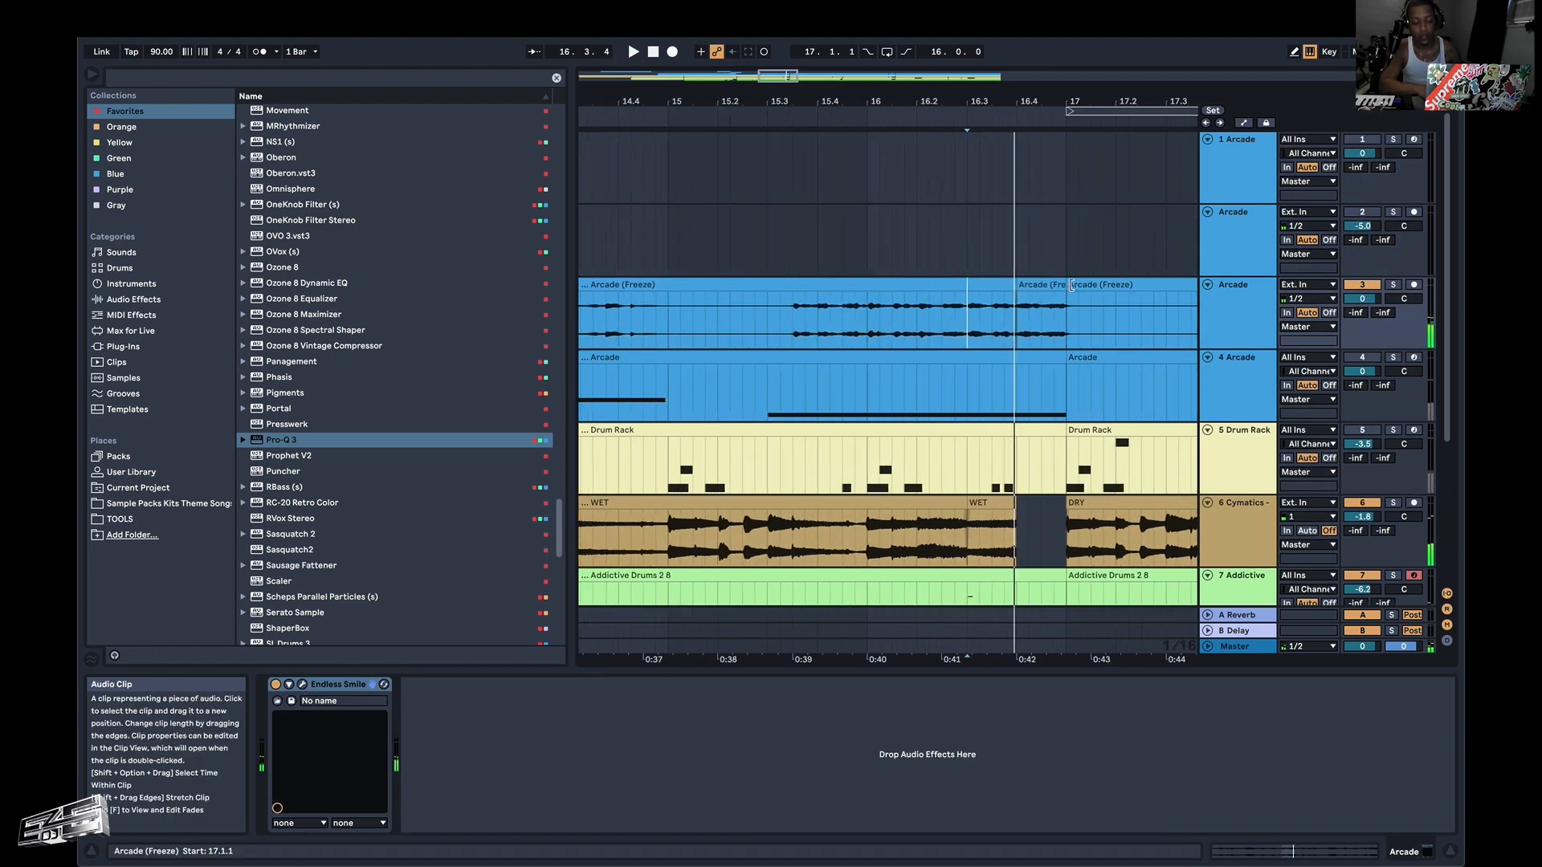
key(space)
key(space)
Try extending the frozen Arcade clip from 16.4.1 to bar 17, play it from 16.2.1, and undo the extension.
drag(929, 286, 1065, 287)
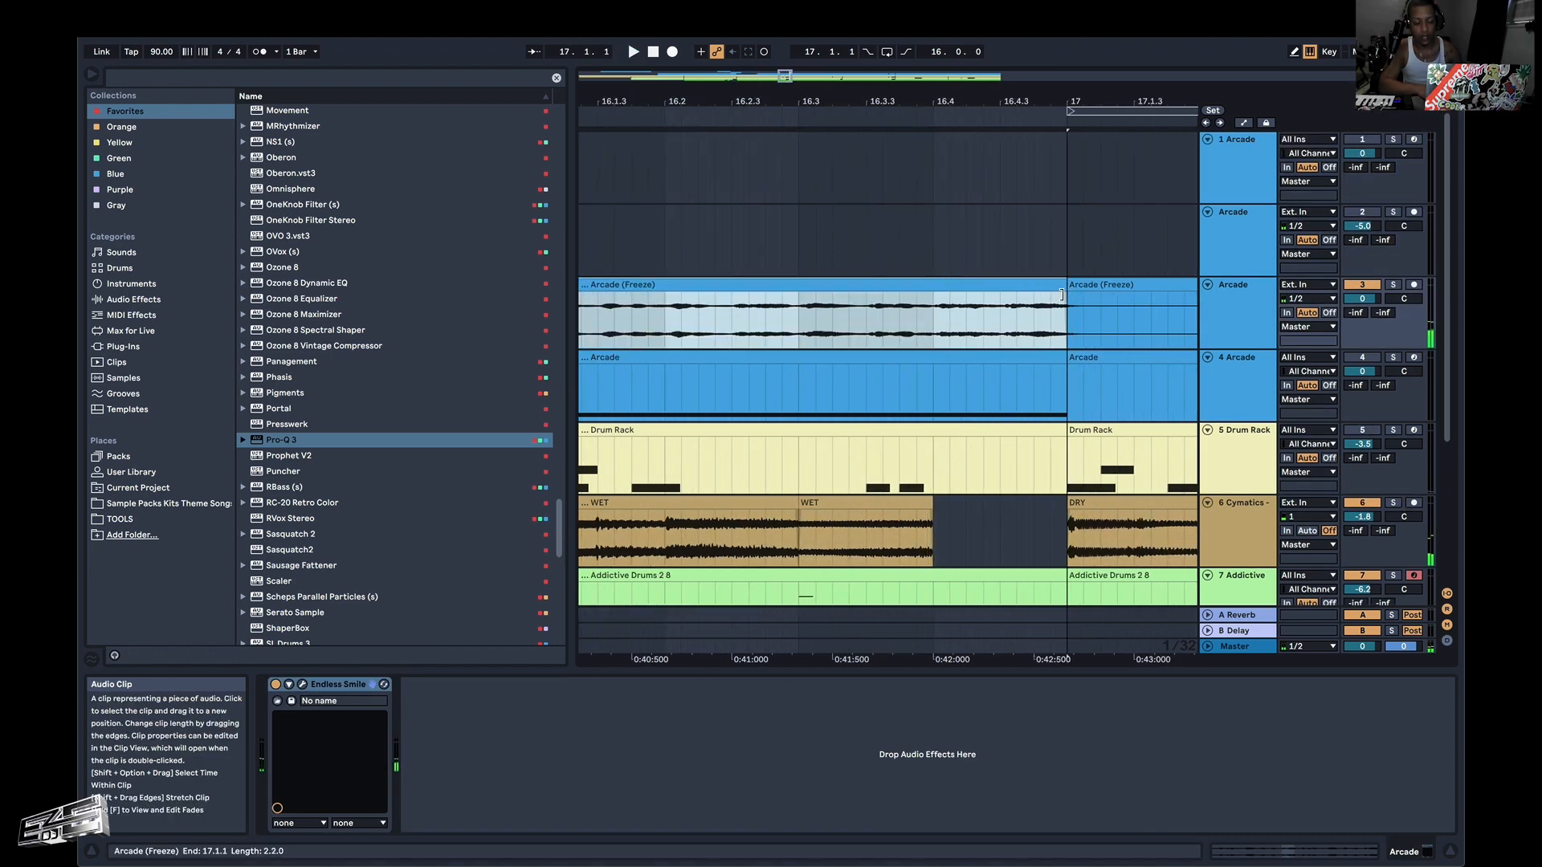
click(686, 323)
key(space)
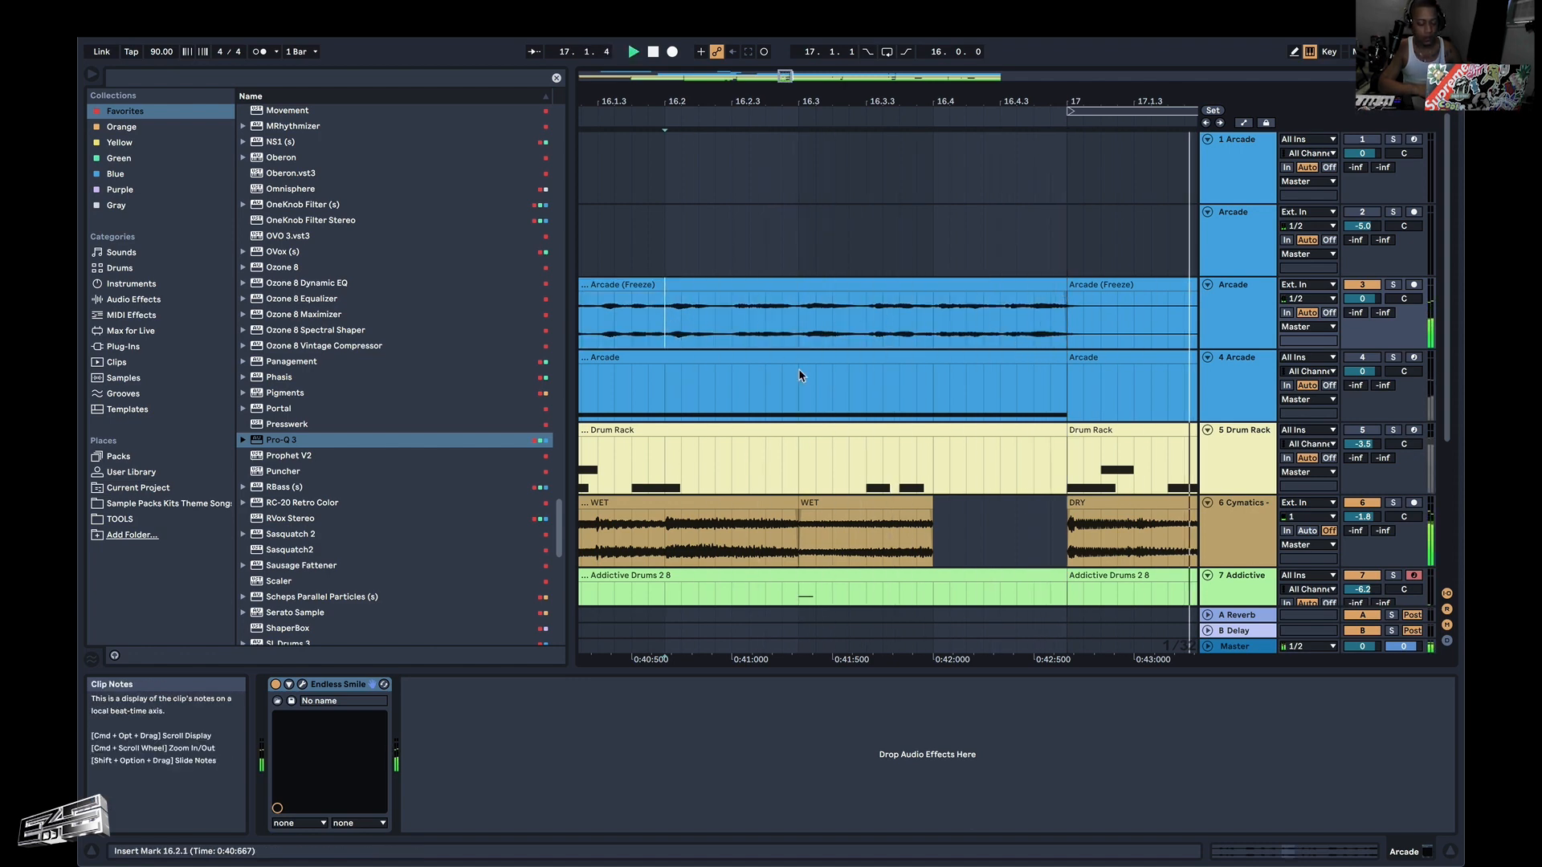
key(space)
key(super+z)
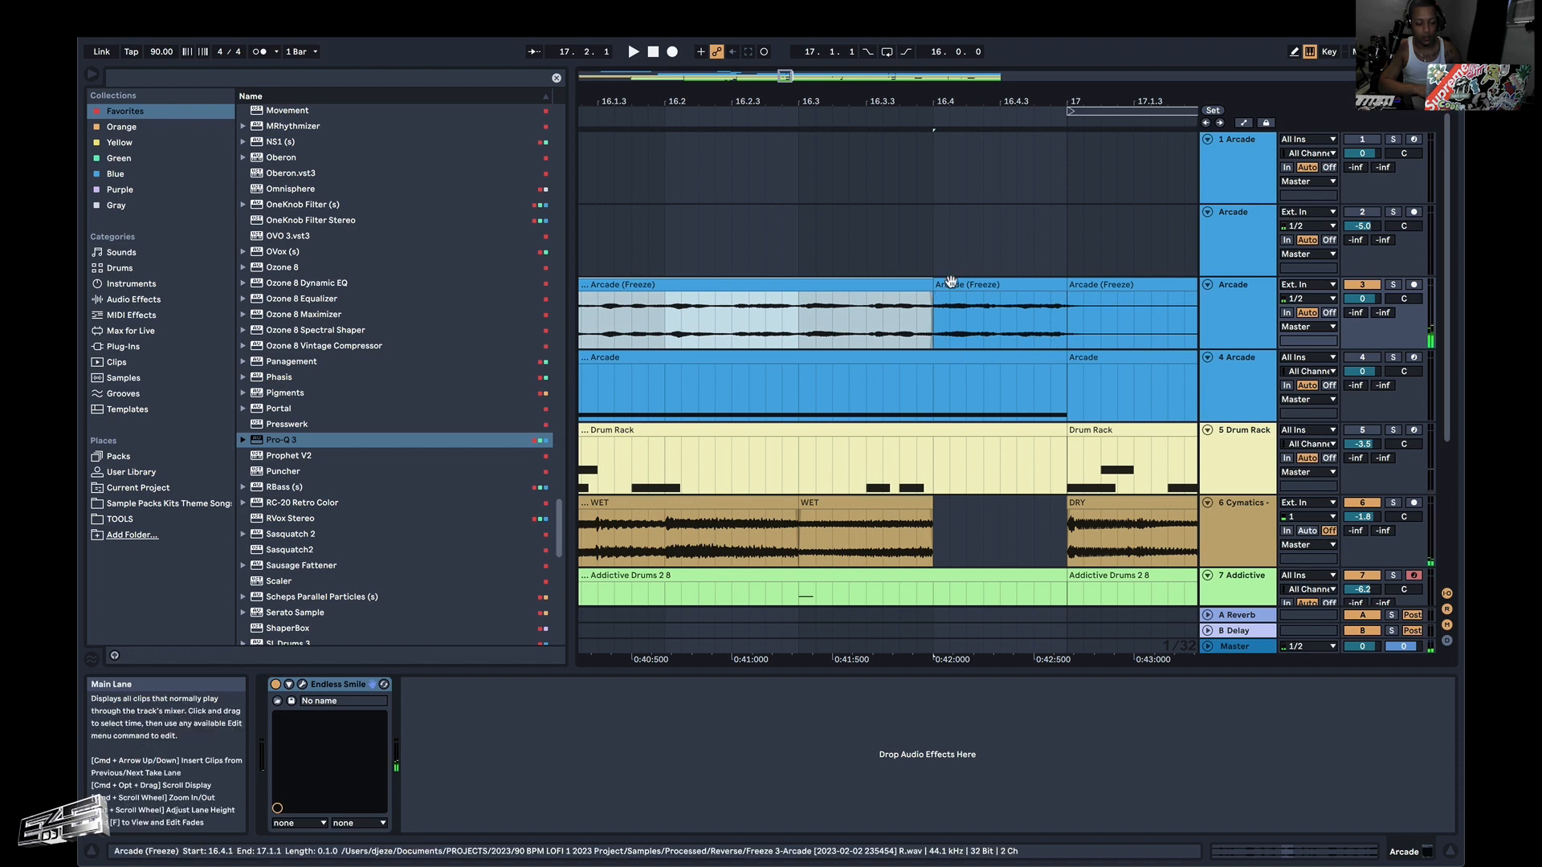
Open the reversed Arcade clip at 16.4.1 on track 3 in the clip view and play the transition from 16.3.1.
click(943, 307)
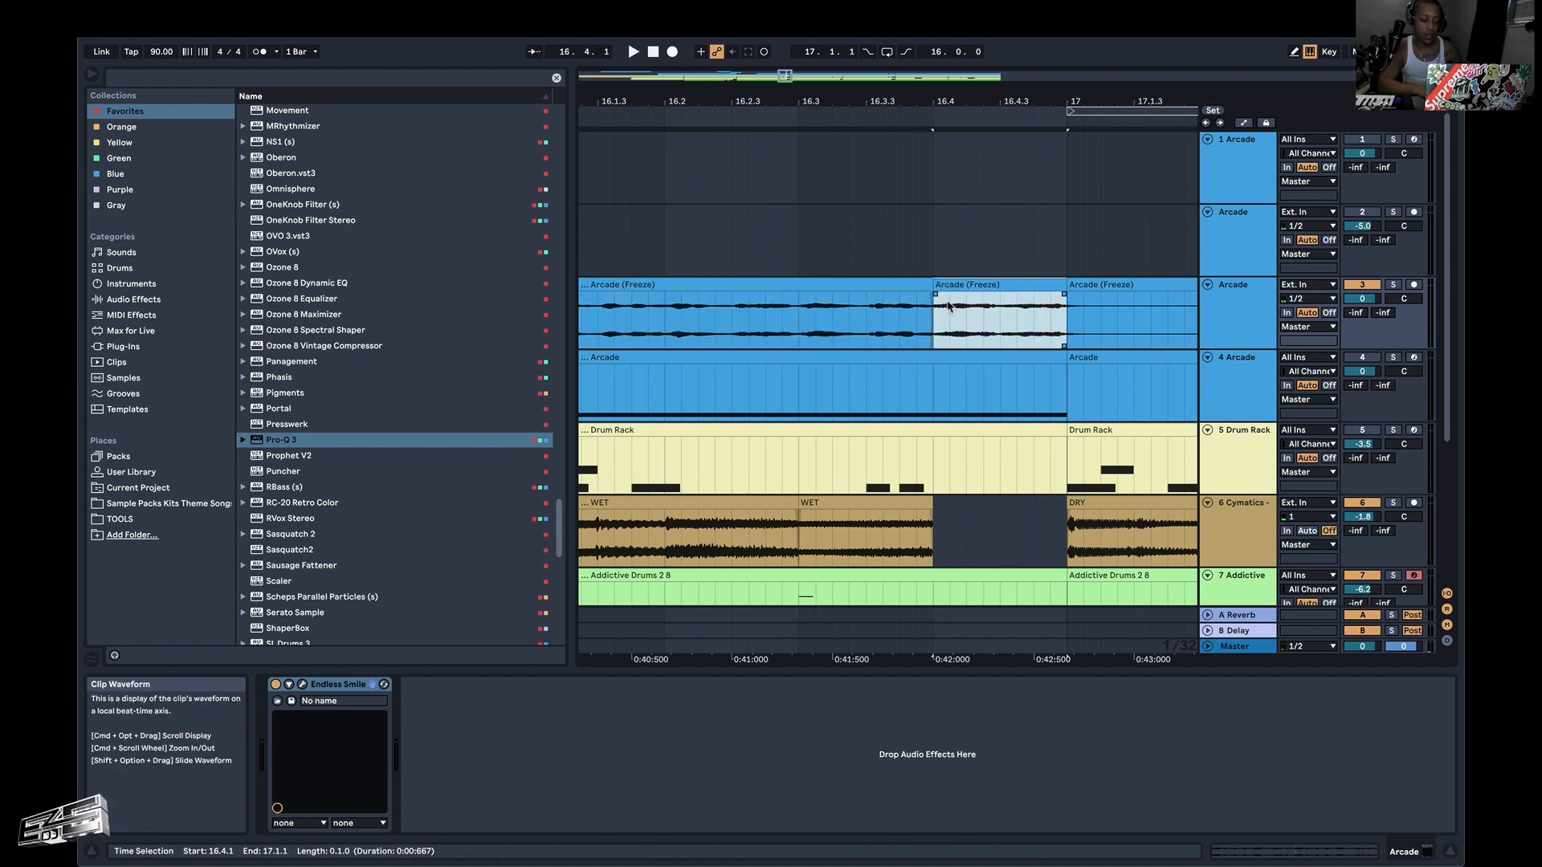
click(956, 283)
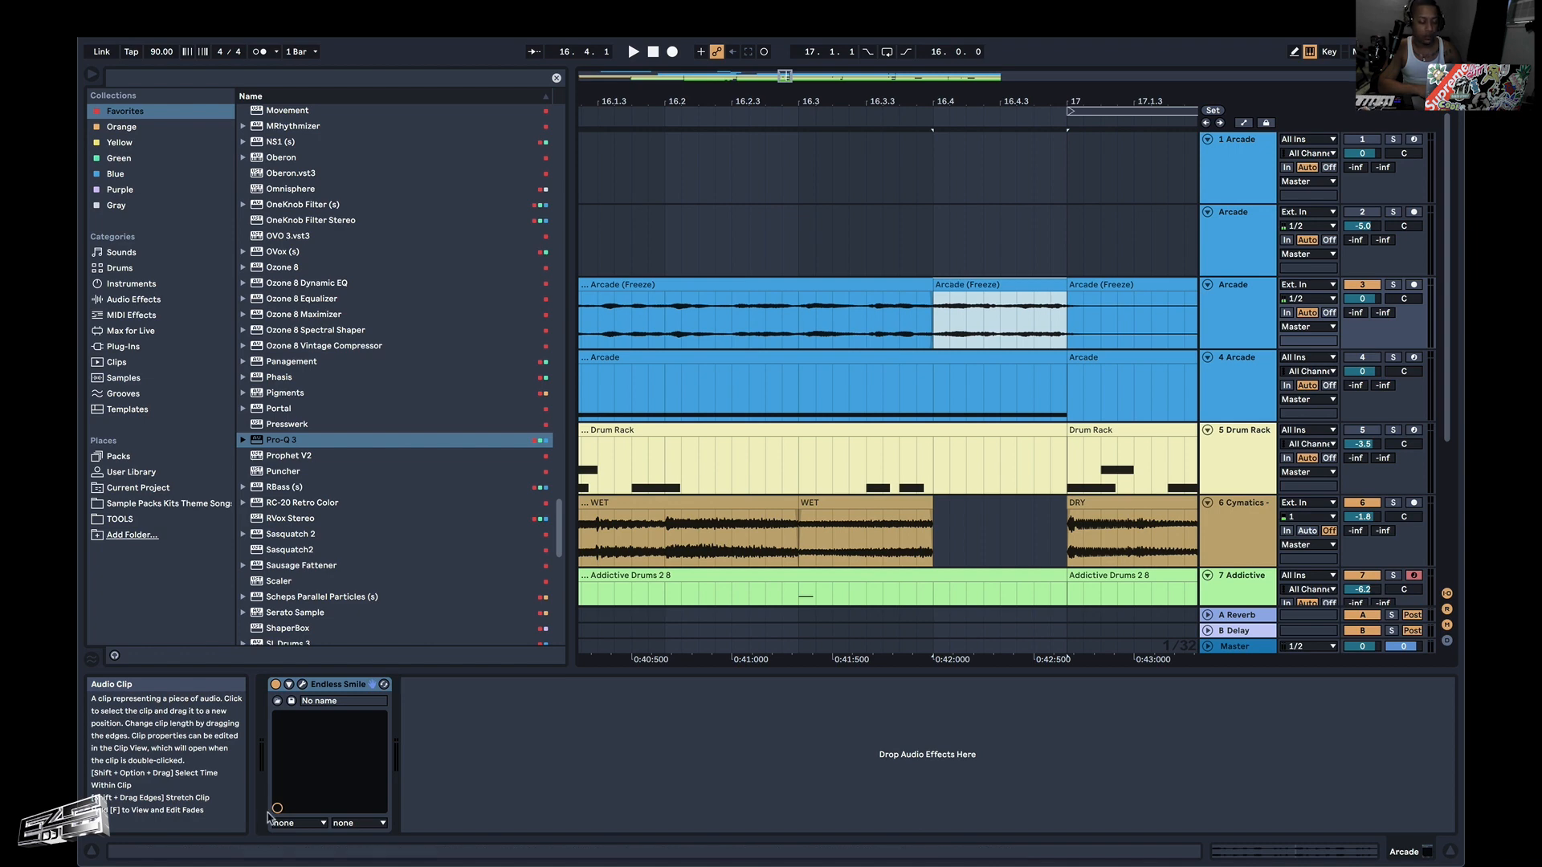
double_click(974, 283)
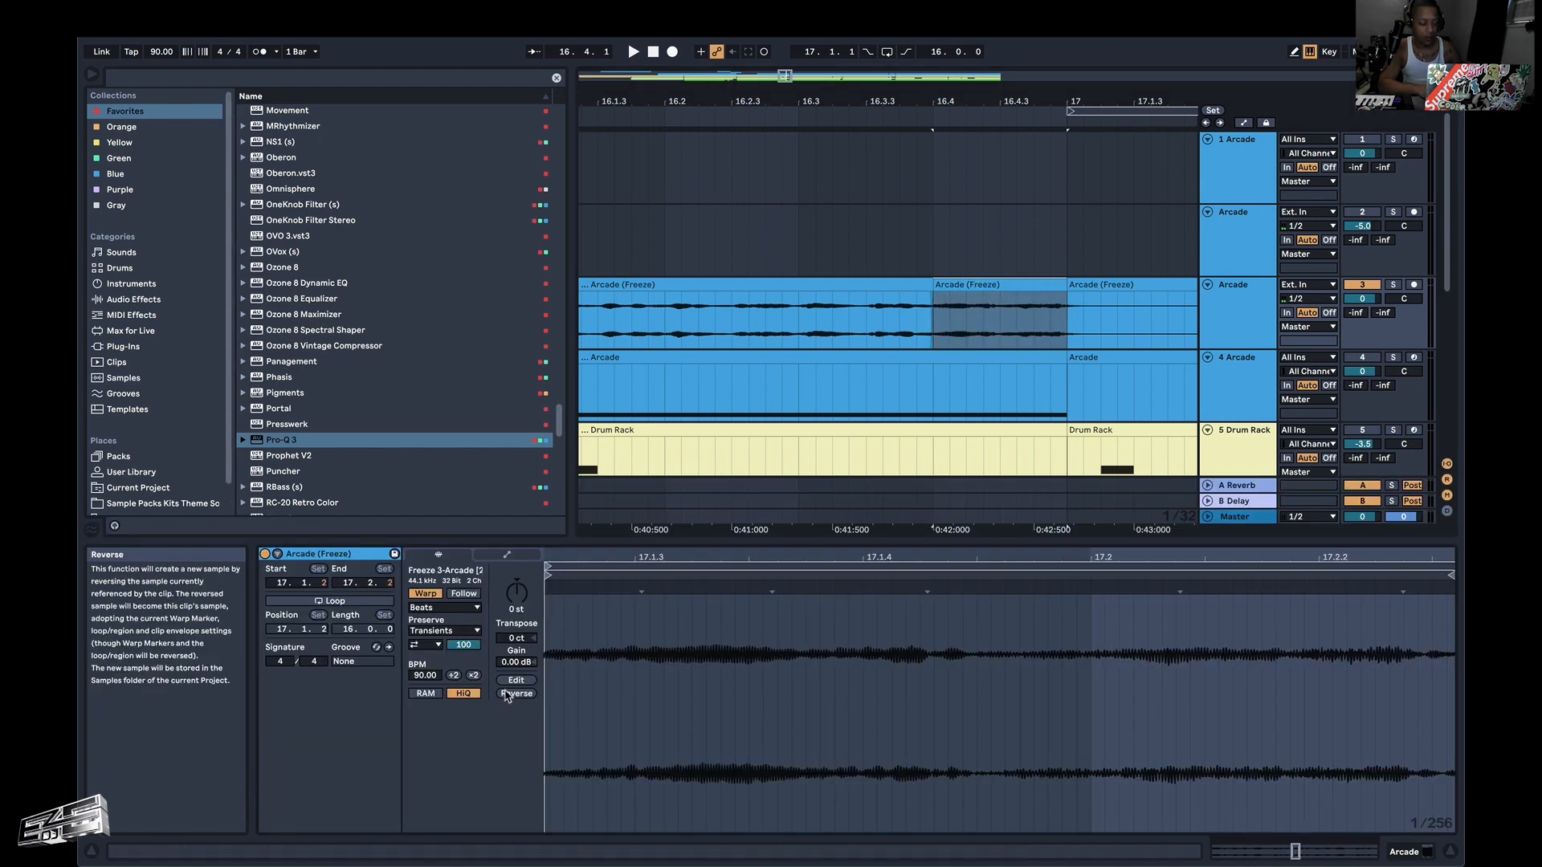
click(797, 336)
key(space)
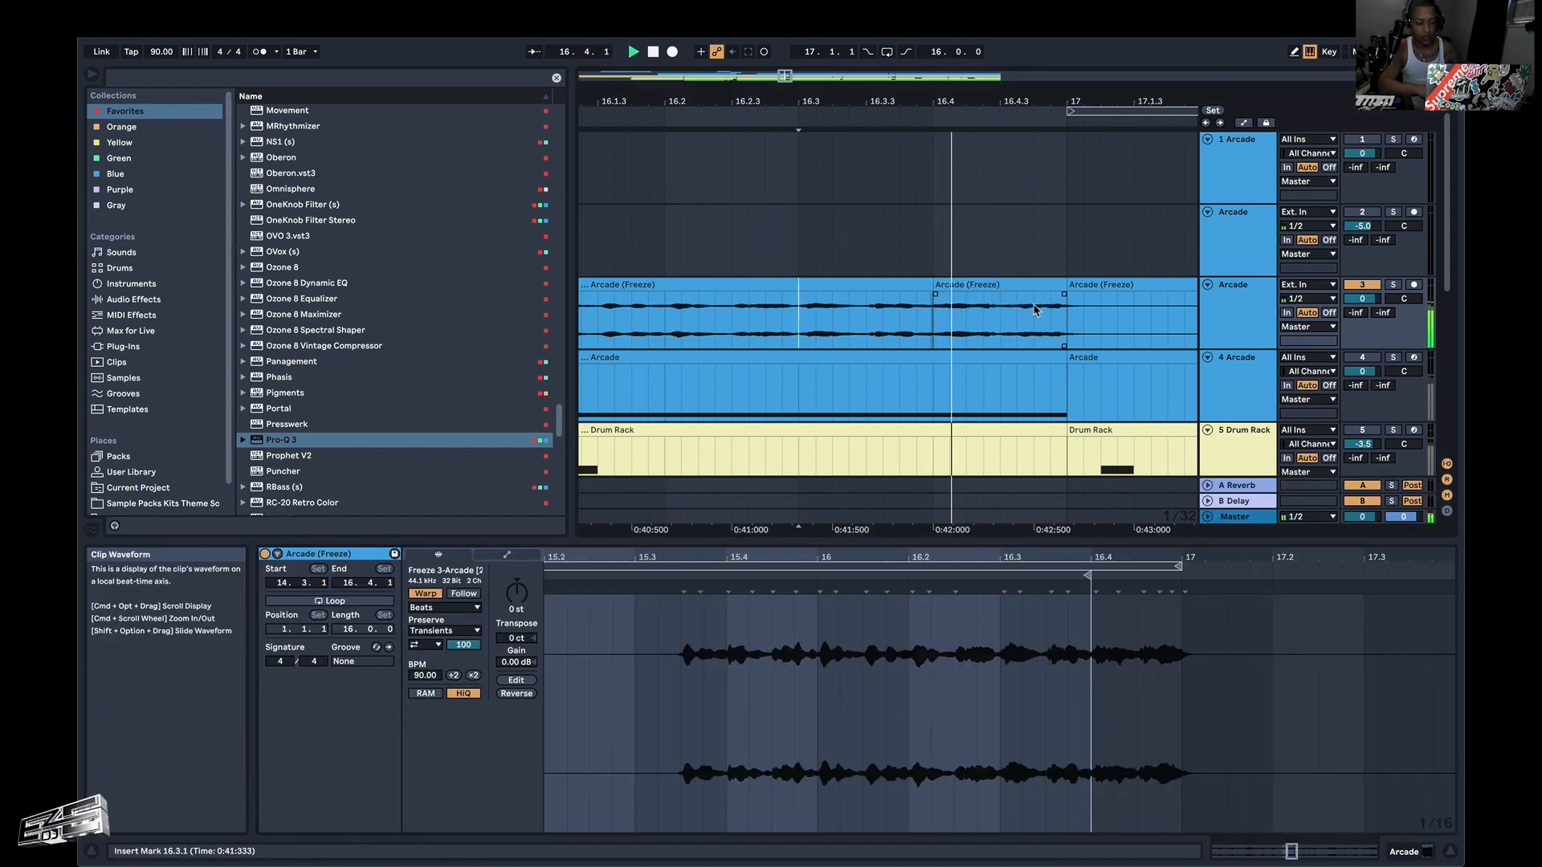
click(994, 286)
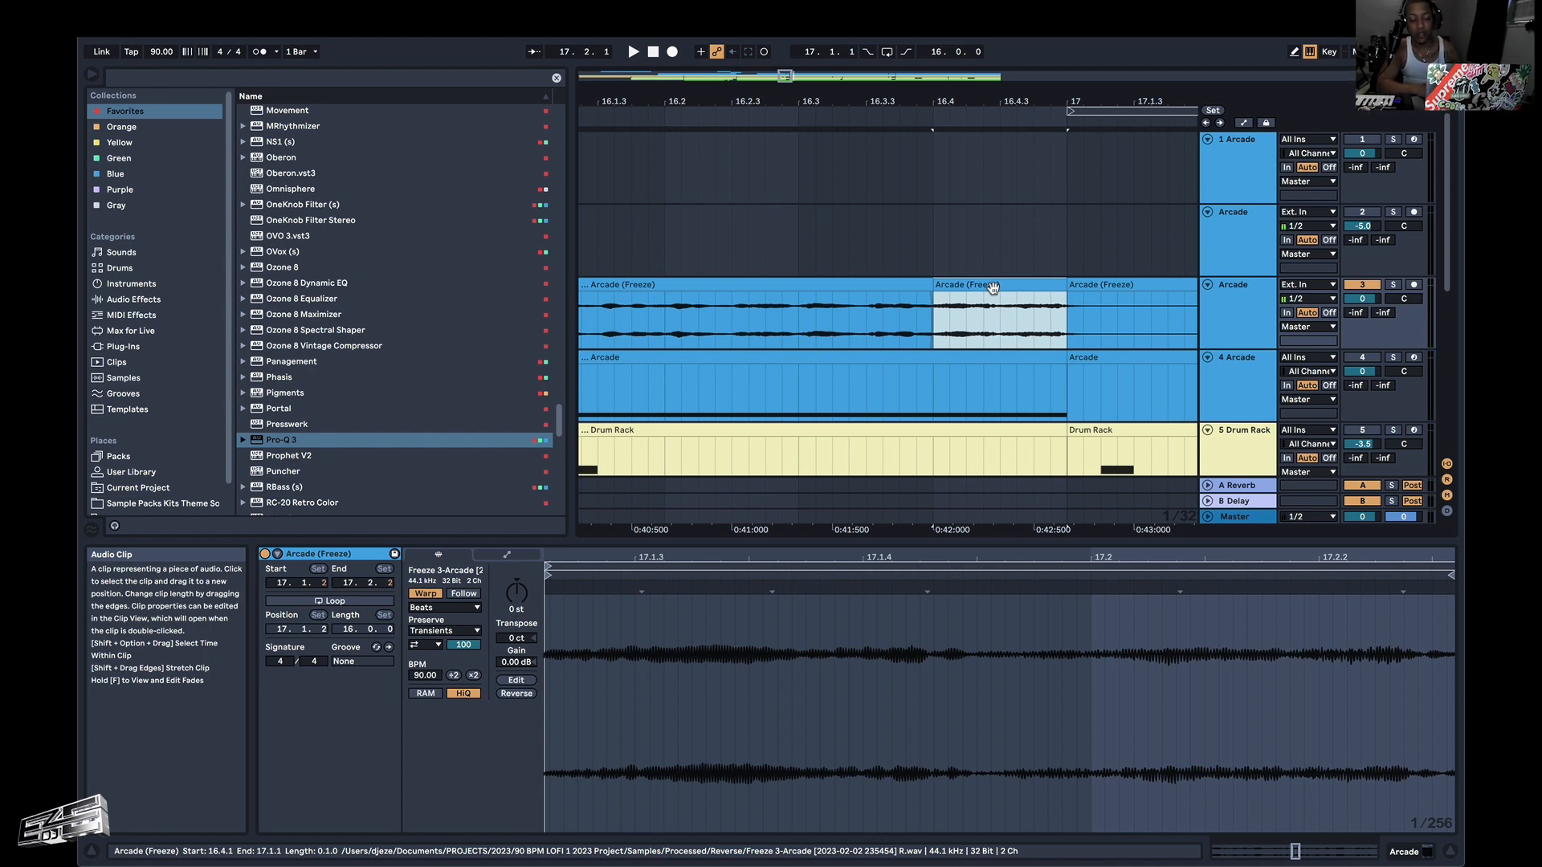
Play the frozen Arcade part with the reversed ending from 15.3.1.
scroll(994, 287, down, 10)
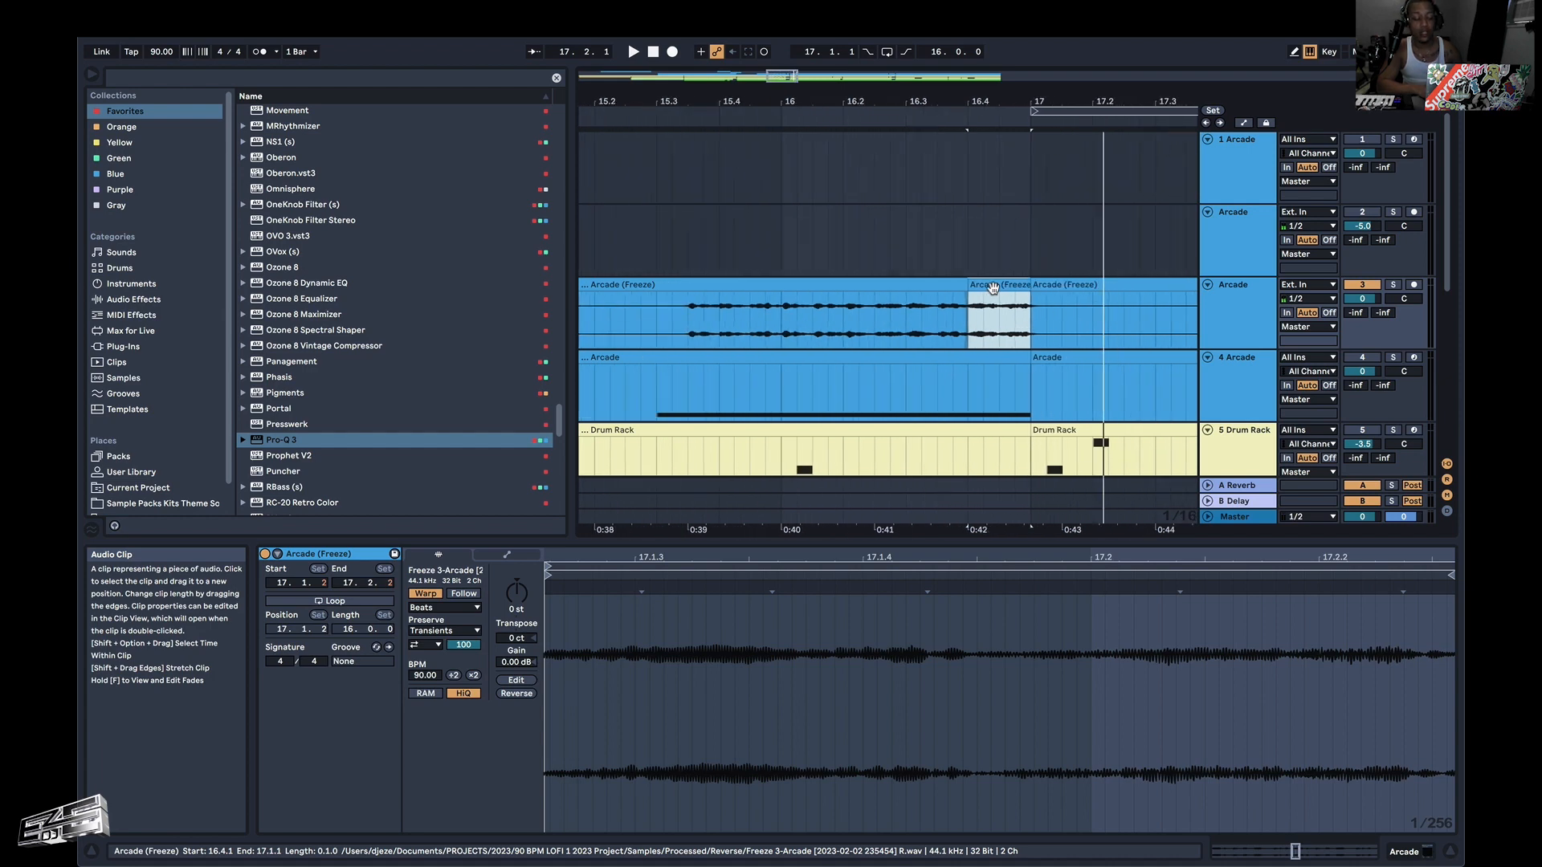
scroll(995, 293, down, 1)
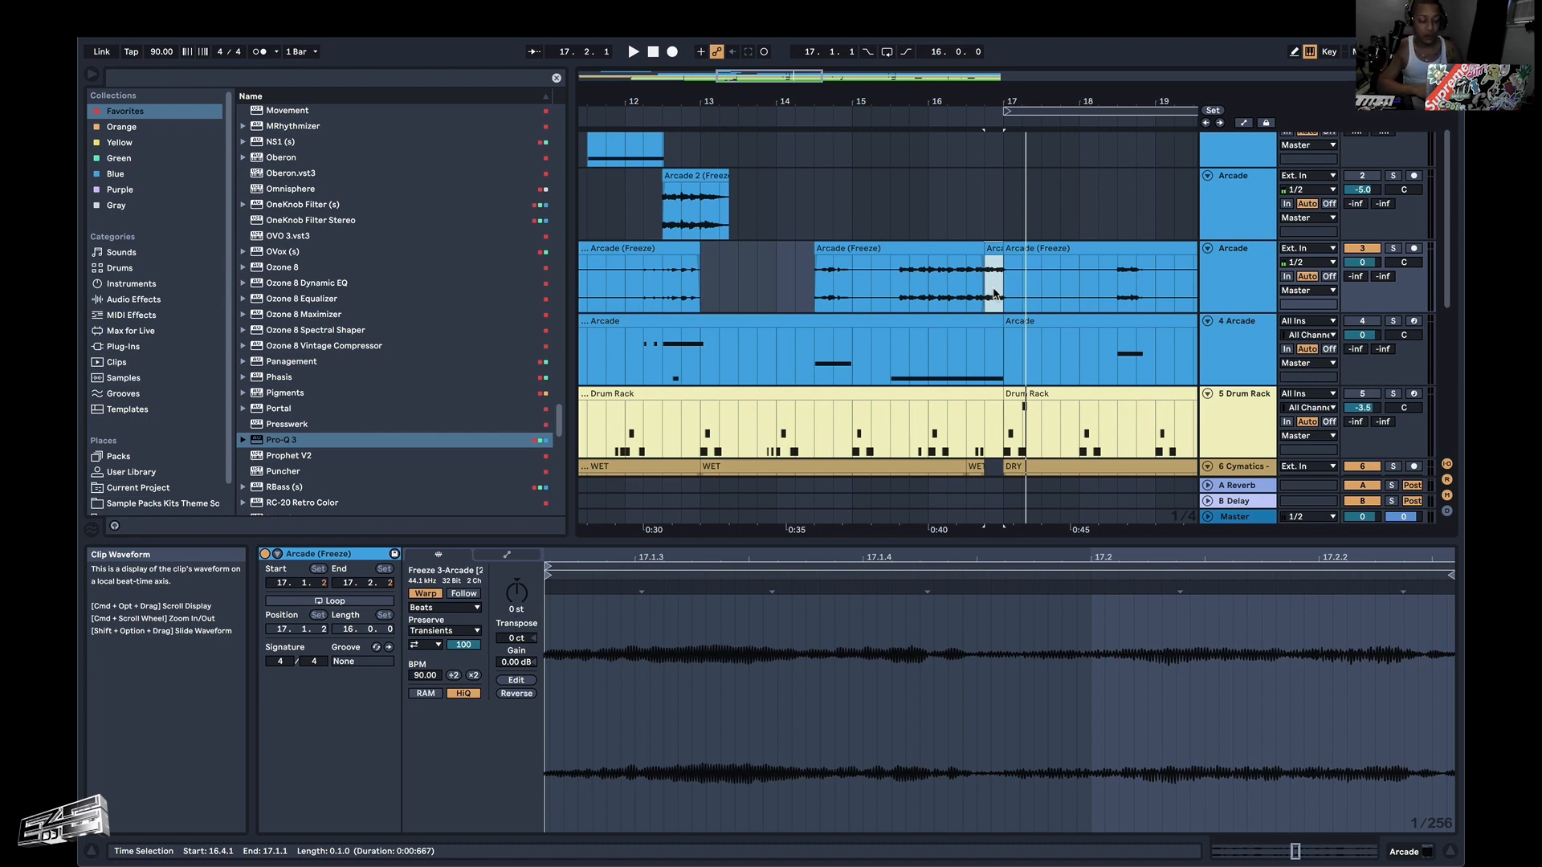
key(space)
click(899, 291)
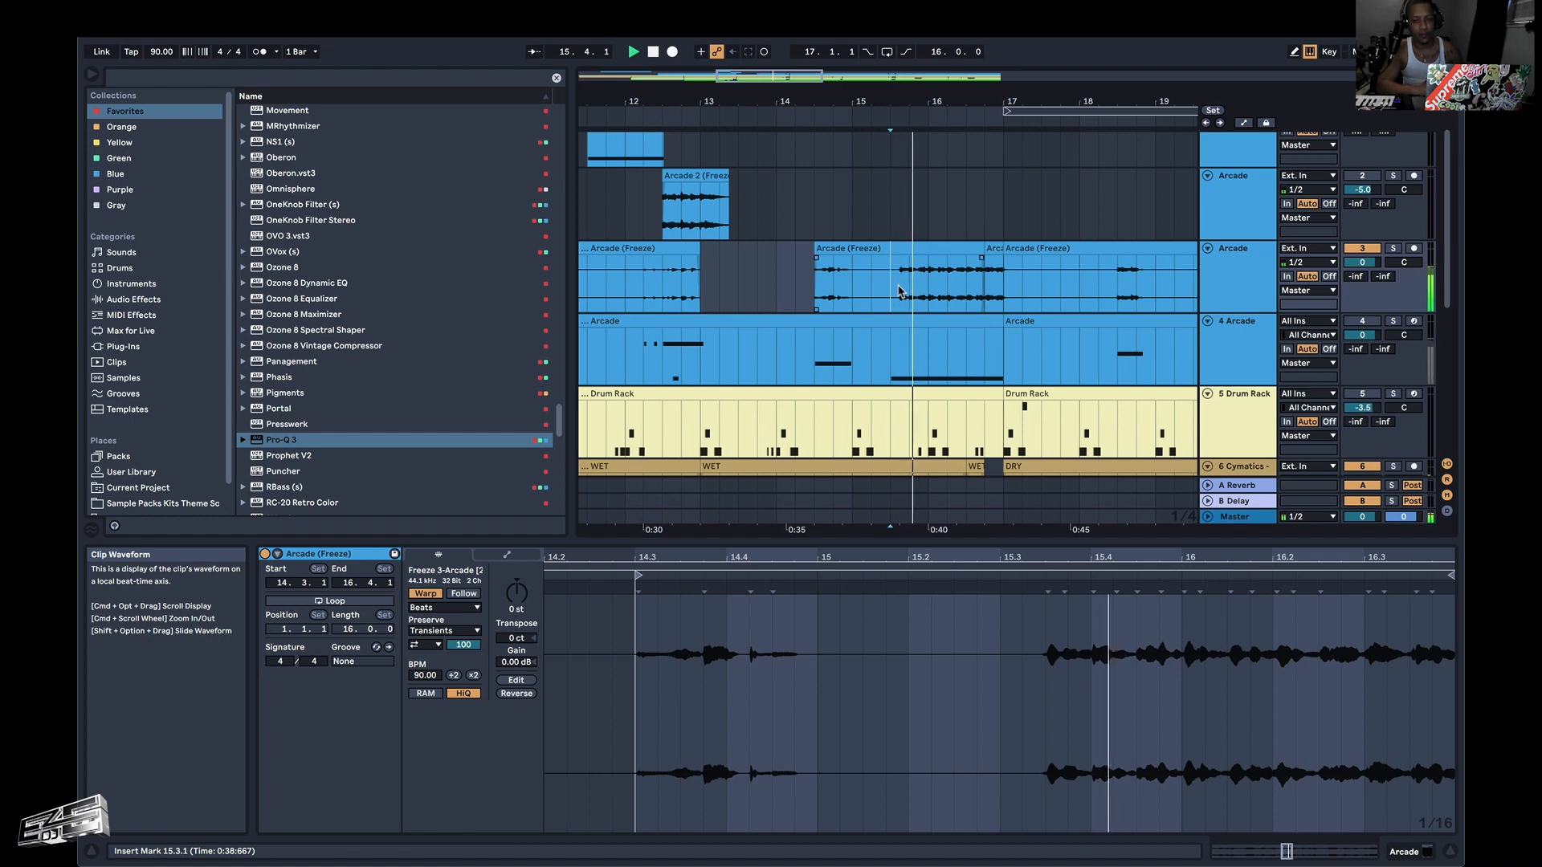
Let playback run past bar 17 while looking over the drum tracks below the Arcade parts, and stop it.
scroll(900, 291, down, 4)
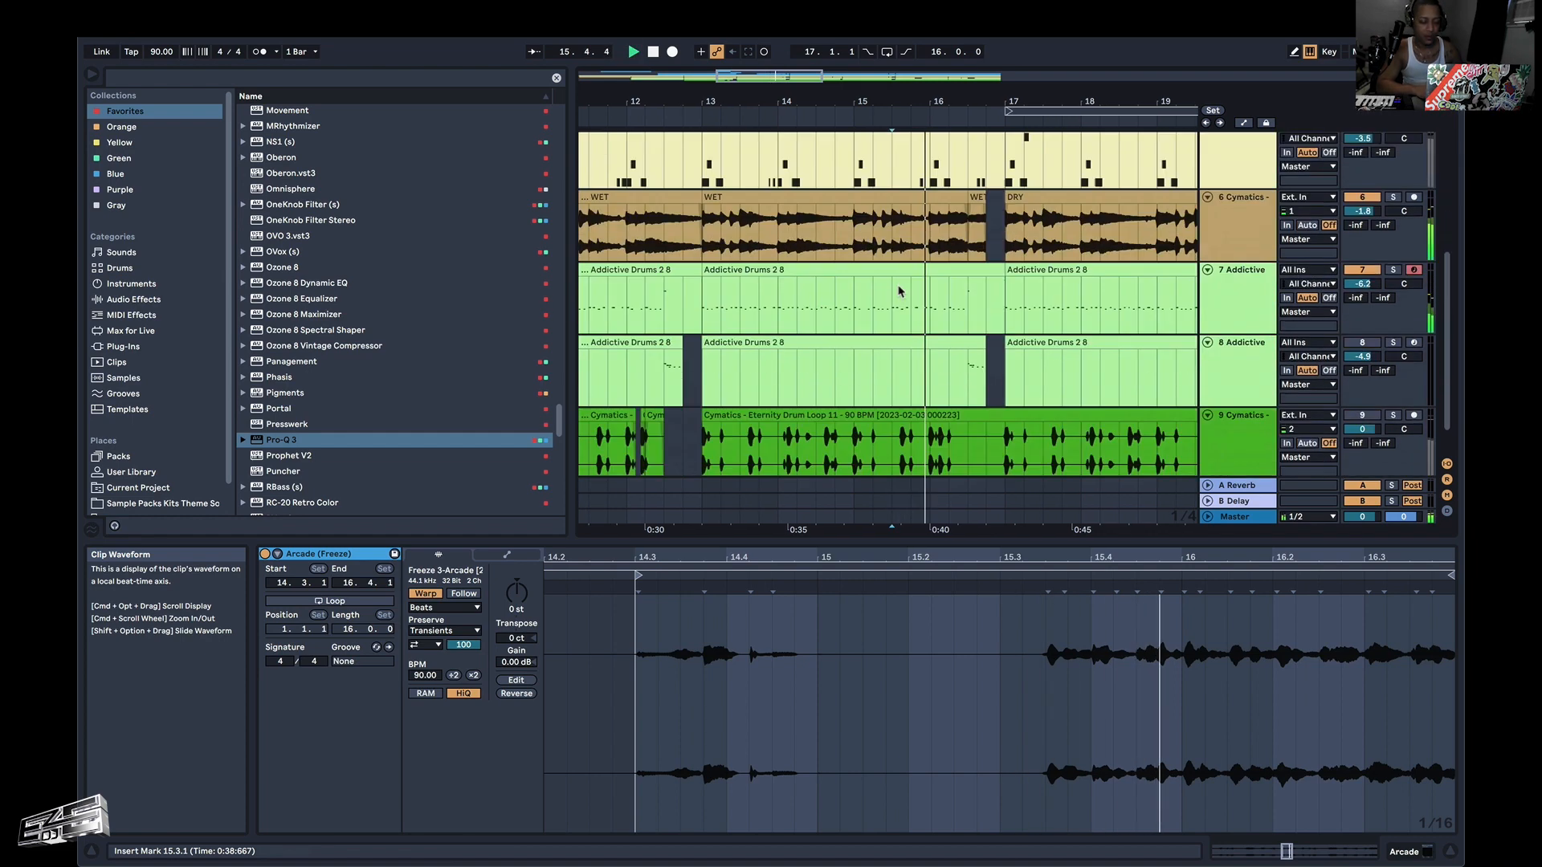
scroll(900, 291, up, 3)
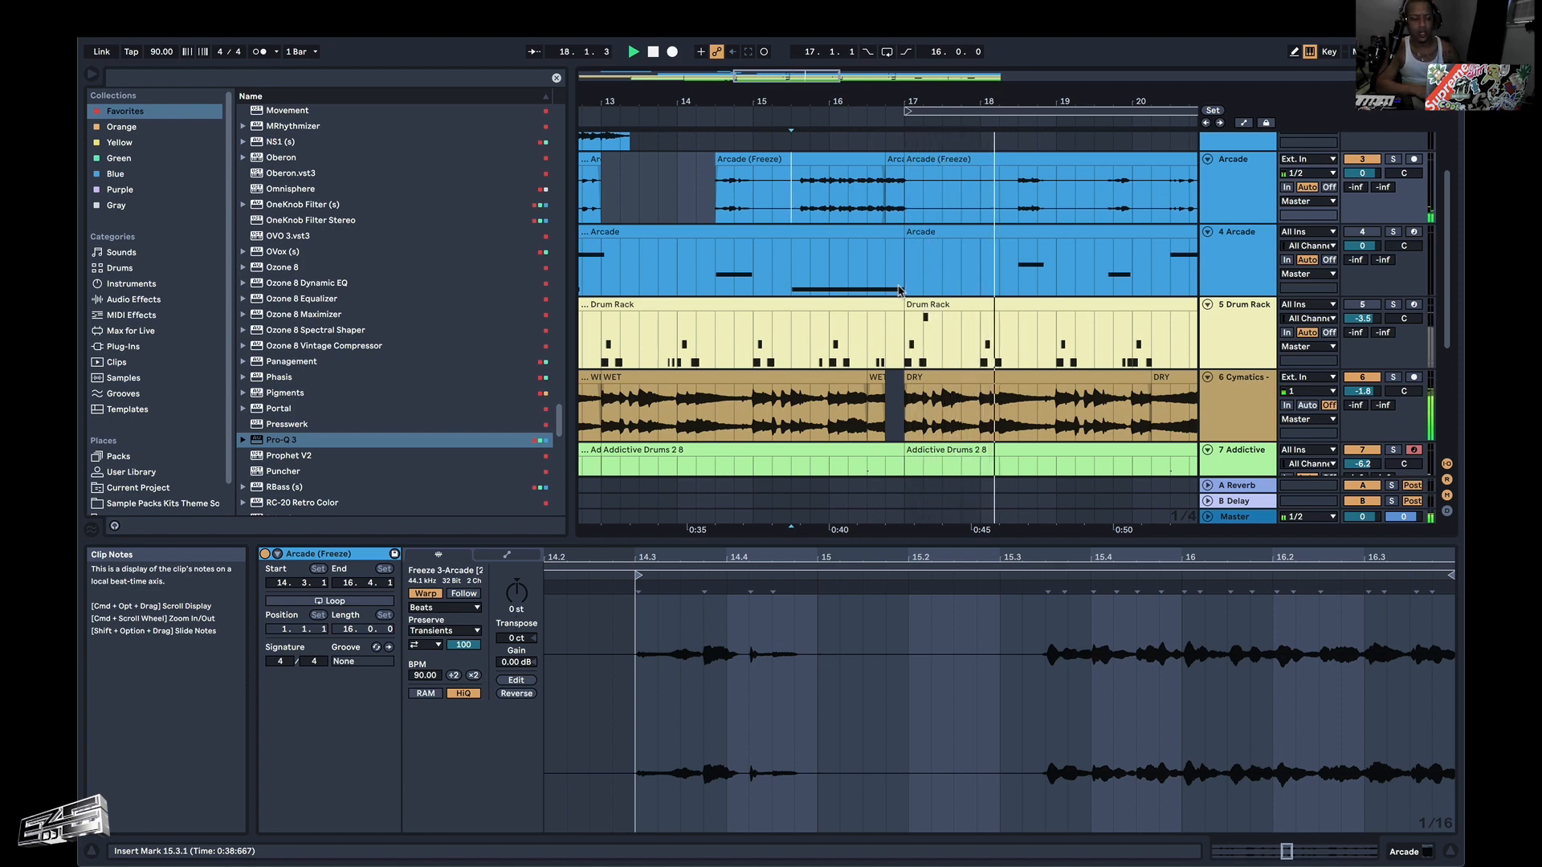
scroll(900, 291, down, 3)
scroll(900, 292, down, 1)
key(space)
scroll(900, 291, left, 1)
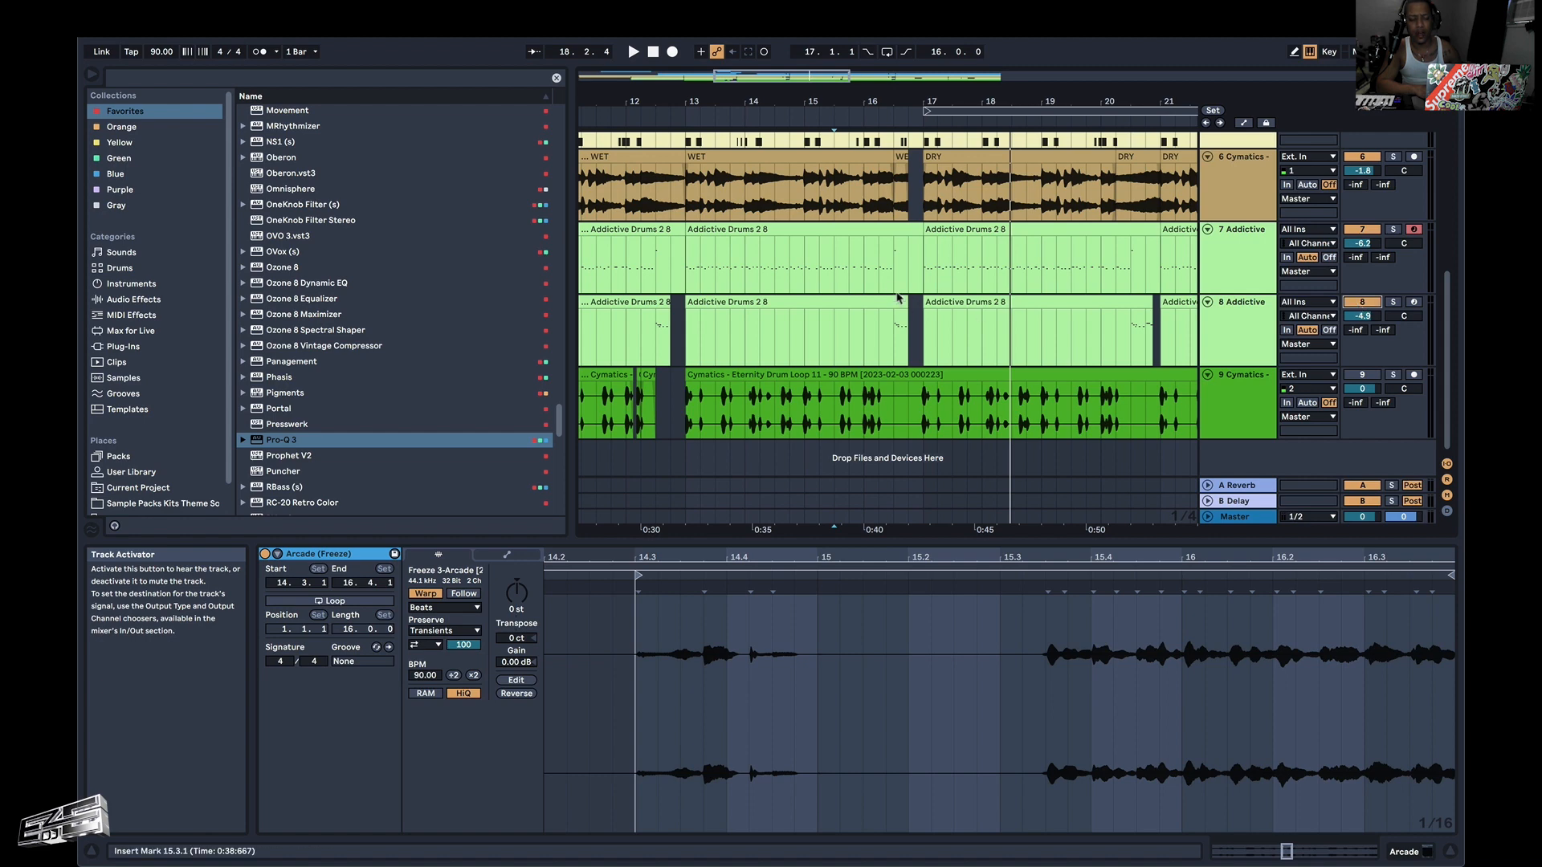
Play the Addictive Drums fill on track 8 leading into bar 17 from 16.2.1 and show that track's devices.
click(900, 332)
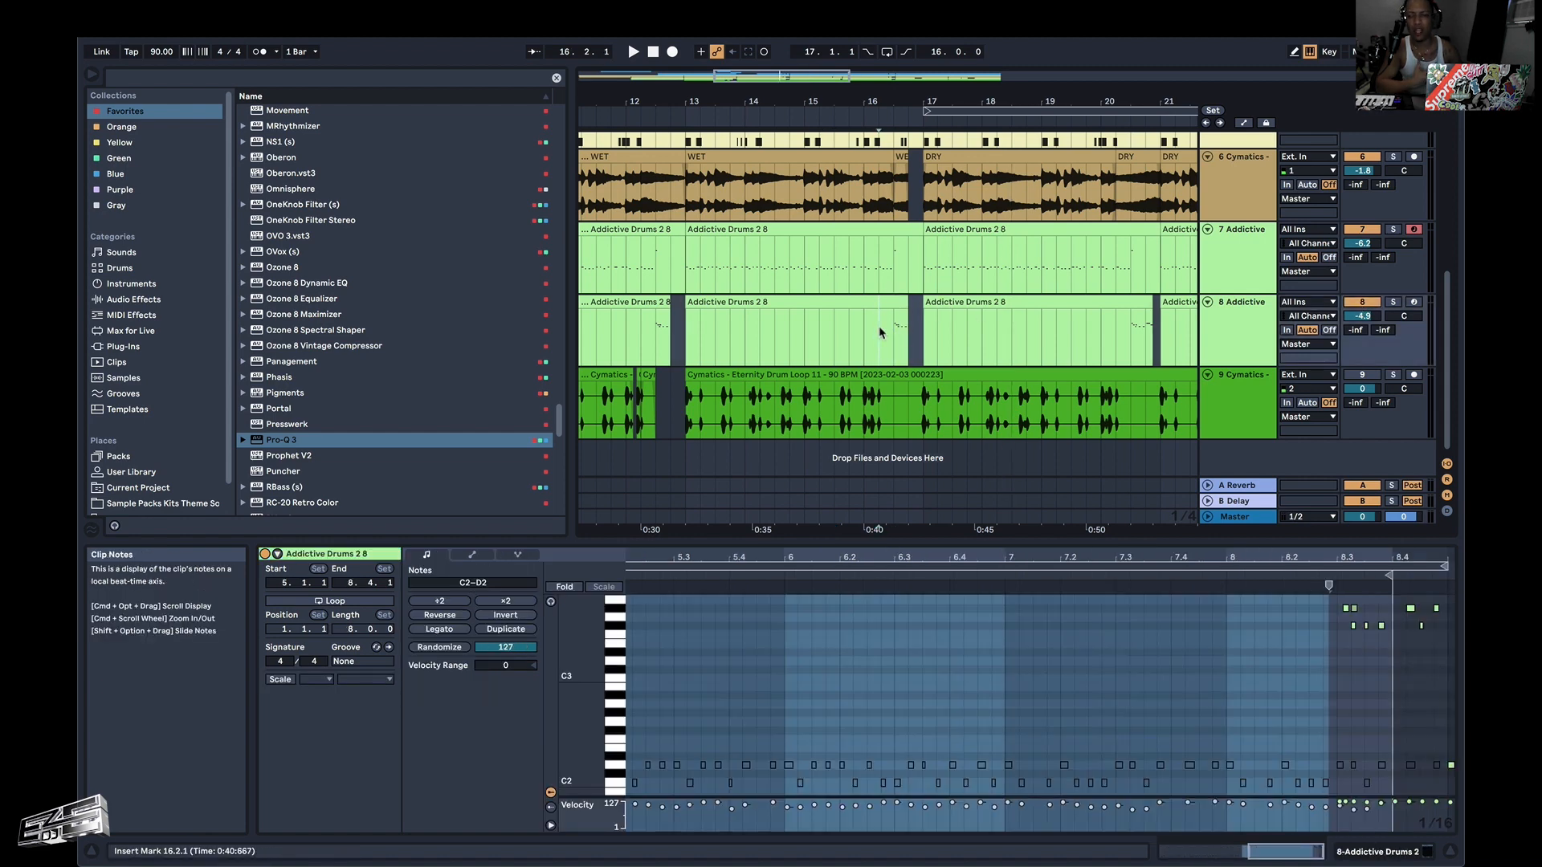
key(space)
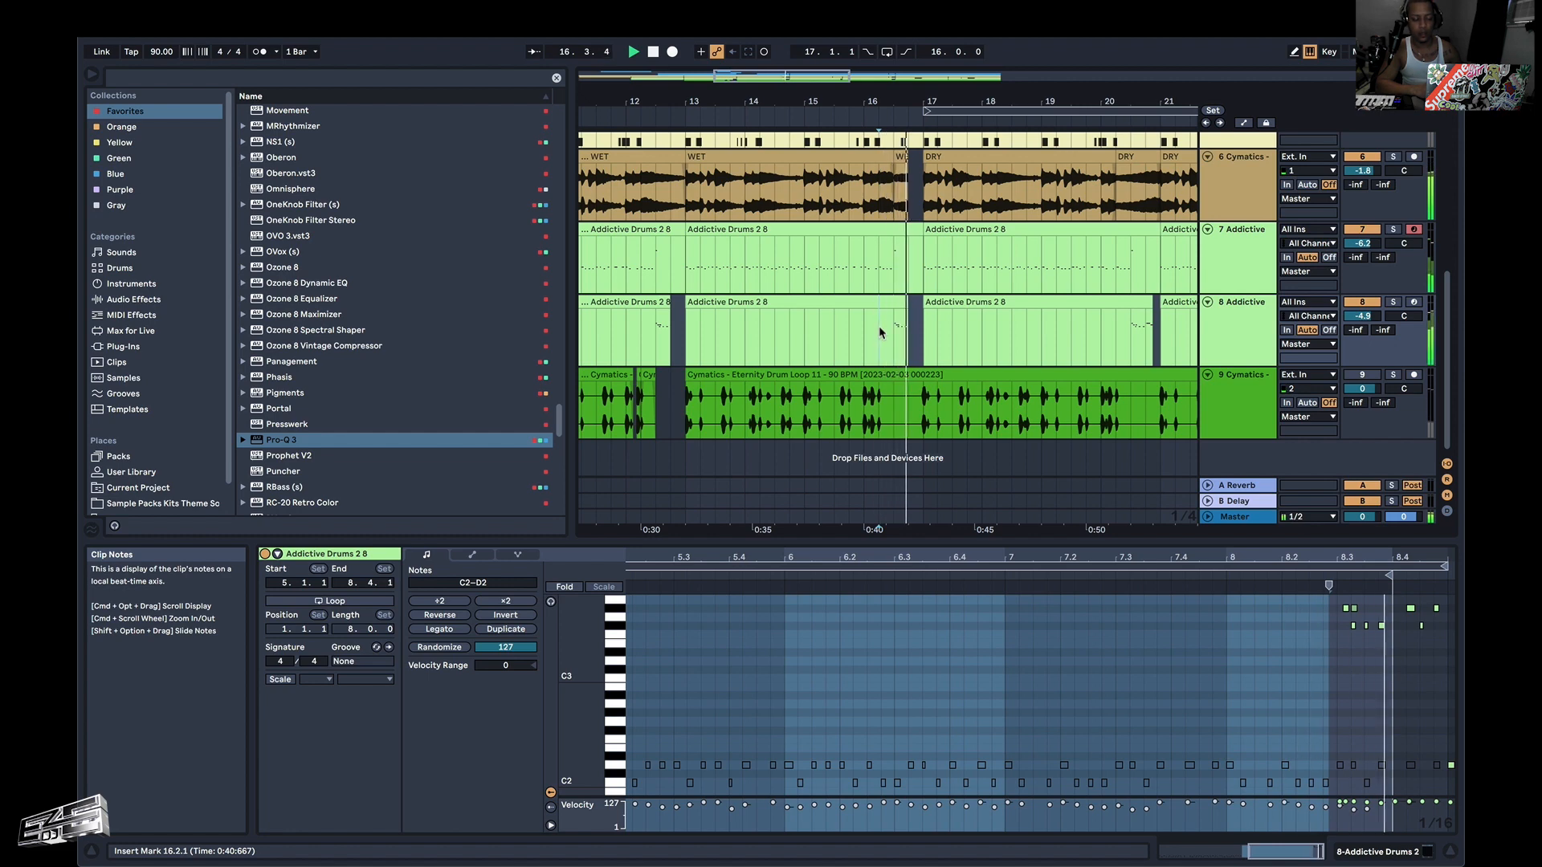
key(space)
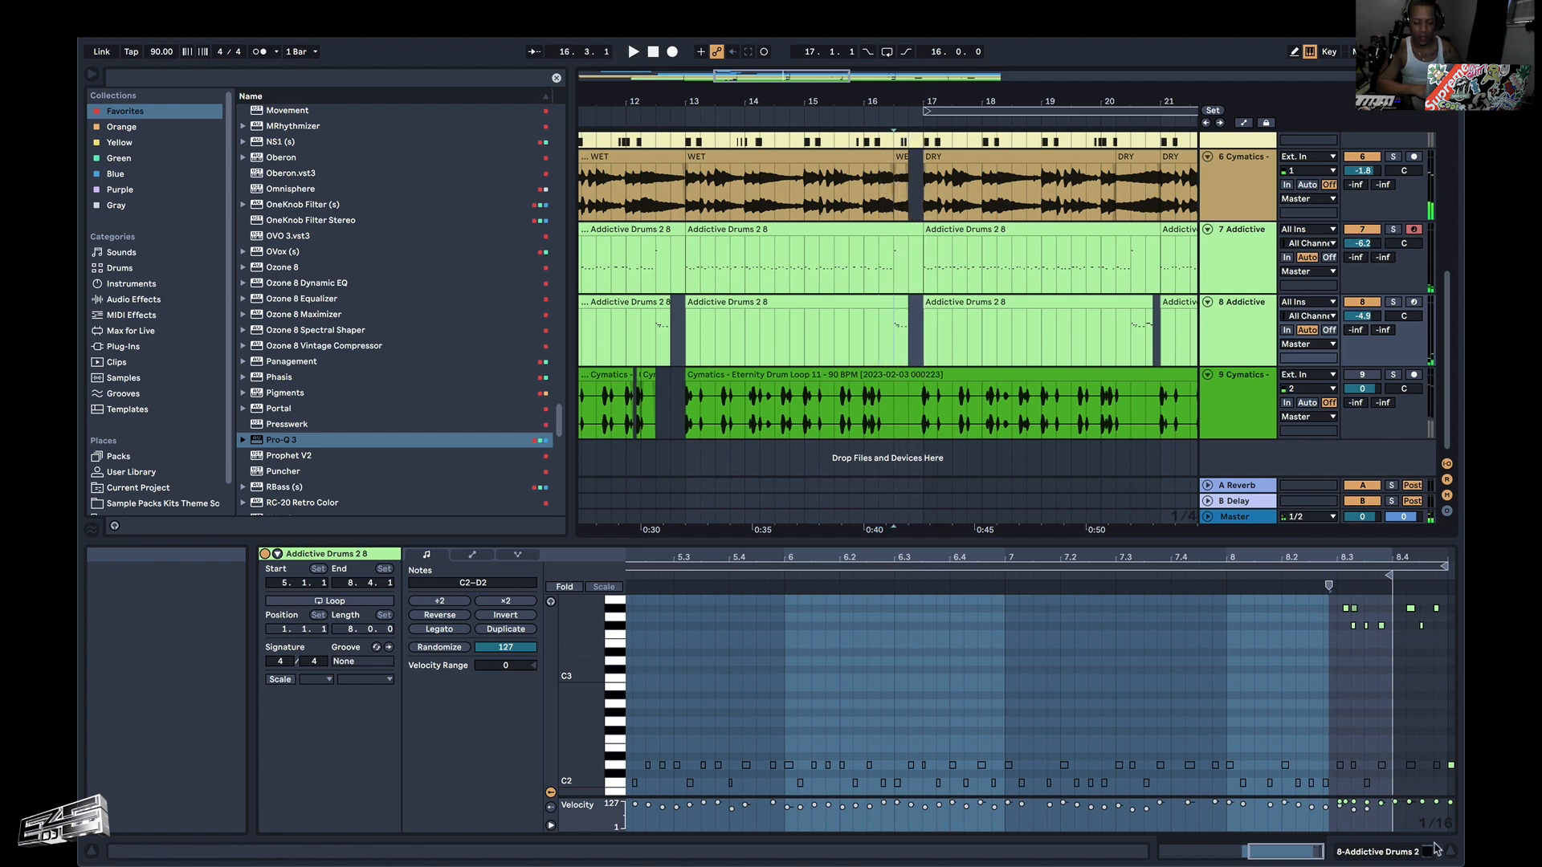
key(shift+Tab)
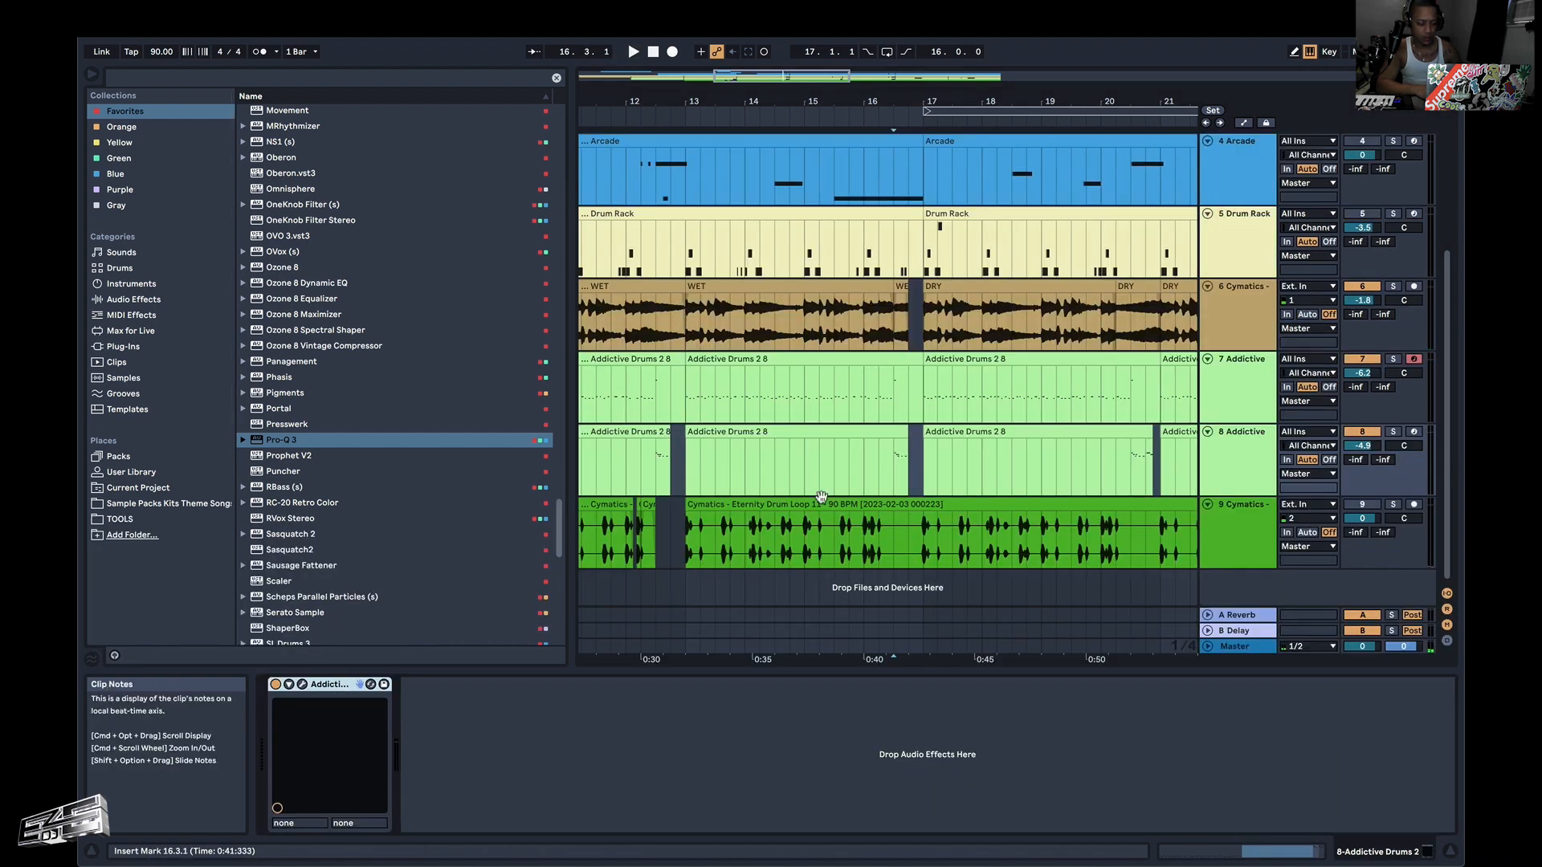
Audition the Addictive Drums parts leading into bar 17 and activate the Cymatics drum loop on track 9.
click(819, 418)
key(Return)
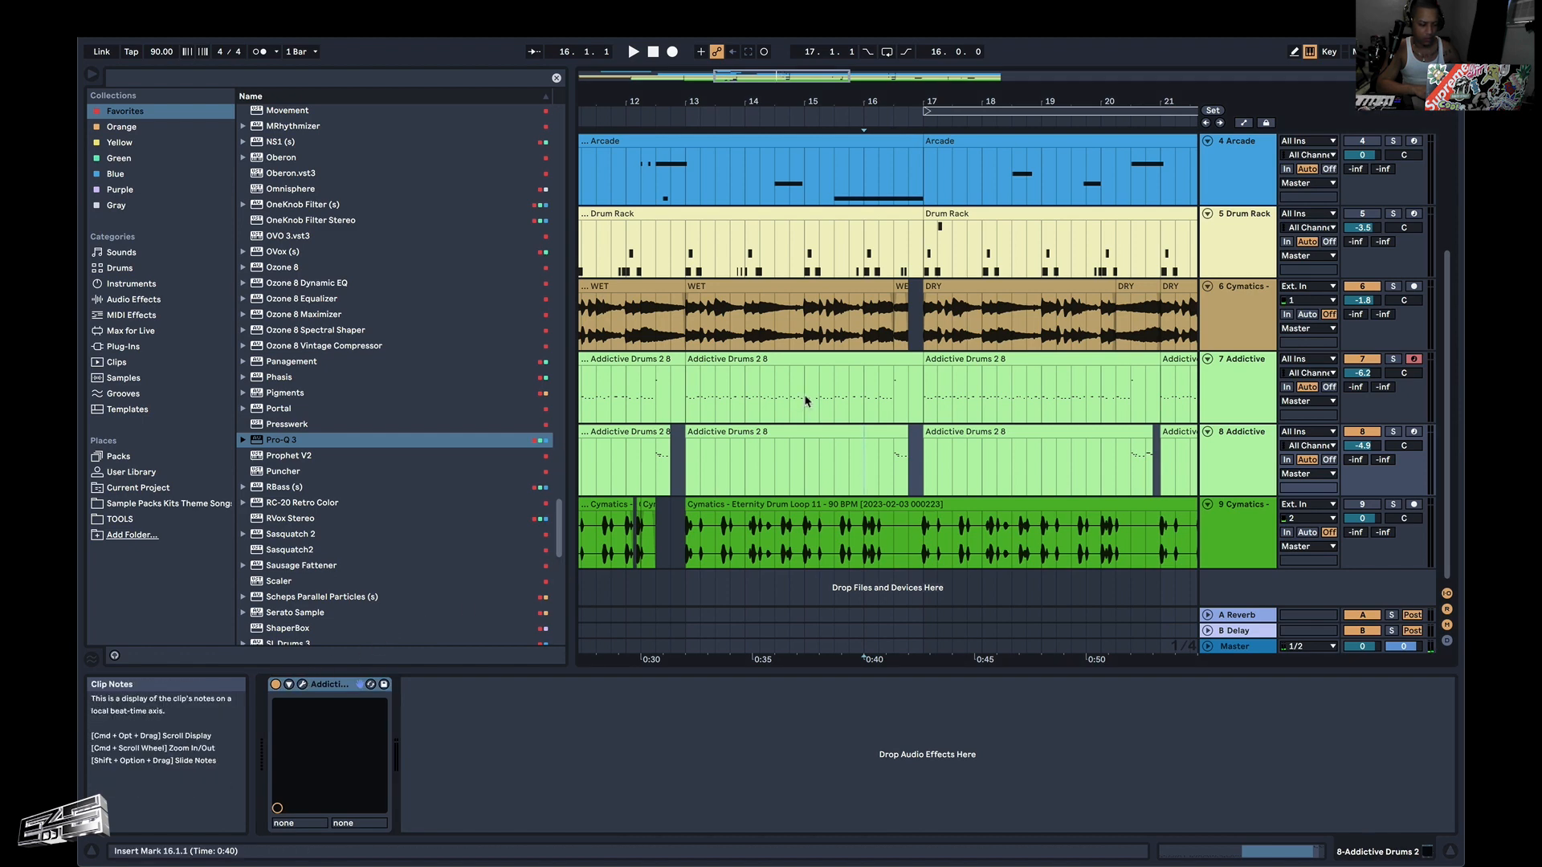
click(835, 451)
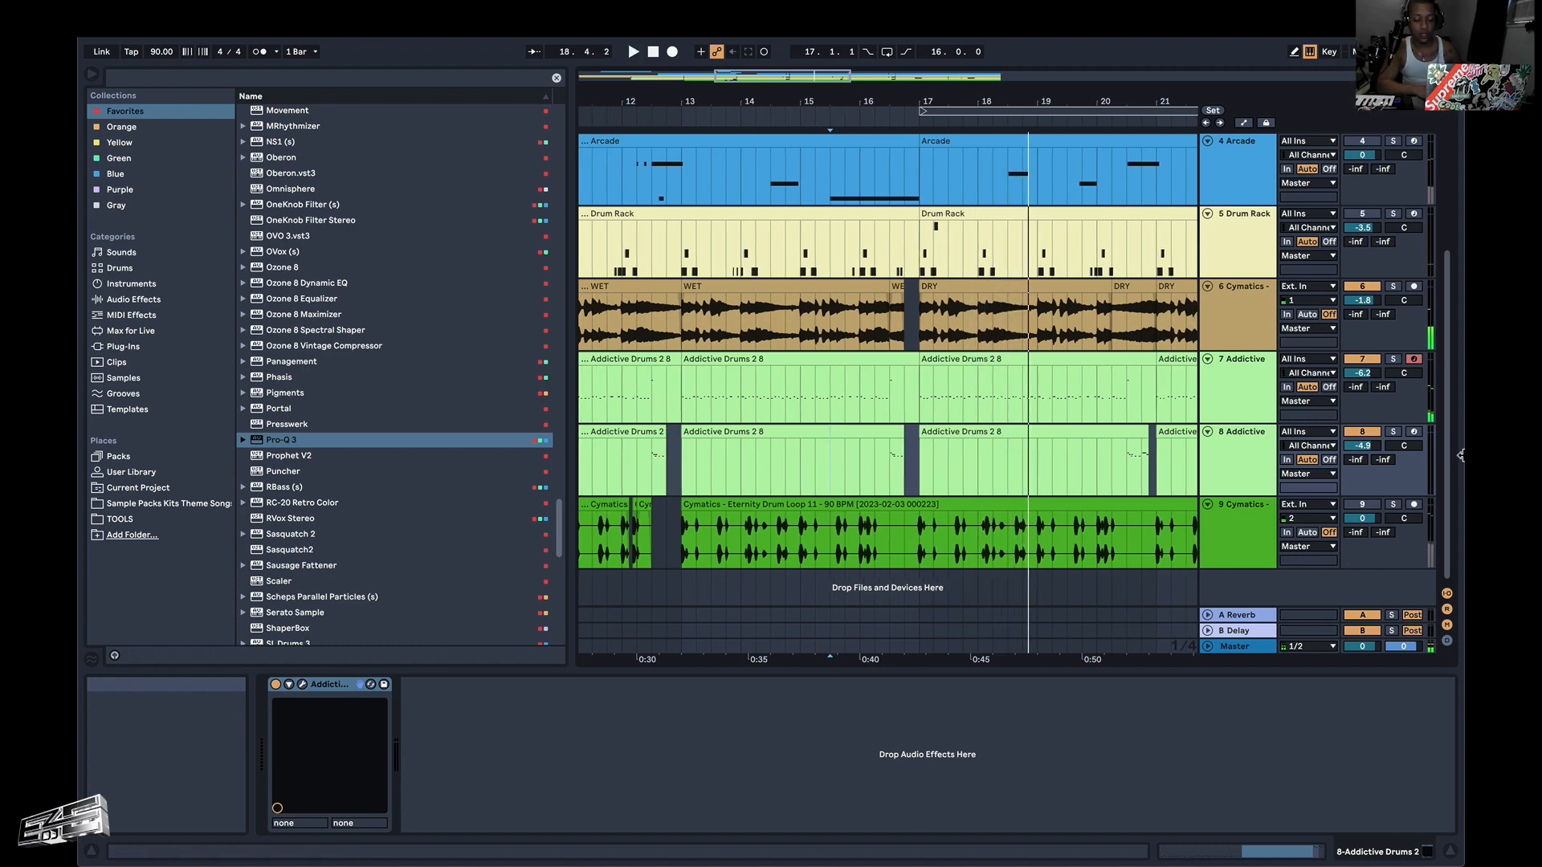
click(1375, 505)
Play the whole arrangement from 1.1.1 and look over all the tracks as the parts enter.
scroll(1068, 457, down, 8)
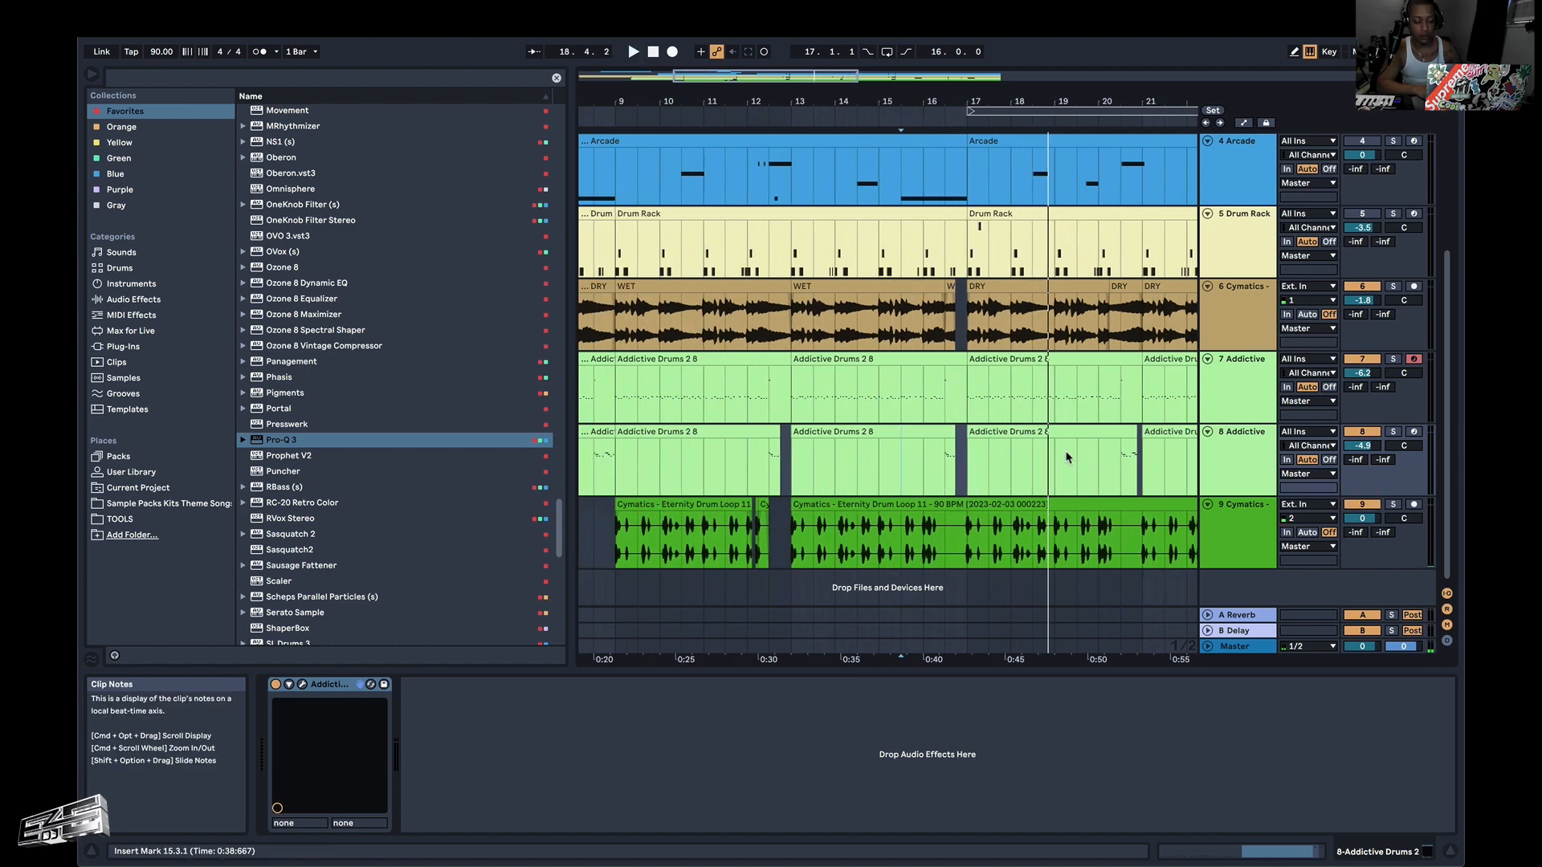
click(584, 350)
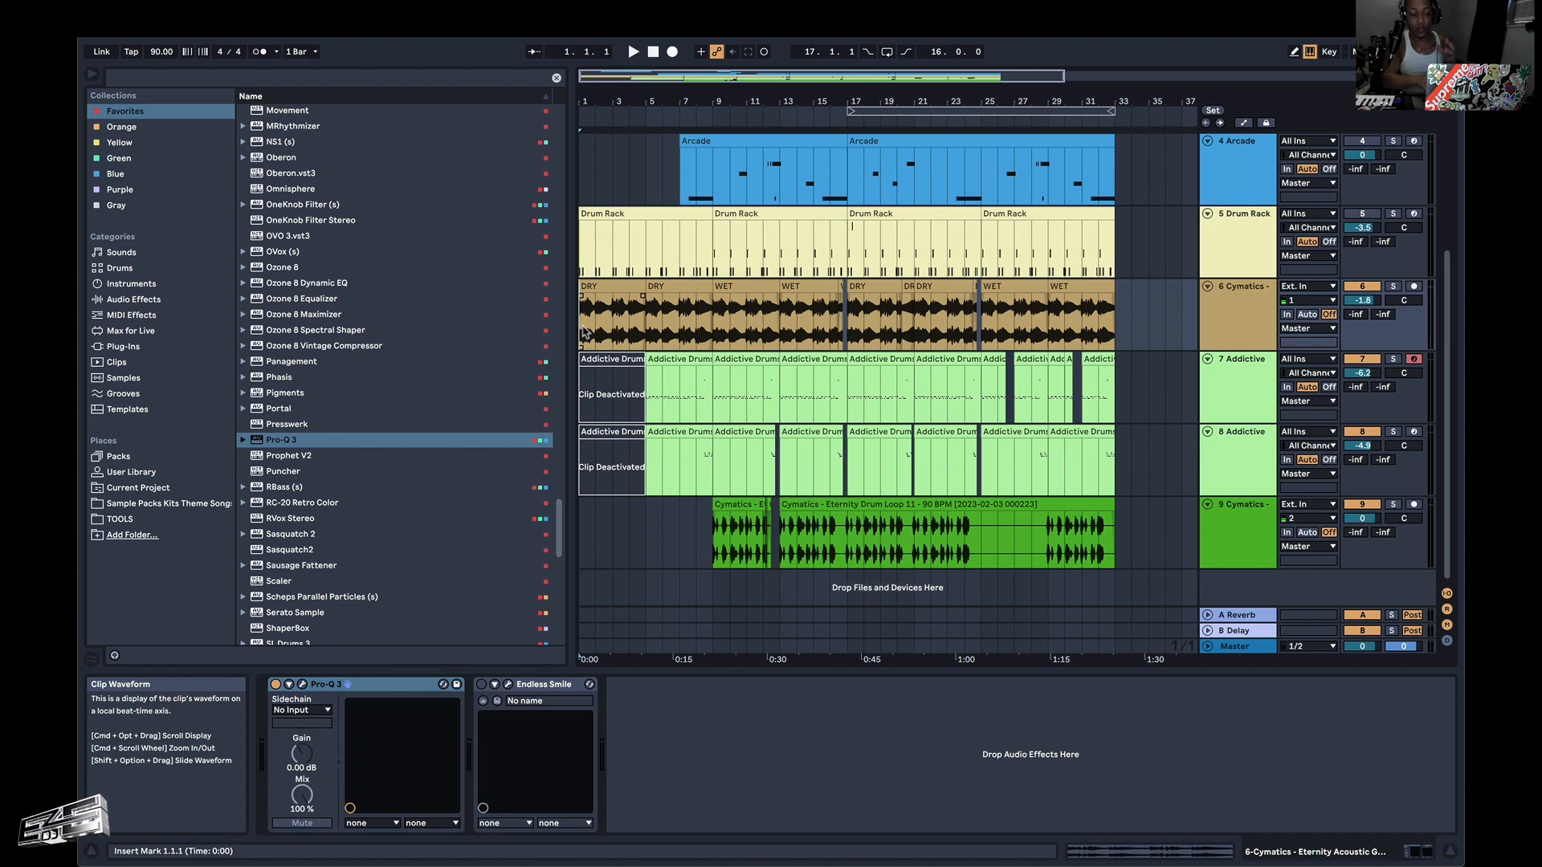
scroll(635, 331, up, 5)
key(space)
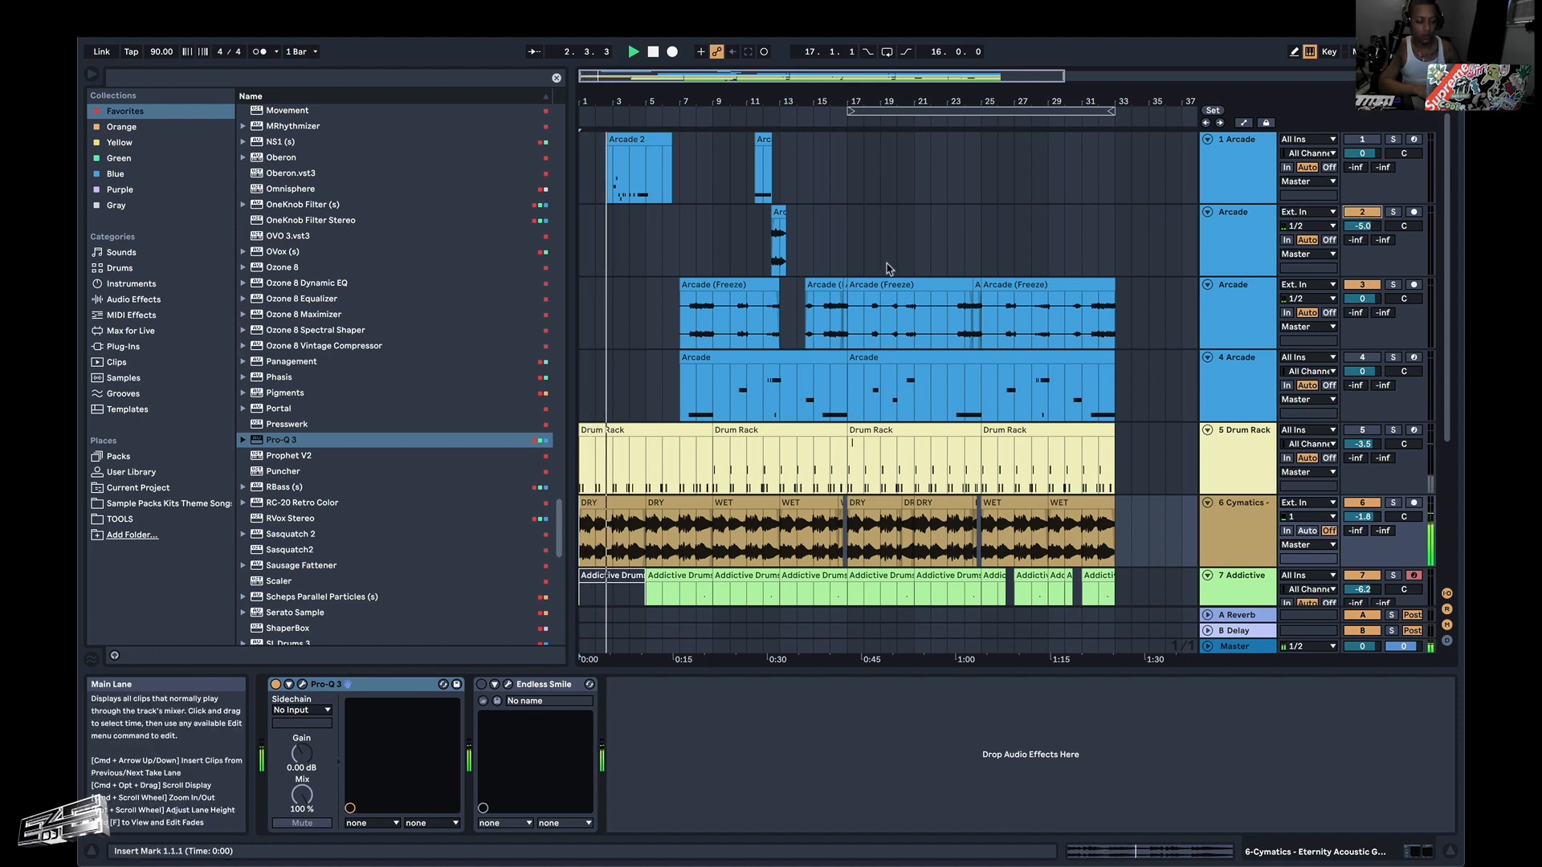
scroll(718, 322, down, 3)
scroll(717, 321, down, 3)
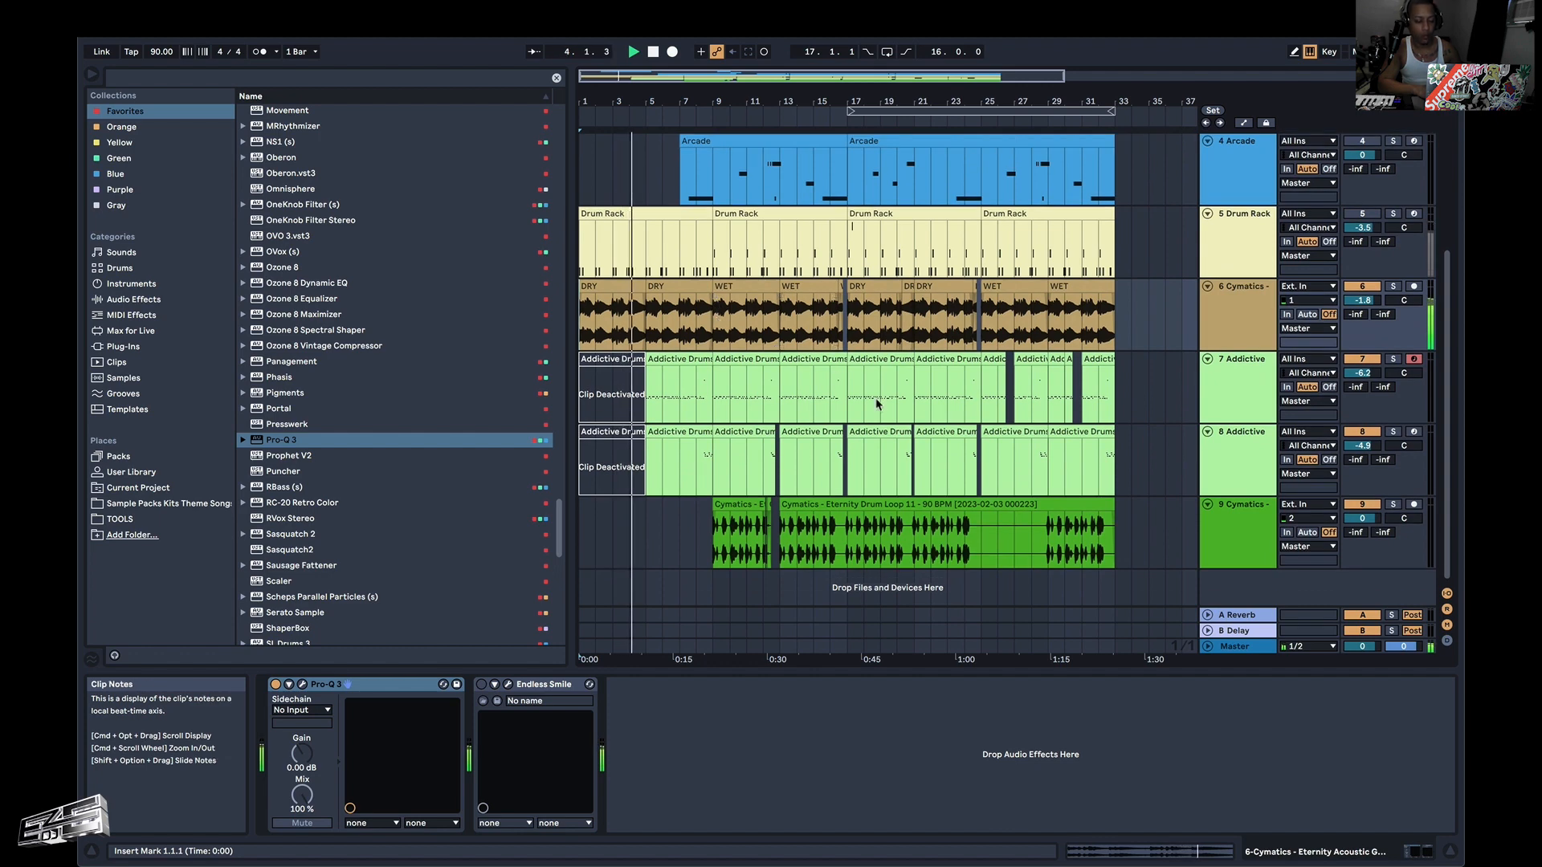
scroll(875, 406, up, 6)
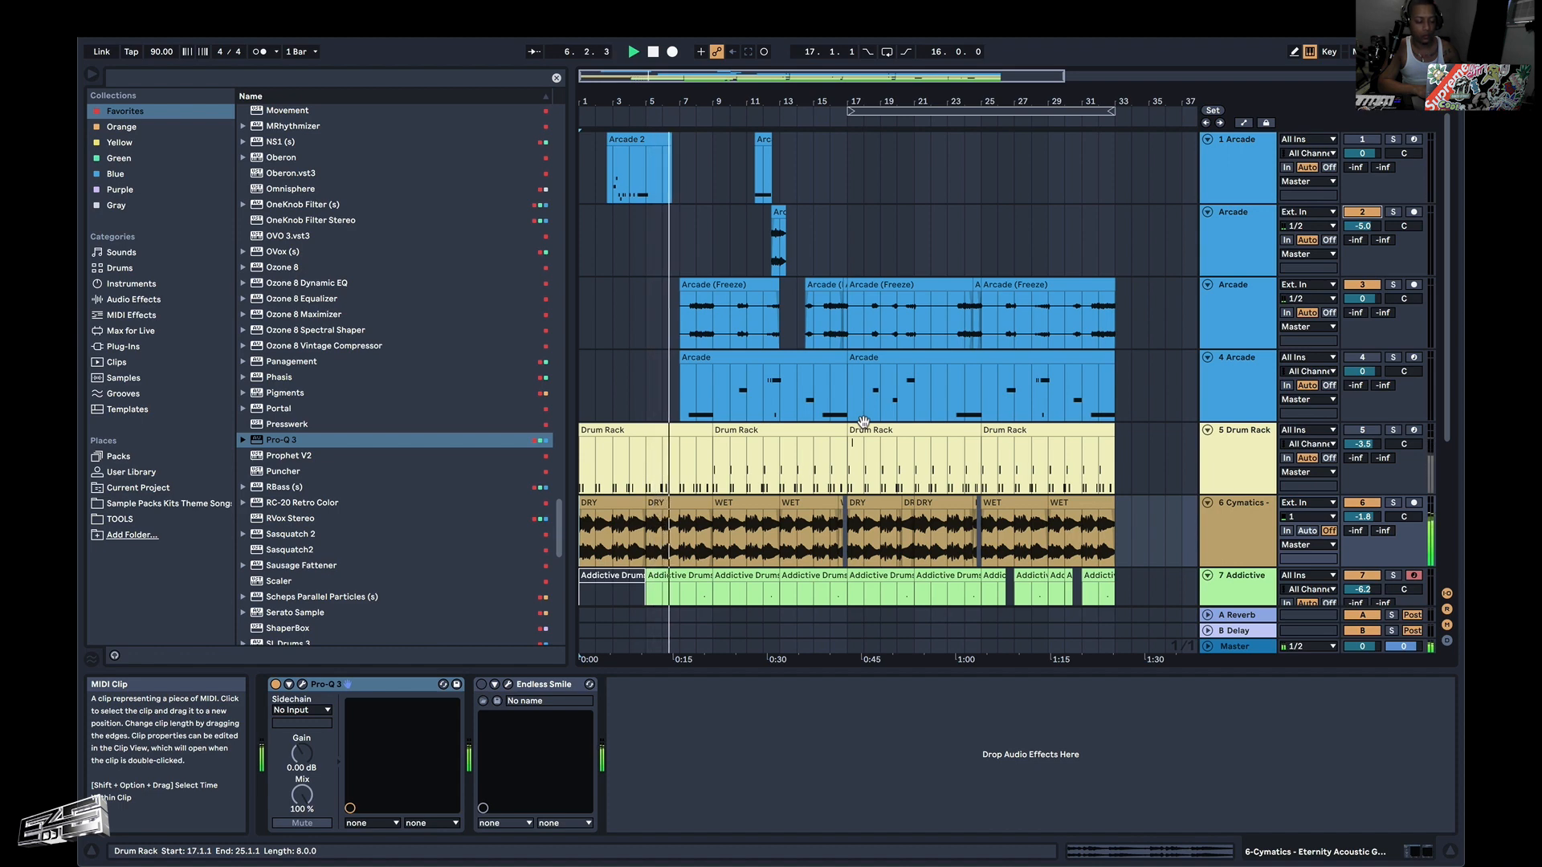
scroll(863, 422, down, 4)
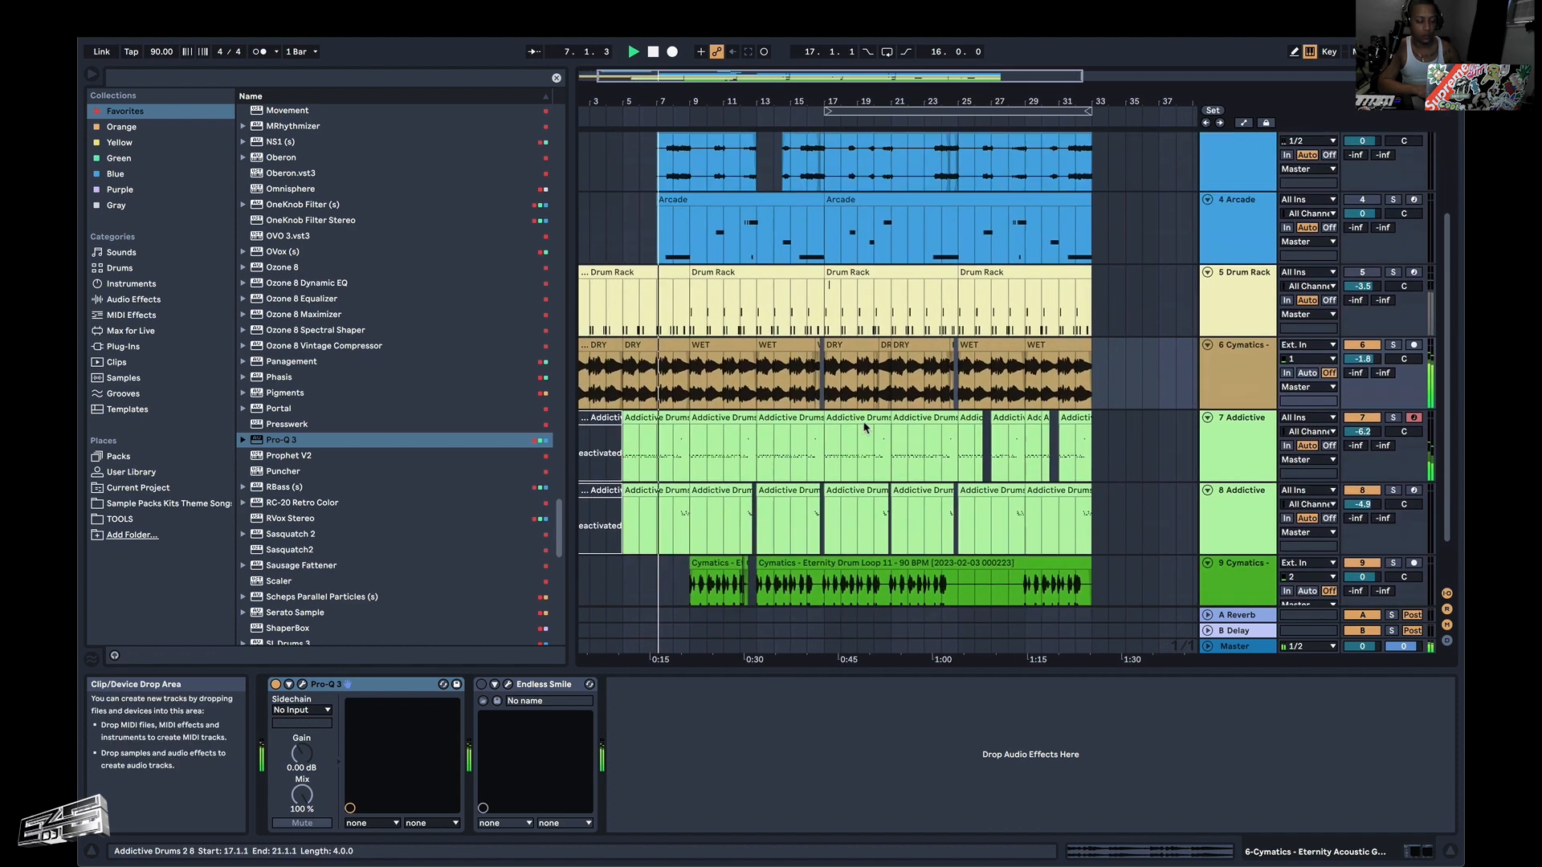
scroll(863, 426, up, 4)
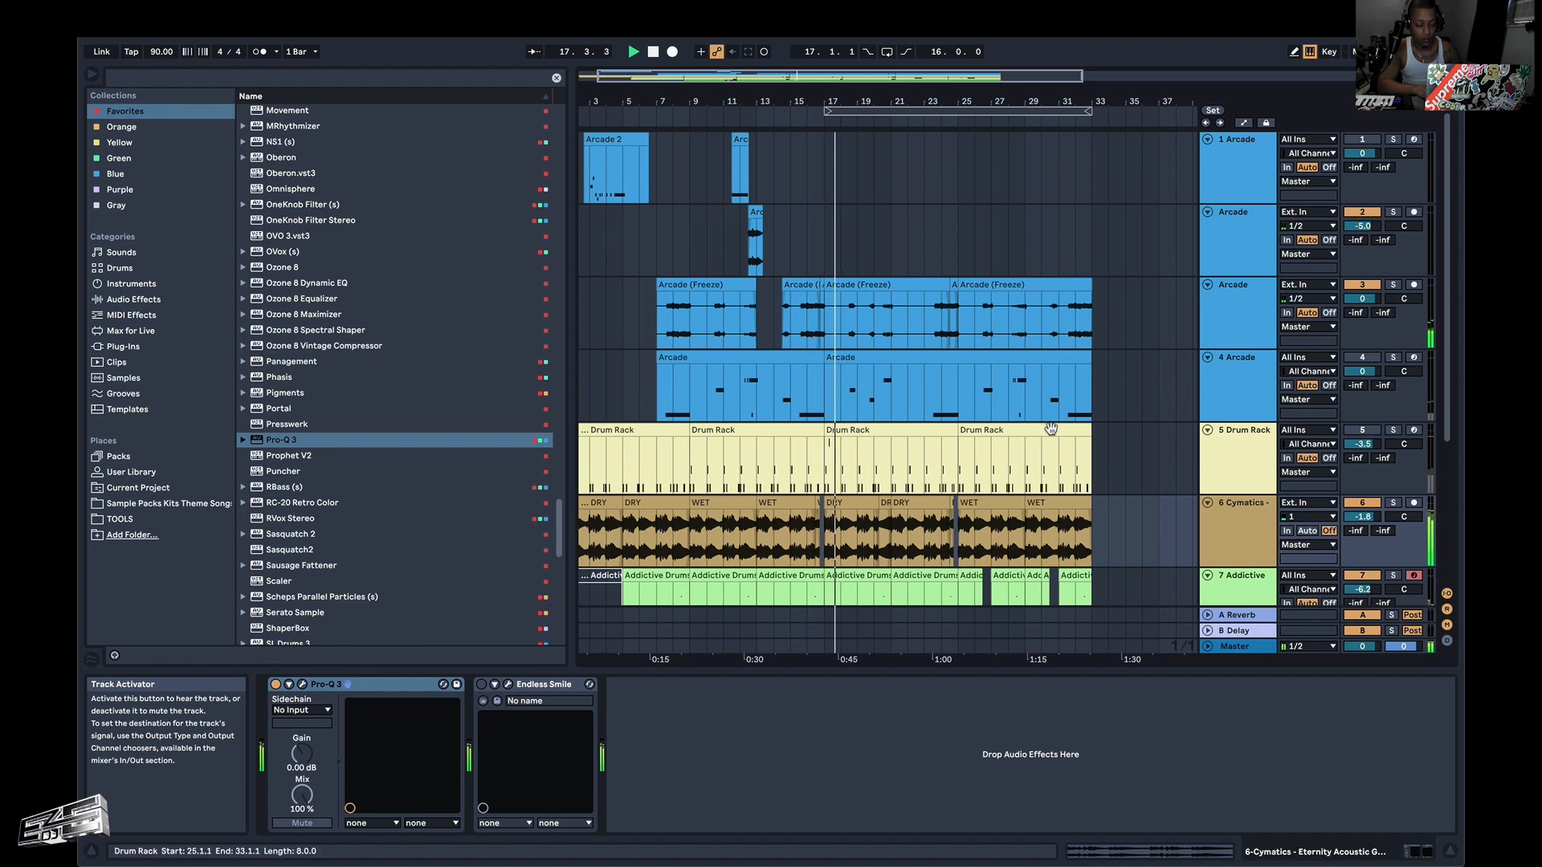
Split the Addictive Drums clip on track 7 at 23.1.1 and shorten its first part to end at 22.3.1.
click(856, 542)
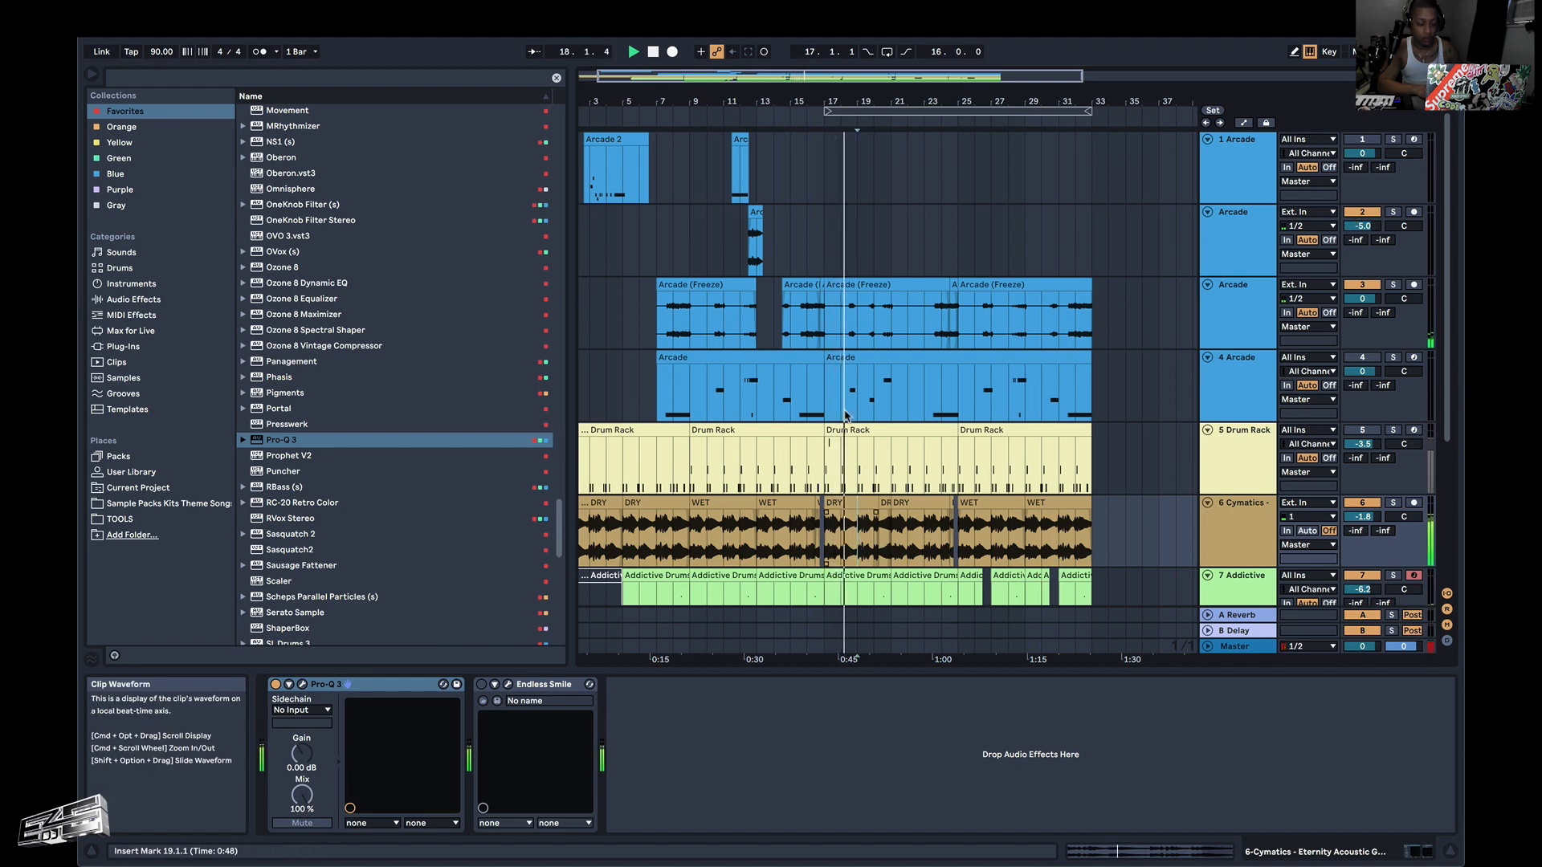
scroll(845, 416, down, 4)
click(855, 480)
scroll(854, 479, up, 5)
scroll(855, 479, up, 3)
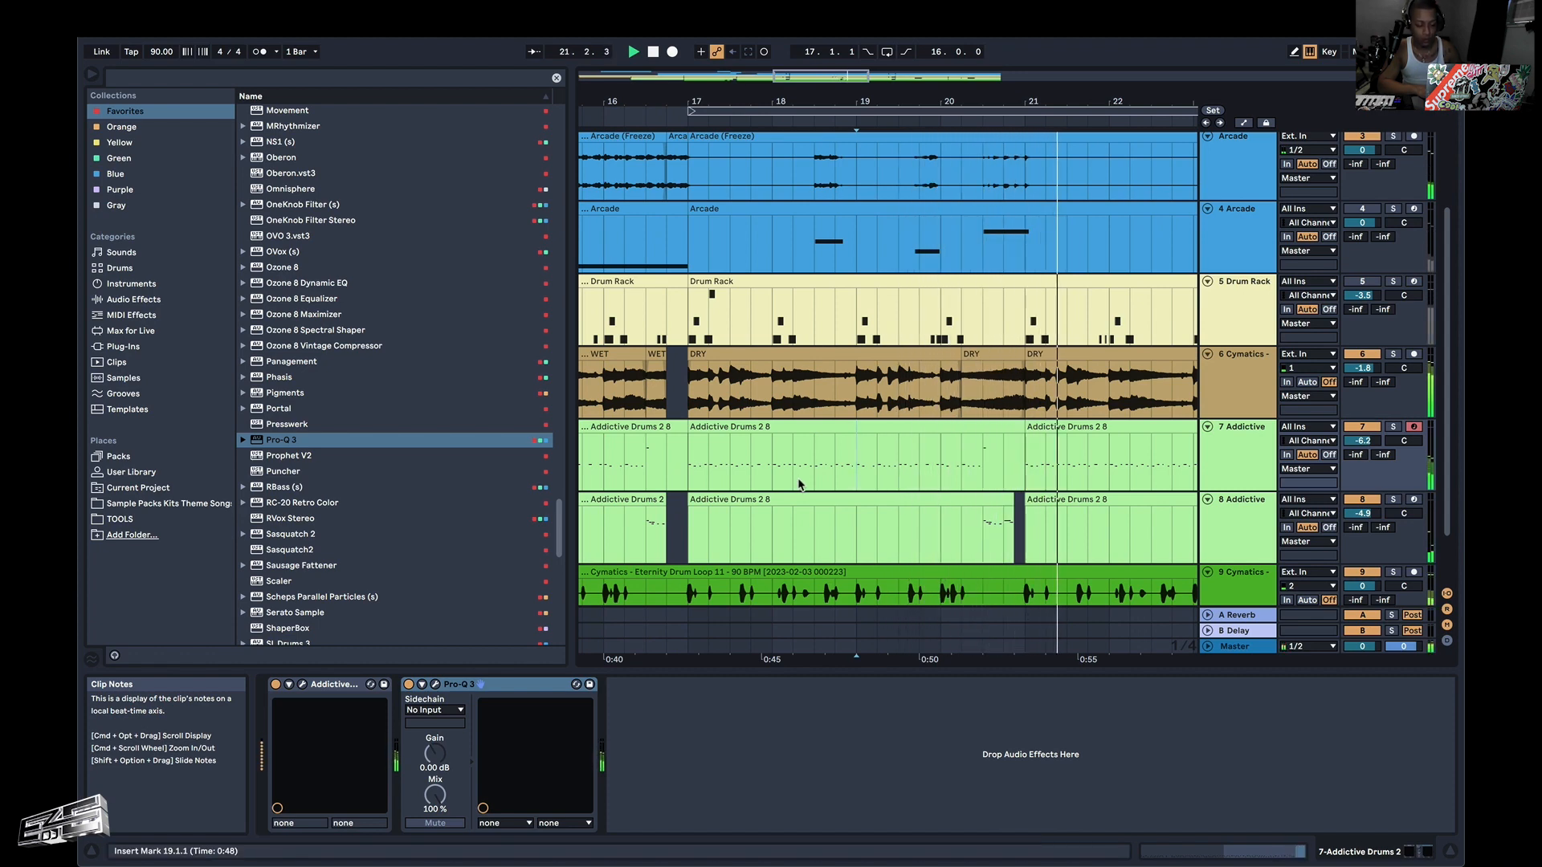
scroll(964, 465, right, 3)
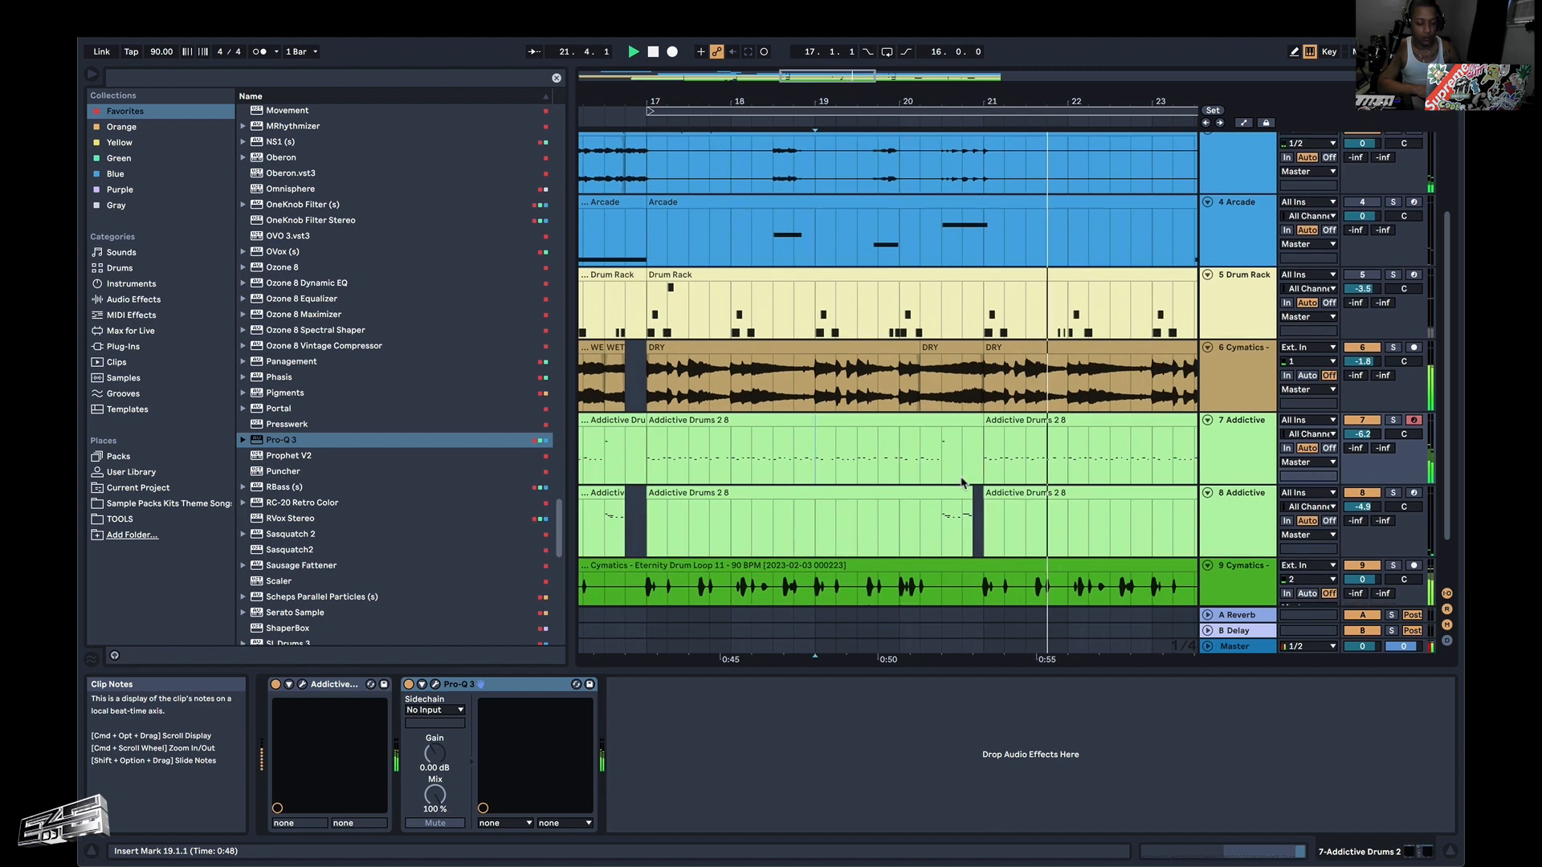
click(1071, 452)
key(super+e)
click(1047, 423)
drag(1046, 425, 1025, 425)
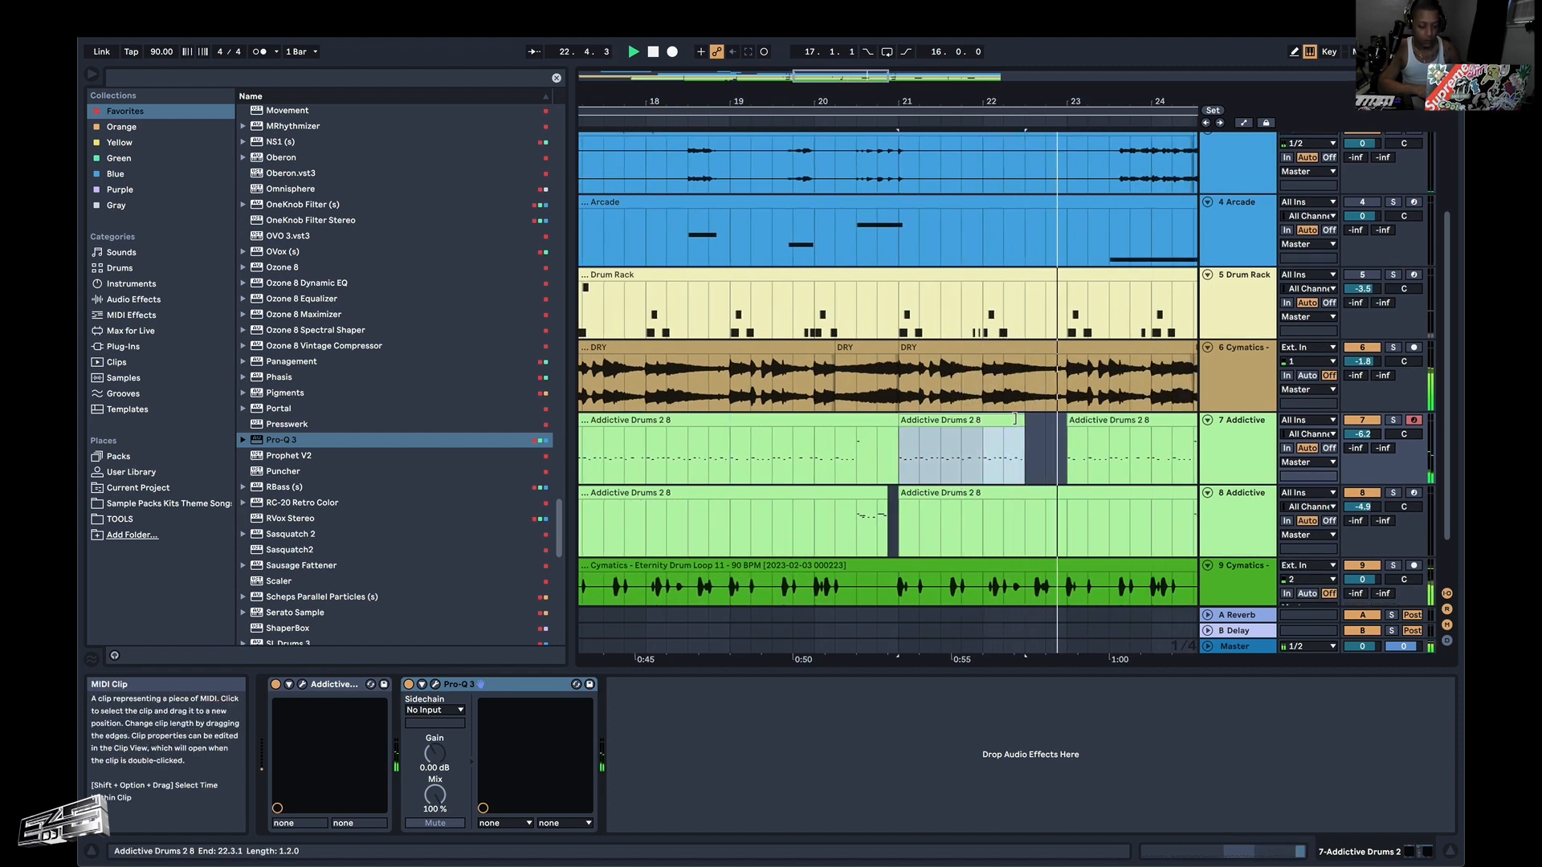
Make a matching gap from 18.3.1 to 19.1.1 in the Addictive Drums clip that starts at bar 17 on track 7.
scroll(1113, 441, right, 2)
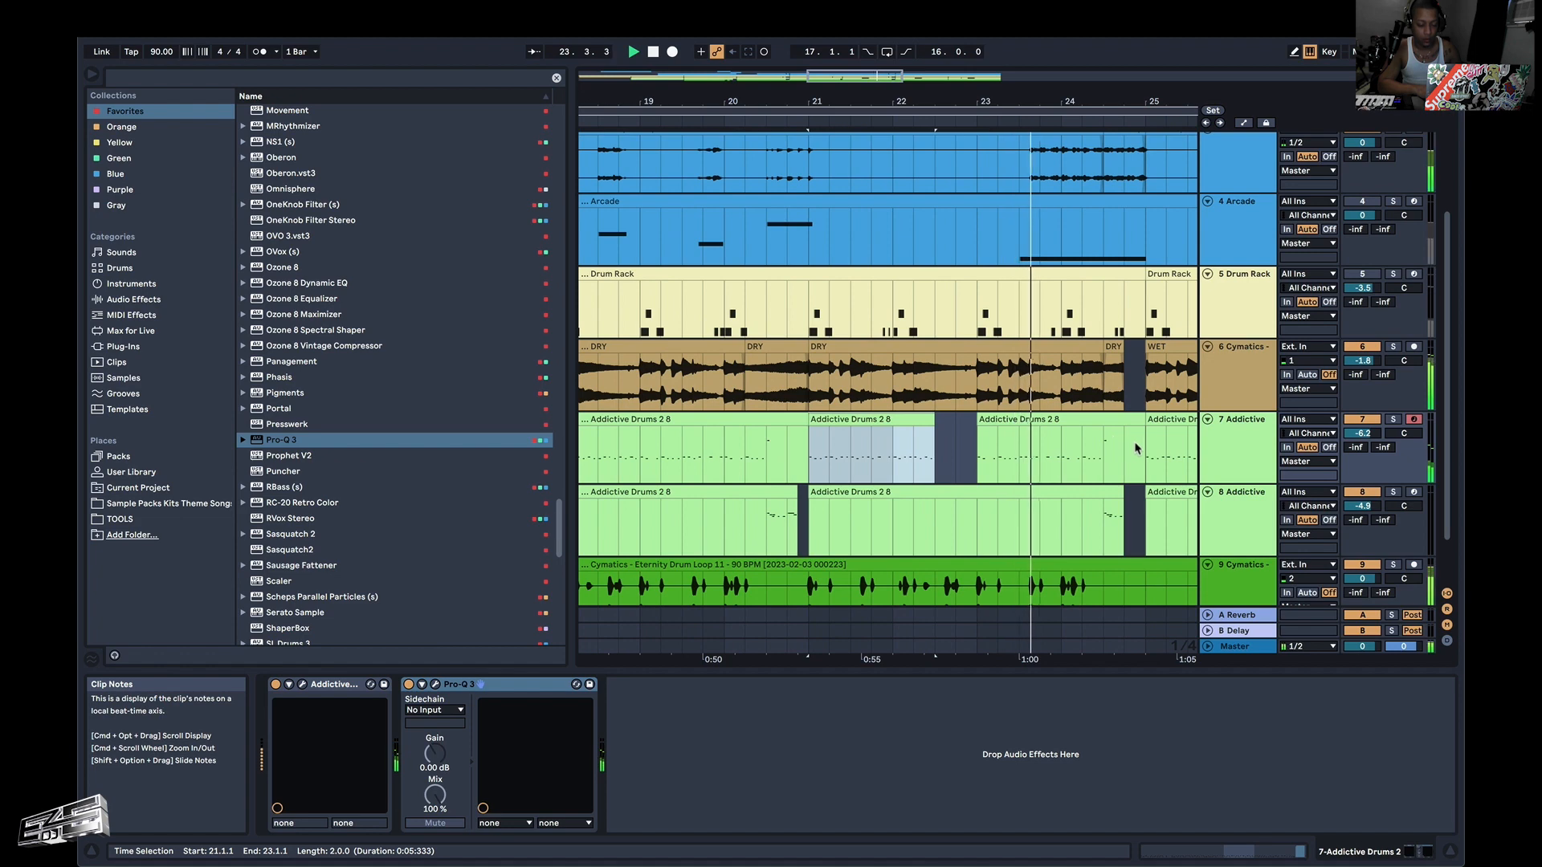
scroll(951, 455, left, 5)
scroll(951, 455, left, 2)
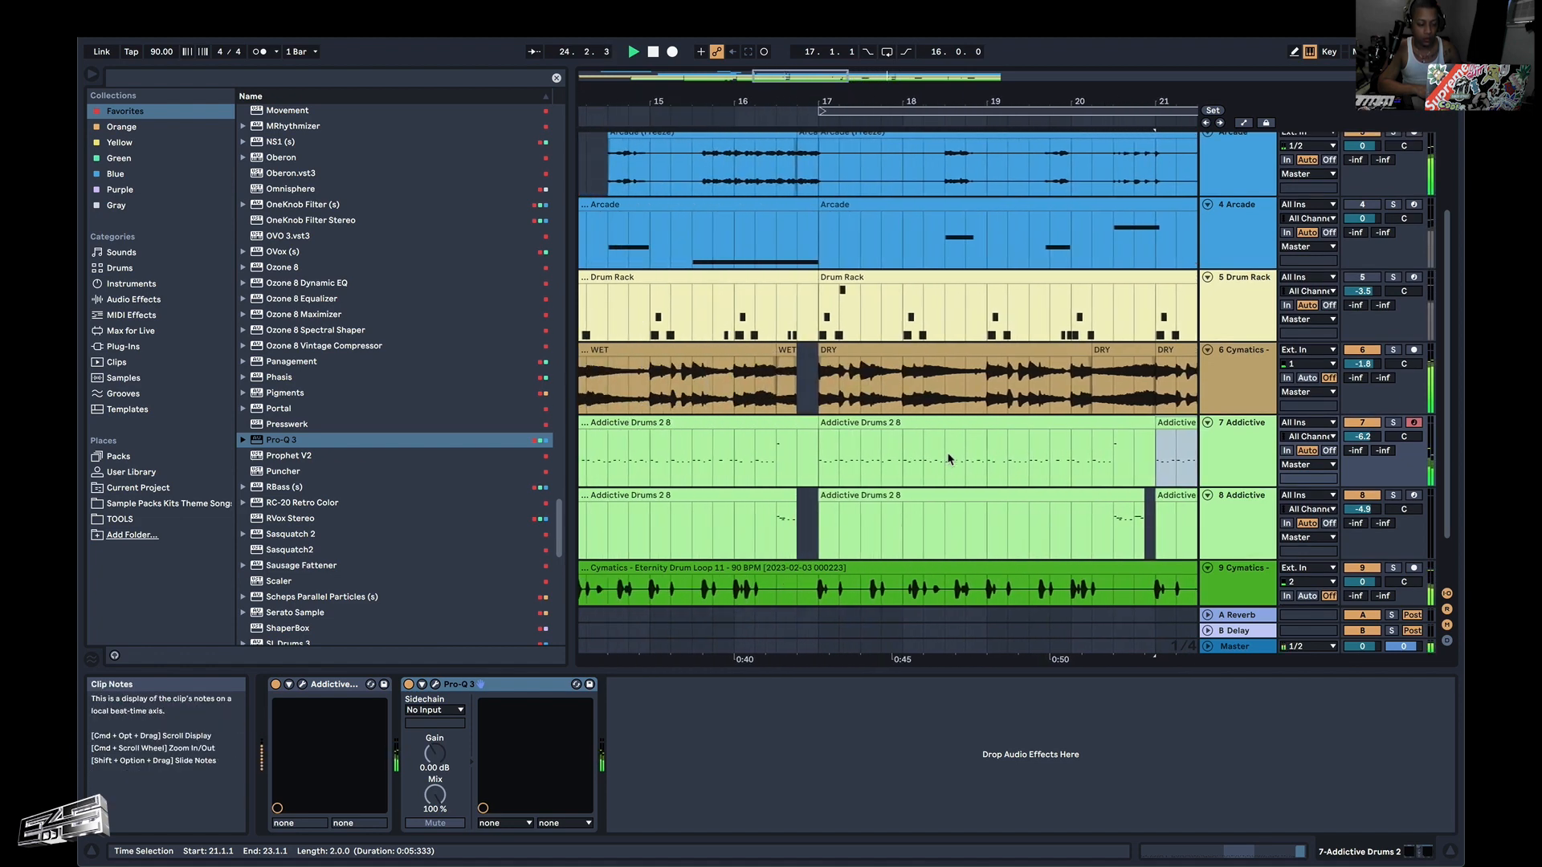
click(813, 443)
key(super+v)
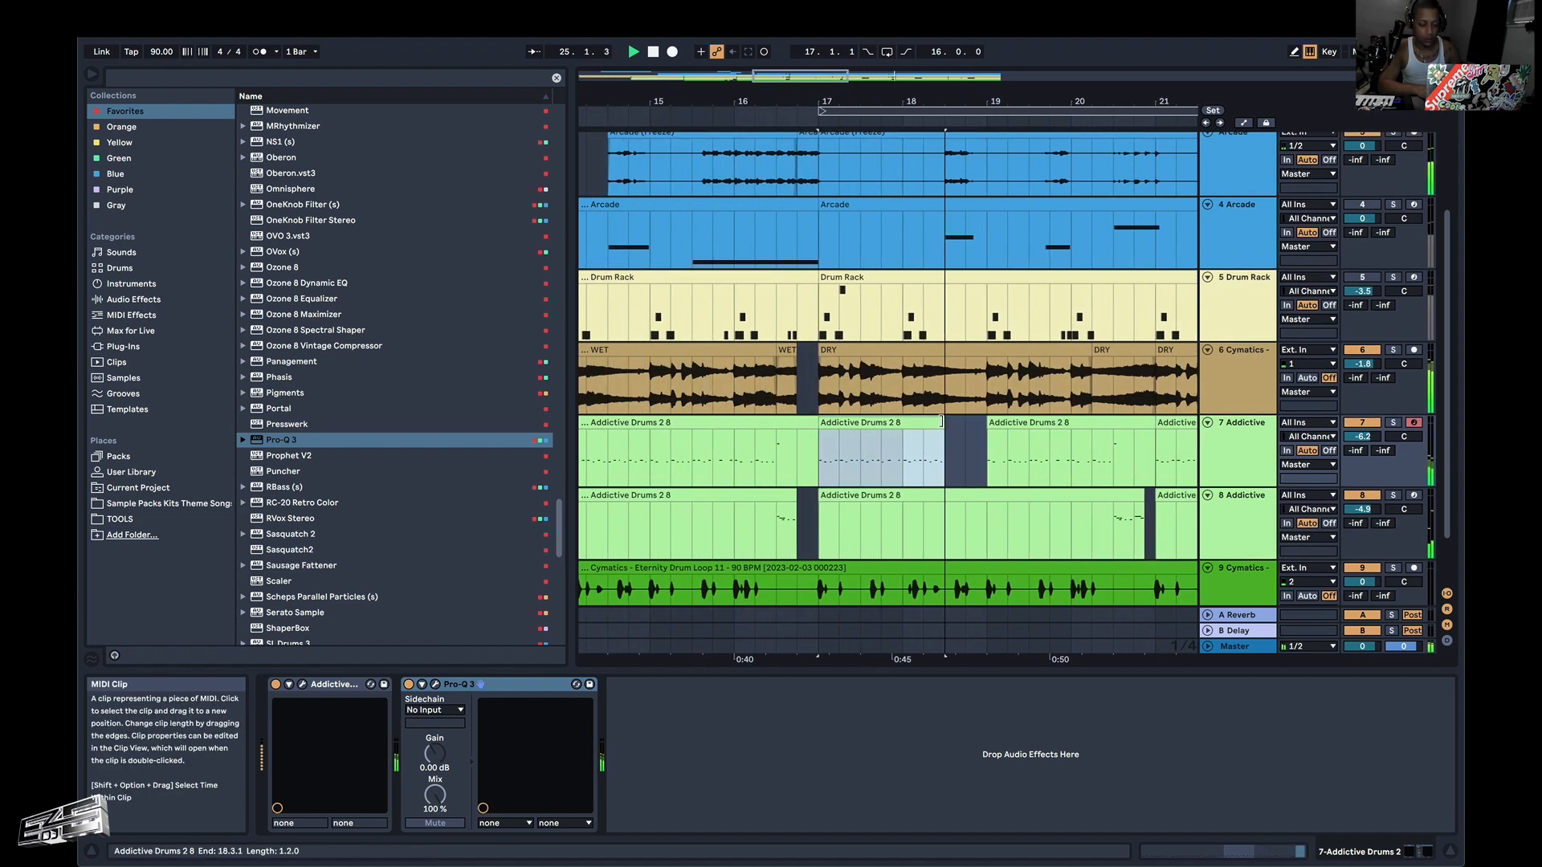
Play the section from 17.1.1 to hear the new drum dropouts on track 7 against the other tracks.
click(811, 444)
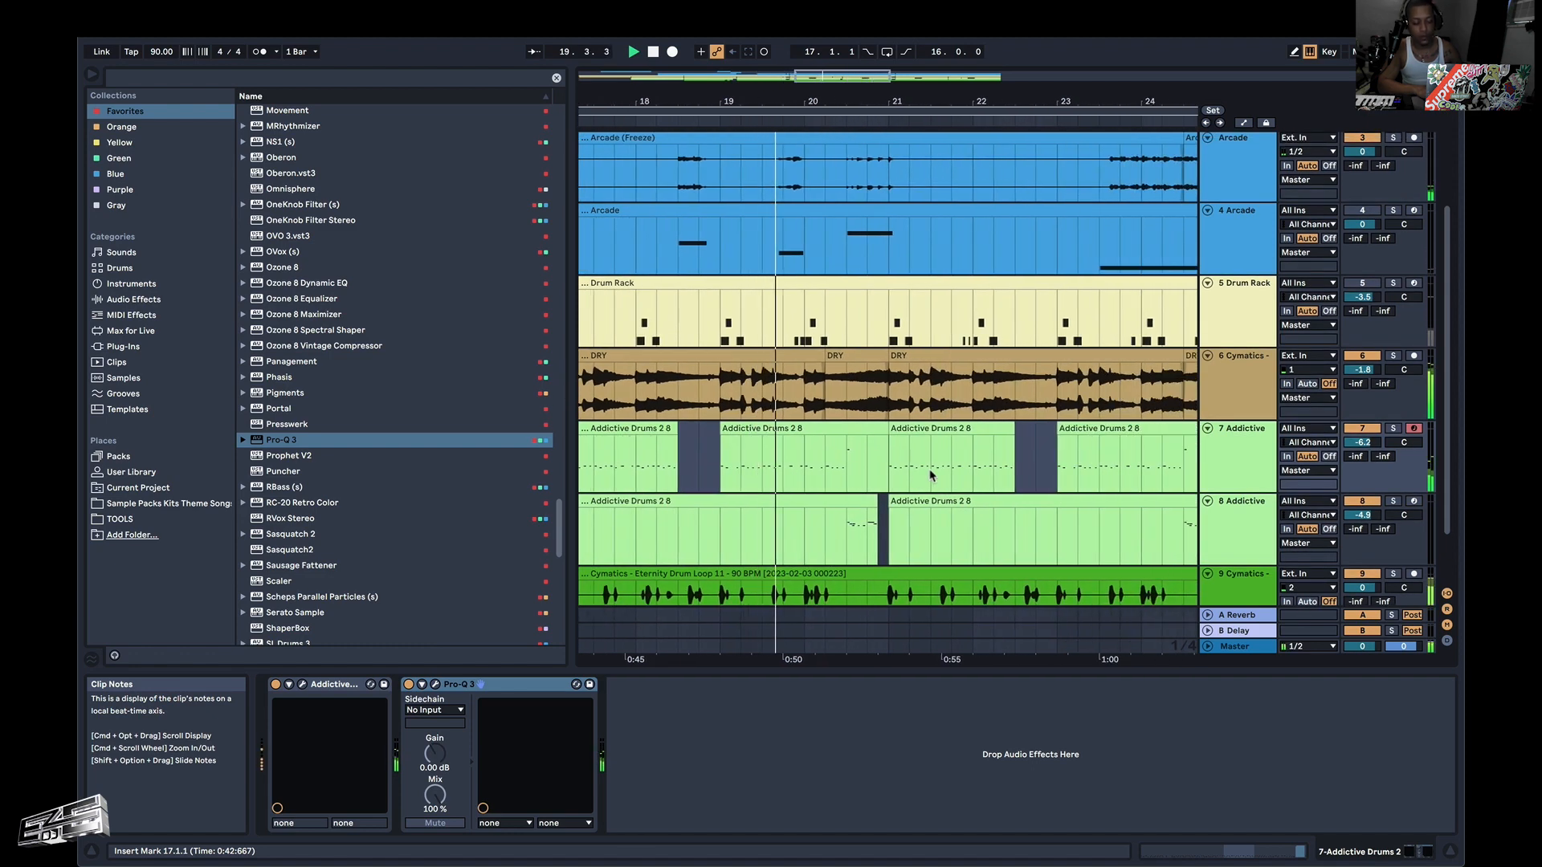
key(space)
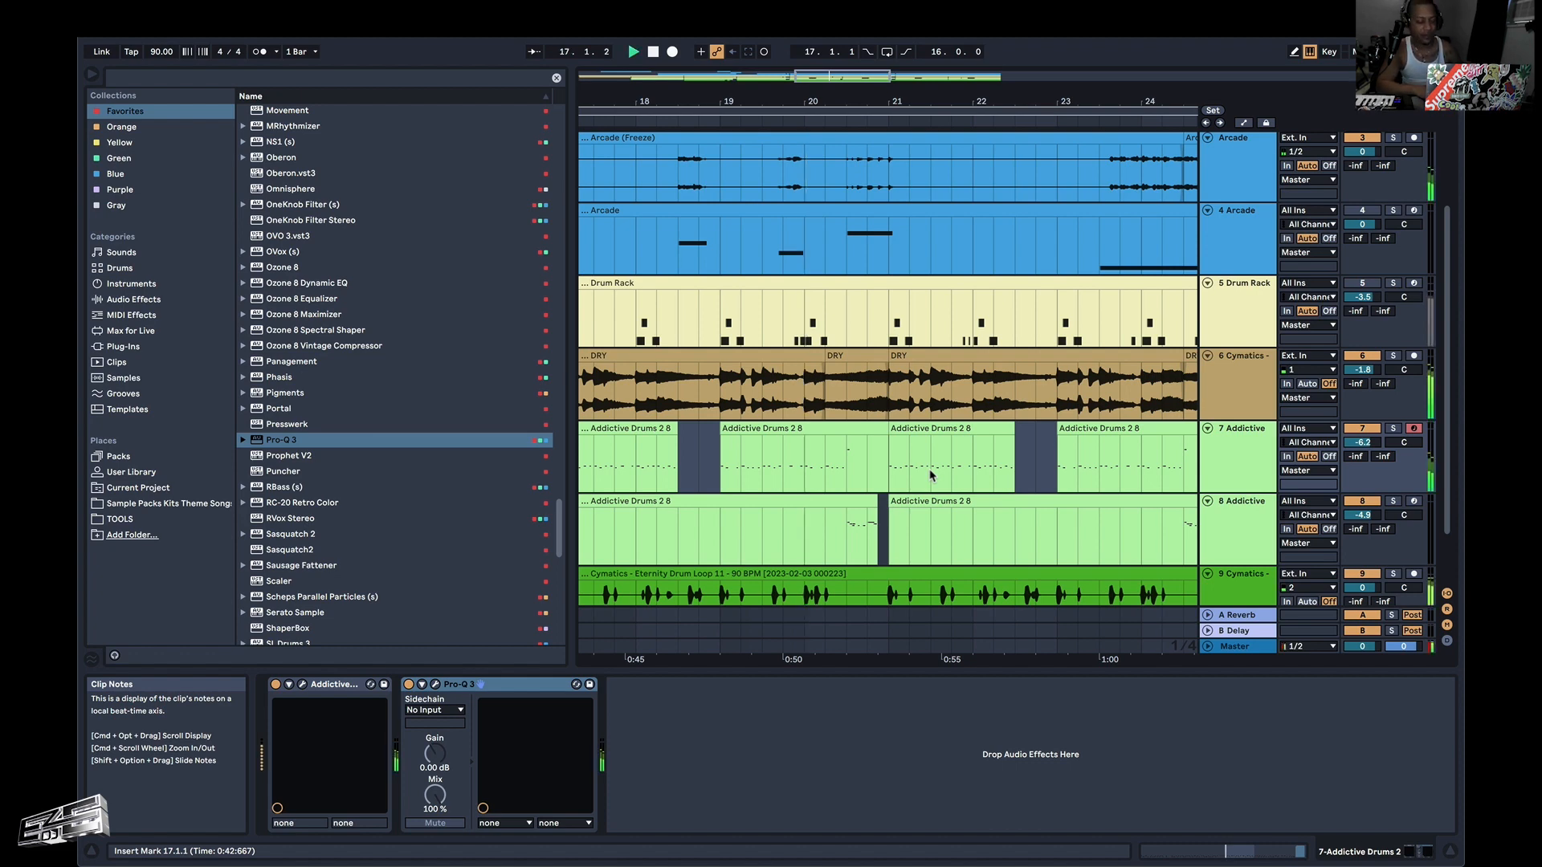
scroll(924, 471, down, 2)
scroll(883, 473, down, 3)
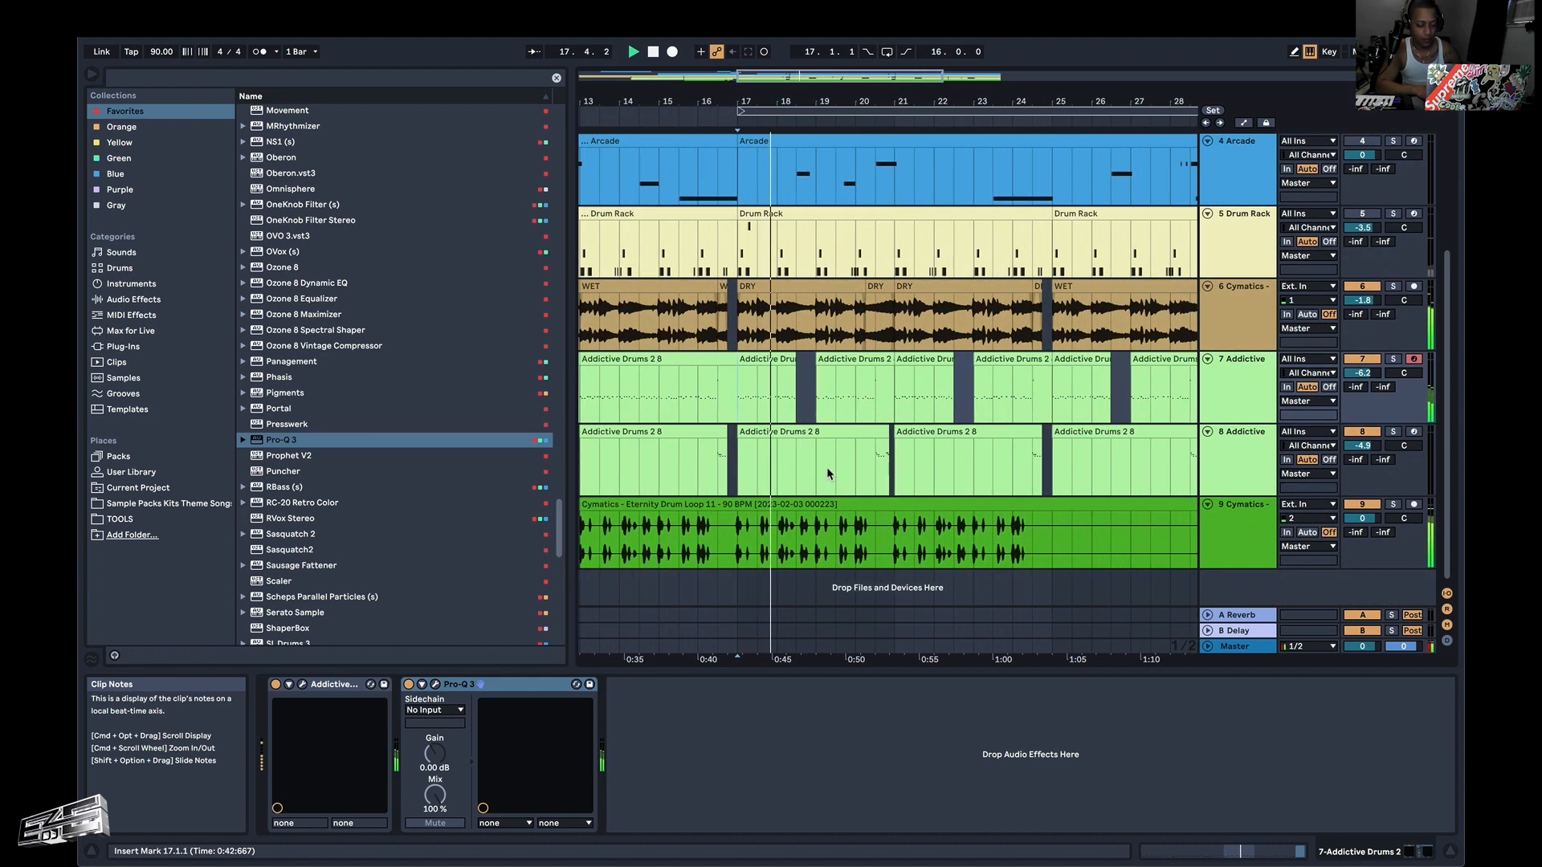
scroll(829, 474, right, 2)
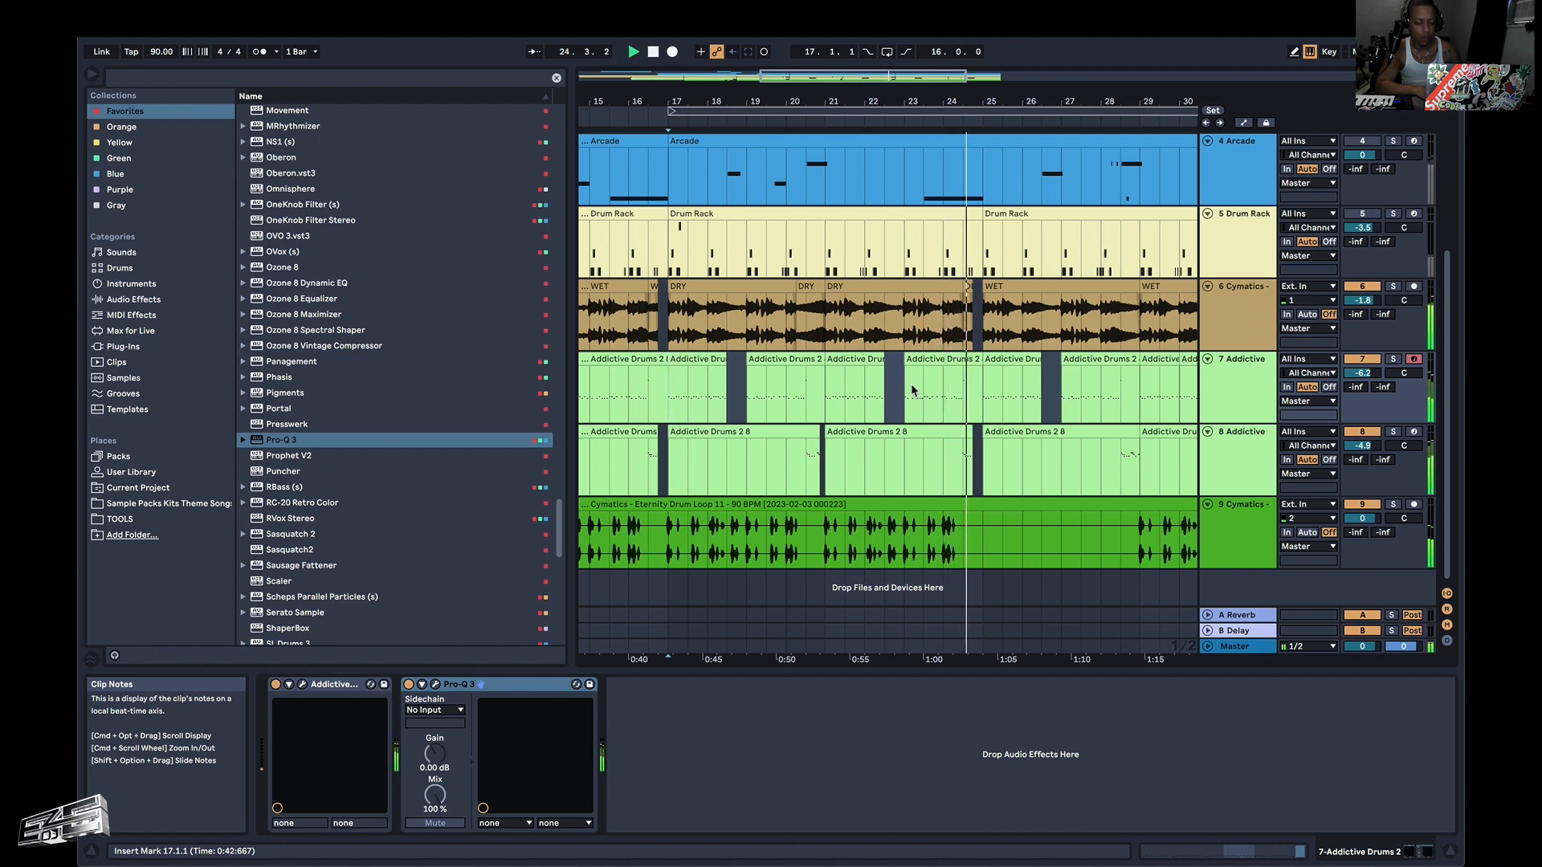
scroll(968, 391, down, 10)
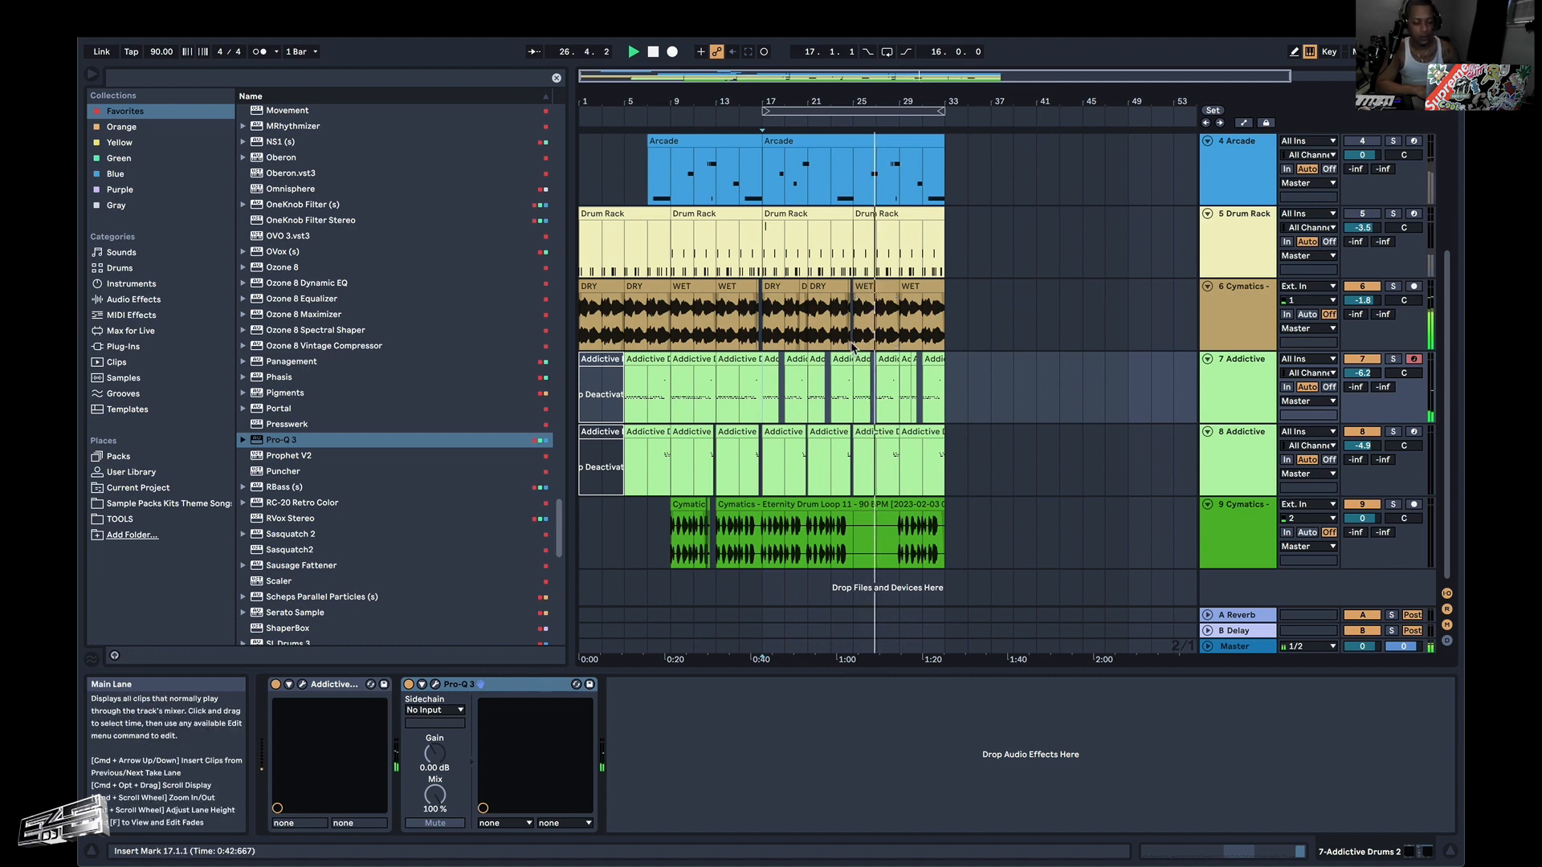
Audition the closing WET section of the Cymatics guitar on track 6 repeatedly from 29.1.1, and stop playback.
click(854, 345)
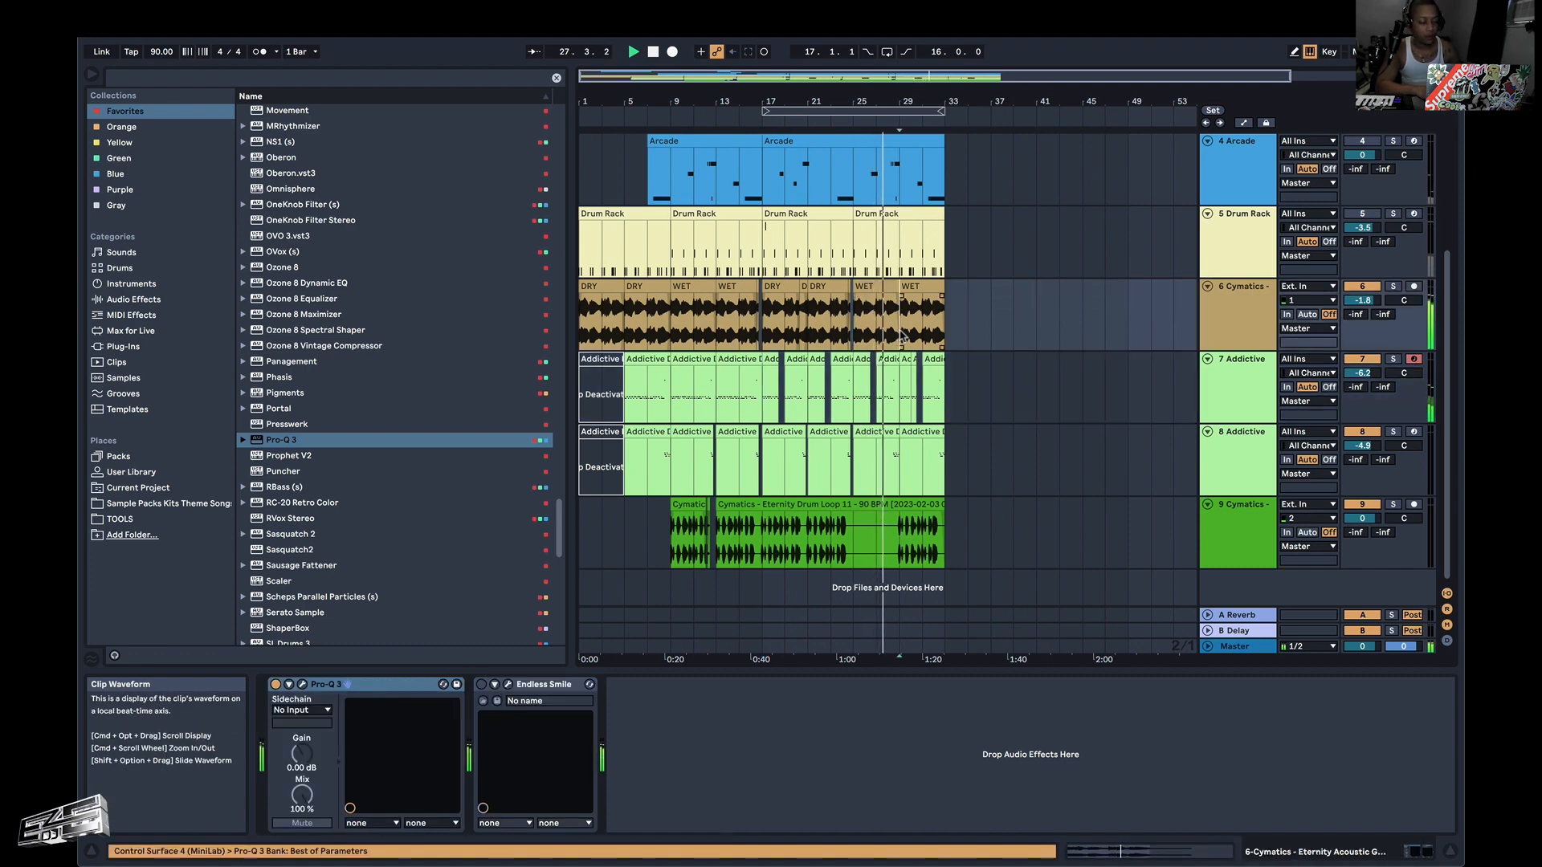
key(space)
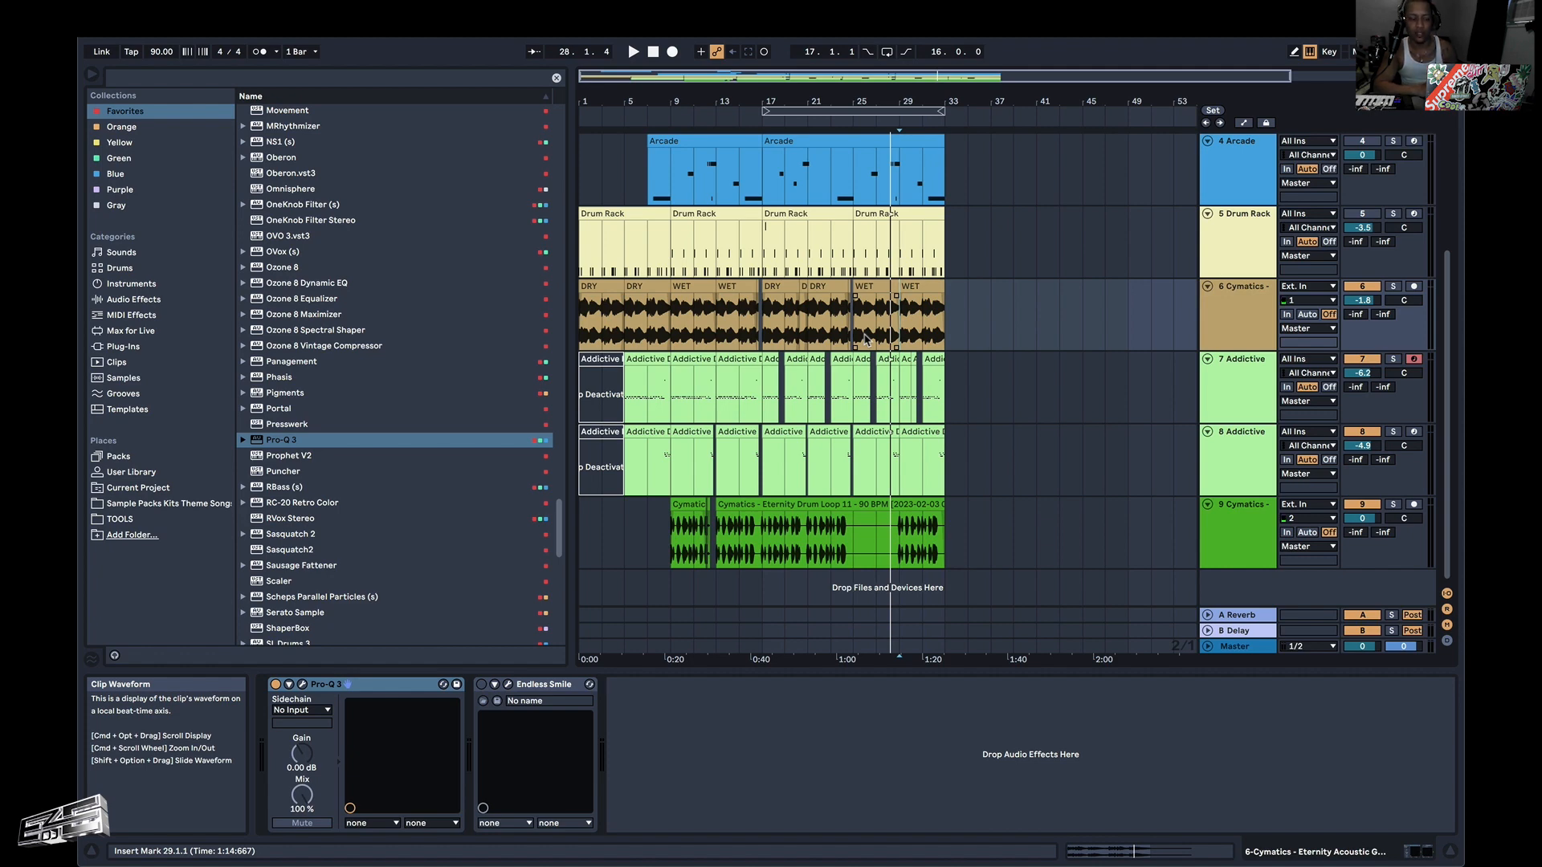
key(space)
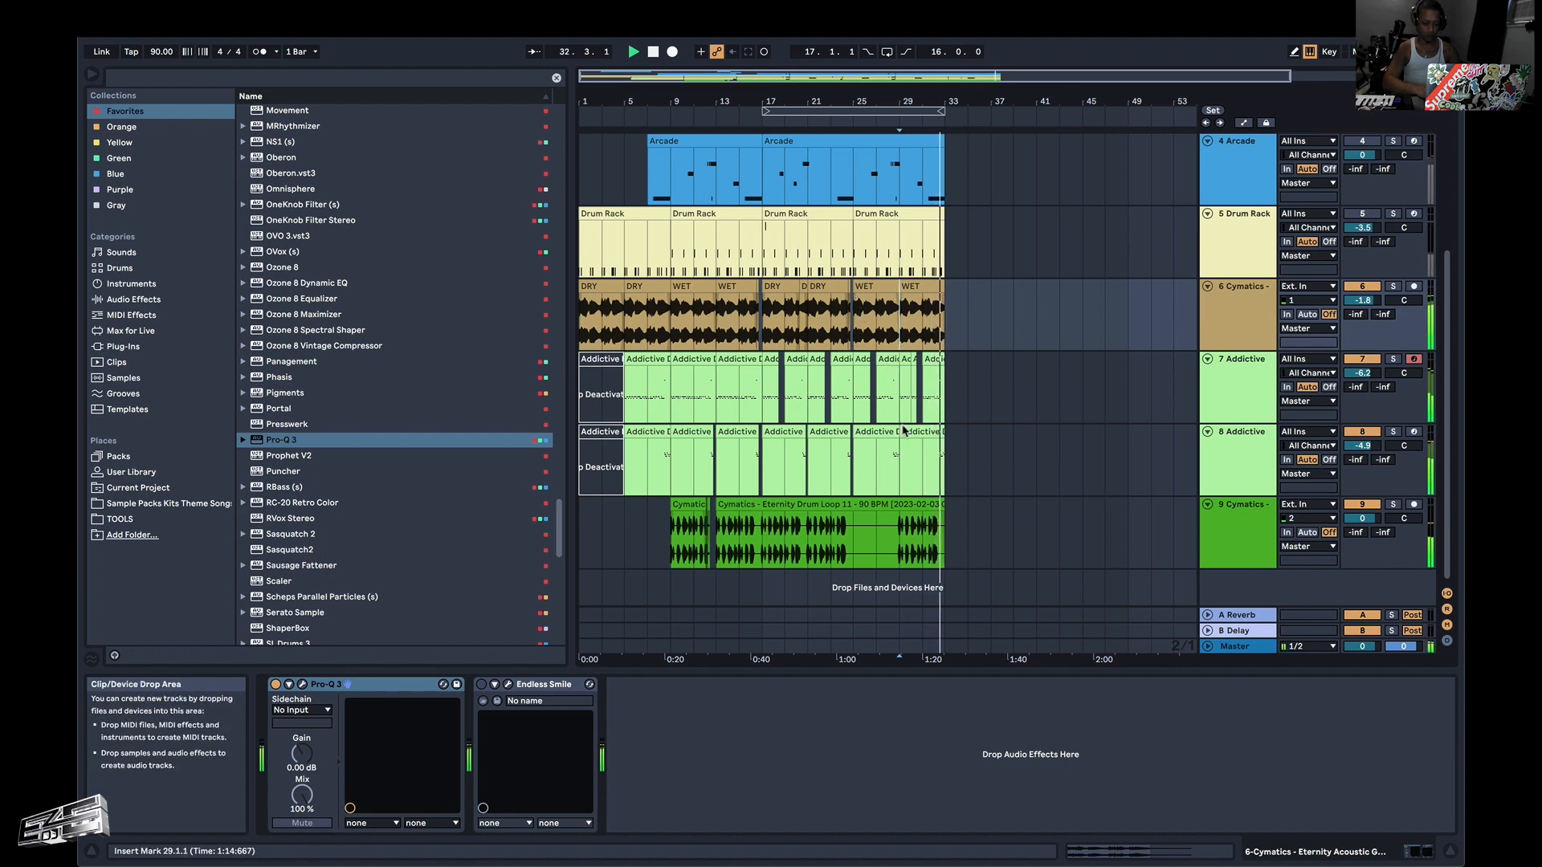
key(space)
key(space)
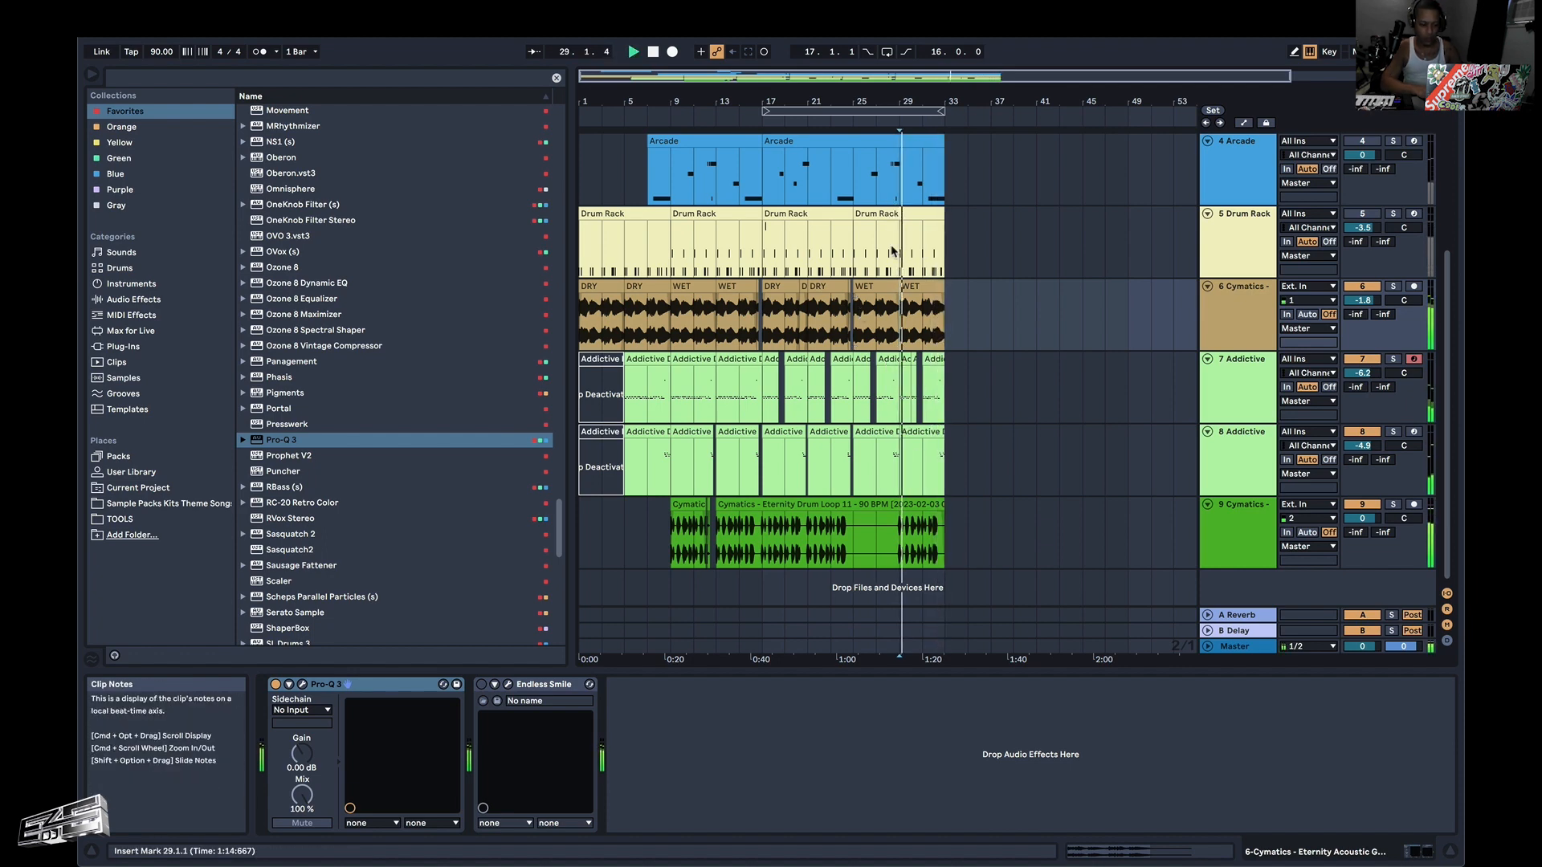
key(space)
Audition the Drum Rack part on track 5 from bar 5 and again from 9.1.1, stopping playback each time.
click(647, 259)
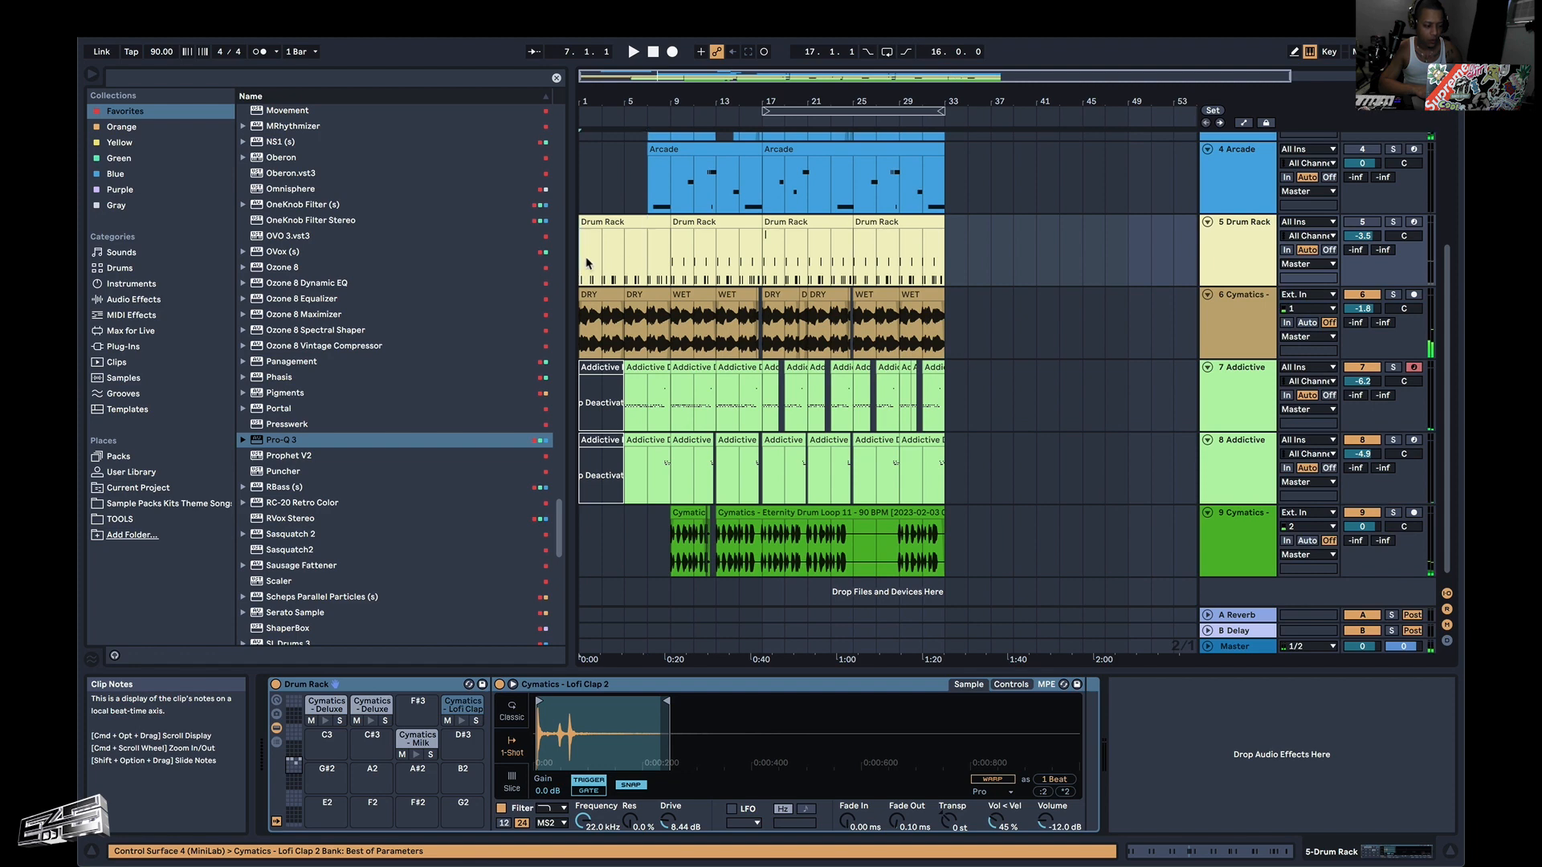
click(626, 246)
key(space)
key(space)
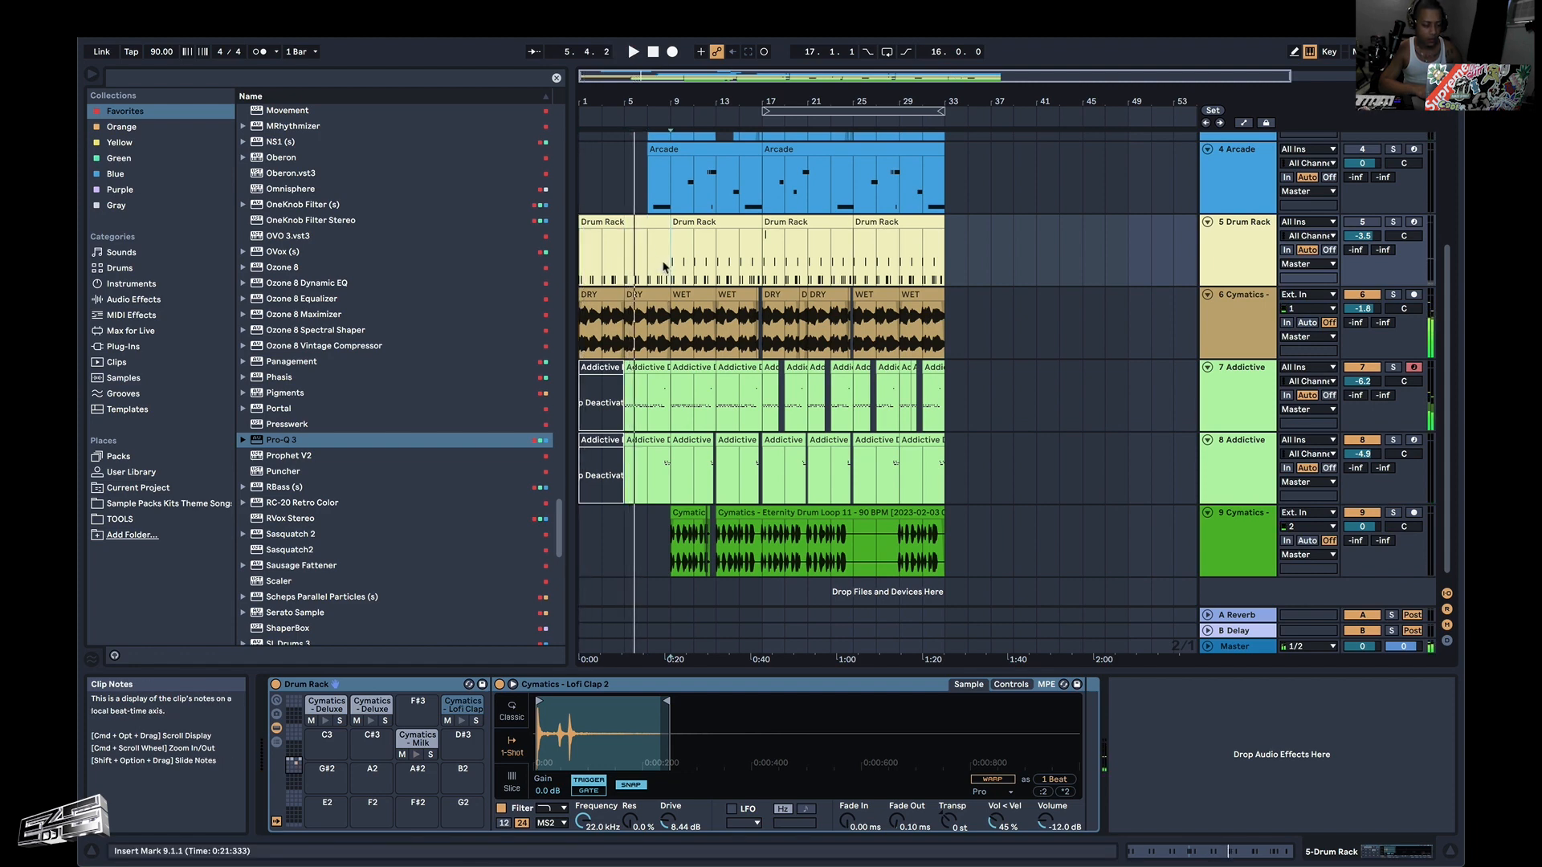
click(666, 266)
key(space)
key(space)
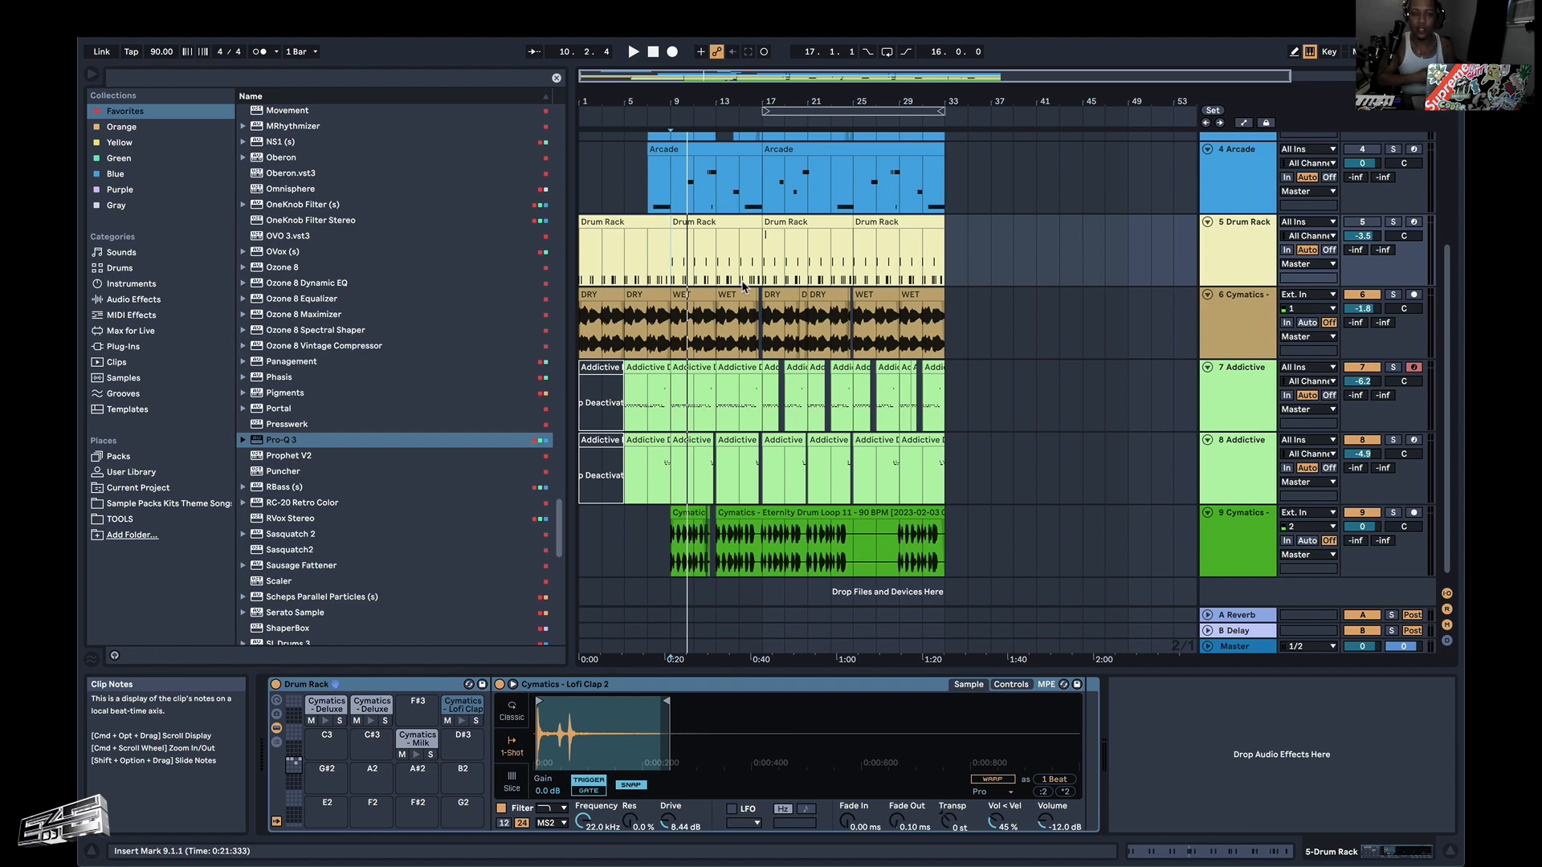
Play the beat from 9.1.1 and set the volume of the Arcade audio on track 2 to -6.3 dB.
key(space)
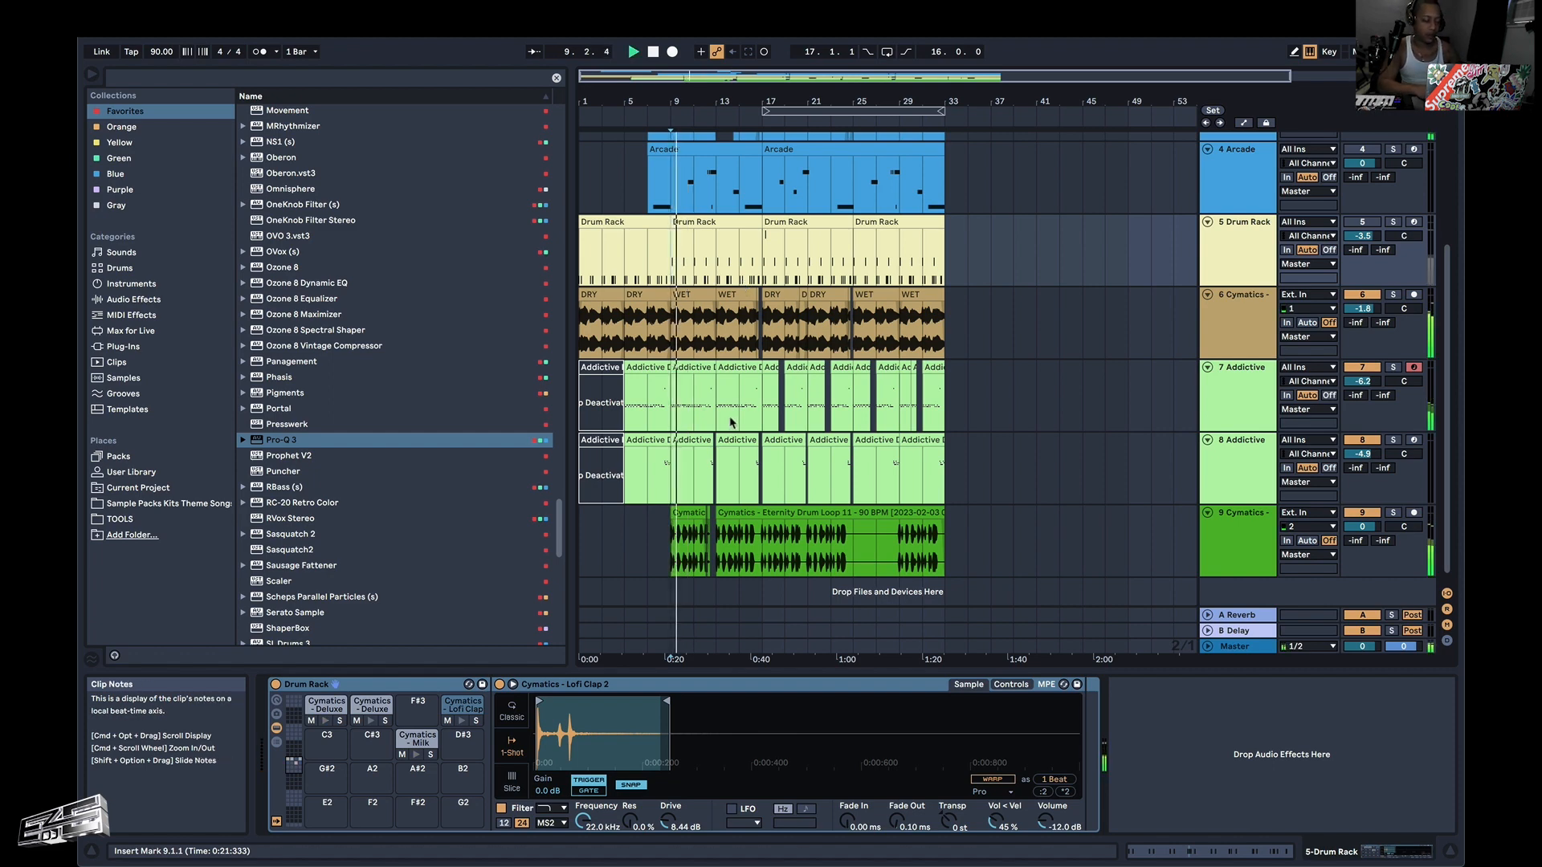
scroll(730, 424, up, 5)
scroll(730, 423, left, 2)
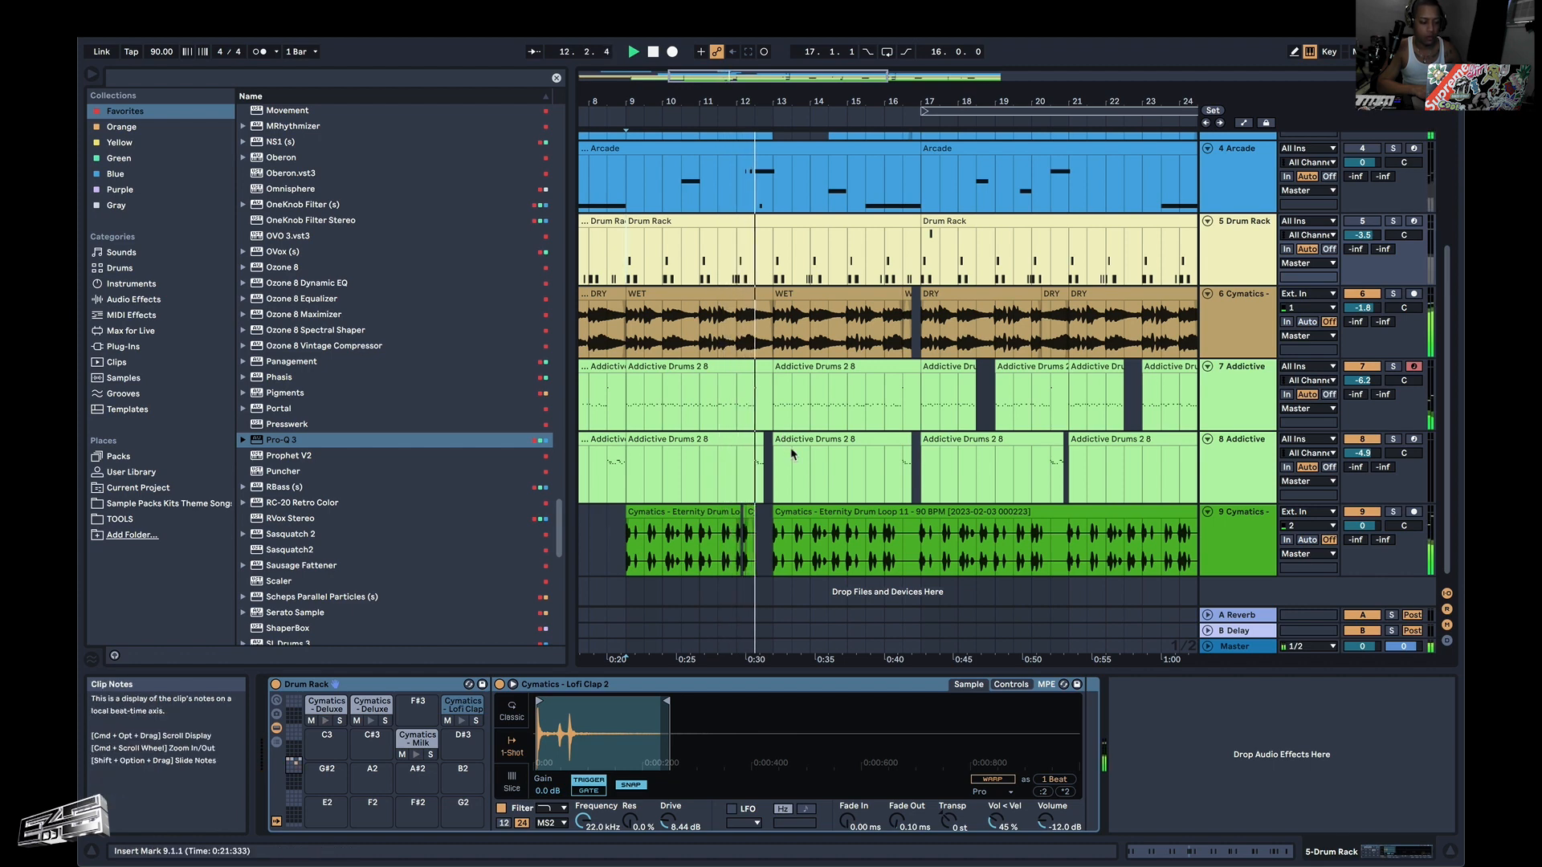
scroll(791, 454, up, 4)
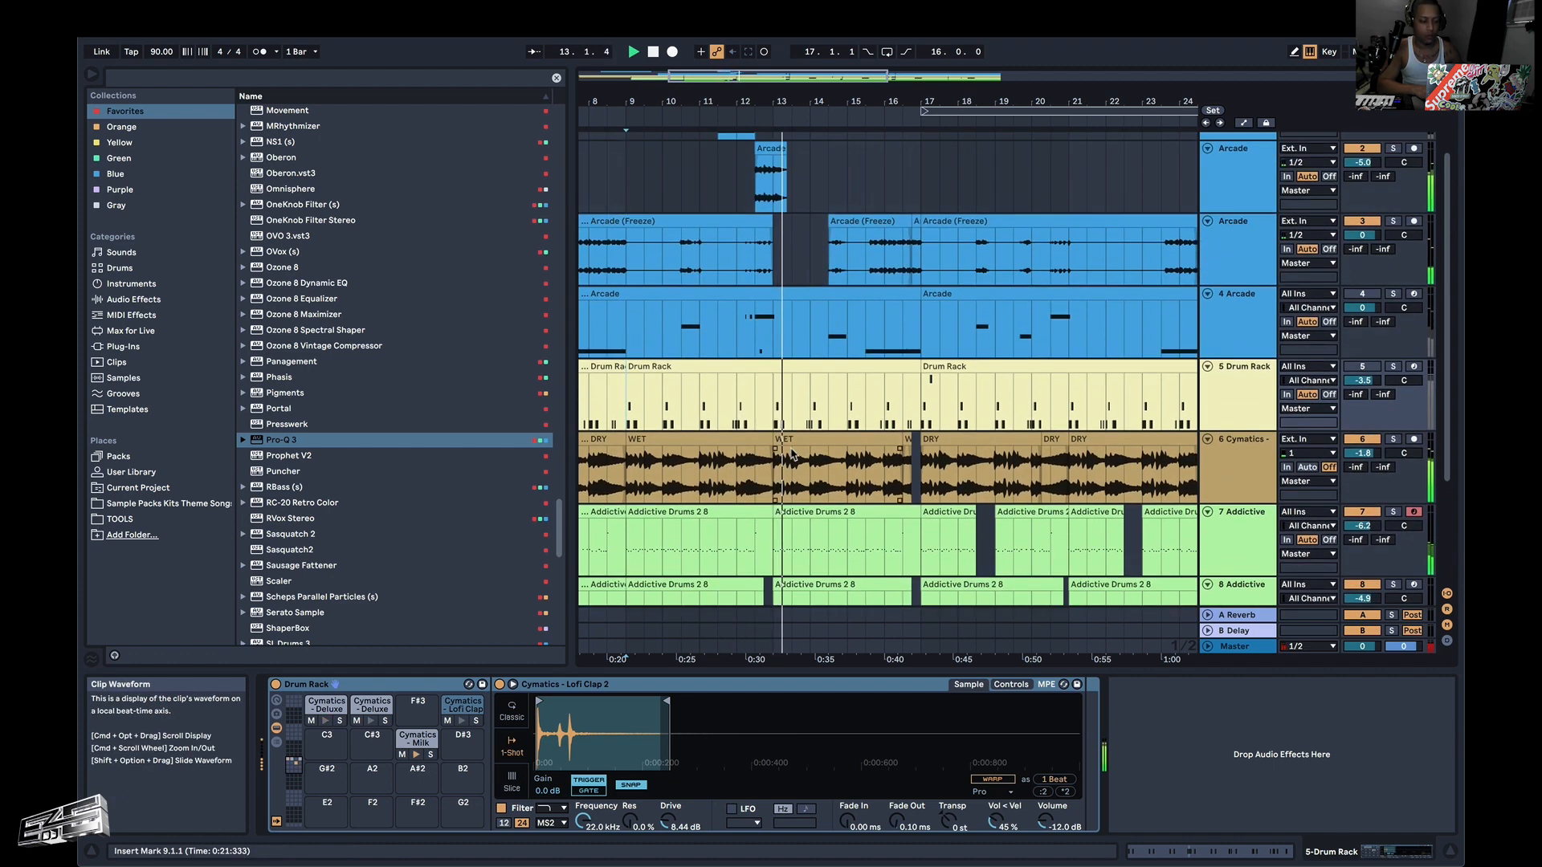
scroll(791, 454, up, 2)
click(765, 216)
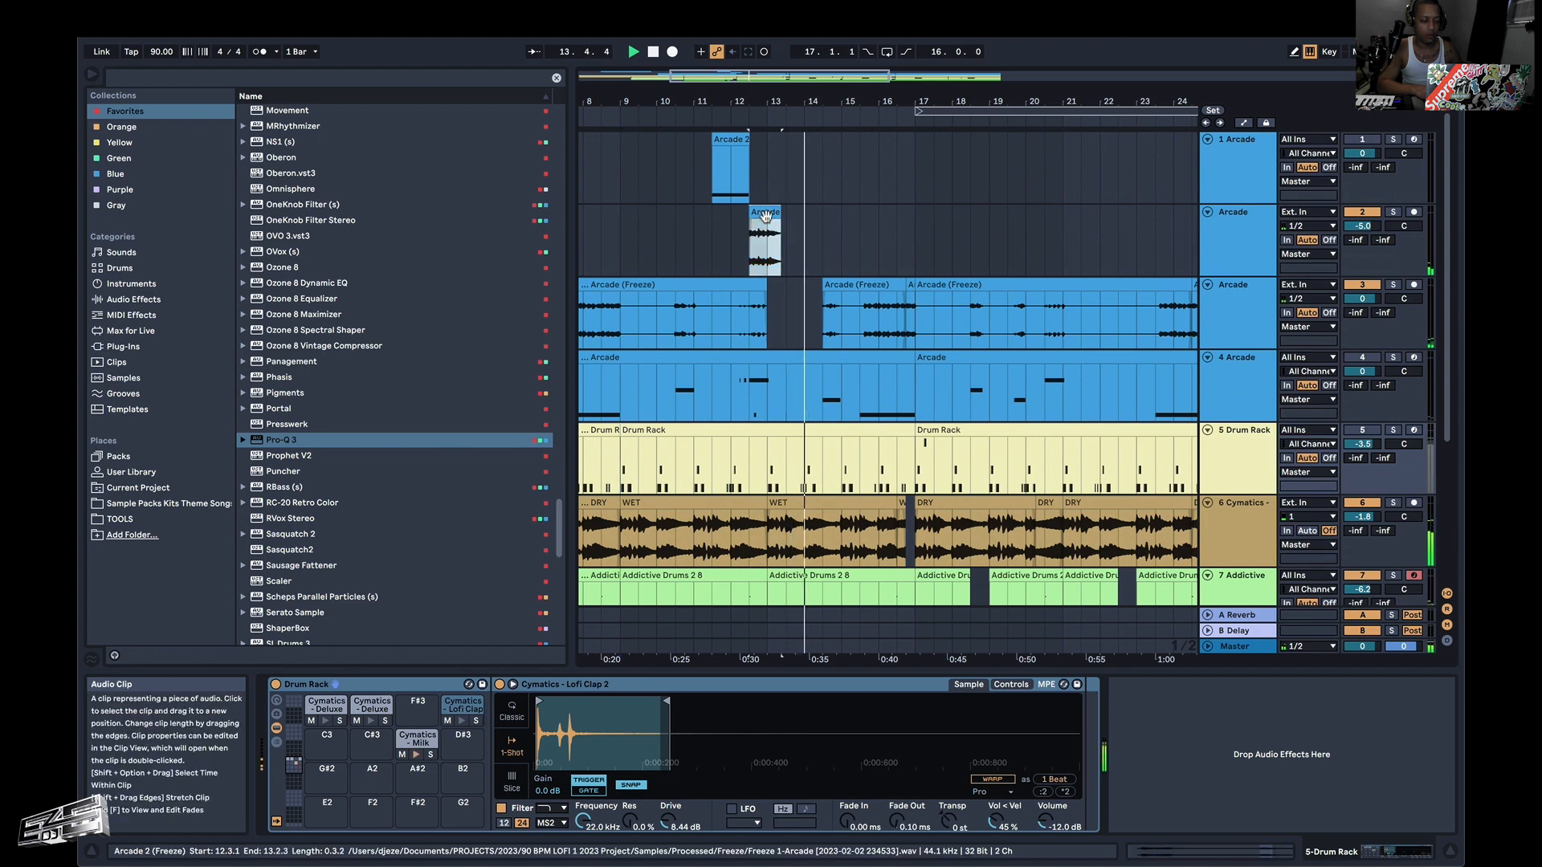
click(1363, 225)
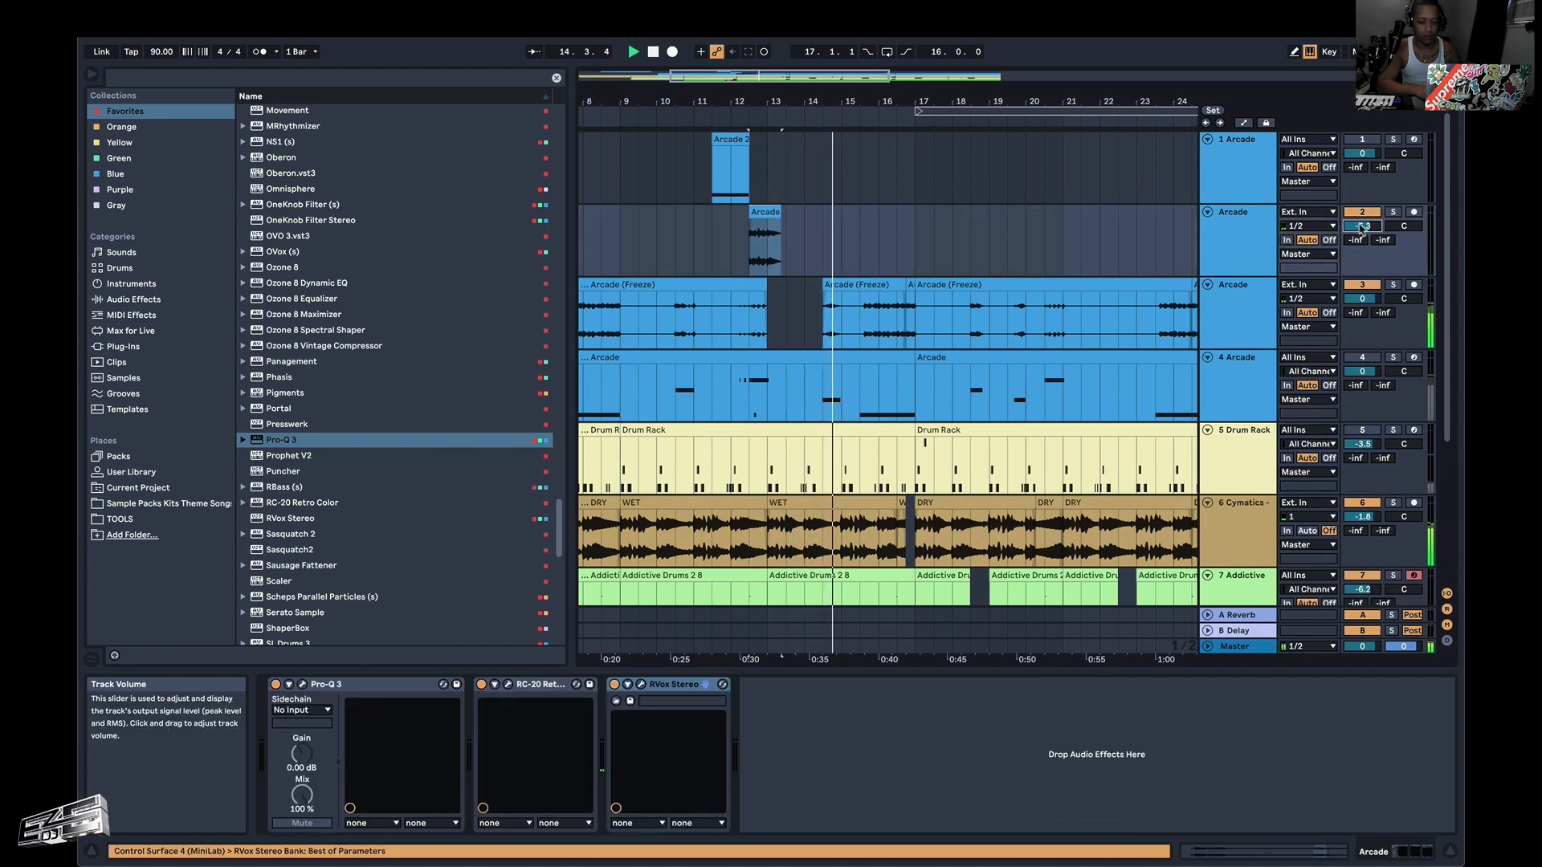
Trim the start of the track 7 Addictive Drums clip at bar 17 to 18.1.1, and replay from 17.1.1.
scroll(945, 391, down, 5)
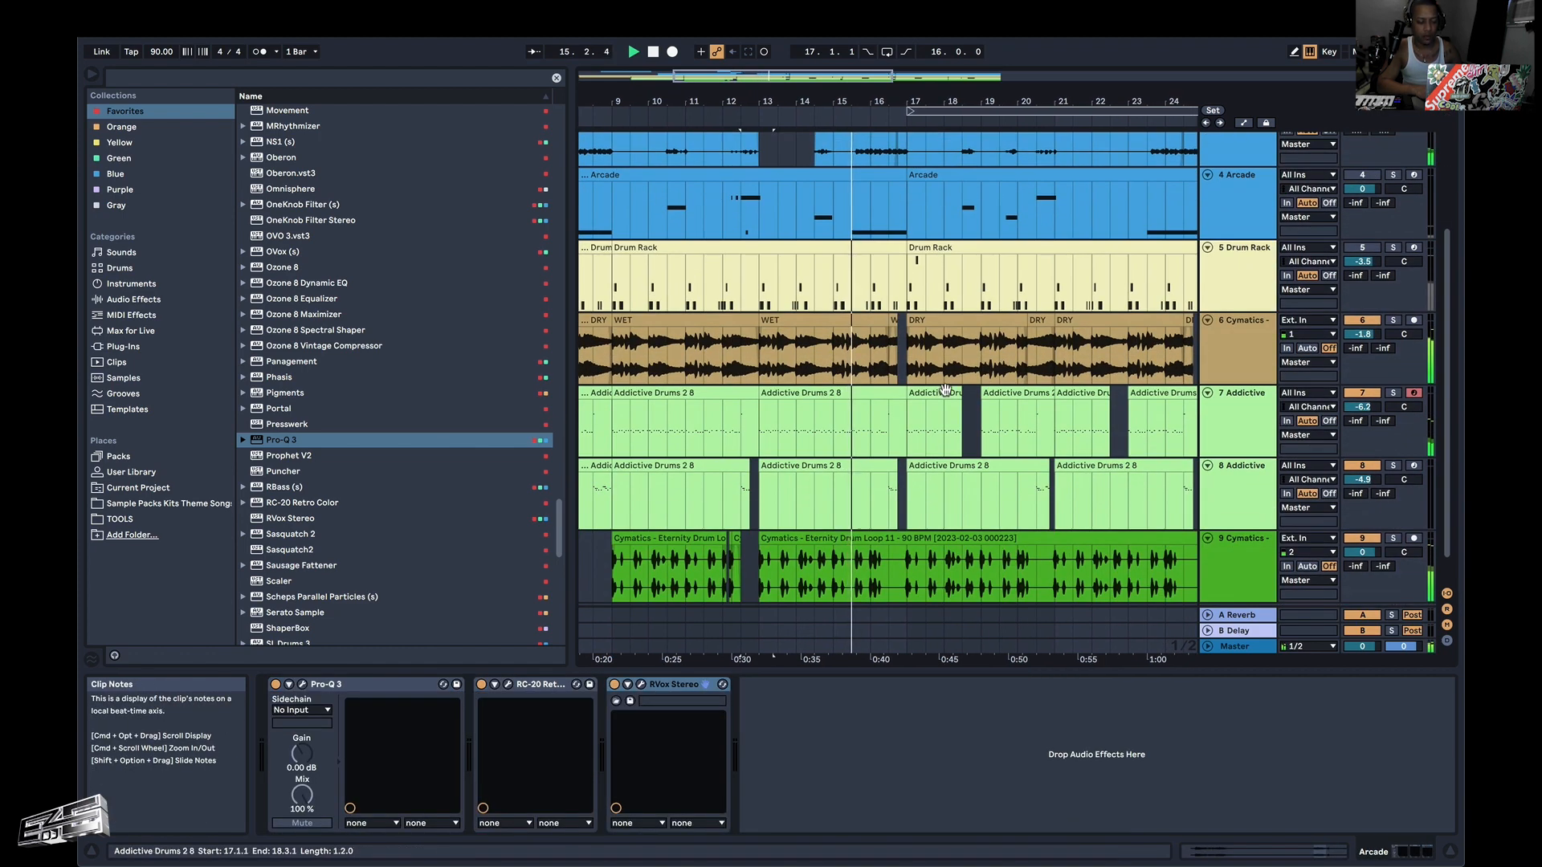
scroll(945, 391, down, 1)
scroll(922, 498, up, 1)
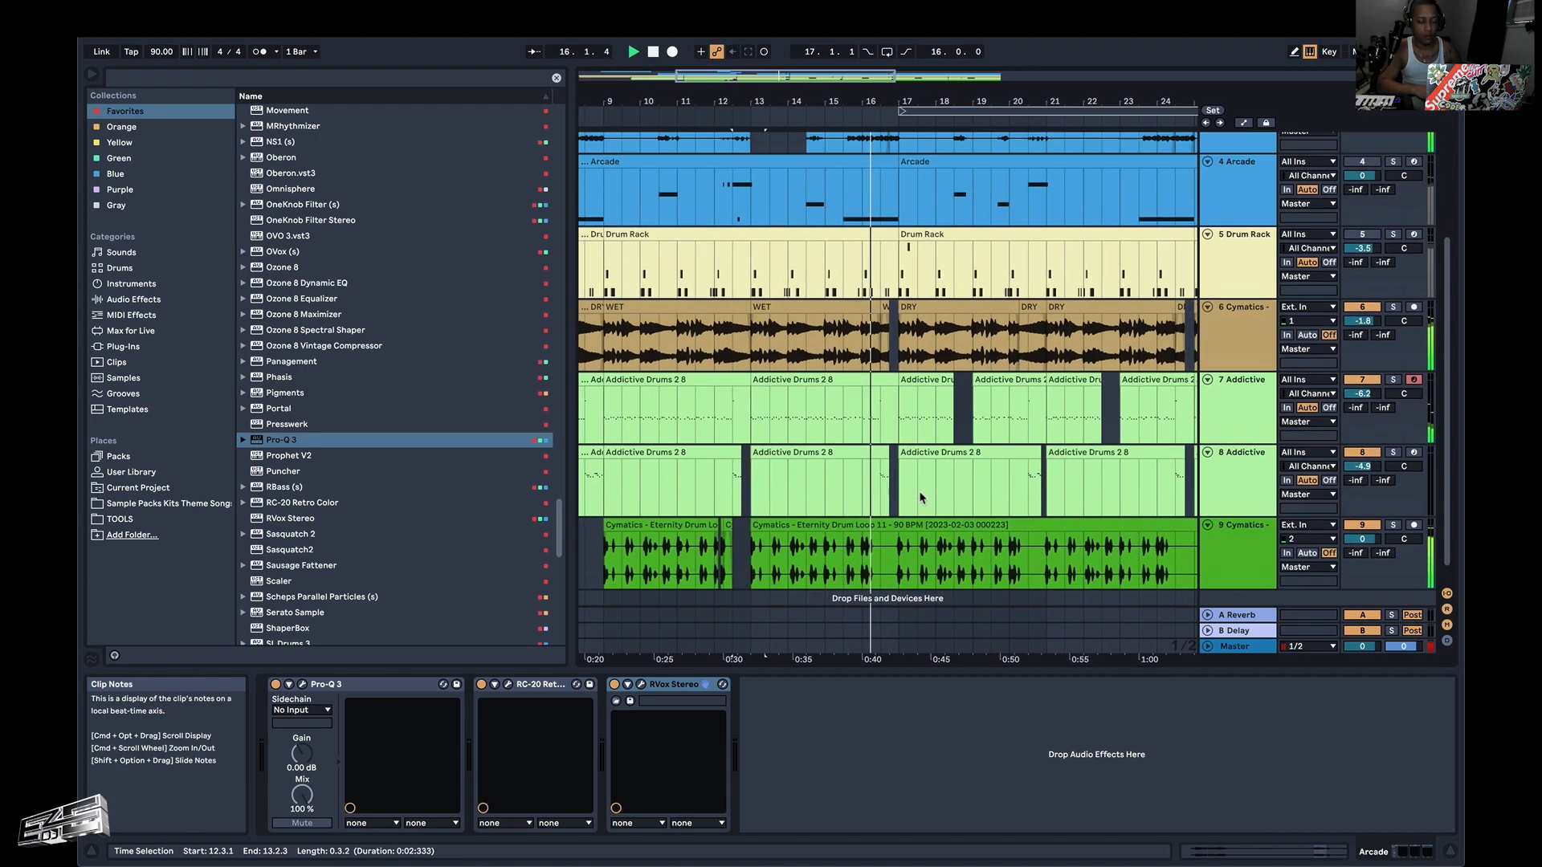
scroll(922, 499, up, 2)
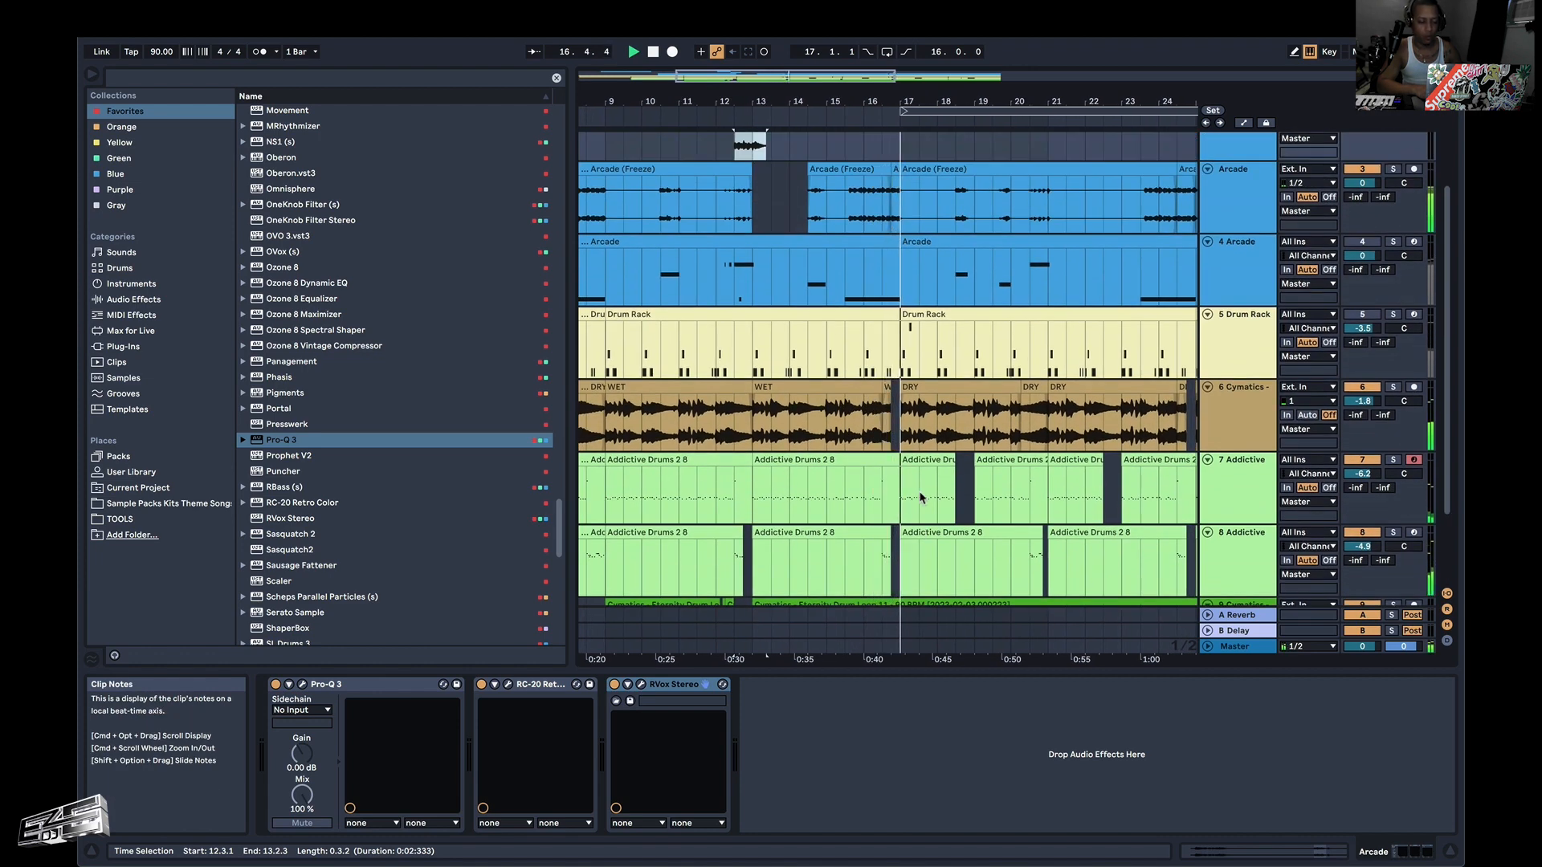
scroll(920, 499, down, 3)
scroll(921, 499, down, 2)
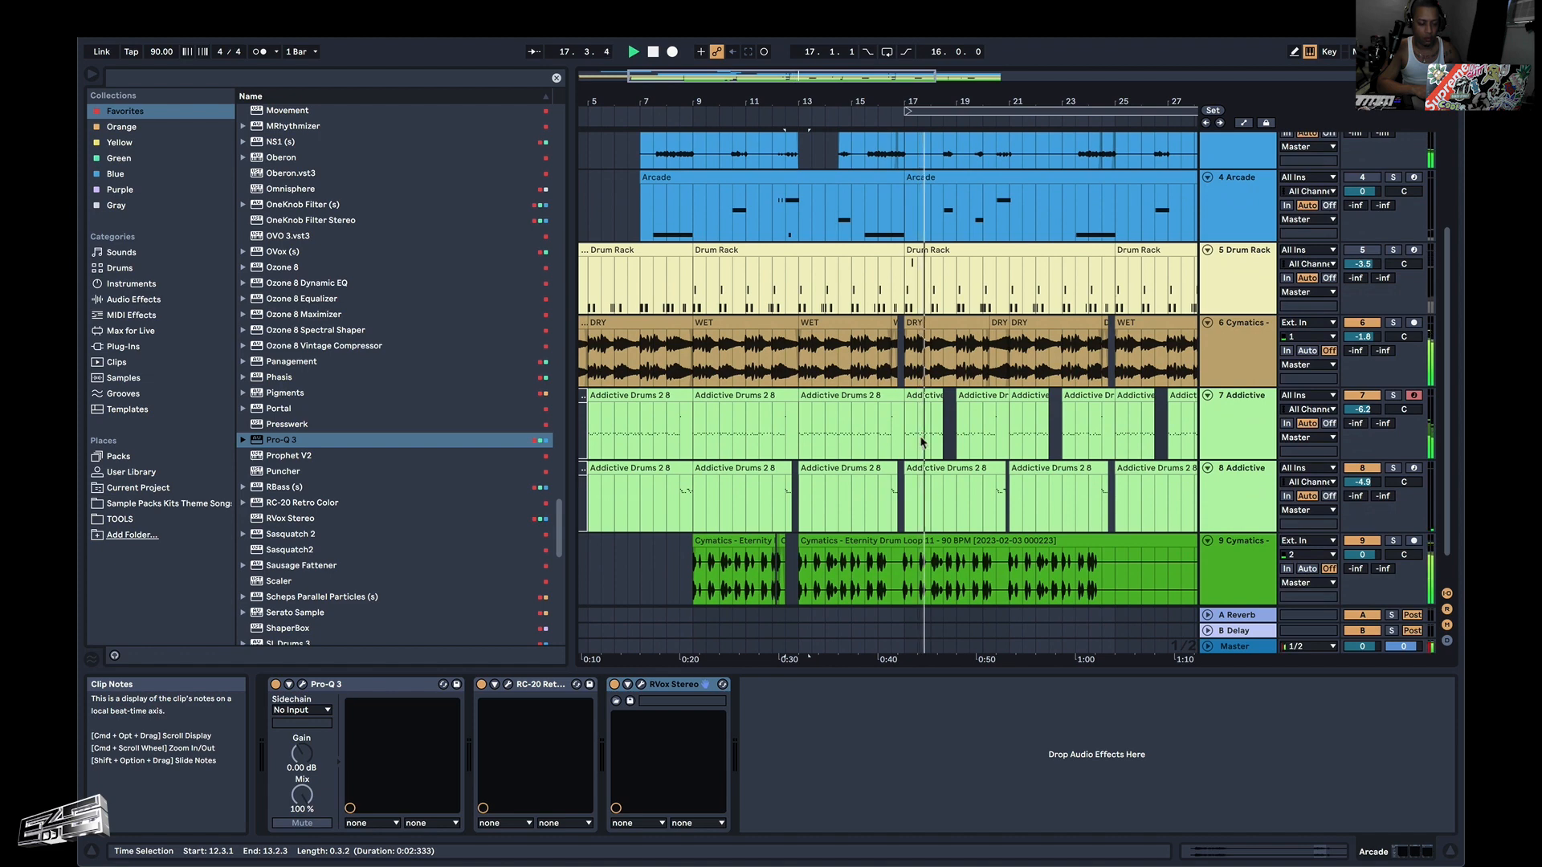
scroll(922, 441, up, 2)
scroll(908, 482, up, 3)
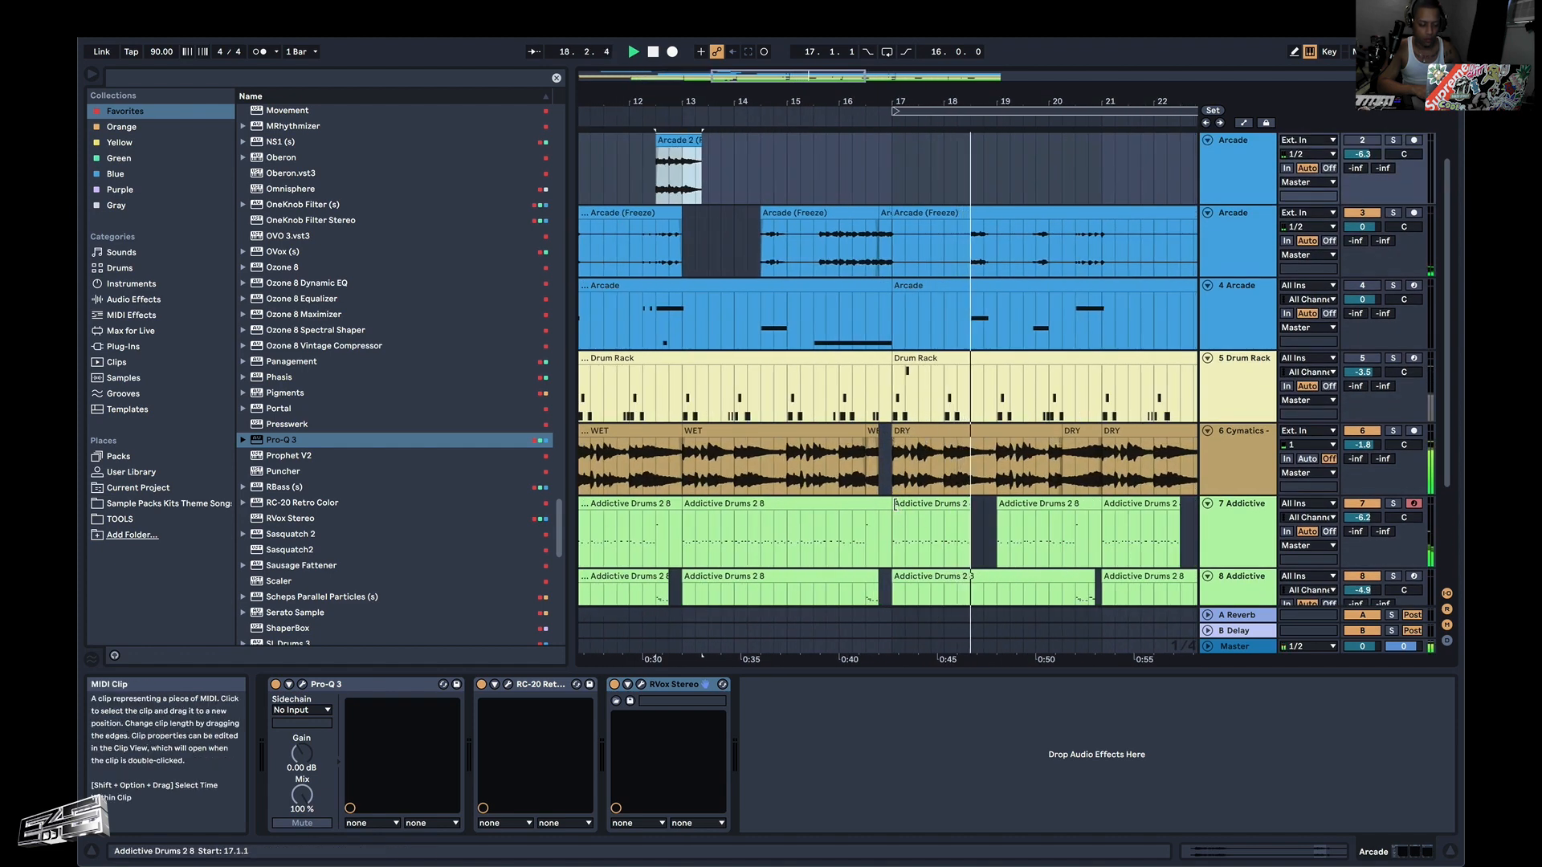
drag(895, 504, 945, 509)
click(920, 508)
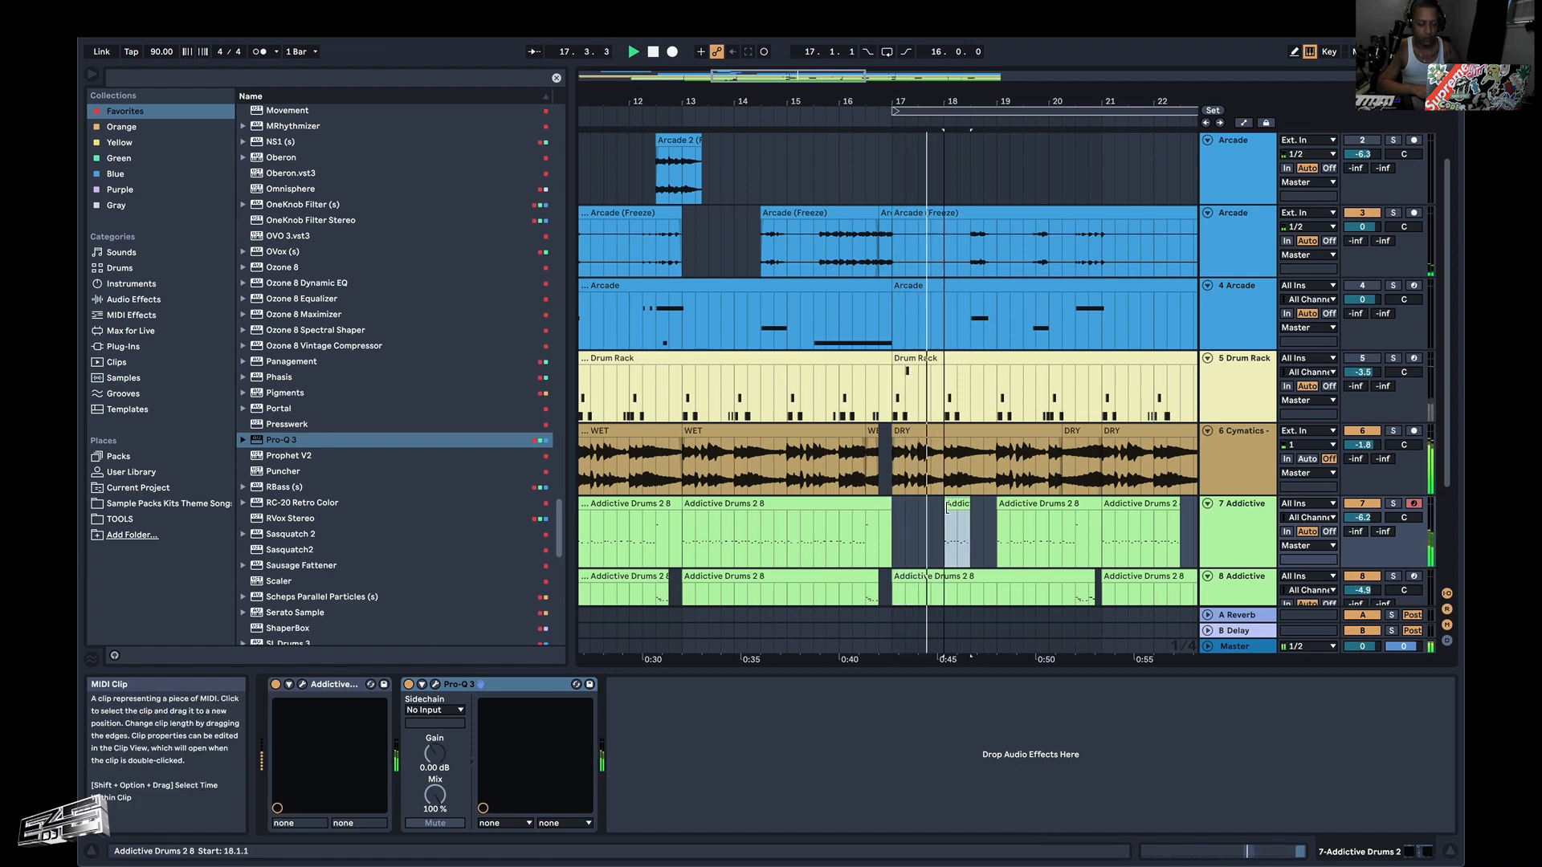
click(895, 527)
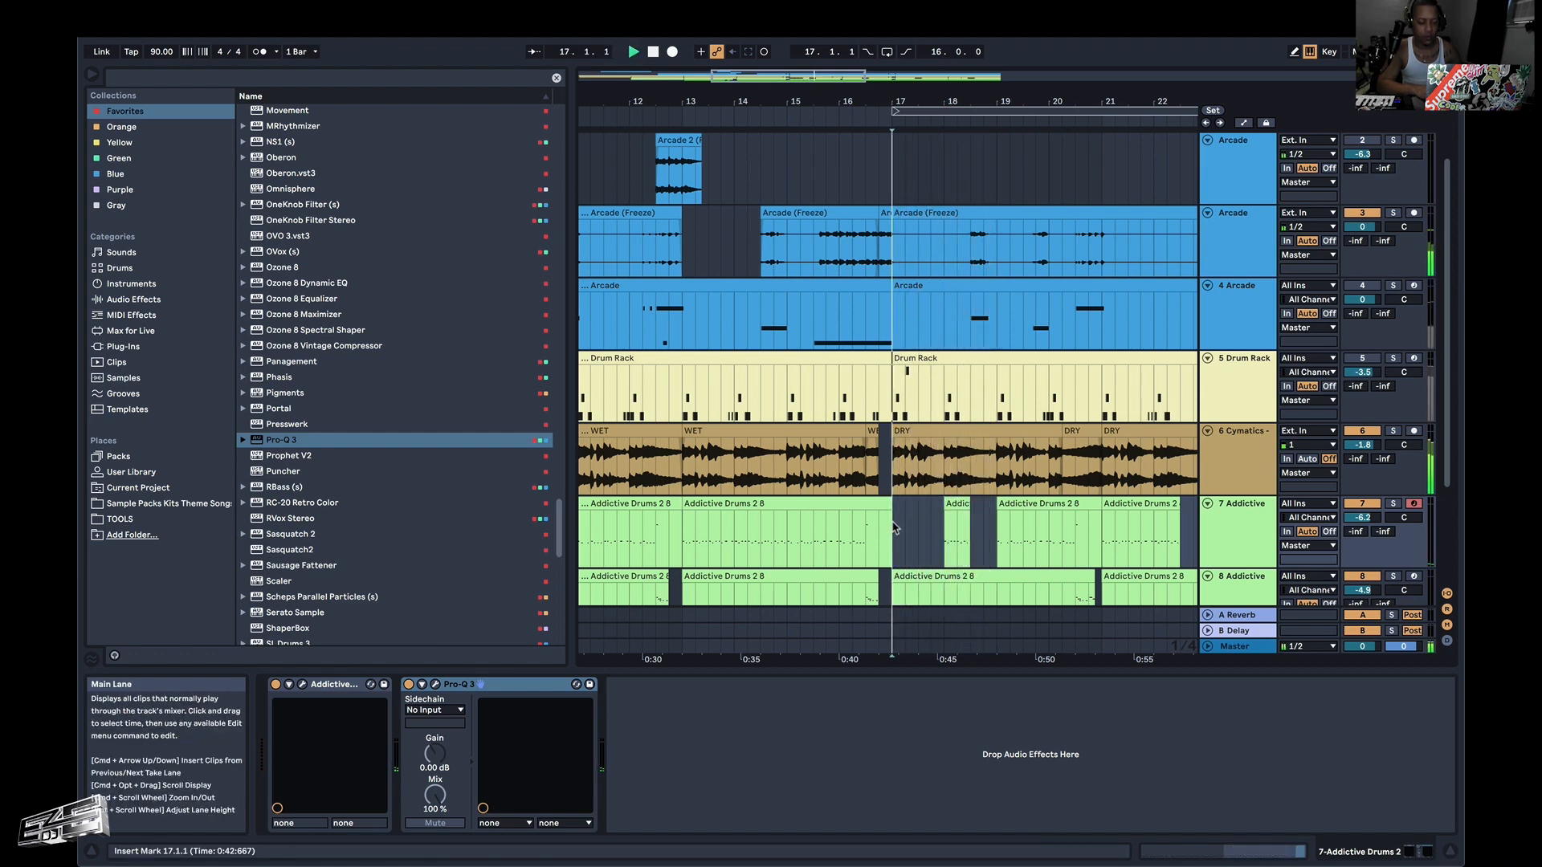
Split the Cymatics drum loop on track 9 at 17.2.1, trim the second part's start to 18.1.1, and replay from 17.1.1.
scroll(894, 527, down, 3)
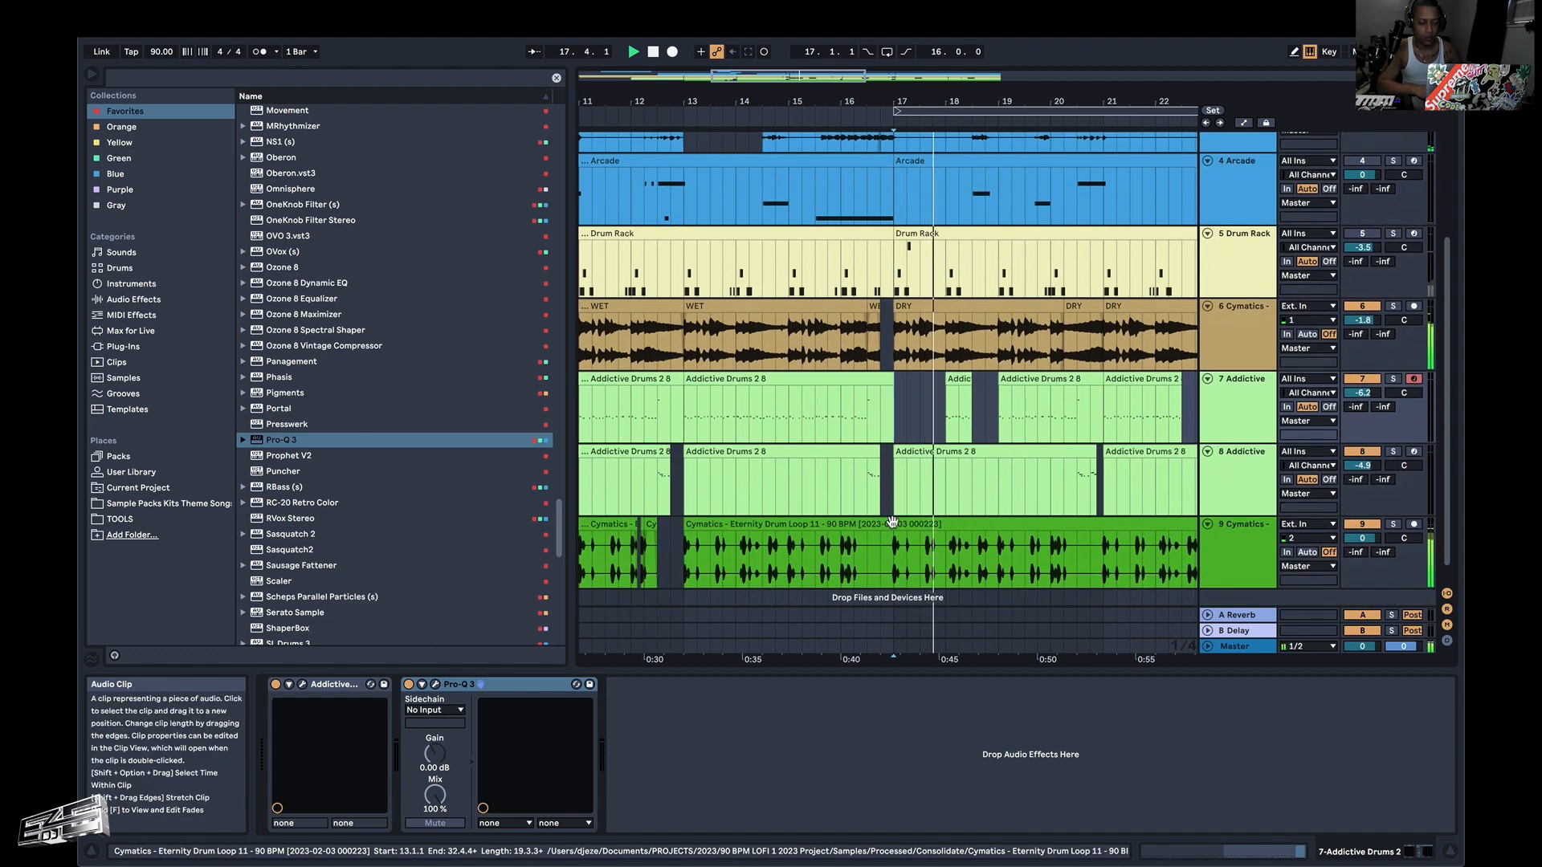
click(898, 535)
click(902, 540)
key(super+e)
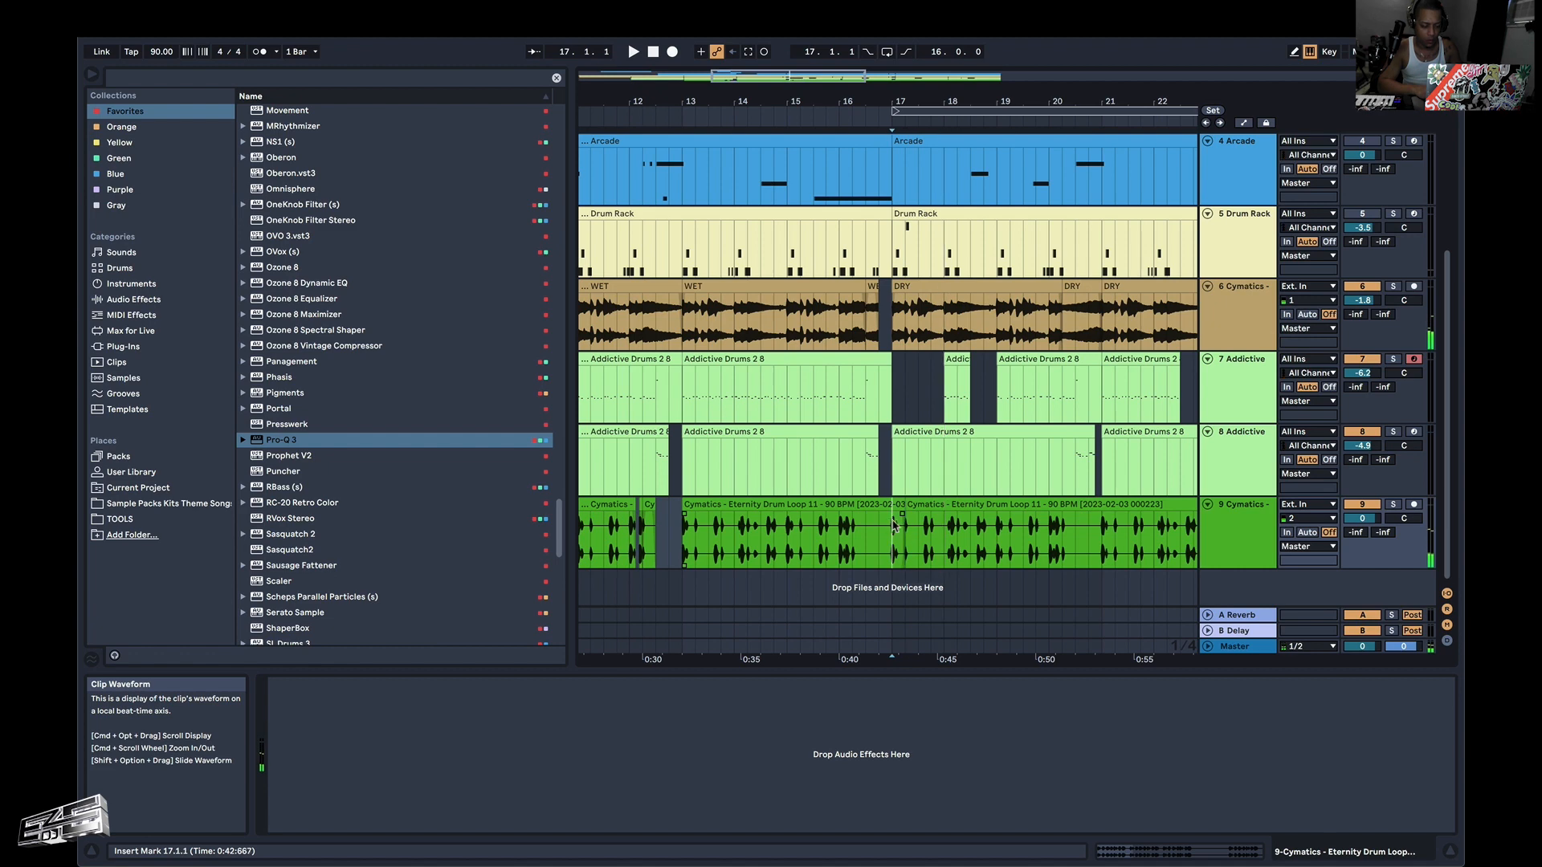
drag(896, 506, 951, 507)
click(896, 536)
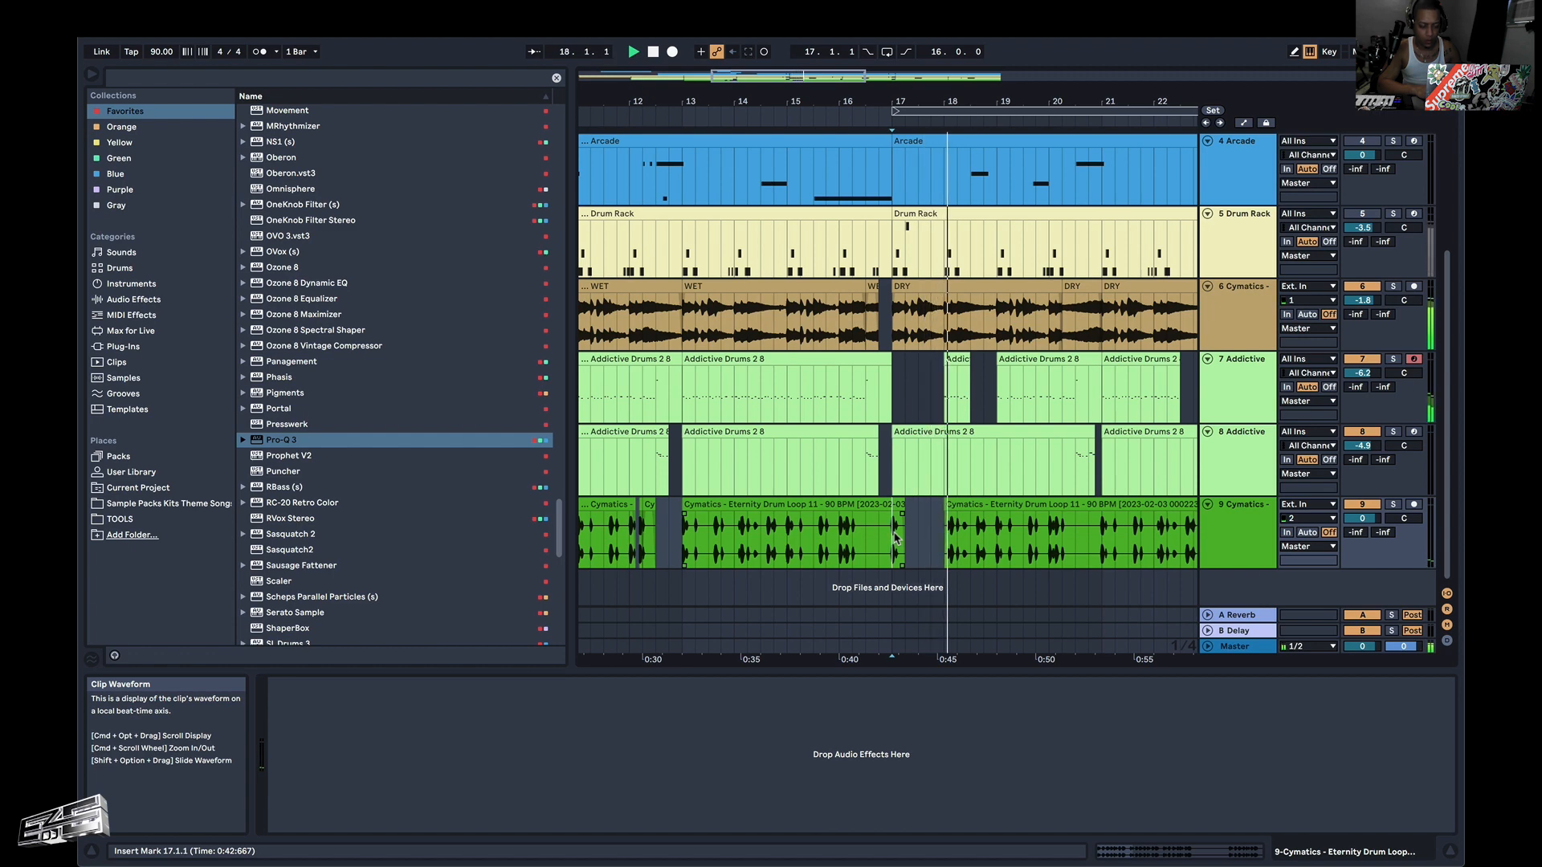
scroll(944, 506, up, 5)
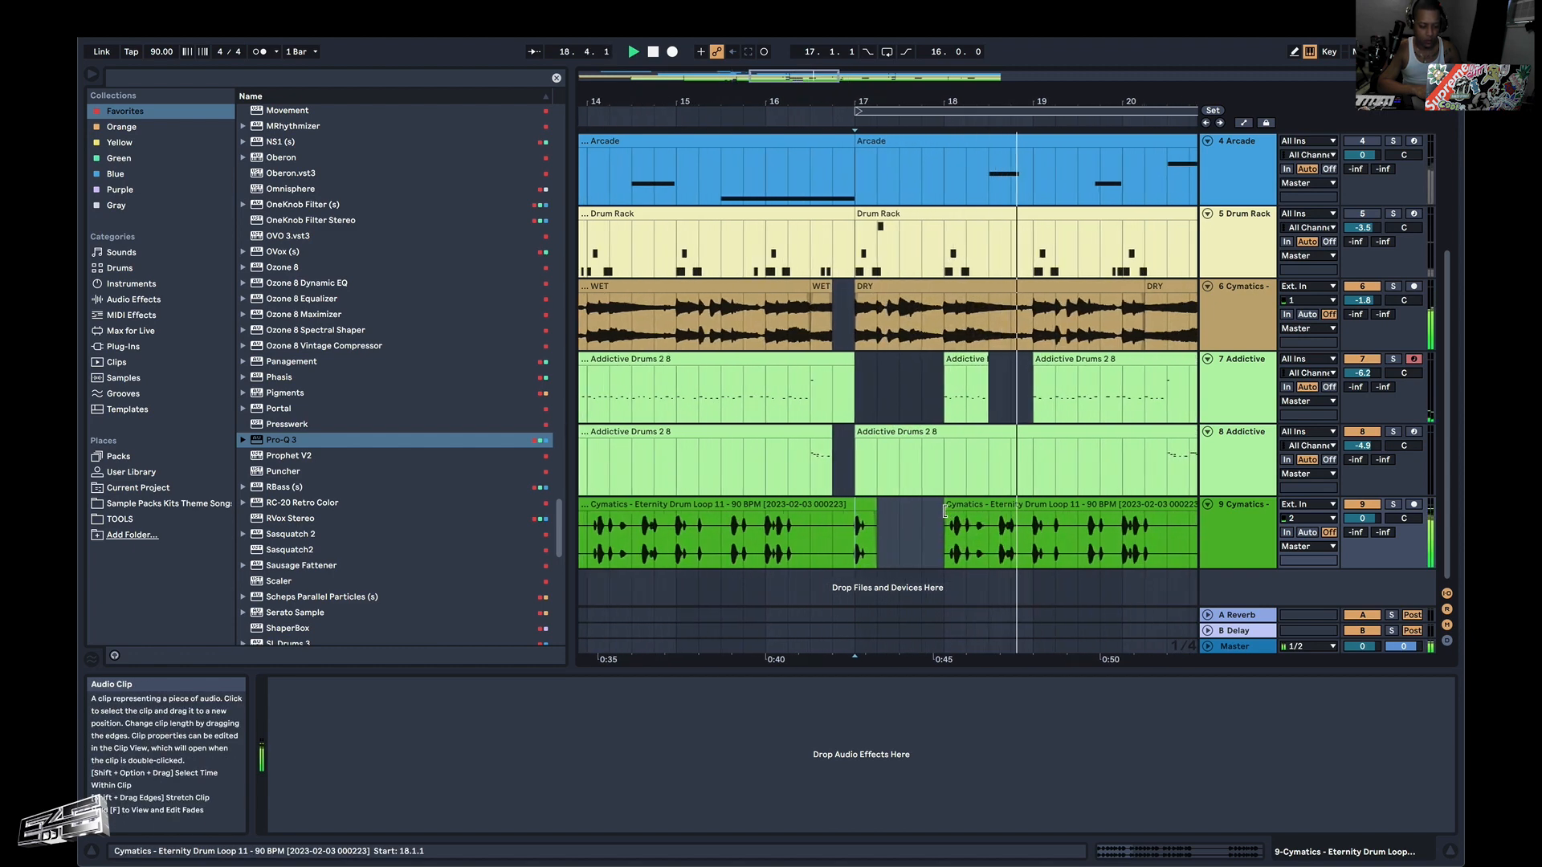
Extend the start of the track 9 drum loop clip after the gap back to 17.4.1, and replay from 17.1.1.
key(space)
key(space)
drag(945, 507, 926, 507)
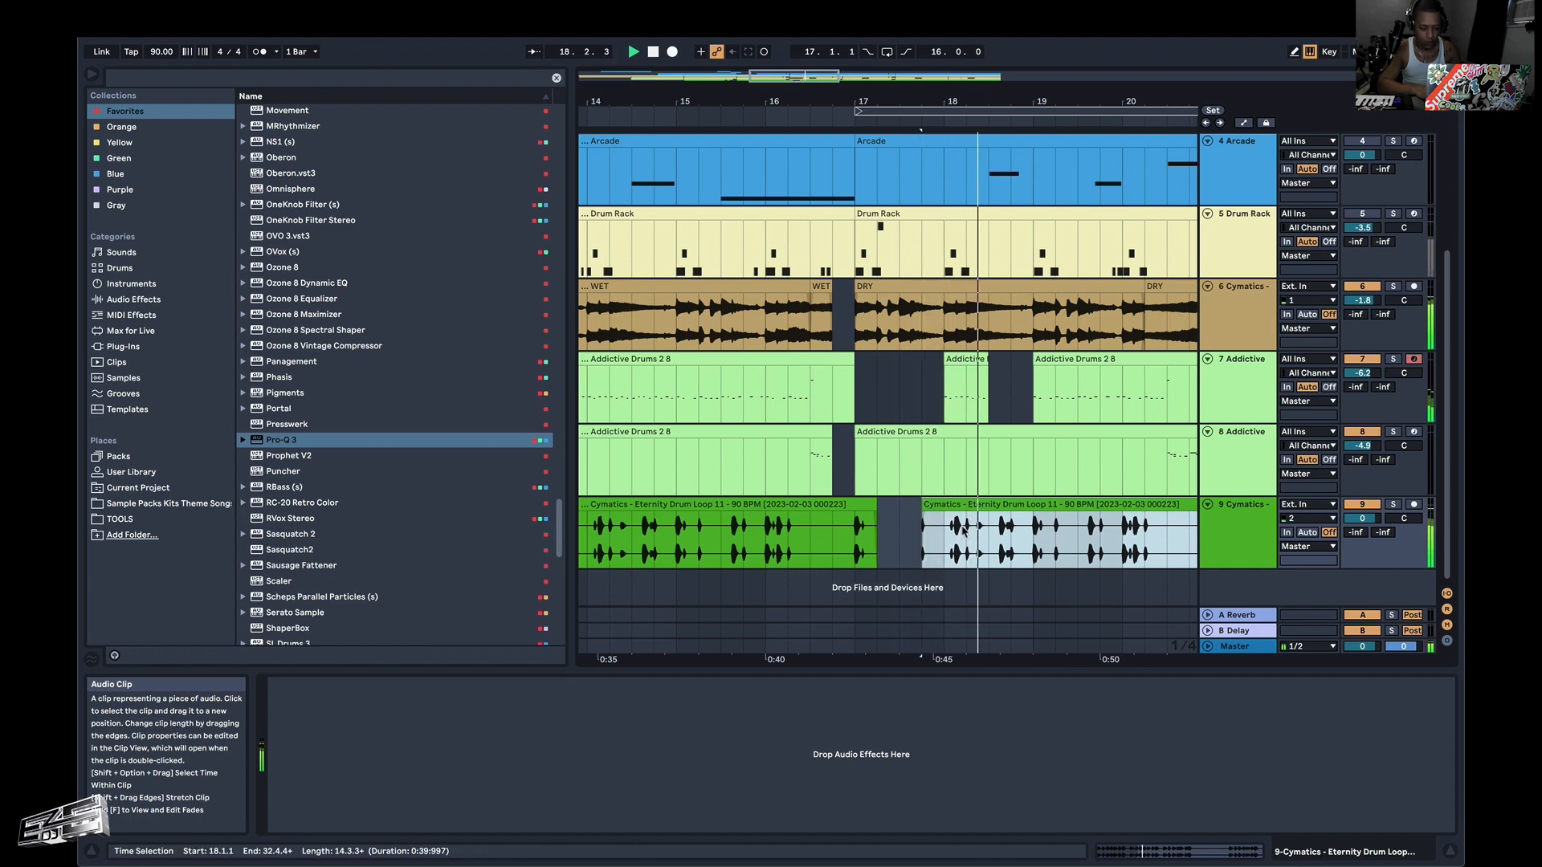
click(860, 544)
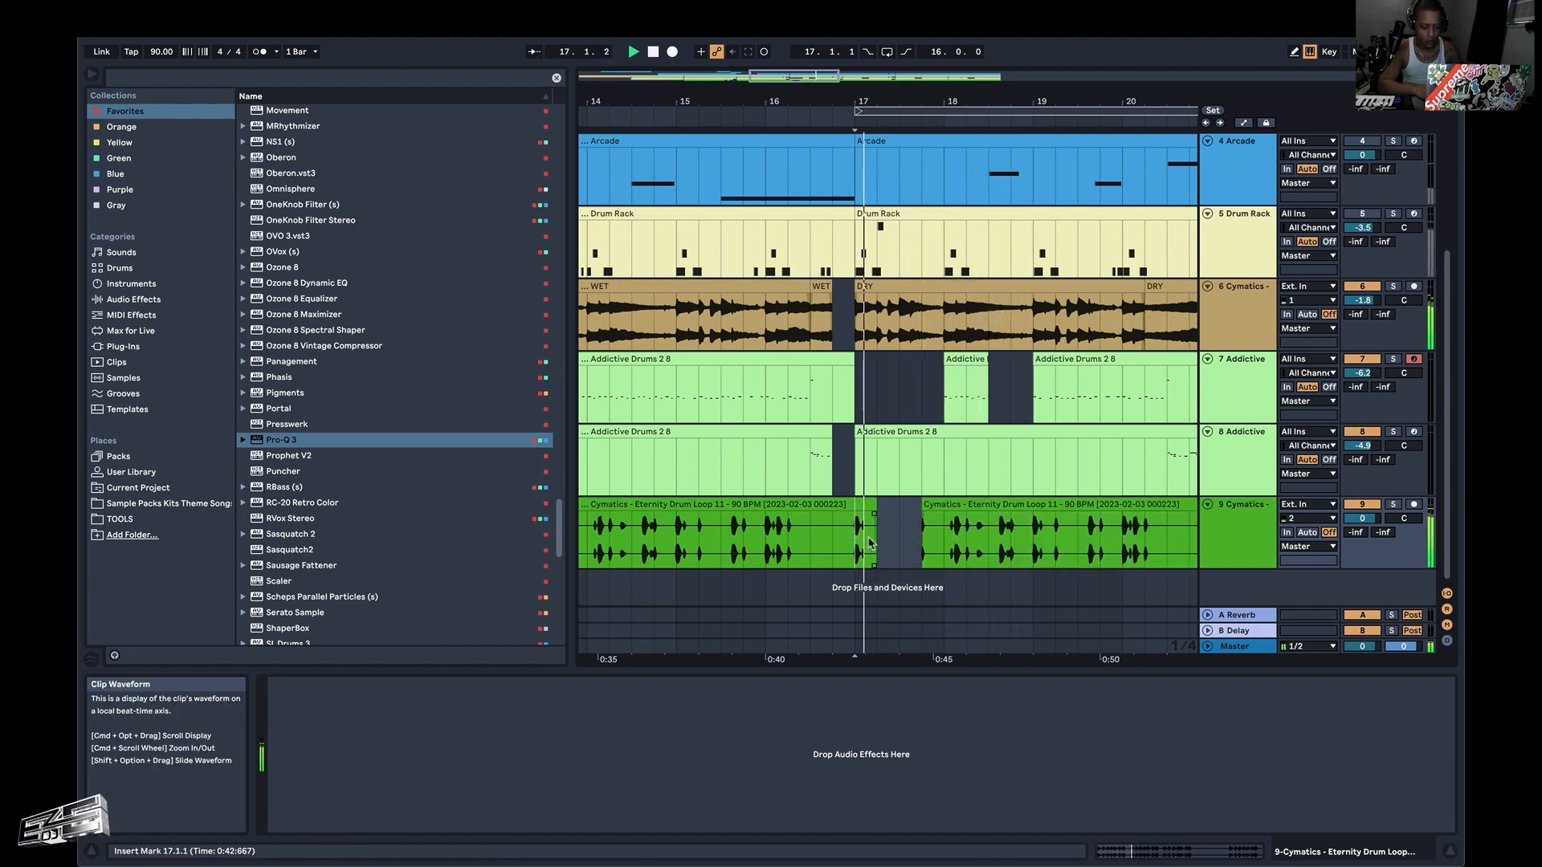
Copy the opening drum hit from 17.1.1 to 17.1.2 on track 9 and paste it at 18.1.1.
drag(870, 544, 877, 544)
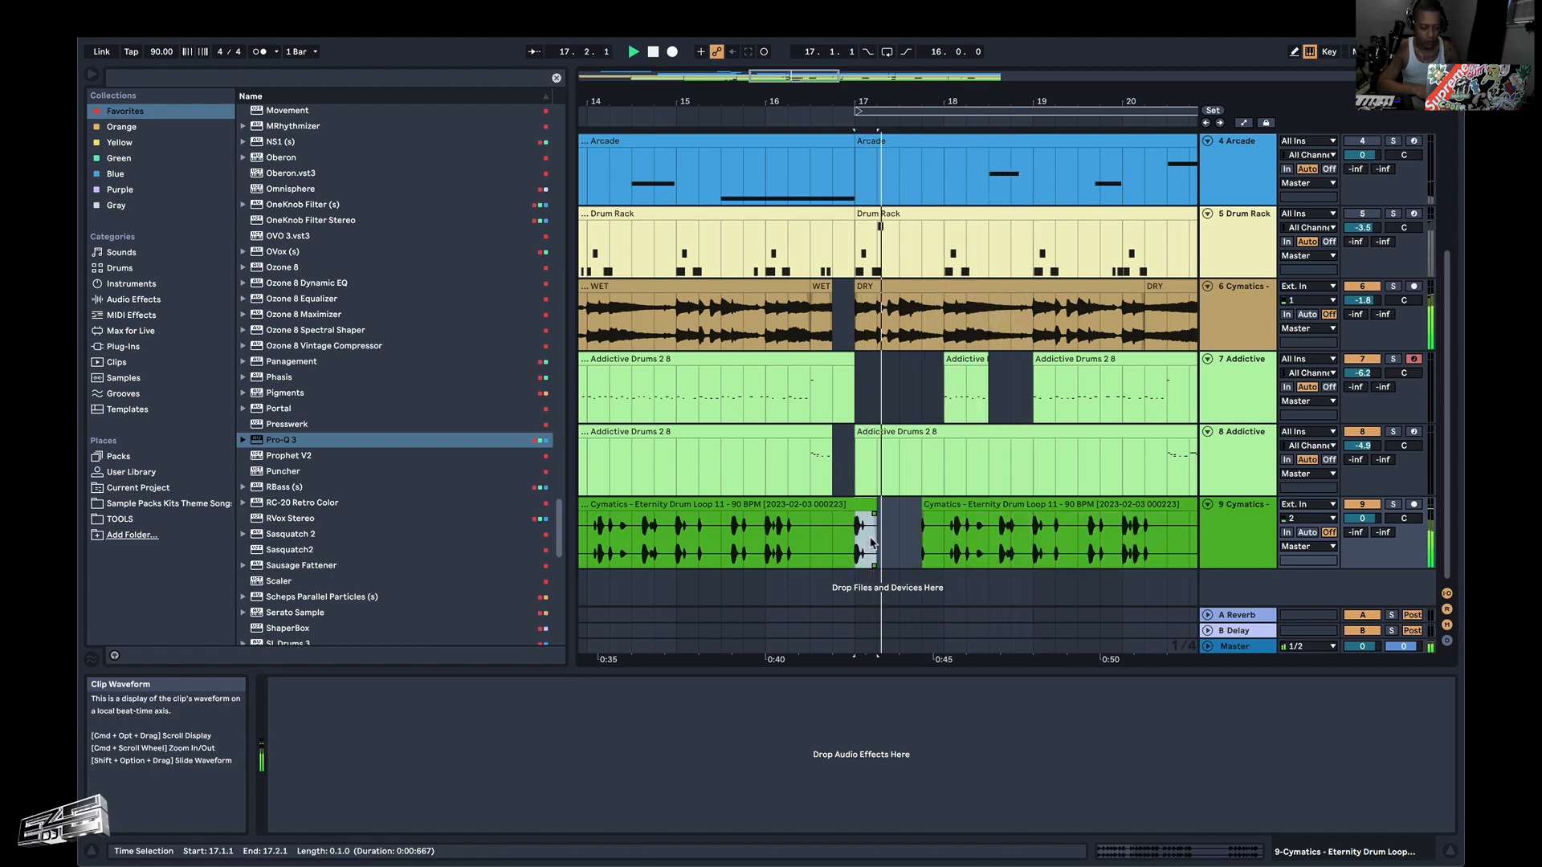
click(946, 554)
scroll(881, 551, up, 10)
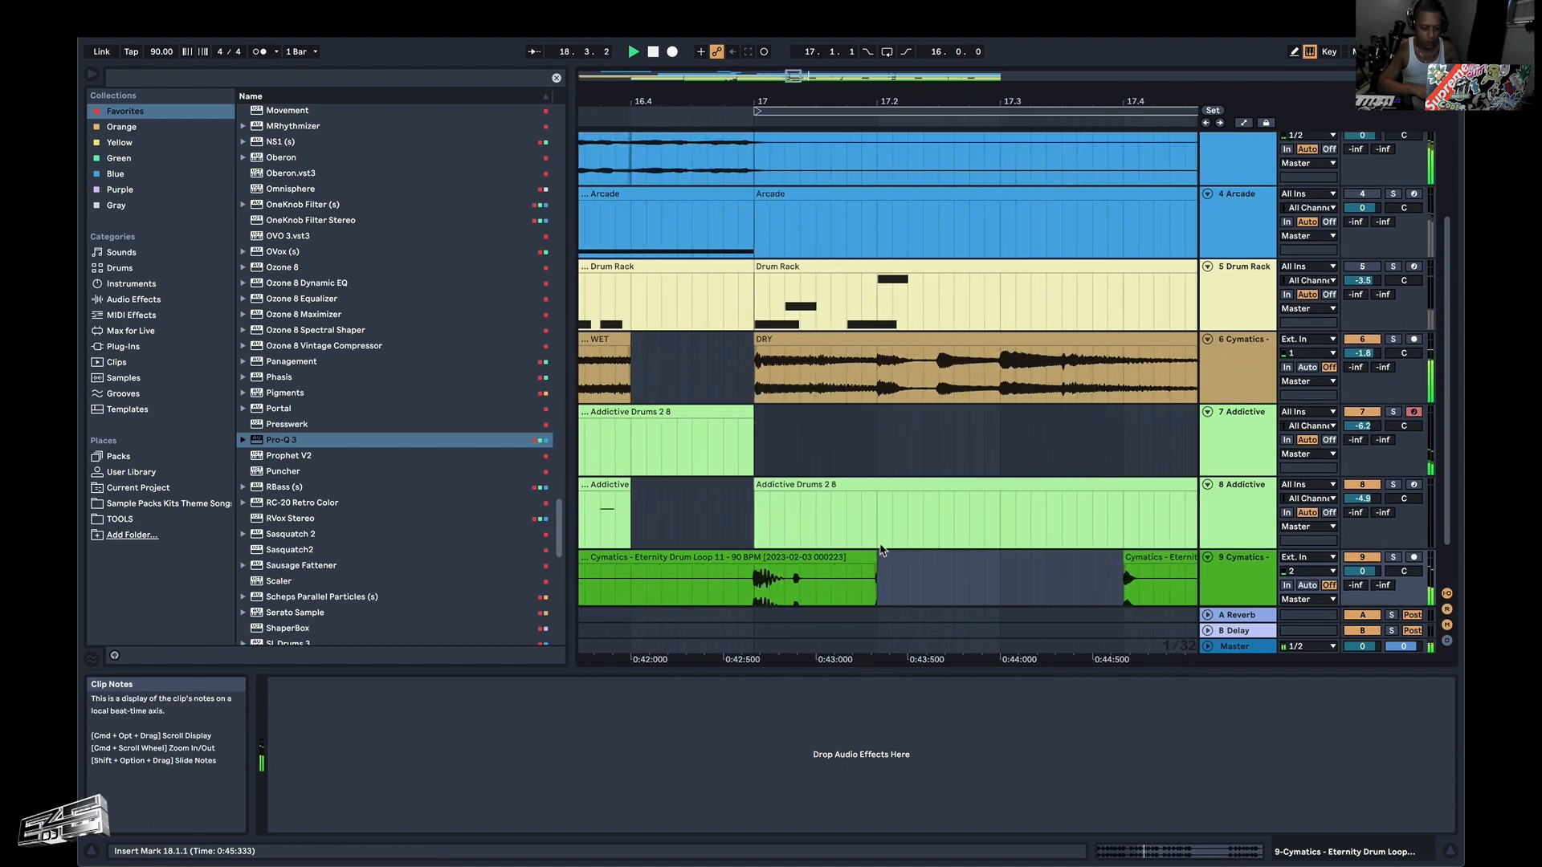
scroll(881, 551, down, 3)
drag(799, 546, 828, 555)
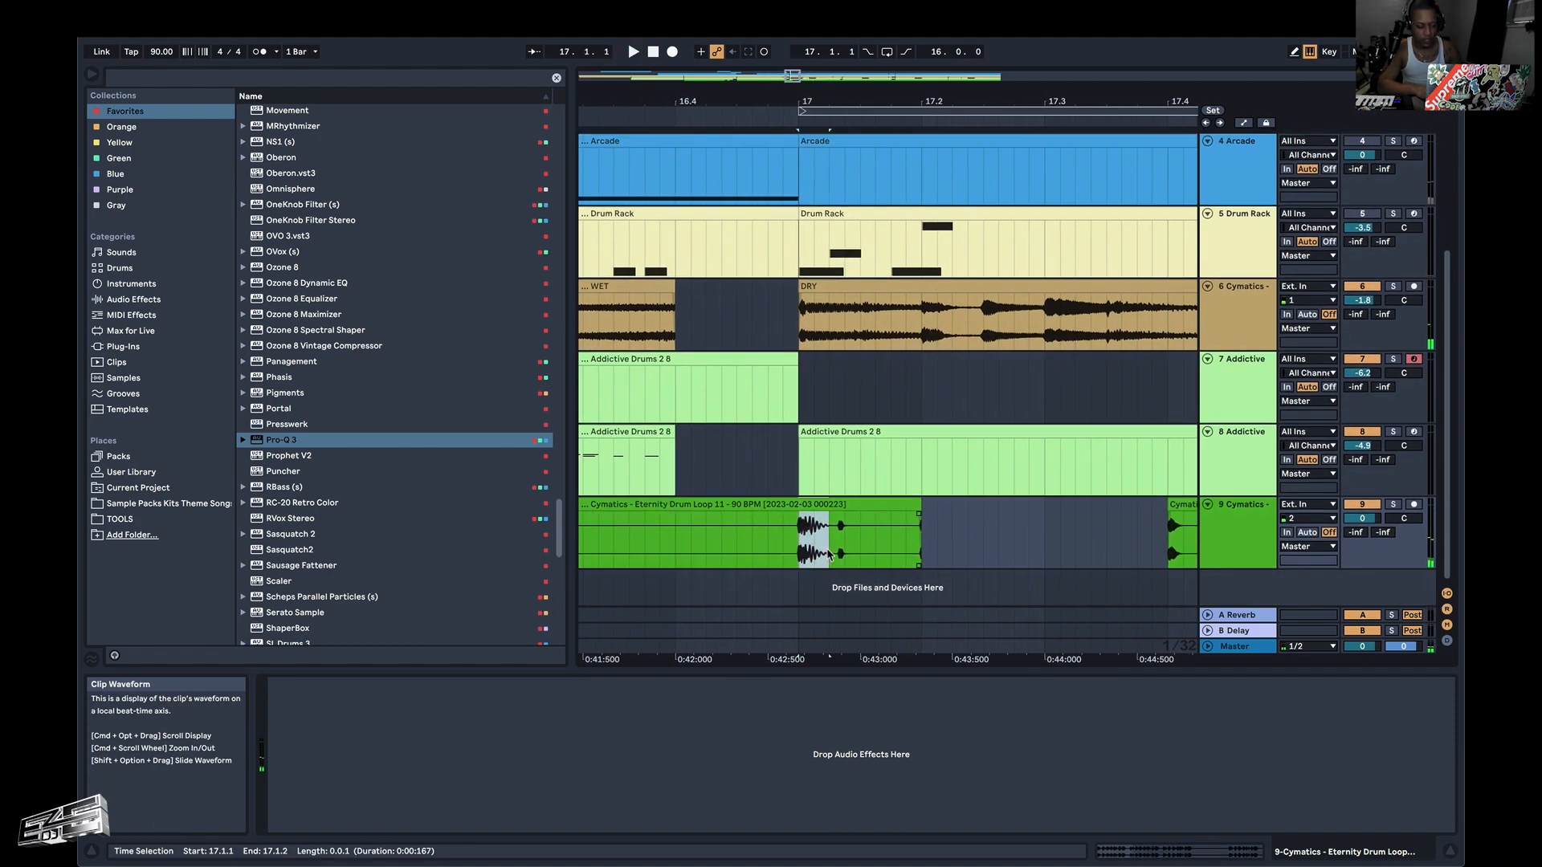
scroll(803, 550, right, 5)
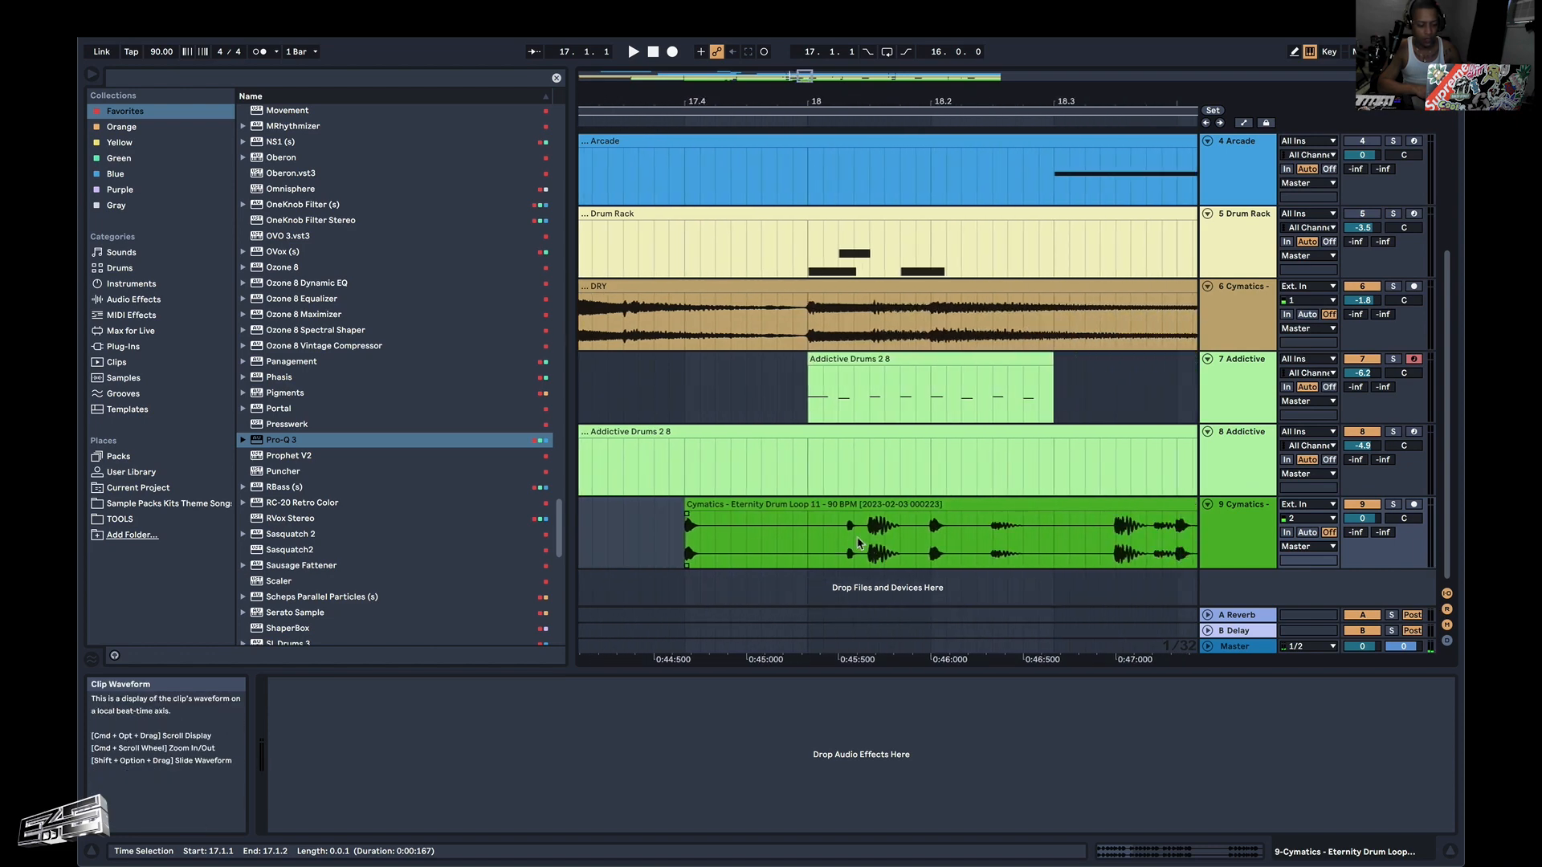
click(808, 541)
key(super+v)
scroll(808, 540, down, 4)
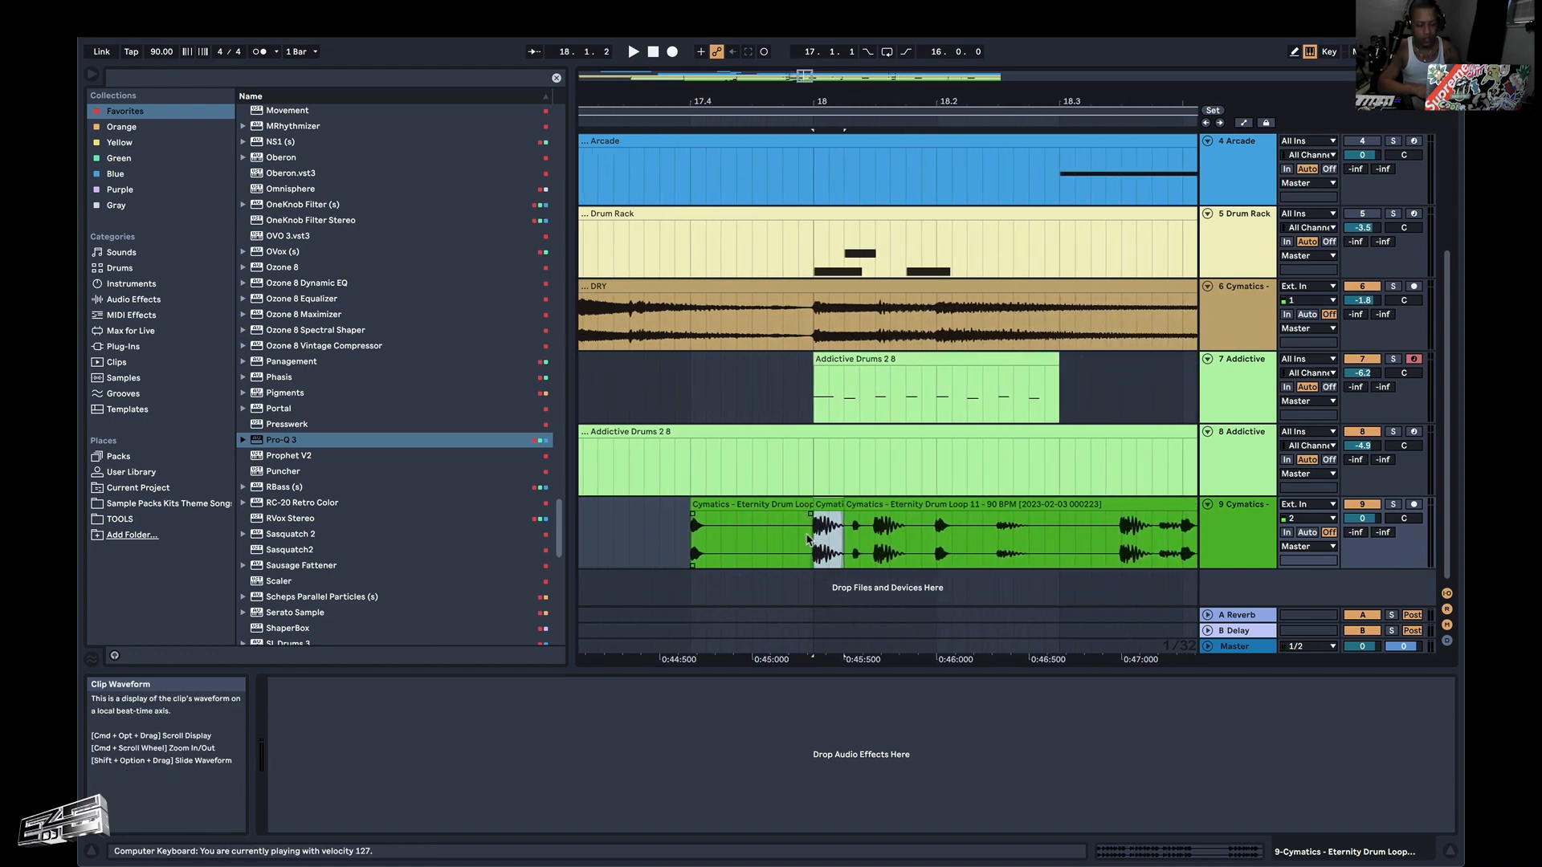
Play the arrangement from 17.1.1 and again from 25.1.1 to check the edited drum loop on track 9.
click(705, 548)
key(space)
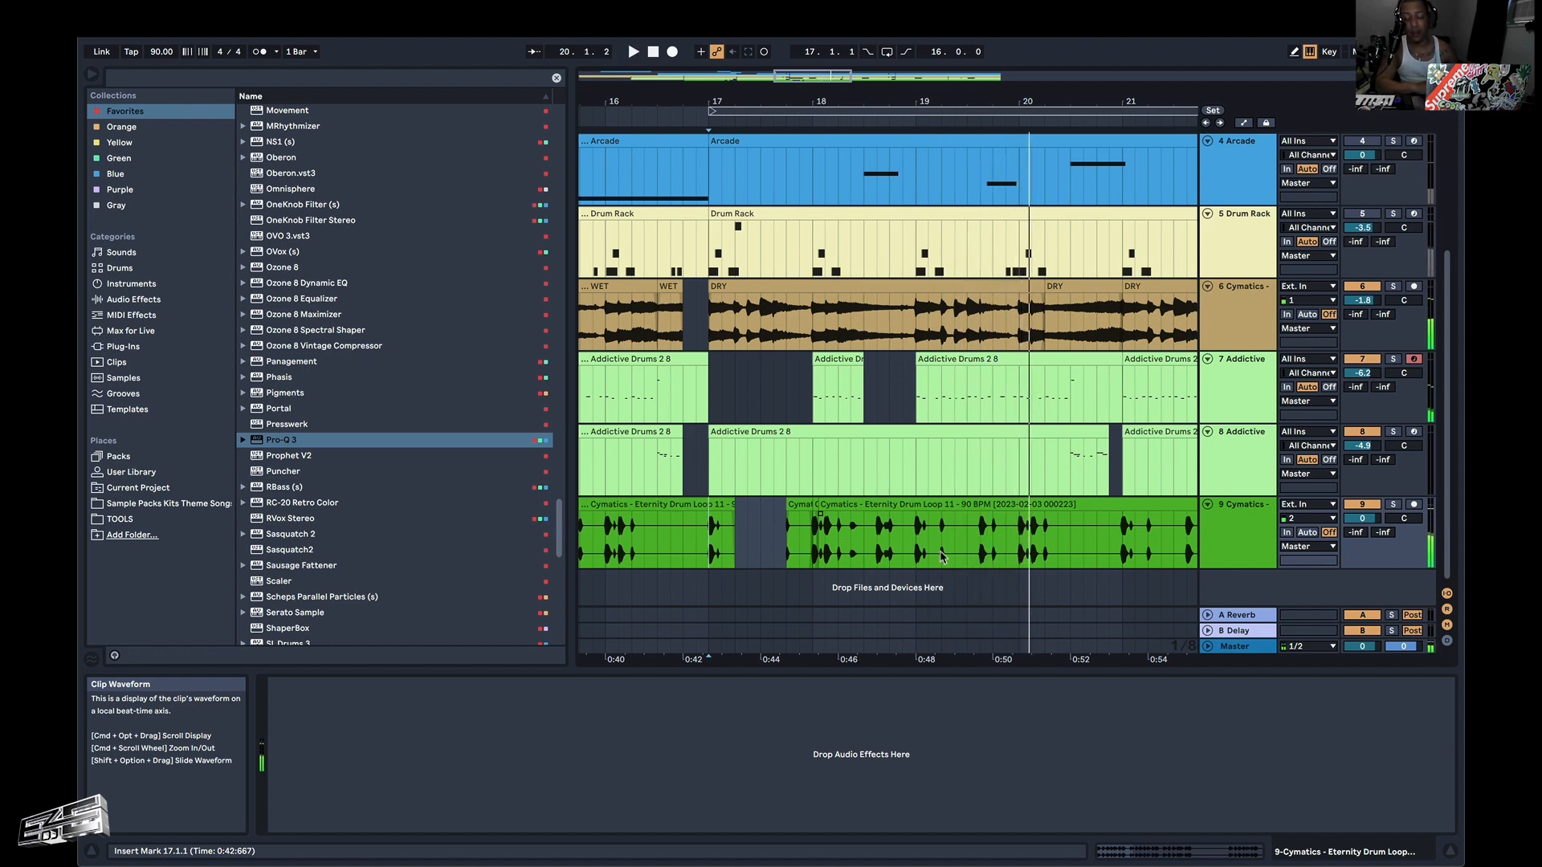
key(space)
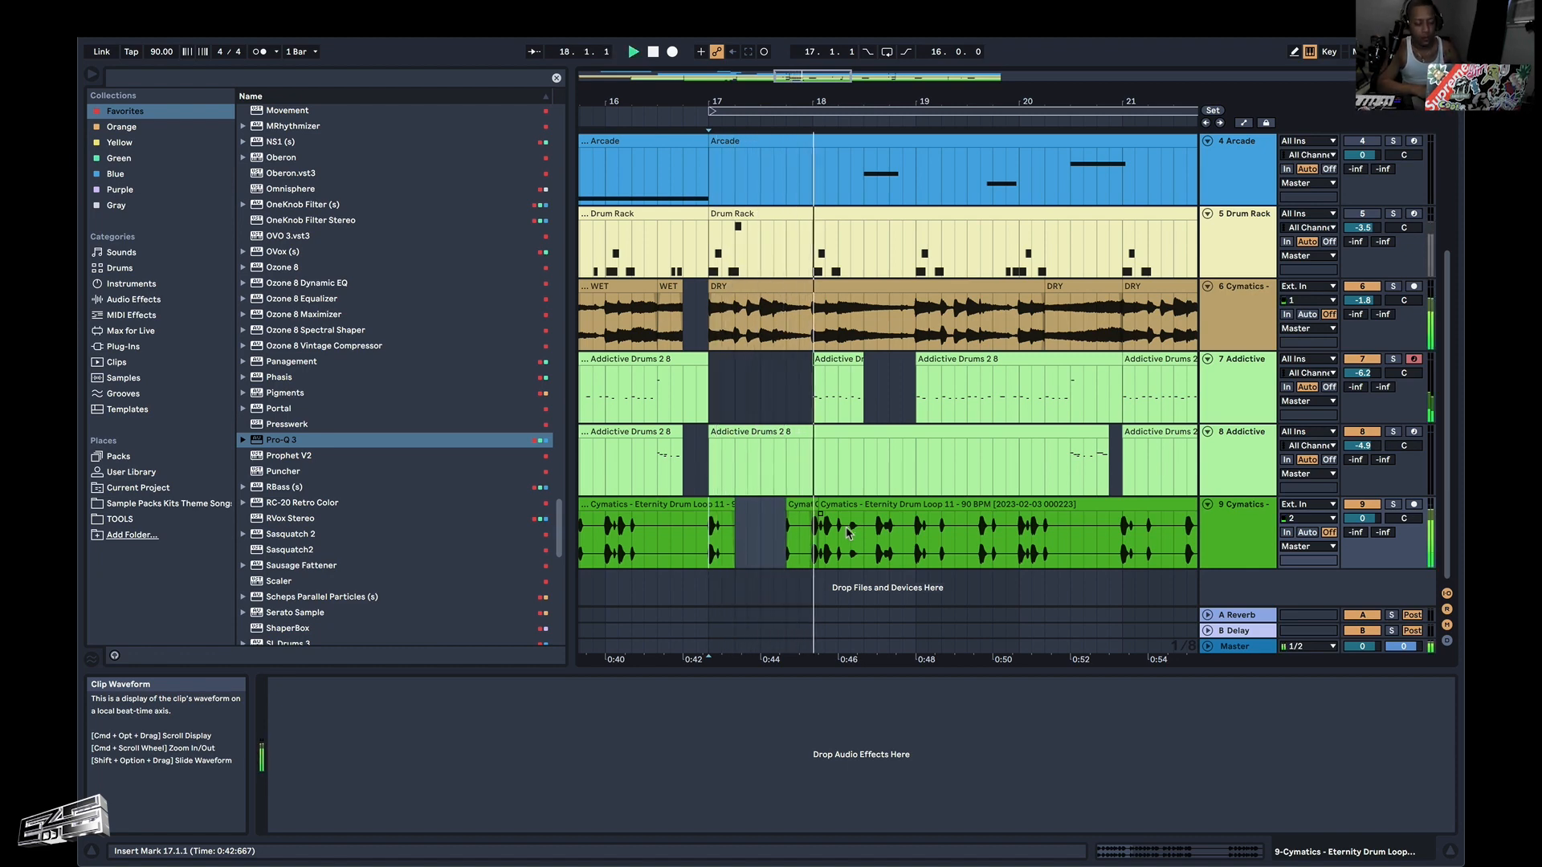
scroll(849, 532, down, 5)
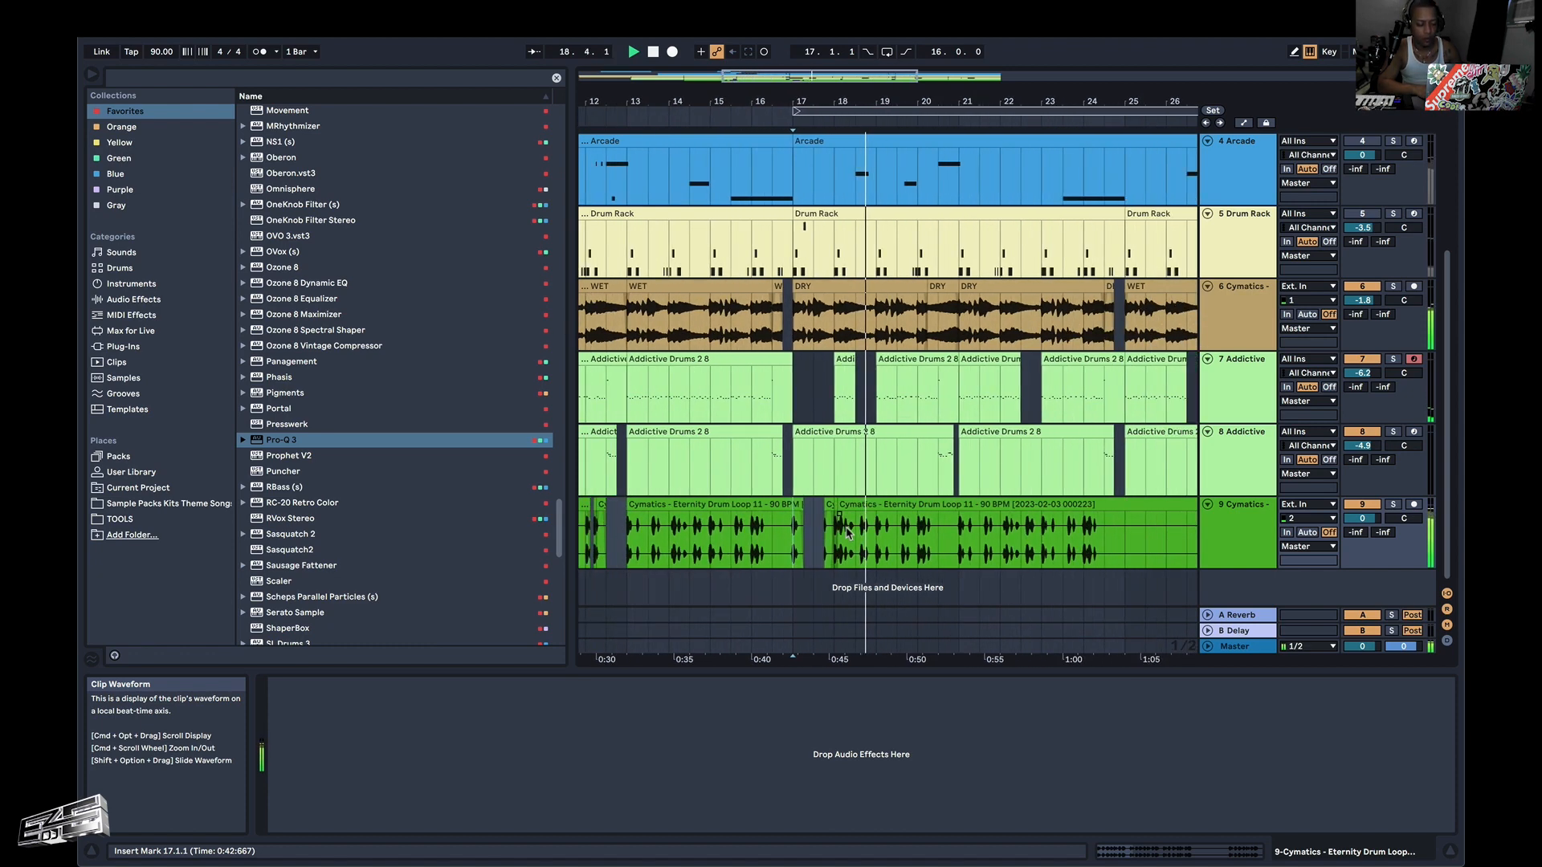
scroll(849, 533, down, 3)
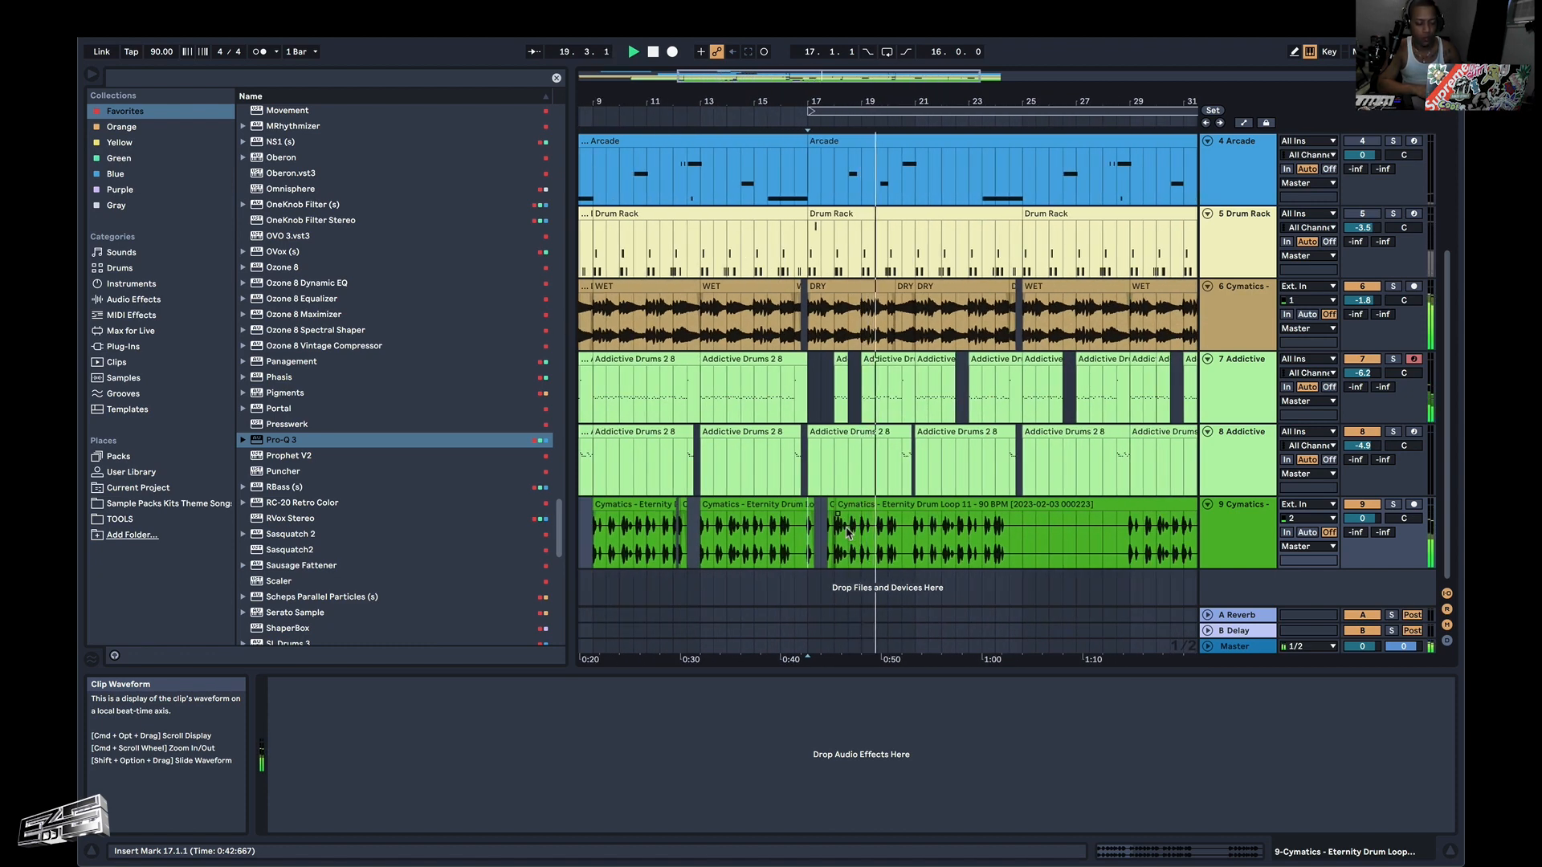
scroll(849, 532, right, 2)
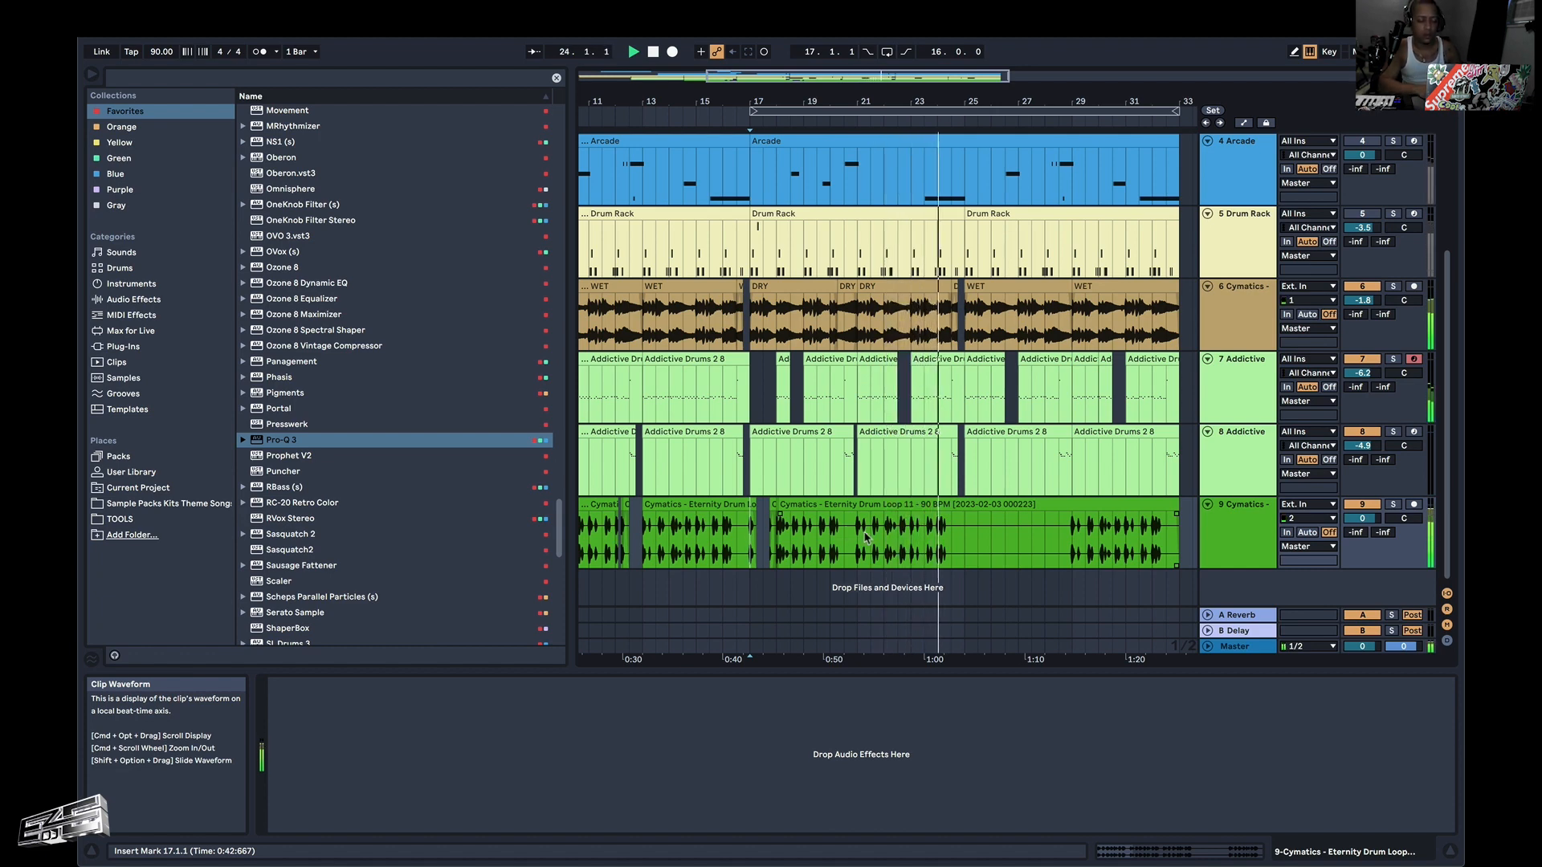
click(965, 543)
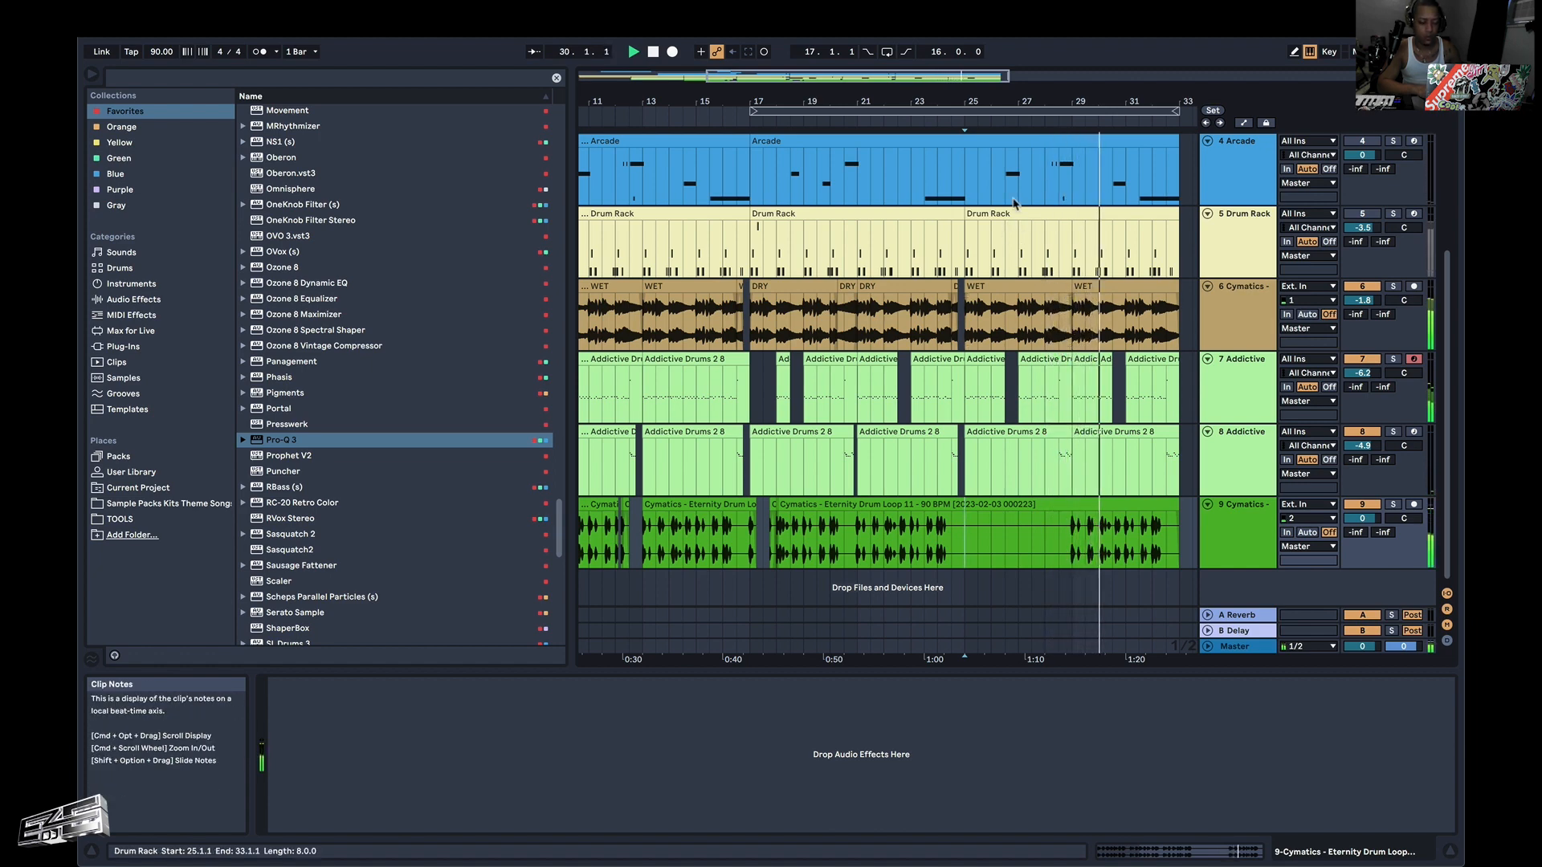
Duplicate the frozen Arcade section from 25.1.1 to 33.1.1 on track 3 so the copy starts at 33.1.1.
scroll(1004, 233, up, 5)
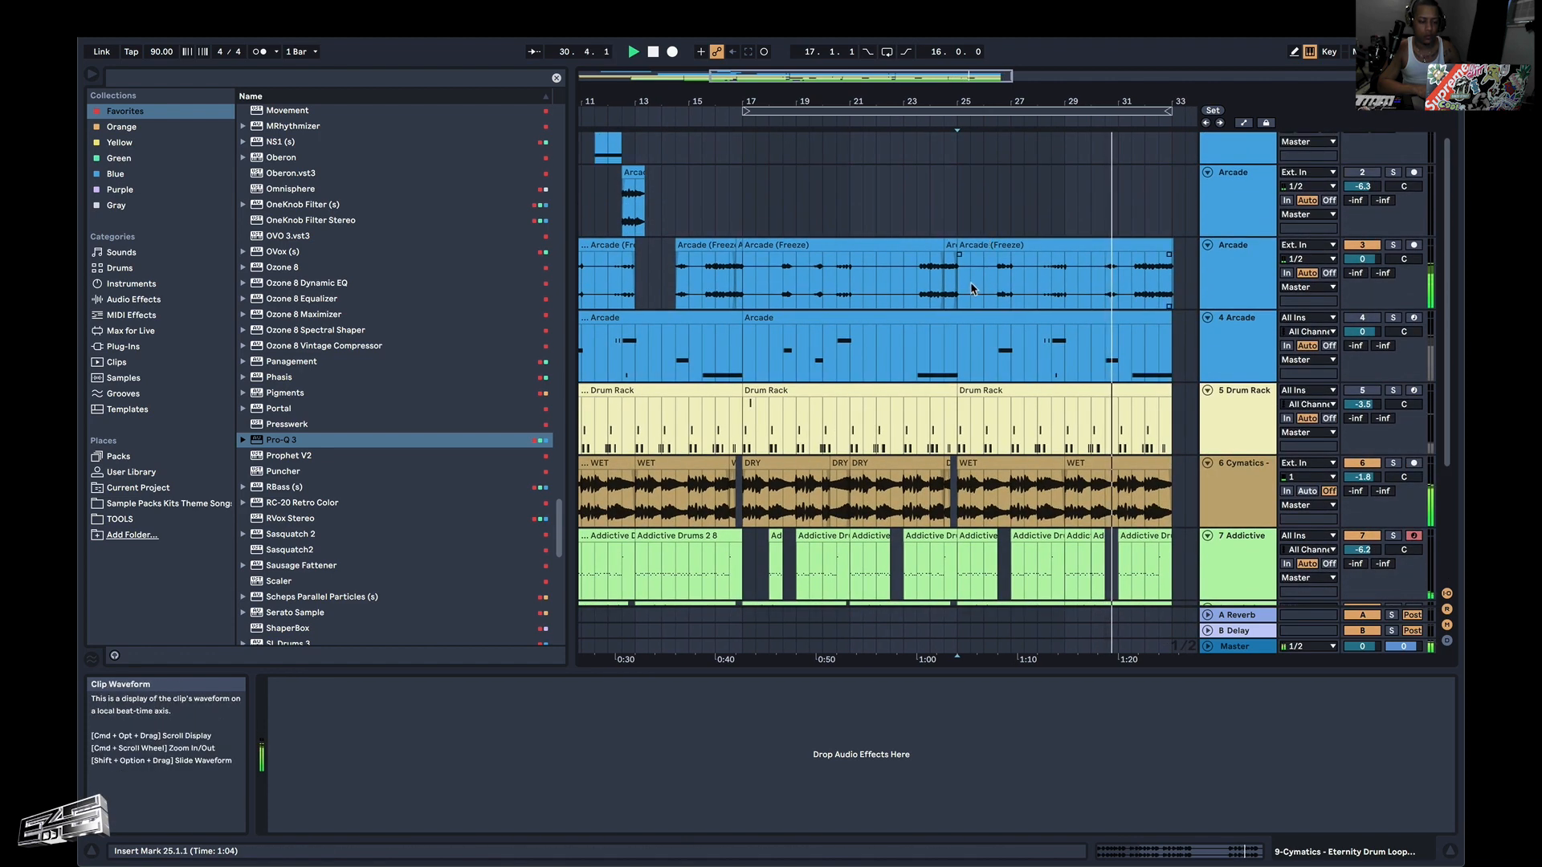
drag(960, 283, 1172, 258)
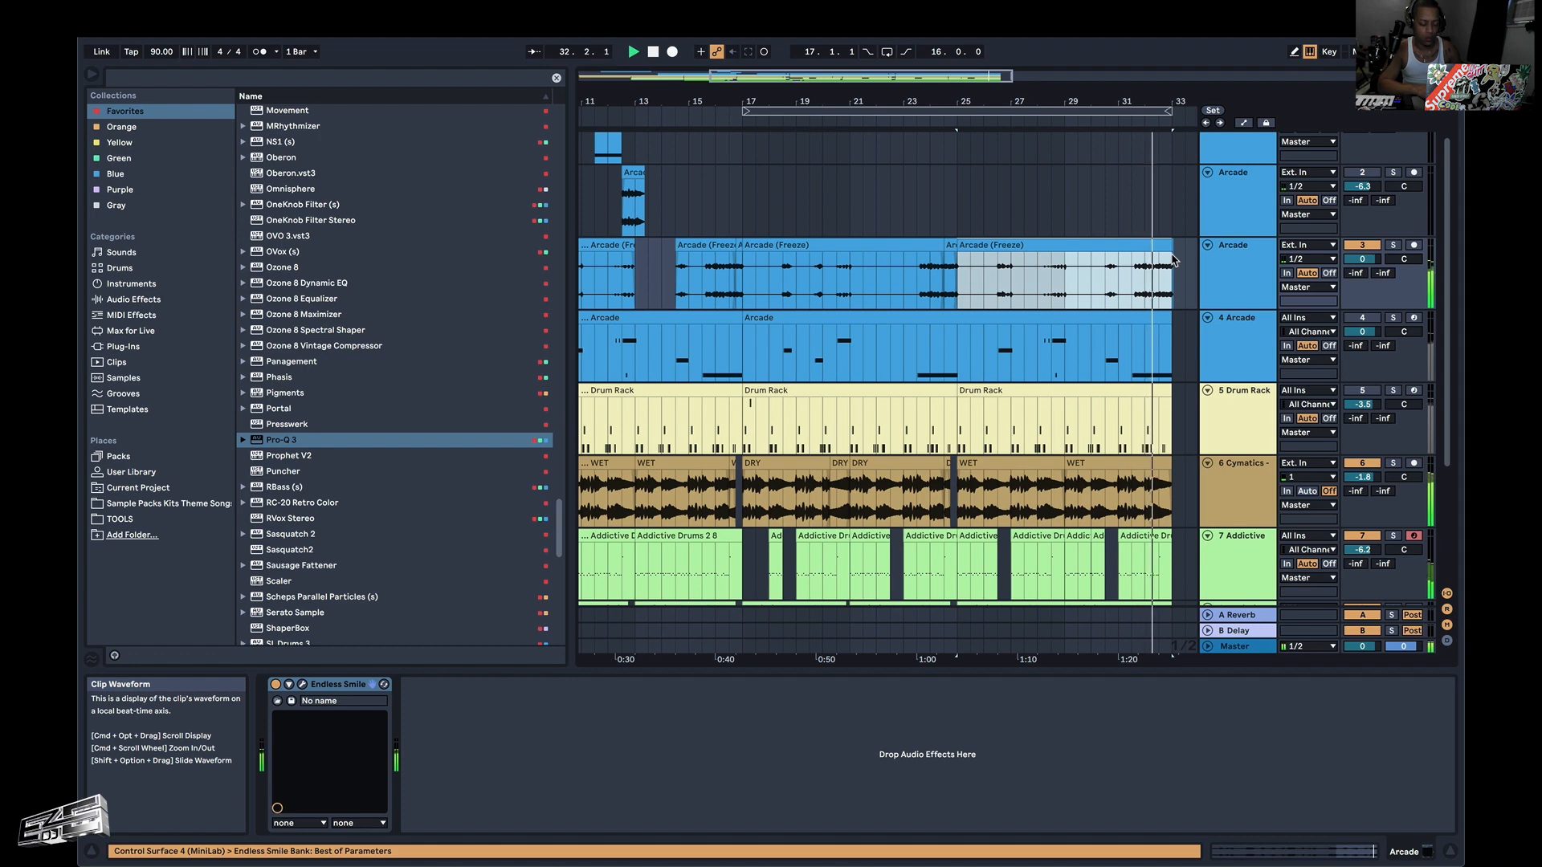
key(super+d)
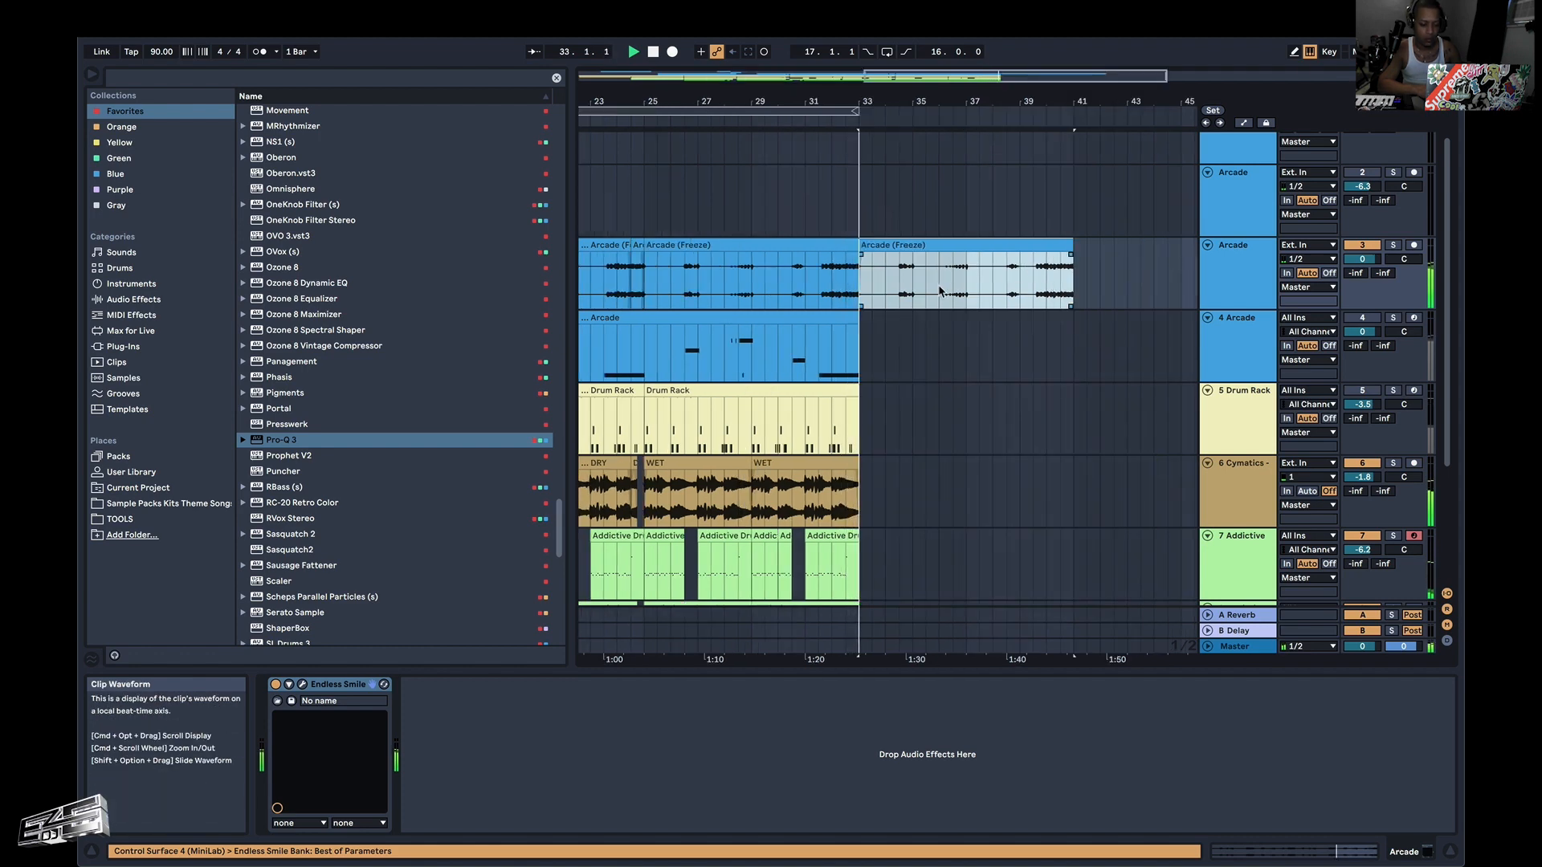
Duplicate the drum loop section from 29.1.1 to 33.1.1 on track 9 so the copy starts at 33.1.1, and play it.
scroll(754, 259, down, 5)
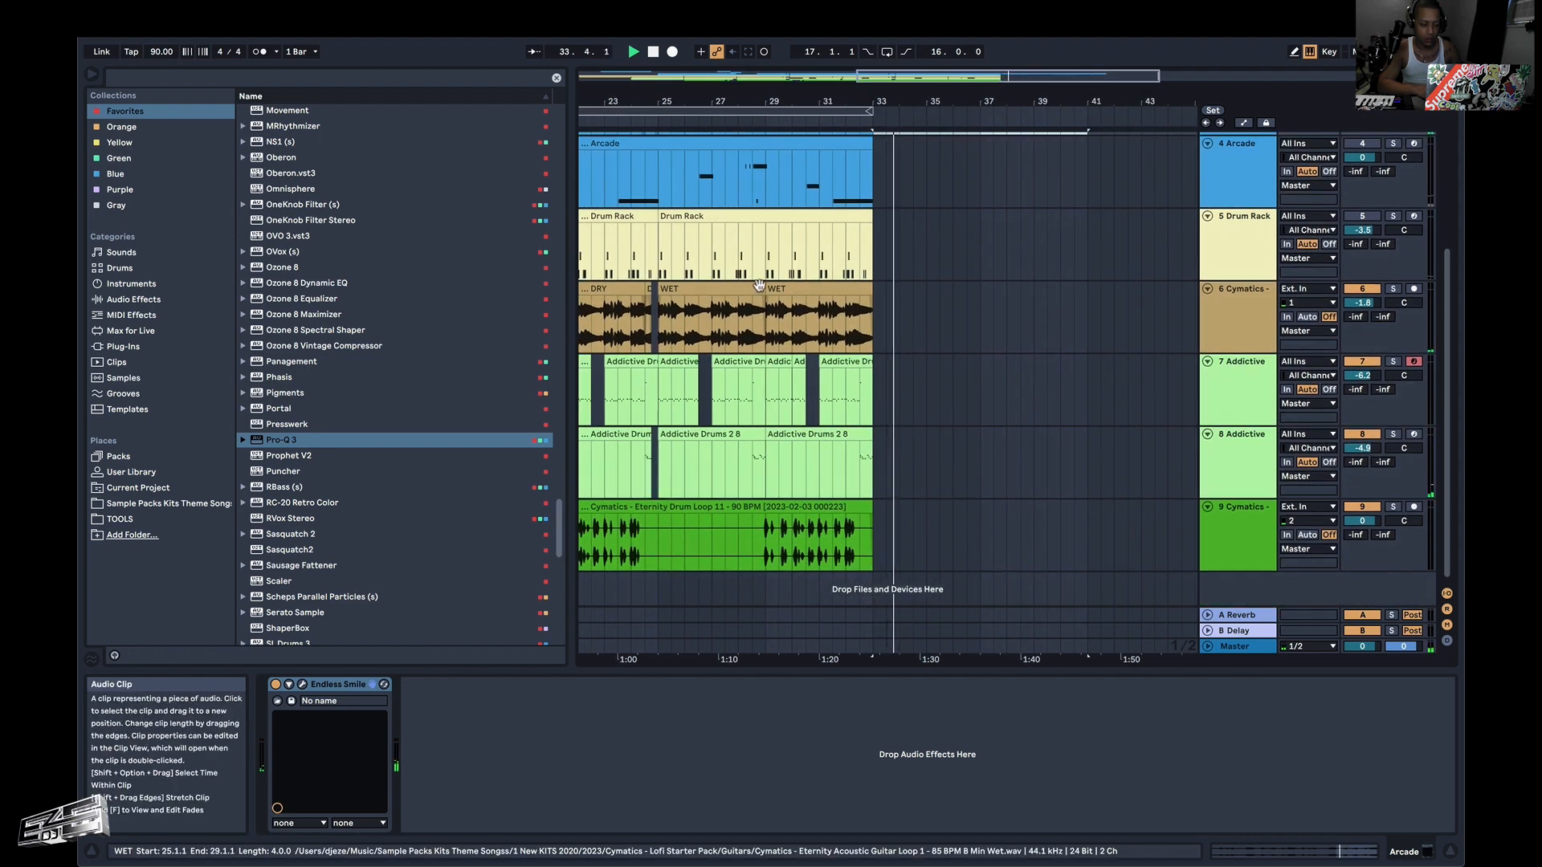
scroll(684, 407, left, 5)
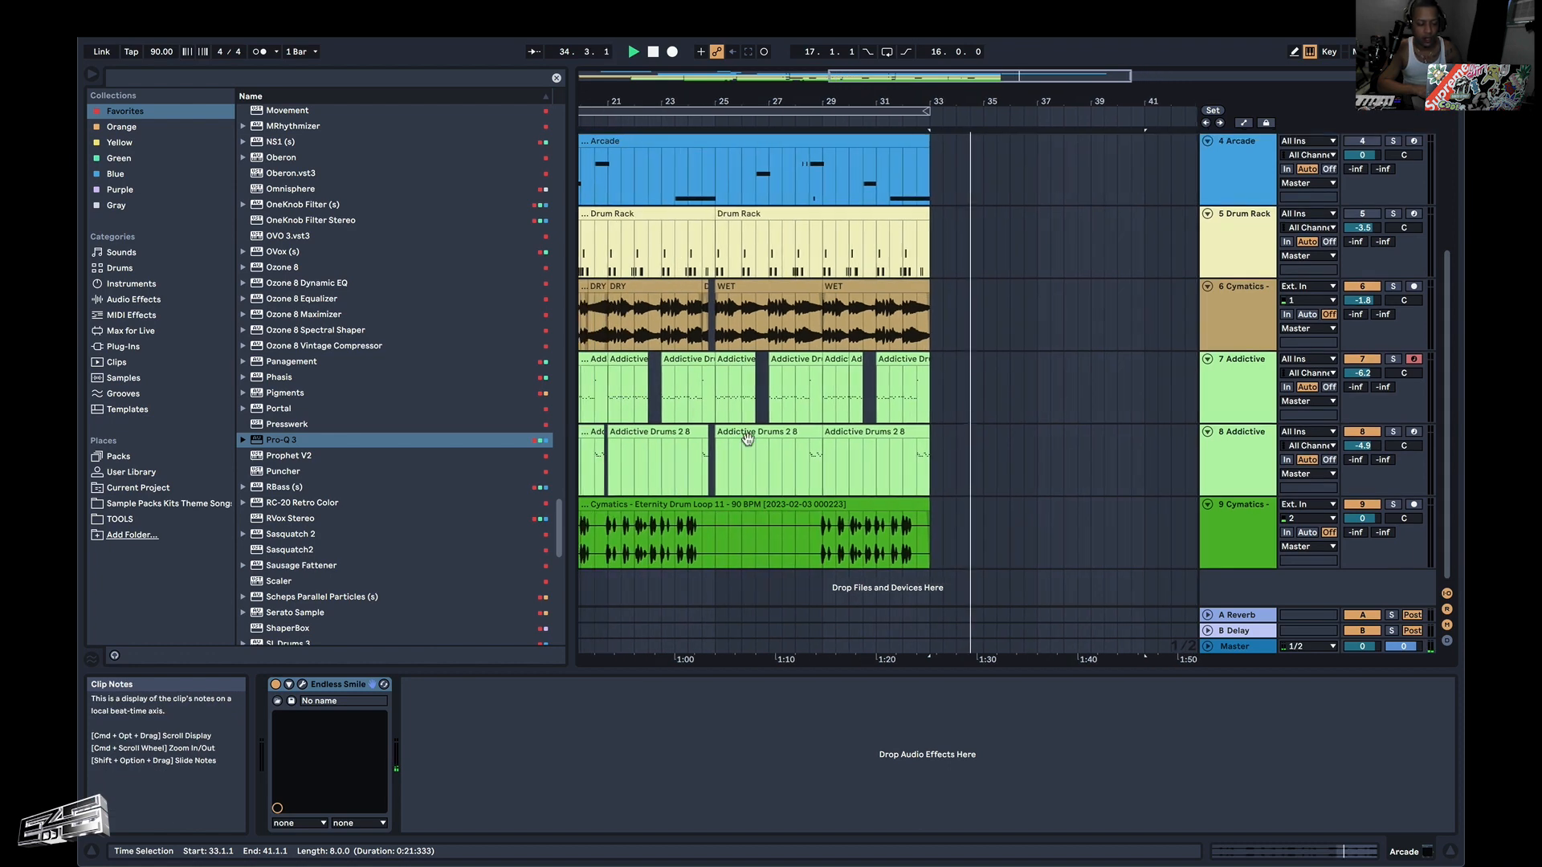
key(space)
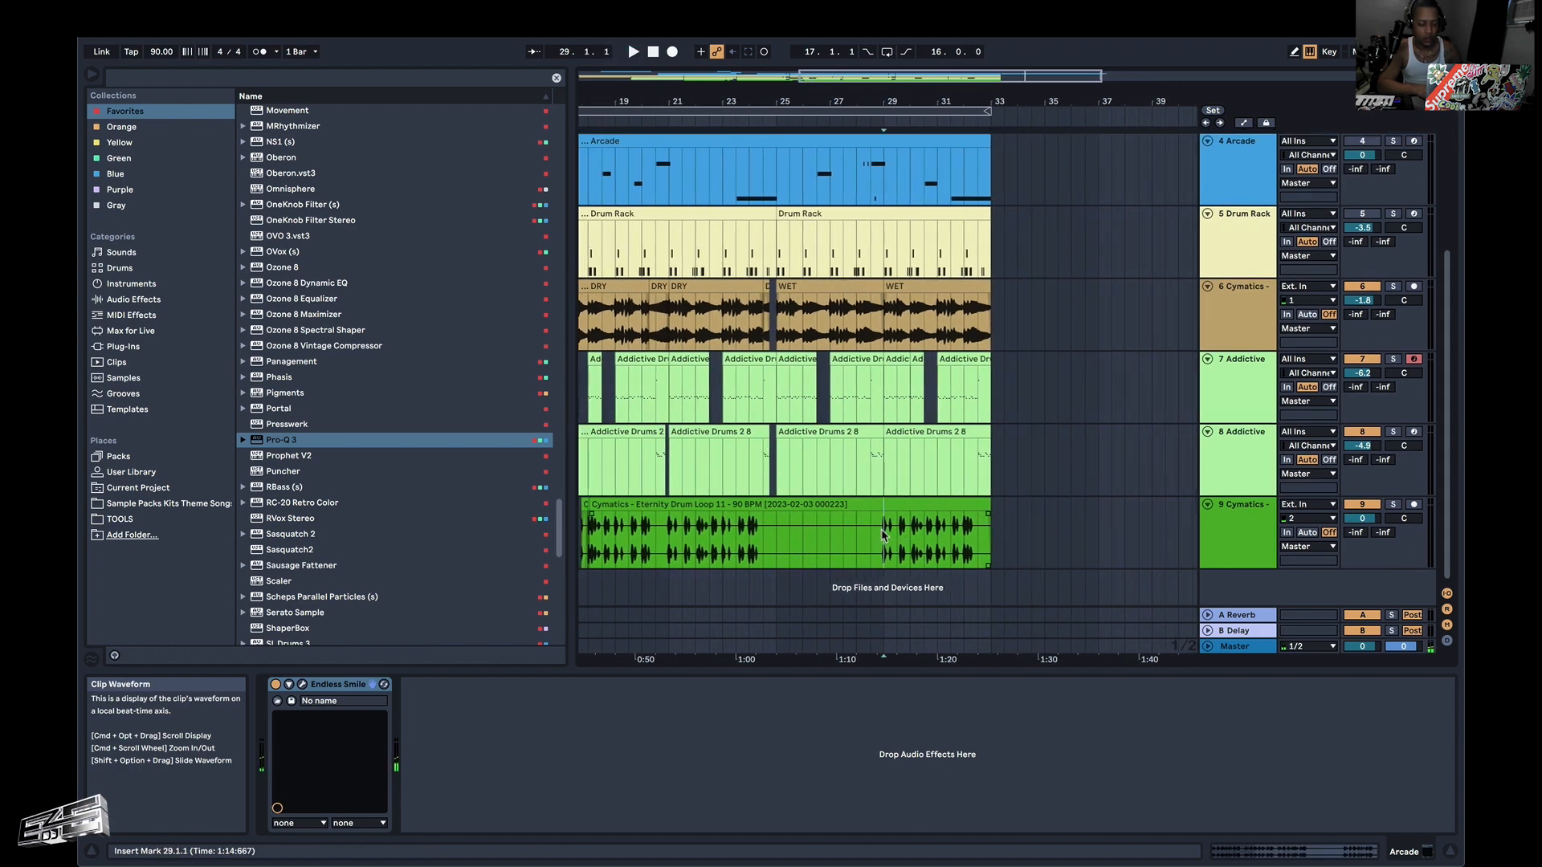
drag(881, 530, 968, 538)
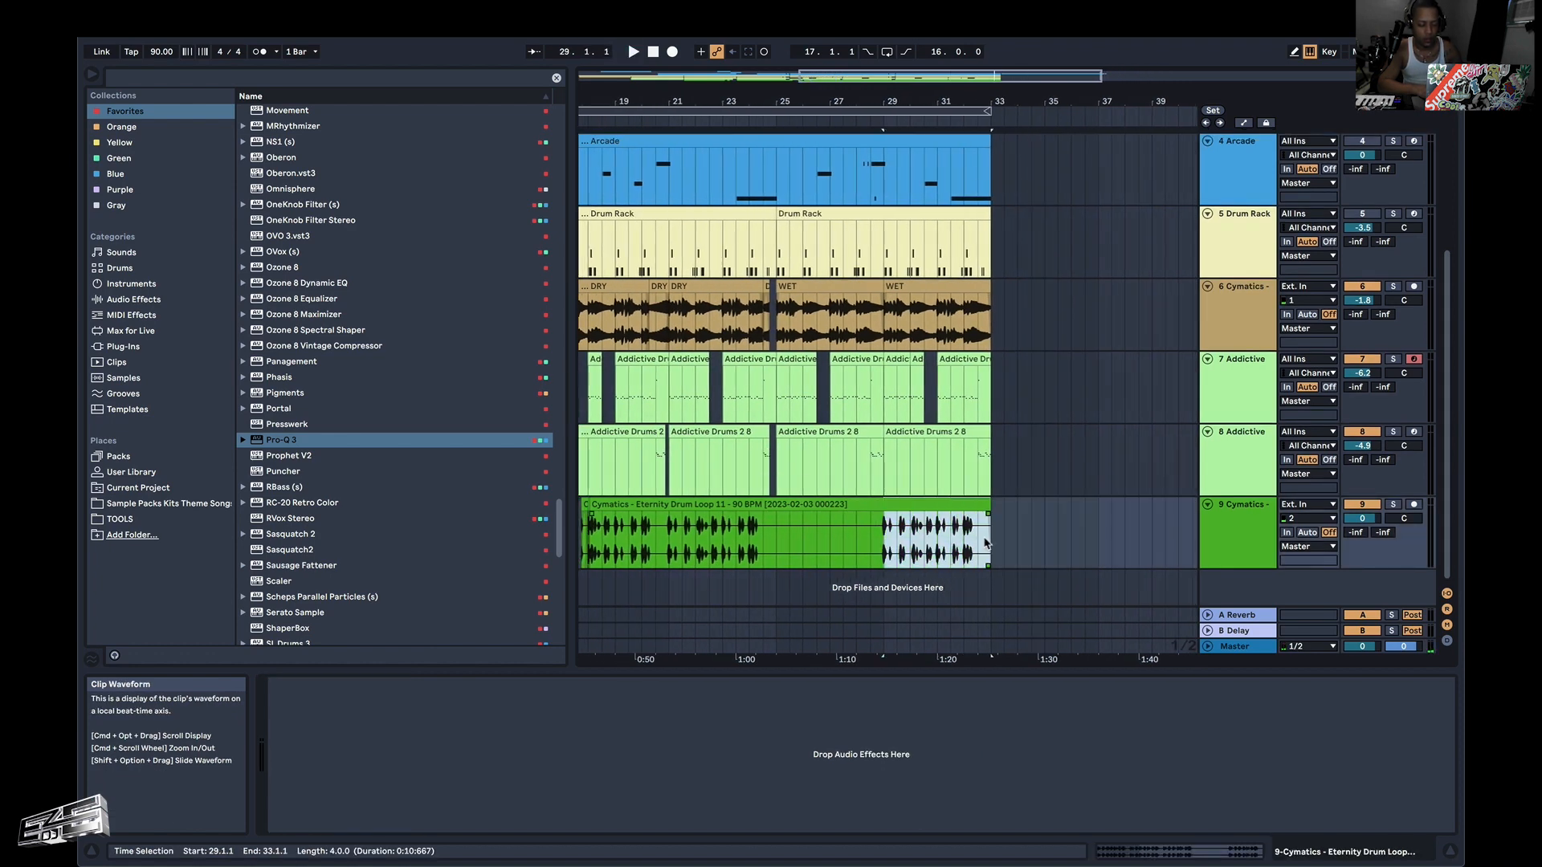
key(super+d)
key(space)
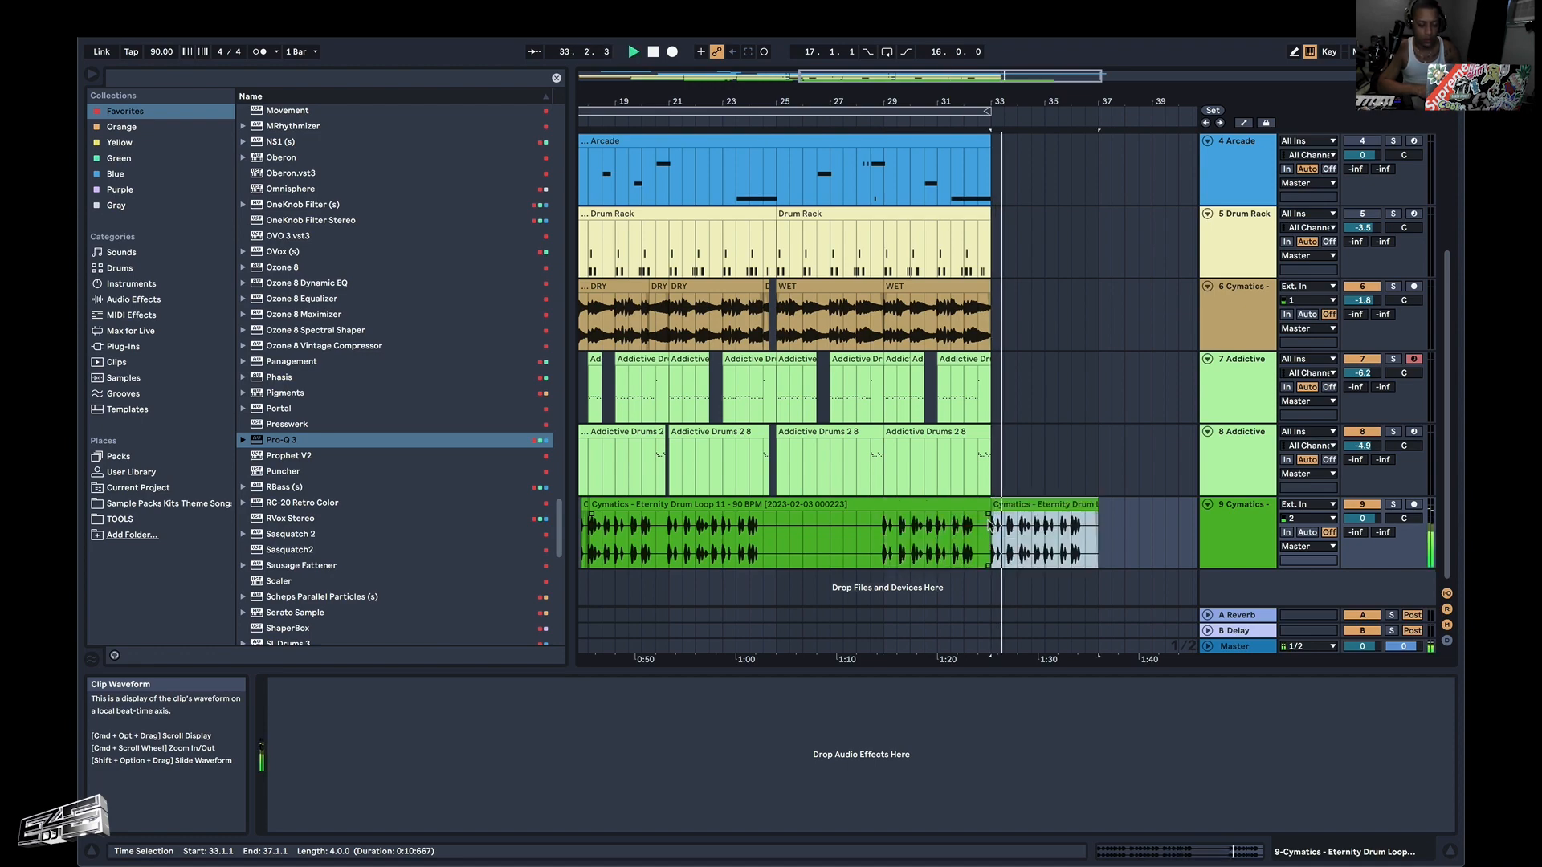
Download the Aww Yeah All Right sampler from the Funk U line and load it in Arcade on track 1.
scroll(990, 482, up, 1)
scroll(990, 479, up, 1)
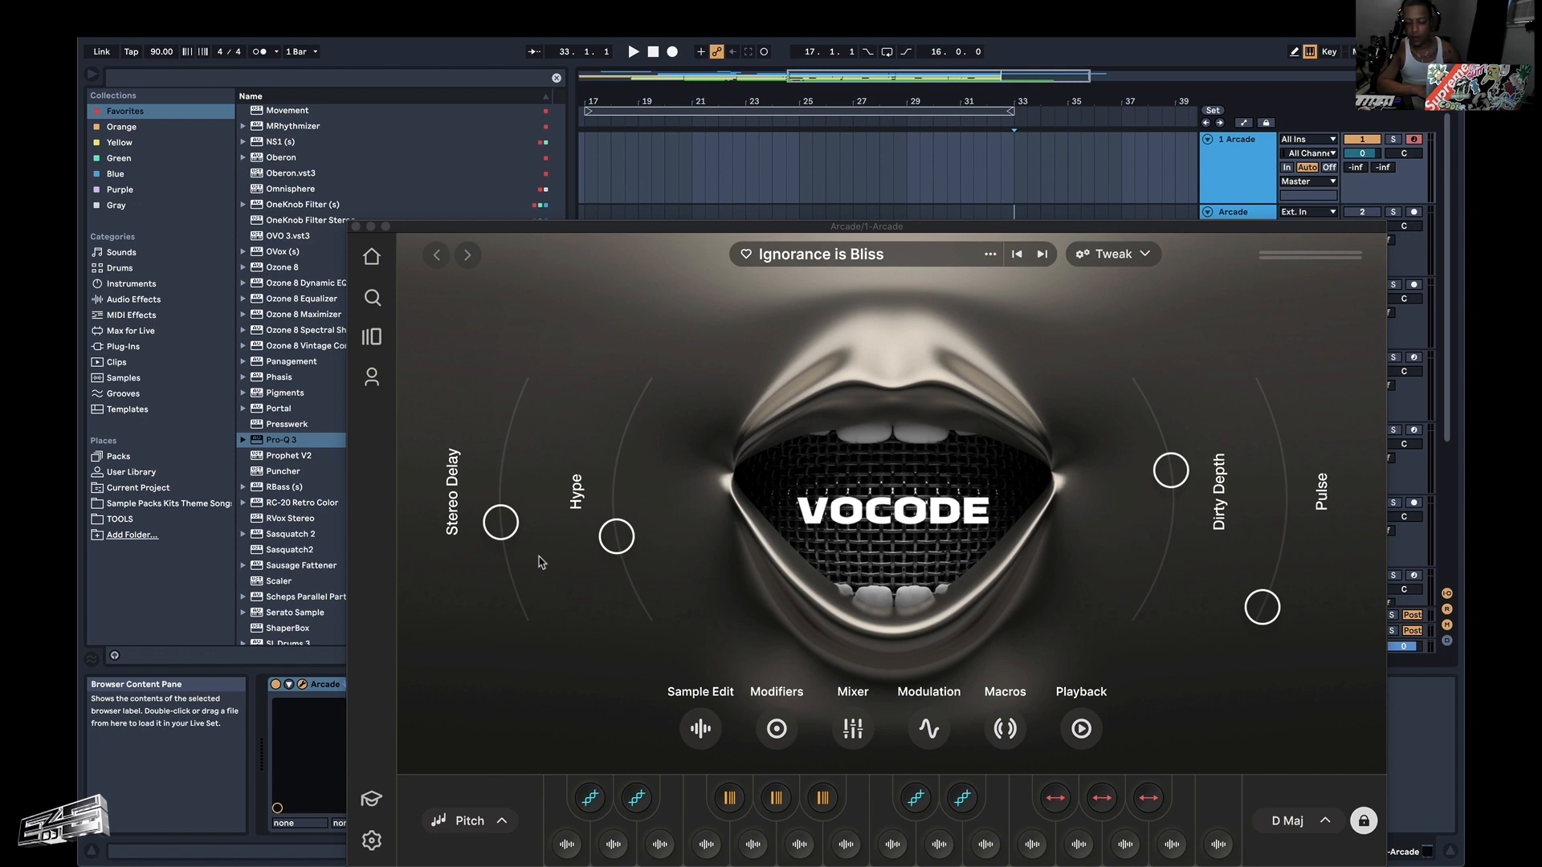
click(883, 790)
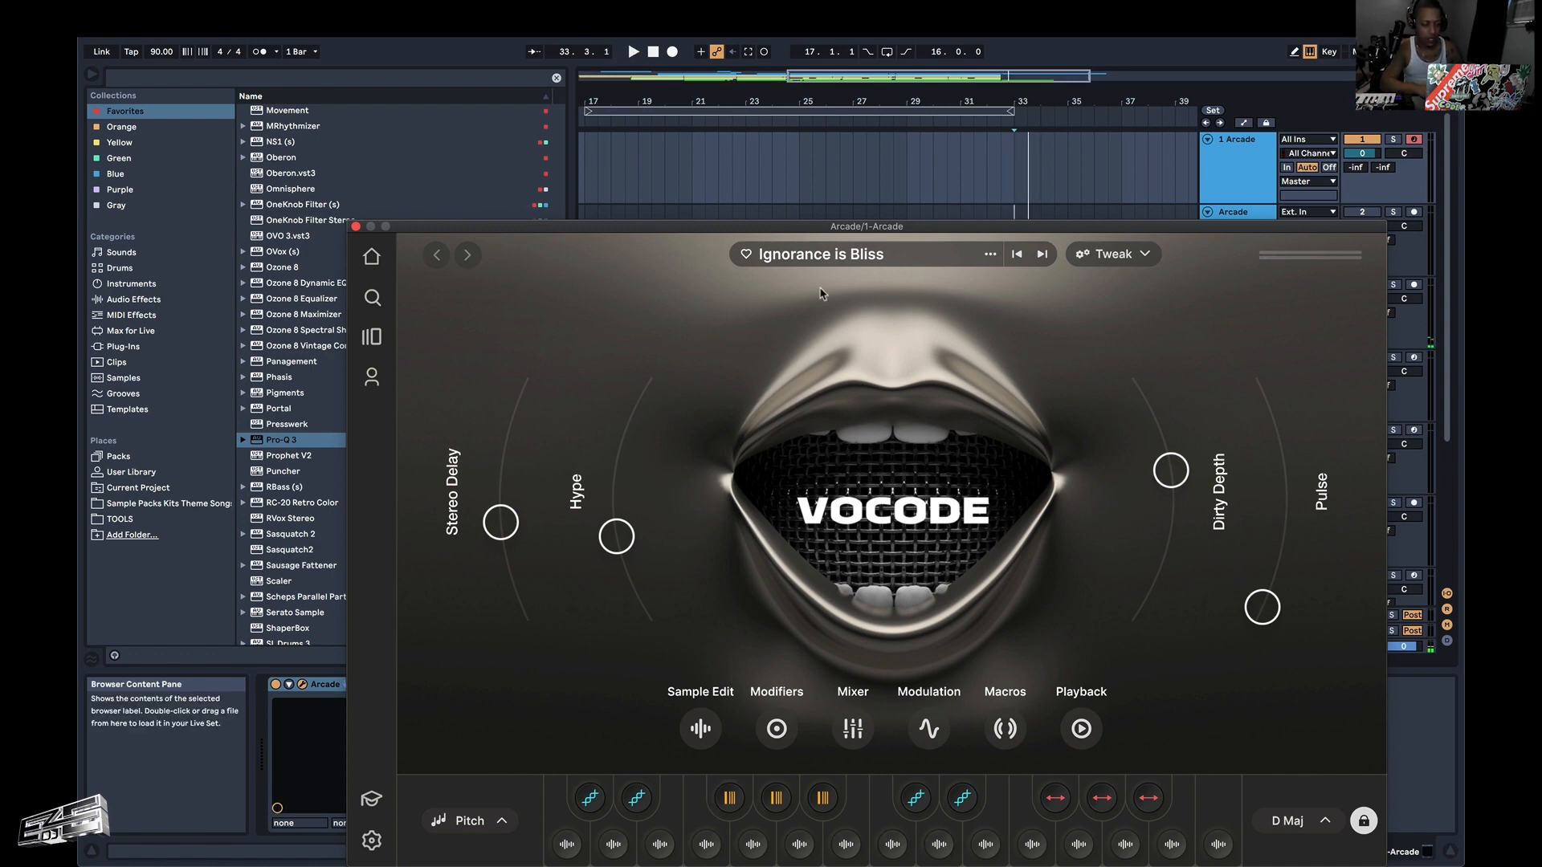
click(386, 341)
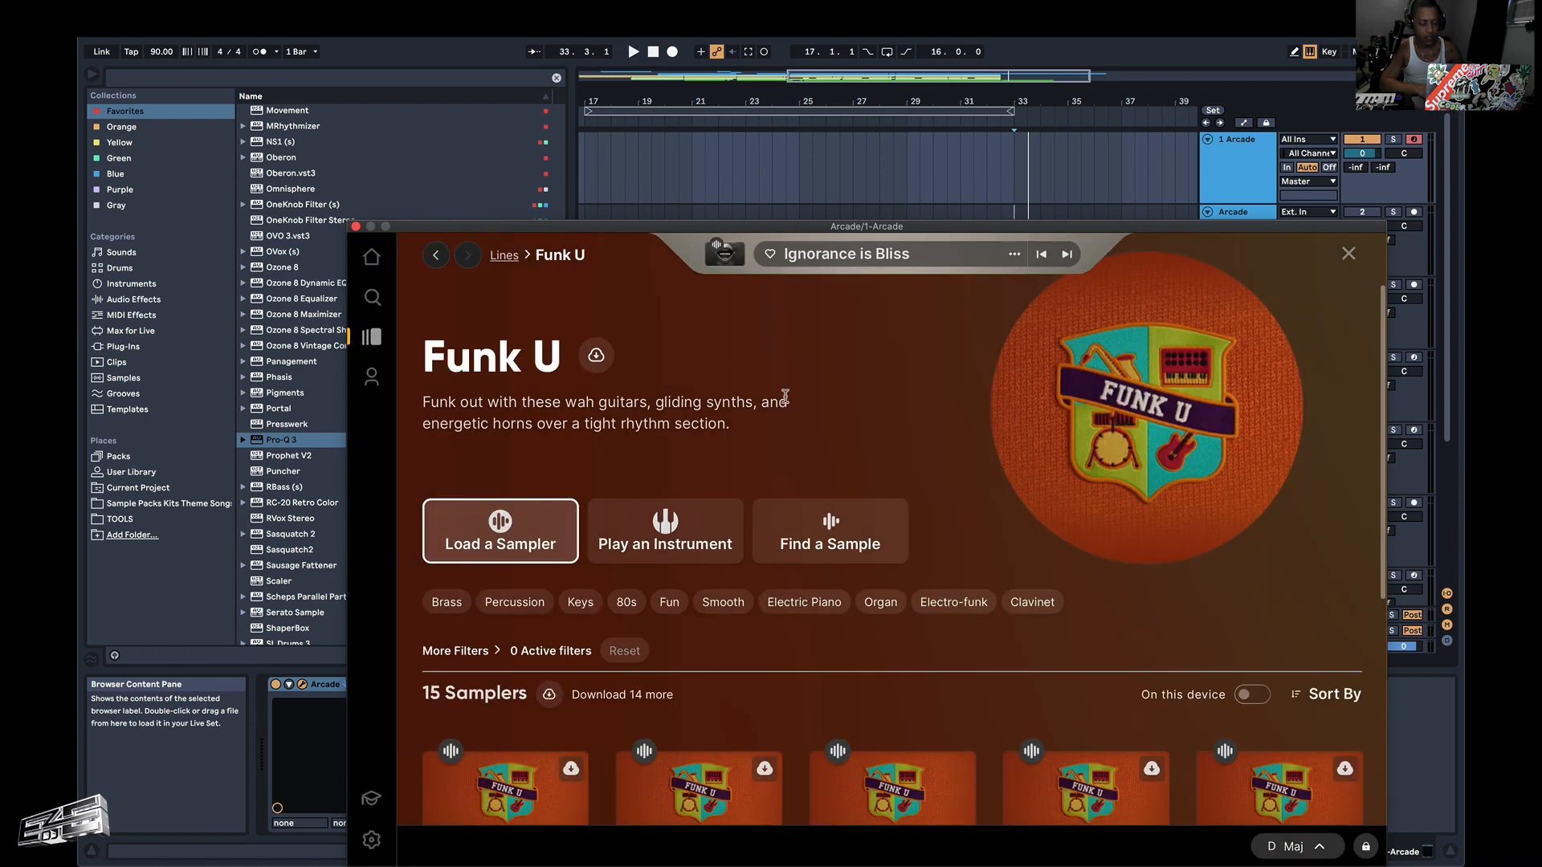
scroll(887, 585, down, 4)
click(1121, 547)
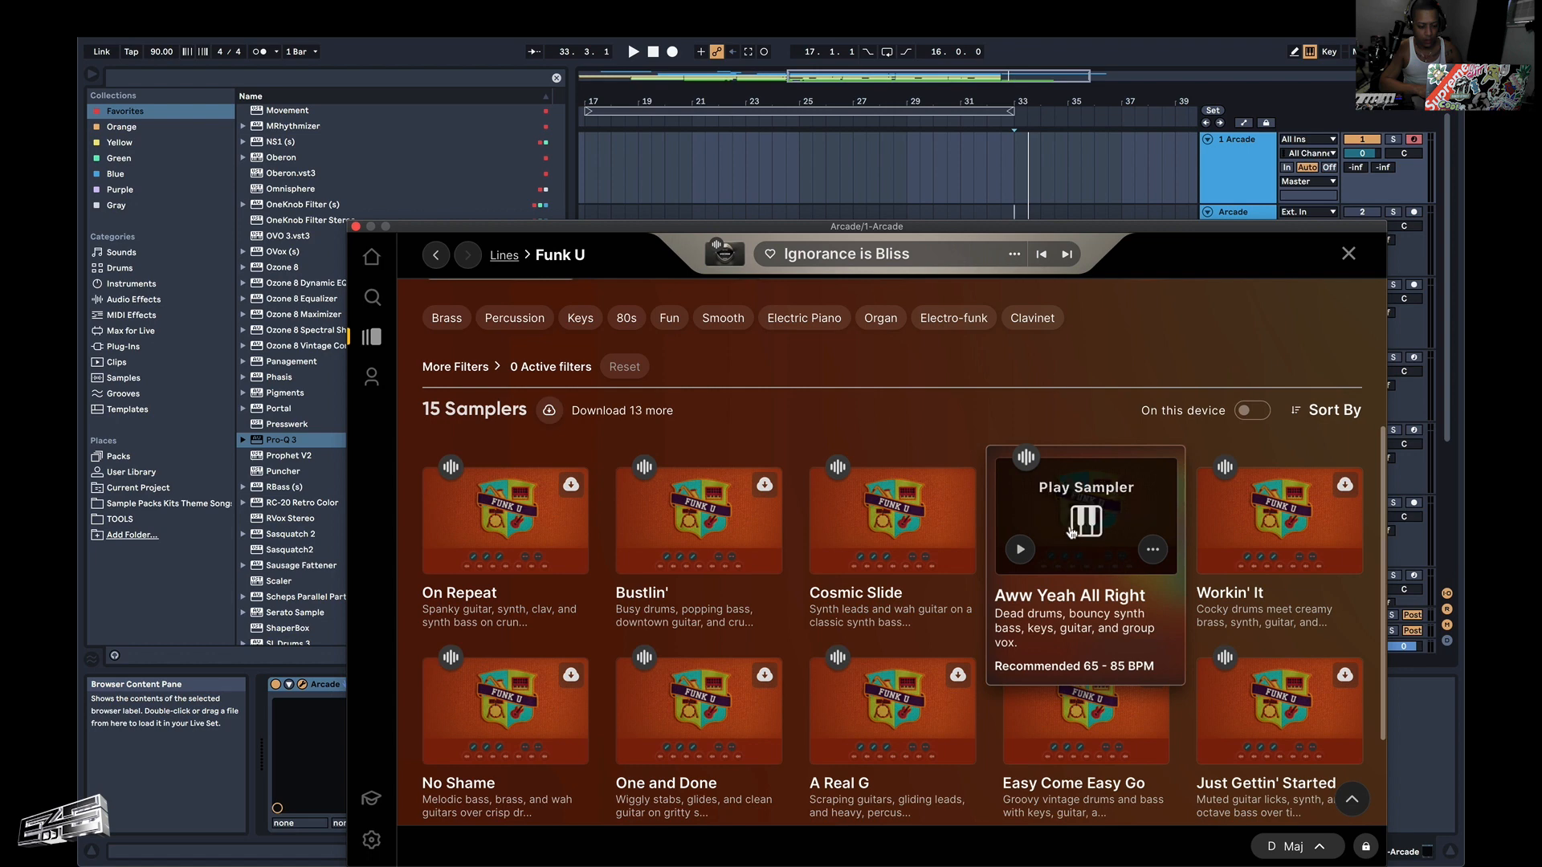
click(1076, 526)
Audition the Aww Yeah All Right sampler over playback from 33.1.1, view its session key options, and close the Arcade window.
key(space)
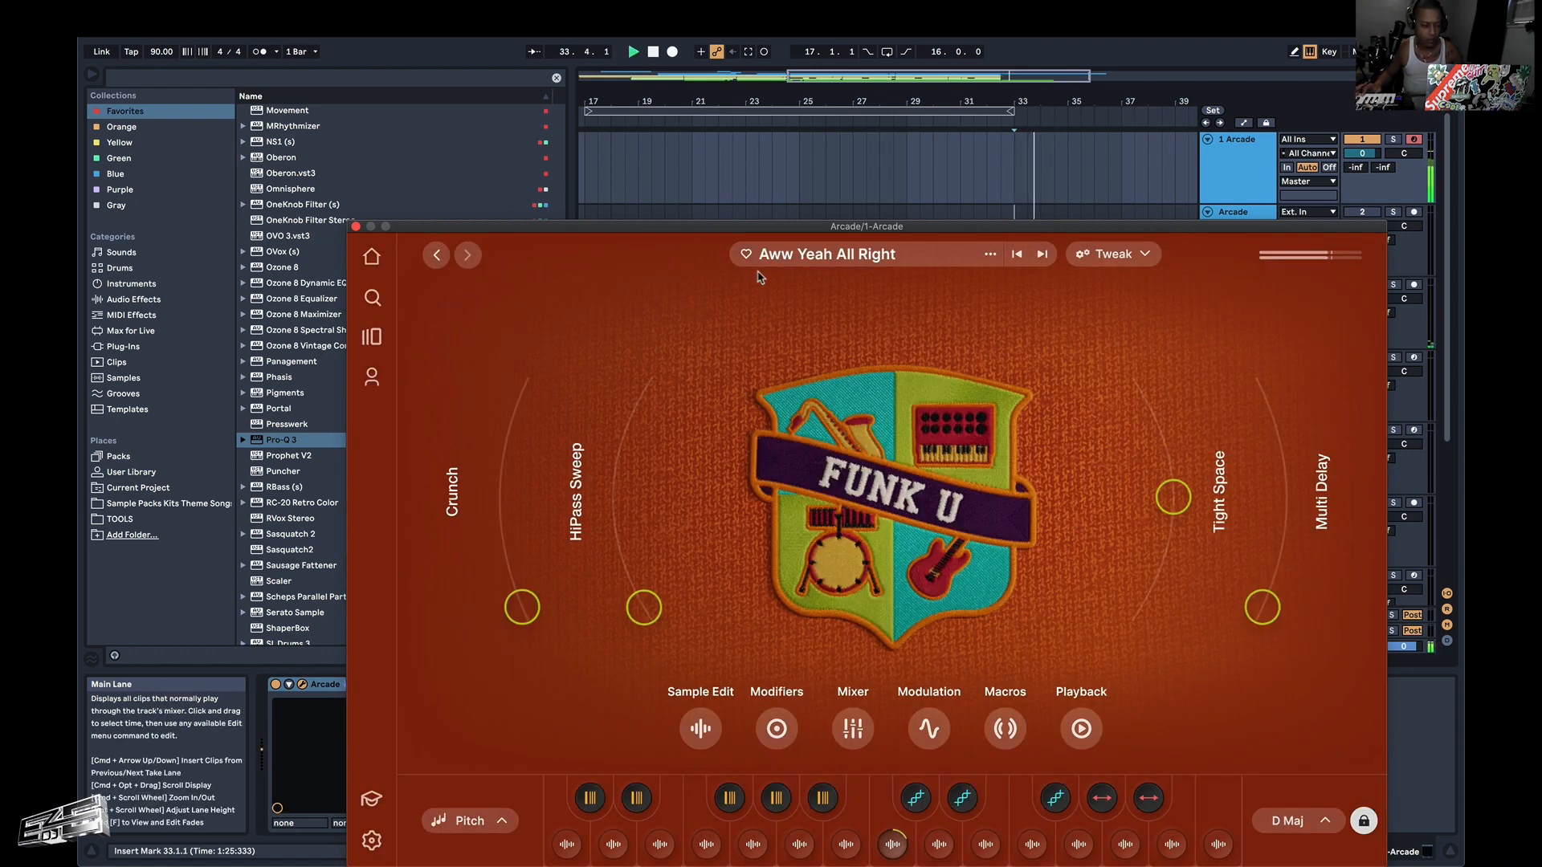
click(1291, 821)
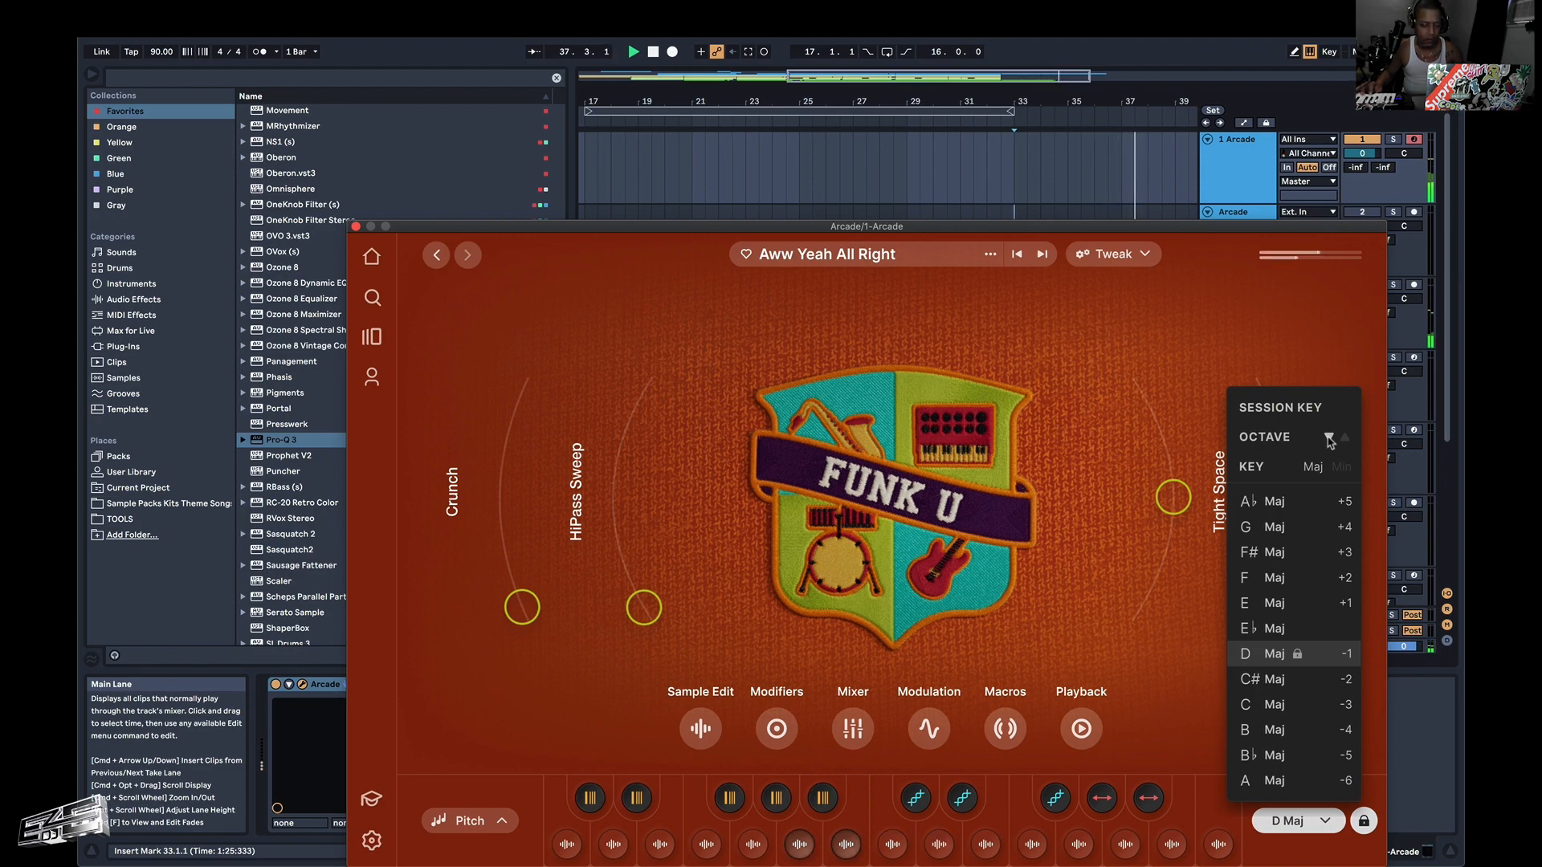
click(1164, 283)
key(space)
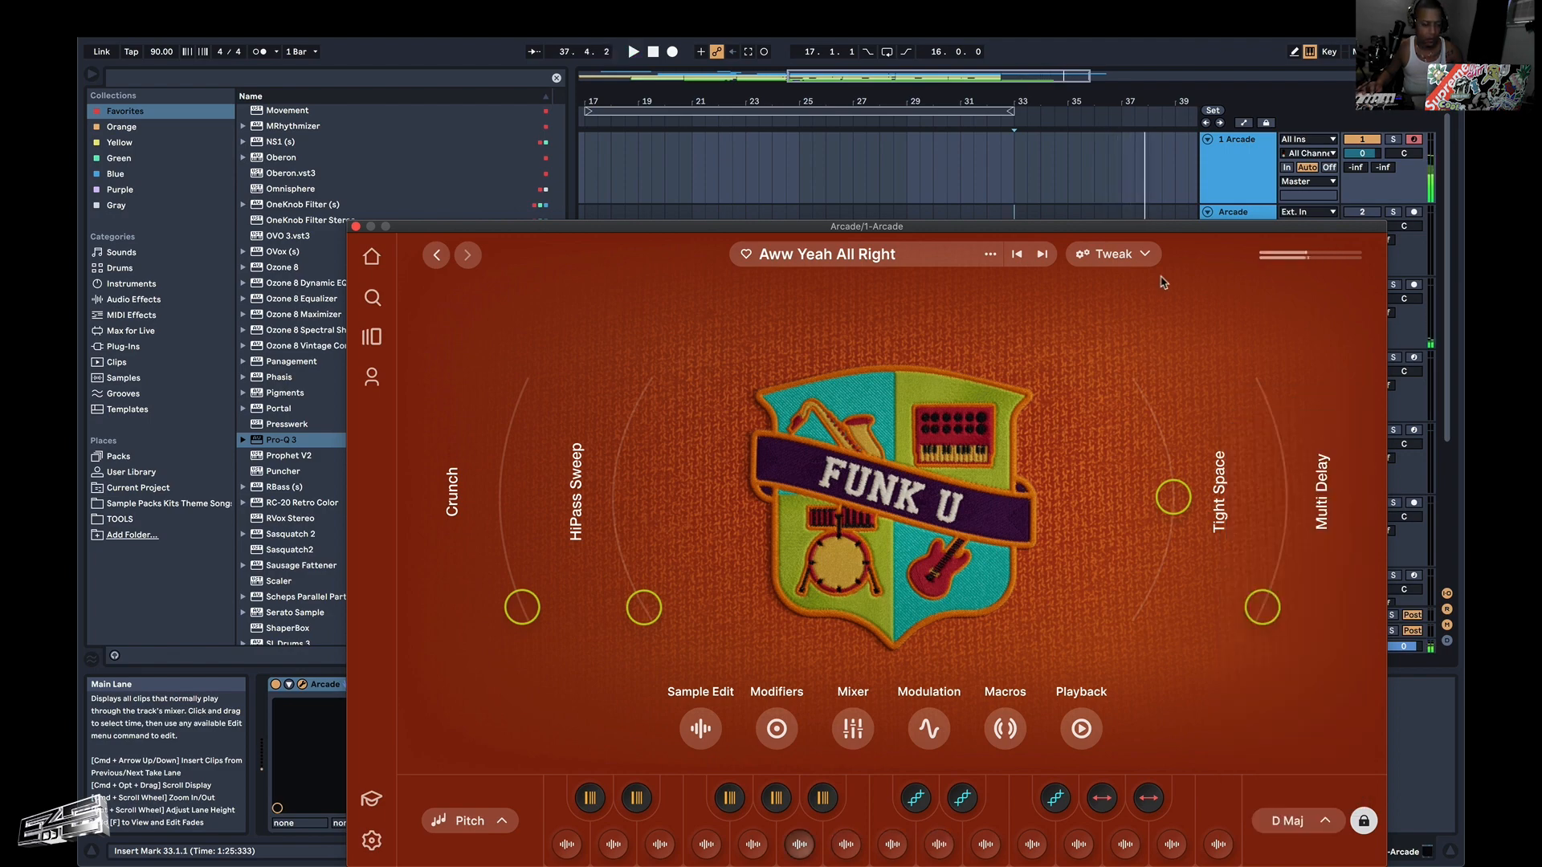
click(356, 228)
Play the arrangement from 1.1.1 and again from 3.1.1 to hear the early Arcade clips on track 1.
scroll(653, 275, down, 5)
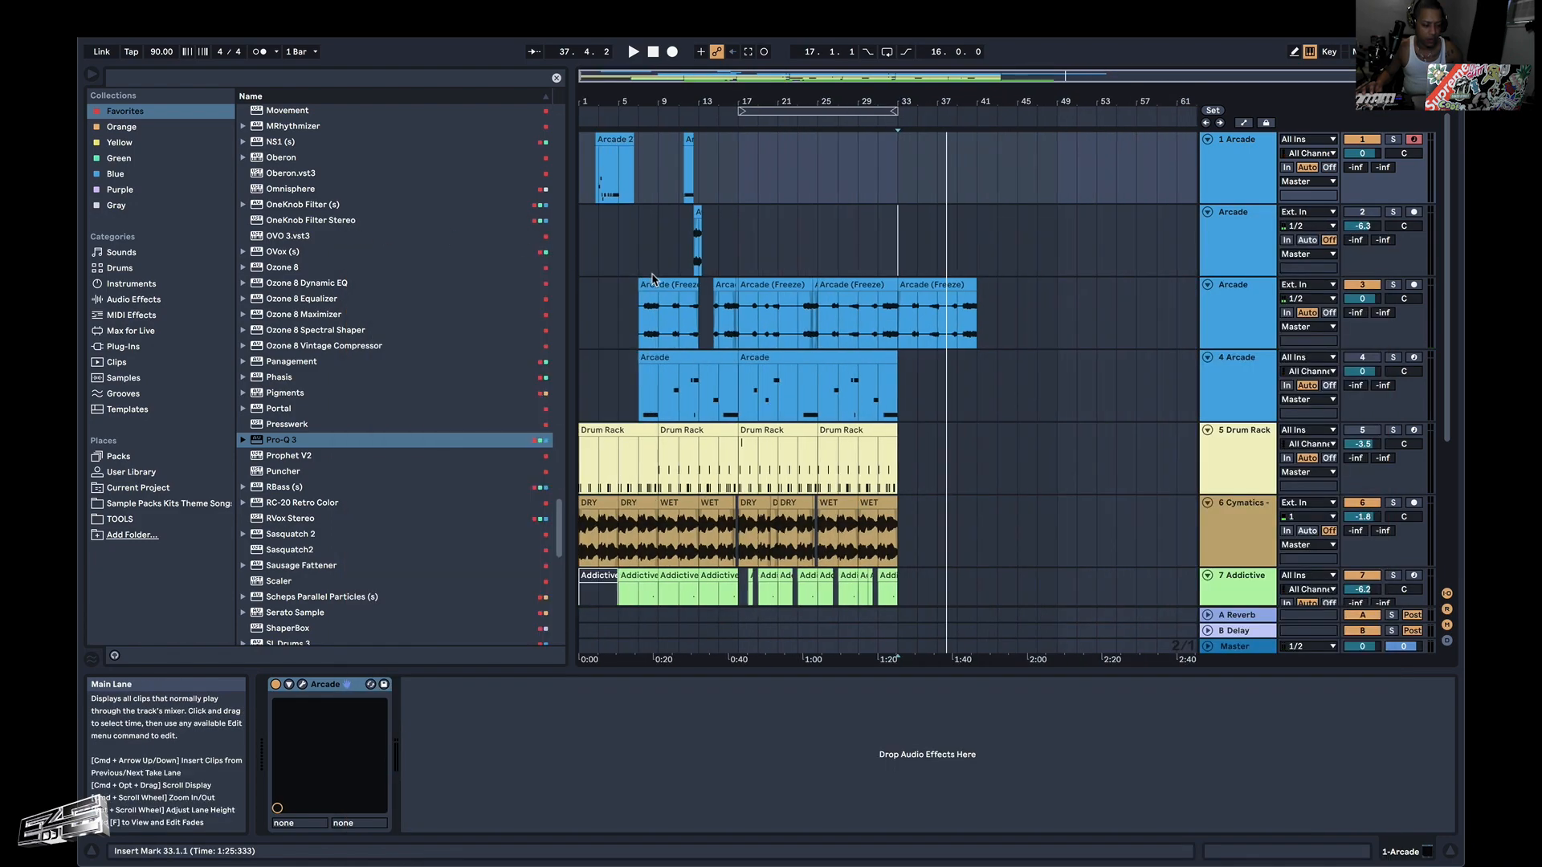
scroll(653, 275, down, 2)
scroll(653, 280, up, 2)
click(583, 283)
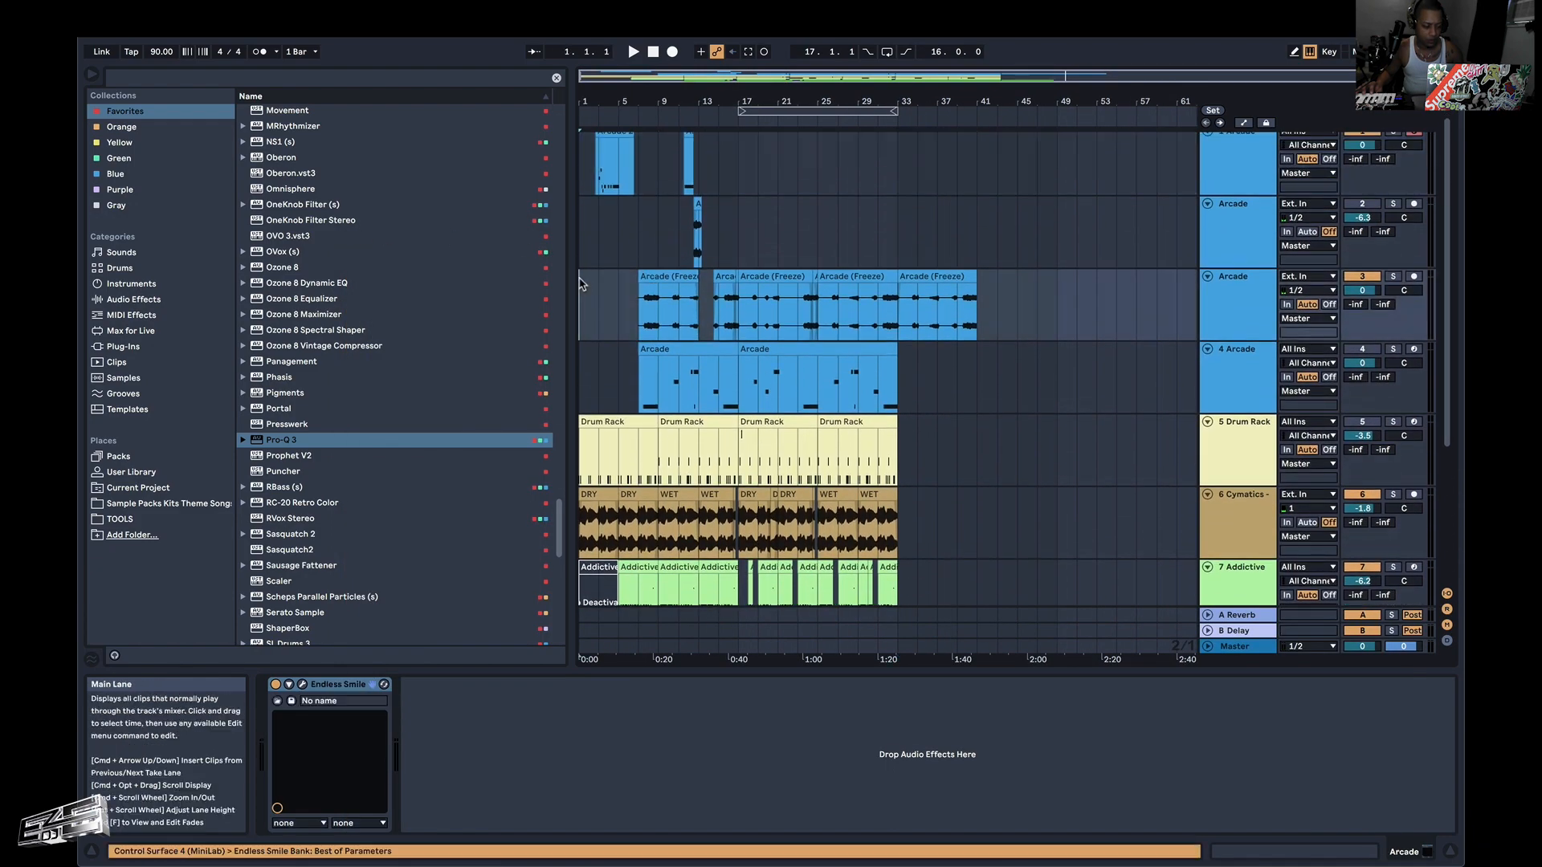
key(space)
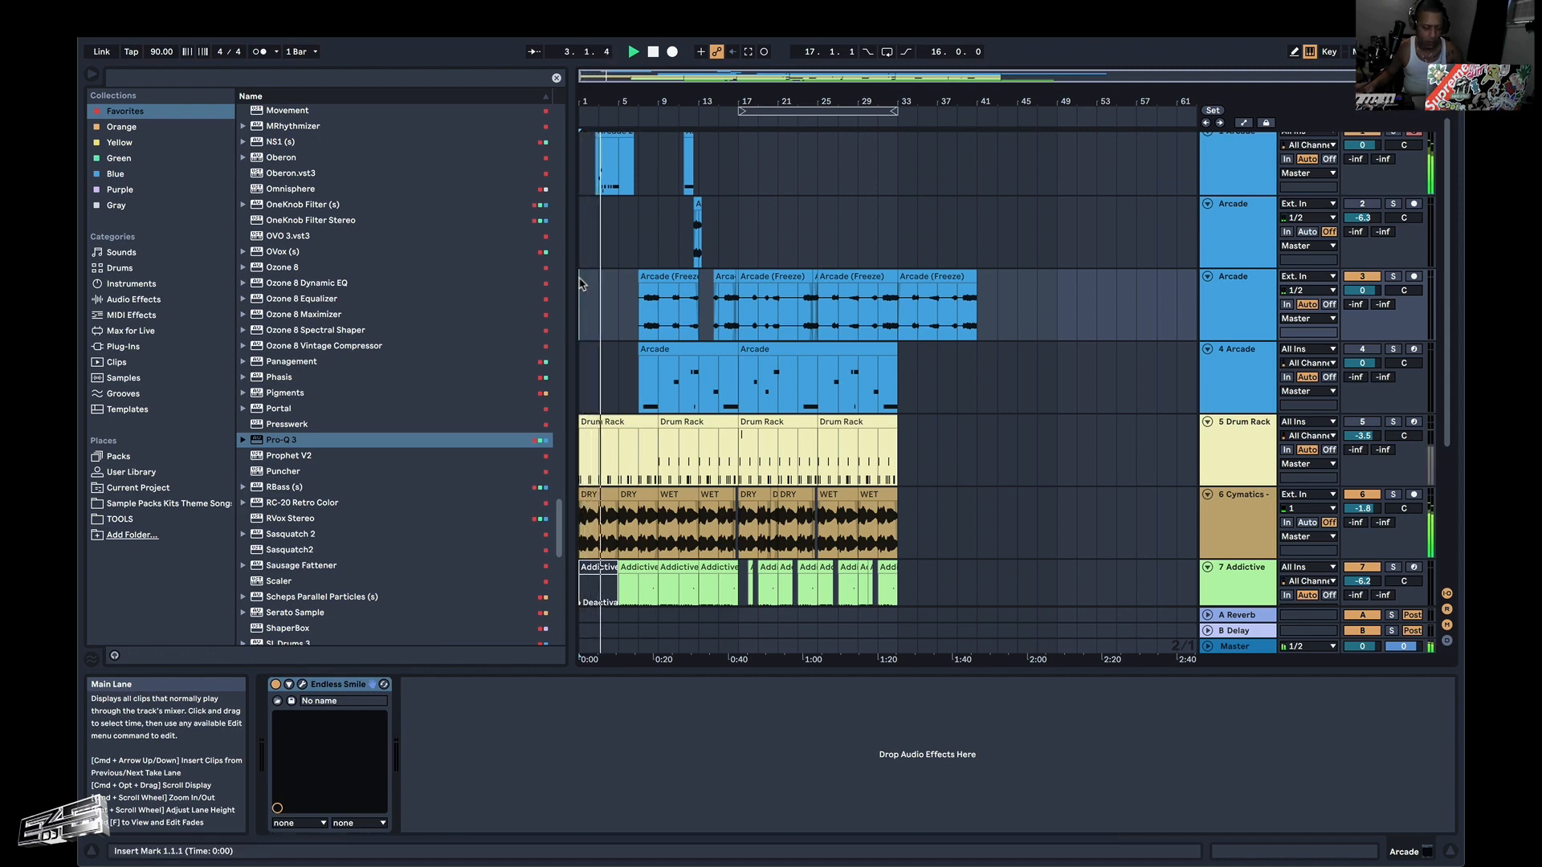
scroll(588, 241, up, 1)
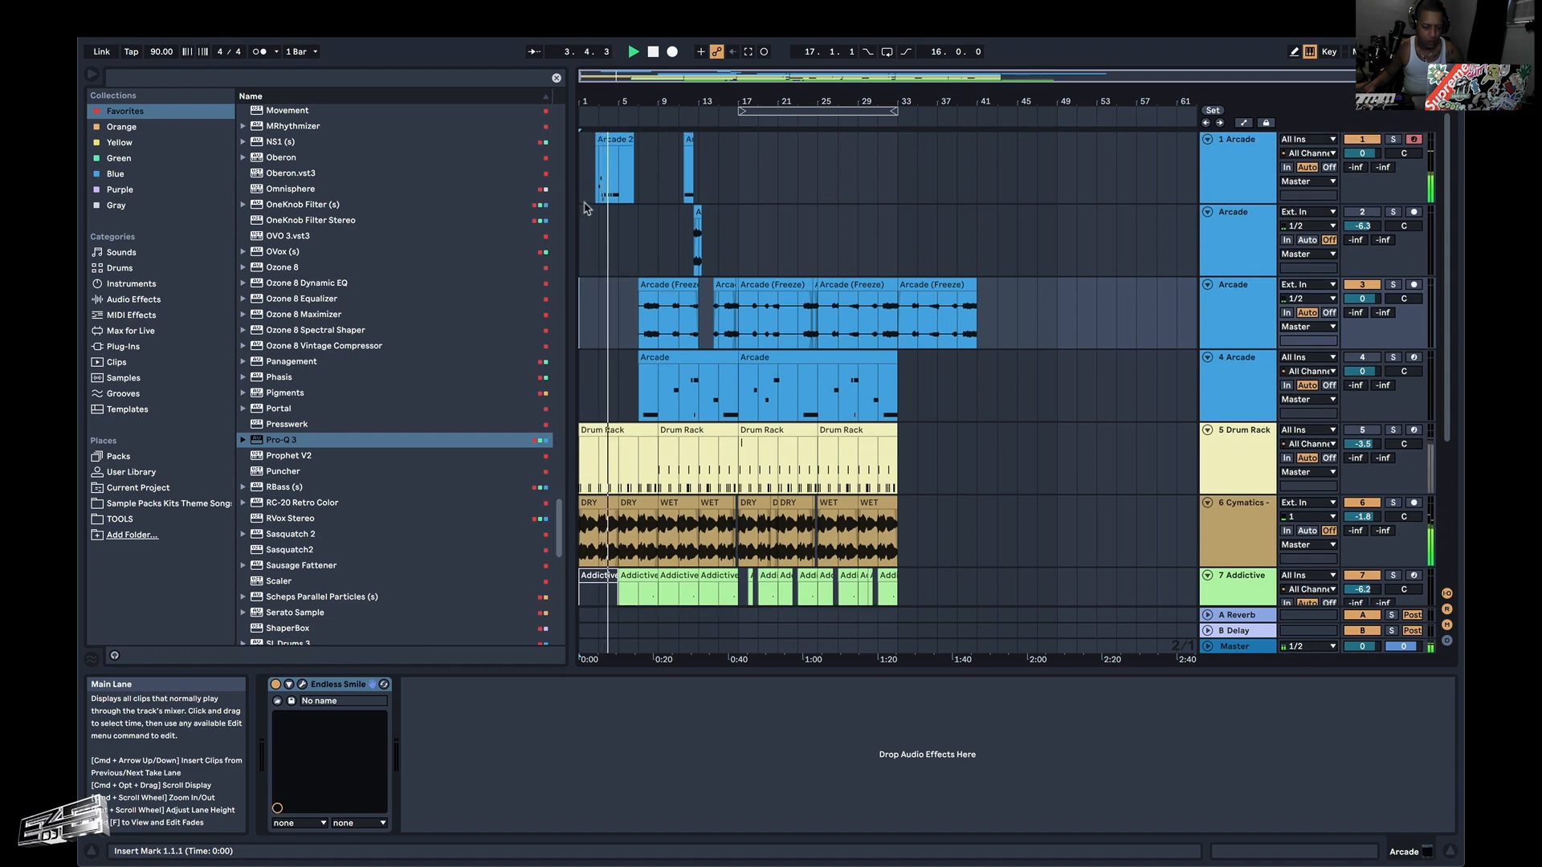
click(609, 194)
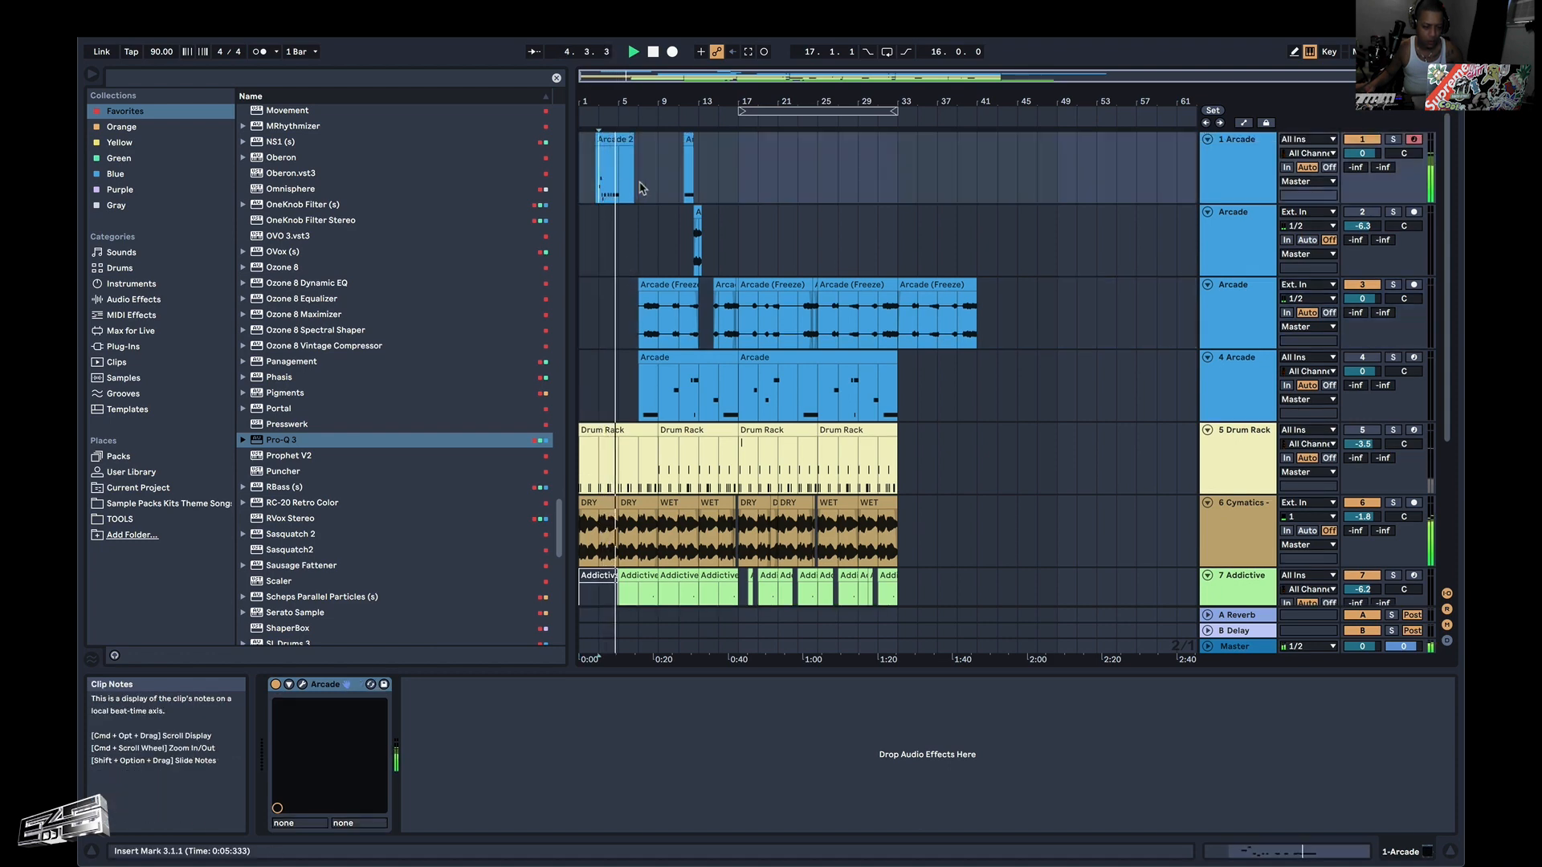
key(space)
key(space)
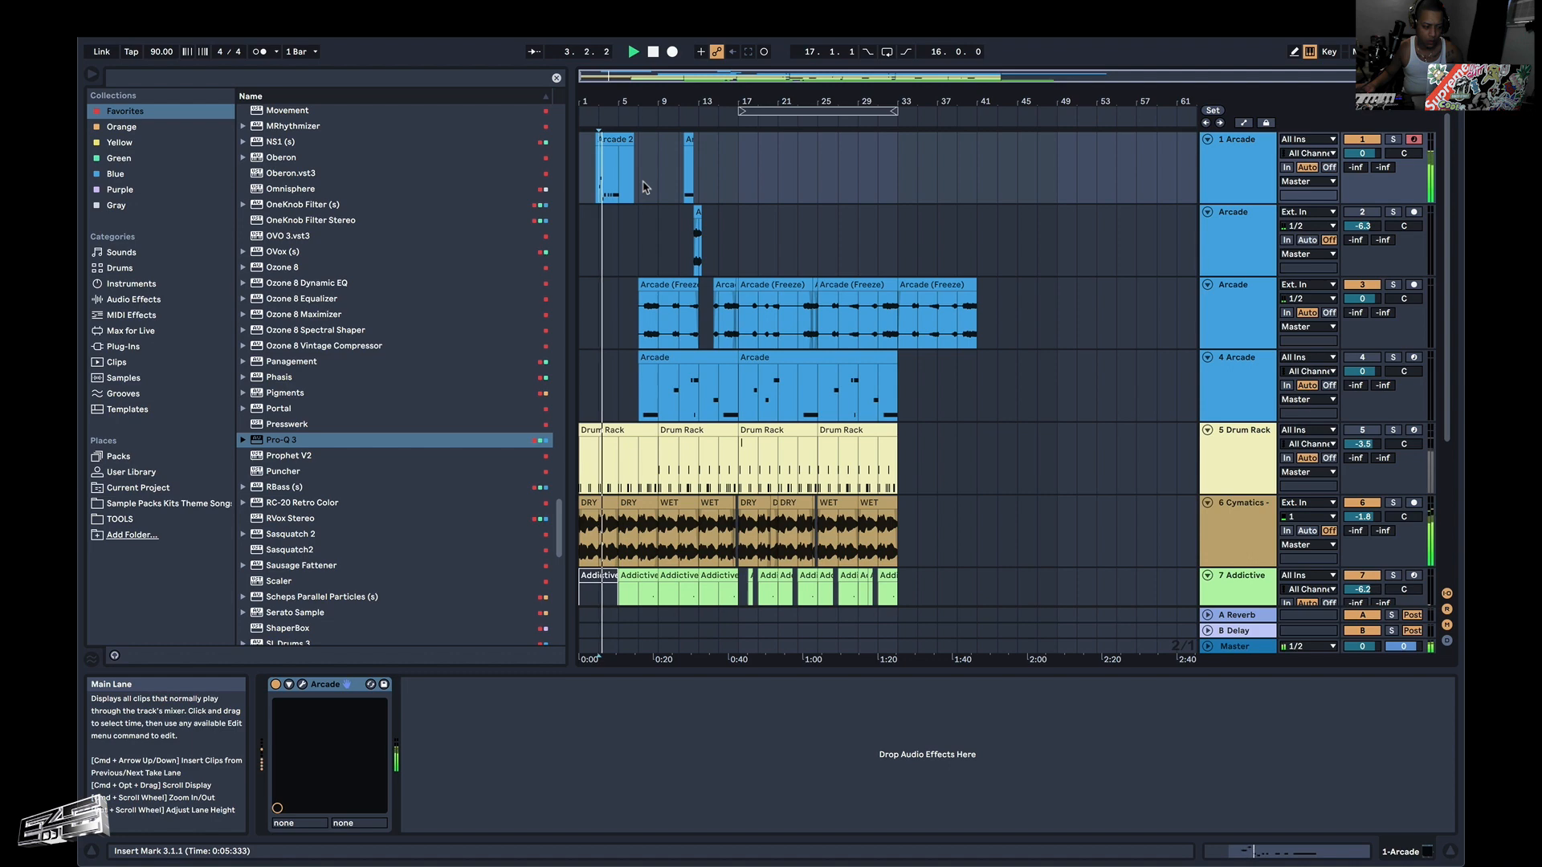
Delete the Arcade clips between 1.1.1 and 15.1.1 on track 1 and play on from 7.1.1.
drag(718, 169, 551, 167)
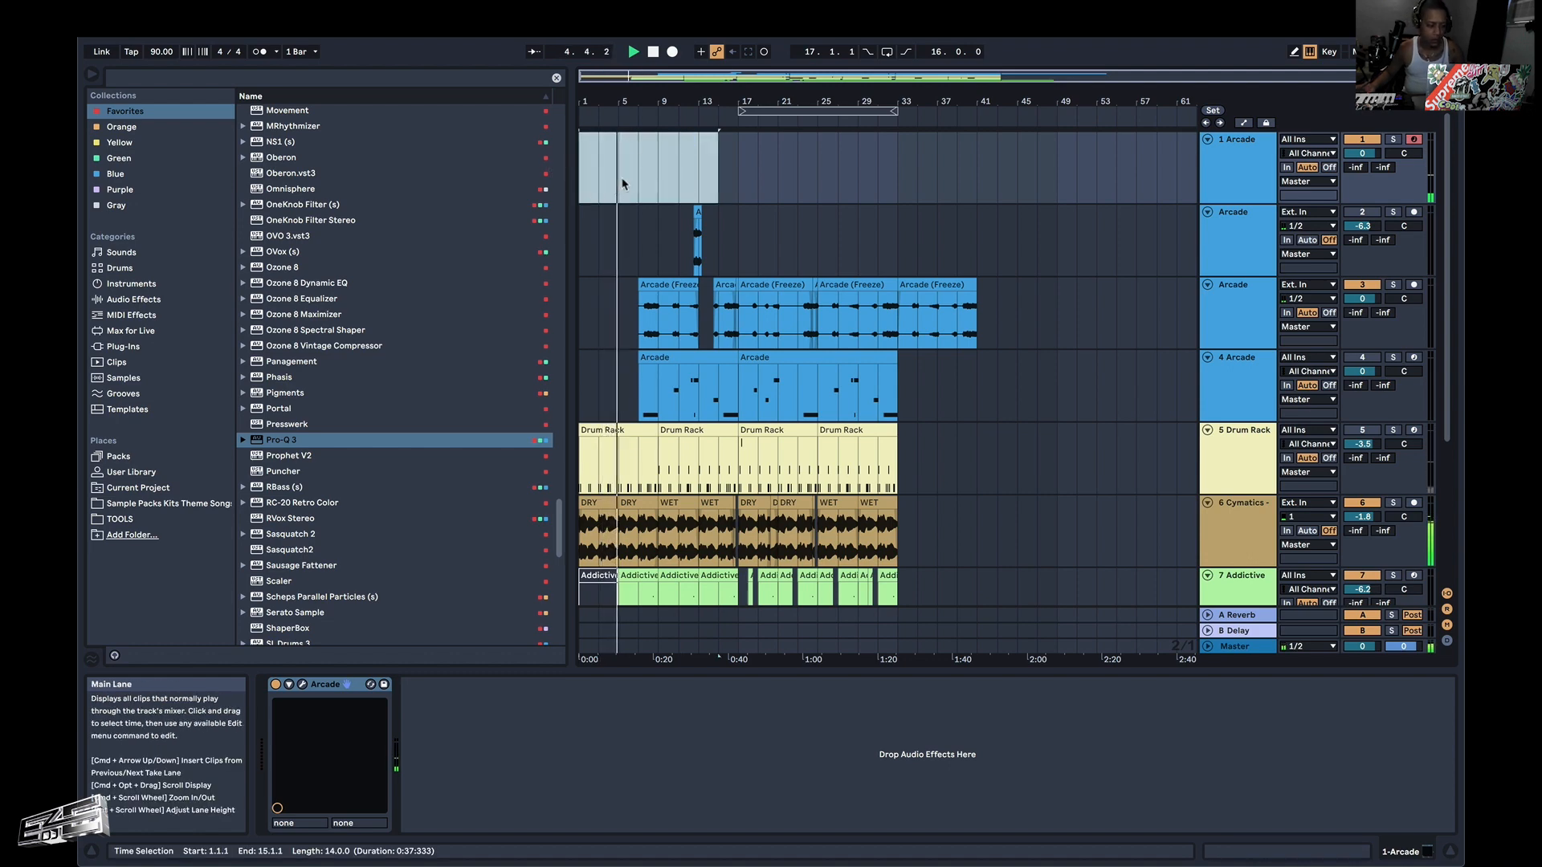
key(Delete)
click(627, 181)
click(638, 168)
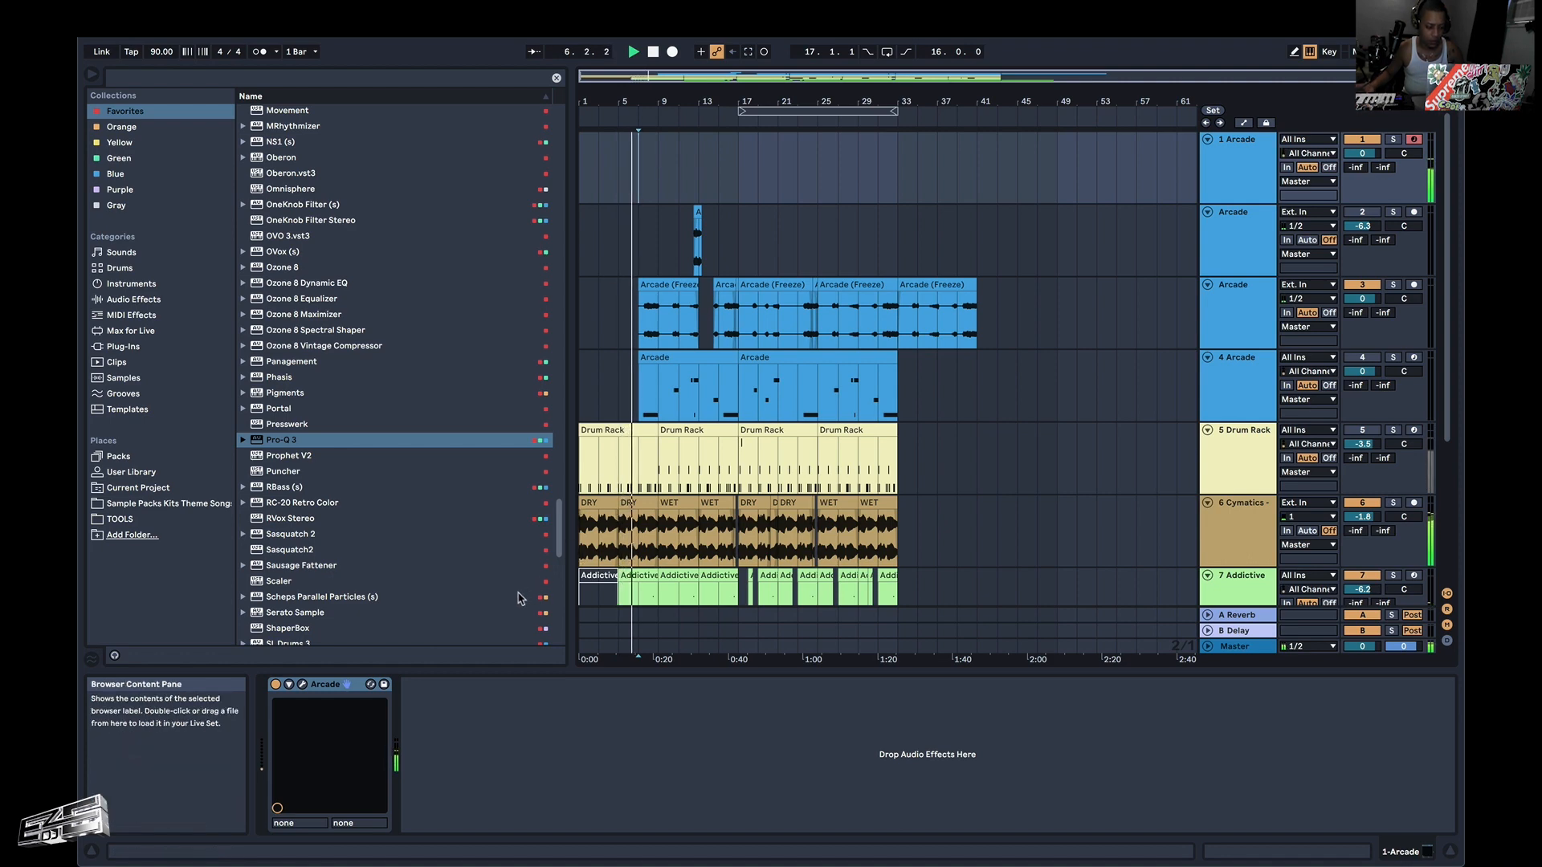
Reopen Arcade on track 1, look through the Funk U samplers, return to the full list of lines, and stop playback at 11.1.1.
click(302, 685)
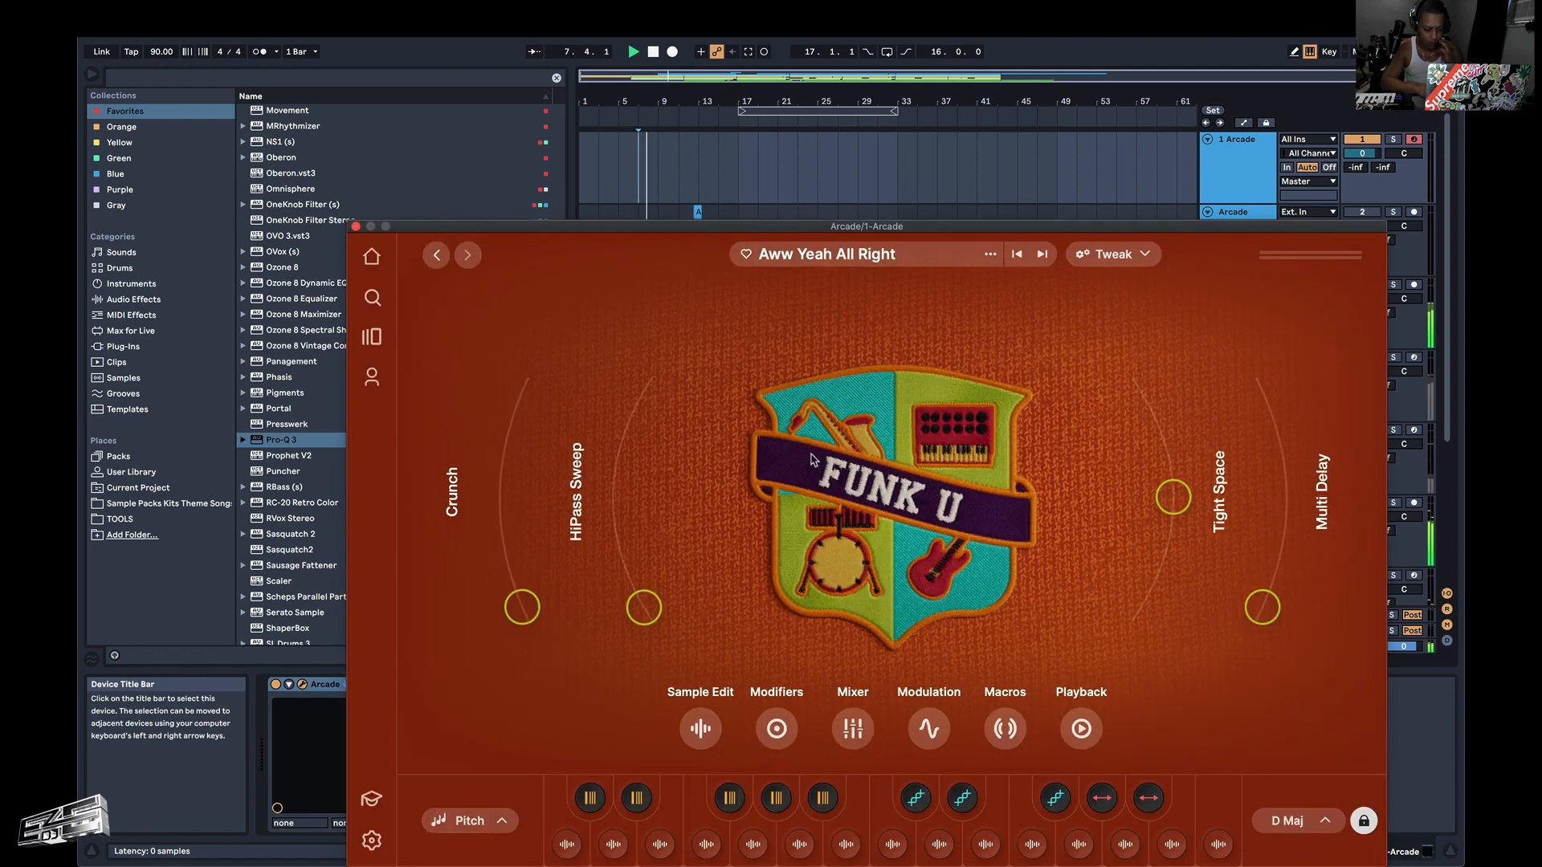
click(372, 336)
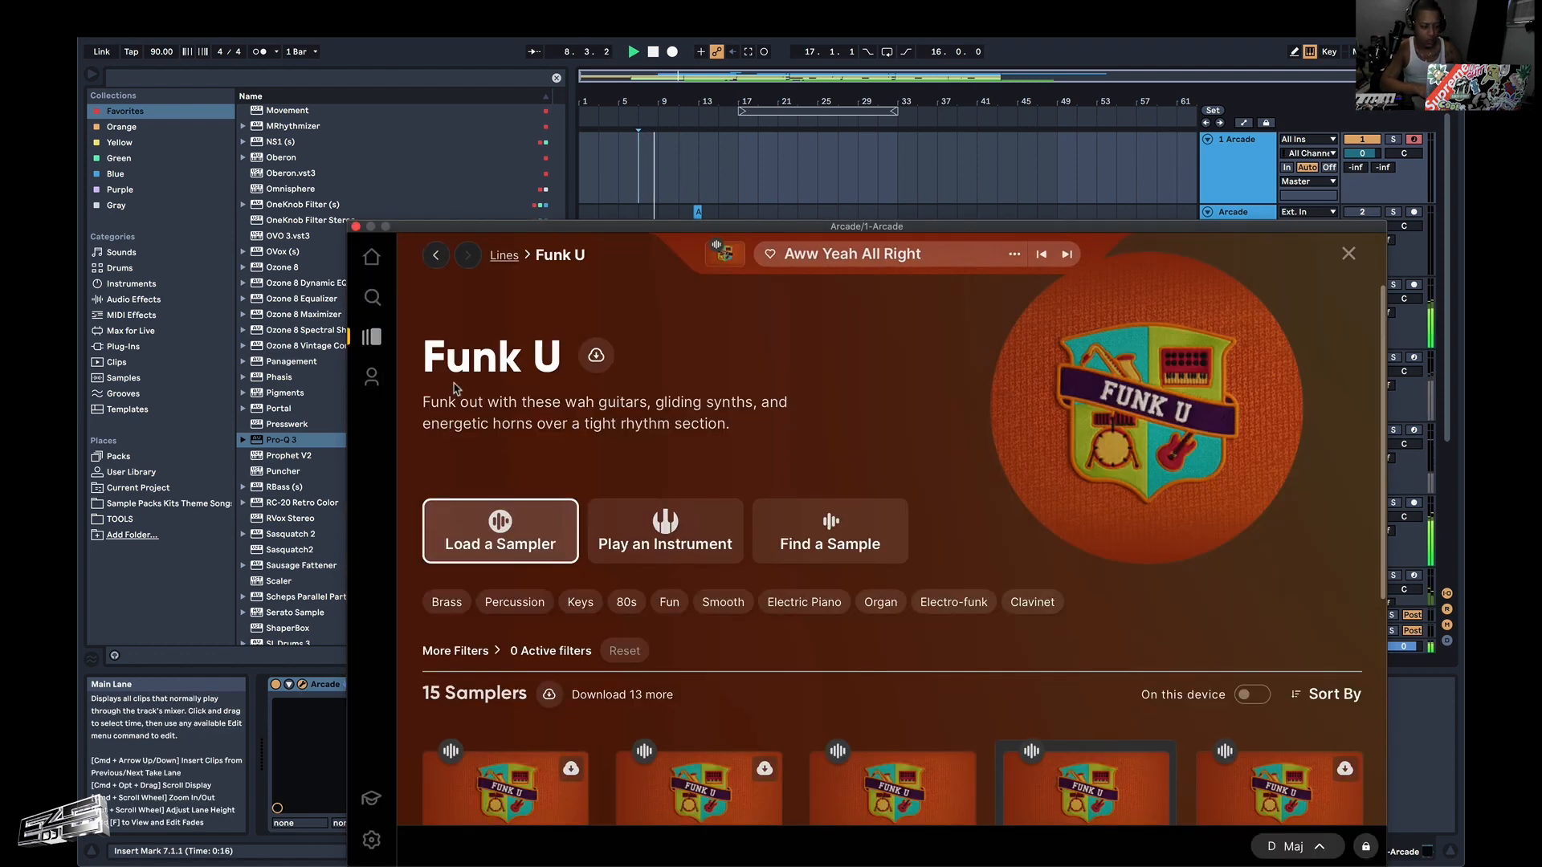
scroll(755, 551, down, 10)
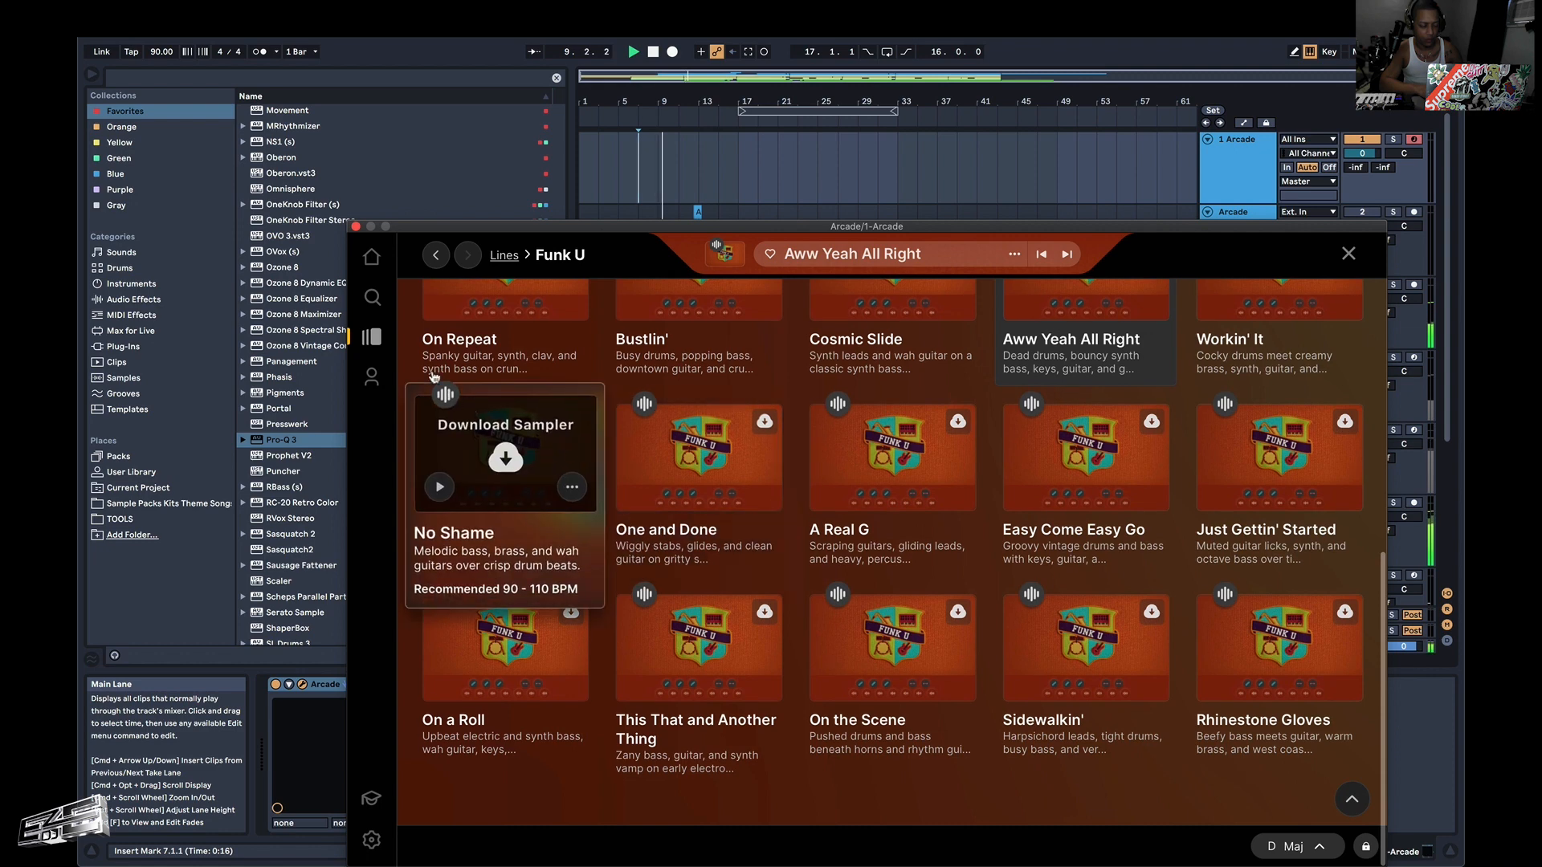
click(375, 337)
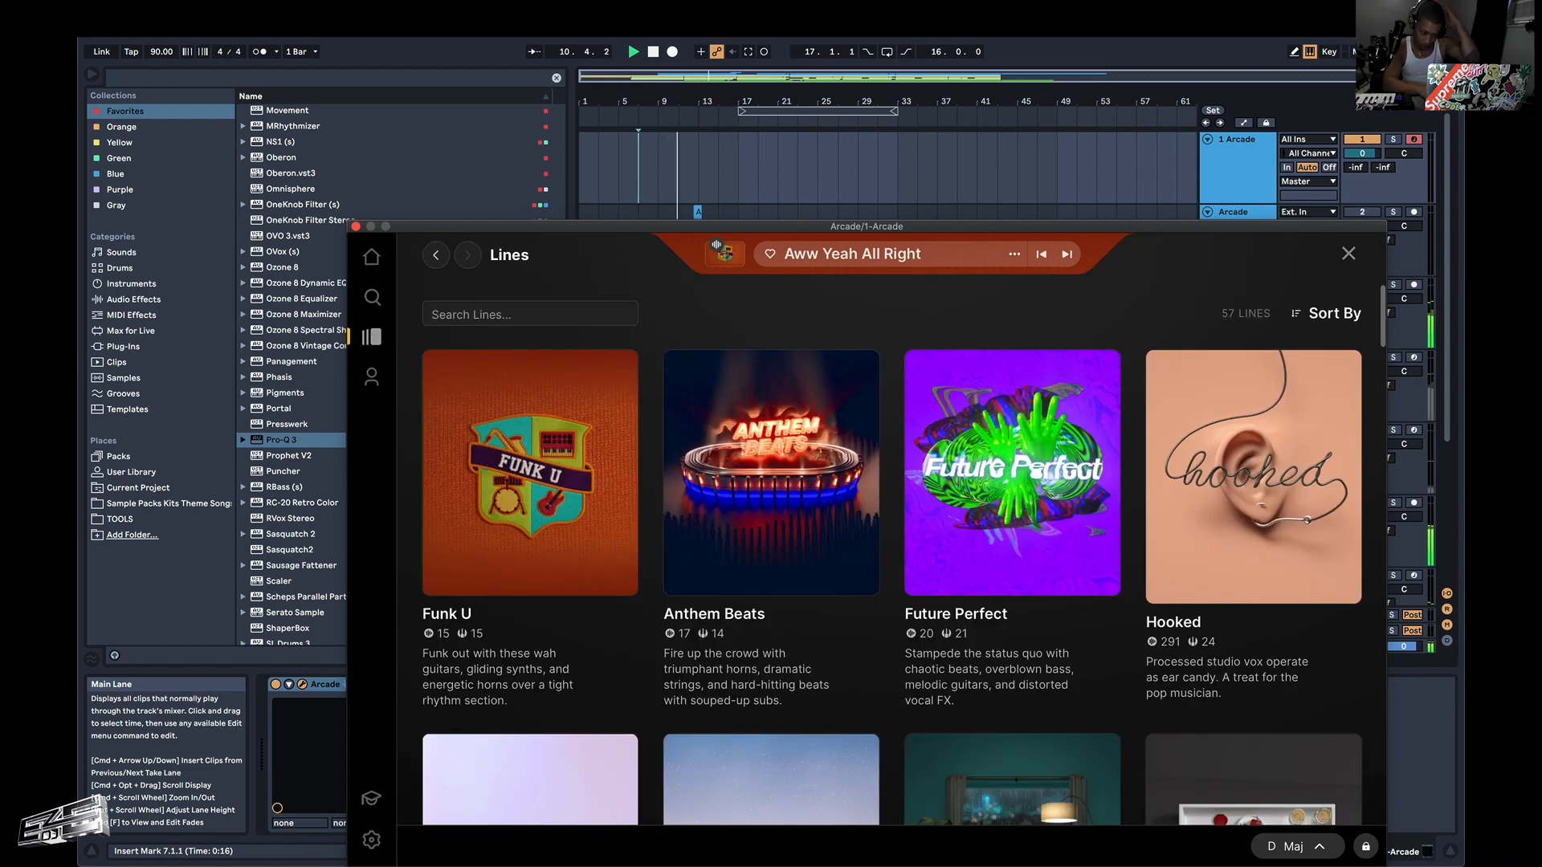
key(space)
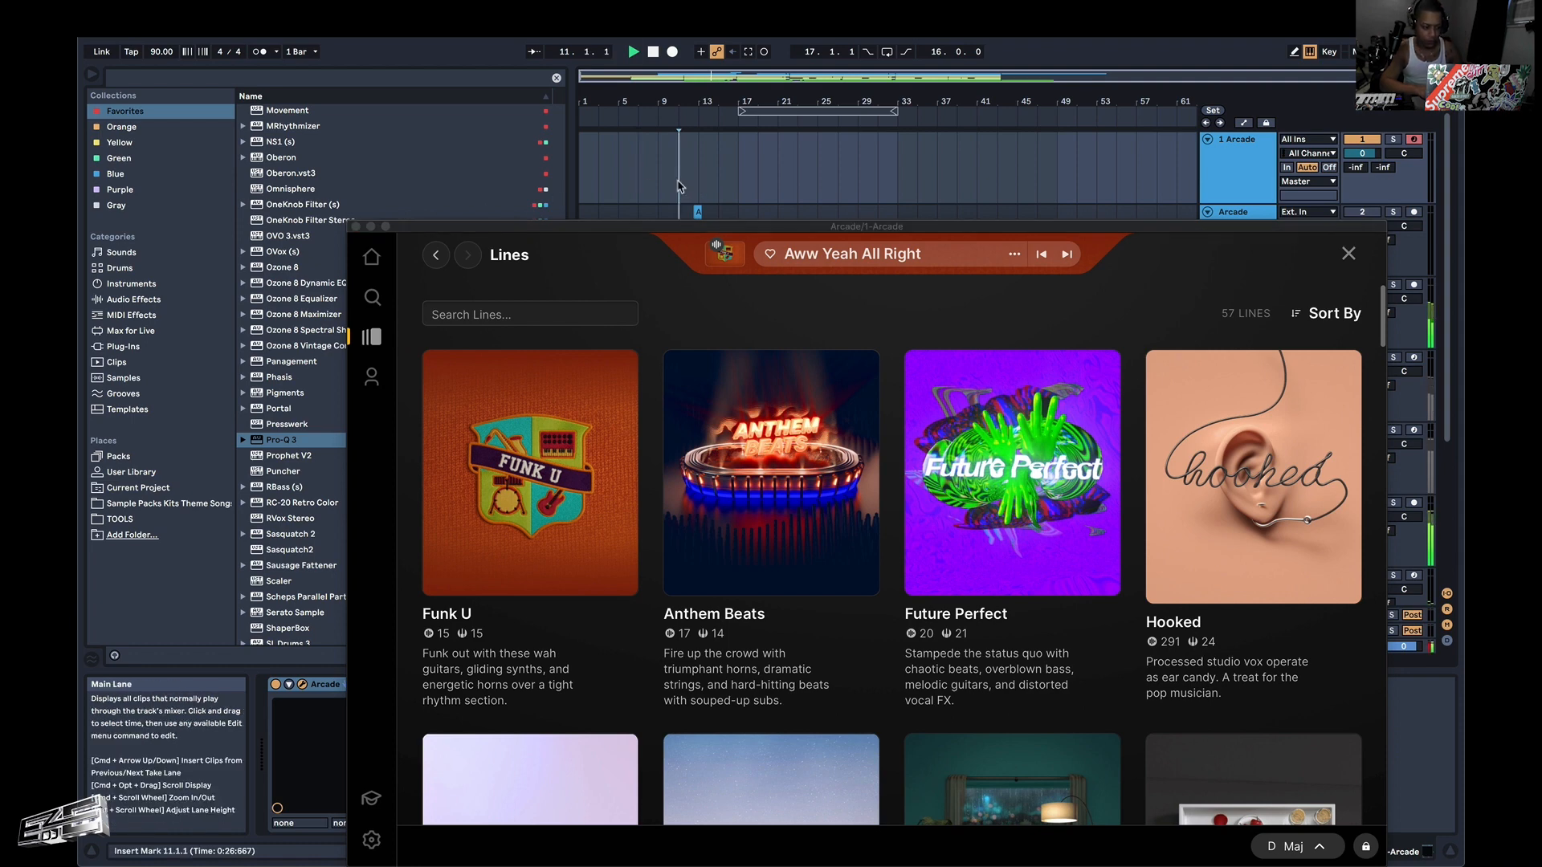
drag(678, 238, 634, 141)
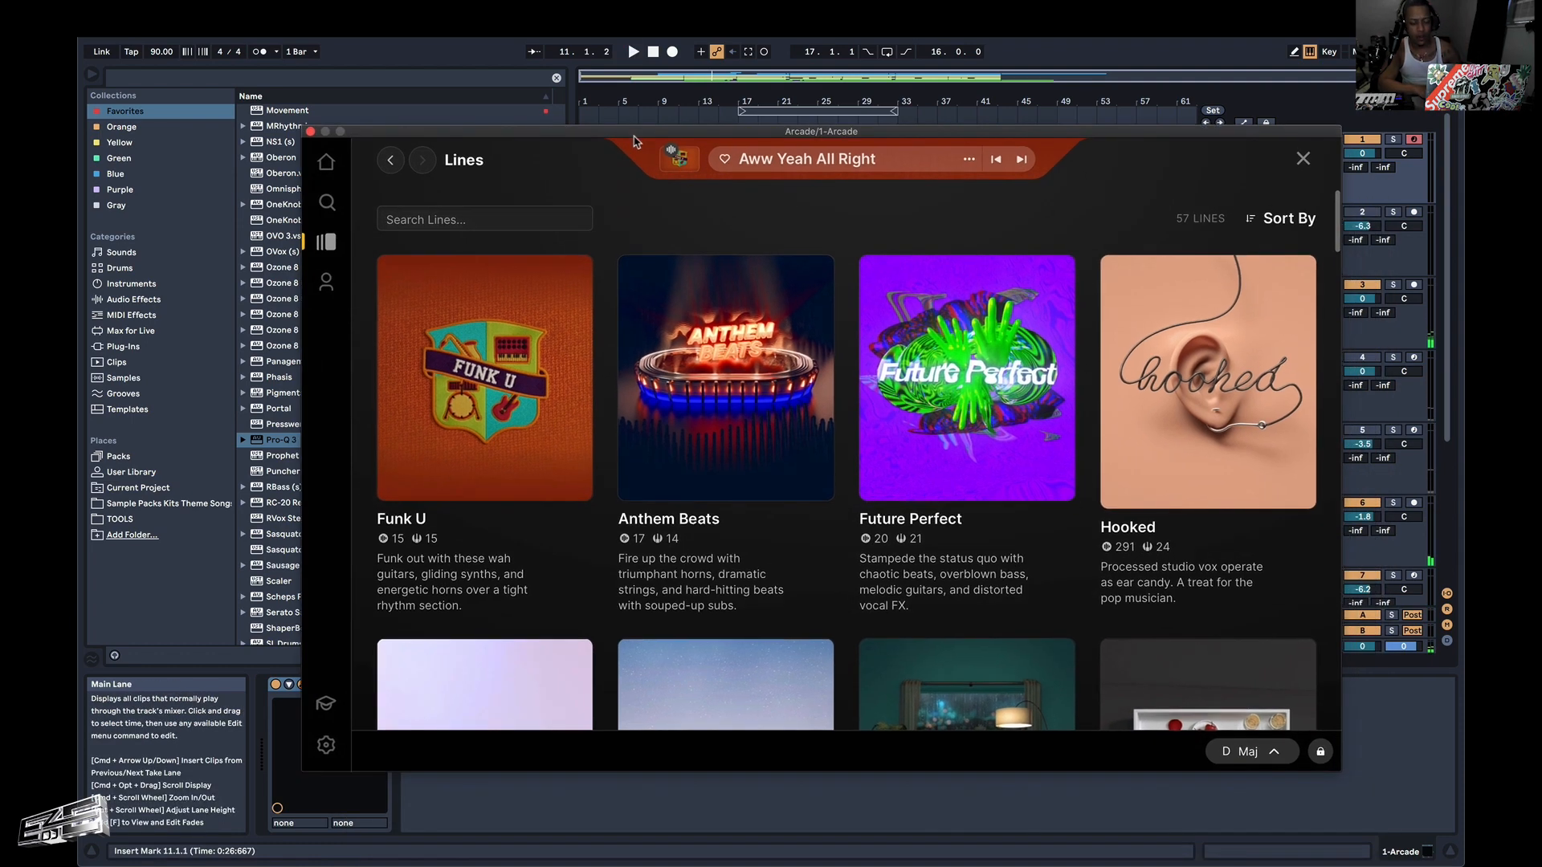
Move the Arcade window off the arrangement and play from 25.1.1 to review the section leading up to bar 33.
mouse_move(926, 312)
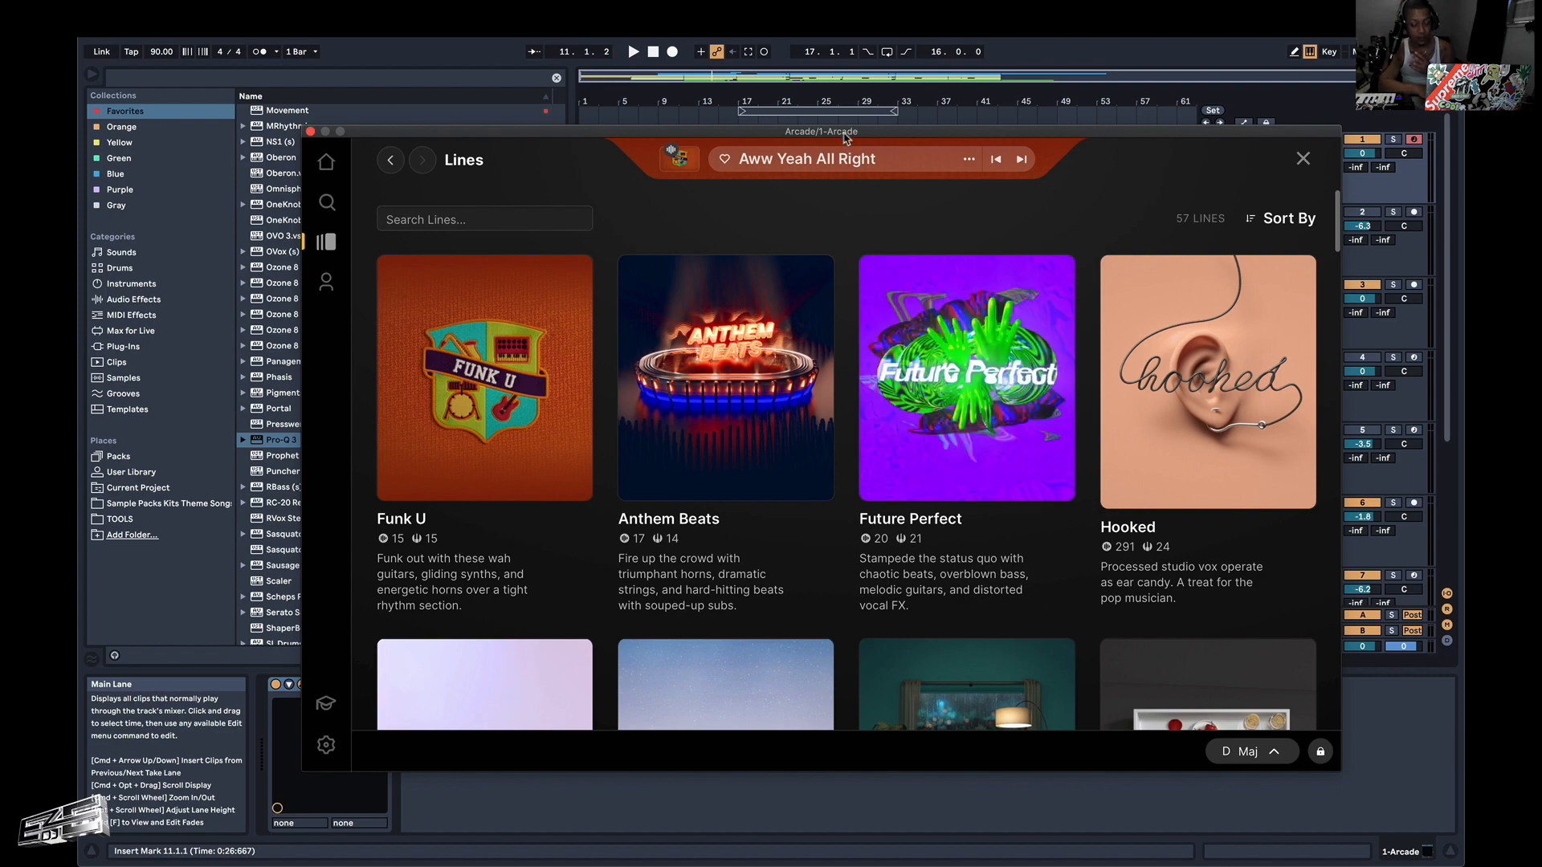
drag(845, 138, 1053, 545)
scroll(919, 387, down, 5)
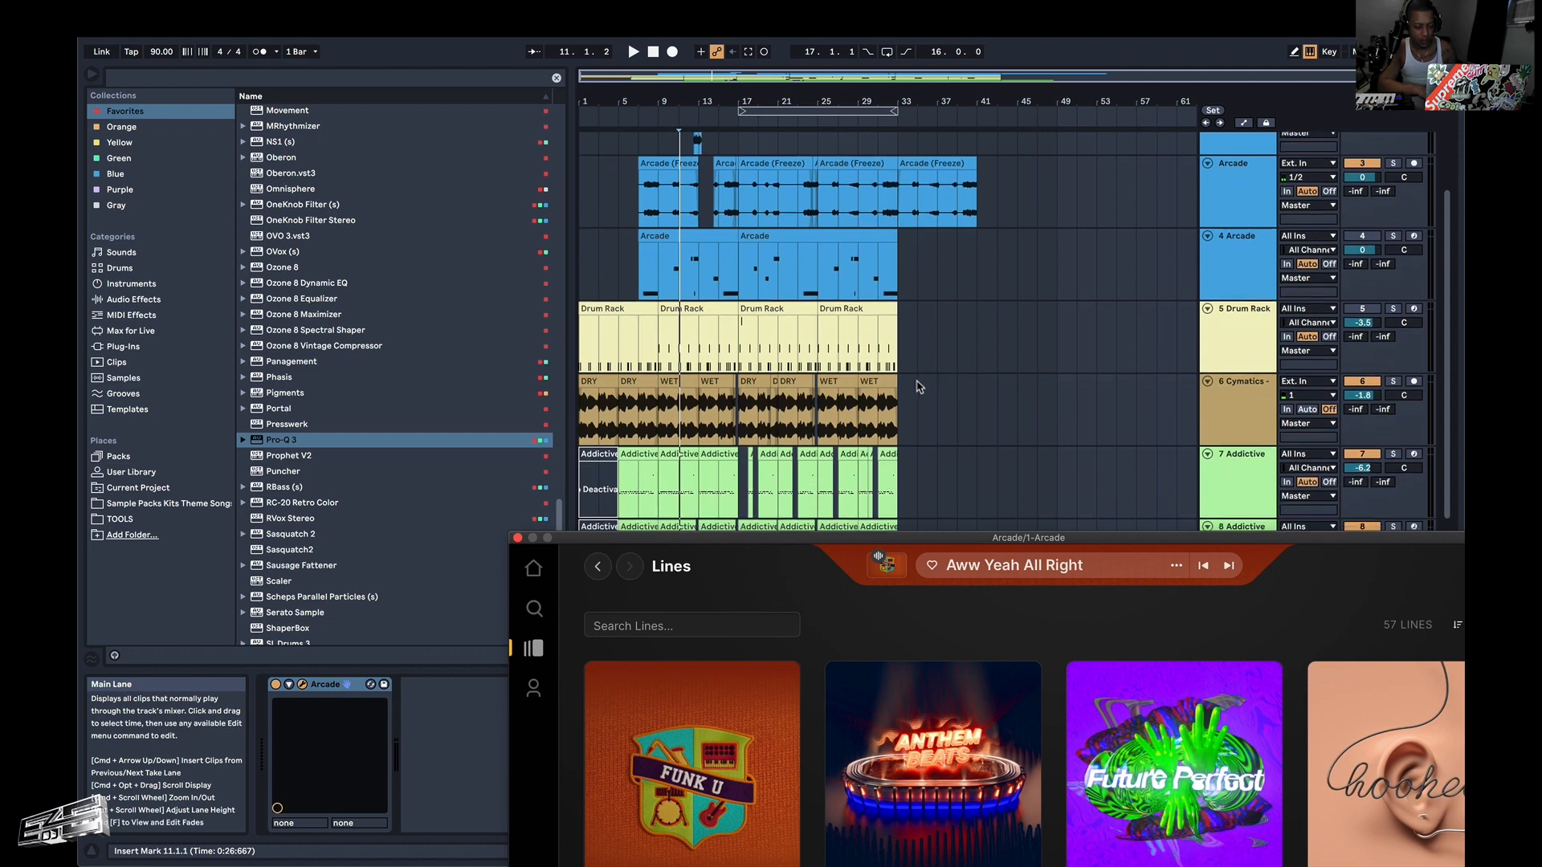
click(894, 273)
scroll(904, 410, down, 2)
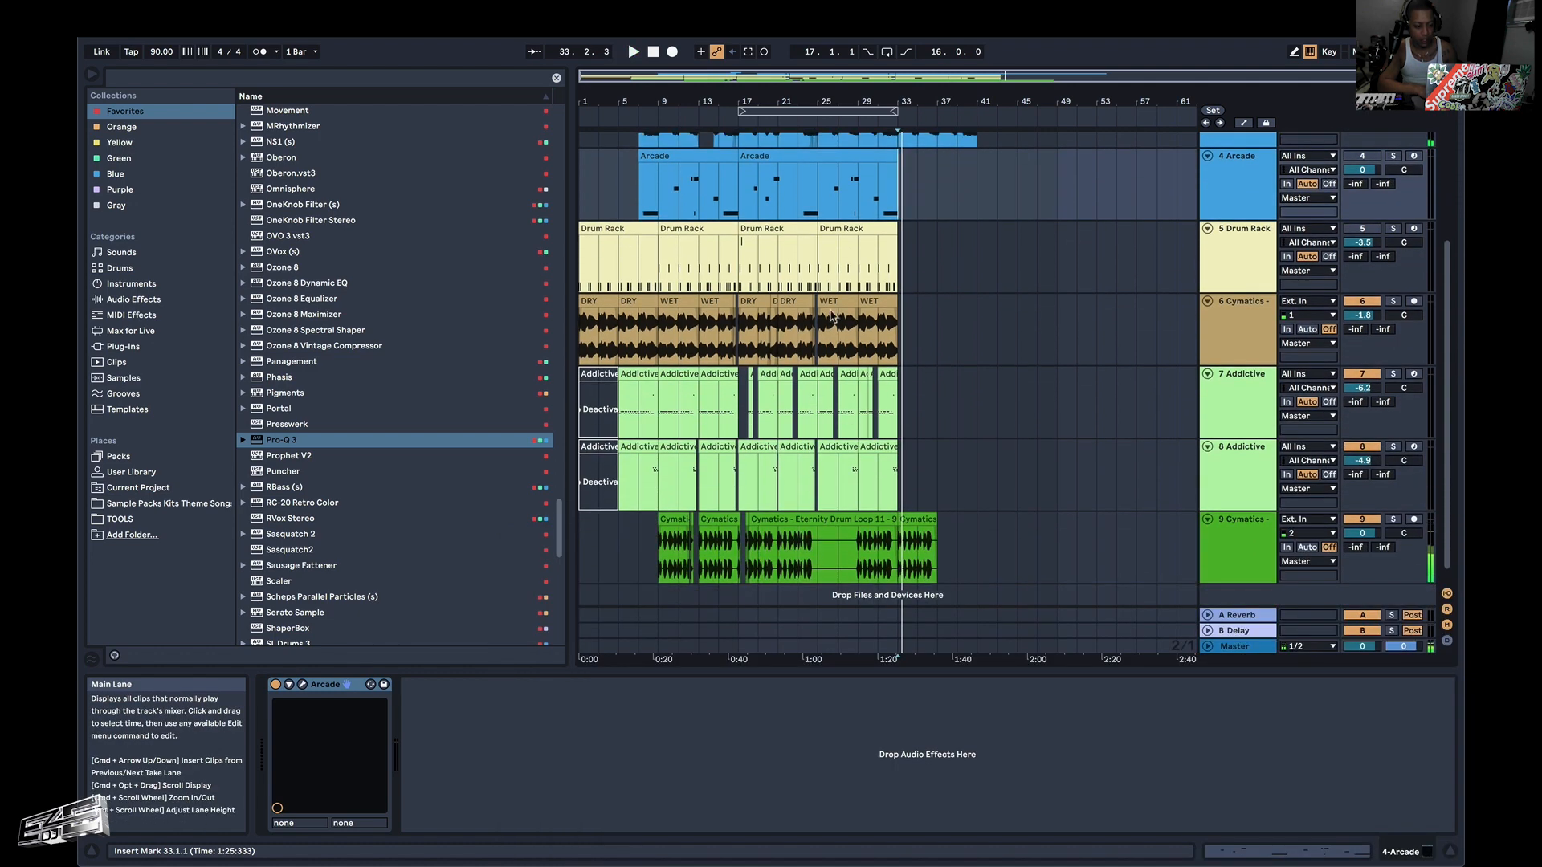
click(815, 510)
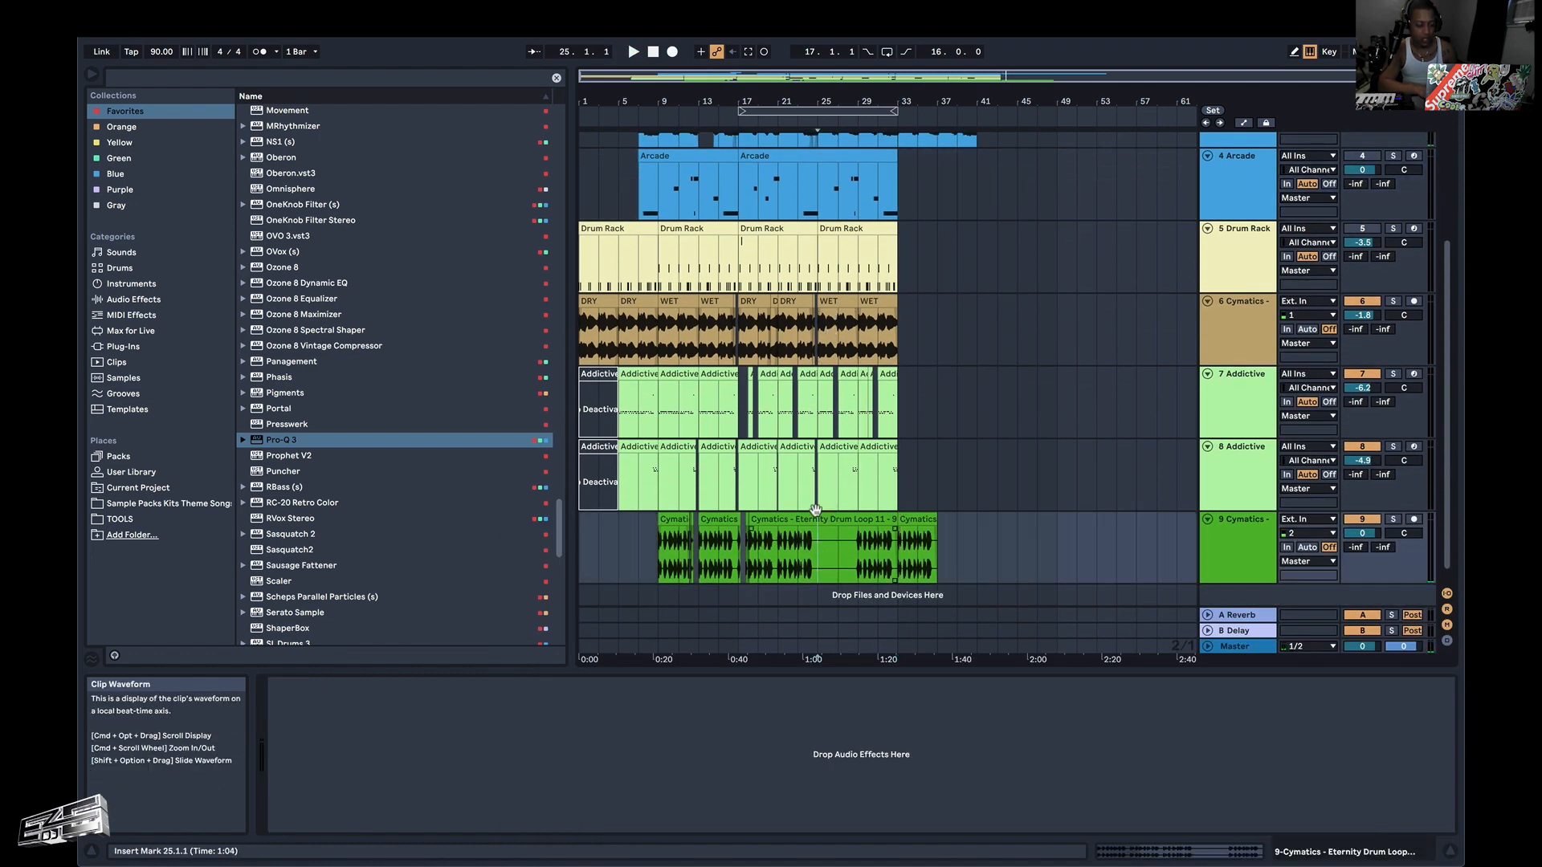
key(space)
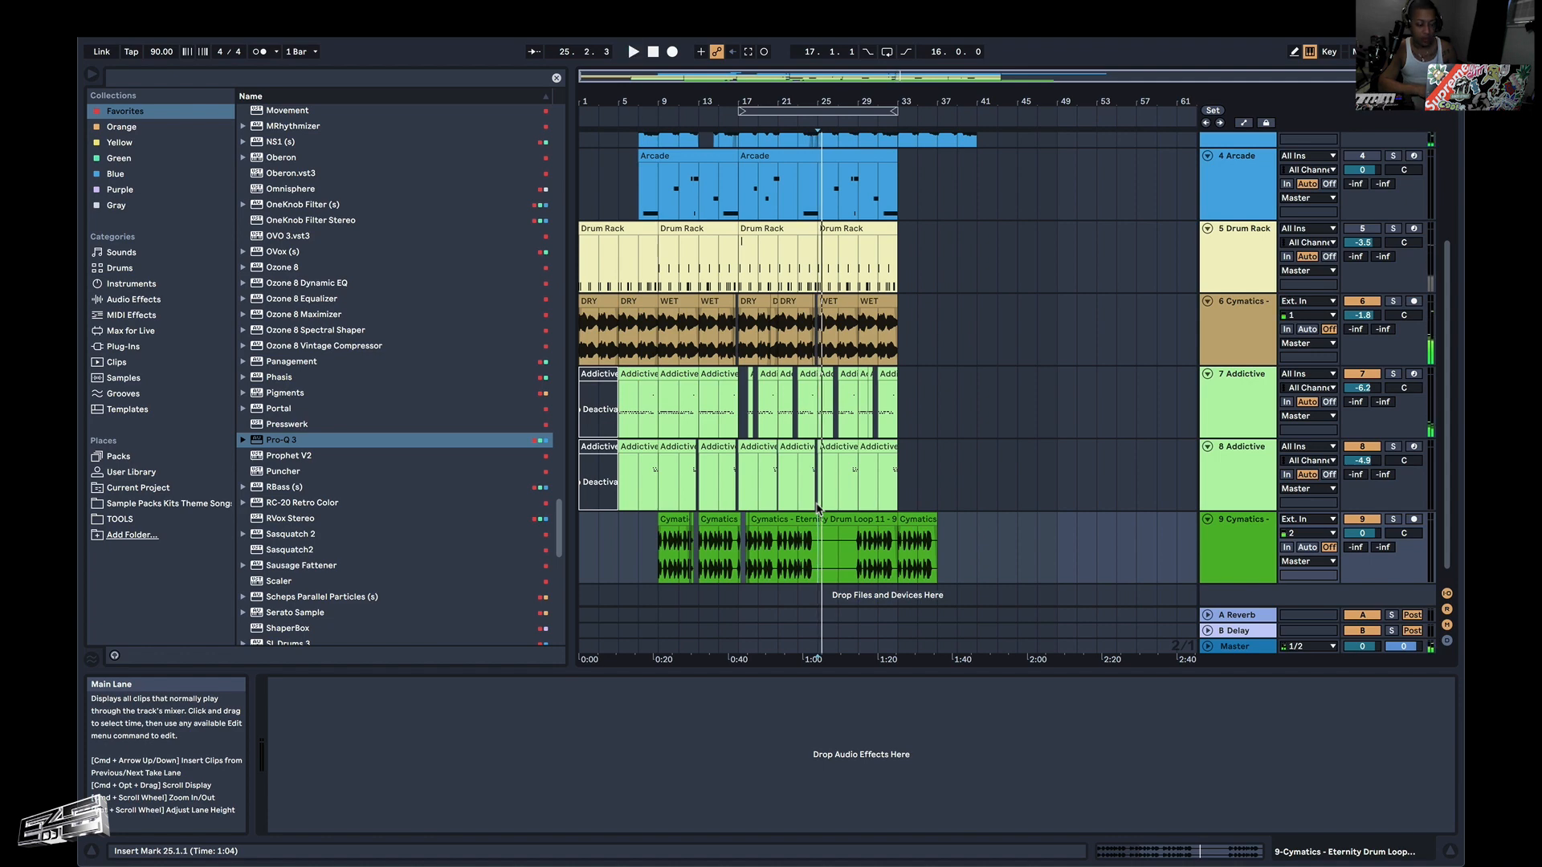
scroll(814, 434, up, 2)
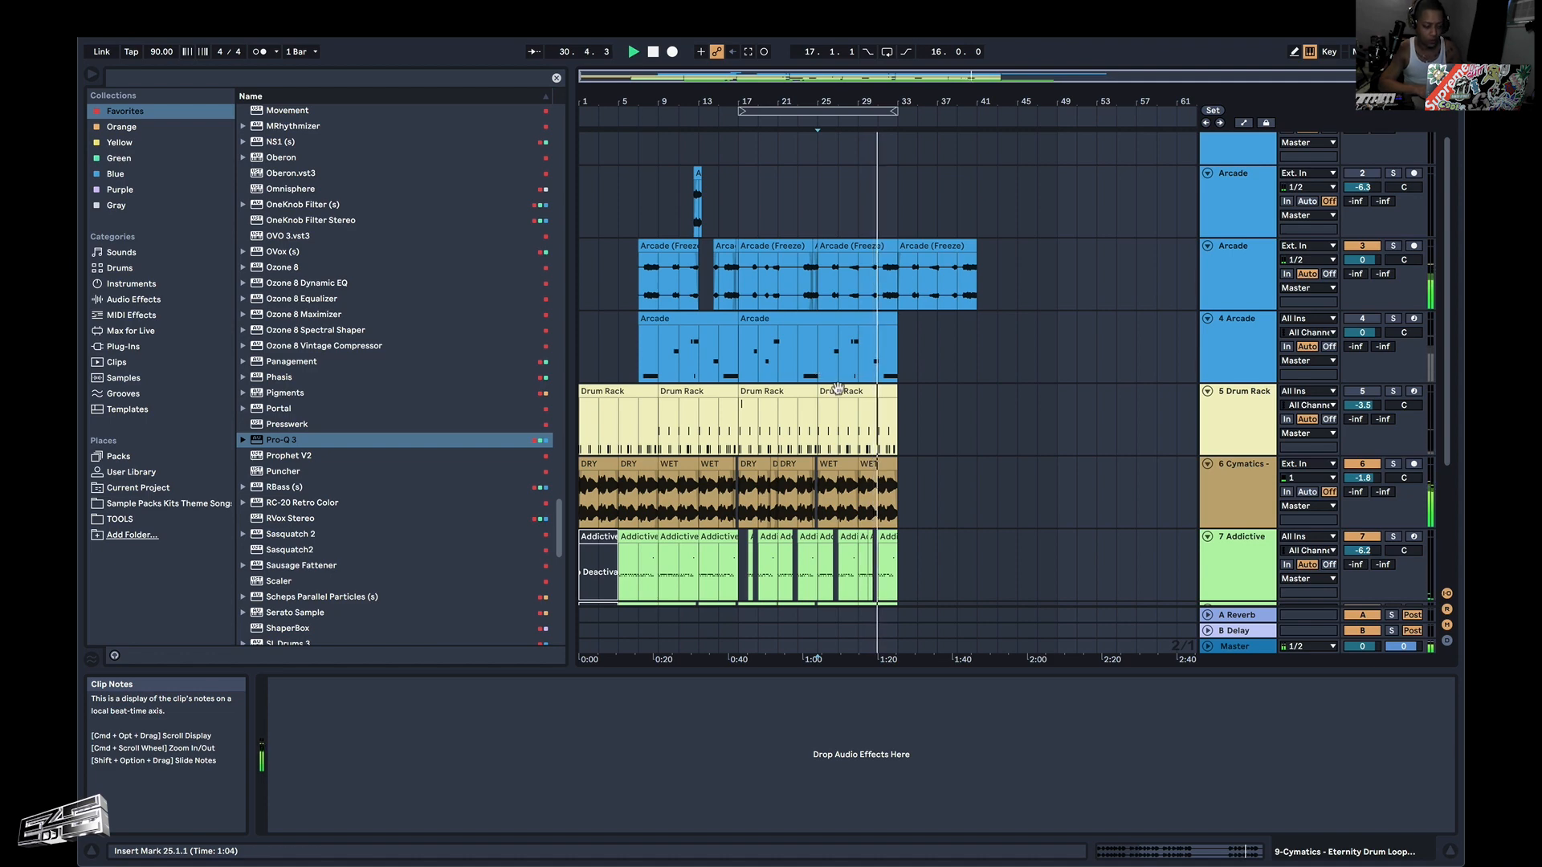
scroll(838, 389, down, 3)
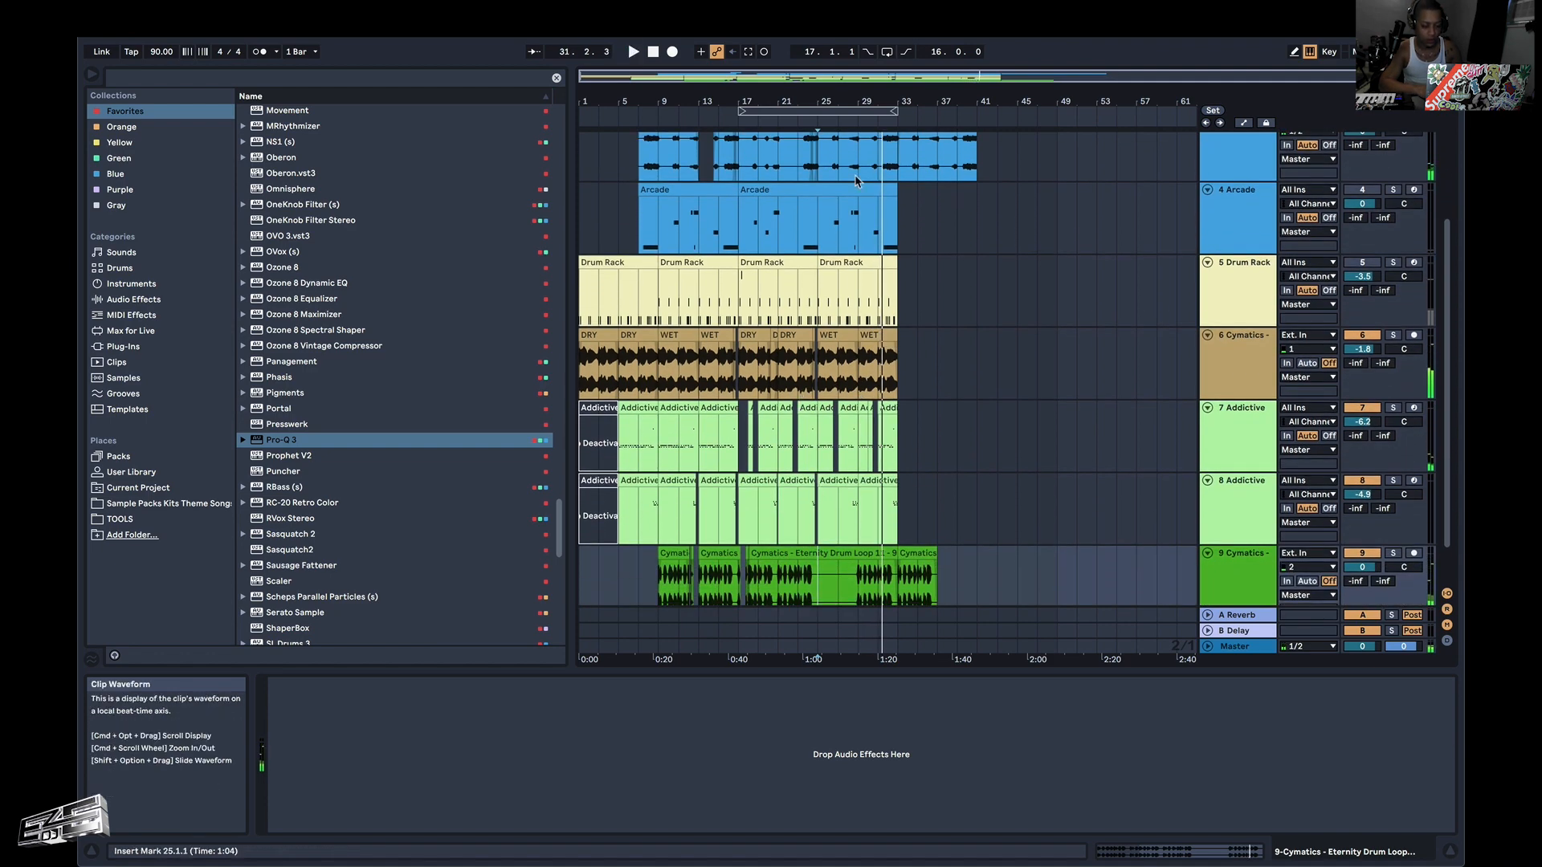
scroll(856, 185, up, 4)
key(space)
Reopen Arcade on track 1 and open the Warehouse line from the list of lines.
click(821, 158)
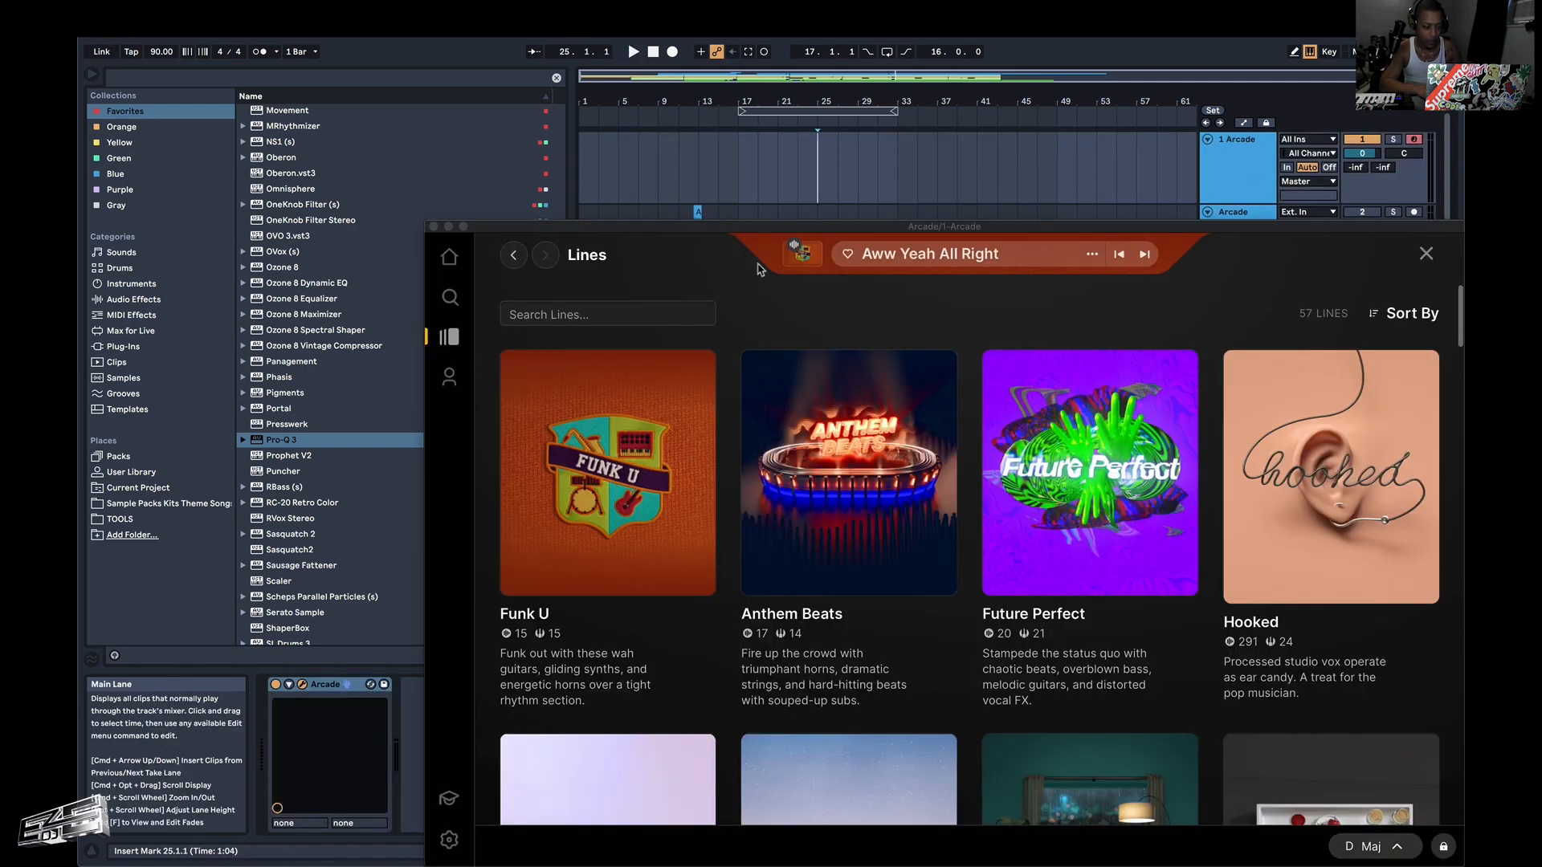
drag(743, 230, 535, 41)
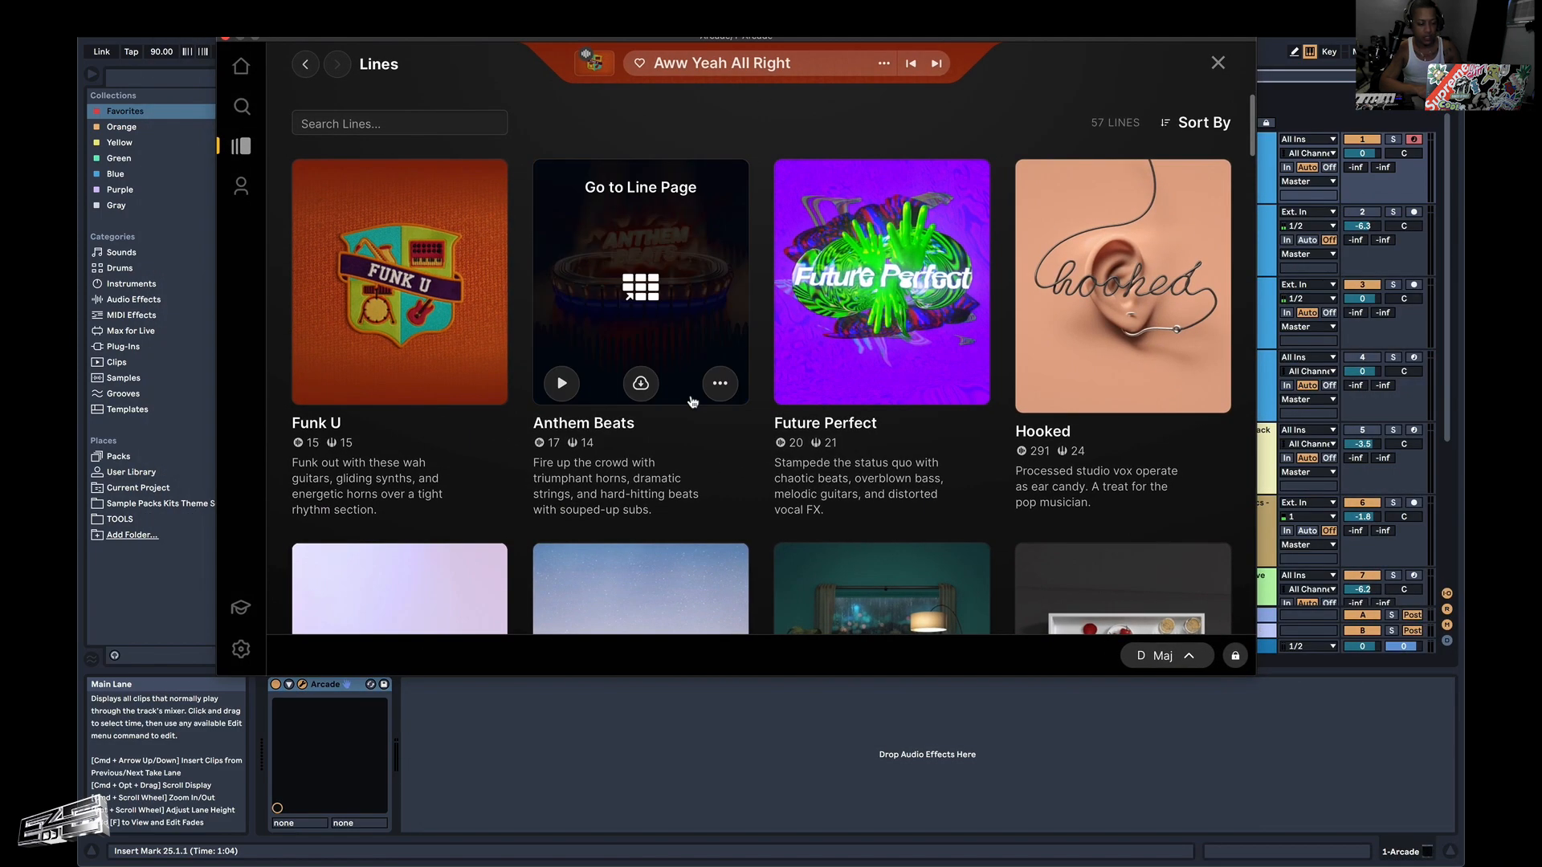
scroll(692, 402, down, 3)
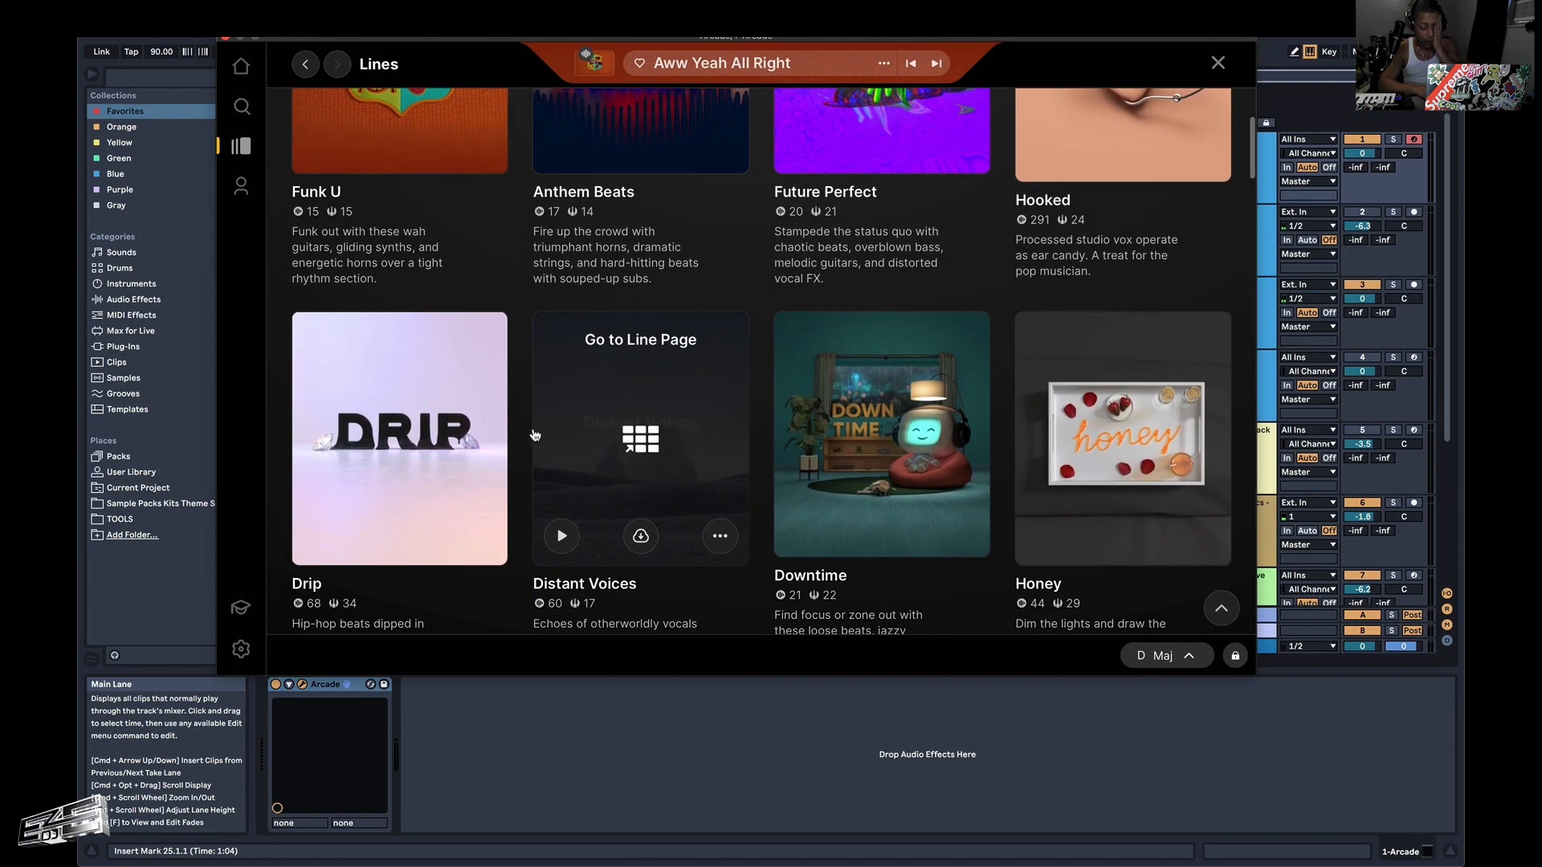
scroll(535, 435, down, 5)
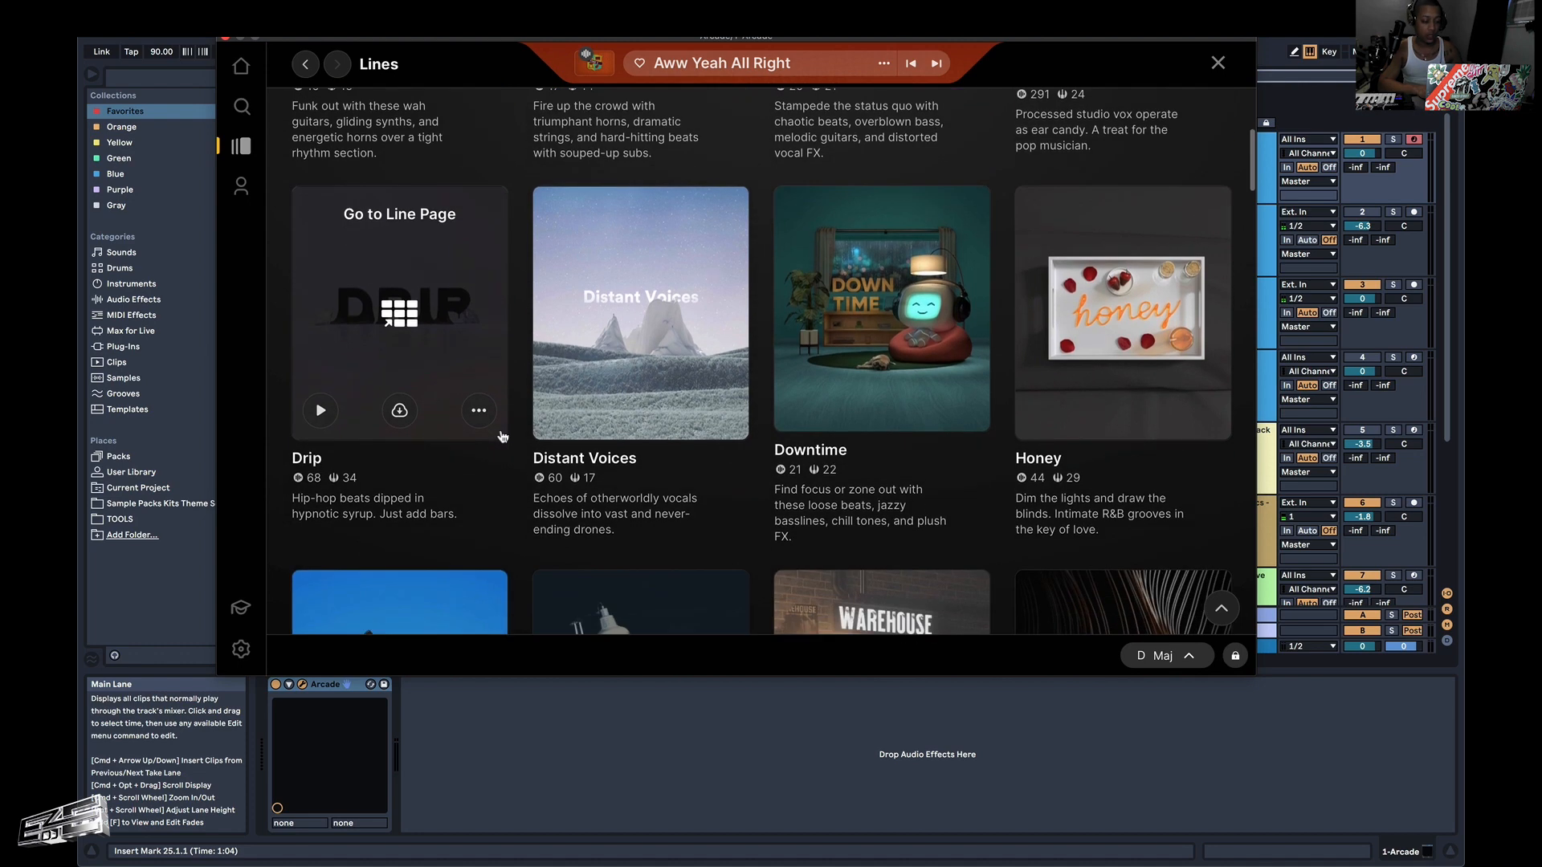
scroll(503, 437, down, 2)
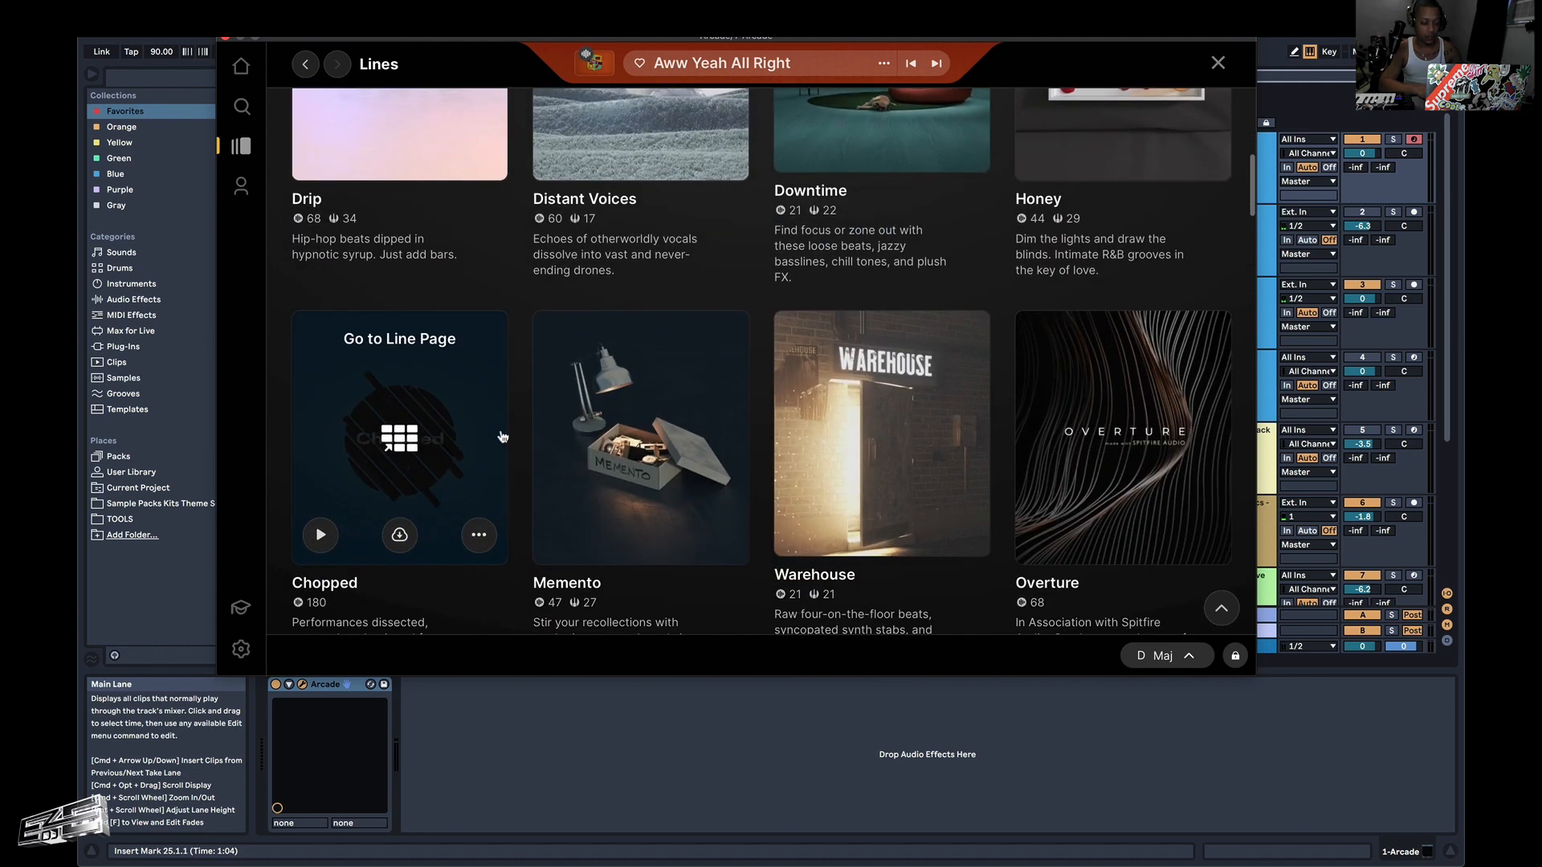
click(885, 442)
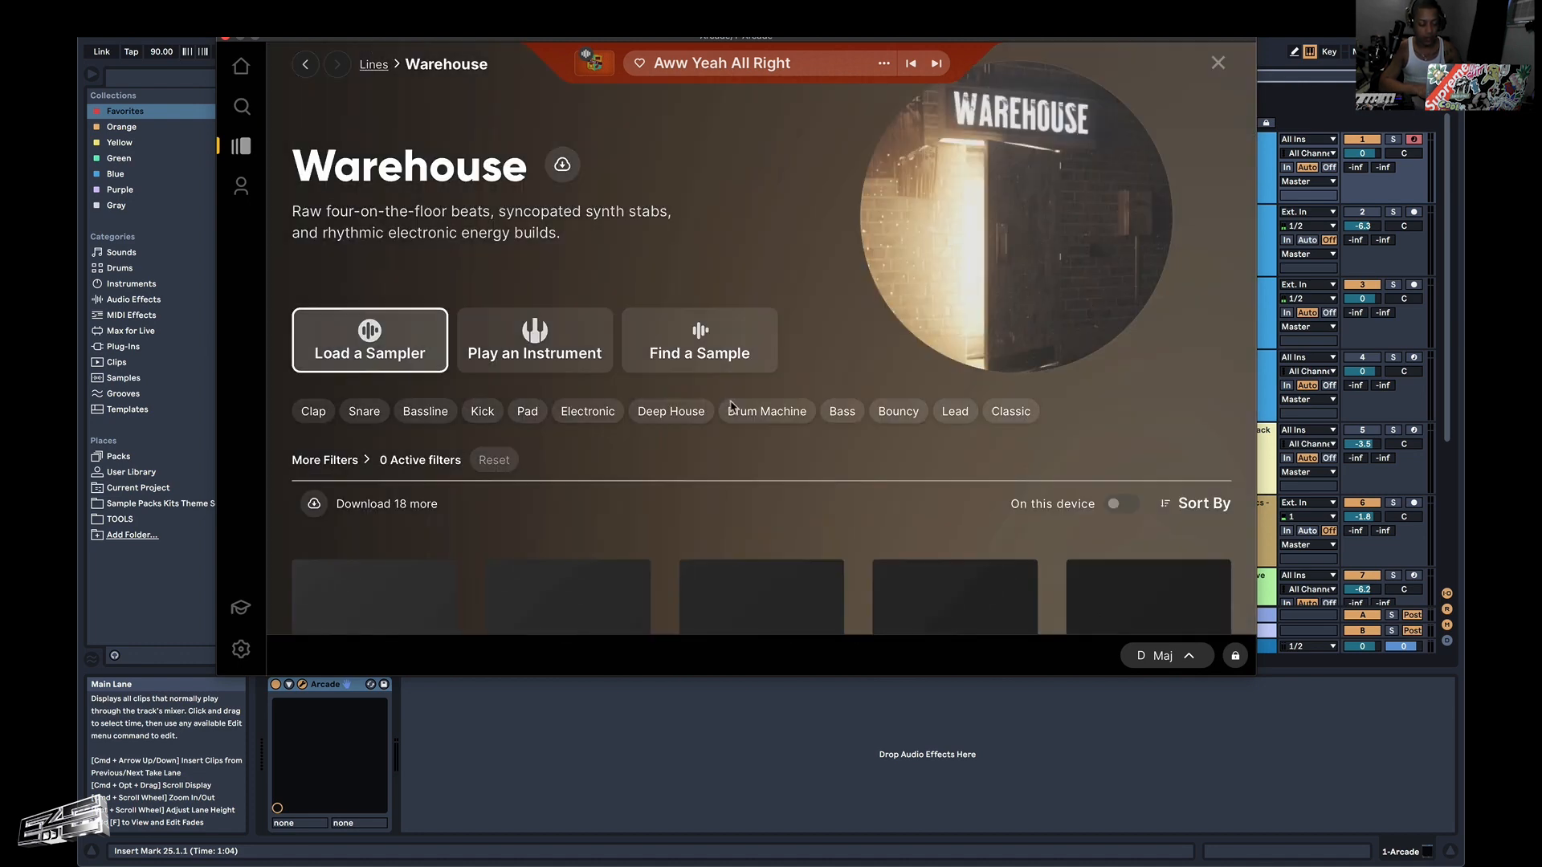
Download and load the Into the Fold sampler from Warehouse and audition it over the arrangement from 25.1.1.
scroll(731, 405, down, 3)
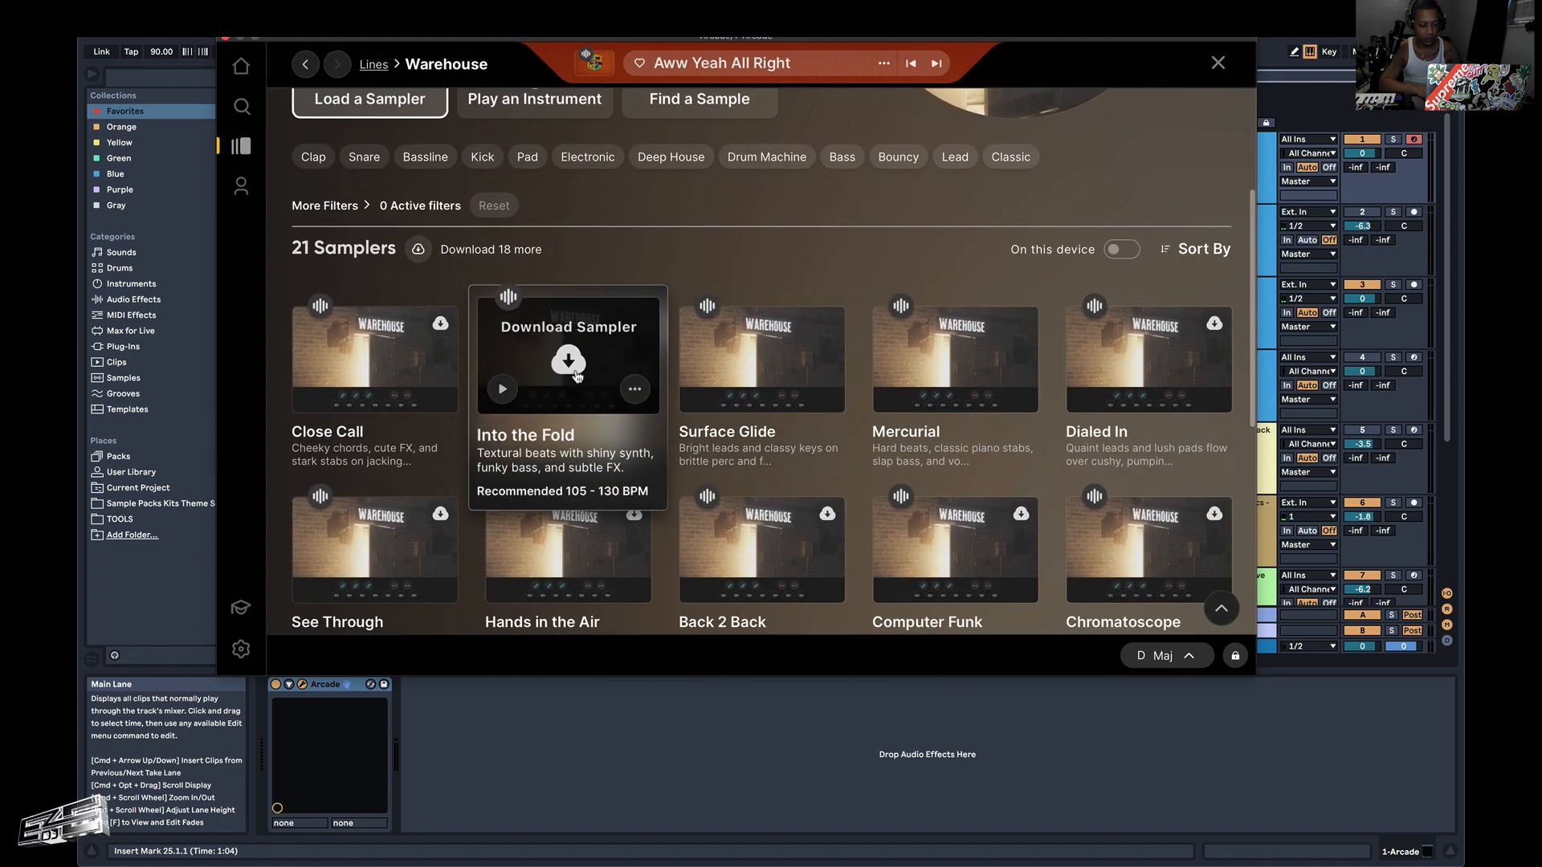
click(575, 373)
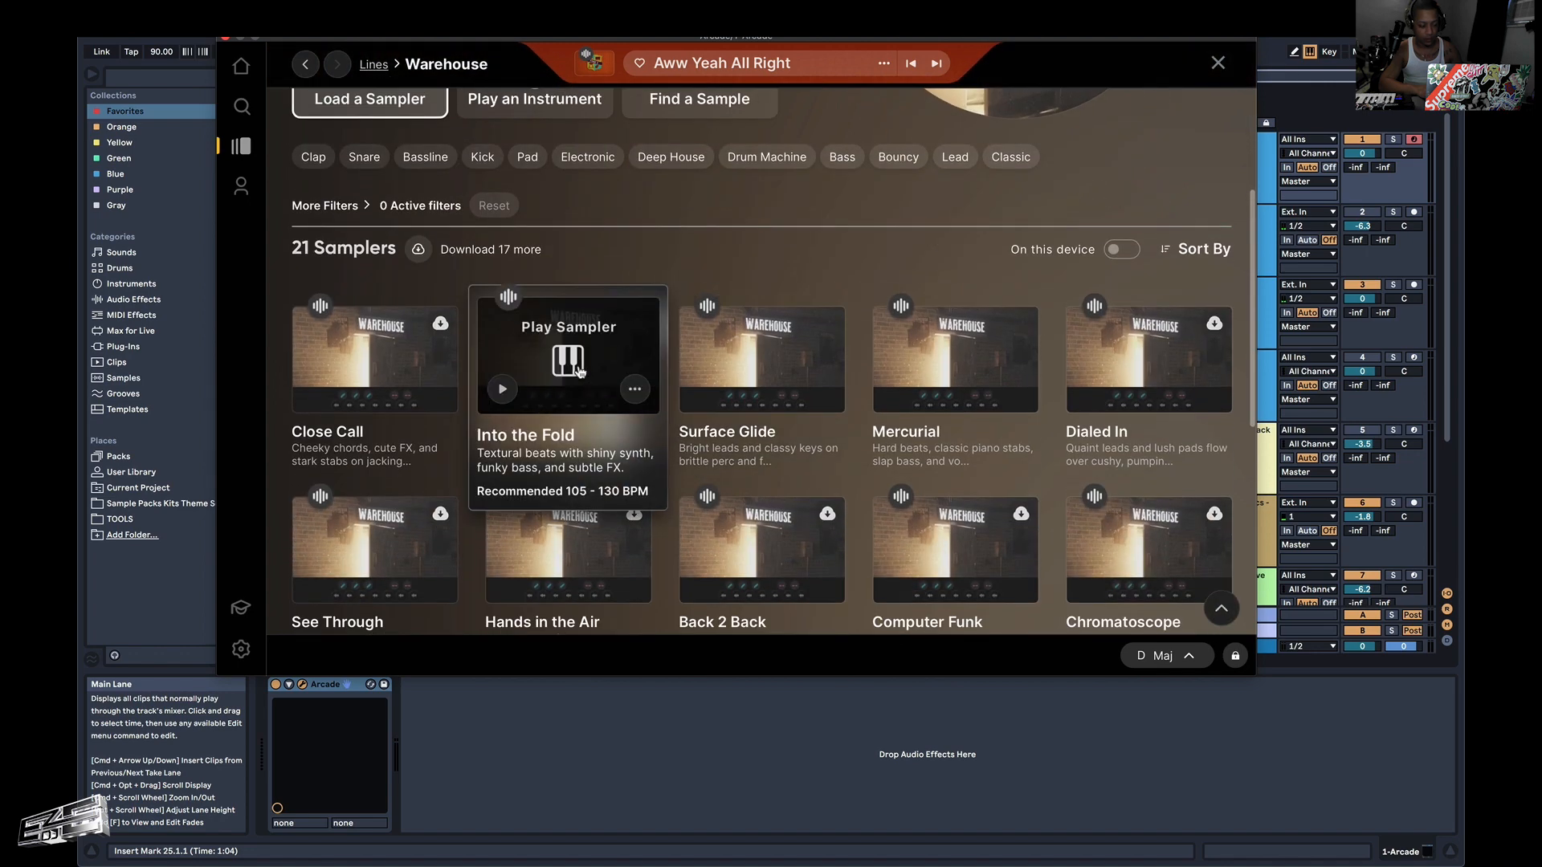
click(590, 385)
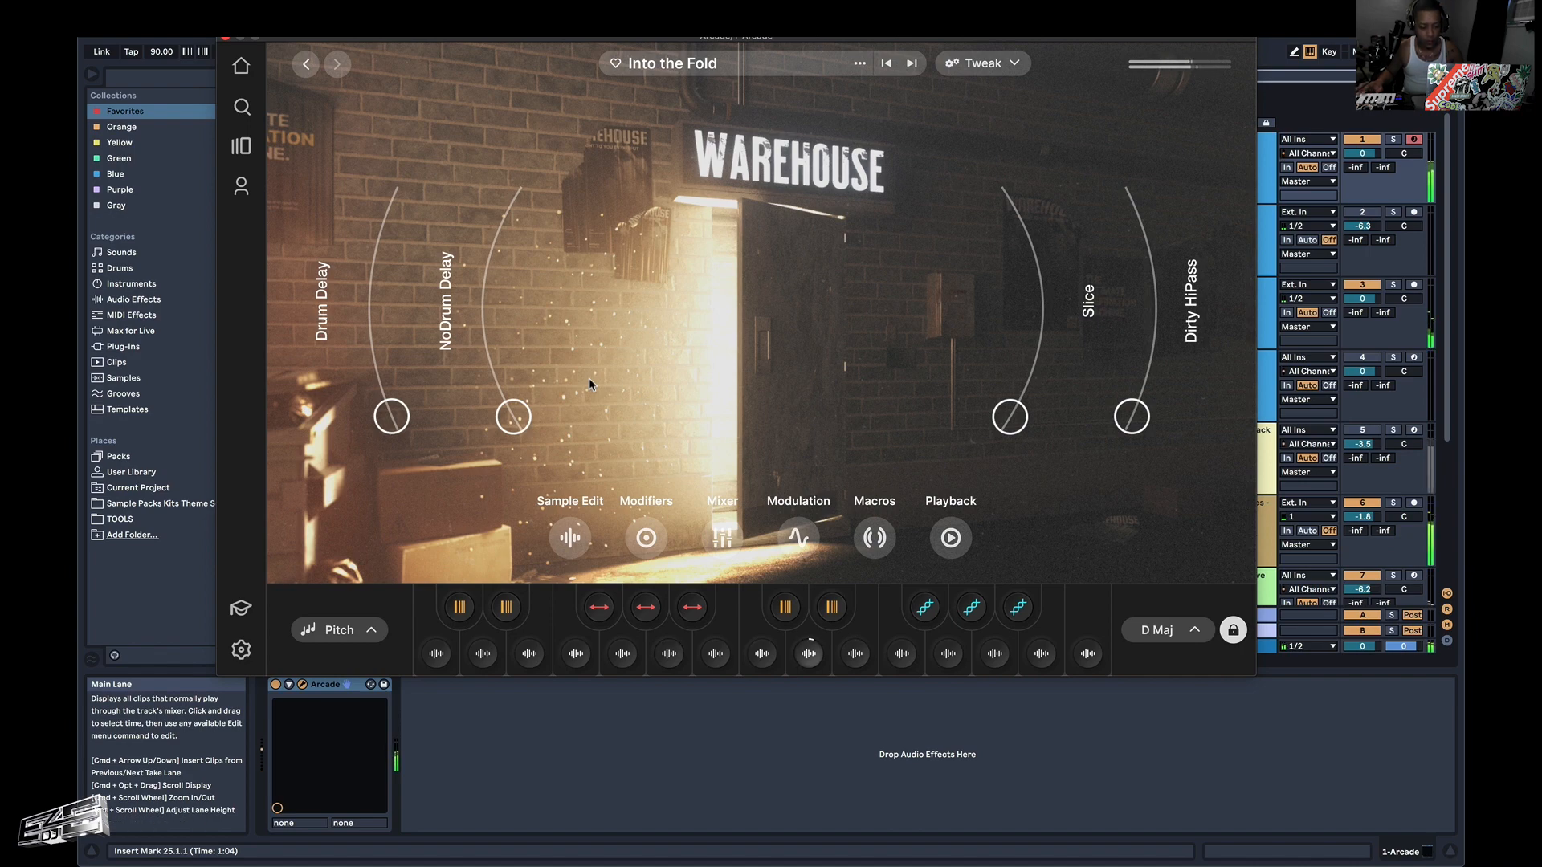
drag(567, 40, 673, 258)
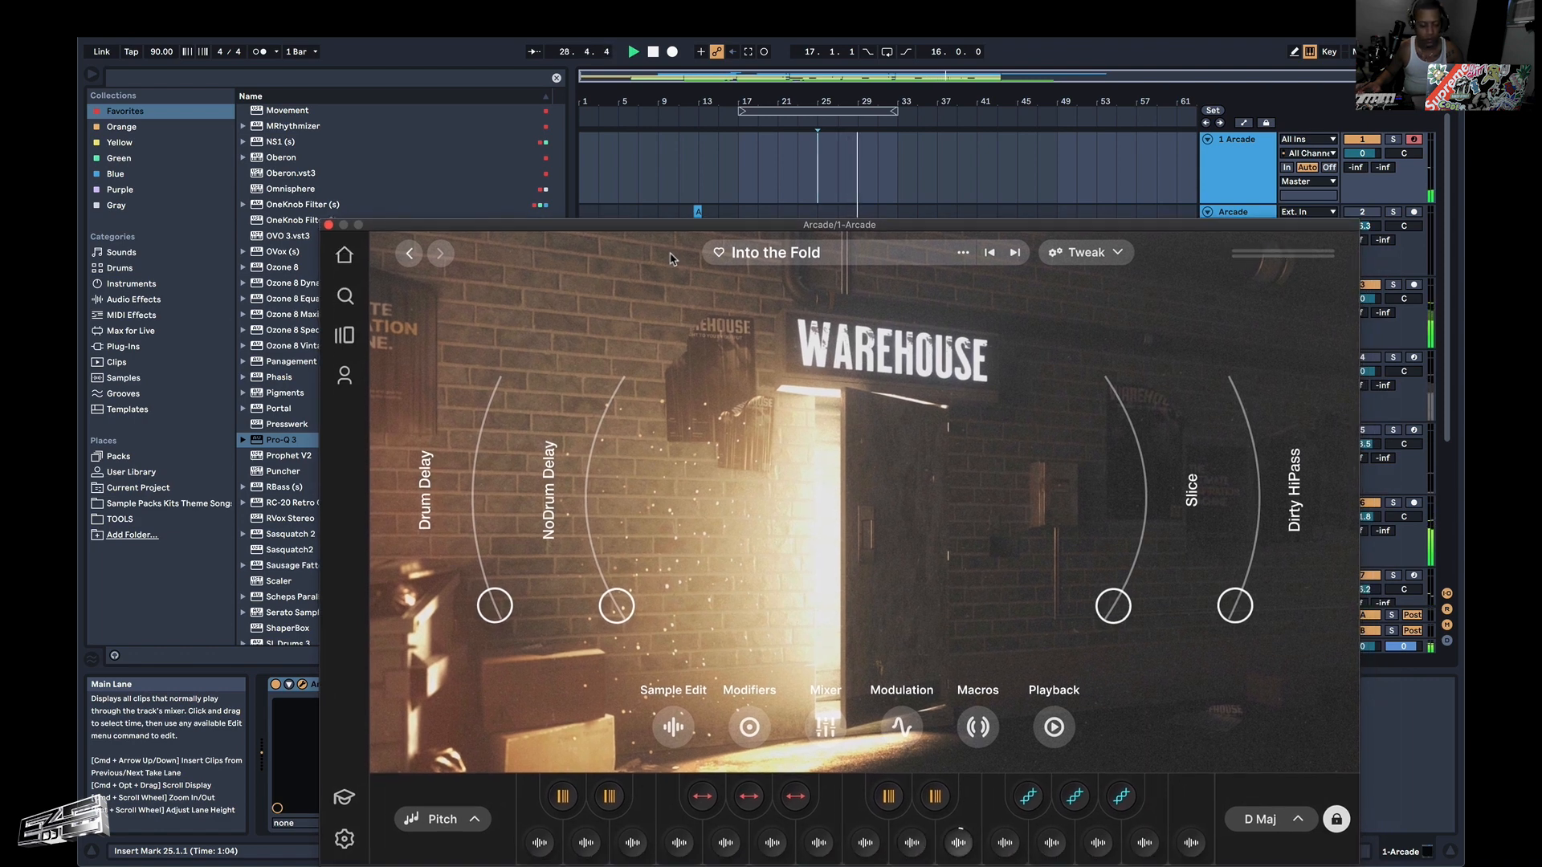
drag(671, 259, 673, 258)
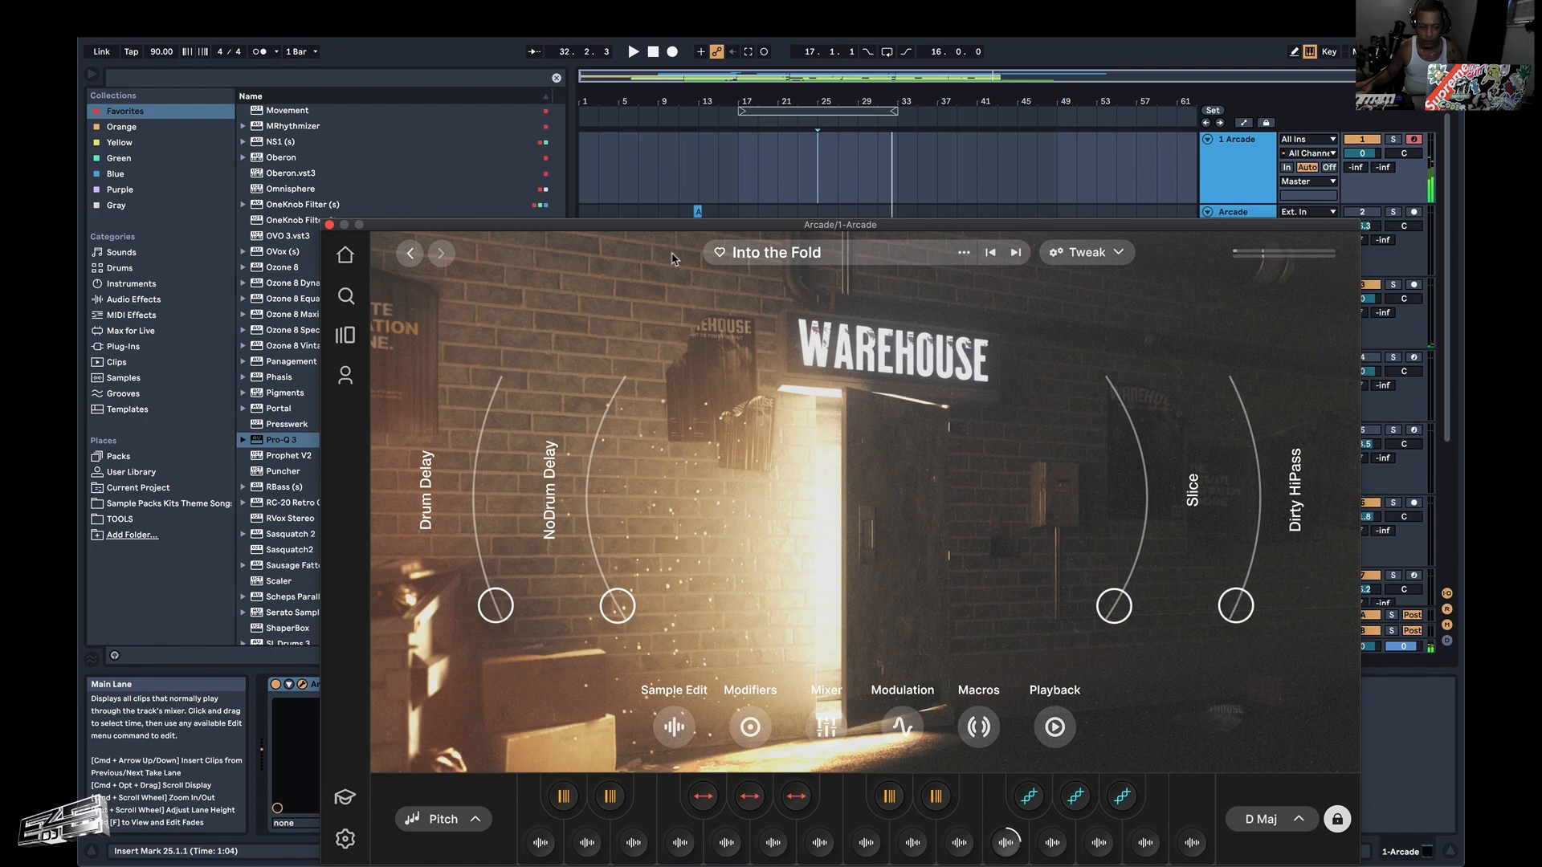
Return to the Warehouse samplers, then download and load Back 2 Back to try it over the beat.
drag(682, 234, 655, 57)
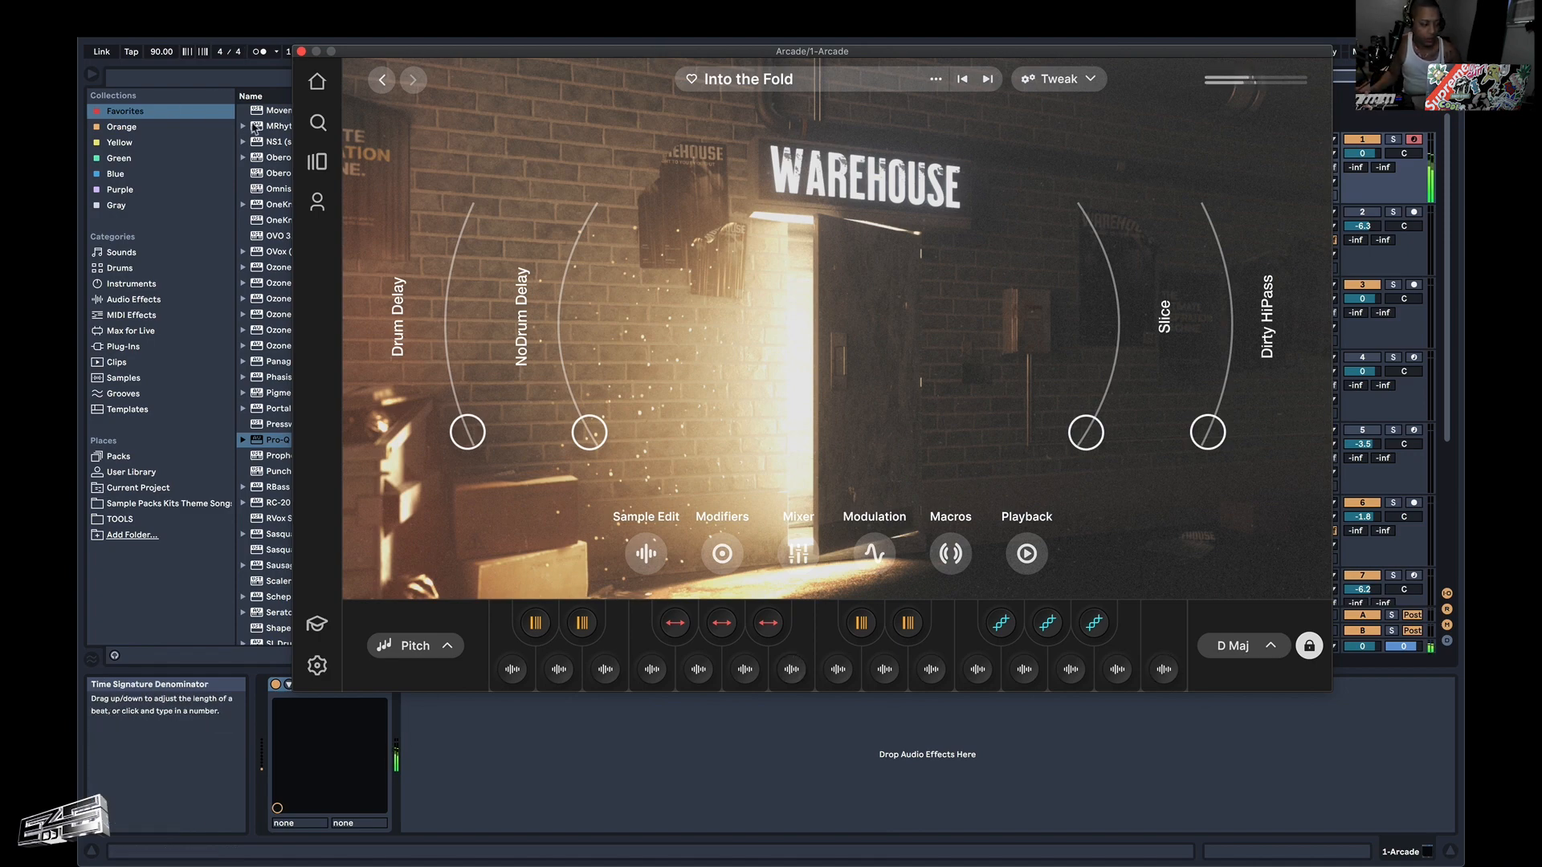
click(316, 162)
scroll(788, 302, down, 6)
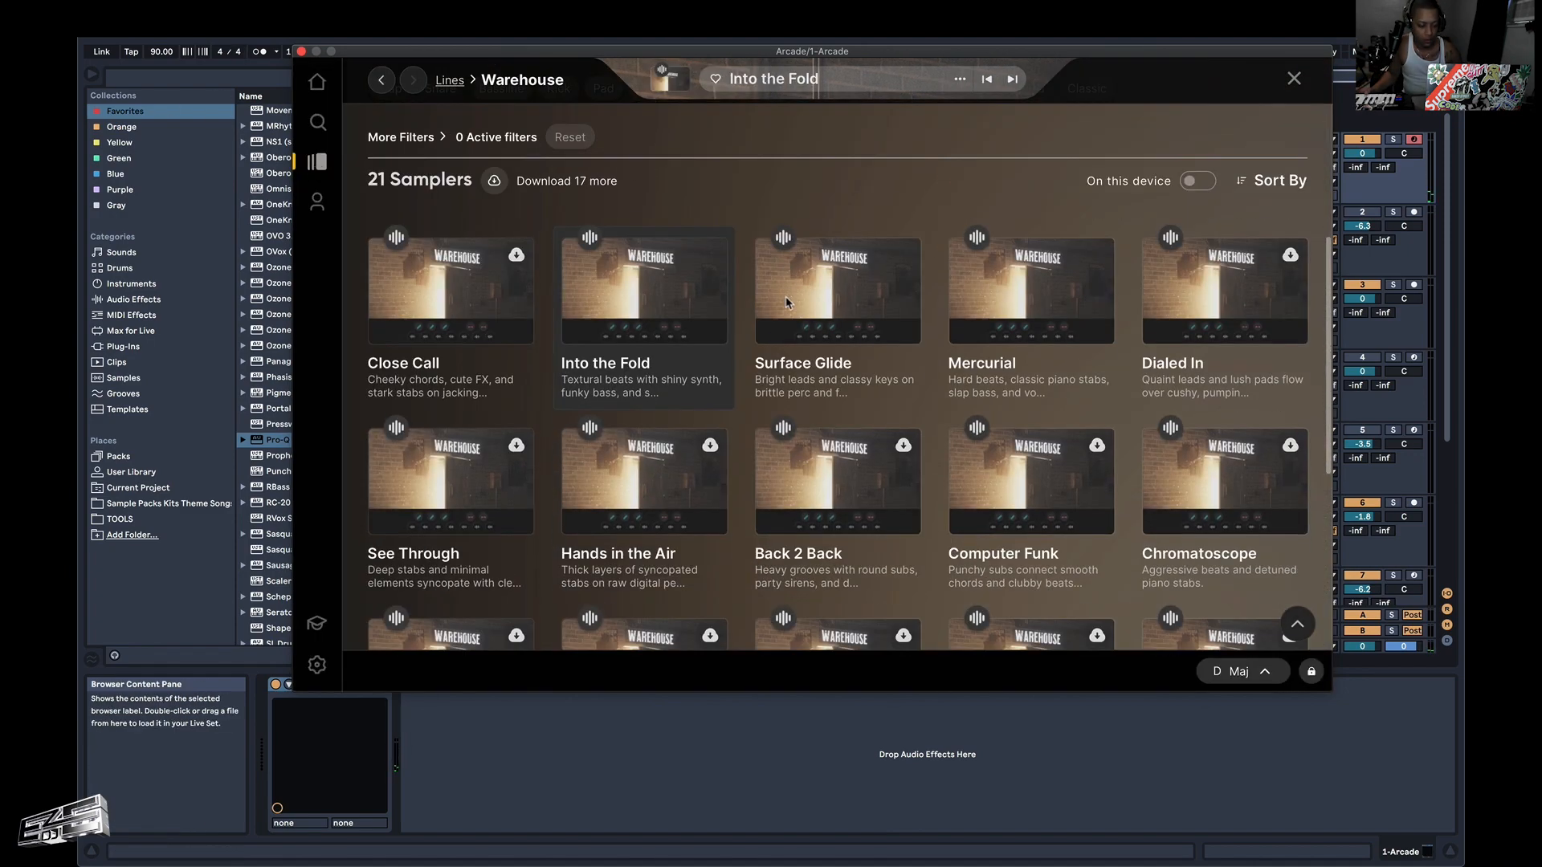
click(813, 294)
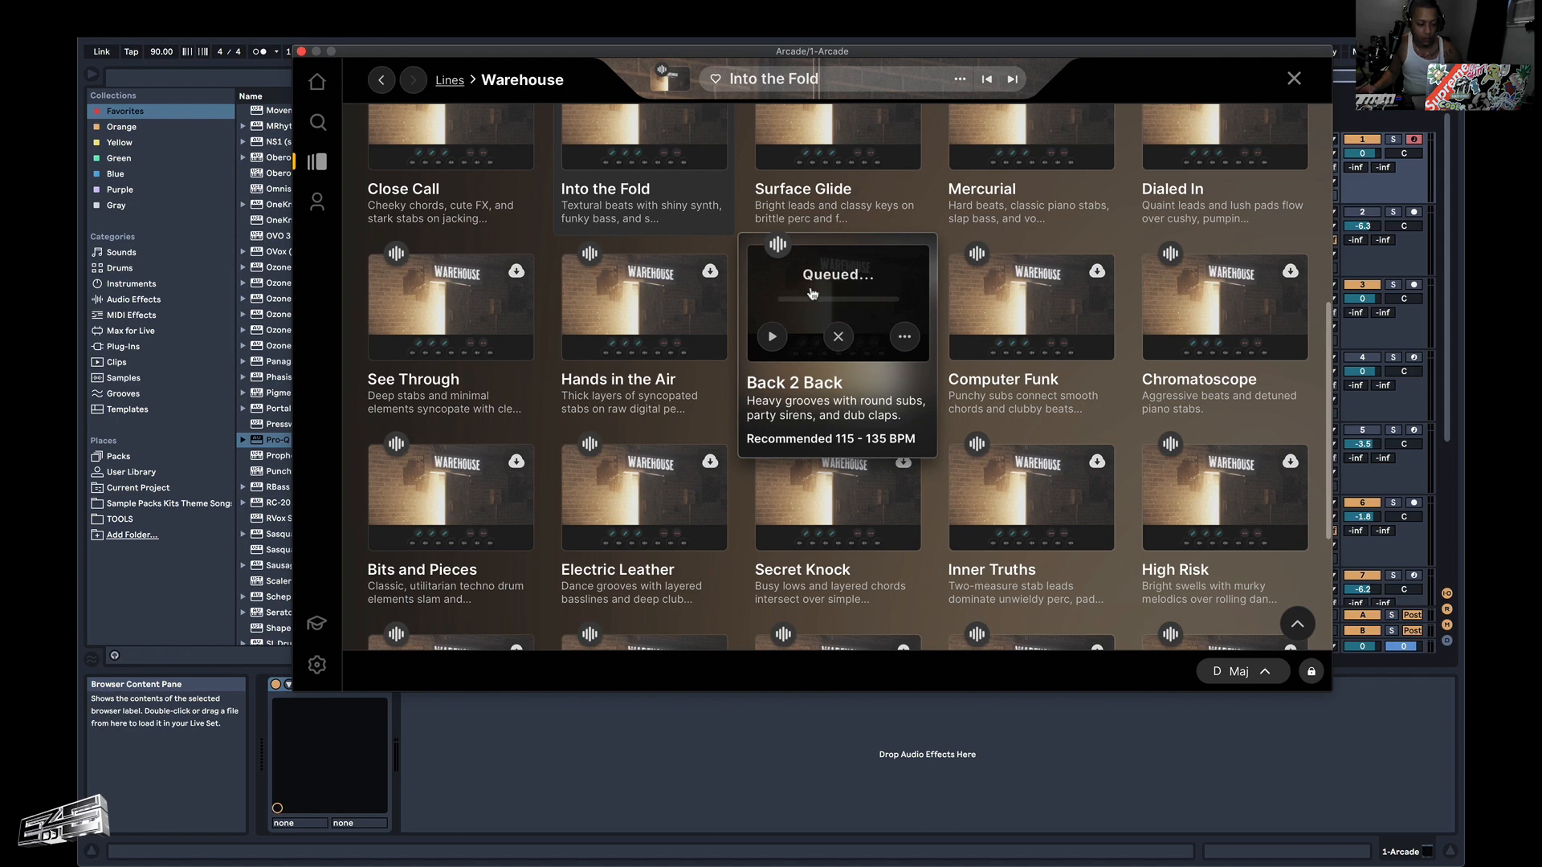
click(812, 293)
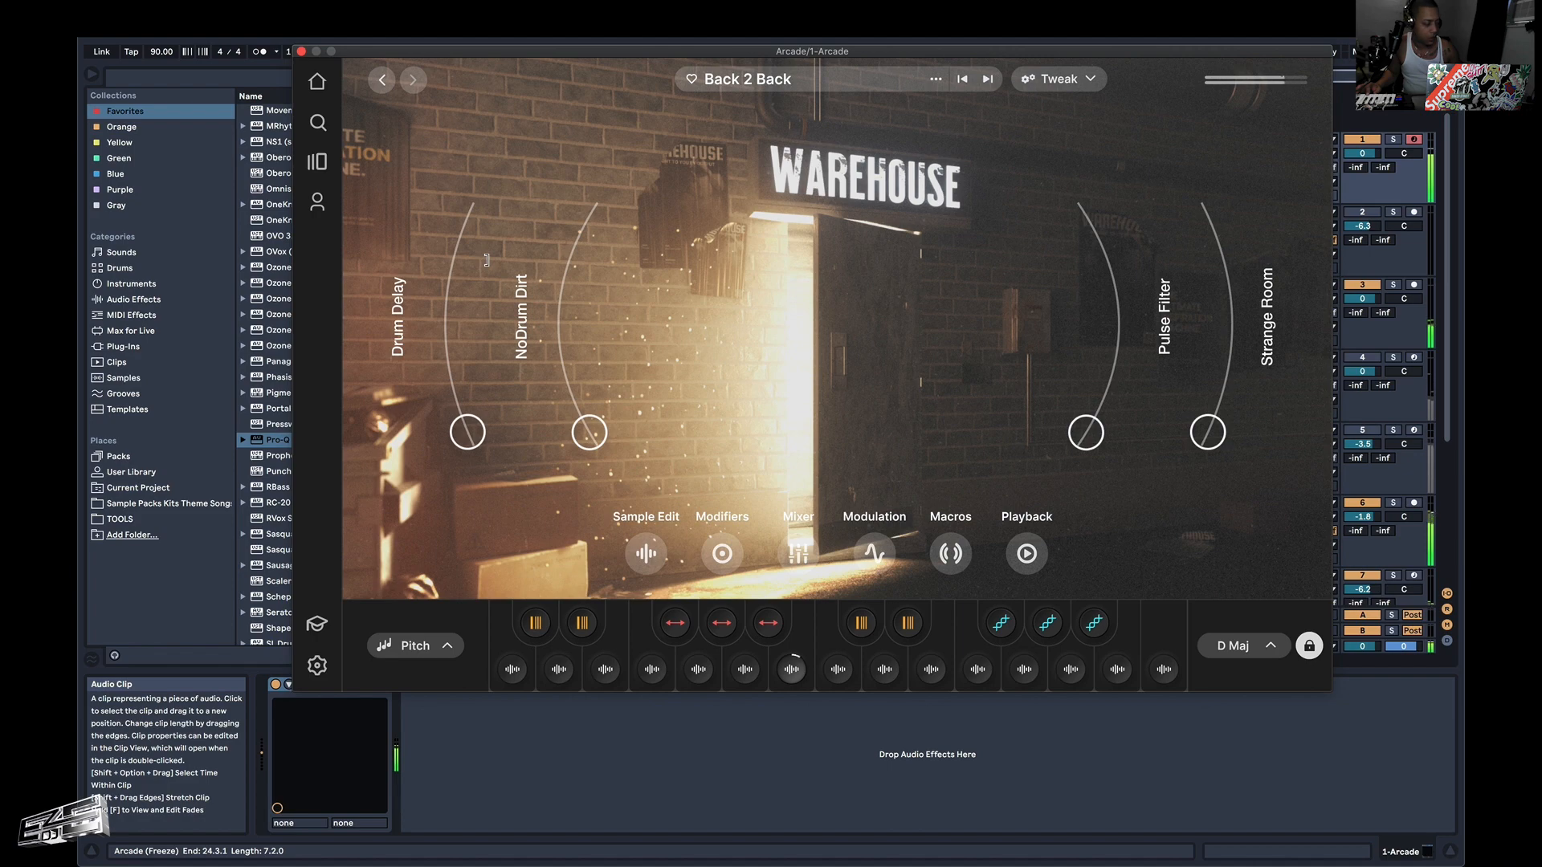
Go back to the Warehouse samplers, then download and load Bits and Pieces to try it over the beat.
click(317, 162)
scroll(560, 525, down, 6)
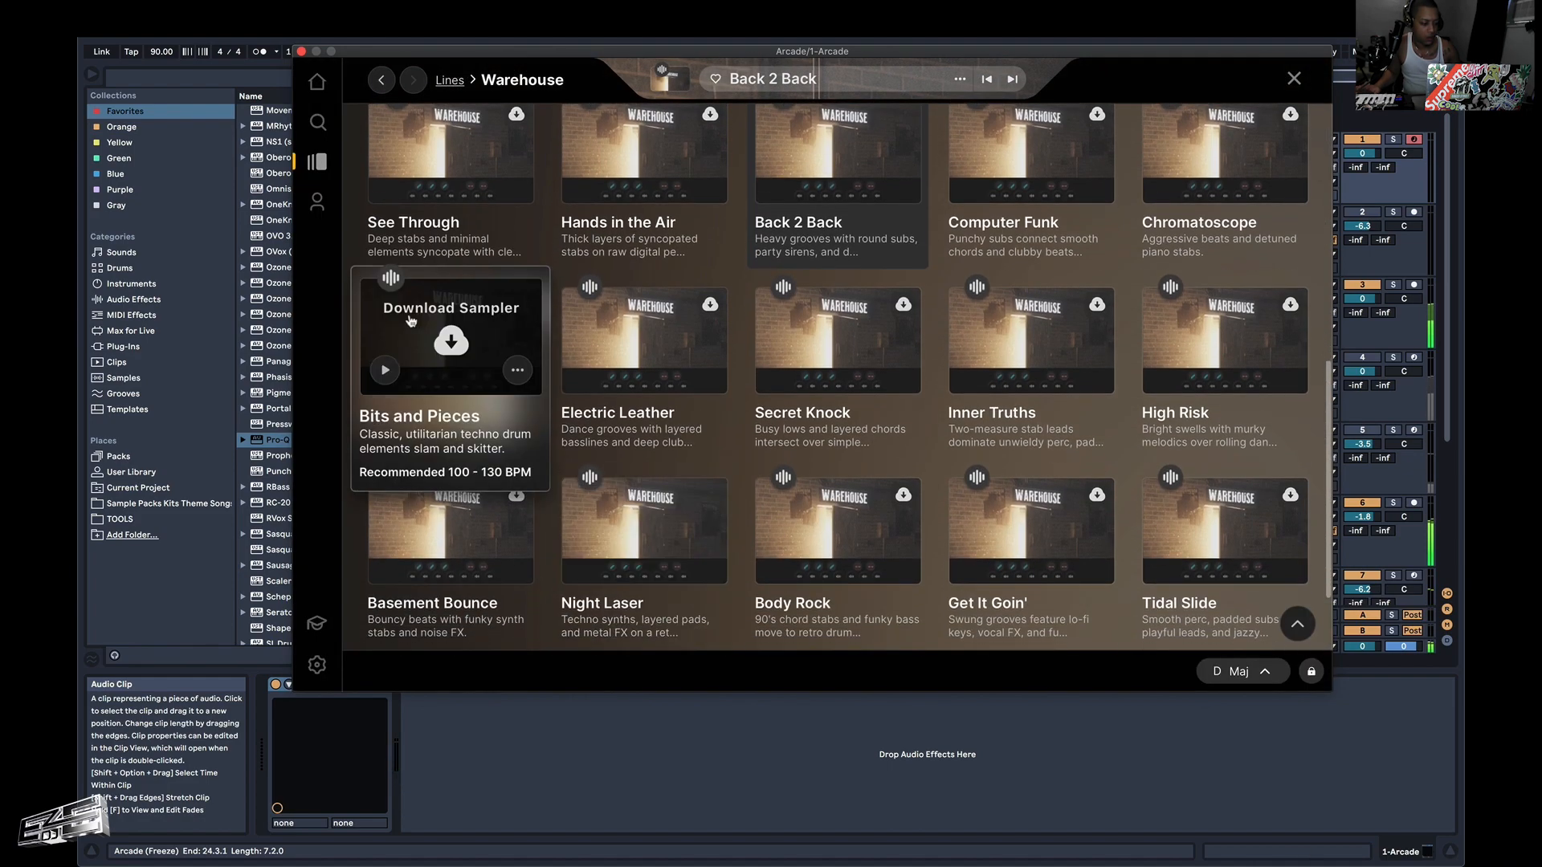
click(426, 325)
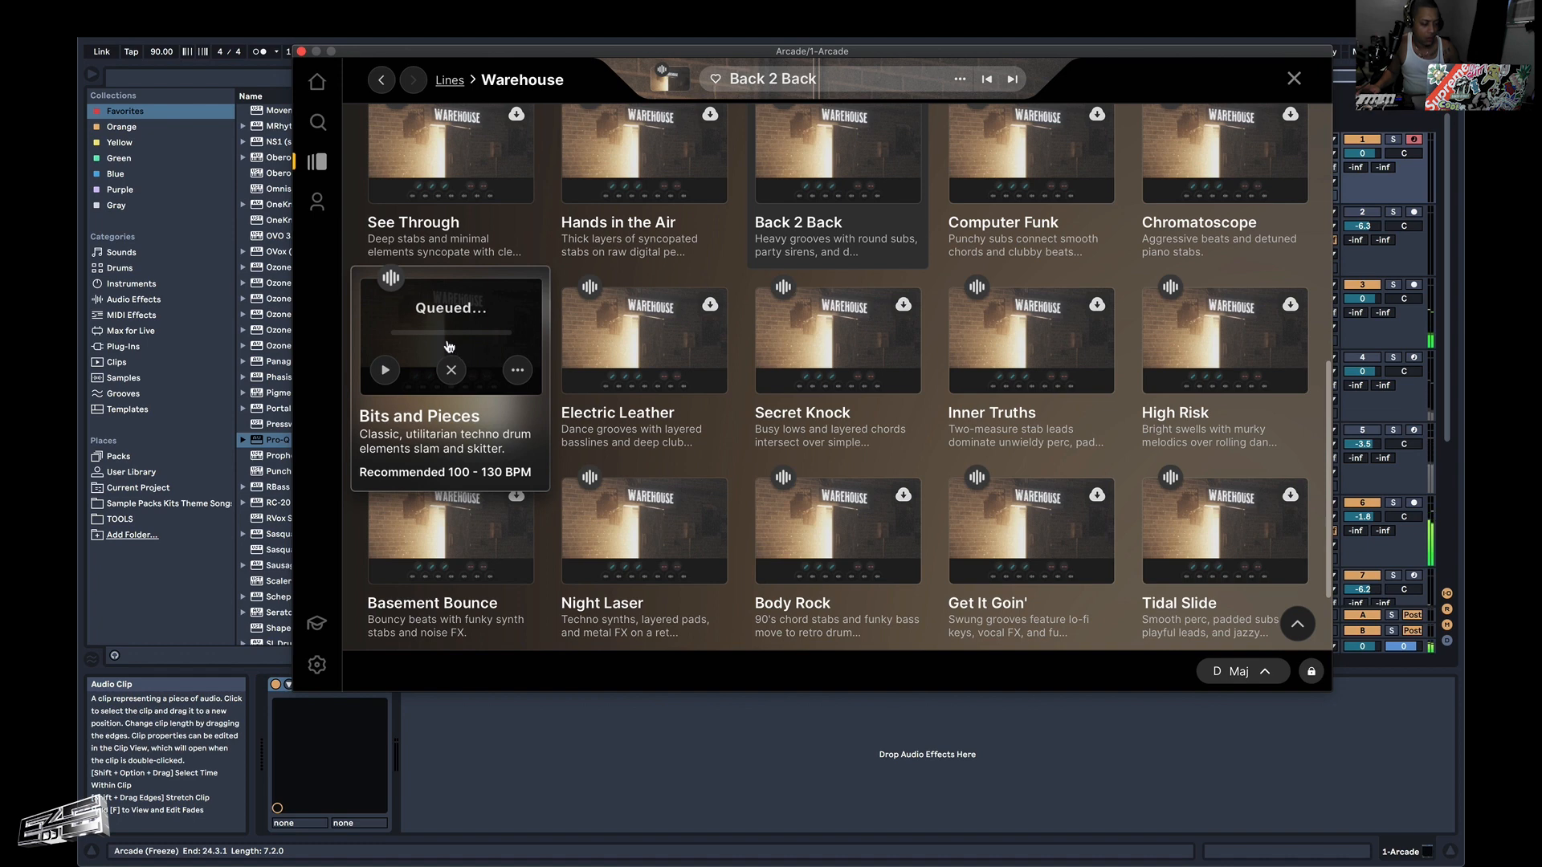
click(448, 345)
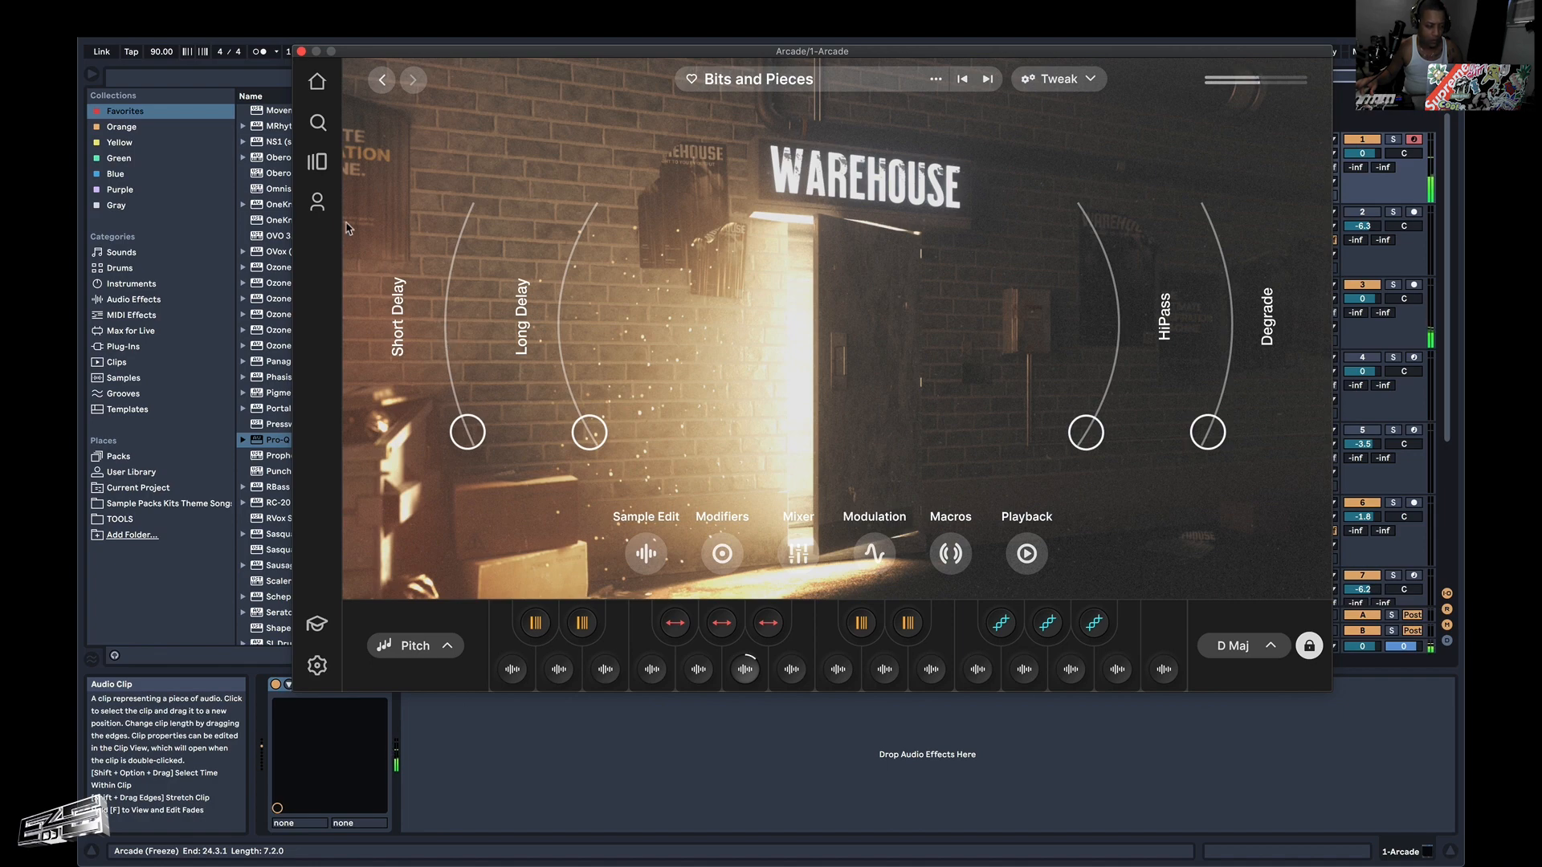
Download and load the Secret Knock sampler from Warehouse and audition it over the playing arrangement.
click(319, 165)
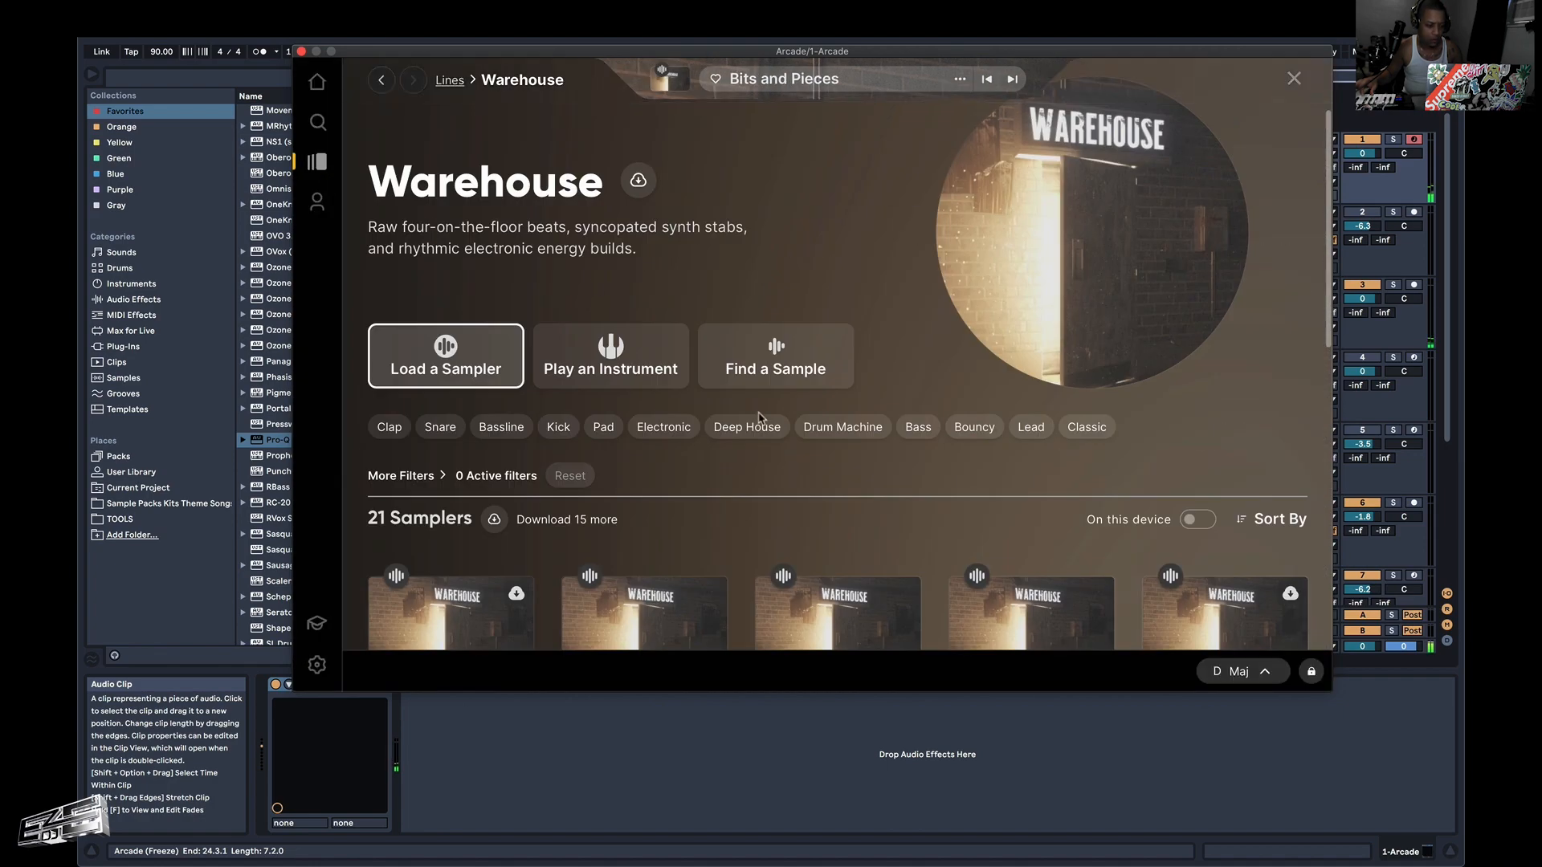
scroll(759, 418, down, 5)
scroll(759, 418, down, 5)
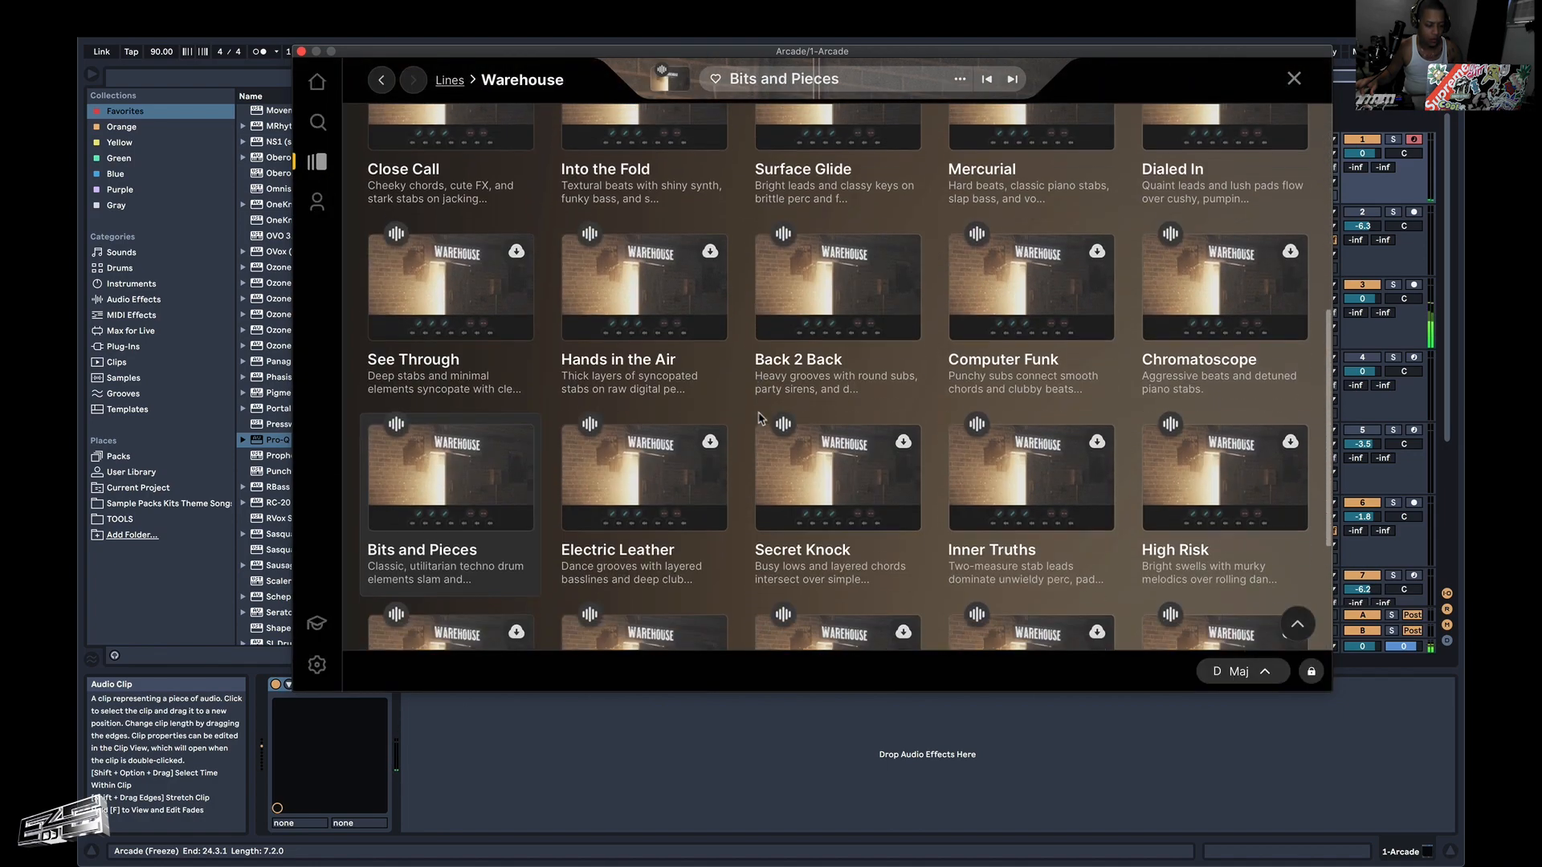
click(838, 458)
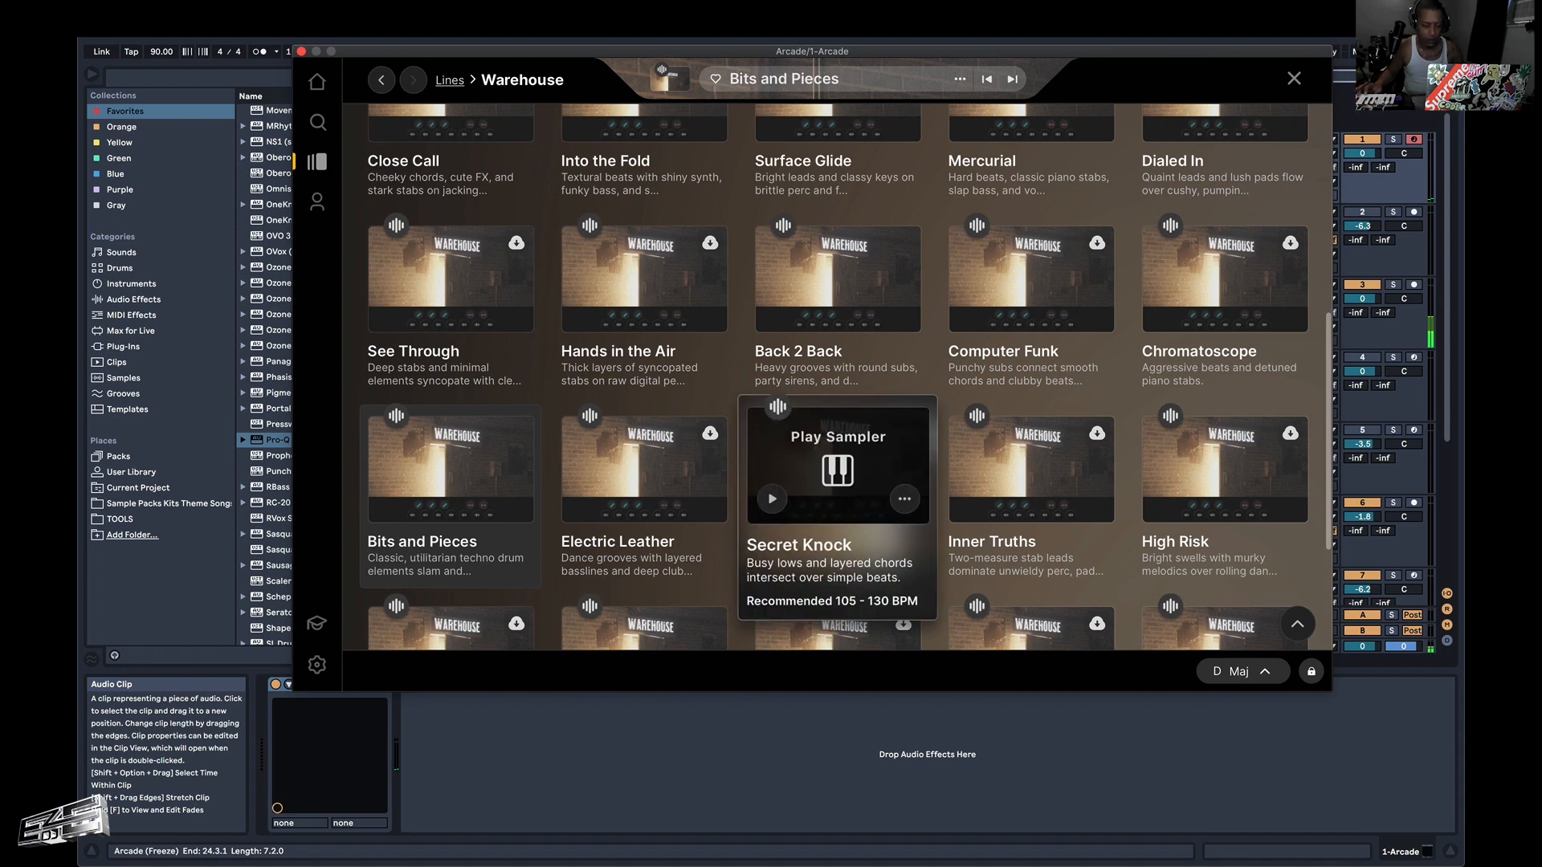
click(835, 478)
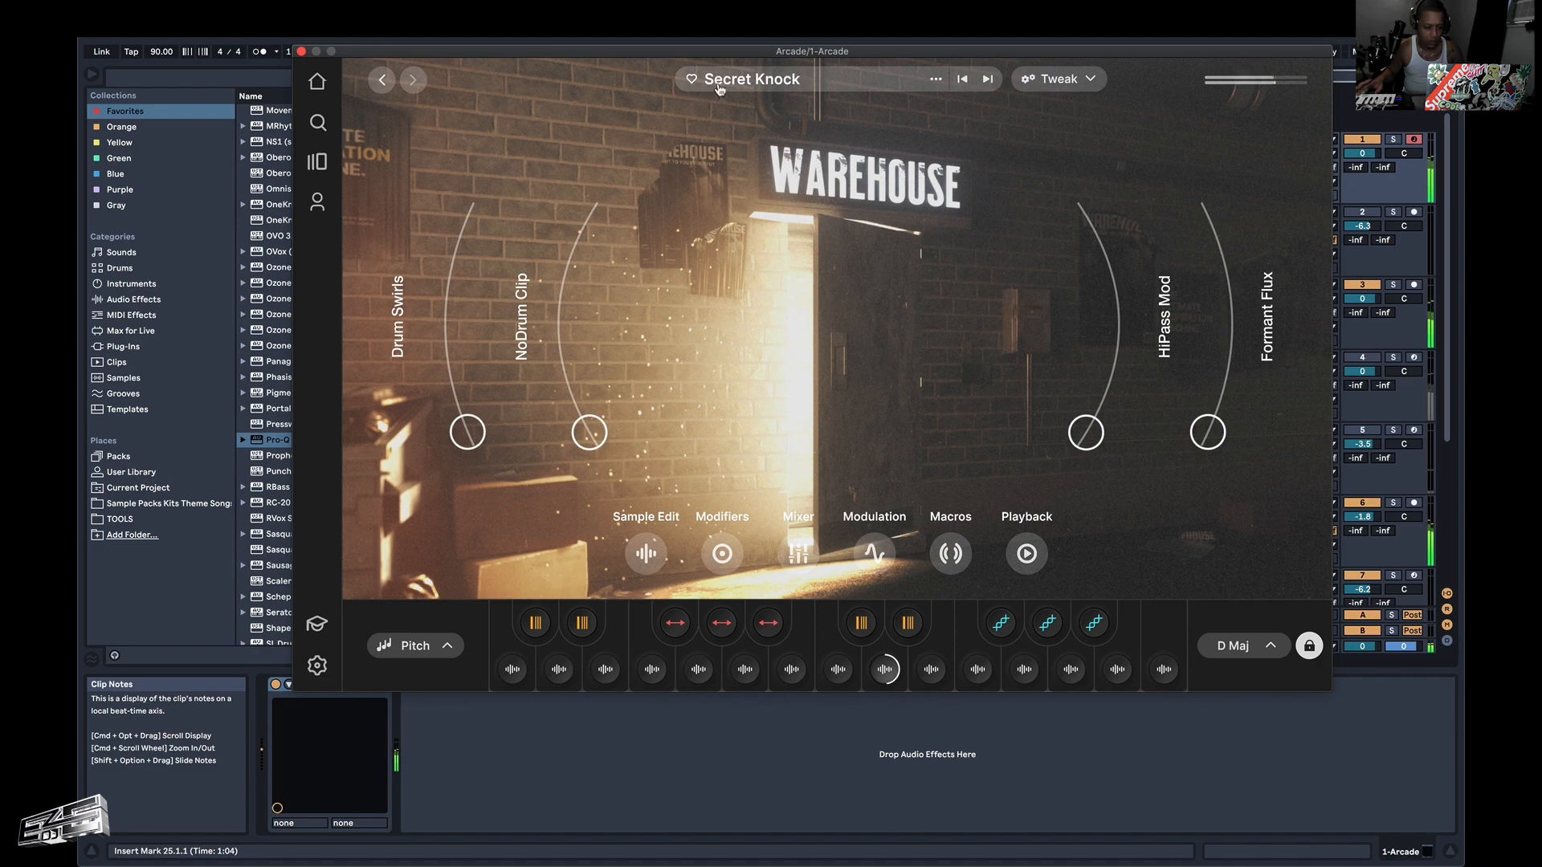
drag(717, 53, 773, 427)
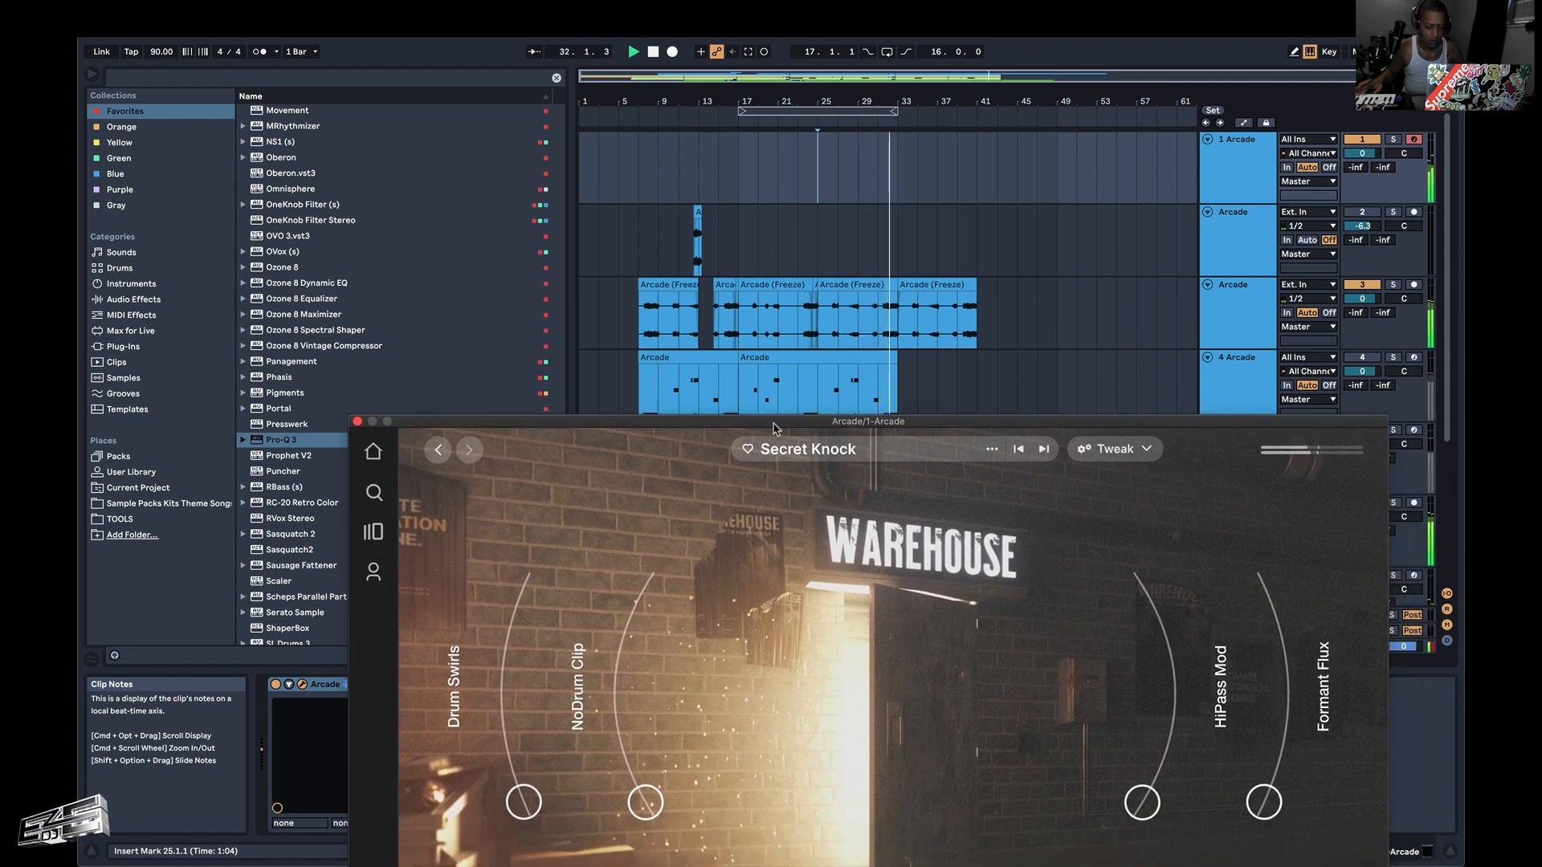
drag(823, 427, 728, 127)
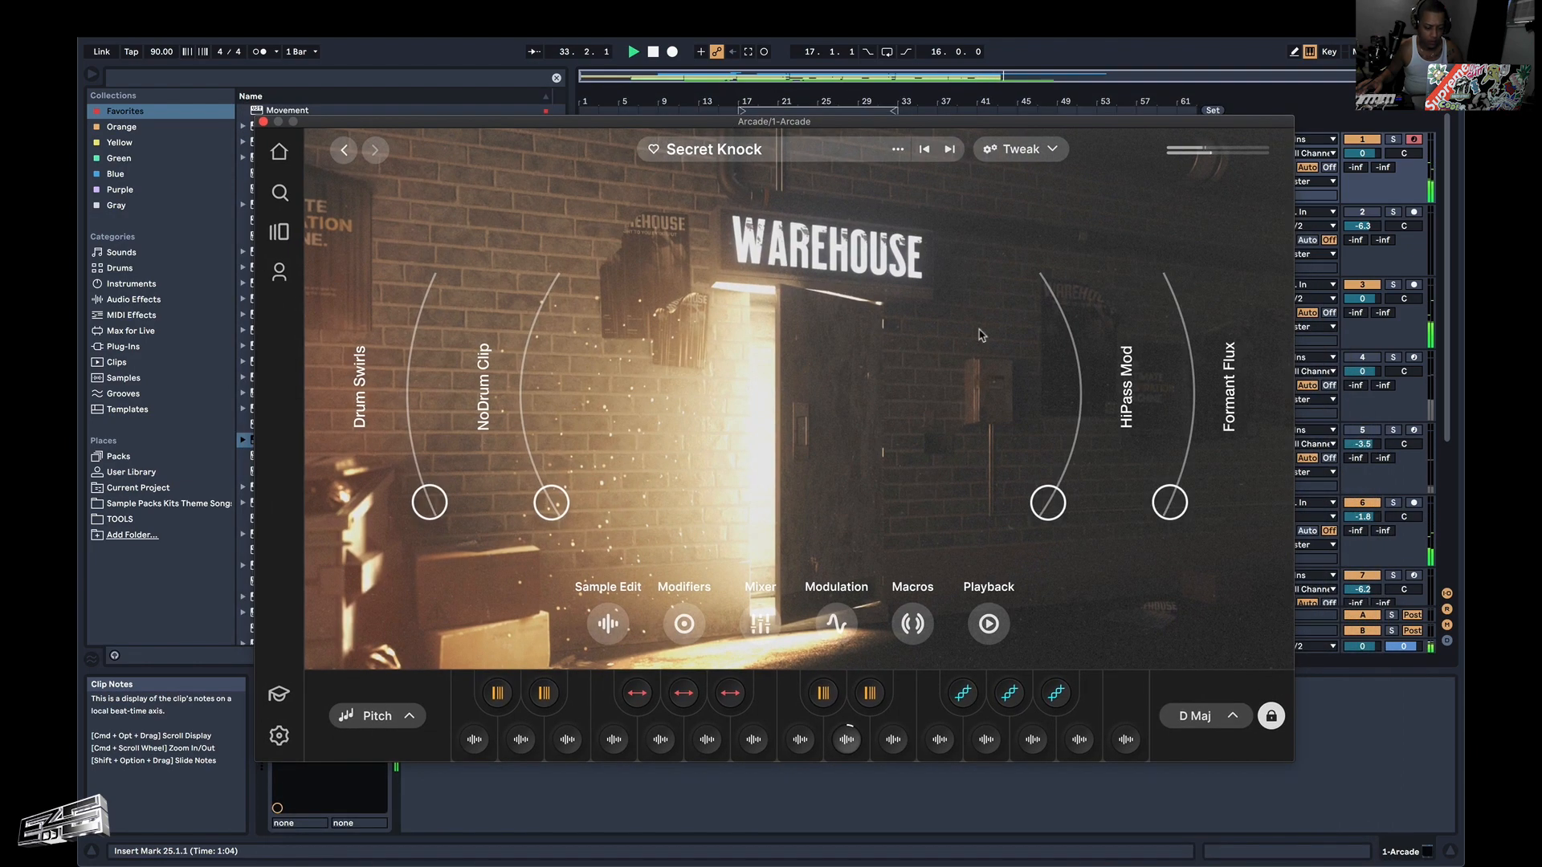
Lower the octave in Secret Knock's session key settings, then stop playback and return to 25.1.1.
click(1202, 715)
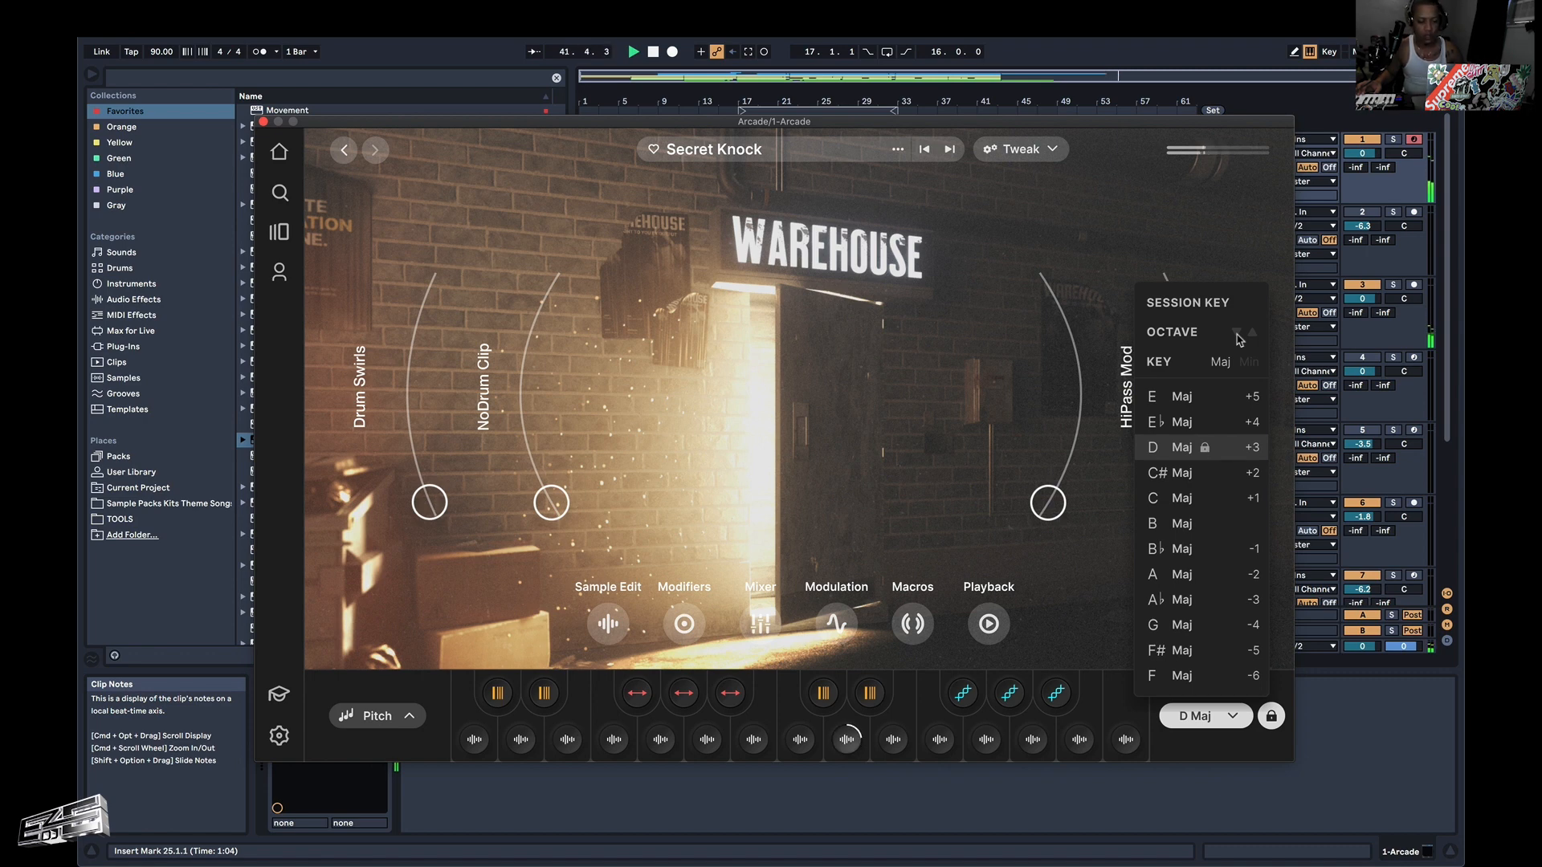
click(1238, 335)
key(space)
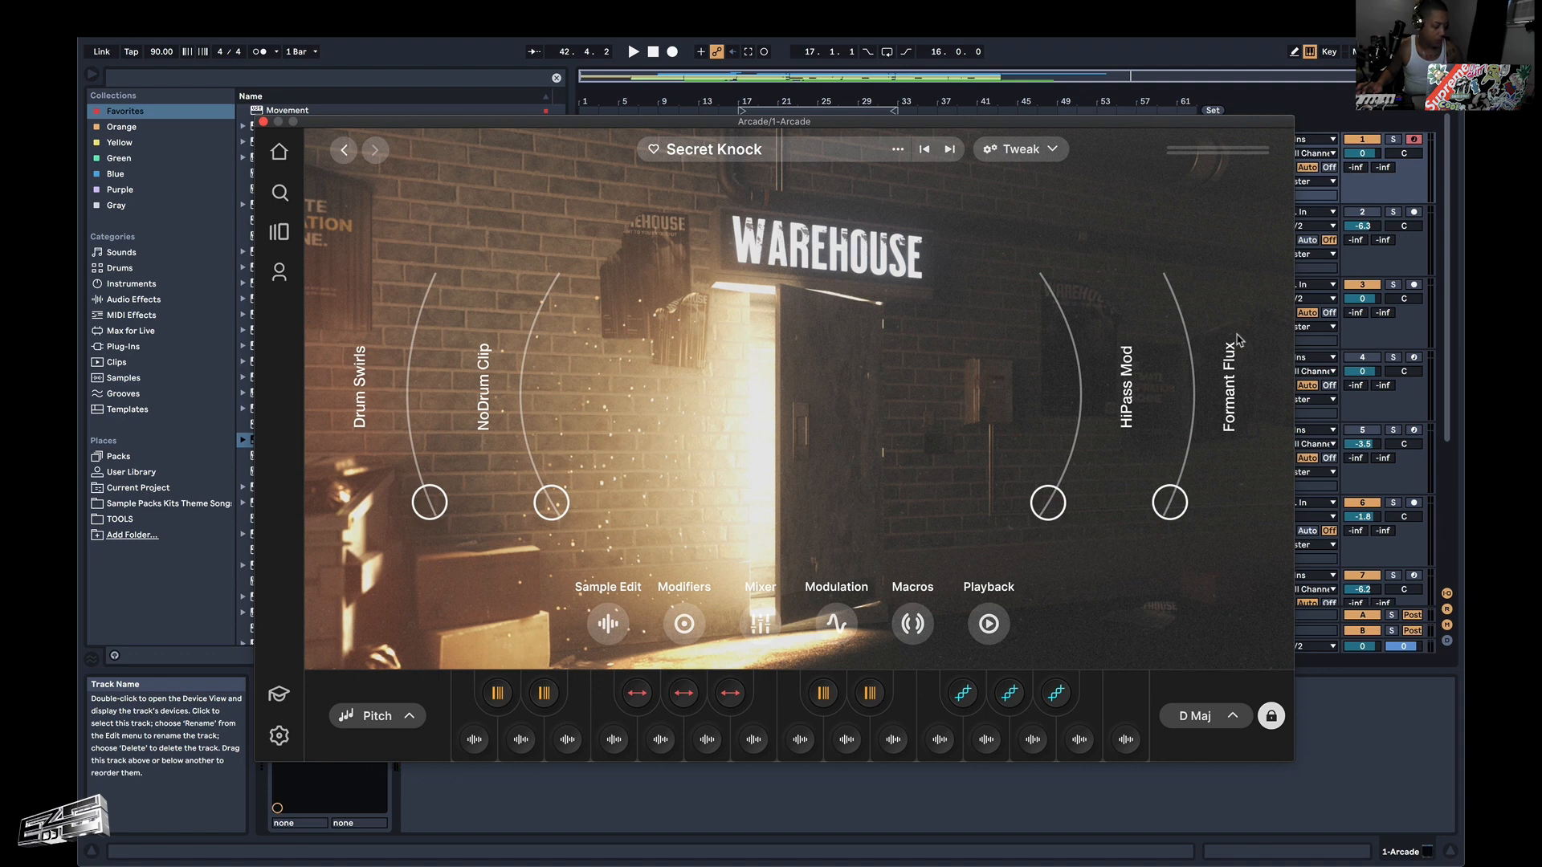
key(space)
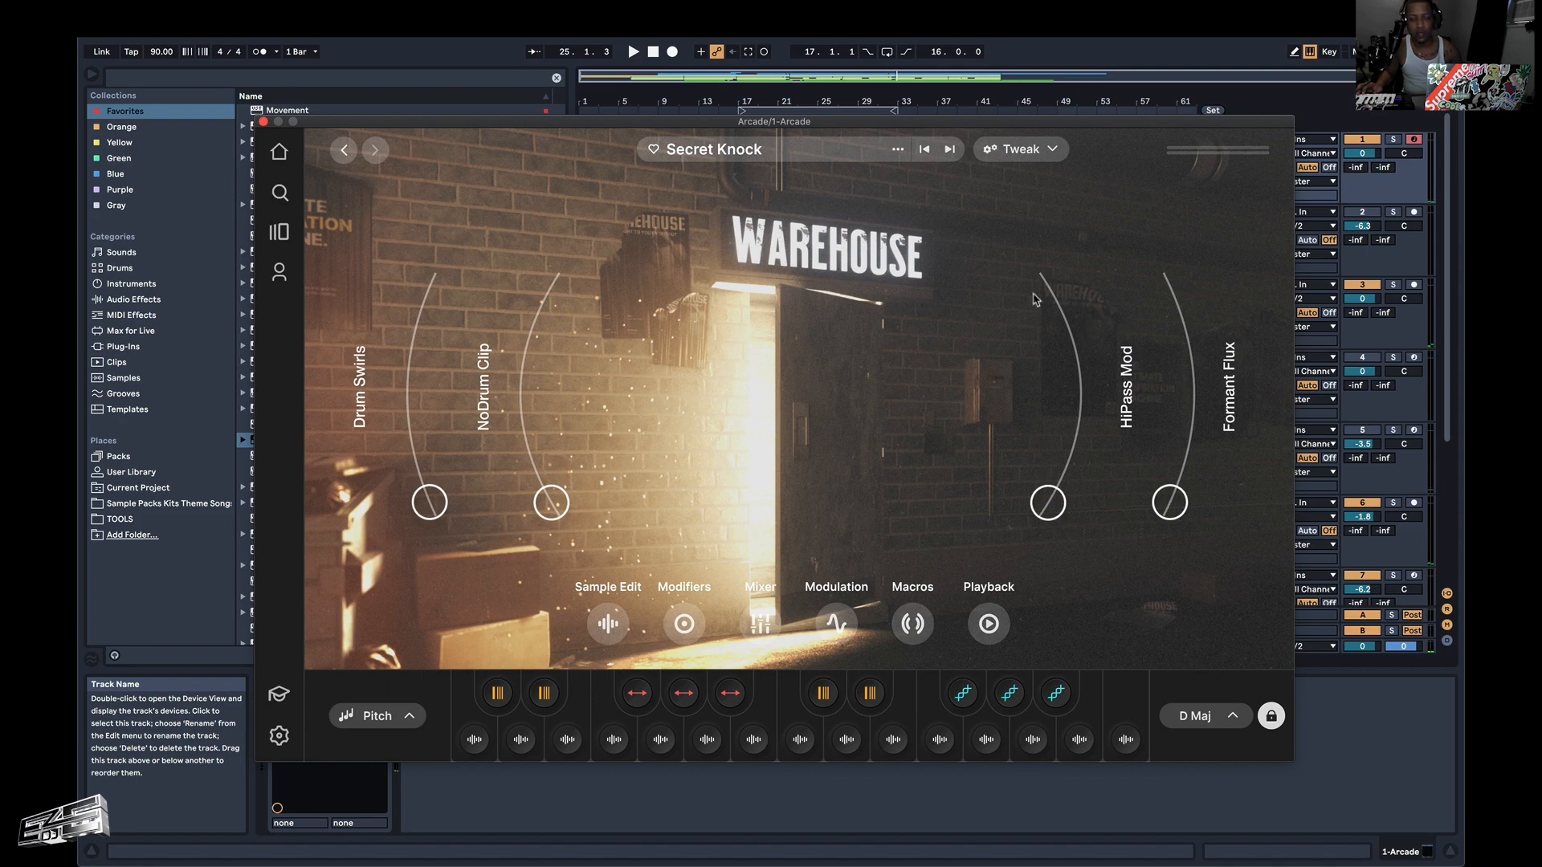
Move the Arcade window clear of track 1 and audition Secret Knock against the beat from 25.1.1.
drag(751, 122, 836, 212)
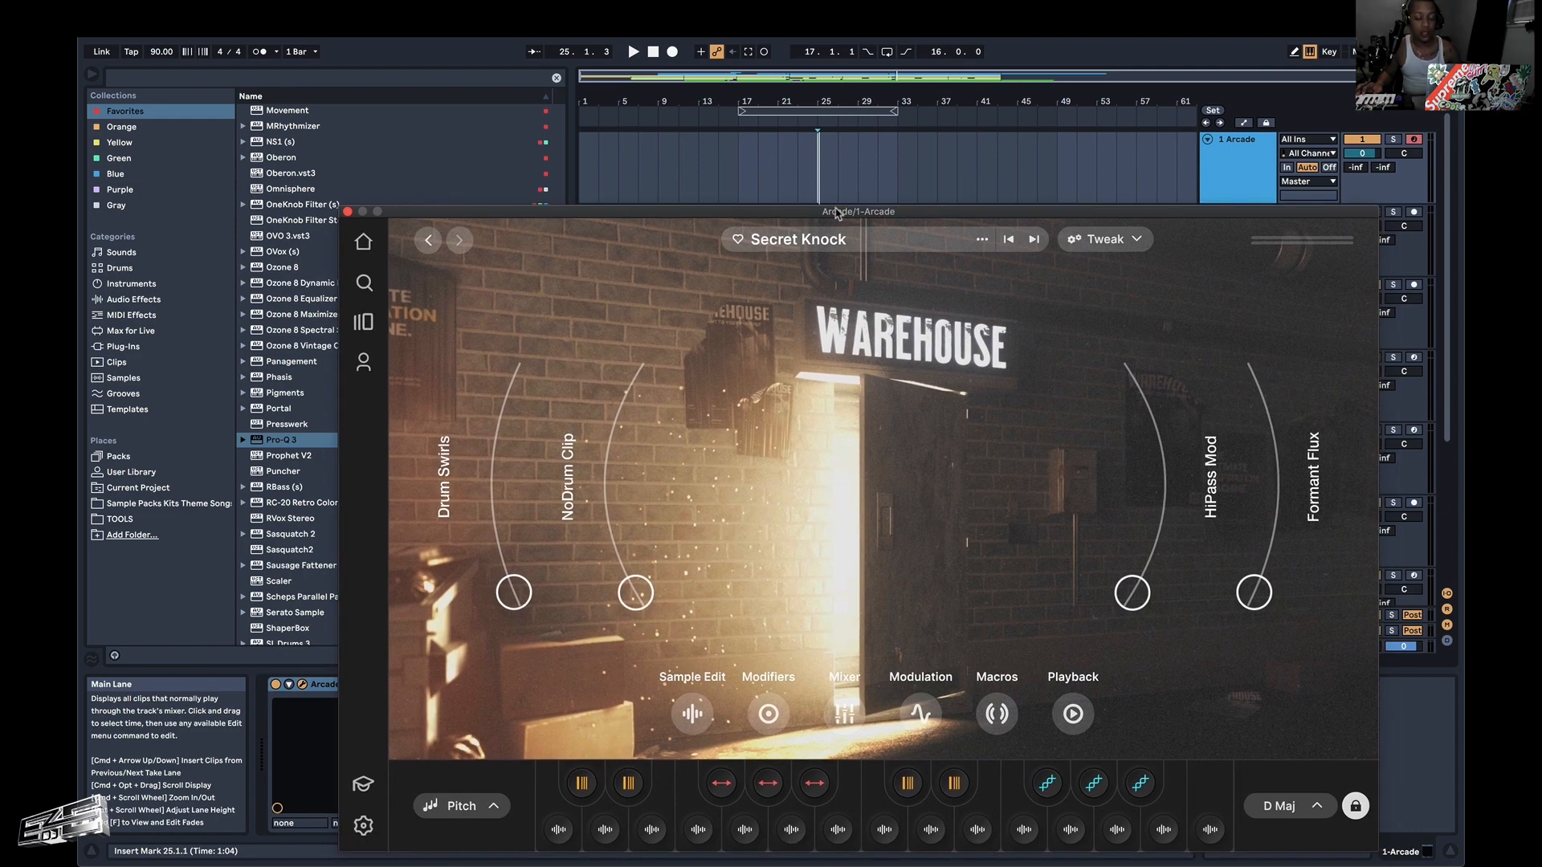
drag(836, 212, 796, 259)
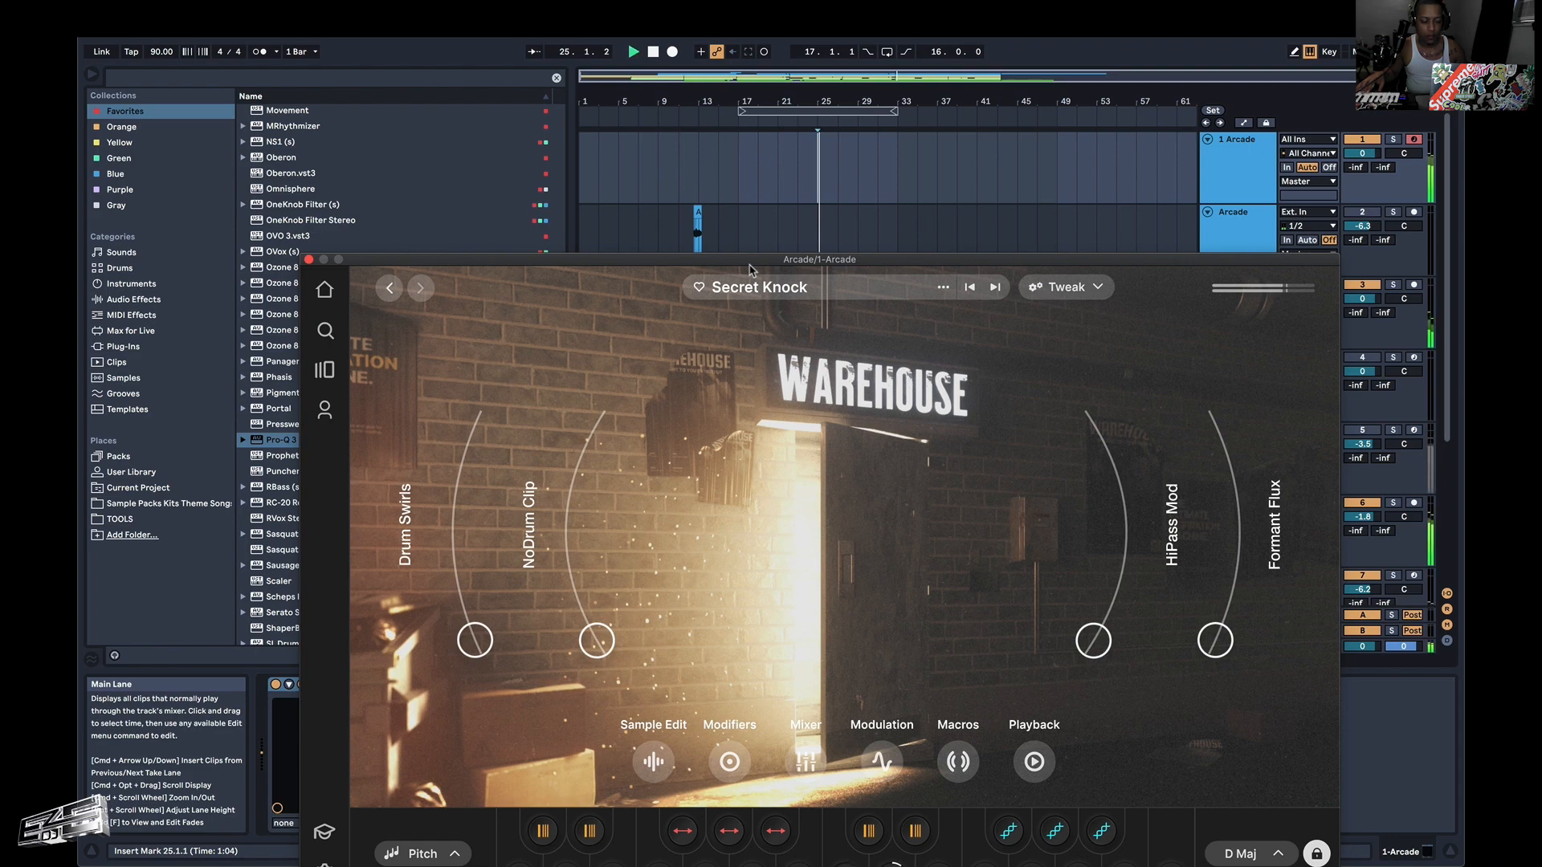
drag(749, 269, 722, 70)
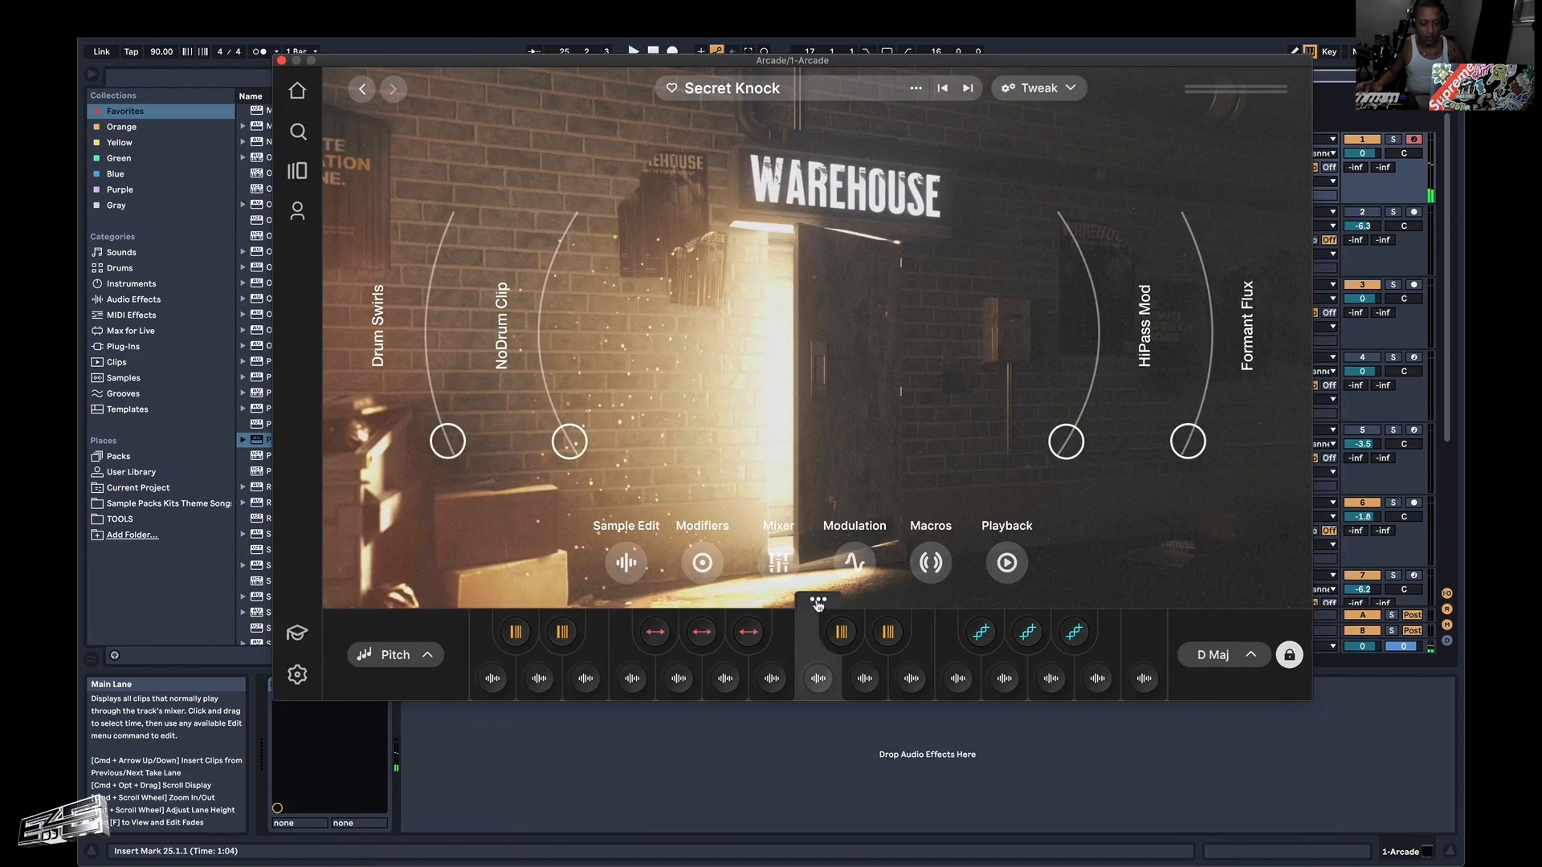
Edit the Woebegone Bass High Riff 01 sample, moving its start to the first note and raising its volume slightly, and play it with the beat.
click(819, 603)
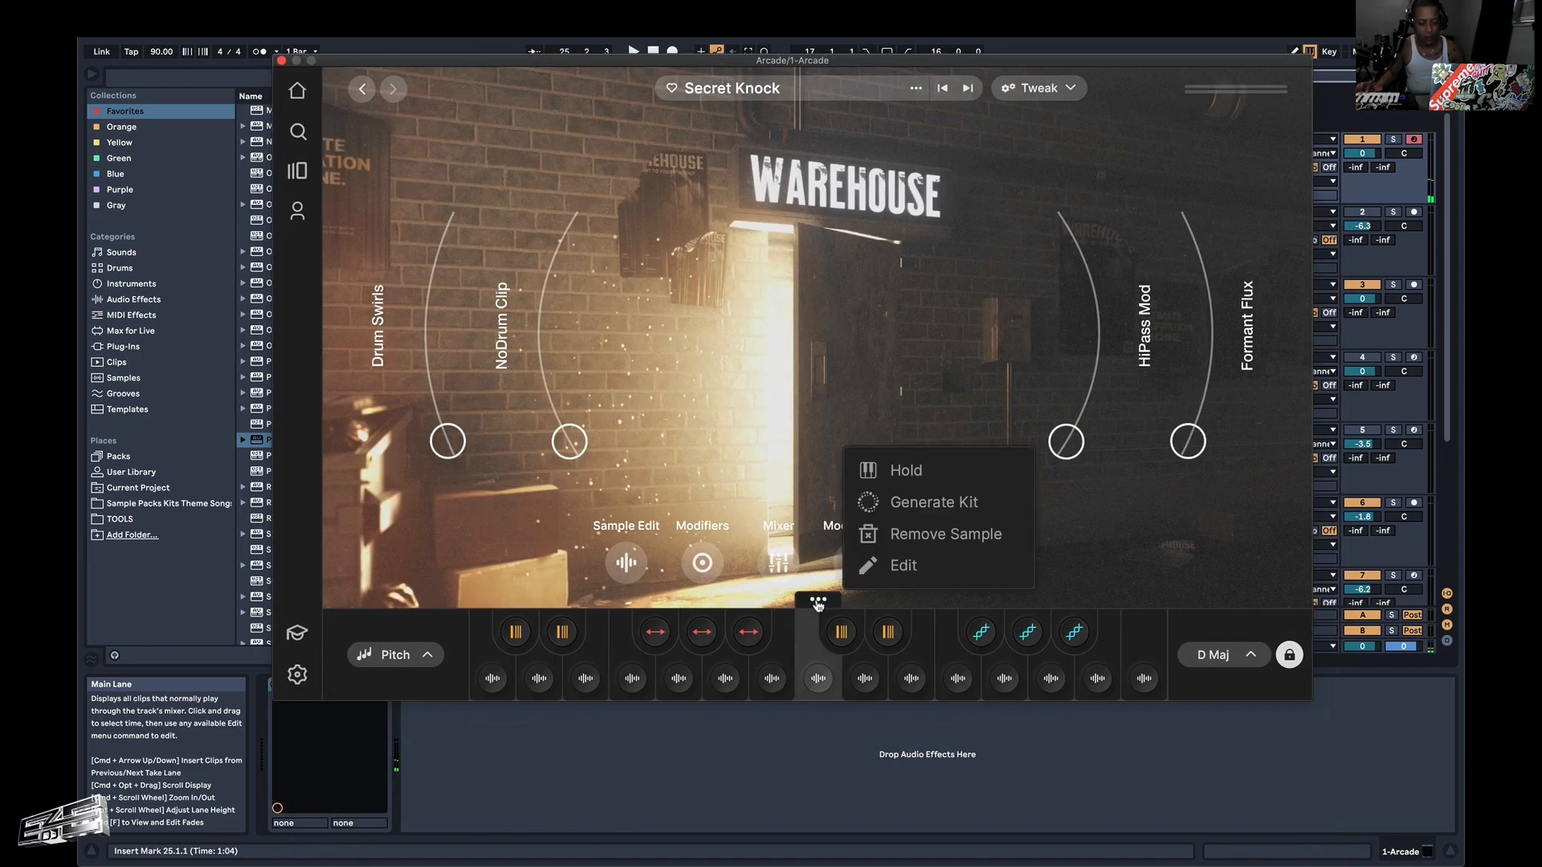
click(896, 562)
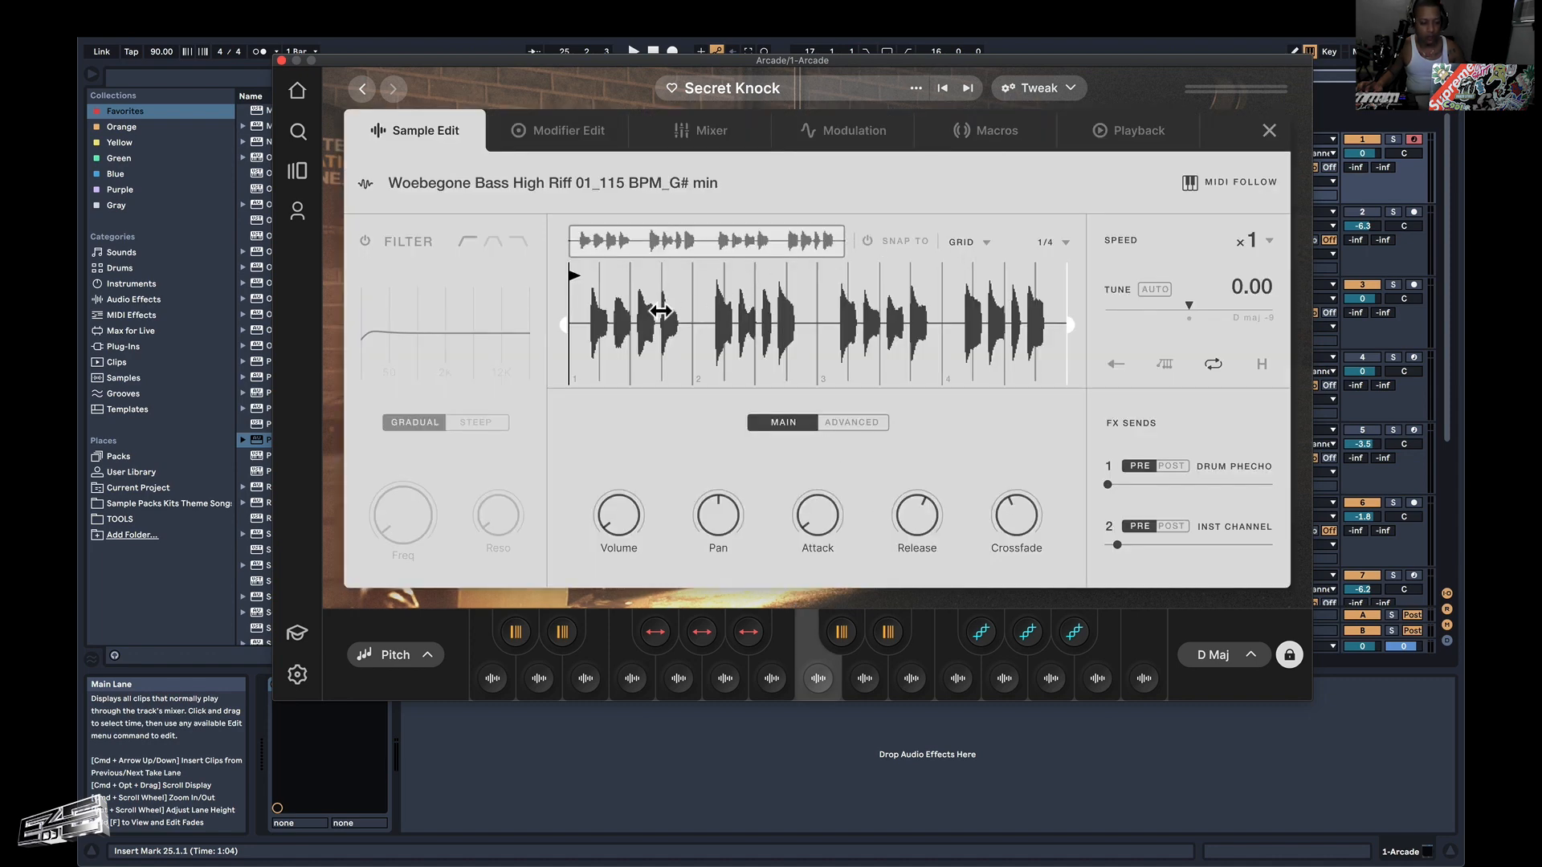
drag(573, 275, 595, 276)
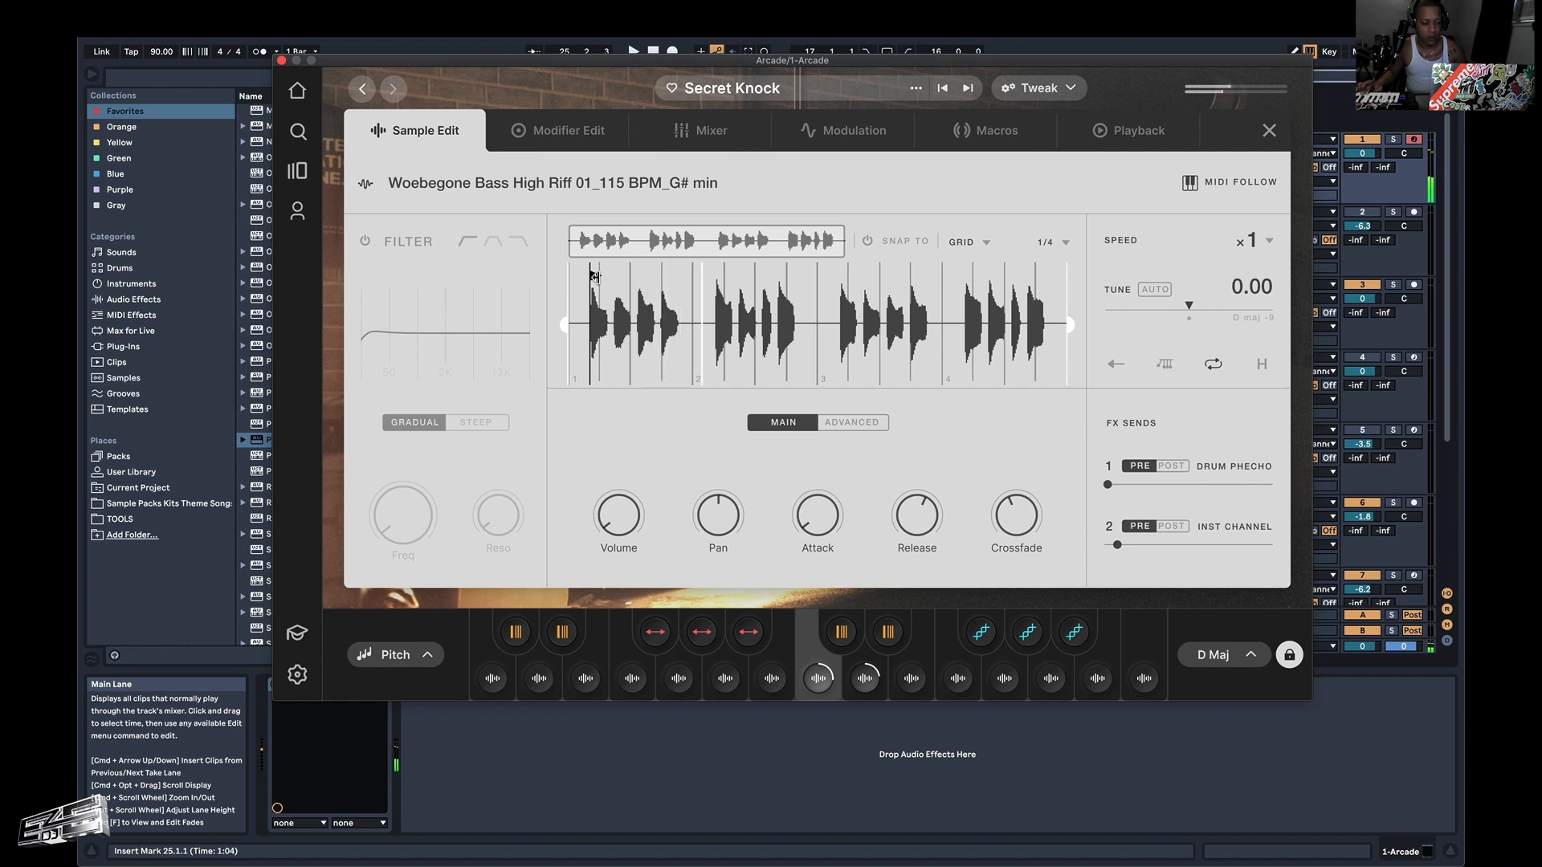
mouse_move(625, 479)
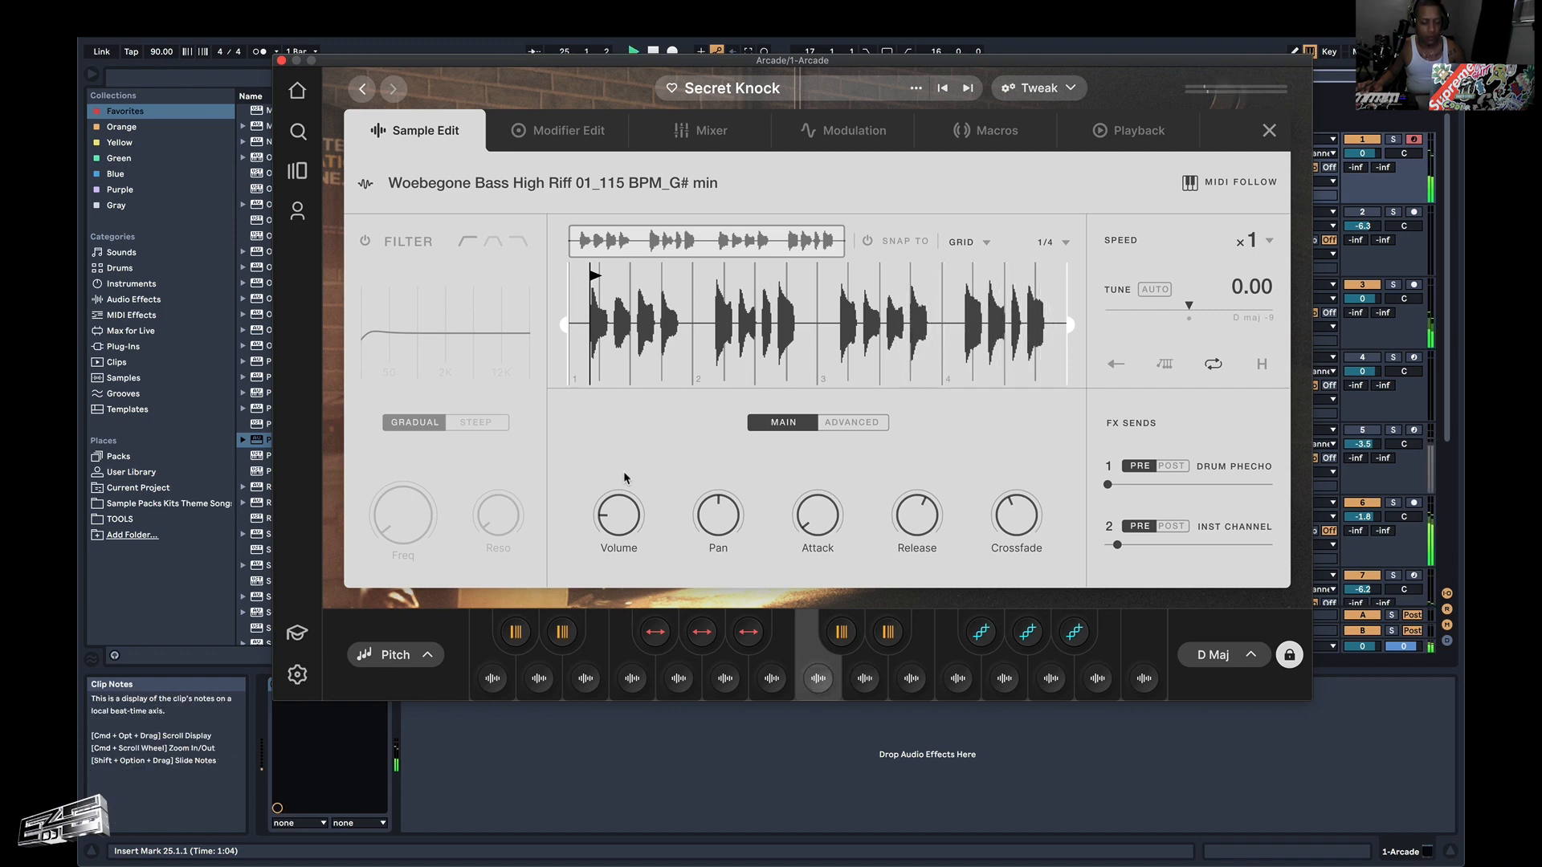
key(space)
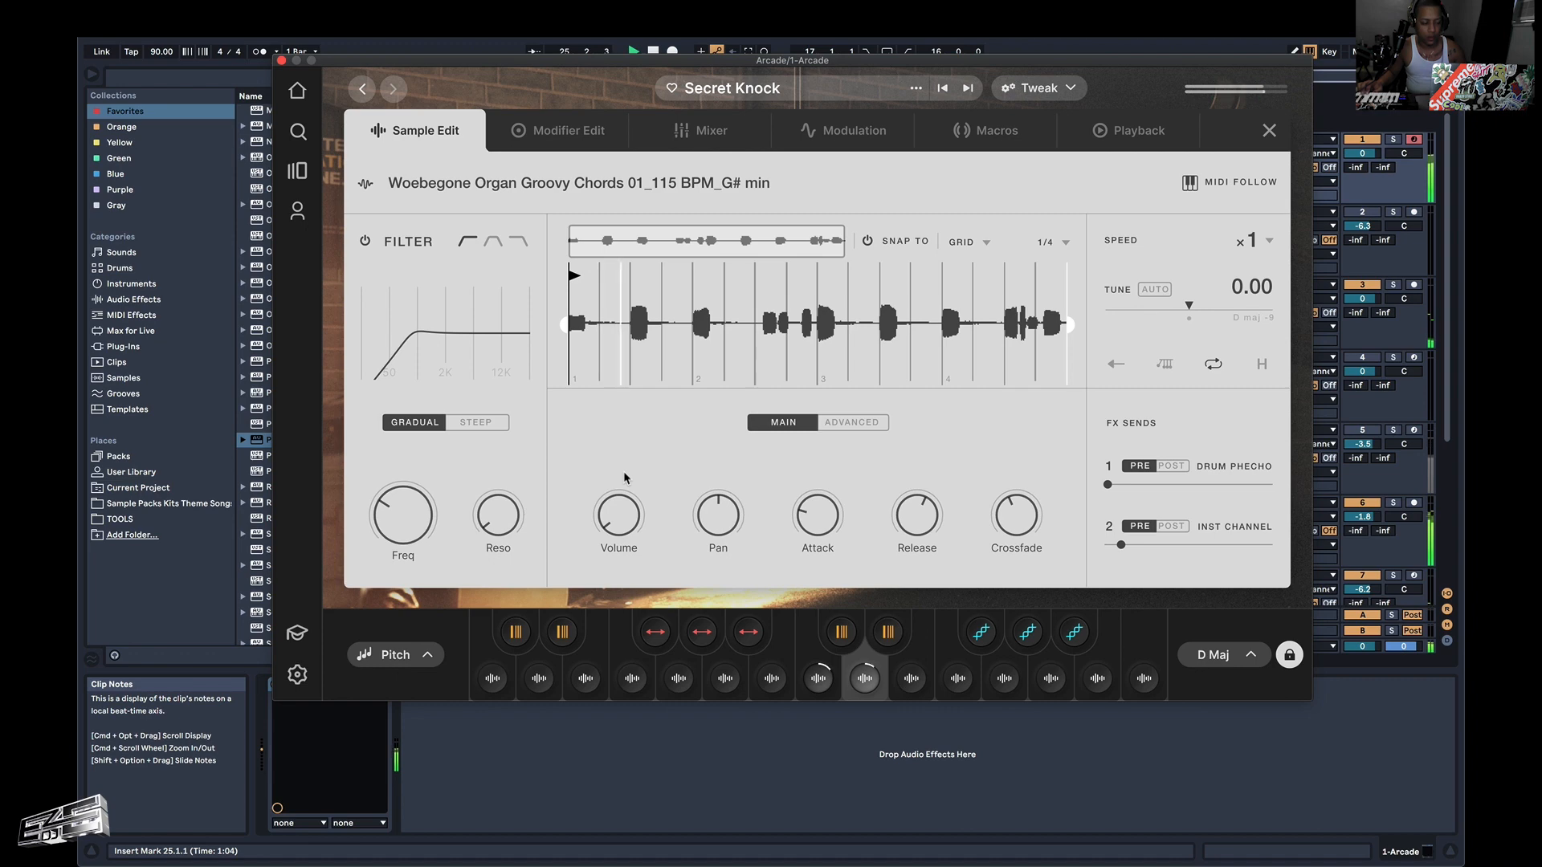
Close the Arcade window and play the arrangement from 33.1.1 on track 1.
click(281, 61)
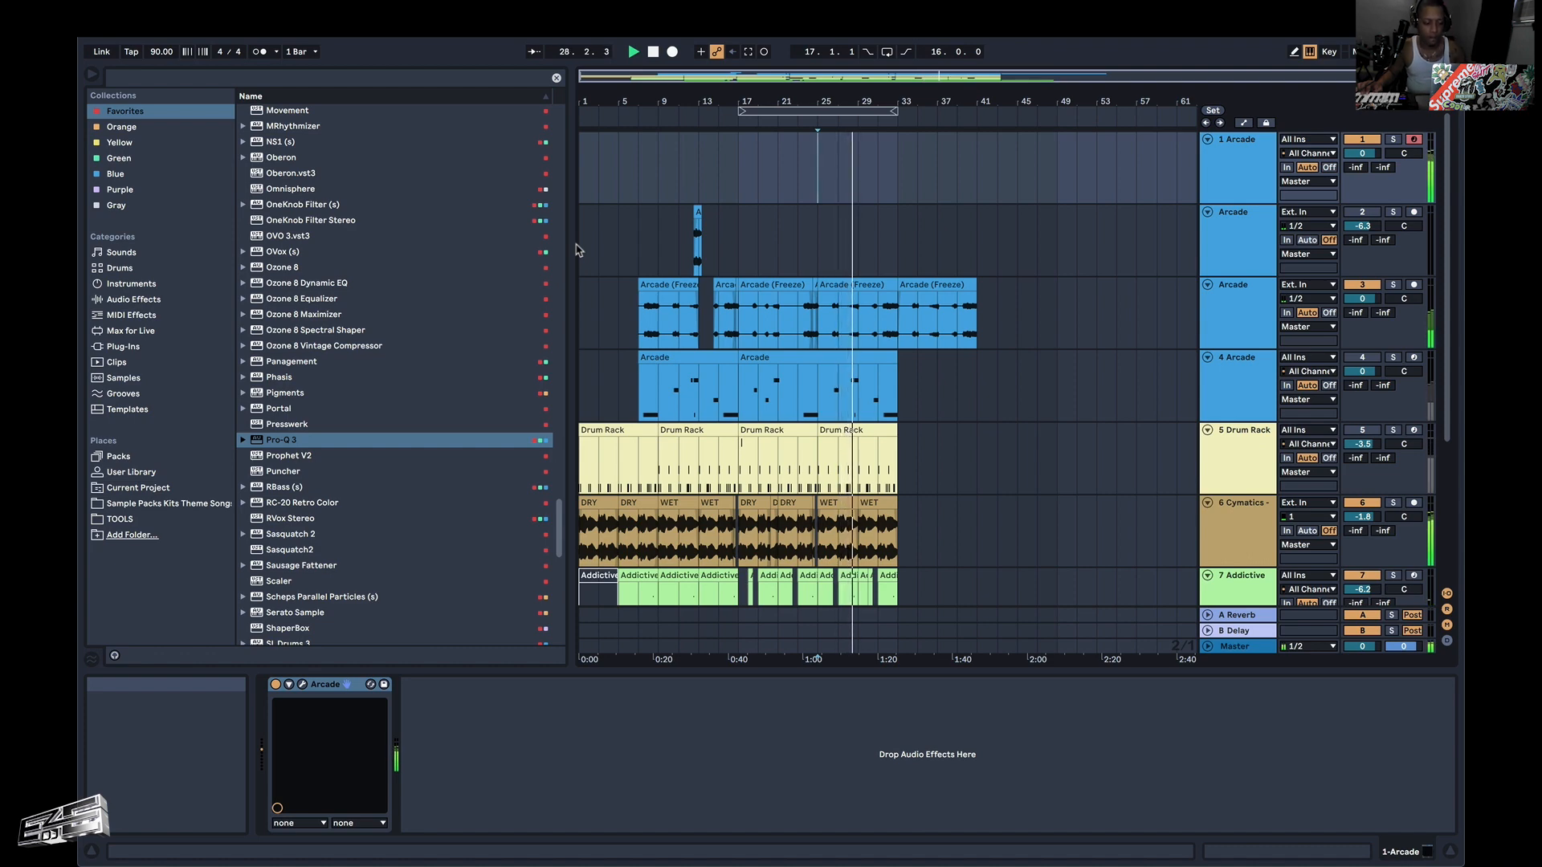
click(894, 180)
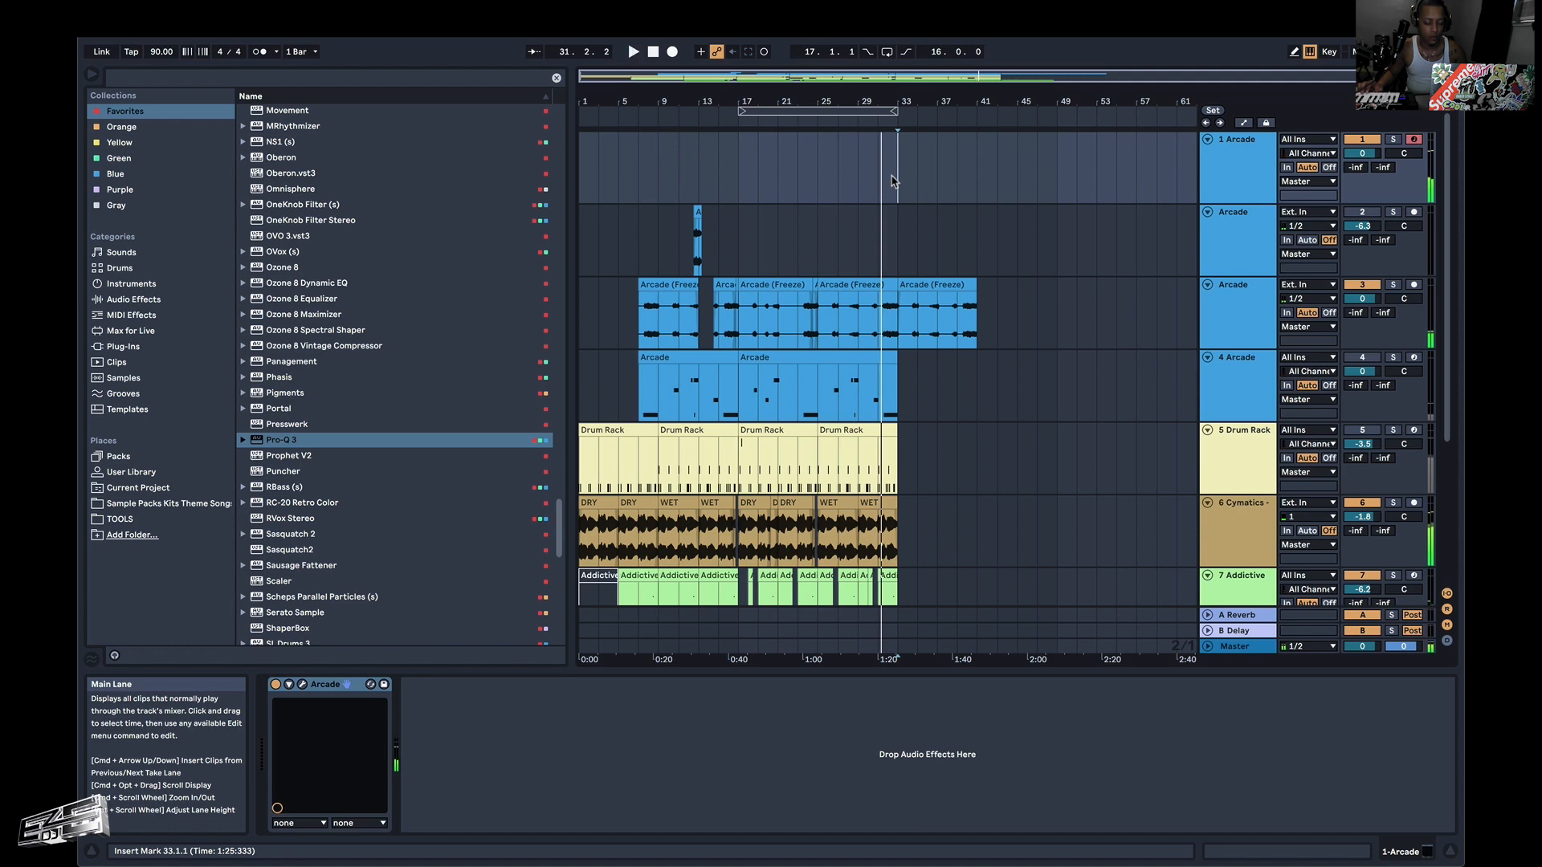
key(space)
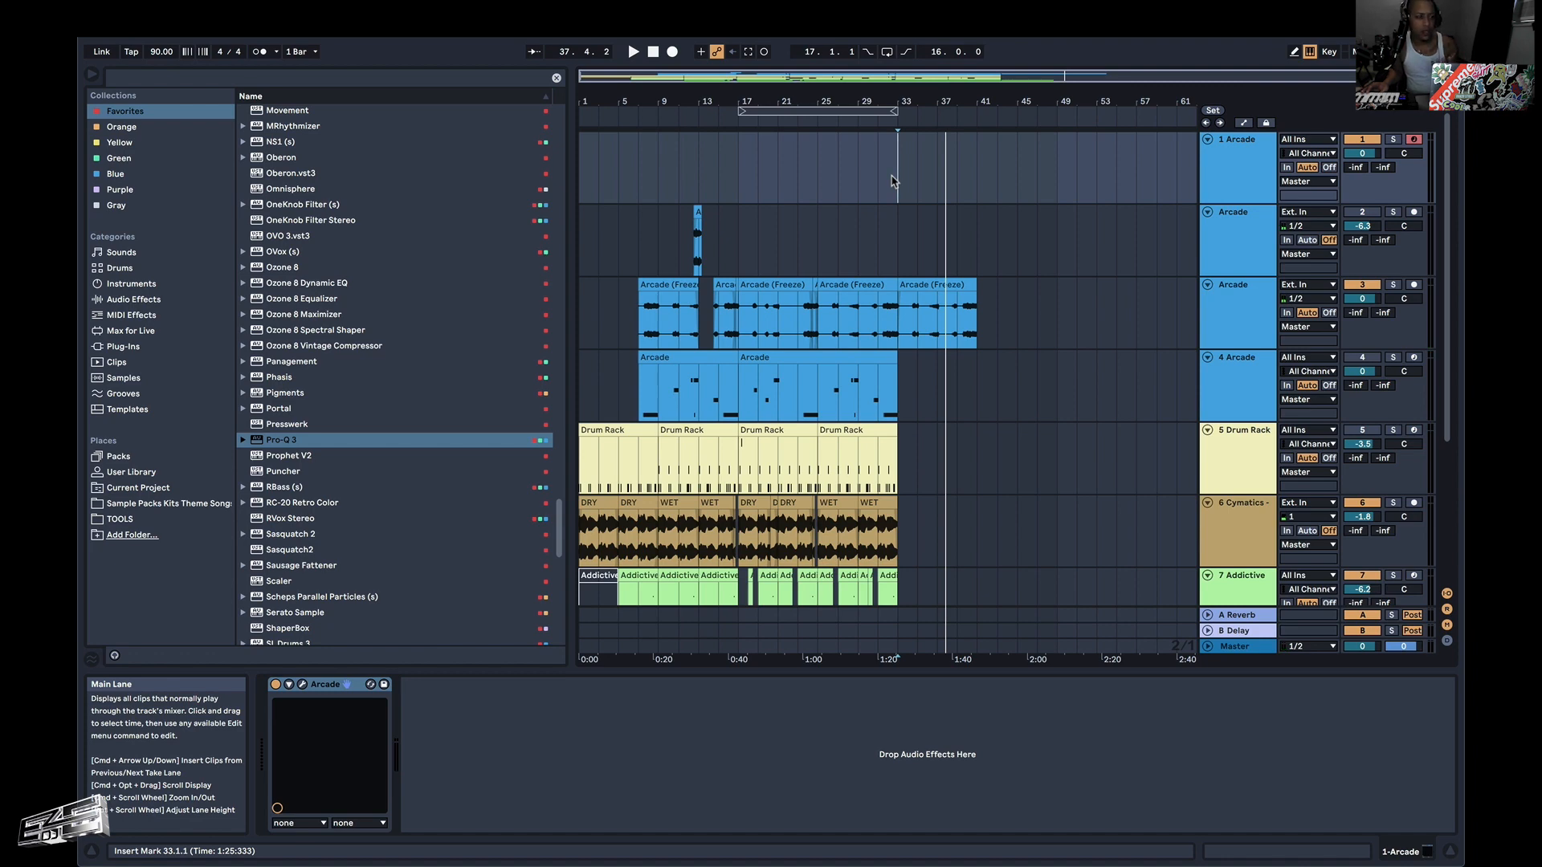
key(space)
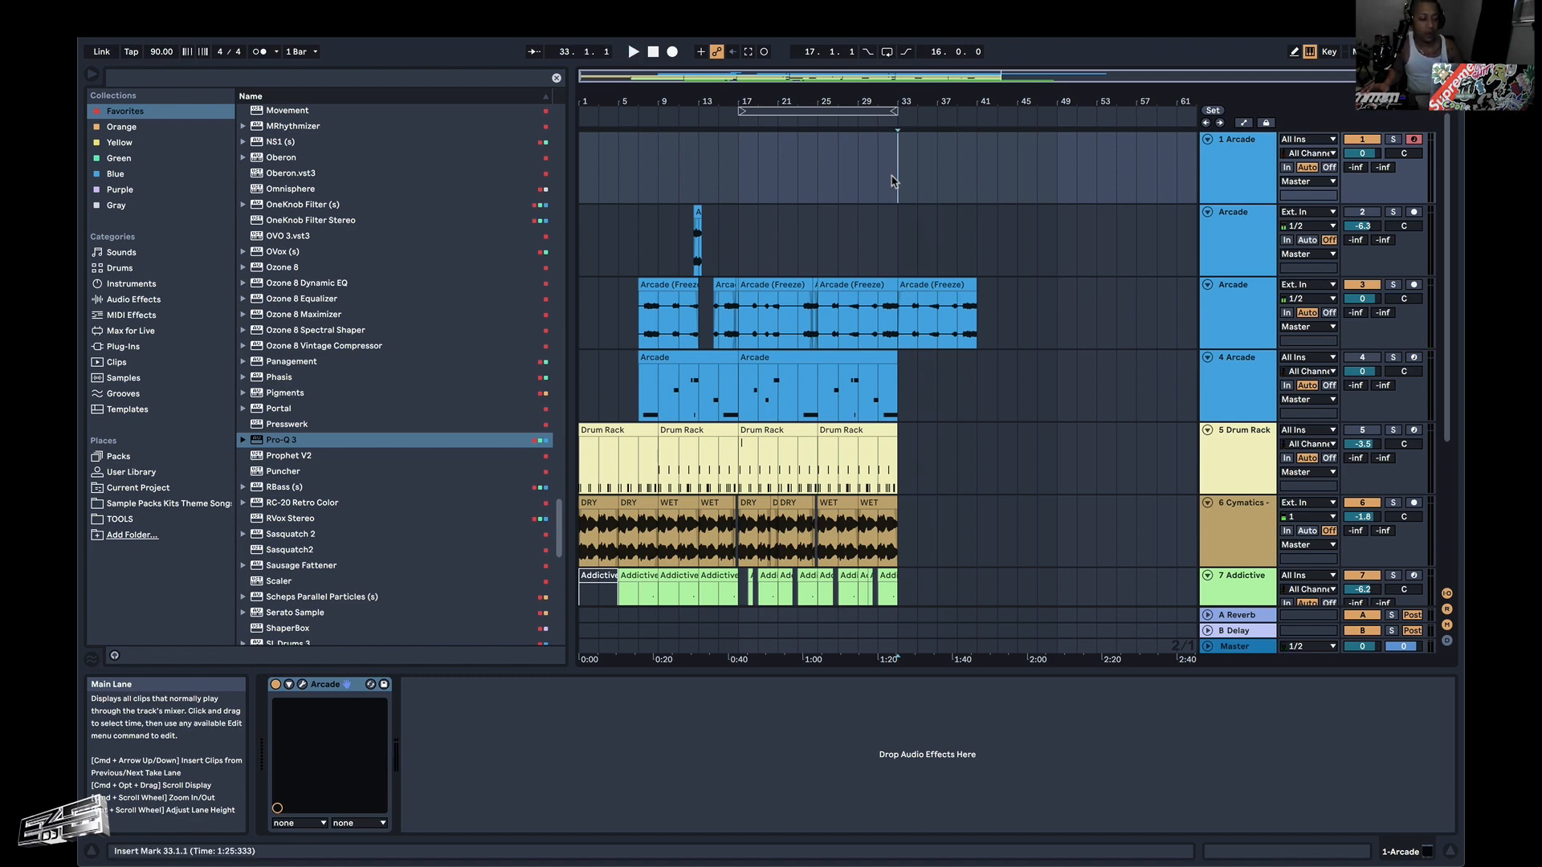
Solo track 1 and record a Secret Knock take on it from 33.1.1 to about bar 43.
key(space)
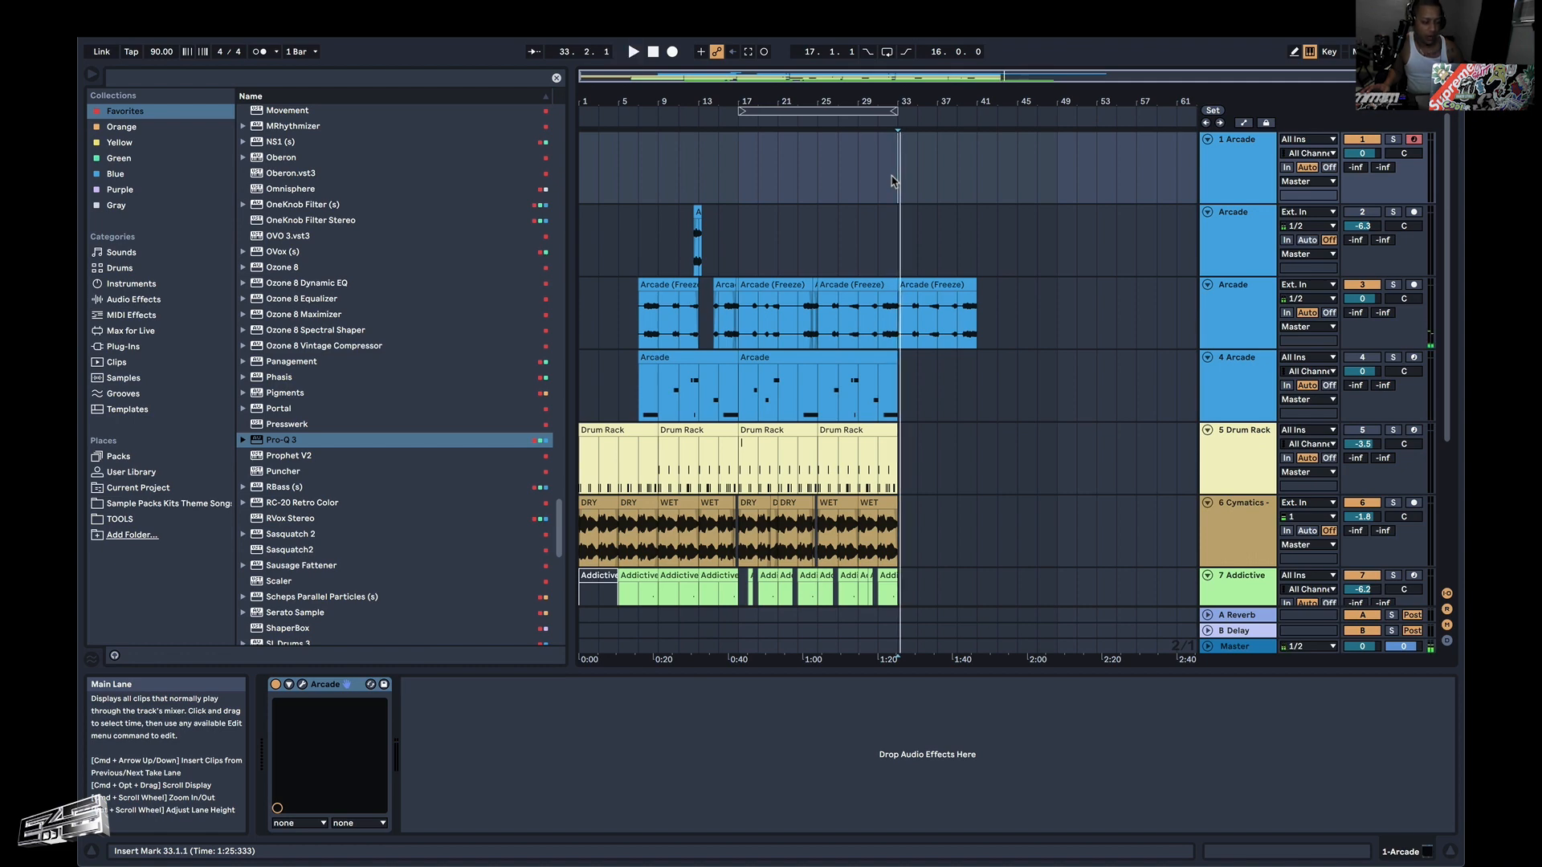
click(673, 51)
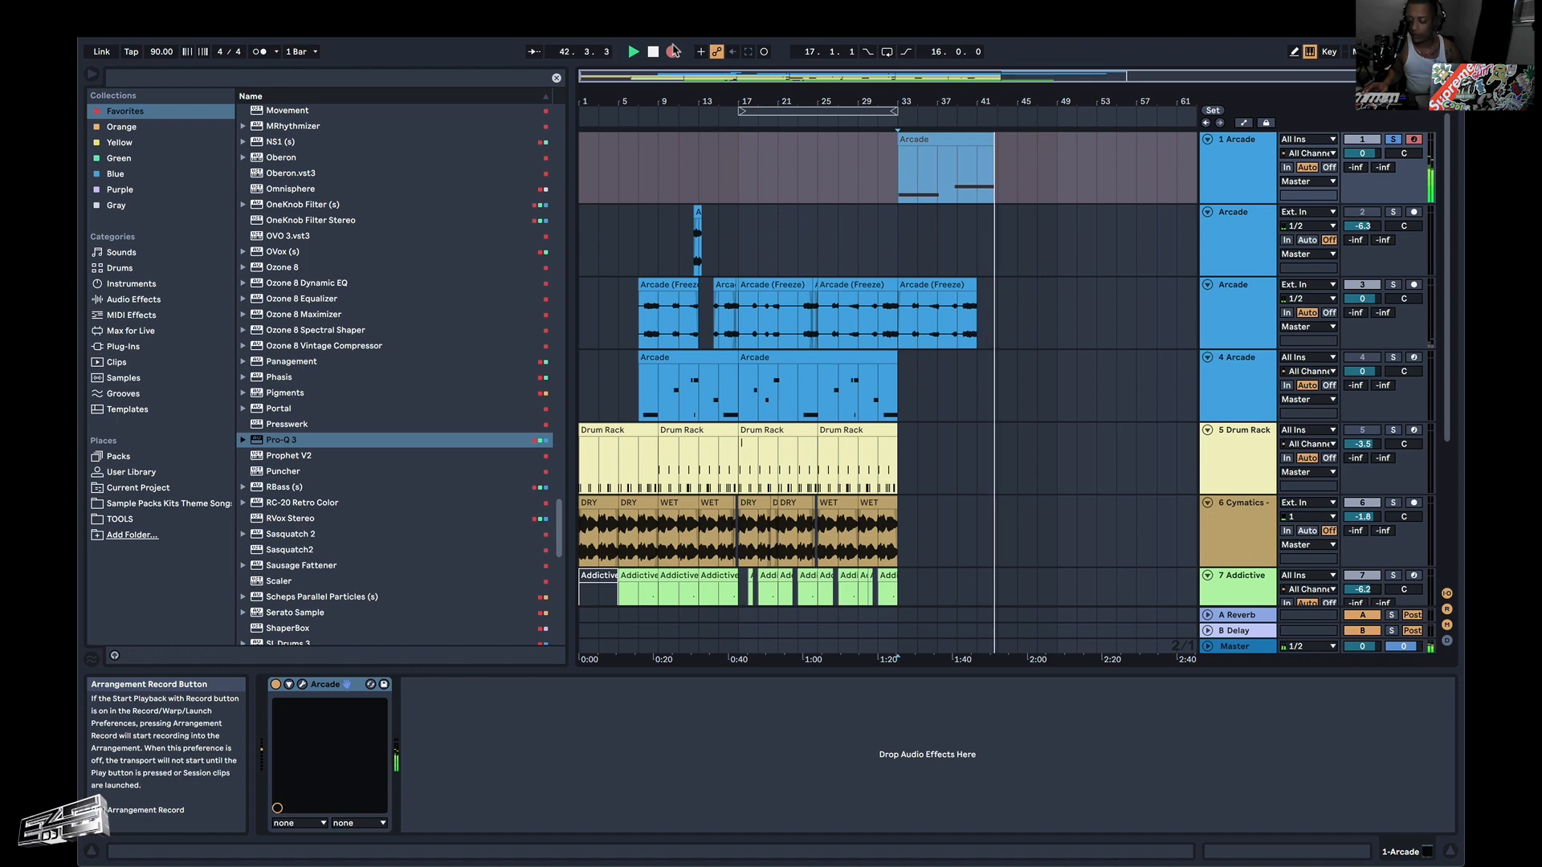
key(space)
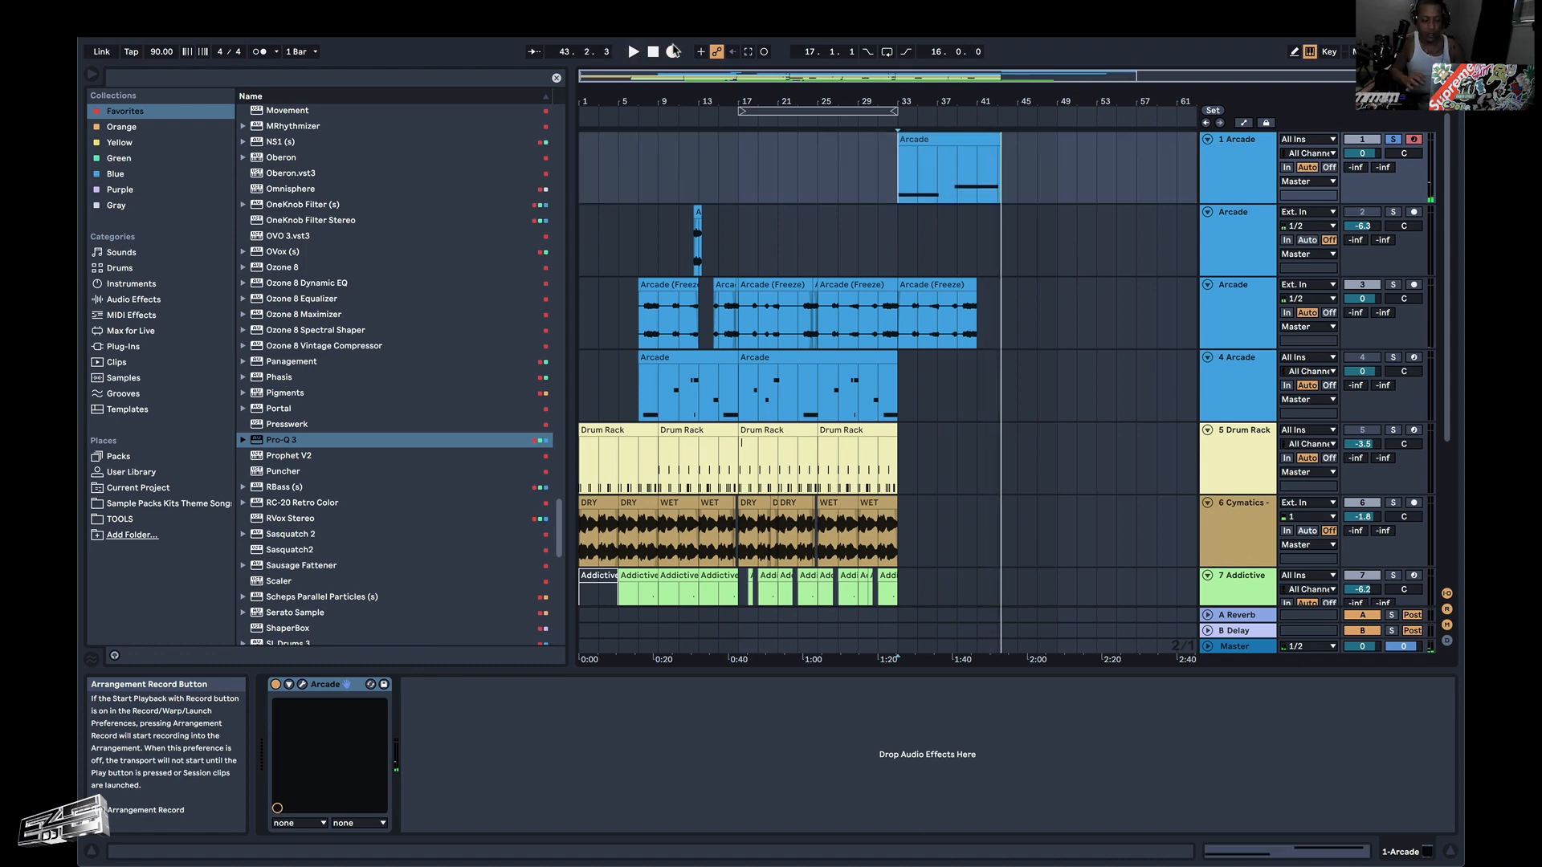
Duplicate track 1 Arcade with its recorded clip, and freeze and flatten the original track to audio.
click(947, 143)
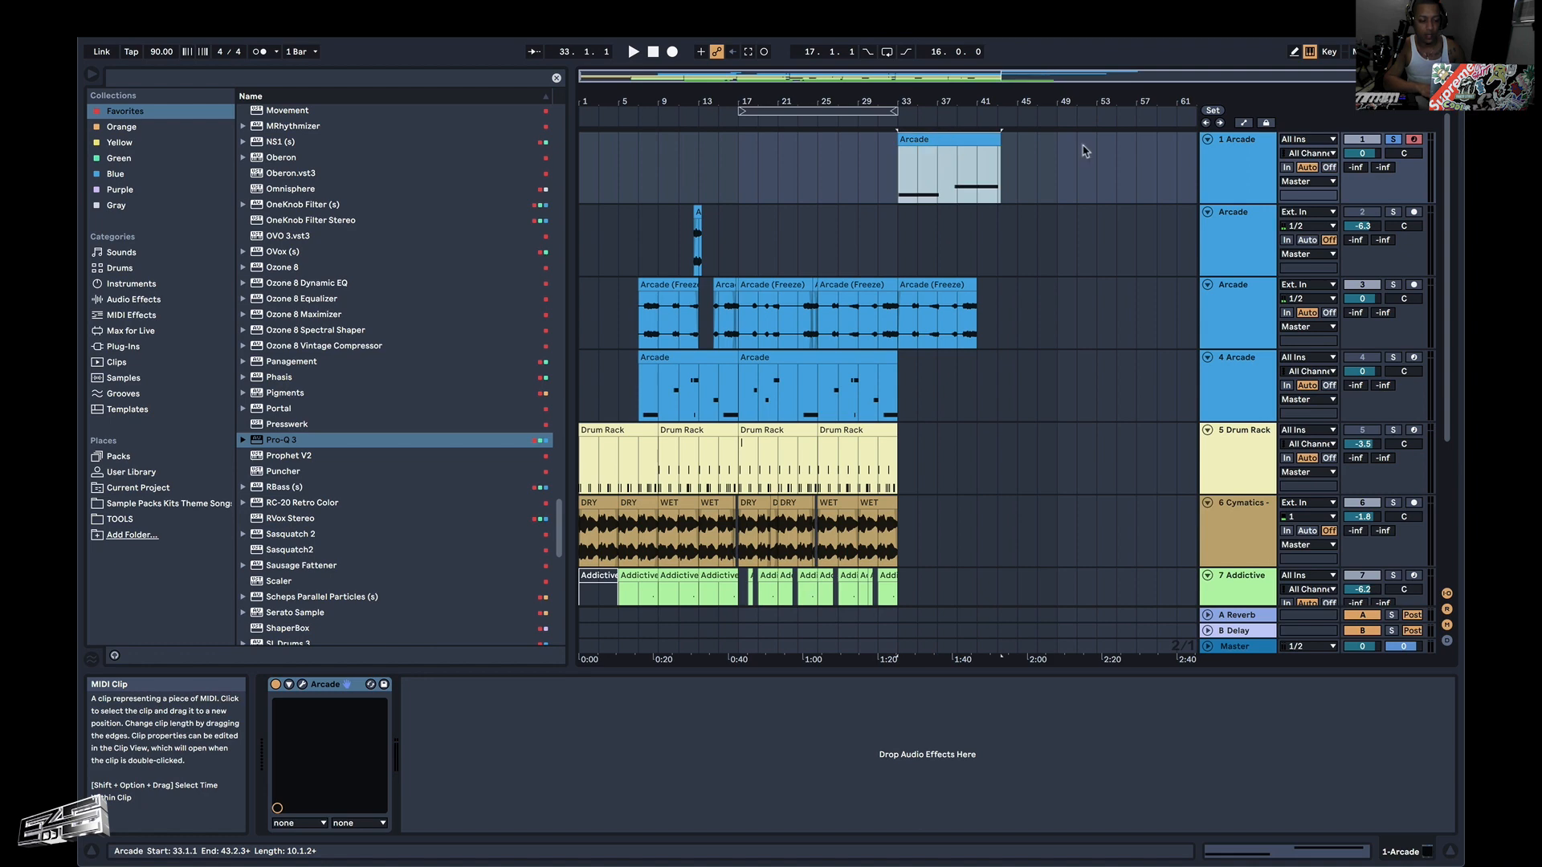
click(1254, 169)
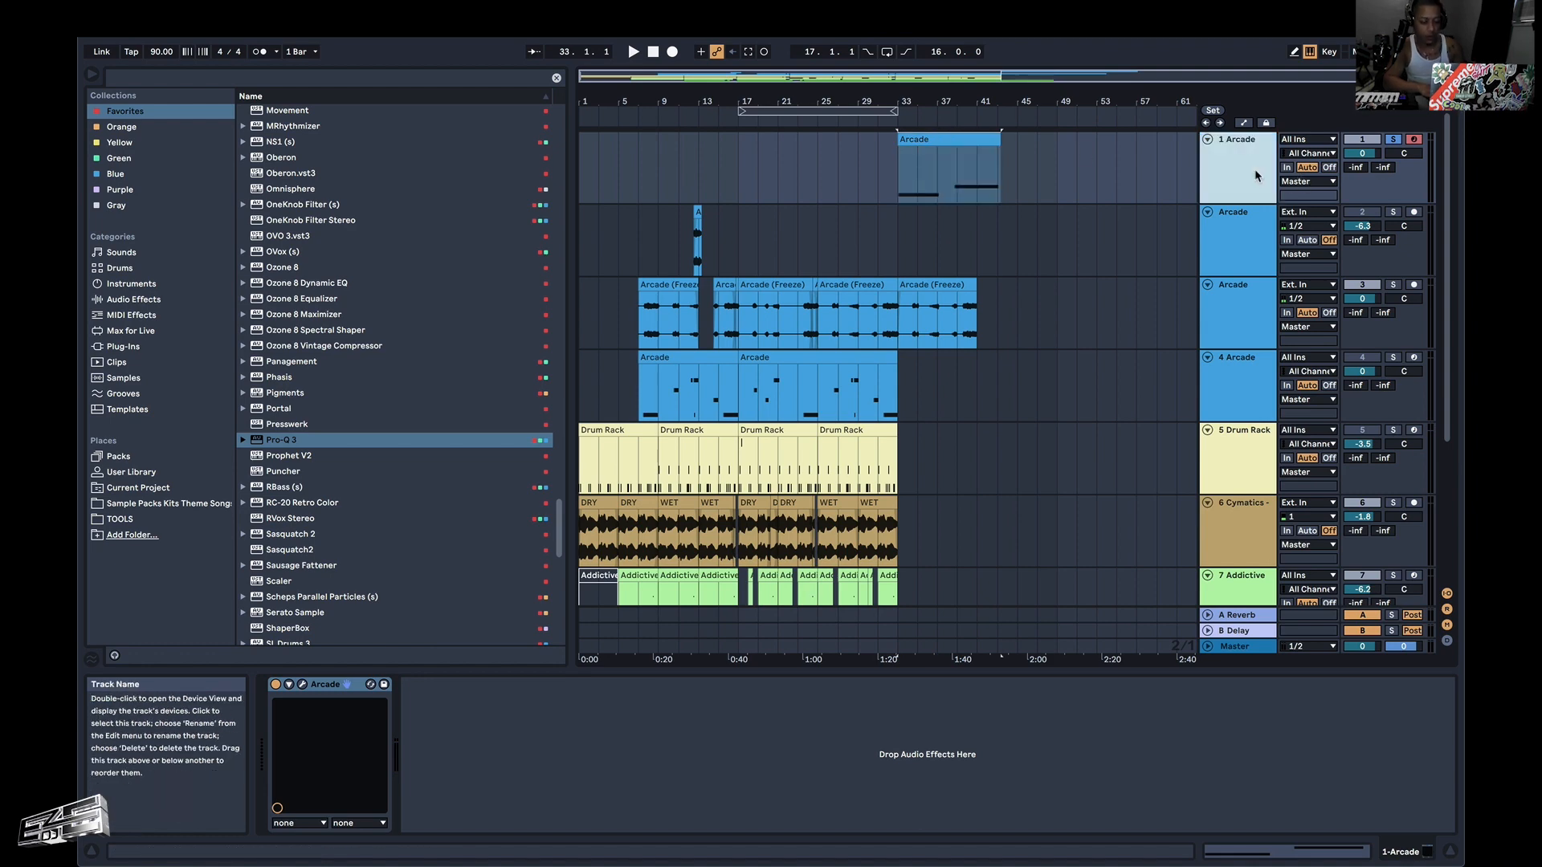
key(super+d)
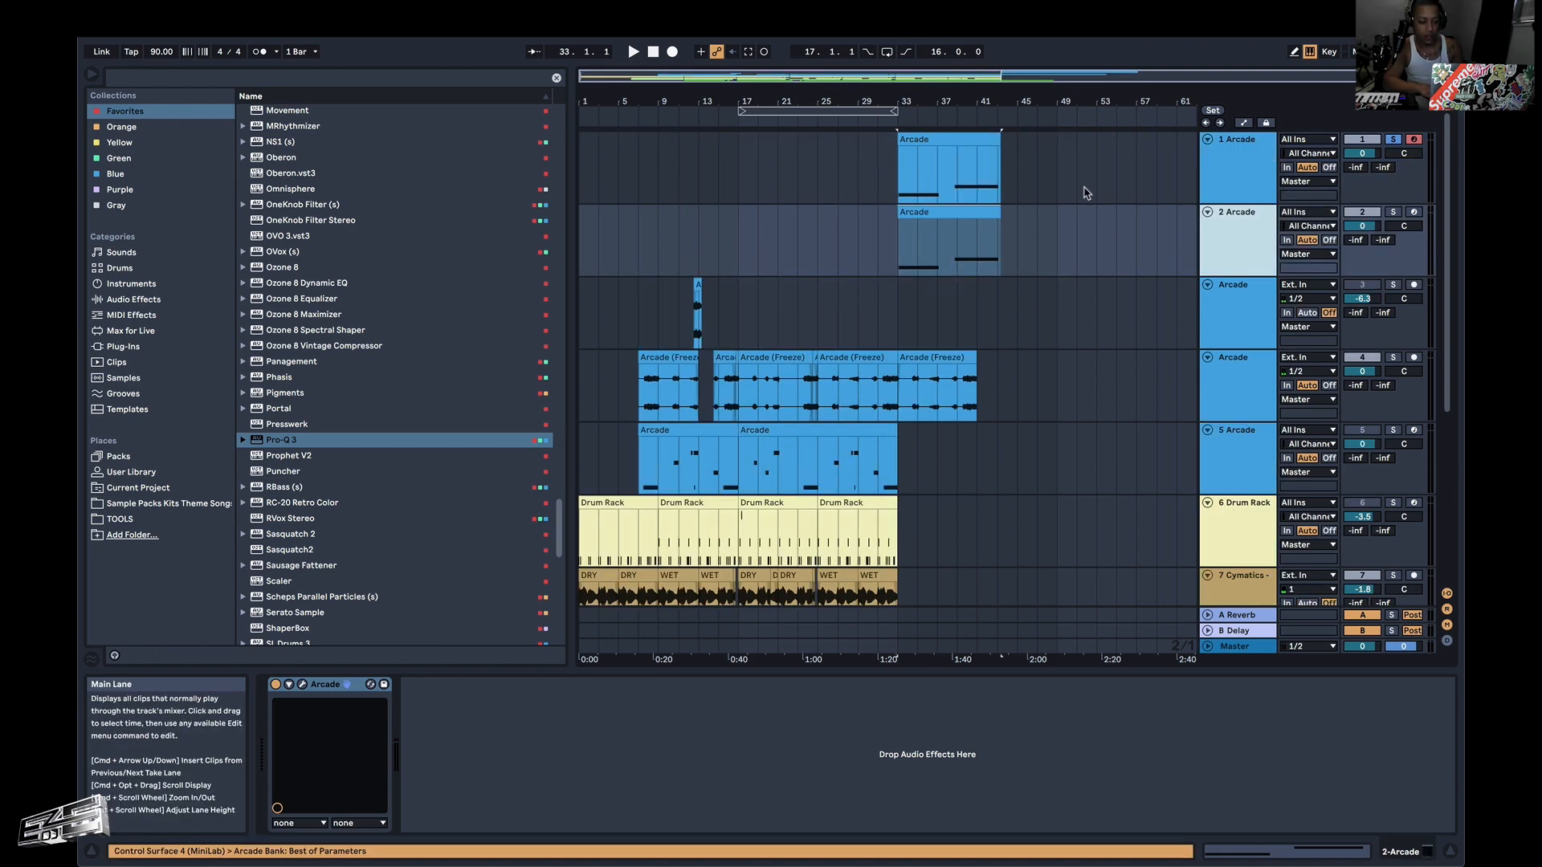
click(1243, 177)
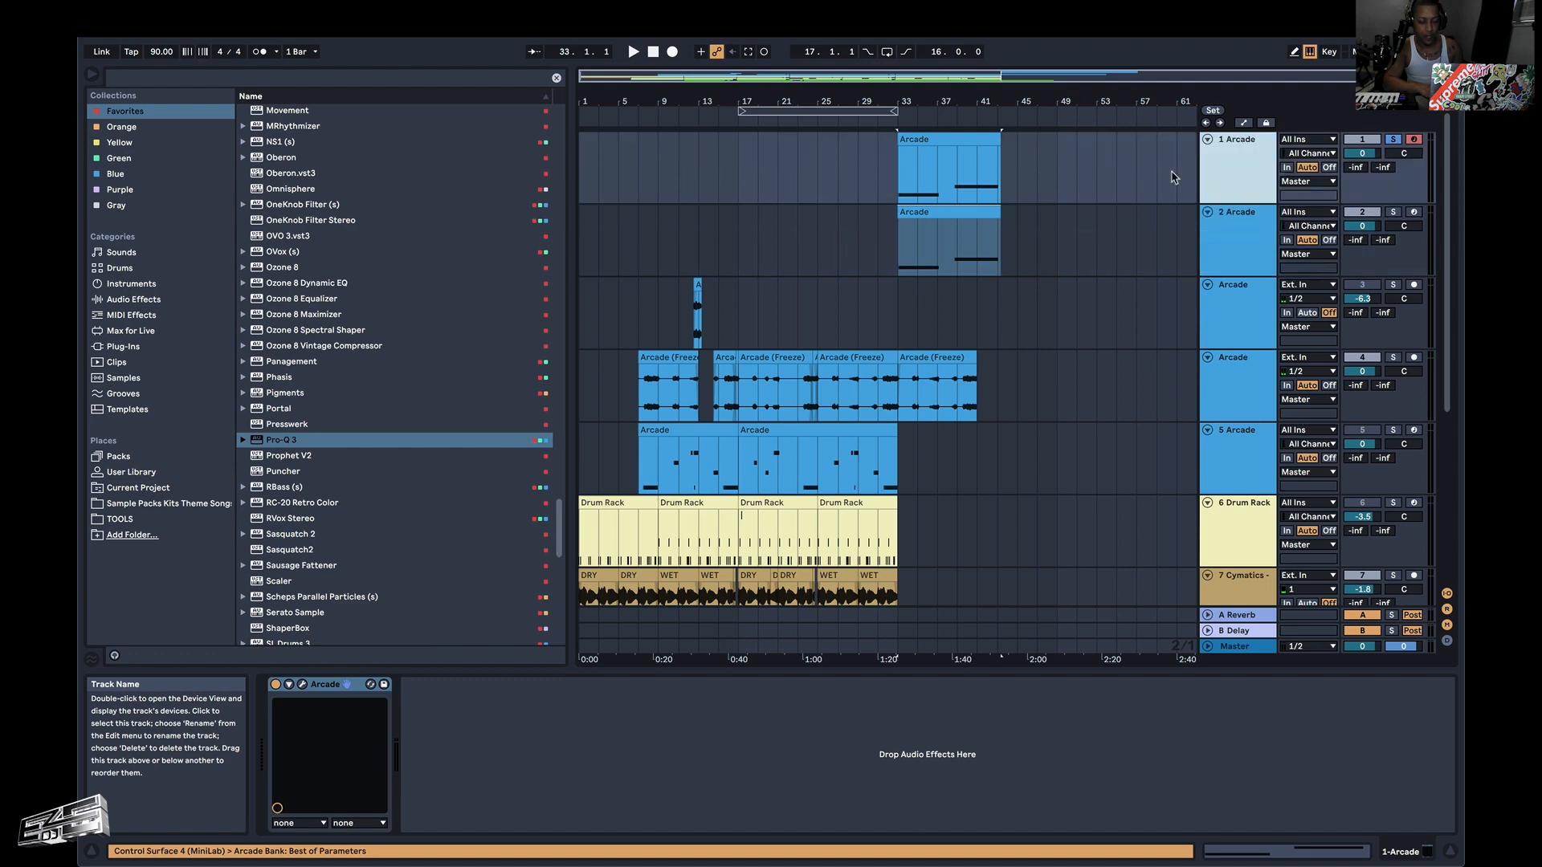
right_click(1237, 171)
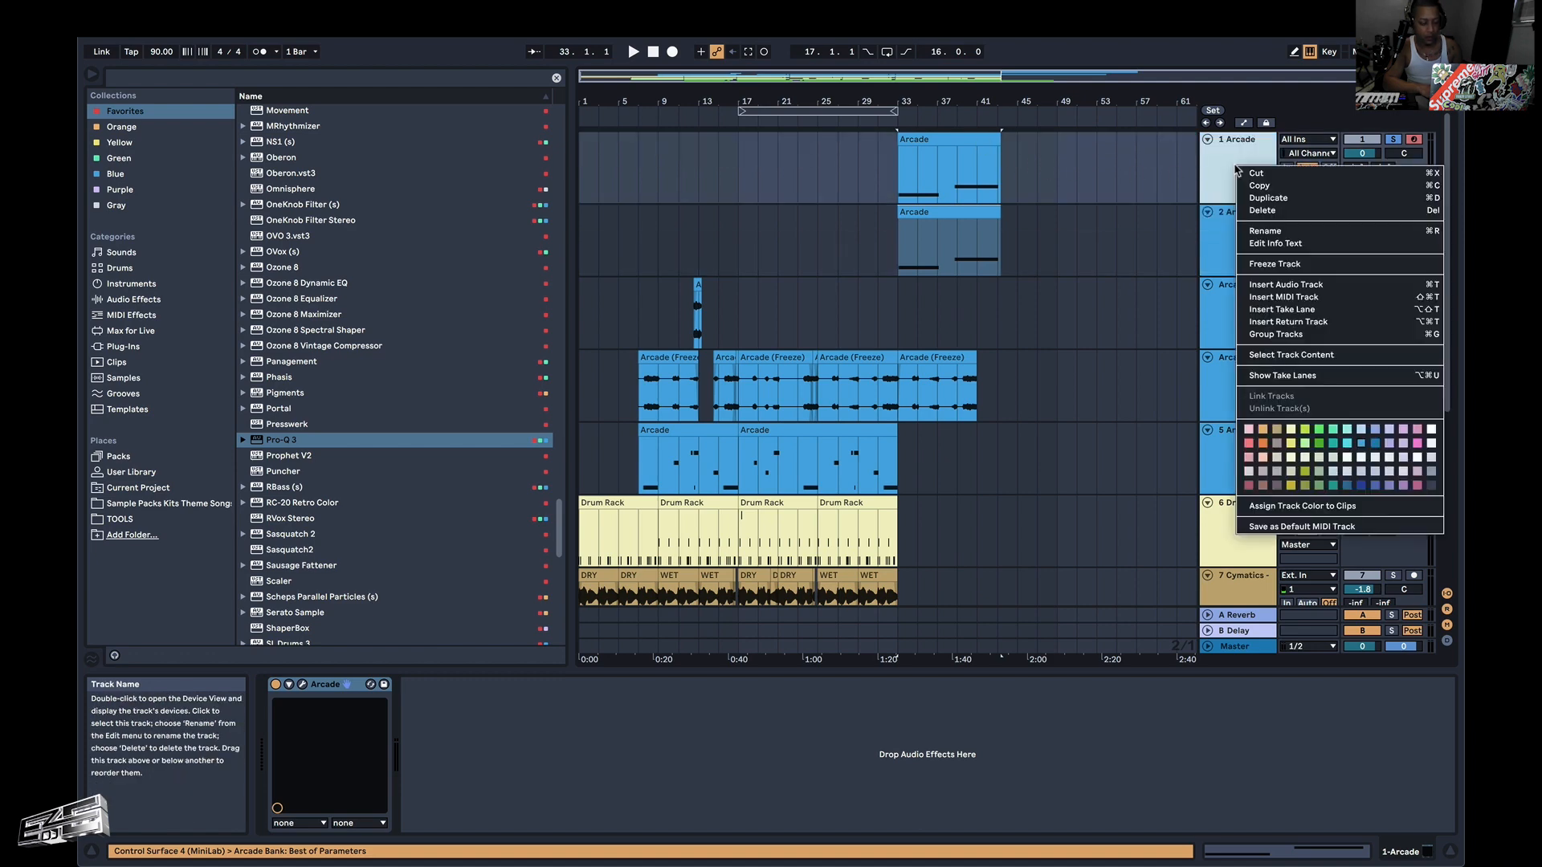
click(1277, 264)
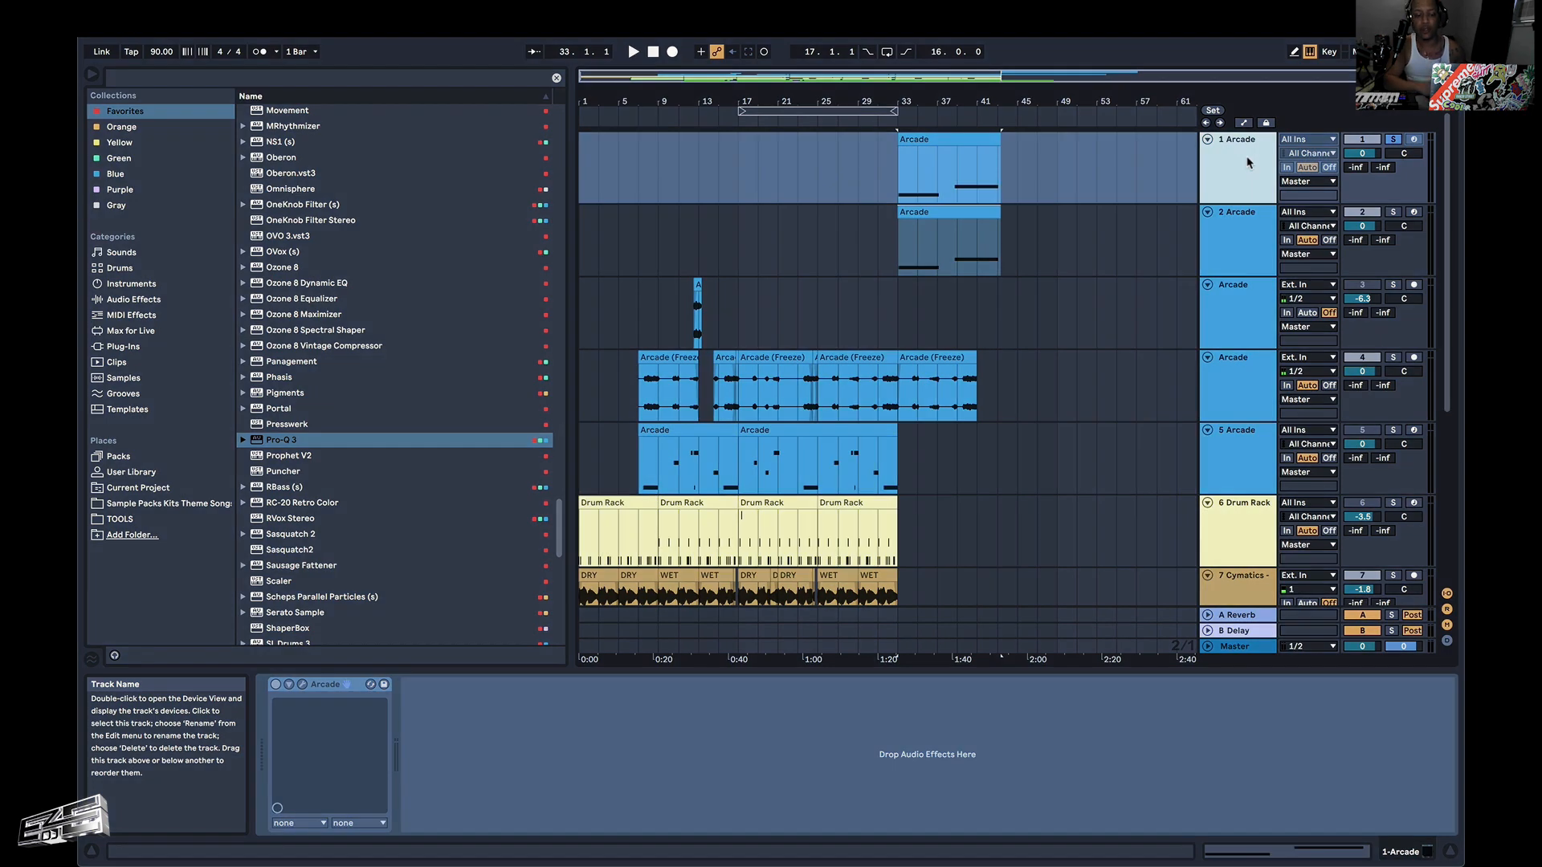
right_click(1249, 163)
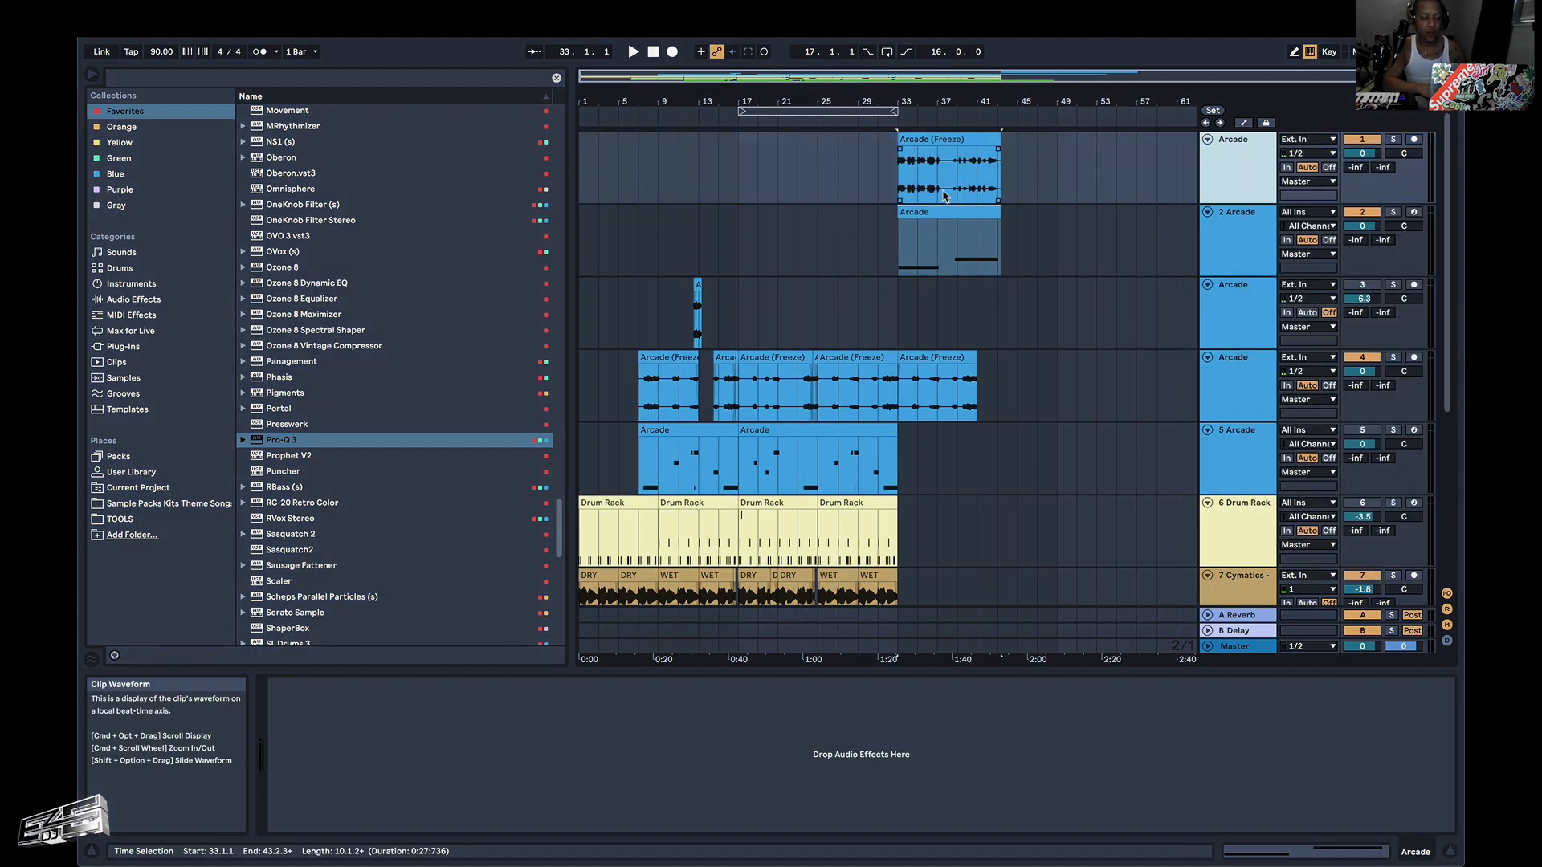
Solo the flattened Arcade track, enable the metronome and play the track from 33.1.1.
click(900, 185)
key(space)
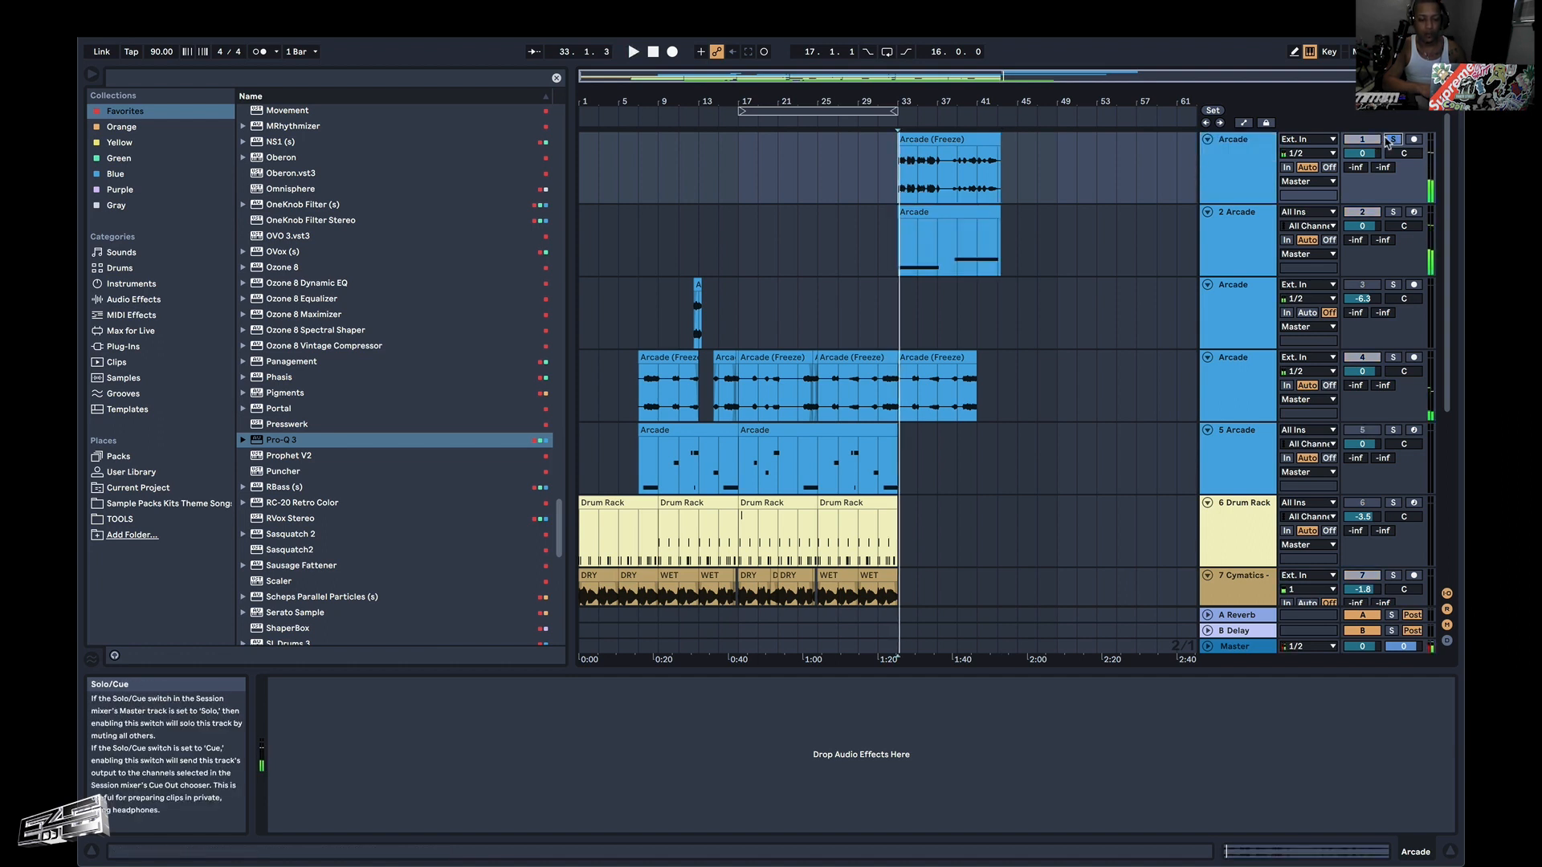
key(space)
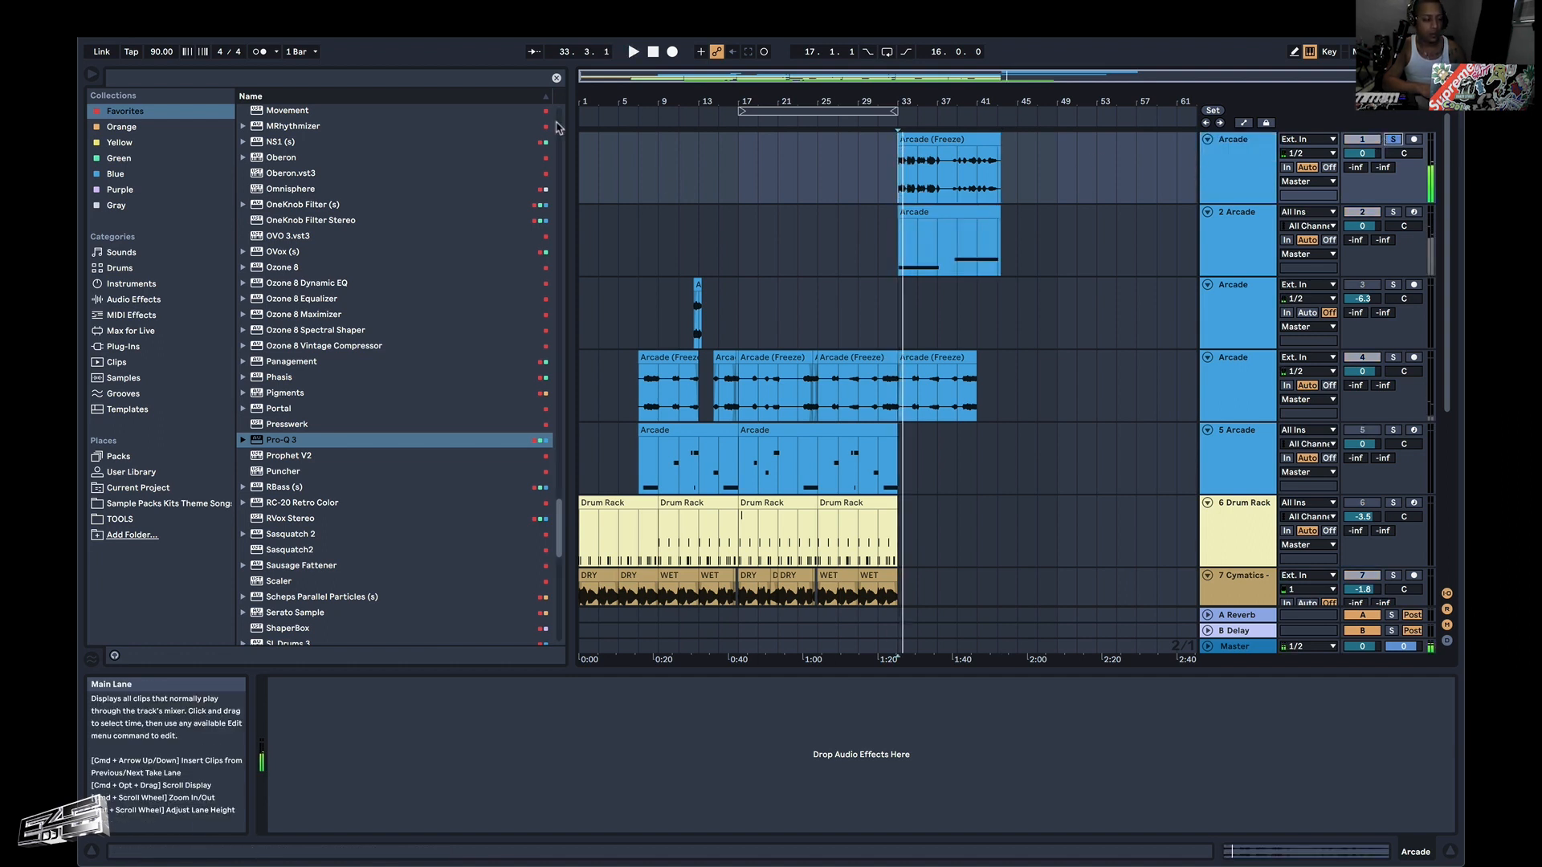
click(273, 53)
click(266, 56)
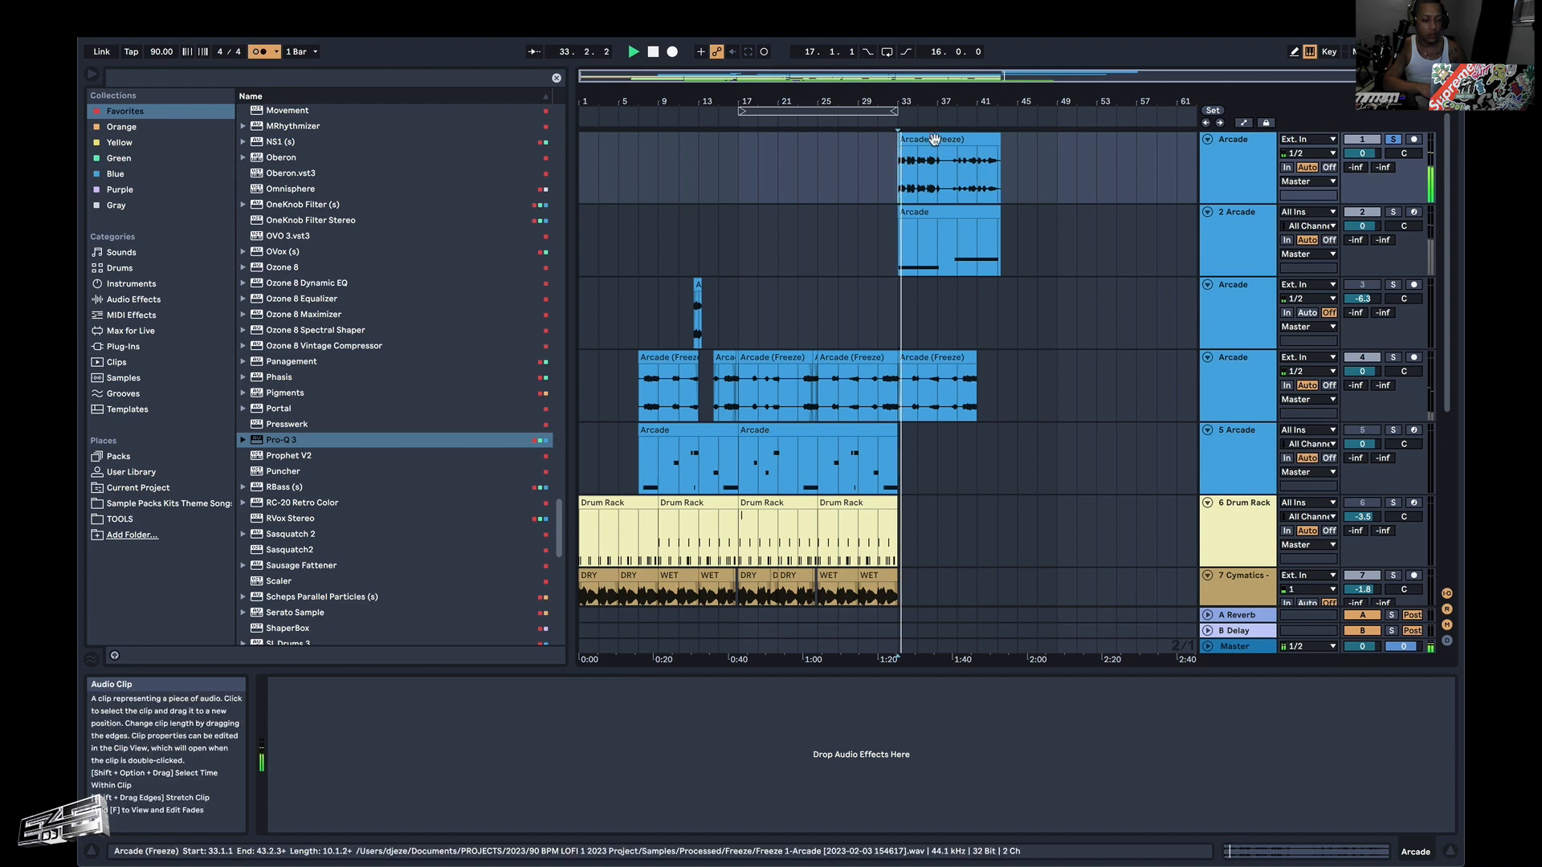
Open the Arcade (Freeze) clip on track 1 for sample editing and add a warp marker at its first transient.
double_click(980, 175)
scroll(670, 595, down, 10)
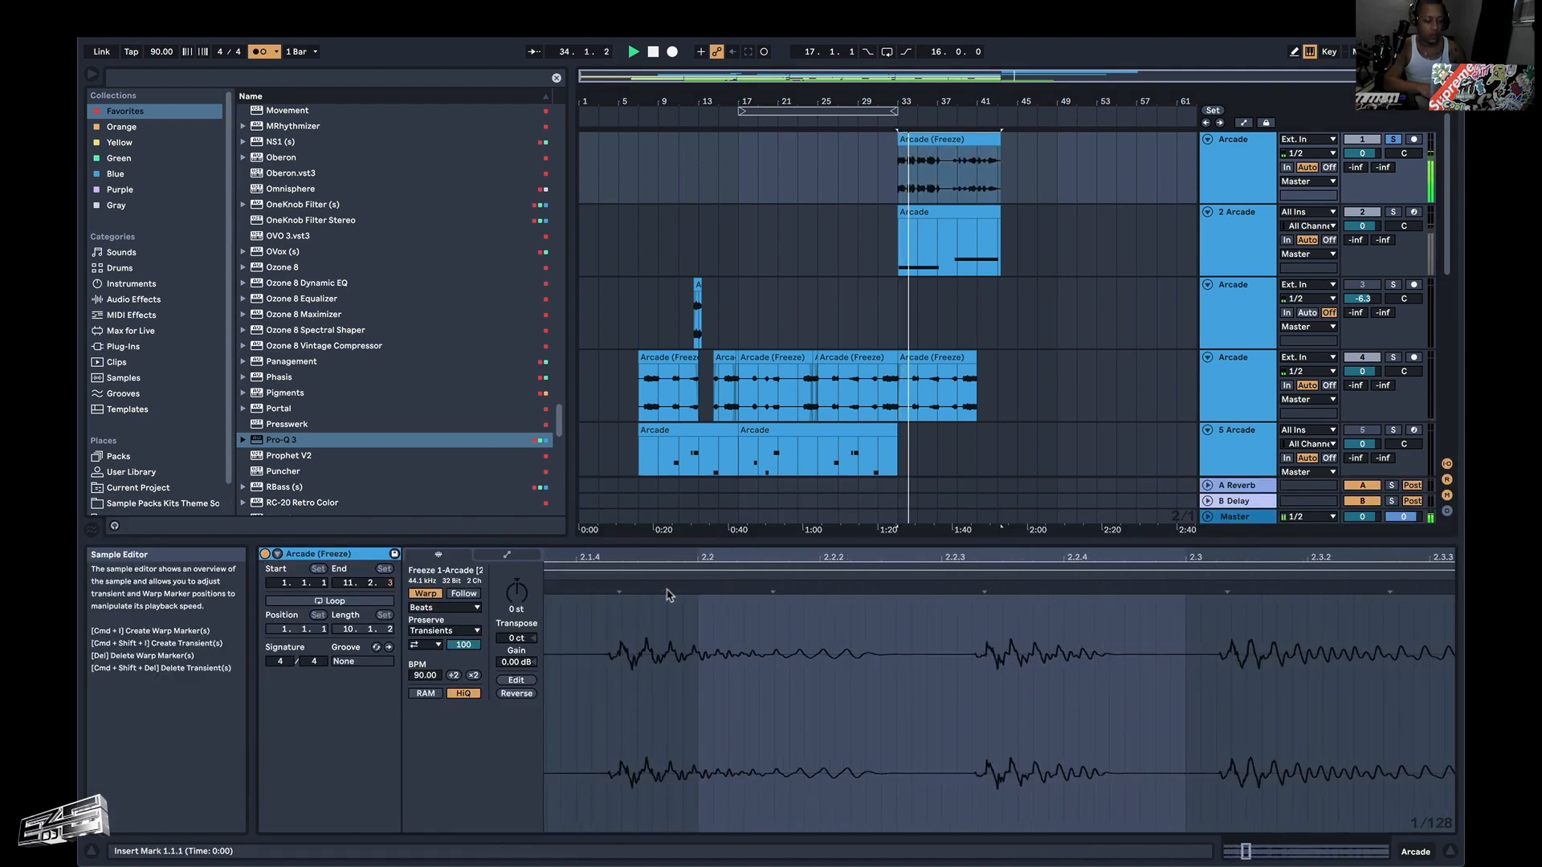
scroll(671, 595, left, 5)
key(space)
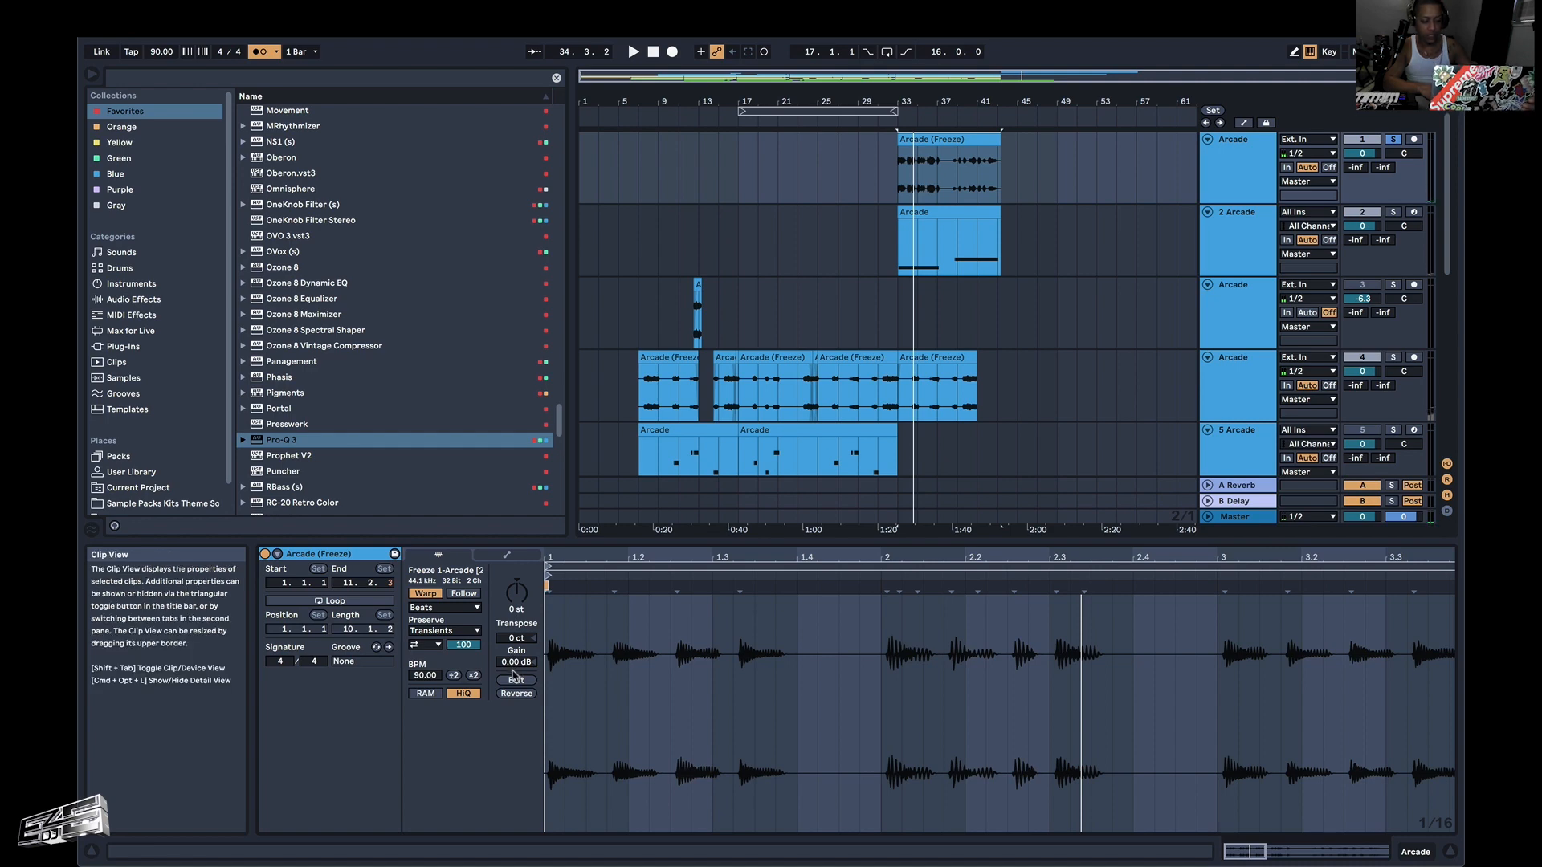
click(551, 590)
scroll(551, 590, up, 4)
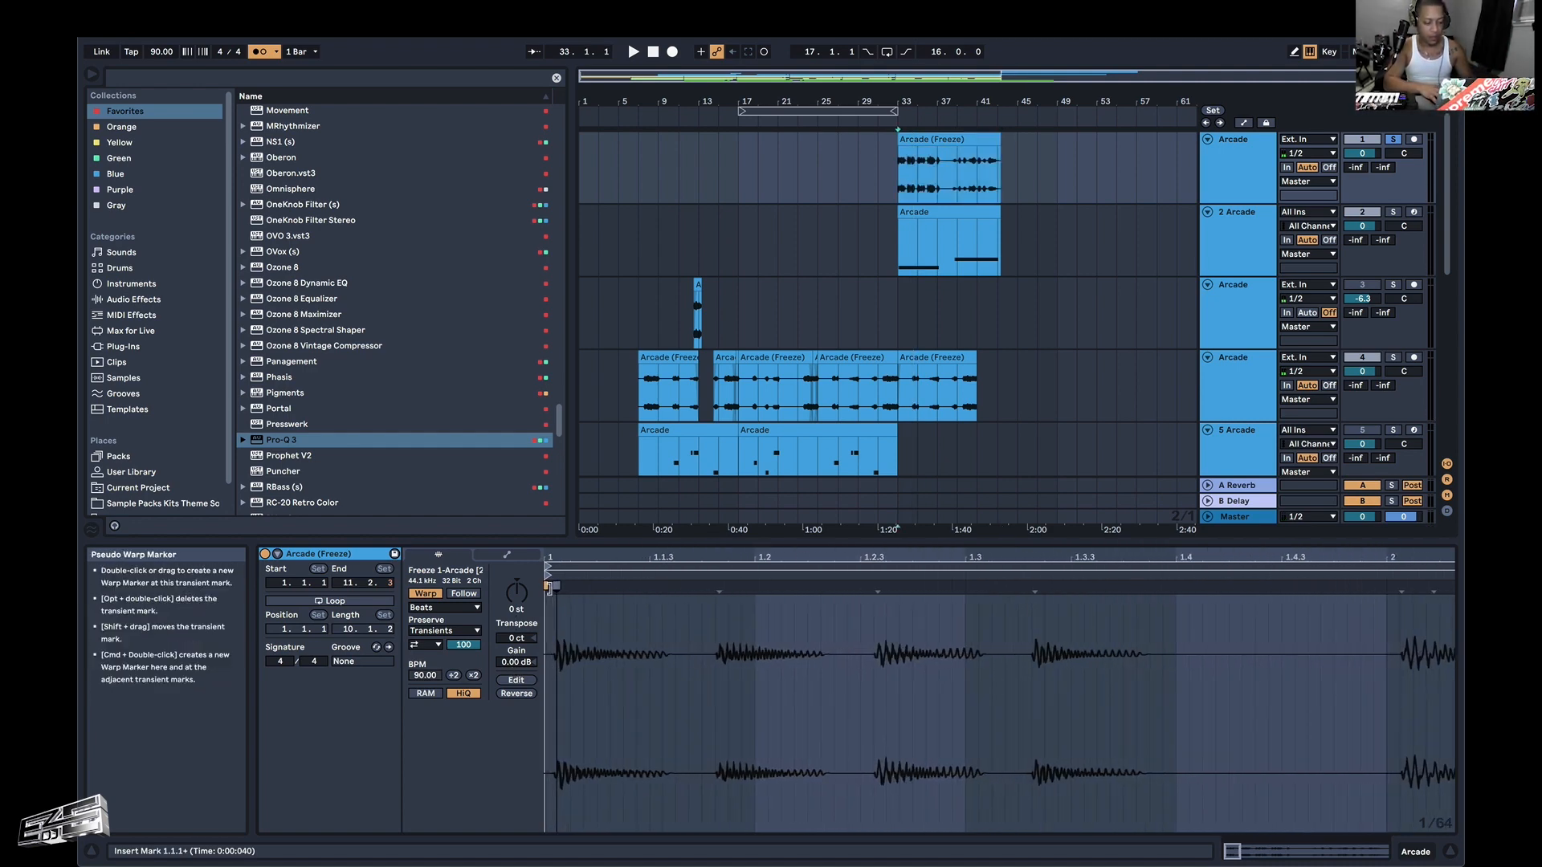
scroll(551, 590, up, 2)
scroll(615, 597, up, 1)
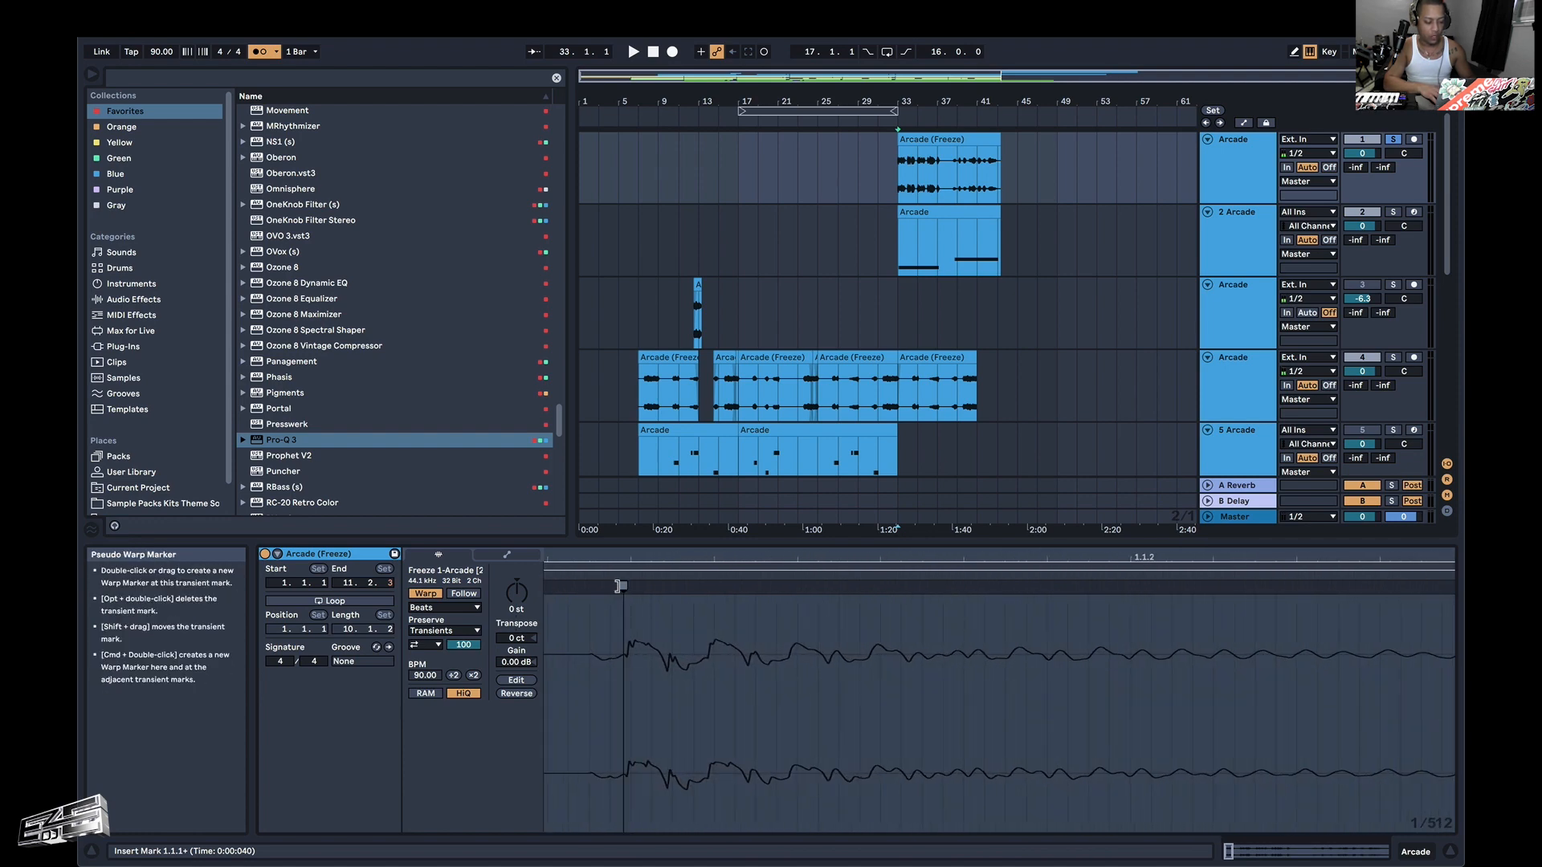
double_click(618, 587)
Align the first warp marker of the Arcade (Freeze) clip with 1.1.1 on the grid.
scroll(626, 643, down, 4)
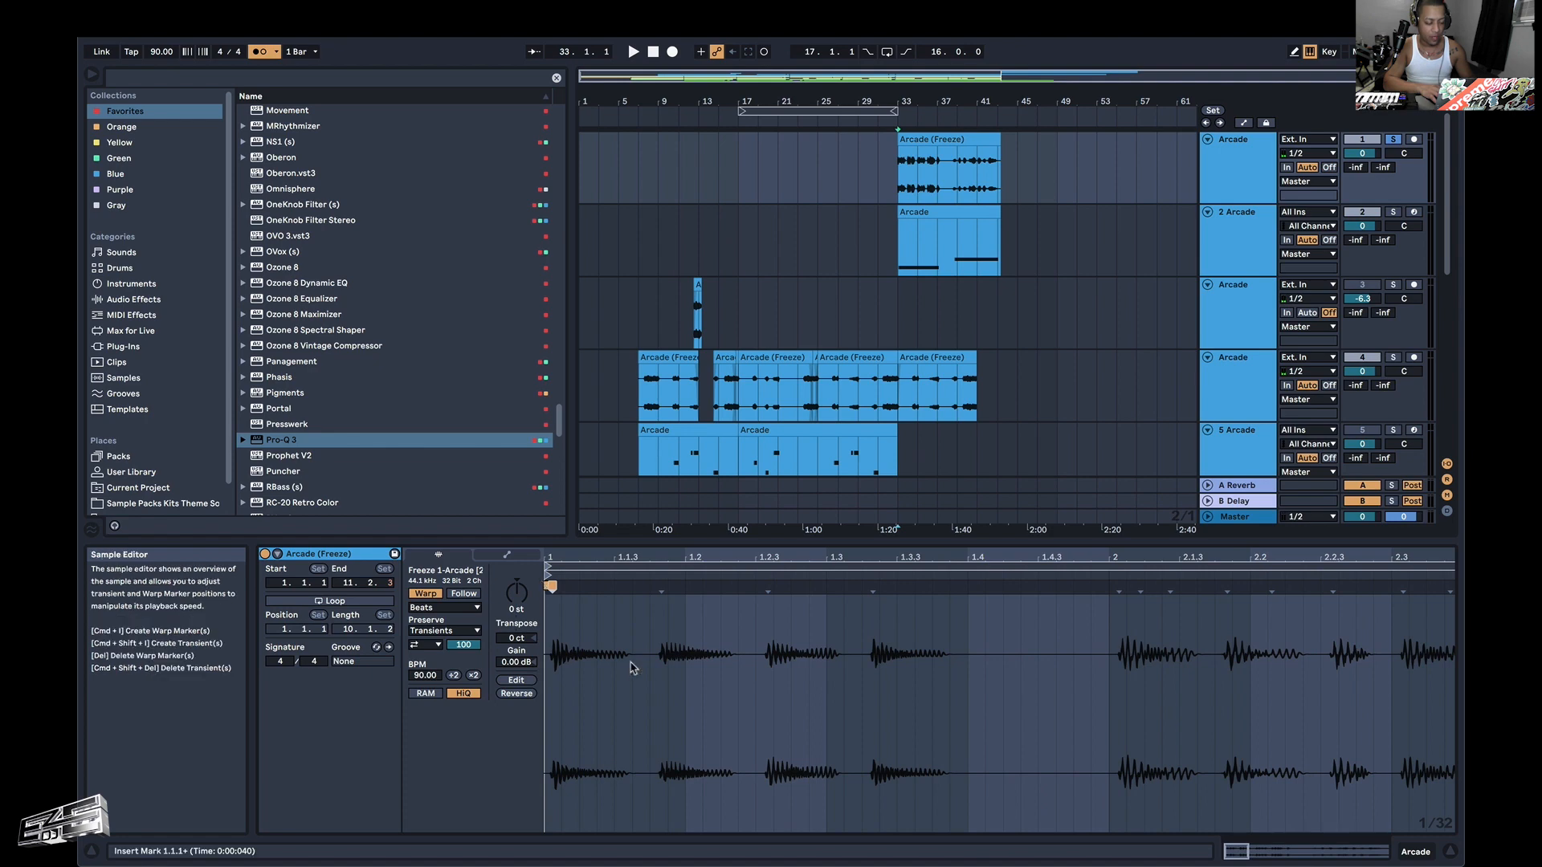
scroll(632, 668, up, 2)
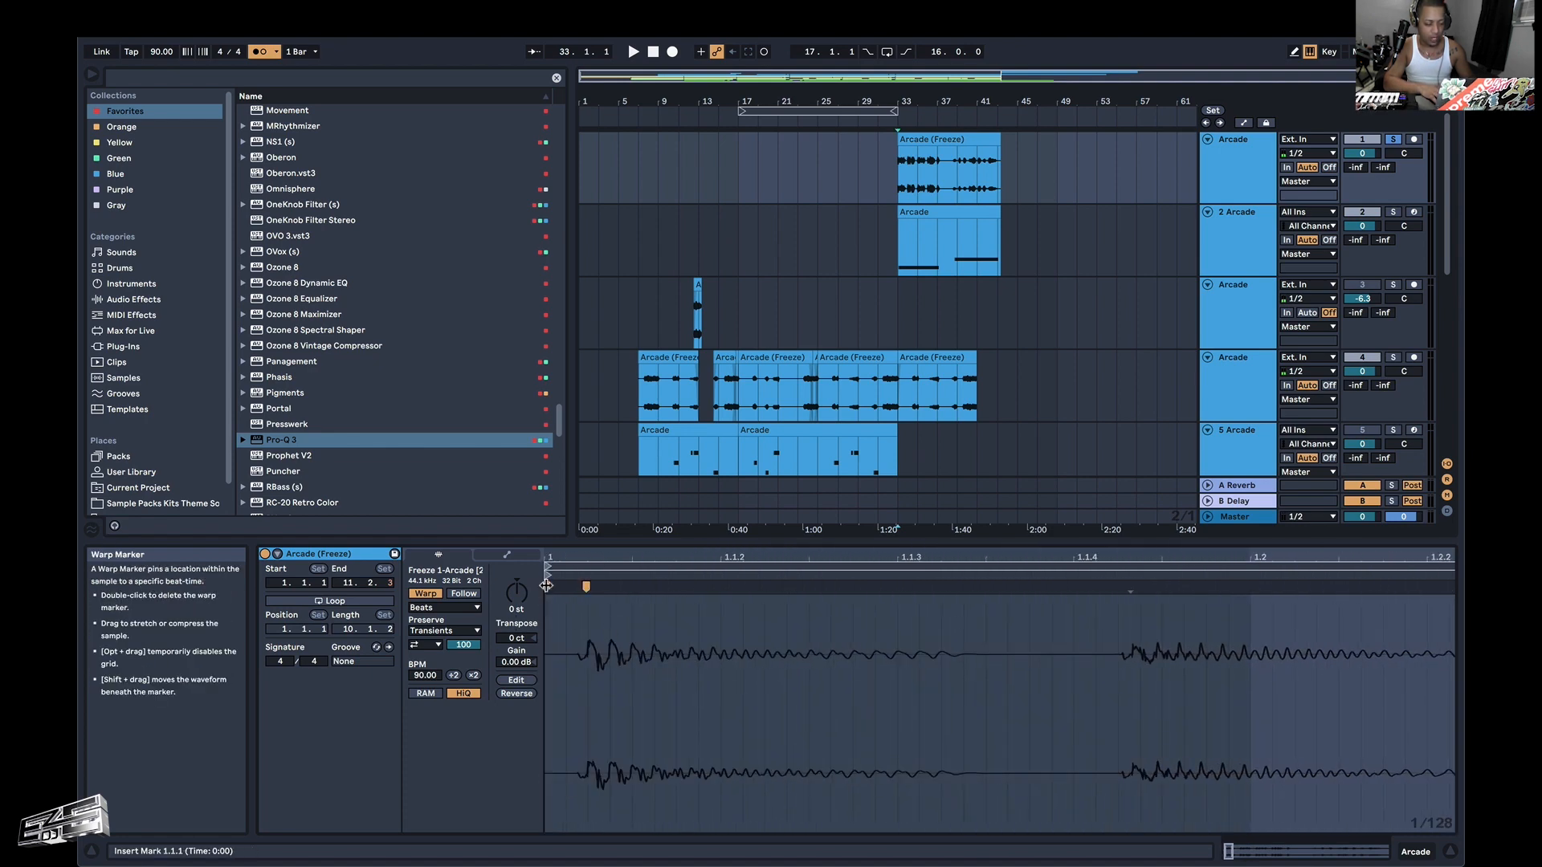
mouse_move(584, 588)
mouse_down()
mouse_move(570, 588)
mouse_move(654, 595)
mouse_up()
scroll(813, 637, down, 3)
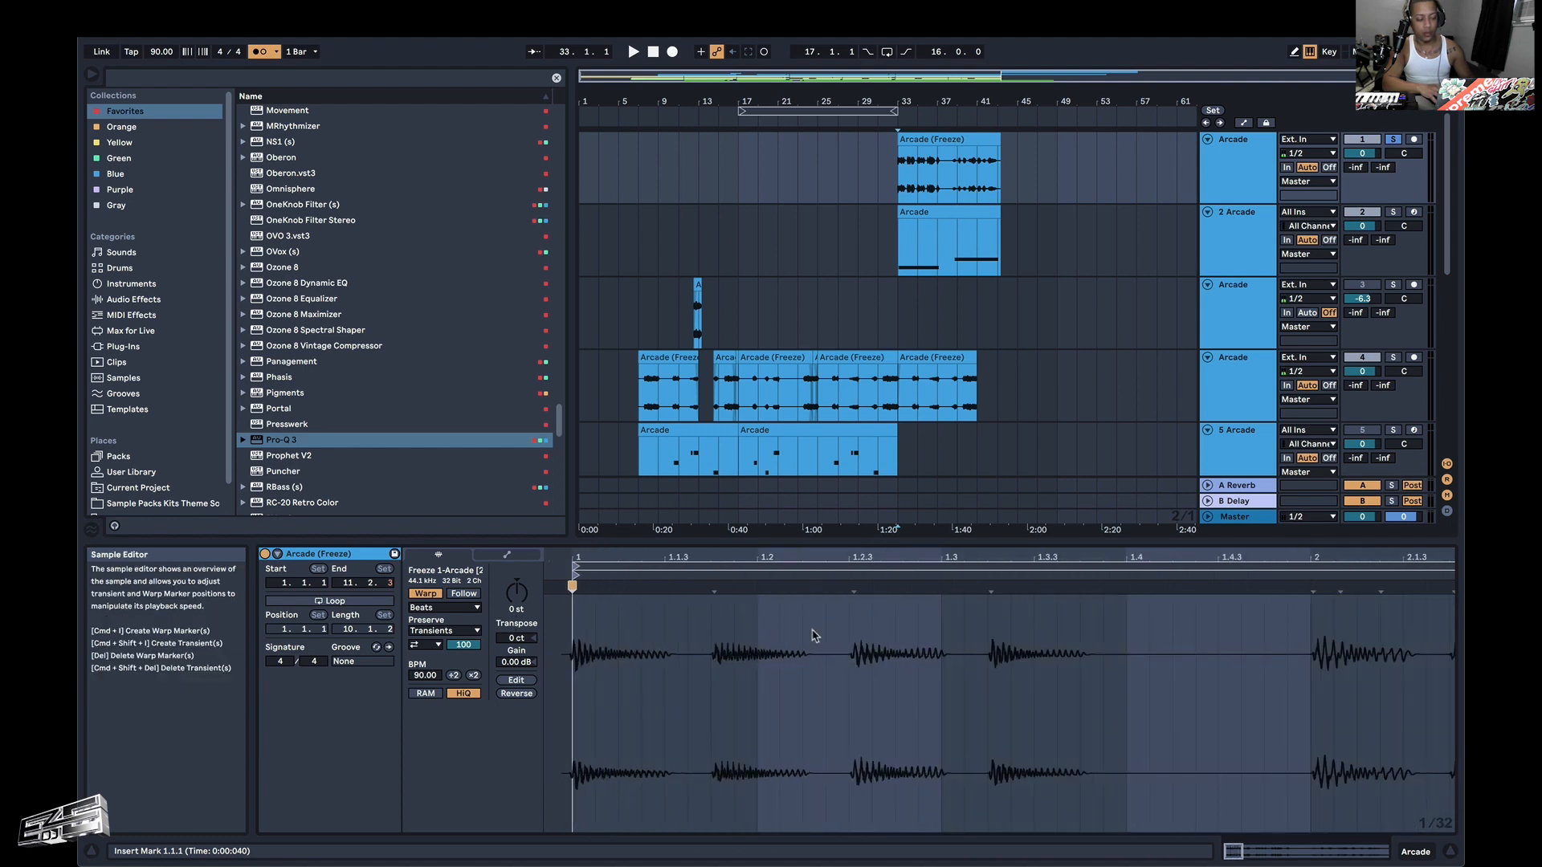
While the clip plays, add warp markers at the matching transients and align them to 2.1.1, 1.3.2 and 5.1.1.
key(space)
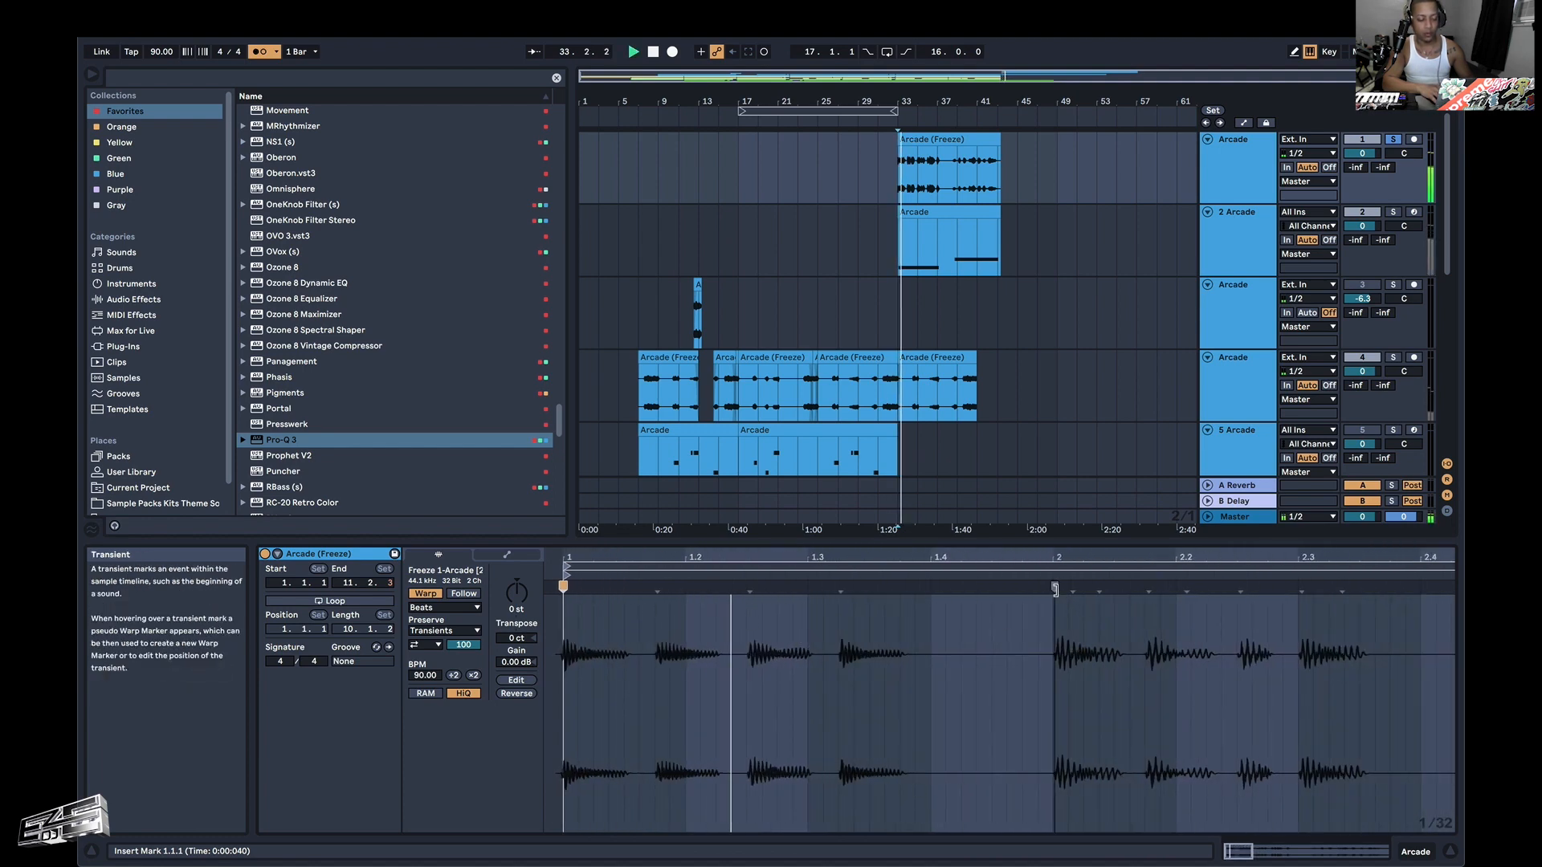
double_click(1055, 587)
drag(1055, 588, 1052, 587)
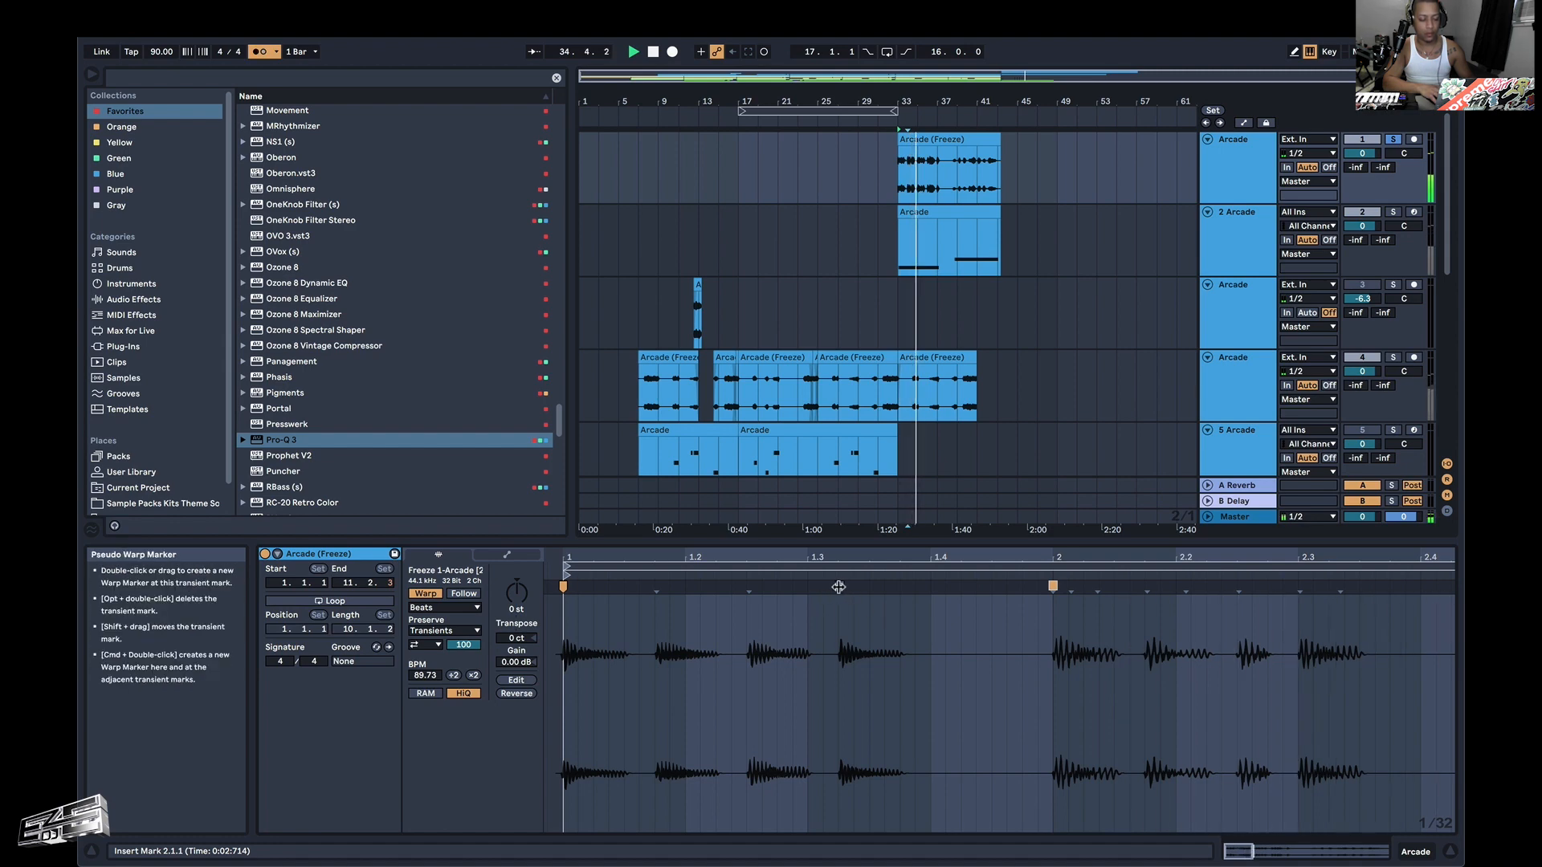
drag(840, 587, 837, 587)
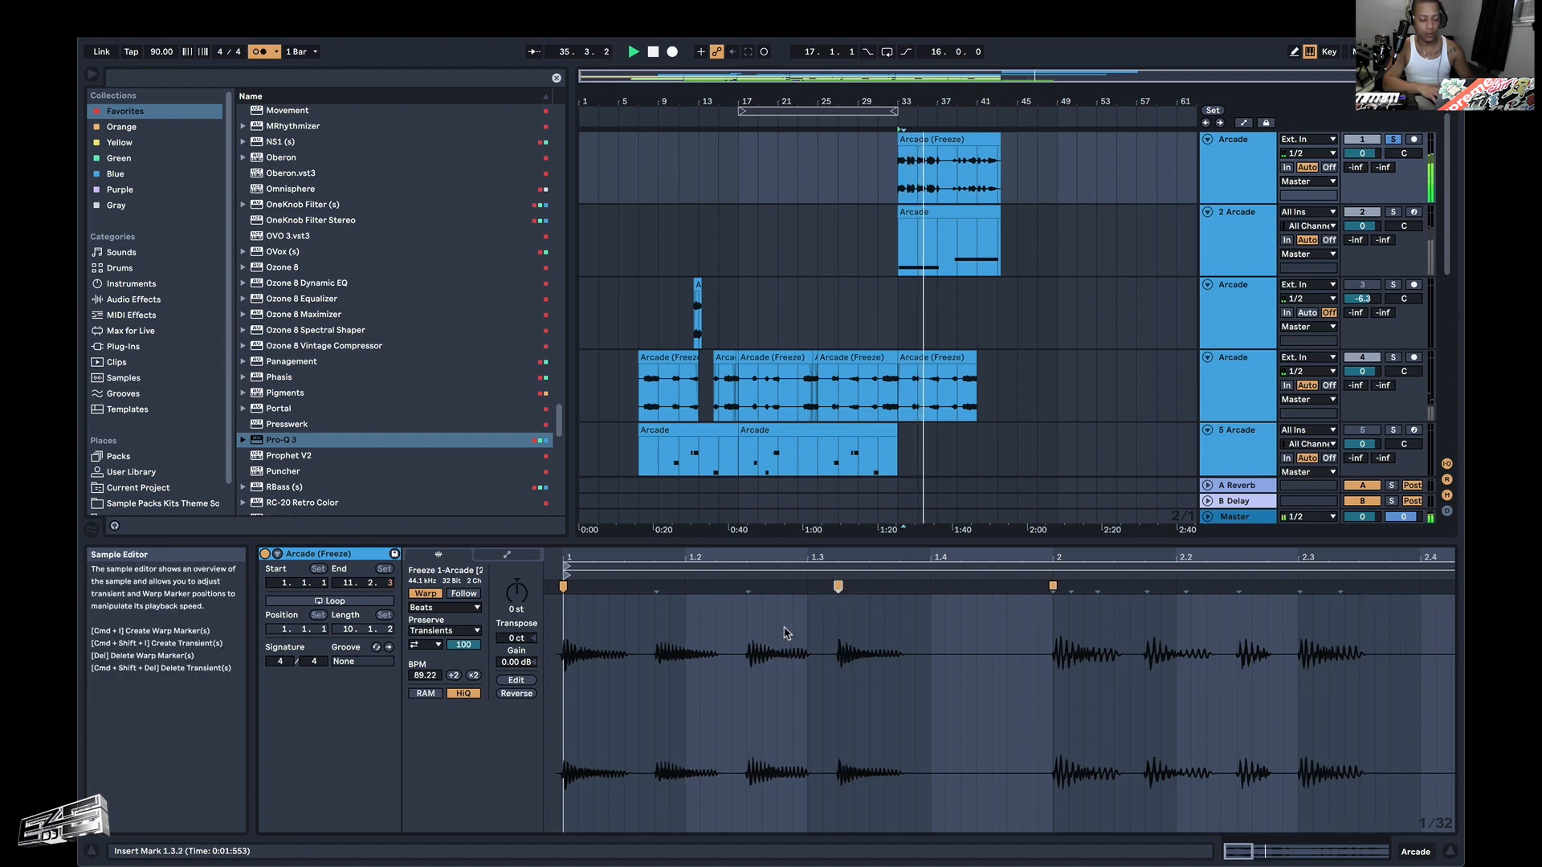
scroll(786, 634, right, 6)
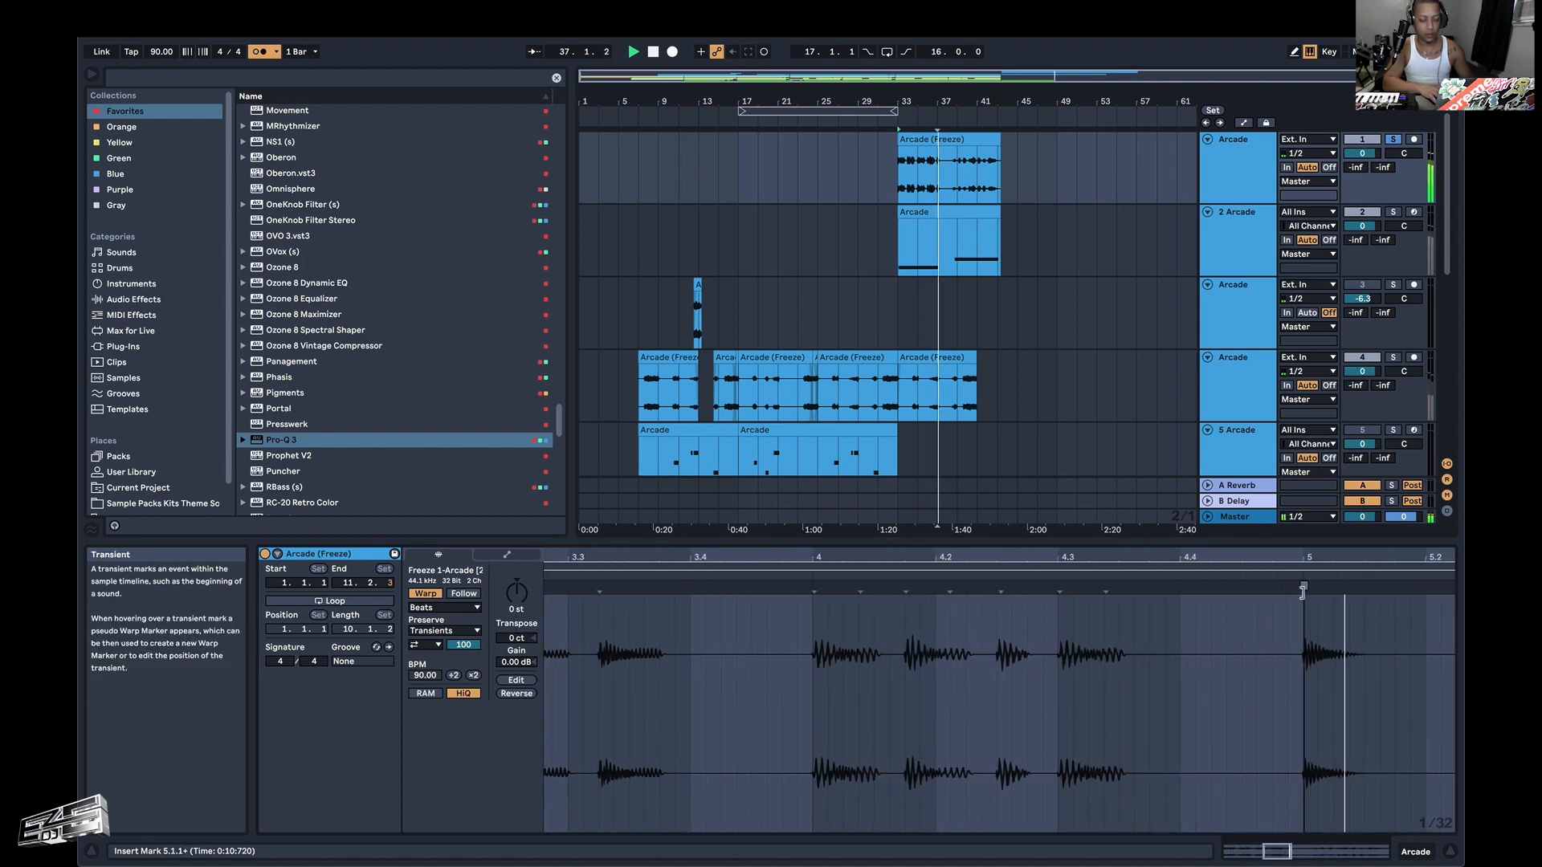
drag(1304, 589, 1296, 592)
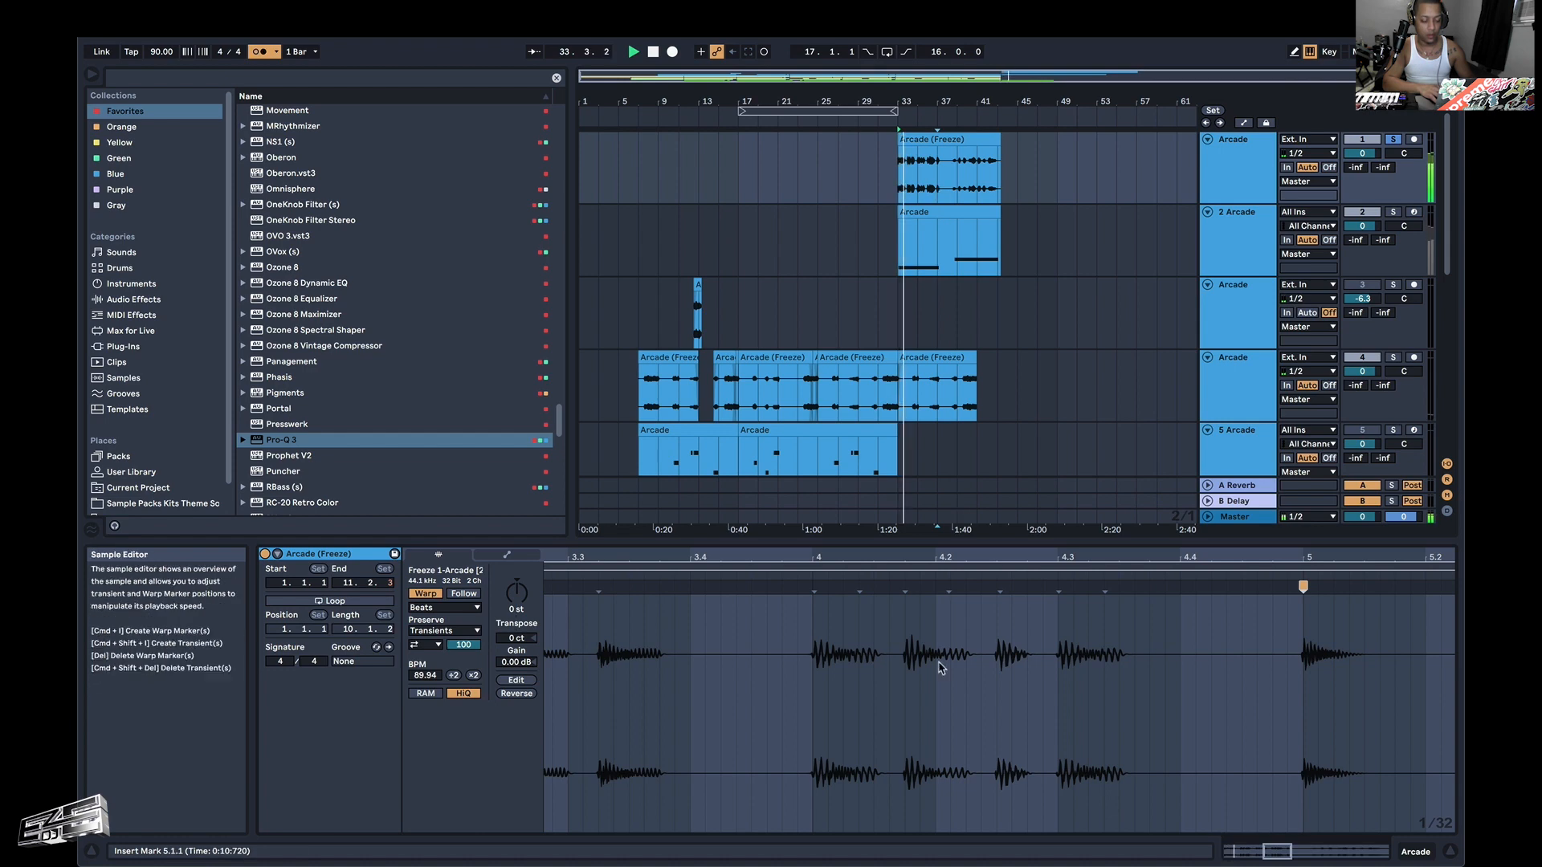
Check the warped riff's transients around bar 2 against the grid and metronome, and return to 33.1.1 in the arrangement.
scroll(843, 613, left, 10)
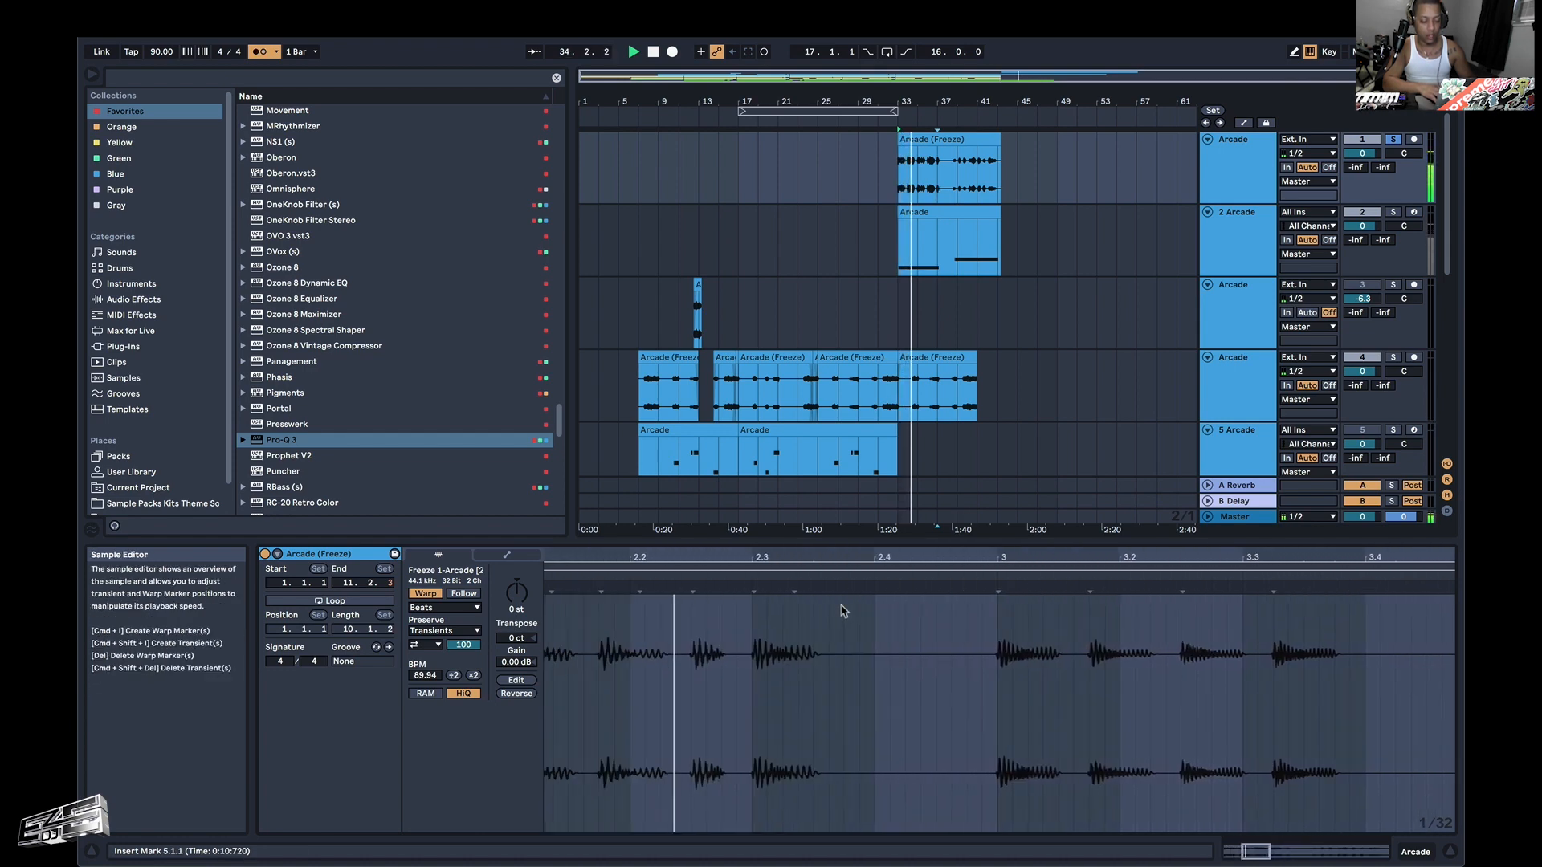
click(683, 653)
scroll(683, 655, up, 8)
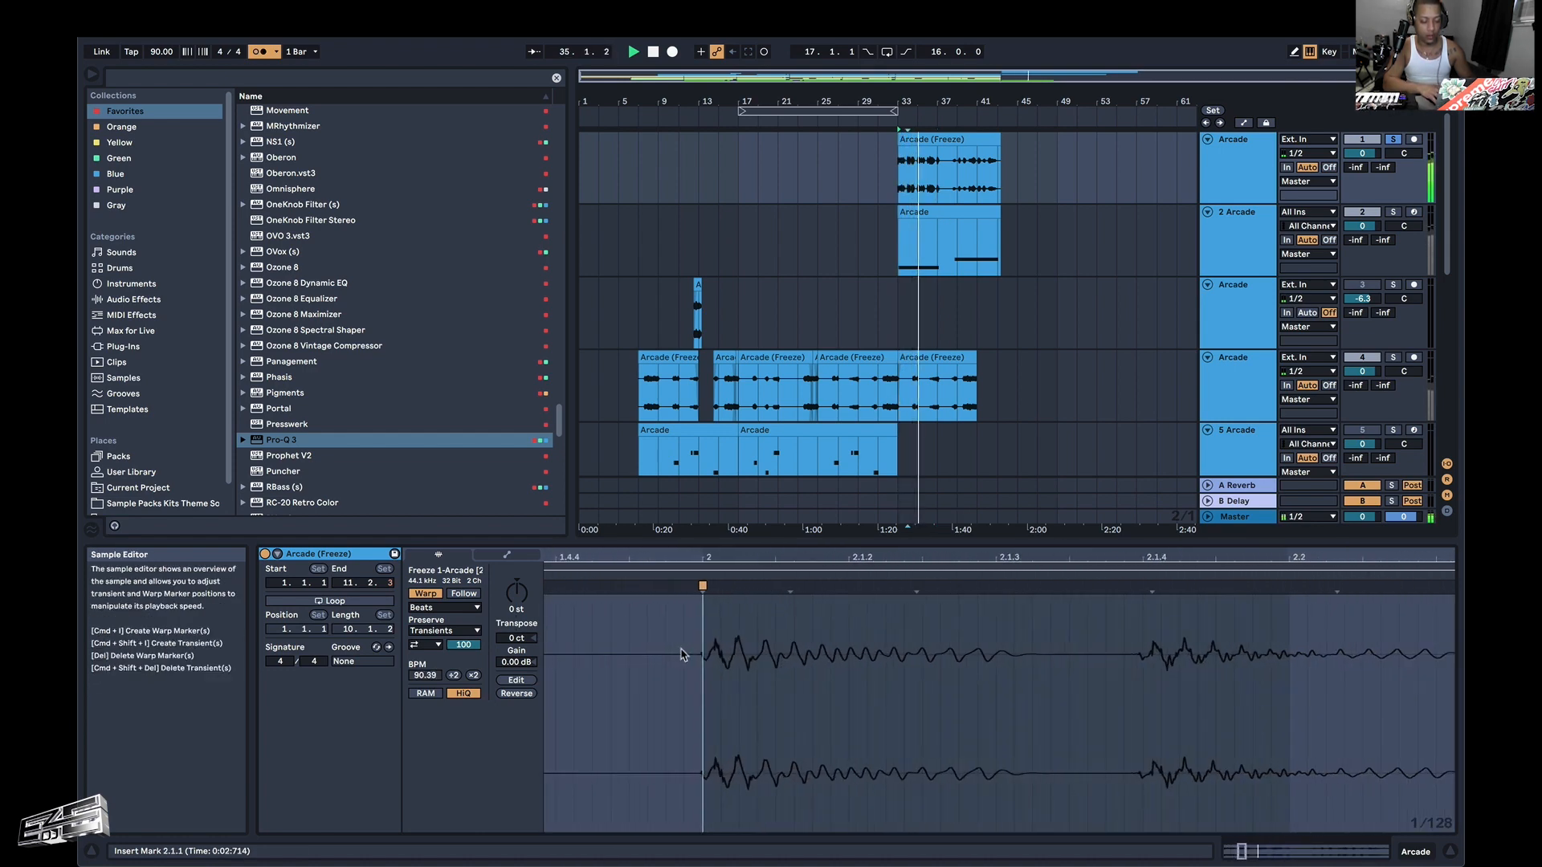
scroll(683, 655, down, 4)
scroll(682, 652, down, 5)
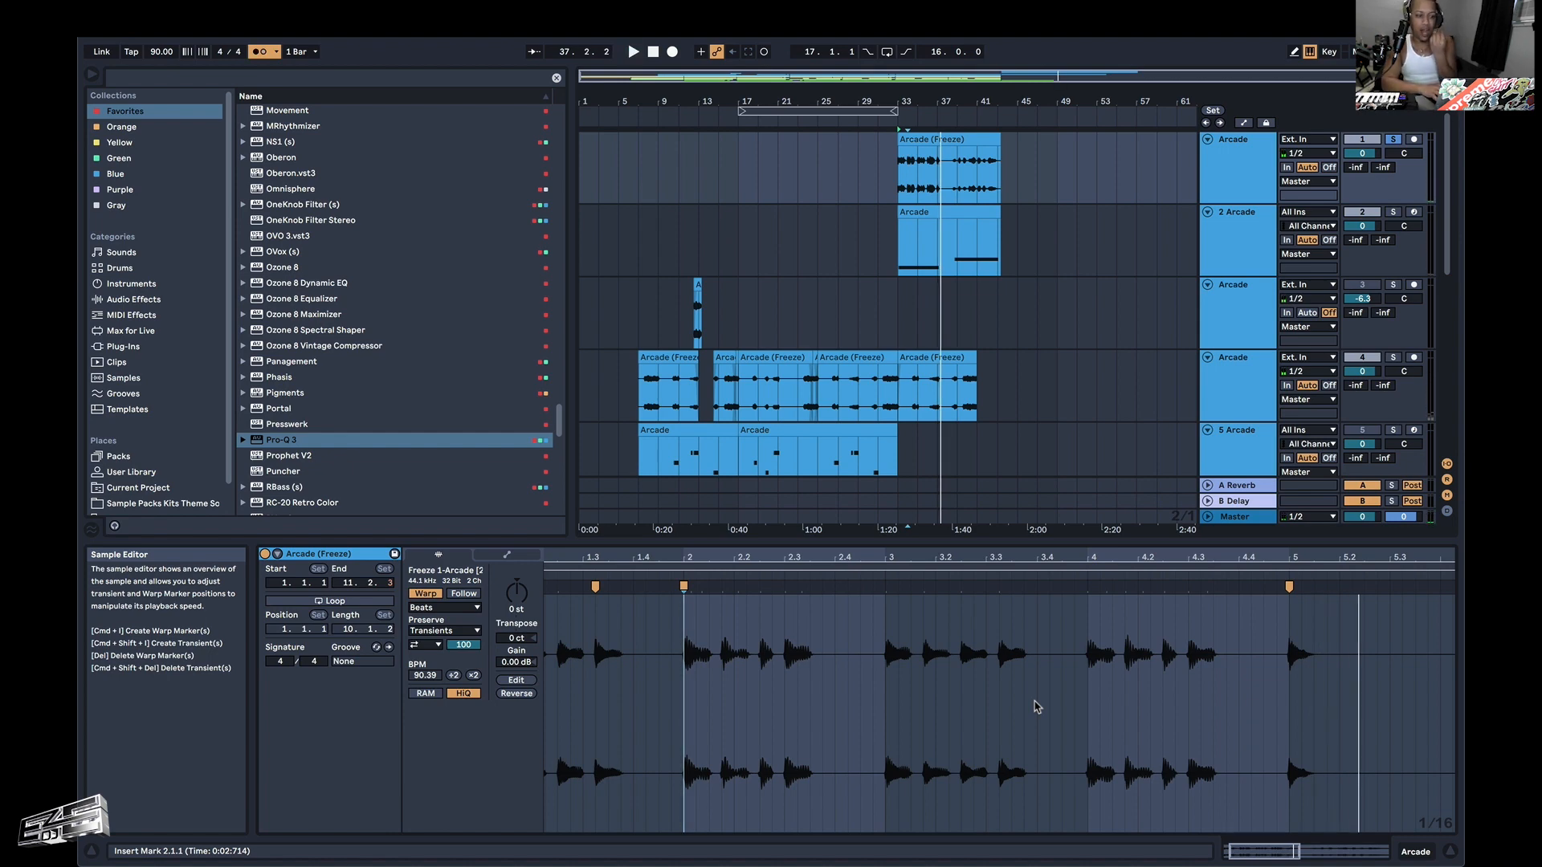
click(894, 171)
key(space)
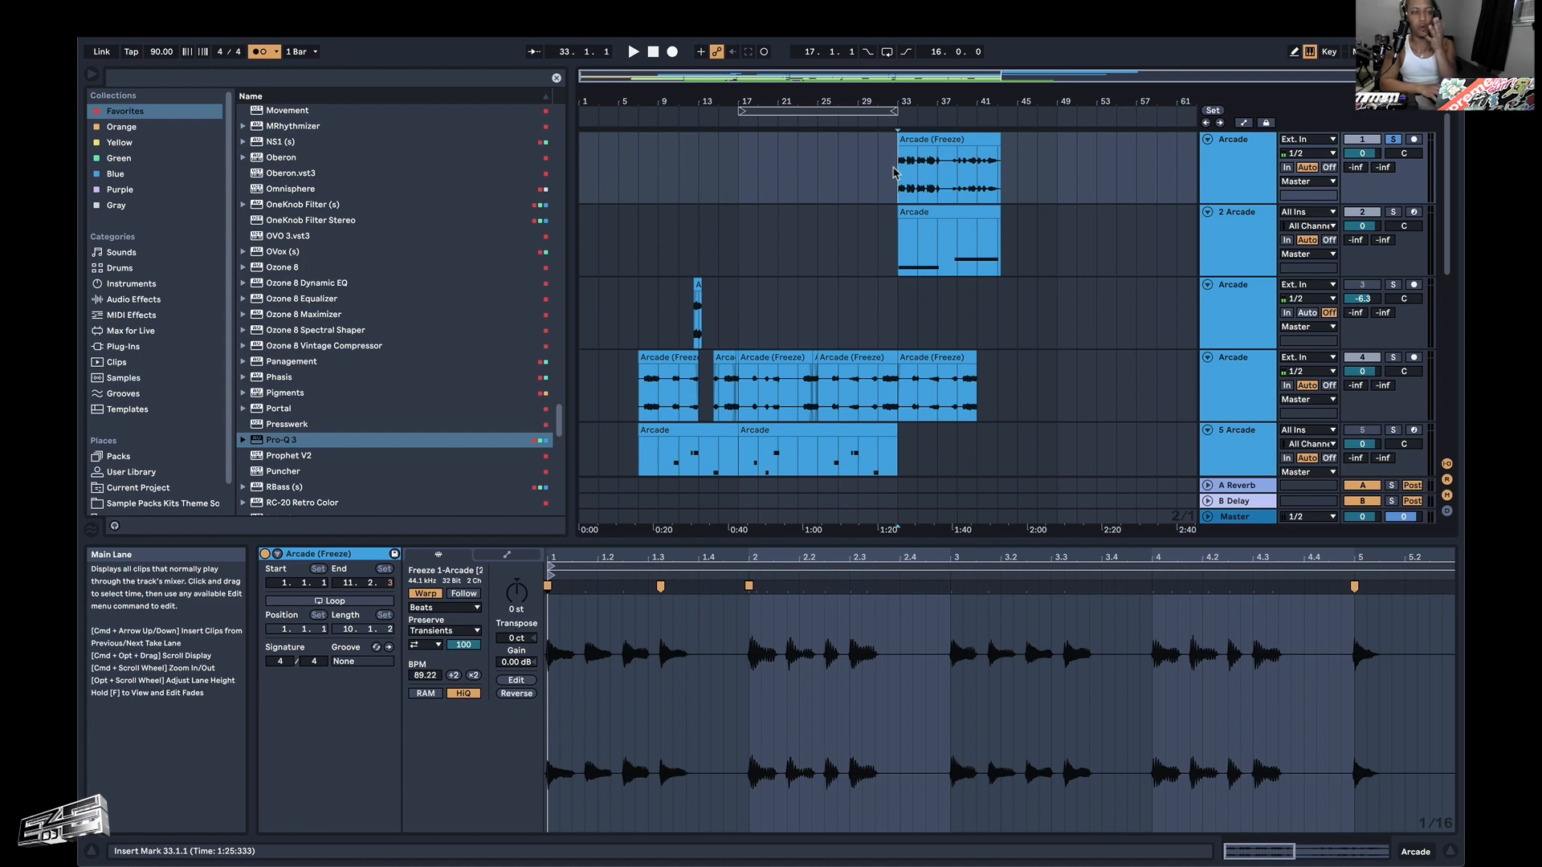
scroll(894, 171, up, 5)
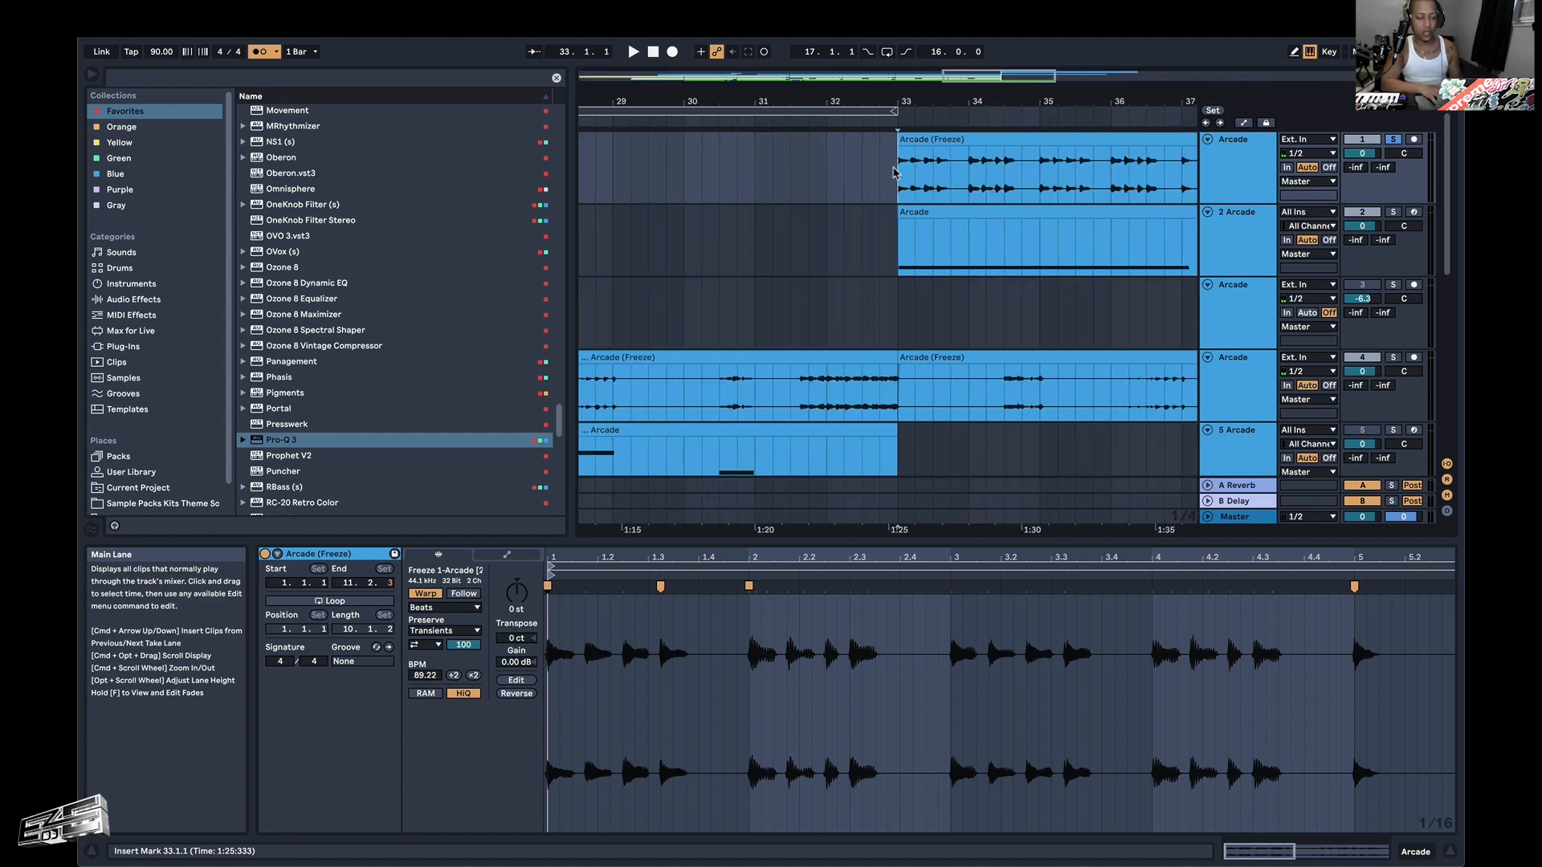
scroll(894, 171, down, 8)
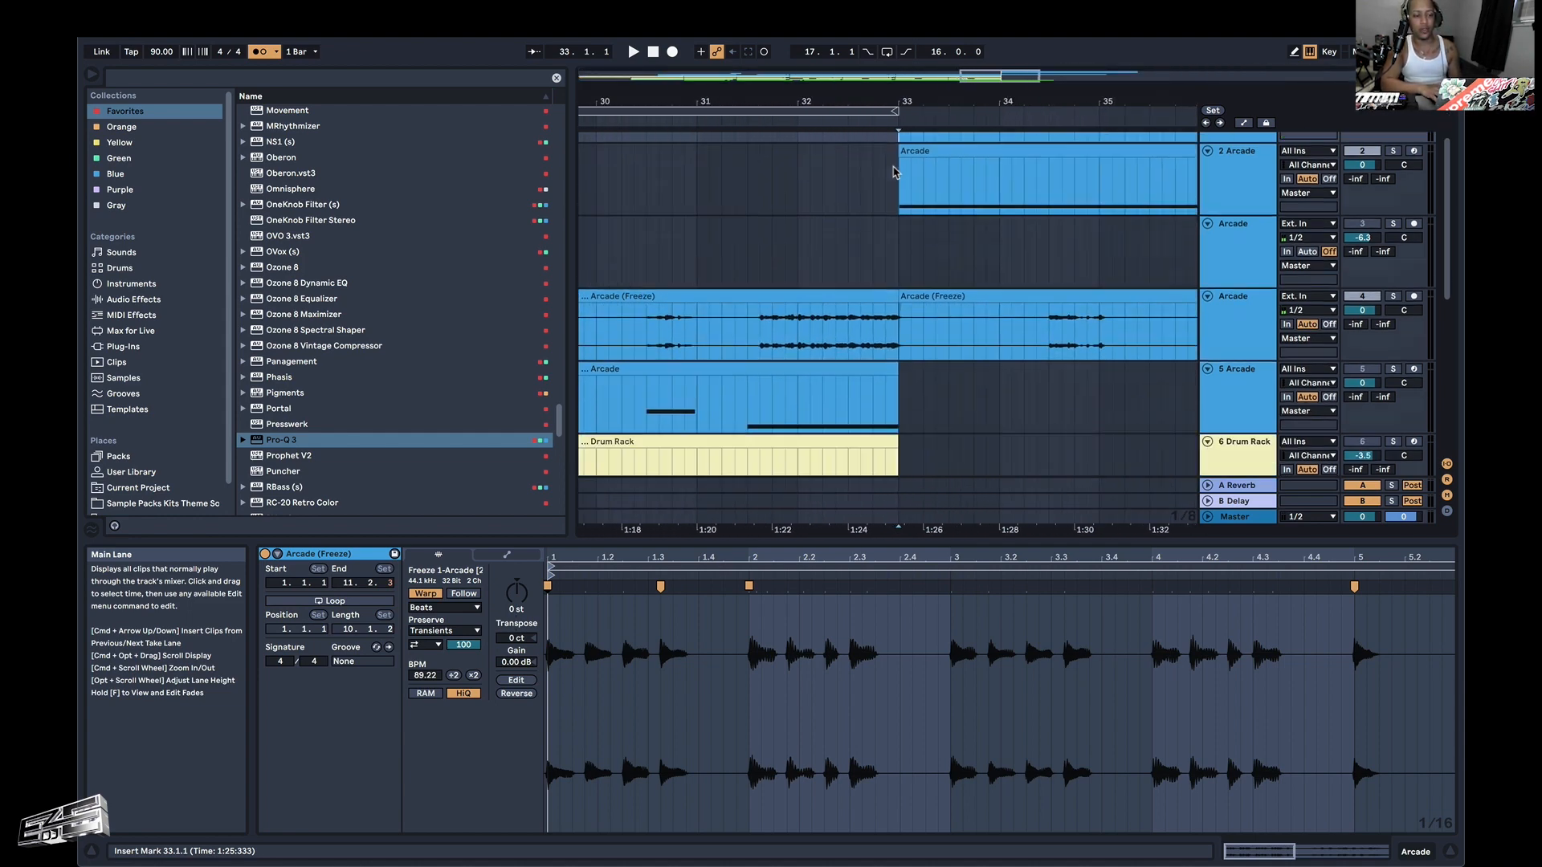
Split the warped riff clip on track 1 just after bar 37 and trim its first part to end at 37.1.1.
scroll(894, 171, down, 5)
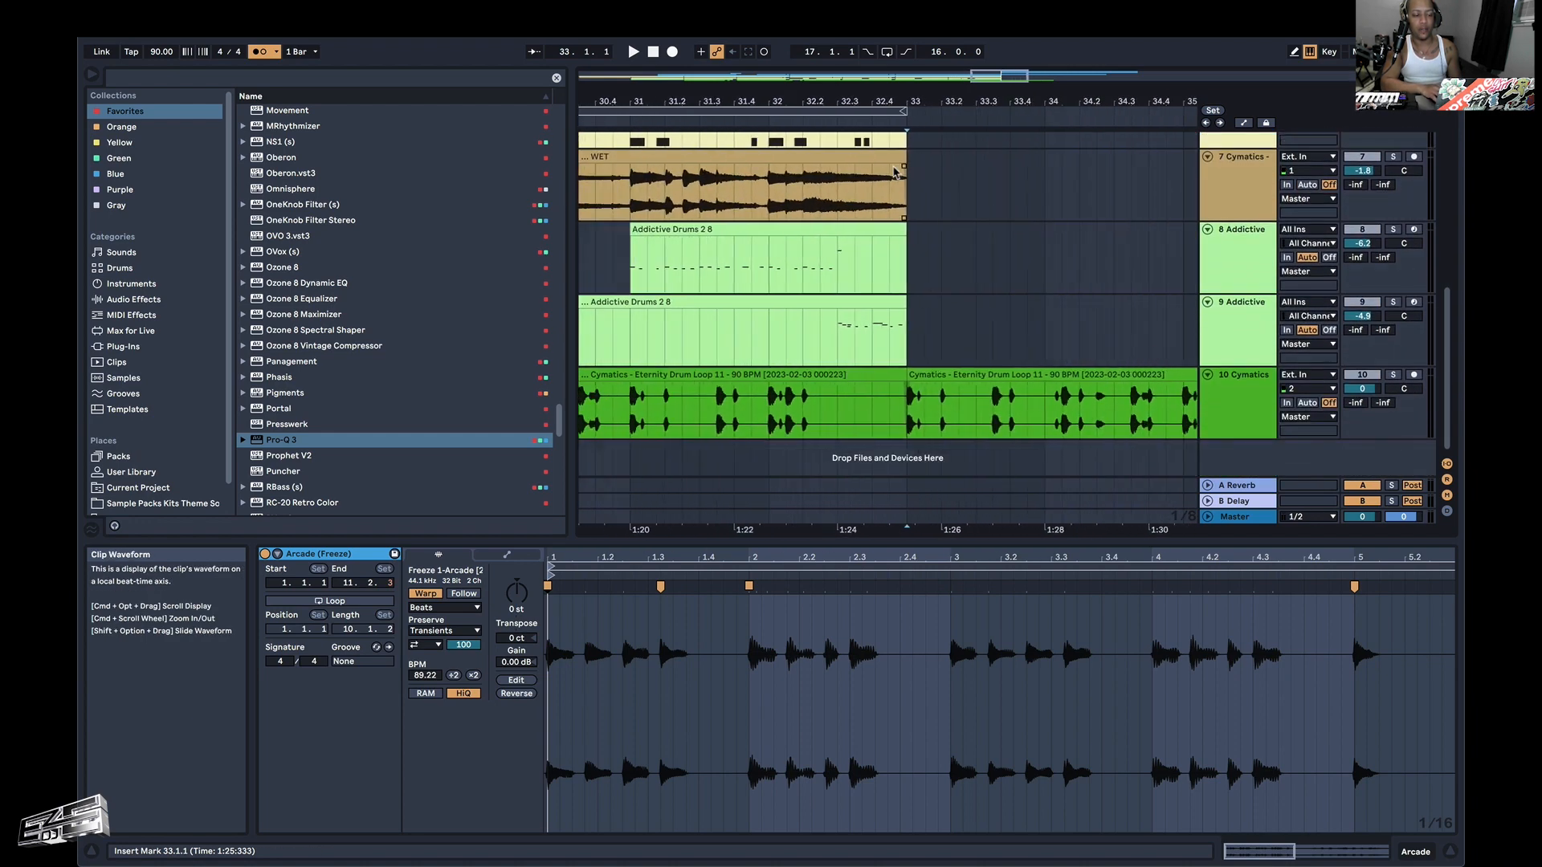
scroll(894, 171, up, 8)
scroll(1018, 183, right, 5)
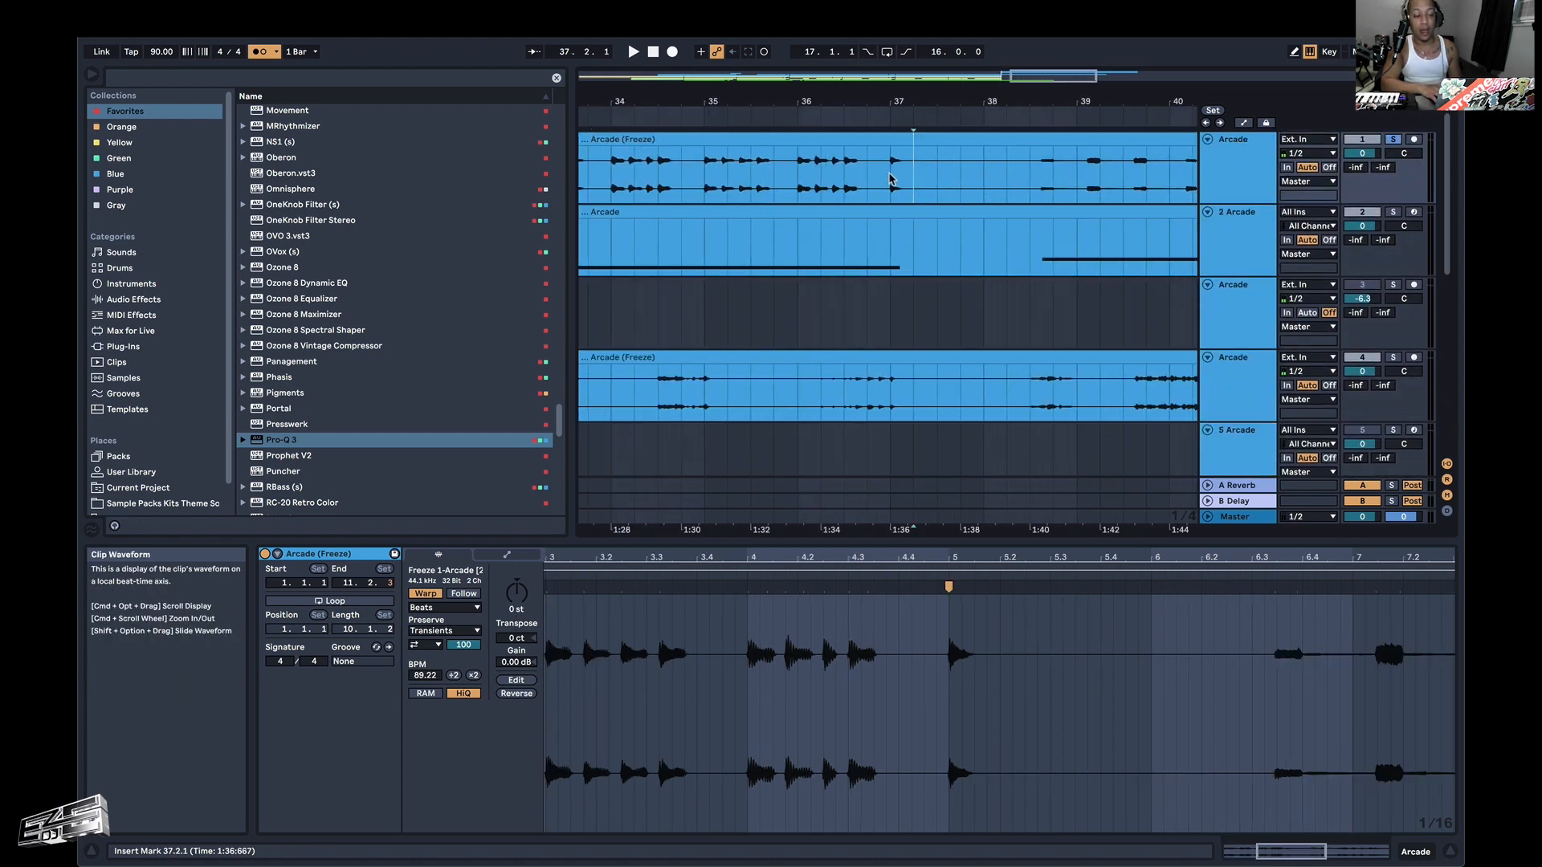
click(890, 177)
key(super+e)
drag(893, 137, 937, 138)
click(885, 136)
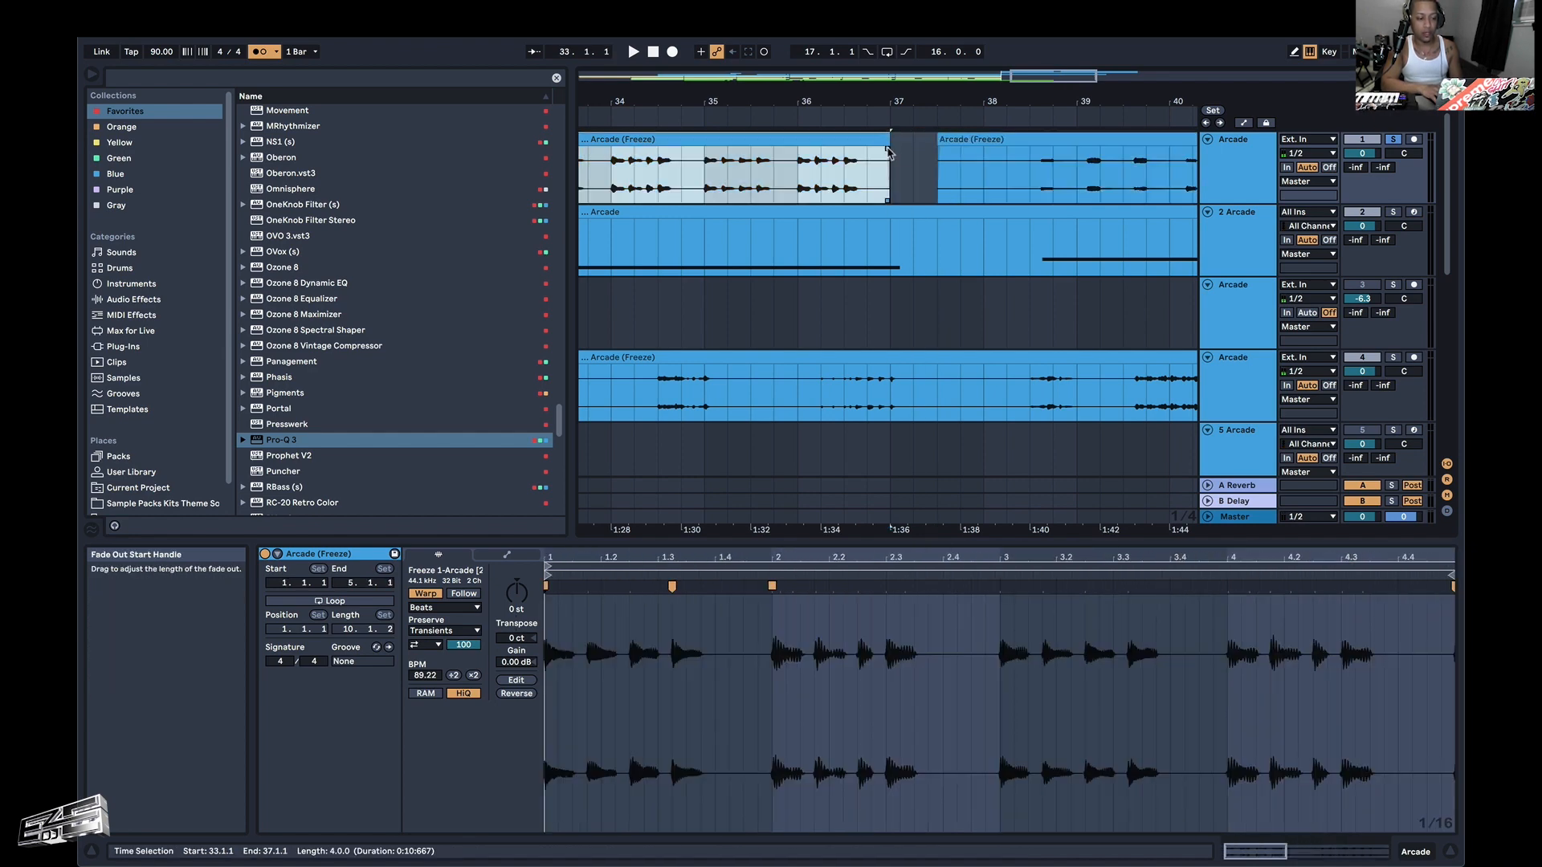
Trim the start of the second riff clip to 38.3.1 and play it back.
click(943, 141)
drag(939, 140, 1030, 141)
key(space)
scroll(1031, 147, right, 3)
scroll(934, 155, up, 10)
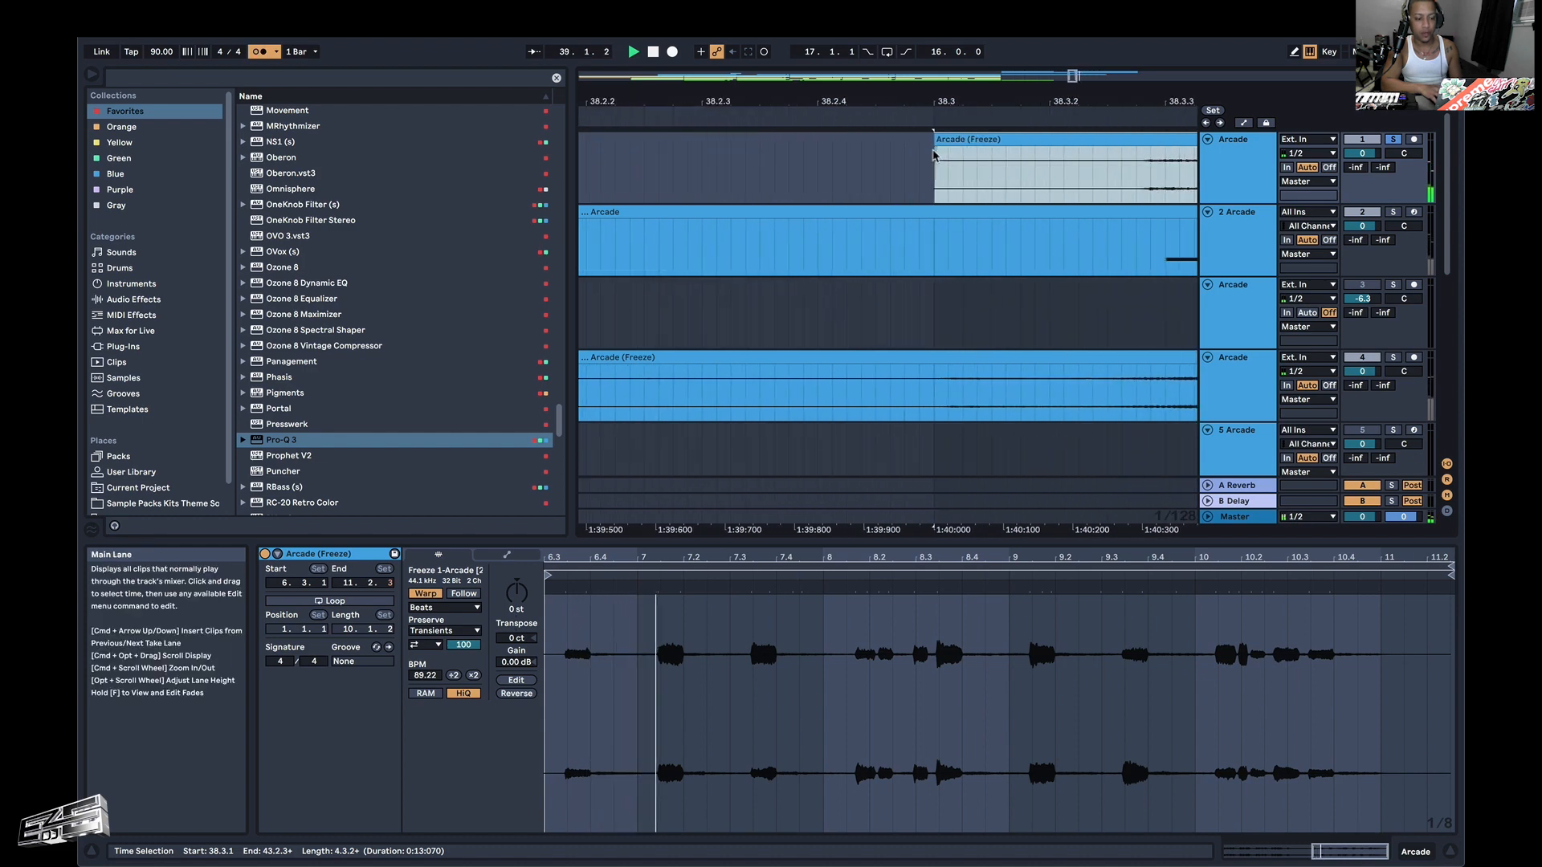
Fine-trim the second riff clip's start to its first note, slightly past 38.3.2, while auditioning it.
scroll(934, 152, right, 3)
key(space)
drag(754, 142, 968, 154)
key(space)
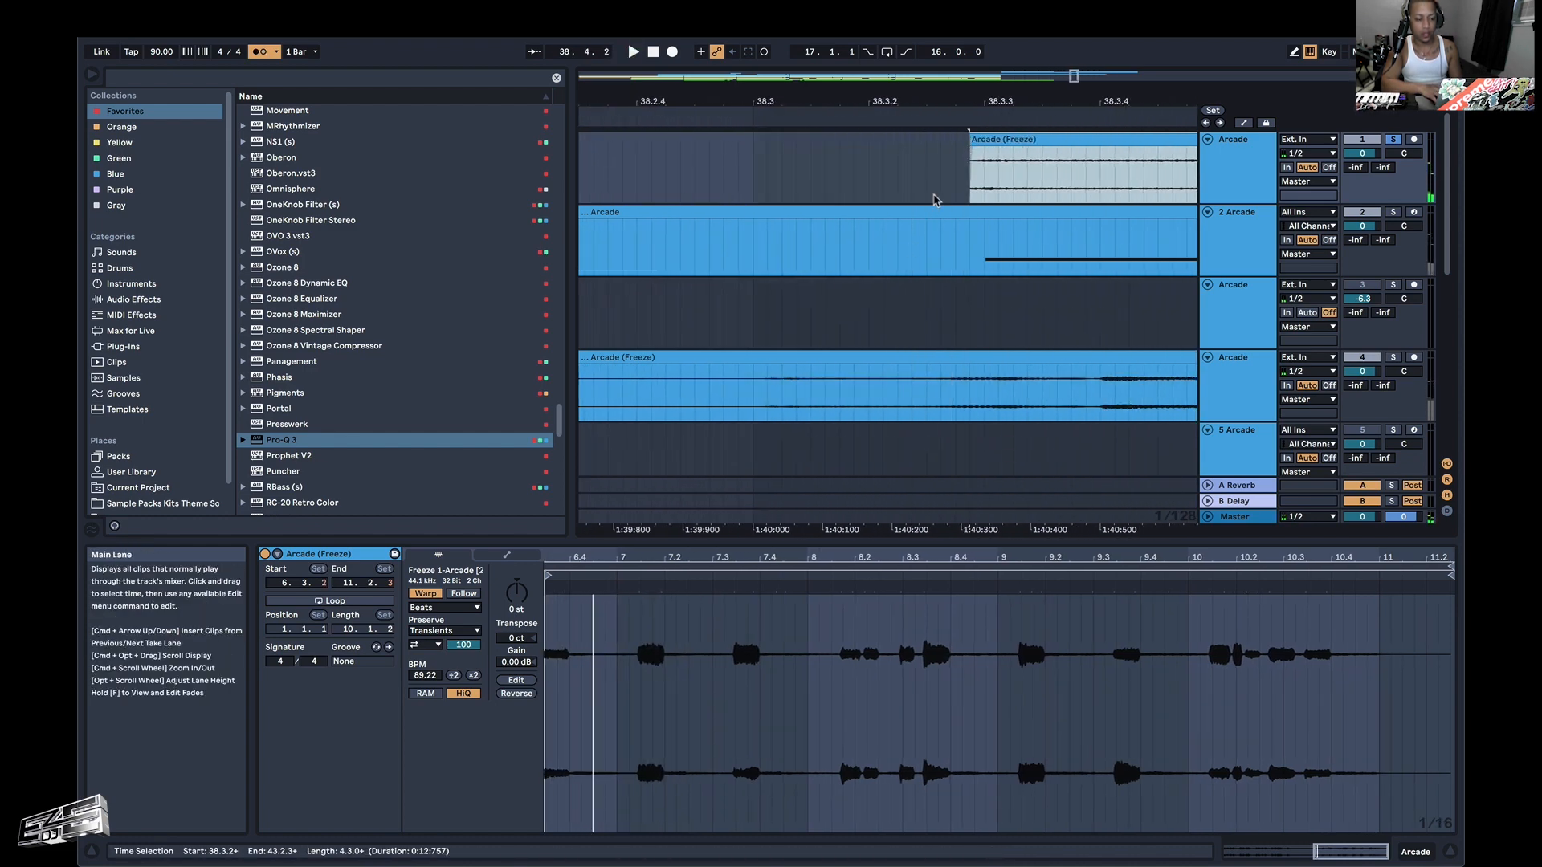
scroll(952, 193, up, 3)
click(999, 150)
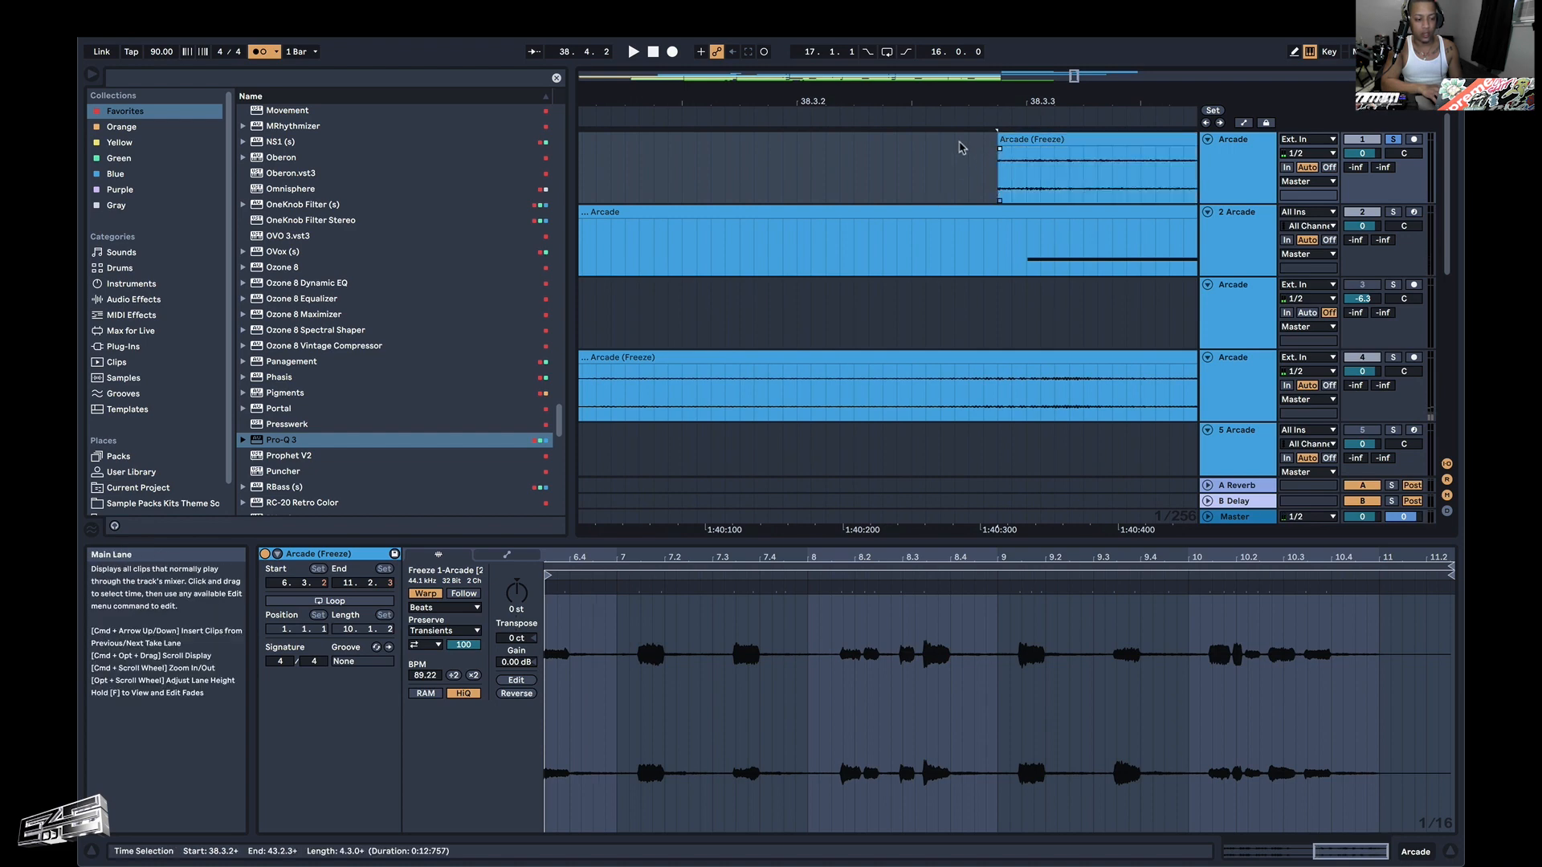
key(space)
key(space)
drag(1000, 138, 982, 137)
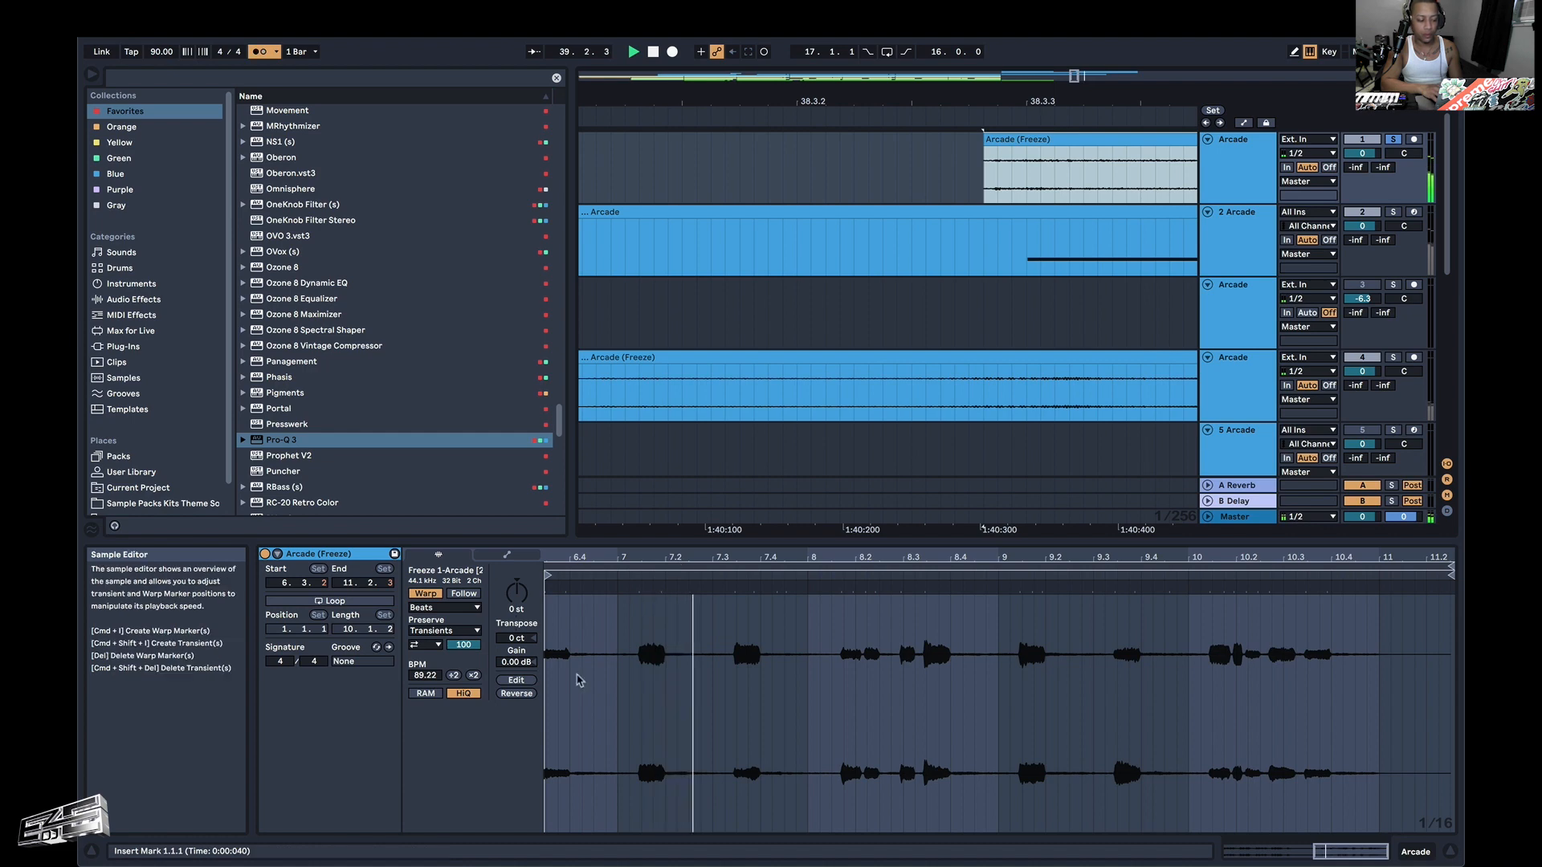
Set 1.1.1 at the start of the second riff clip's sample, at its first transient.
scroll(580, 680, left, 3)
key(space)
click(677, 652)
scroll(677, 652, left, 1)
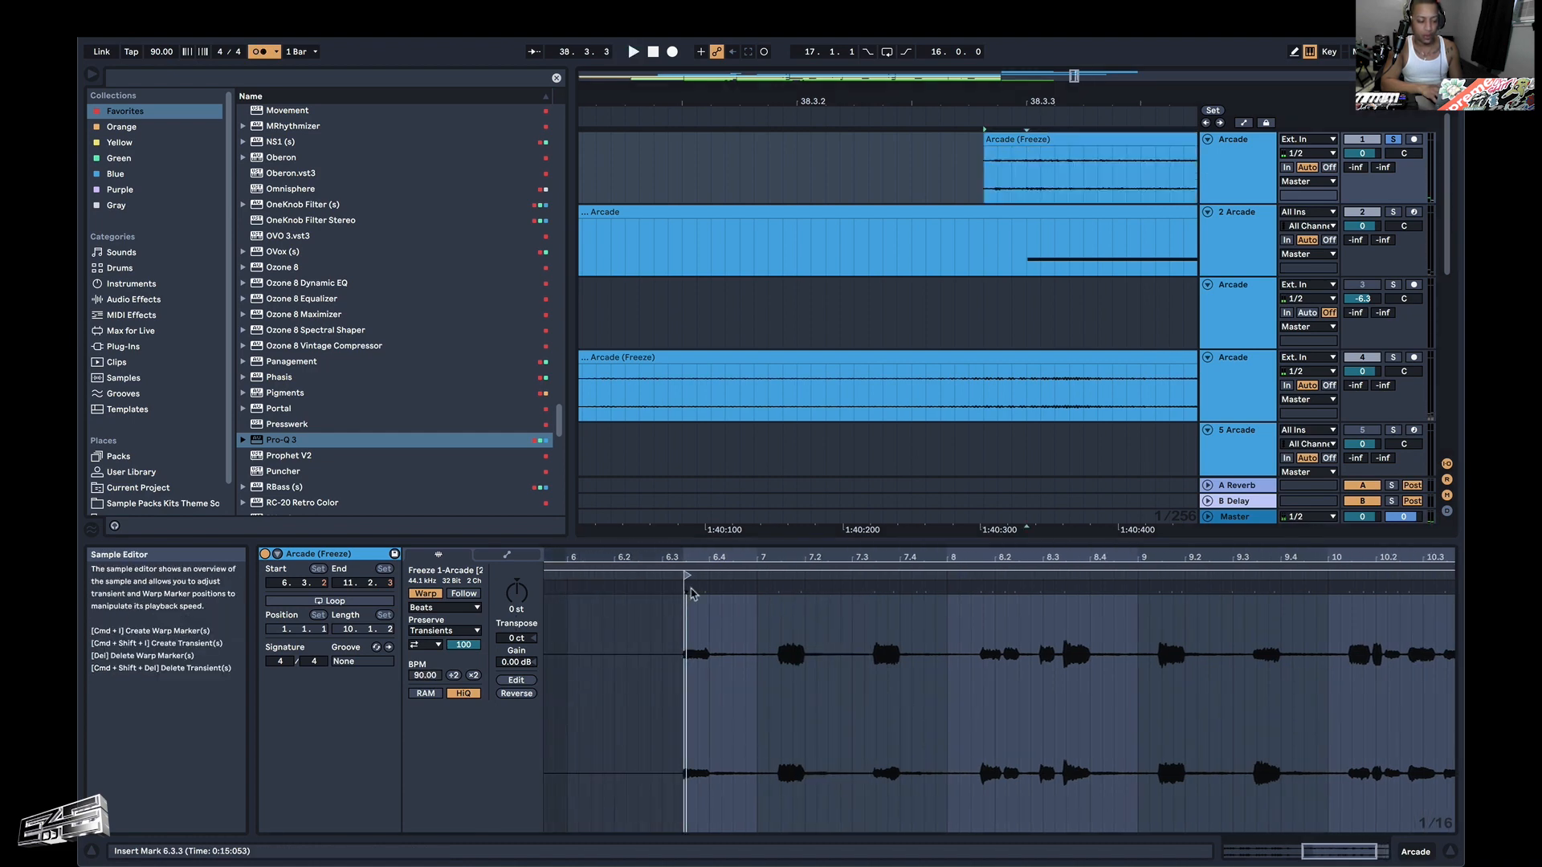
right_click(687, 575)
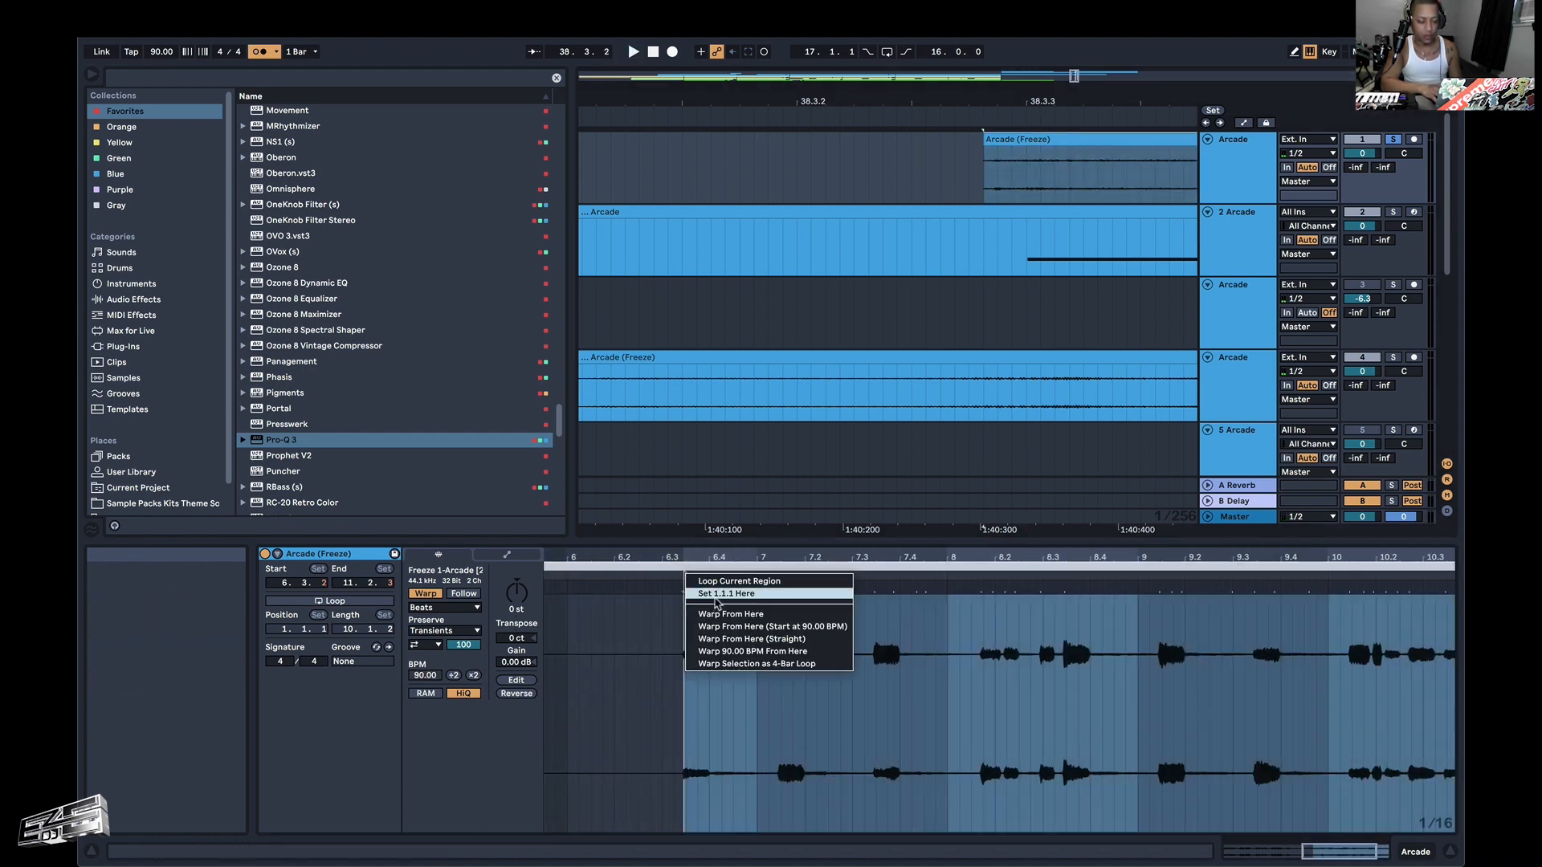
click(715, 594)
scroll(703, 636, left, 2)
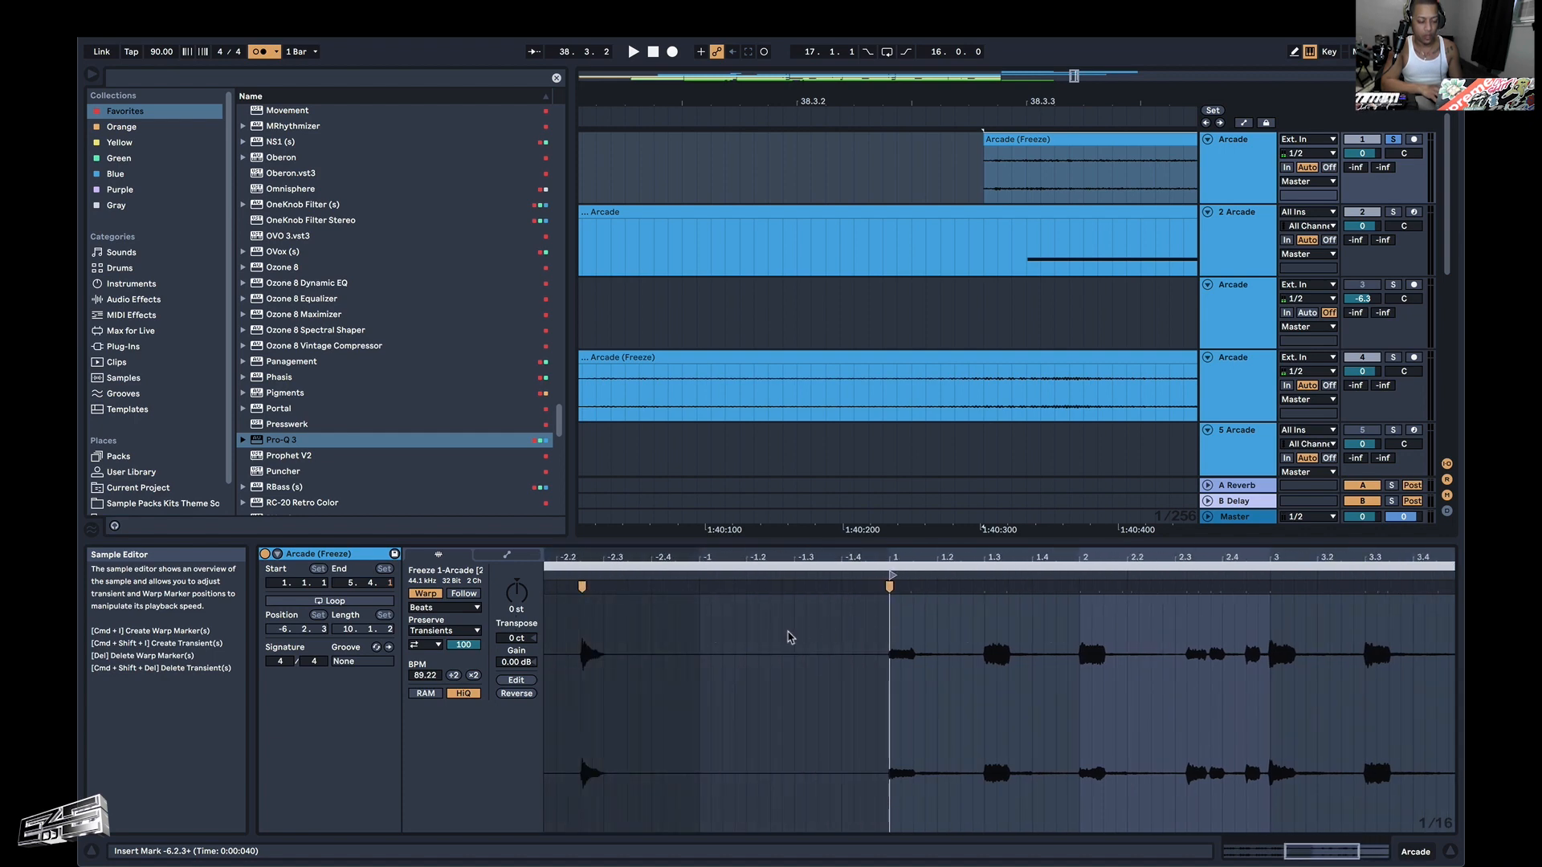
scroll(790, 637, left, 1)
Play the re-anchored second riff clip and move it to start at 38.1.1.
key(space)
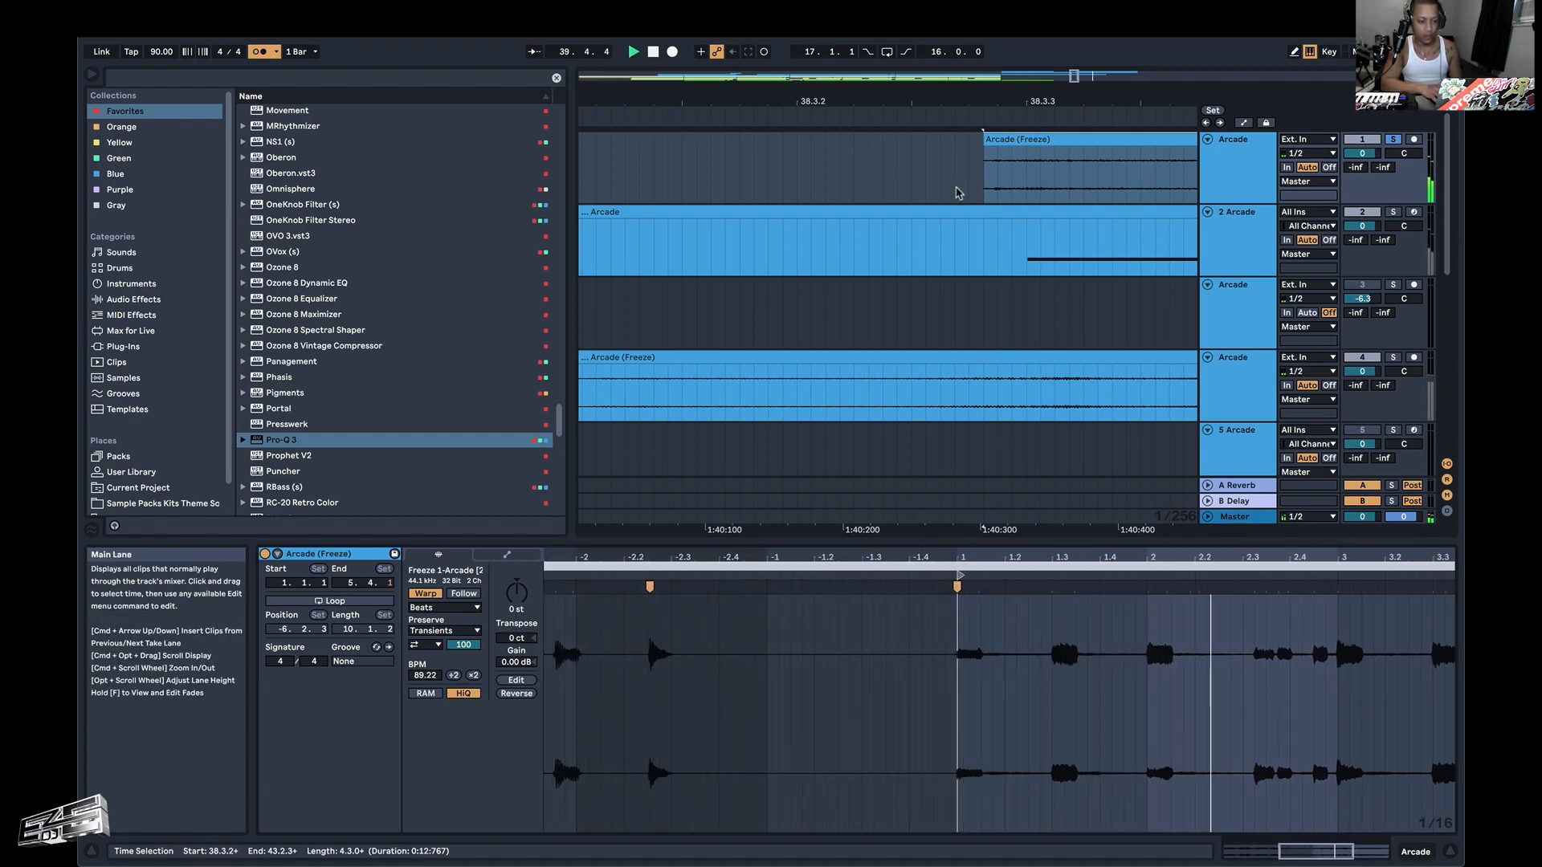
scroll(957, 193, down, 5)
click(996, 140)
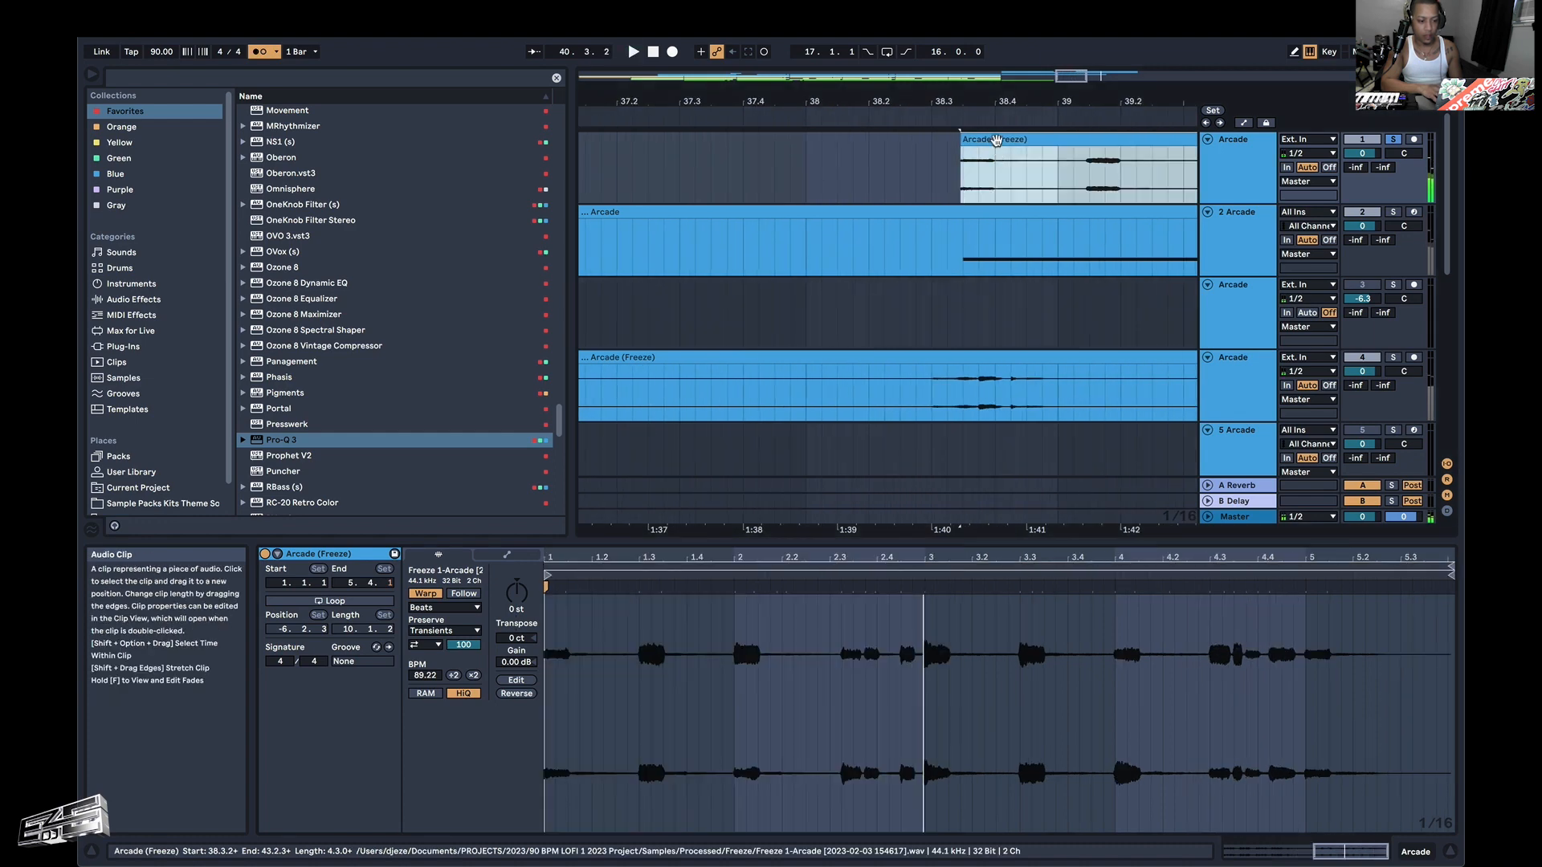
drag(996, 141, 850, 141)
Play the second riff clip and check its transients from bar 2 to bar 5 against the grid.
key(space)
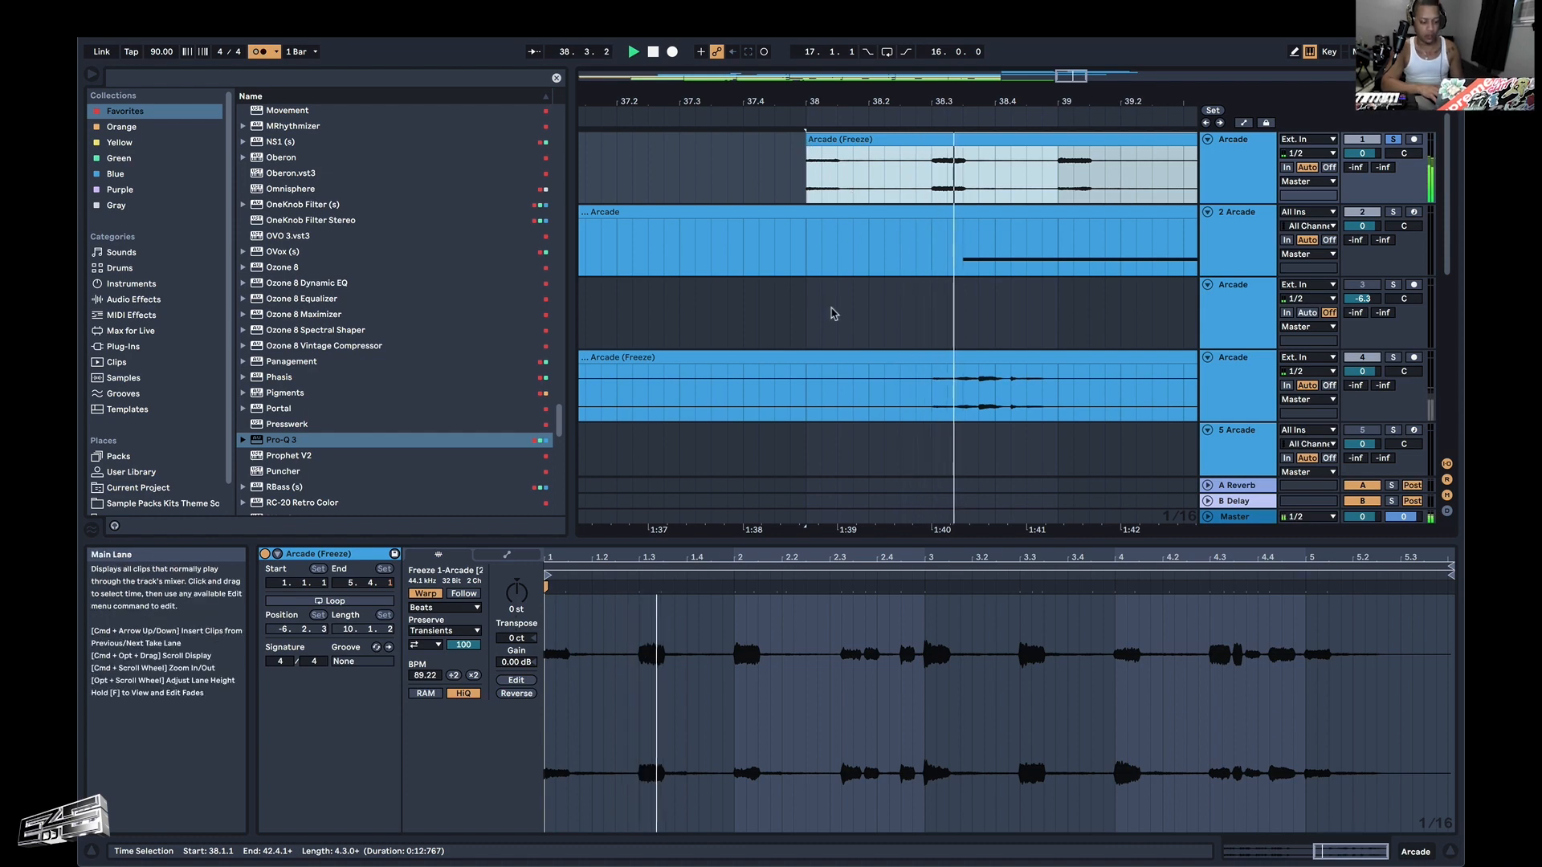
click(747, 655)
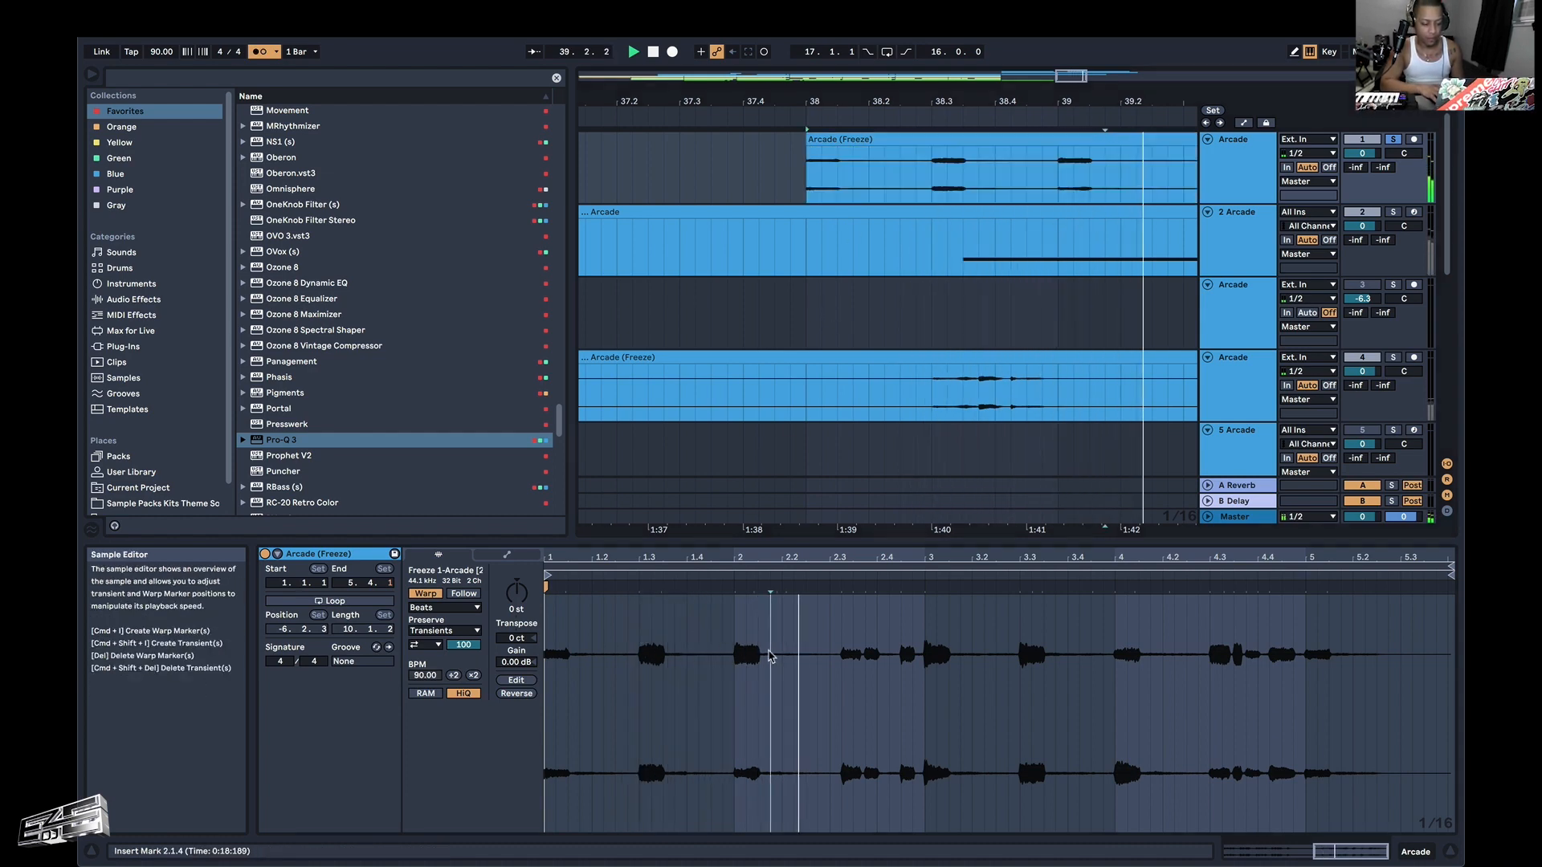
click(926, 653)
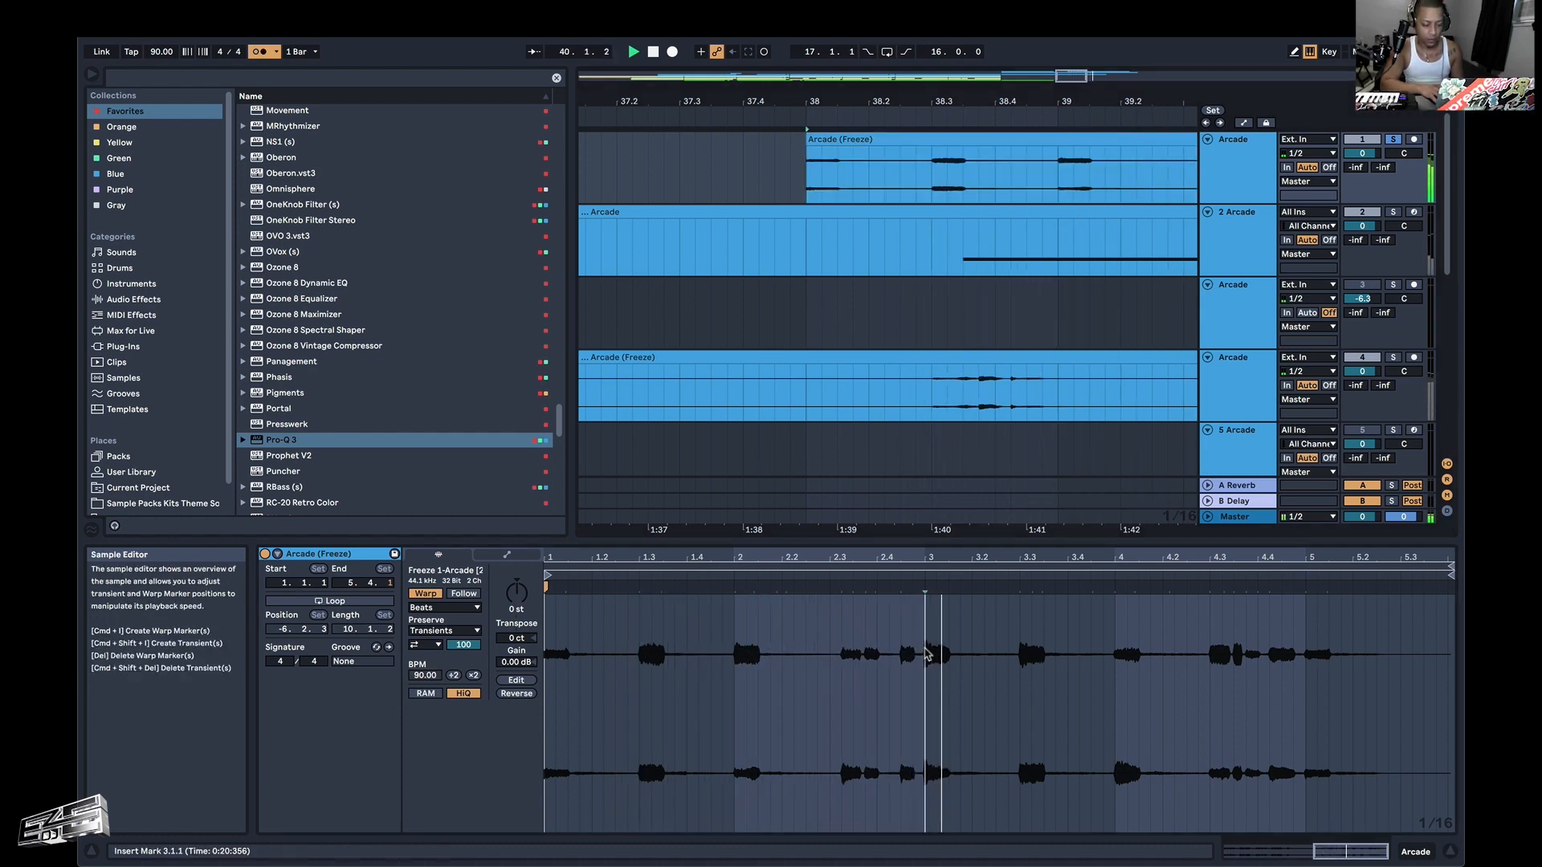
scroll(925, 653, up, 5)
scroll(926, 653, down, 4)
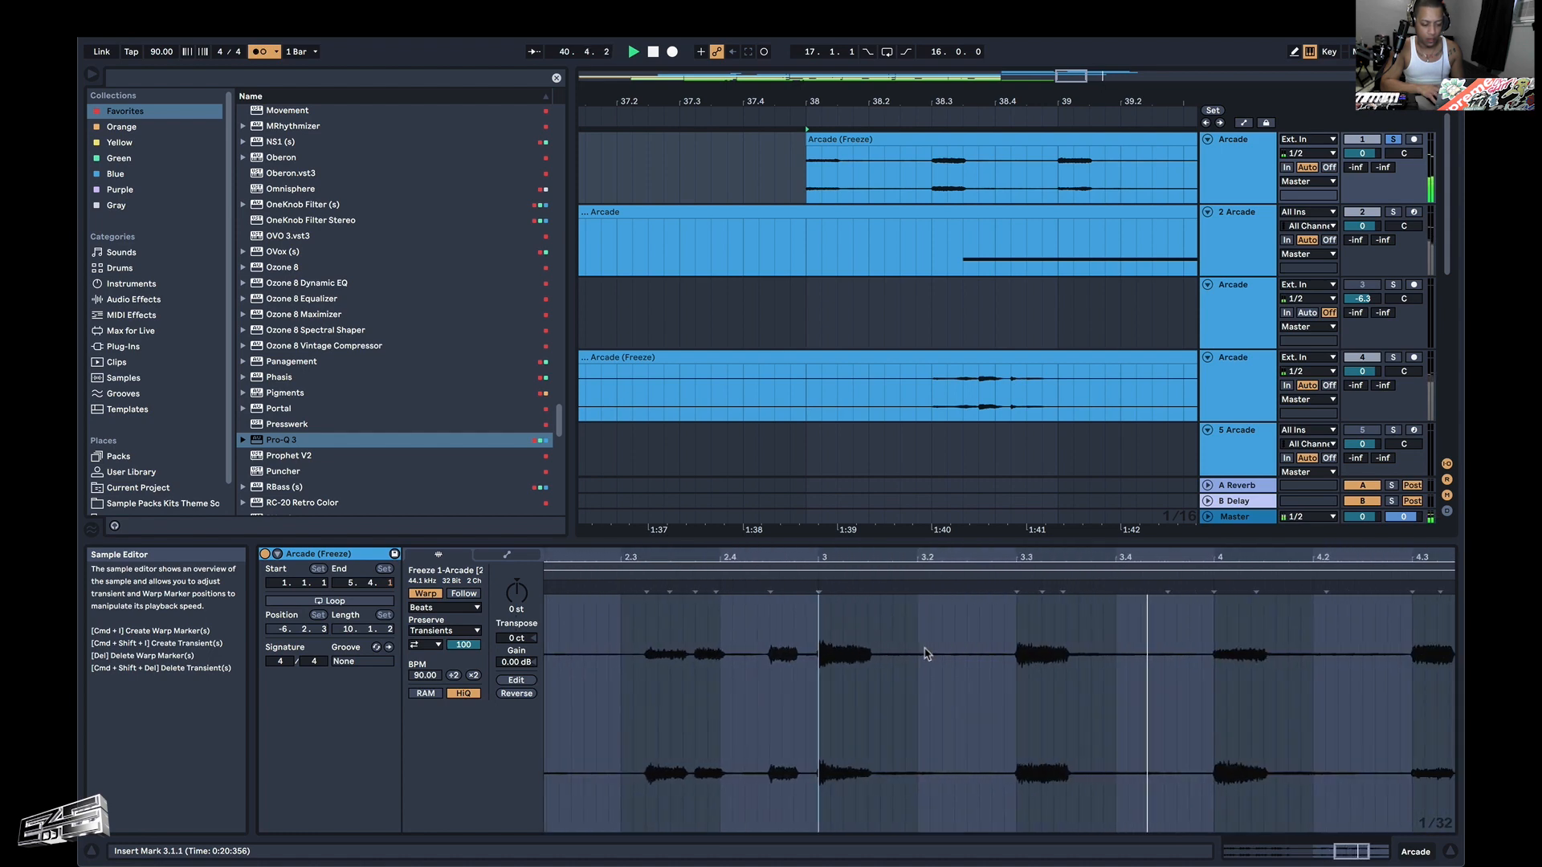
scroll(926, 653, right, 3)
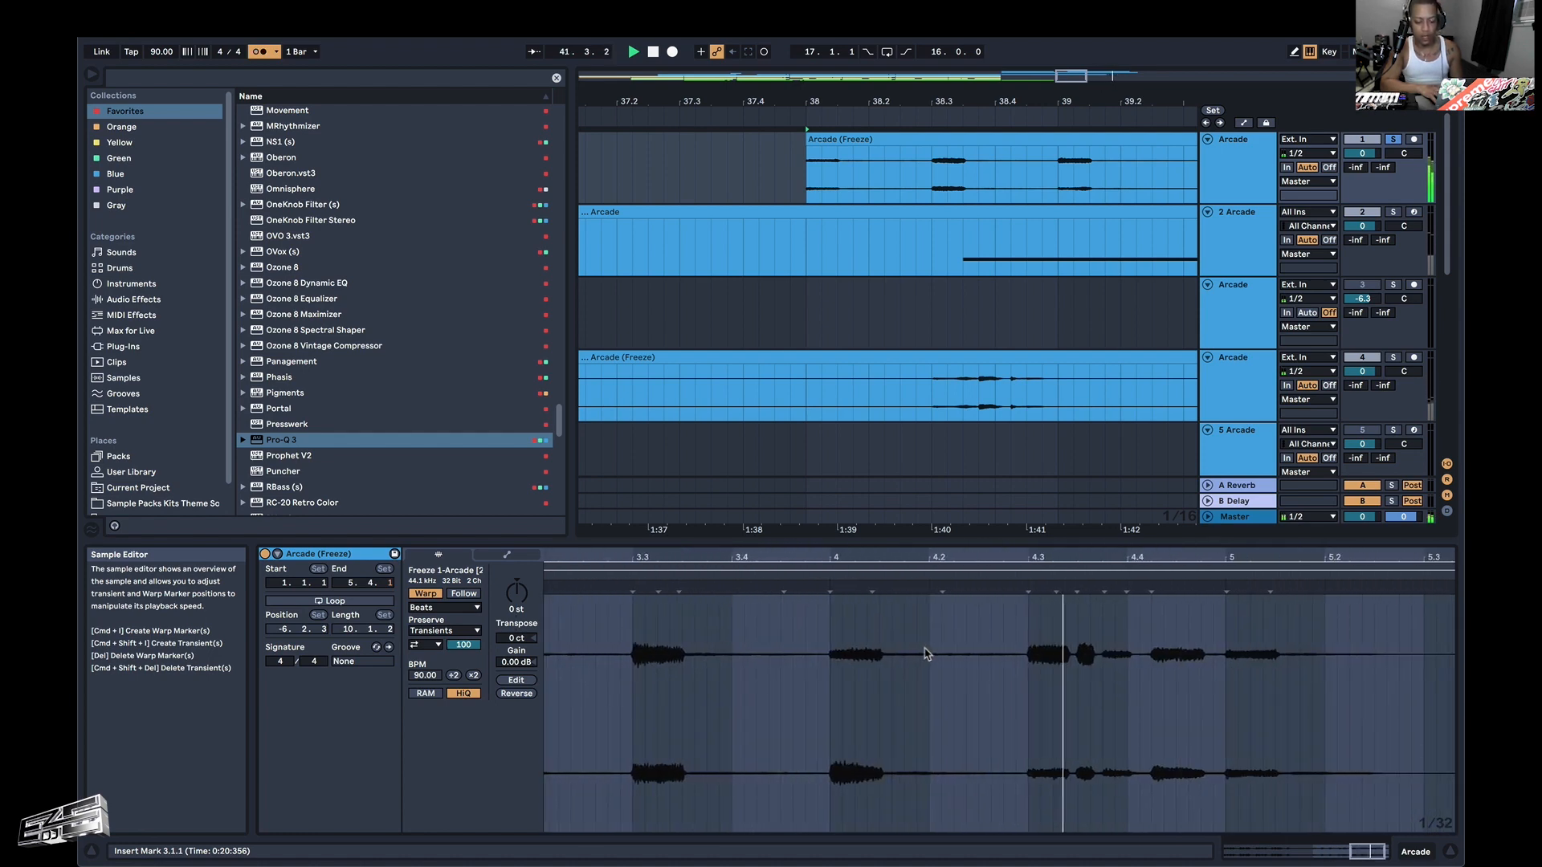
scroll(926, 653, right, 1)
scroll(953, 345, down, 8)
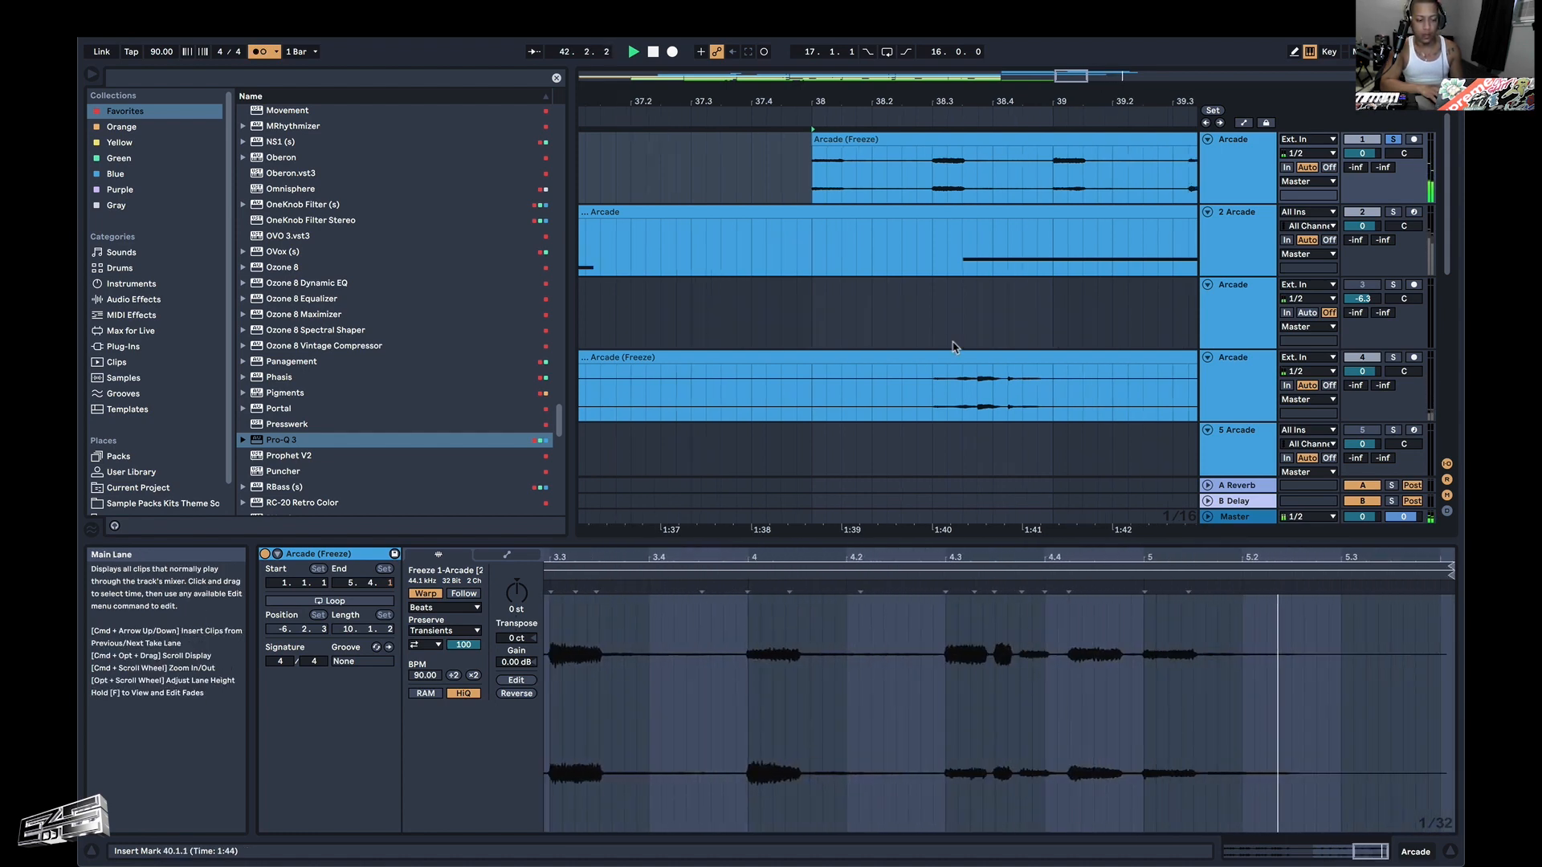
Trim the second riff clip's end to 42.1.1 and audition it from 40.1.1.
scroll(953, 346, right, 4)
key(space)
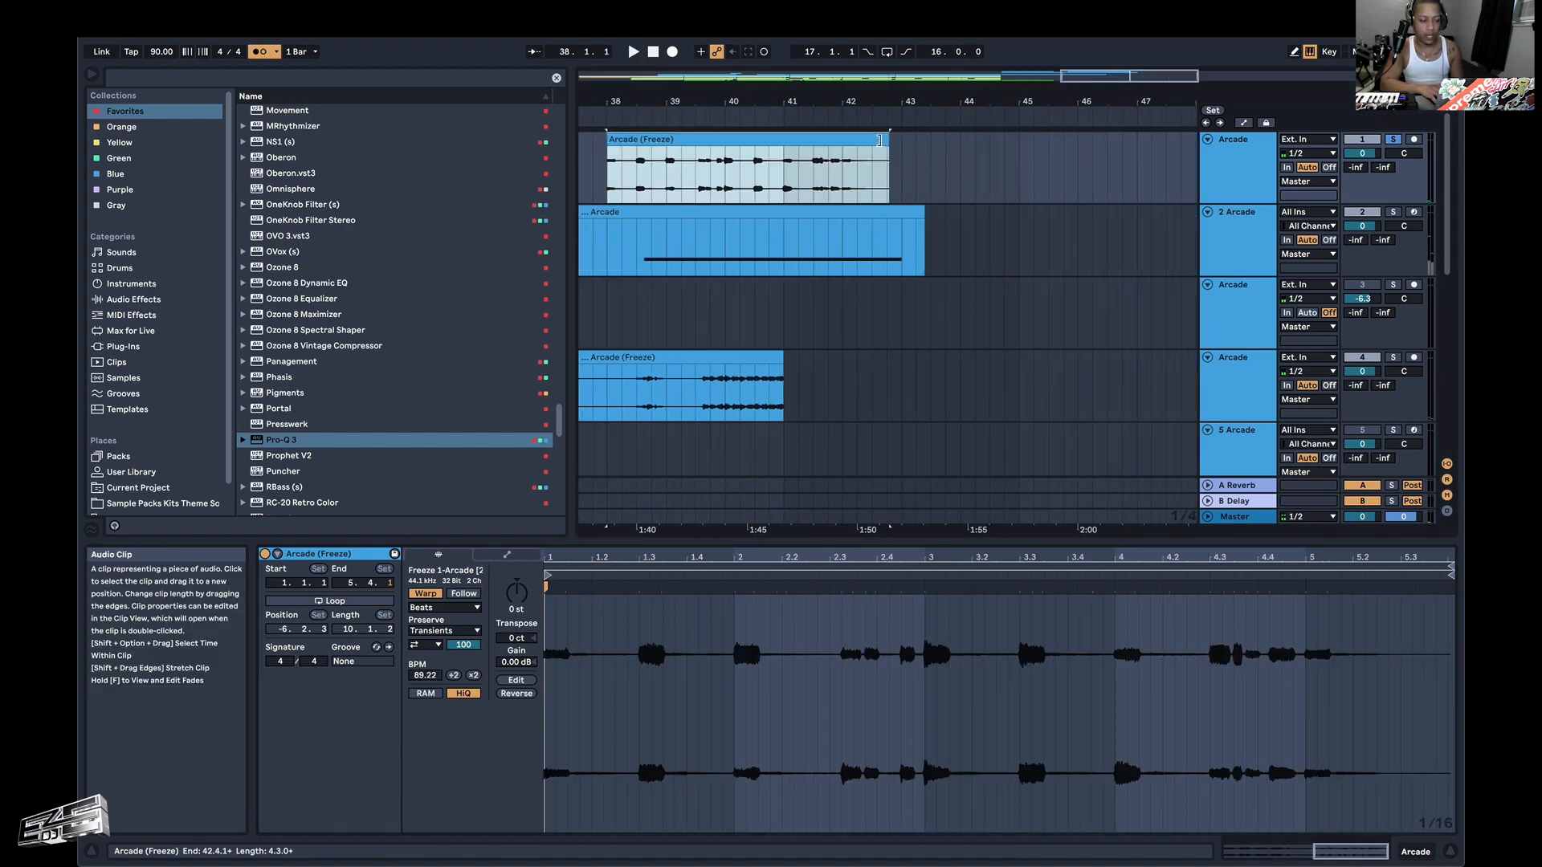
drag(881, 132, 844, 136)
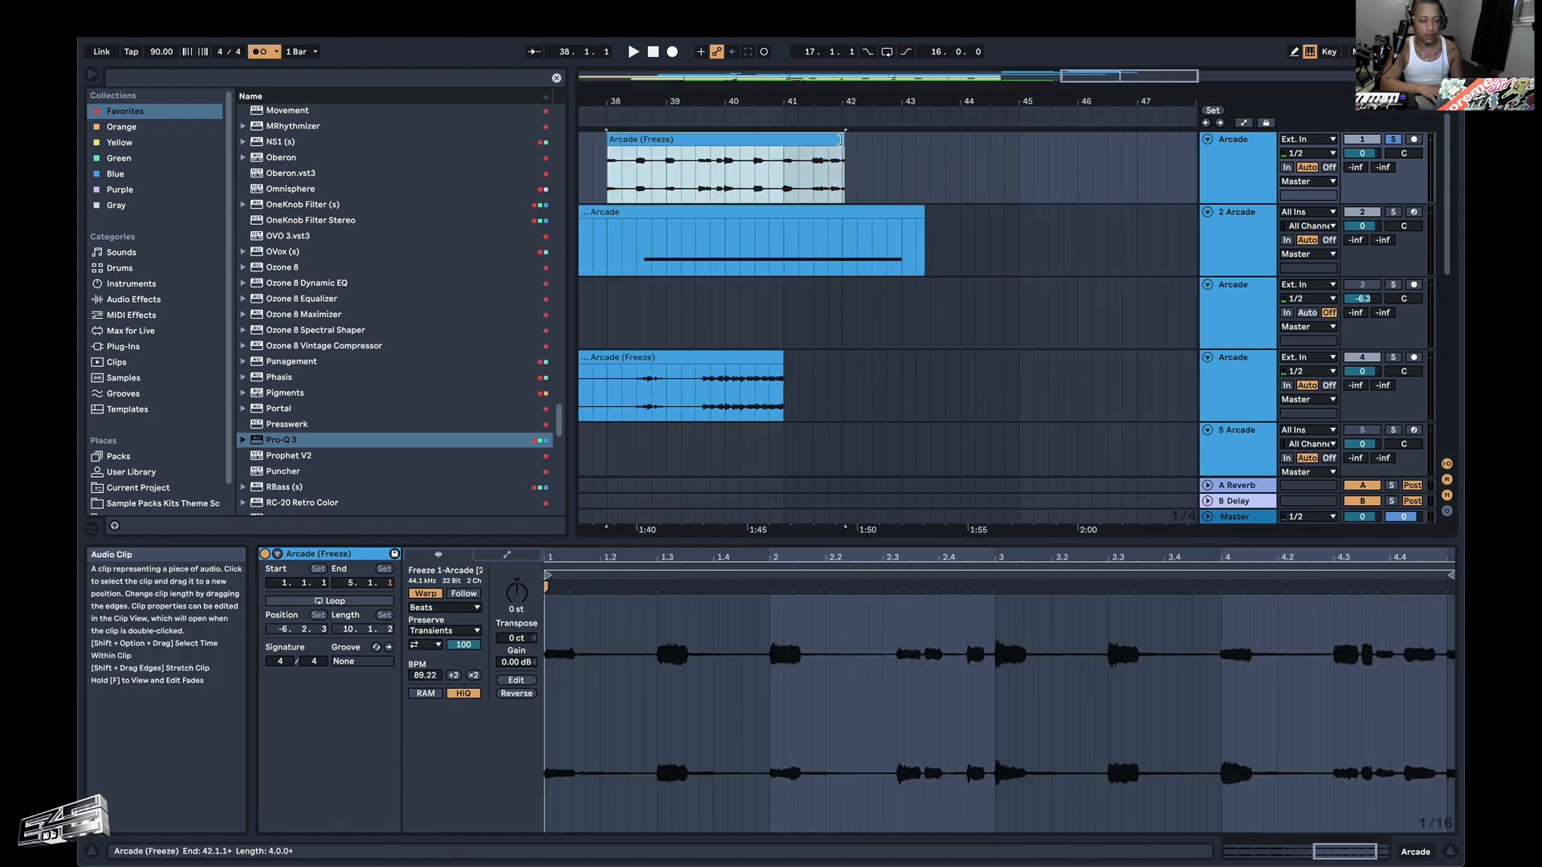
click(731, 167)
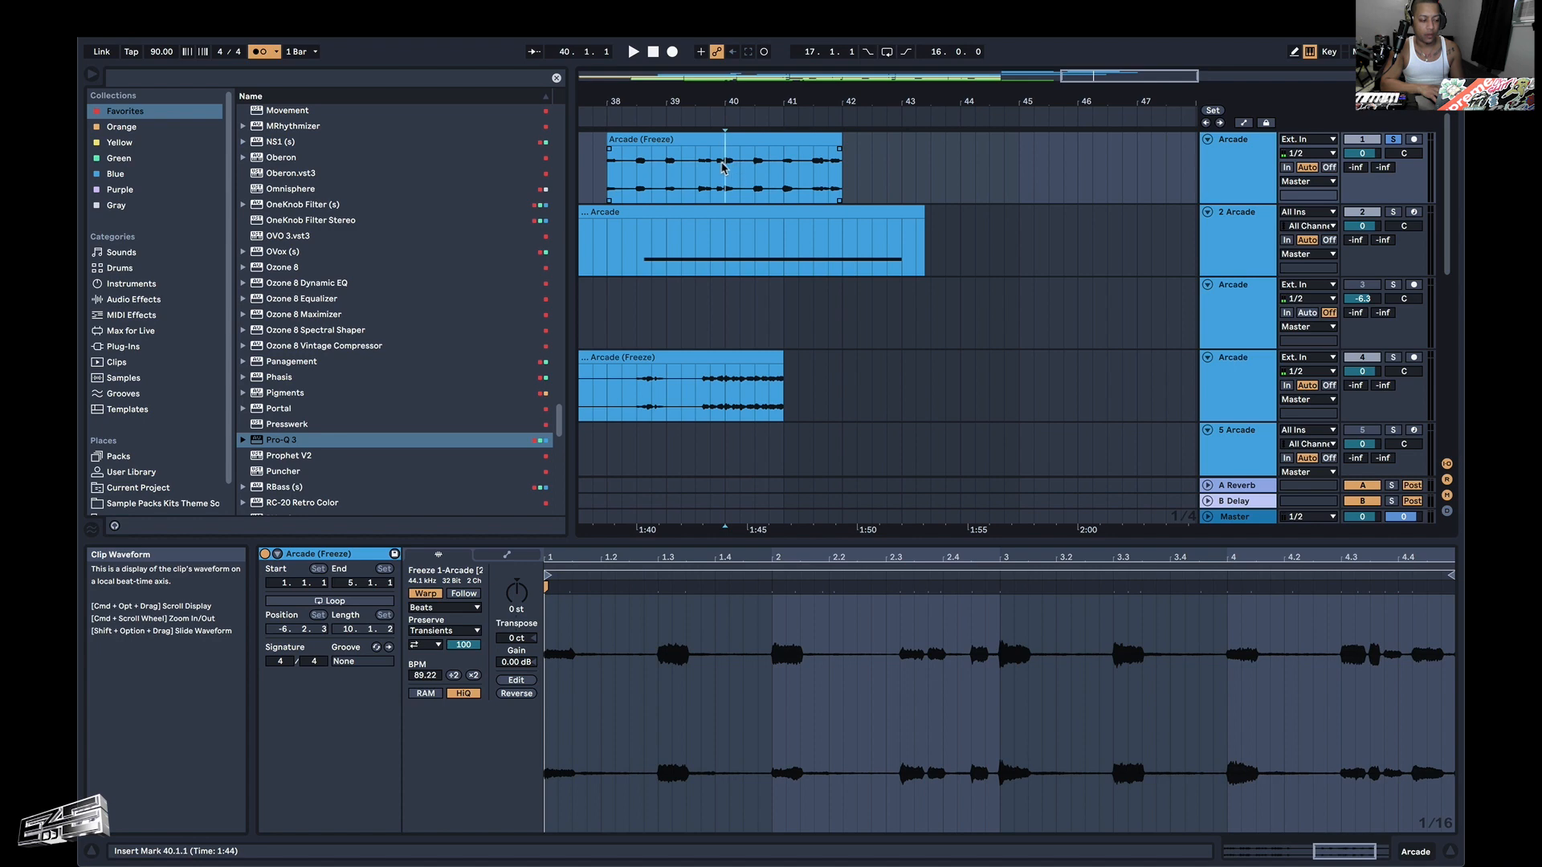
key(space)
Lengthen the fade-out at the second riff clip's end and steepen its curve, auditioning from 41.4.2.
scroll(835, 180, up, 5)
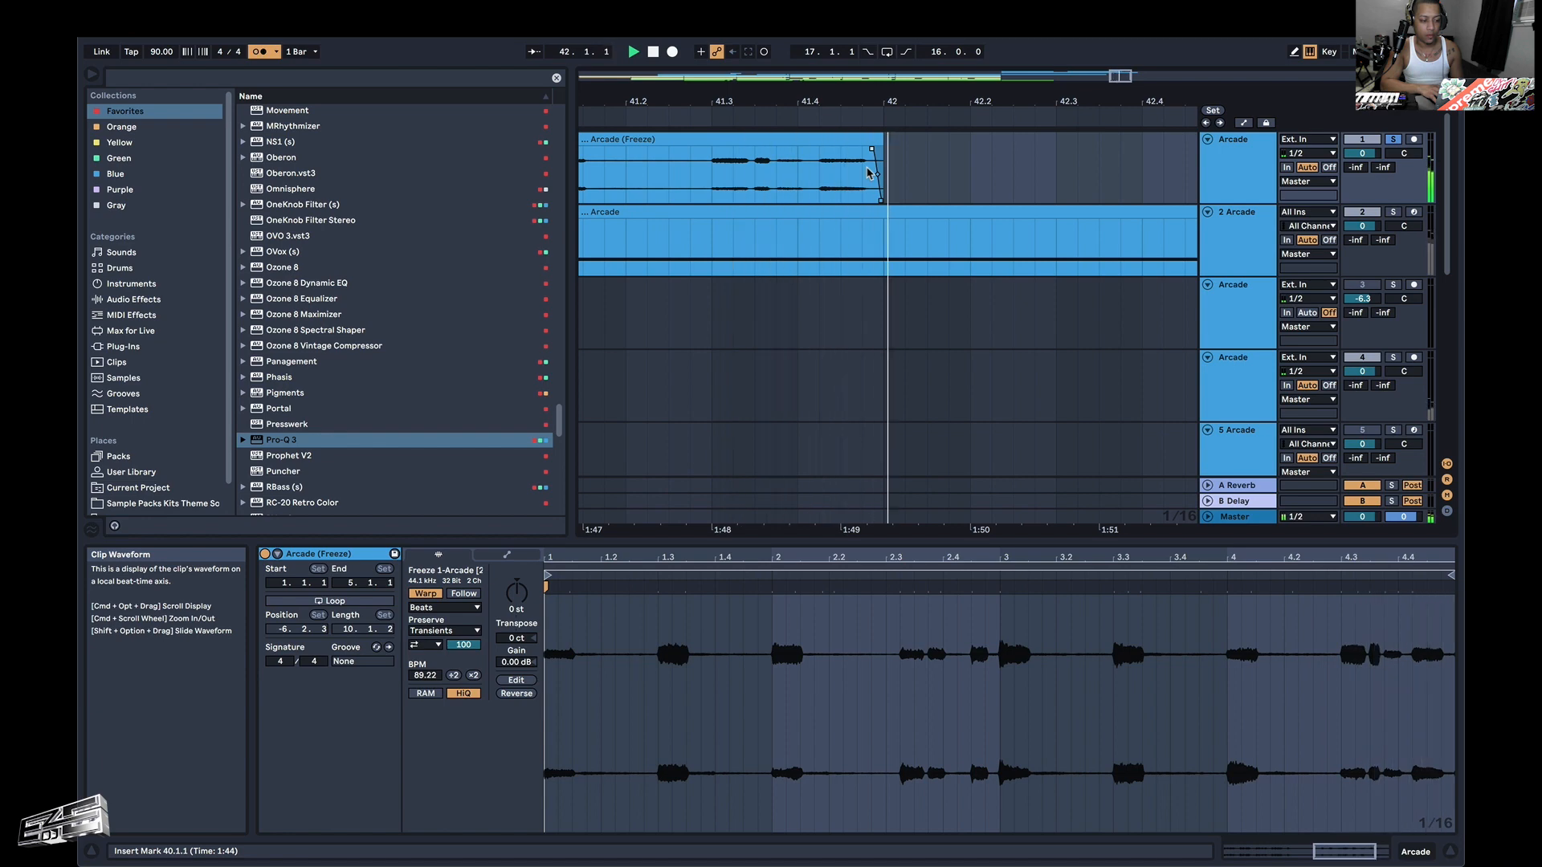
drag(871, 150, 856, 151)
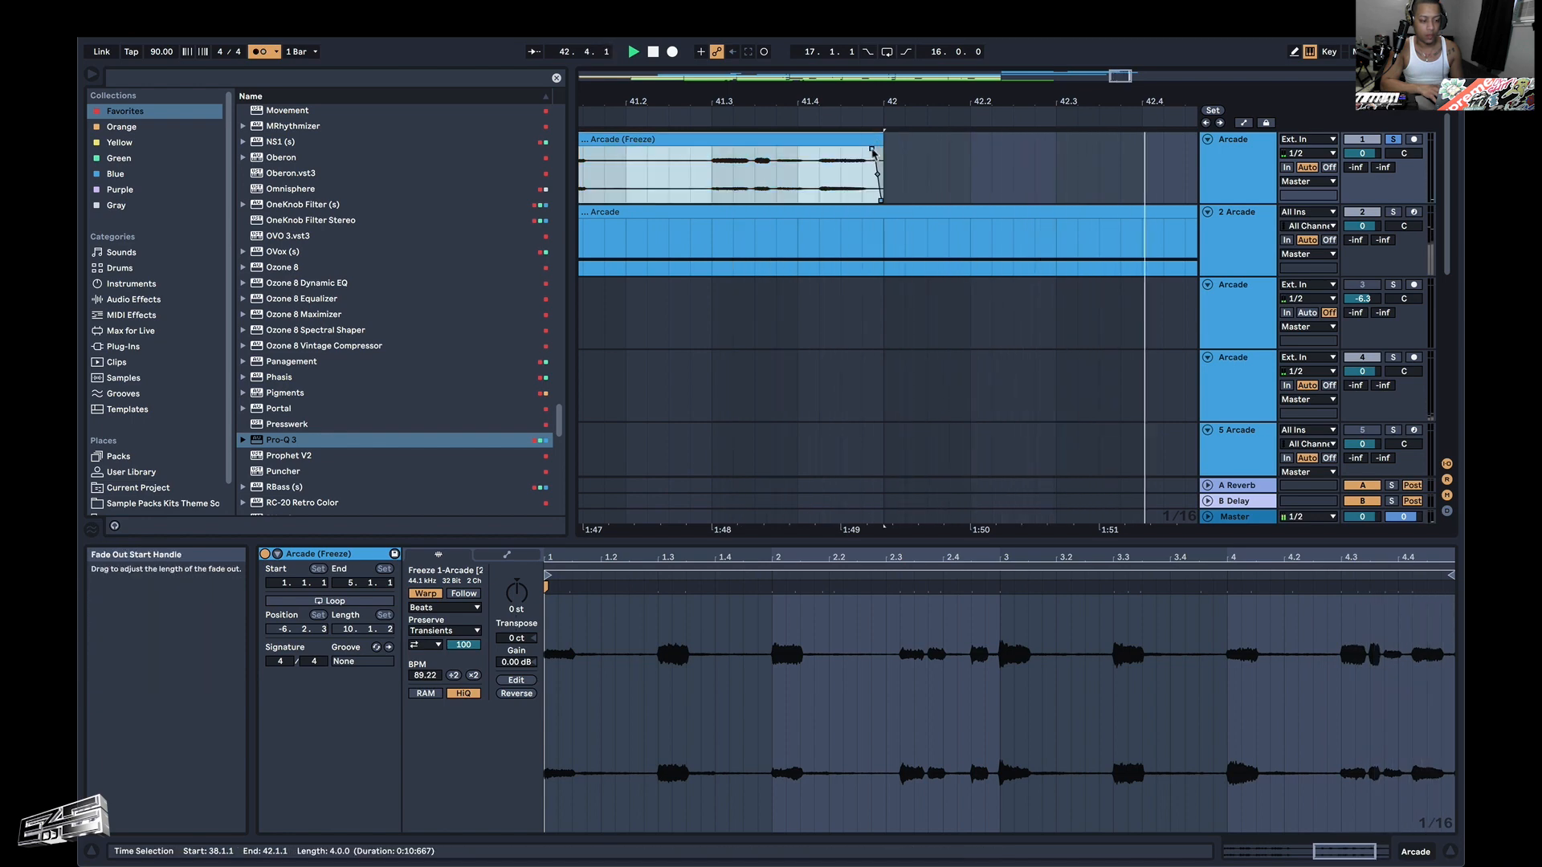
click(819, 156)
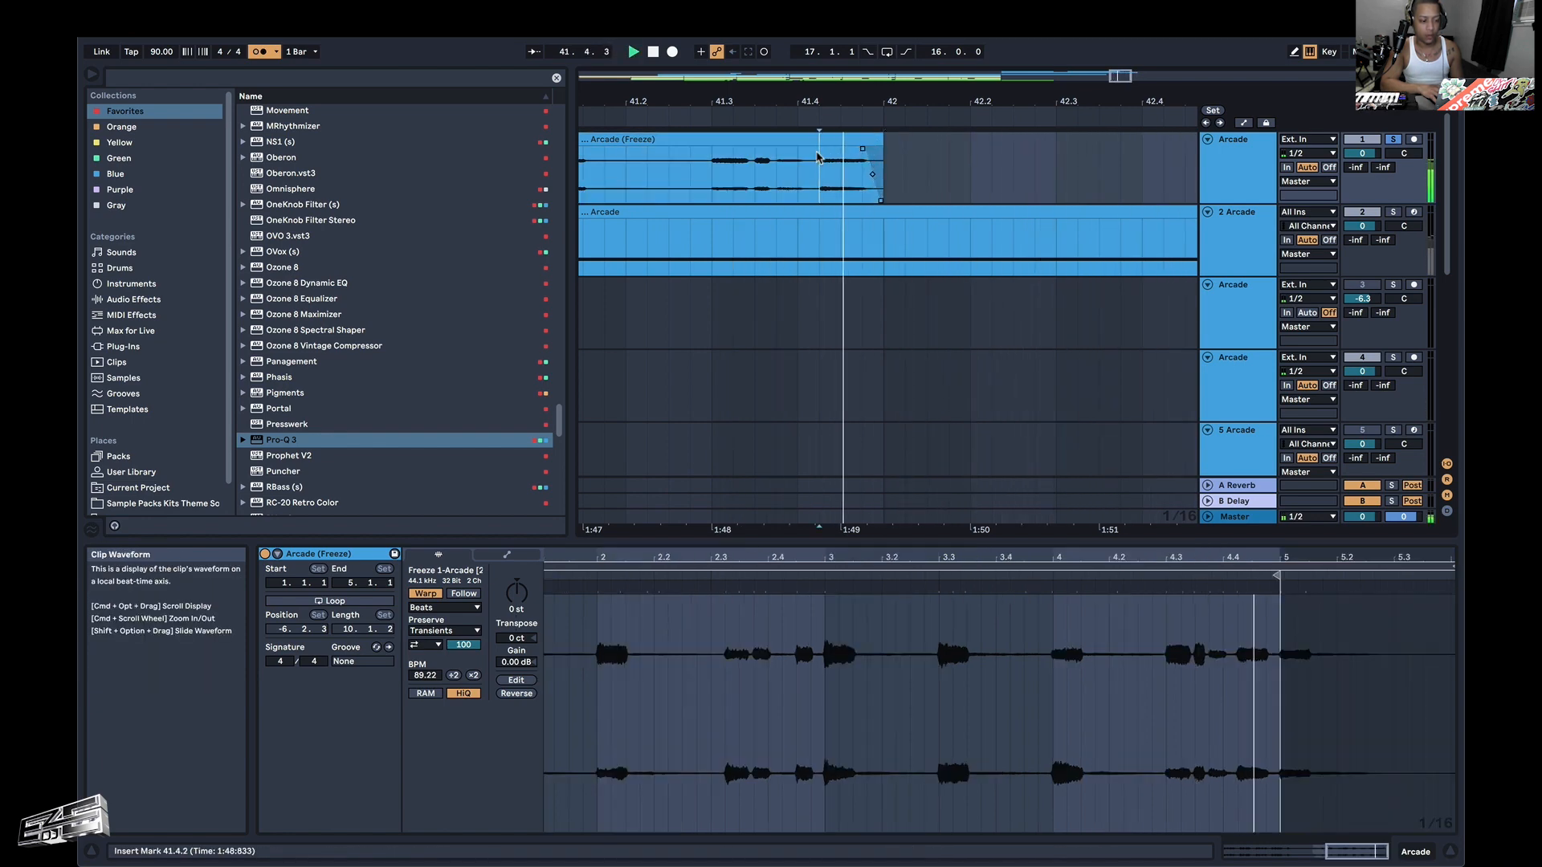
key(space)
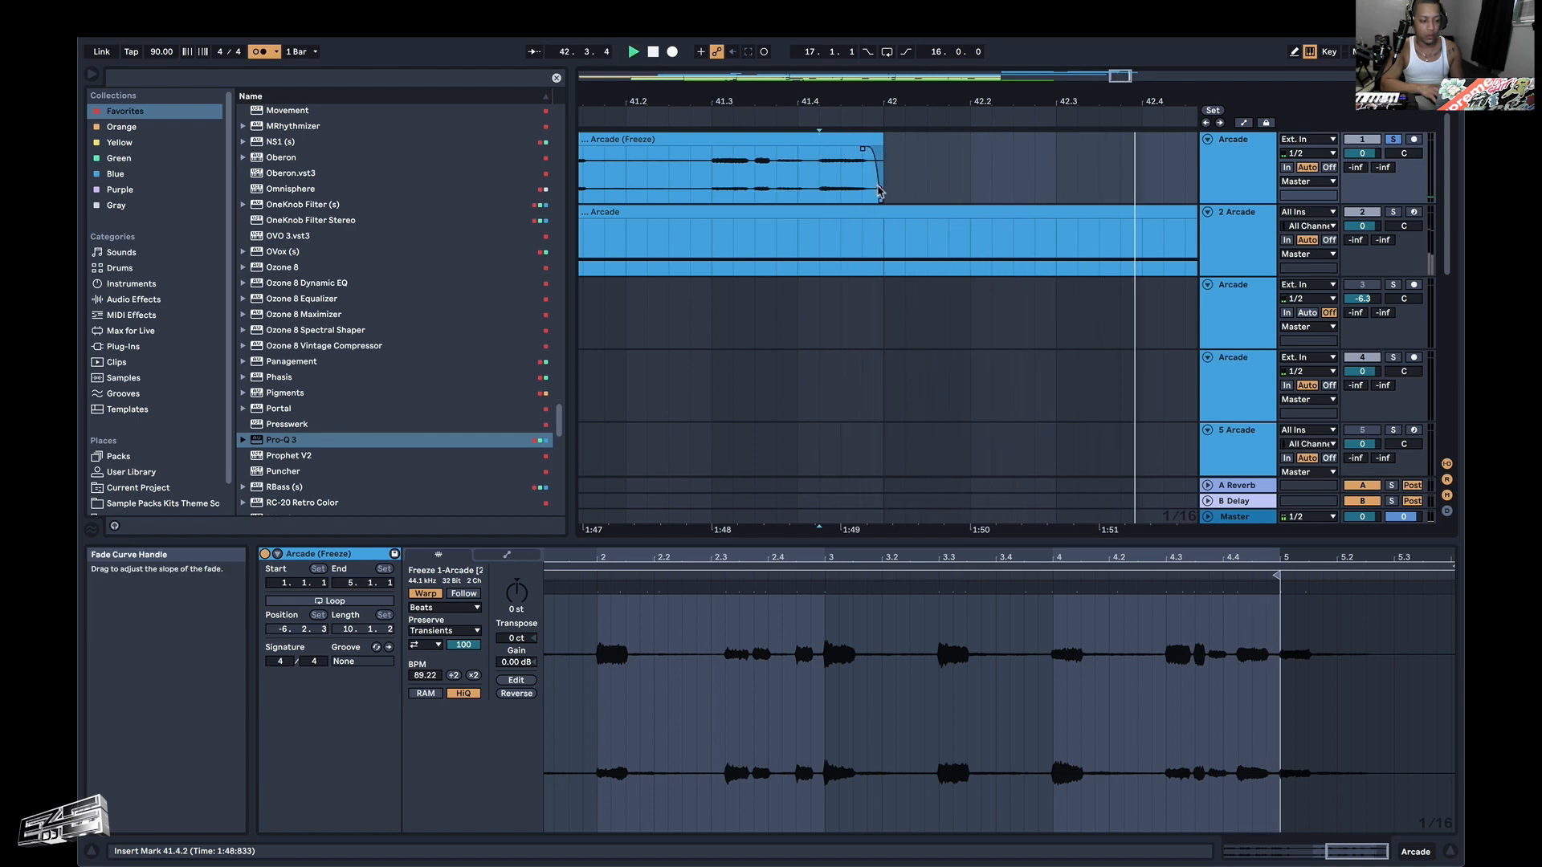
key(space)
key(space)
key(space)
key(space)
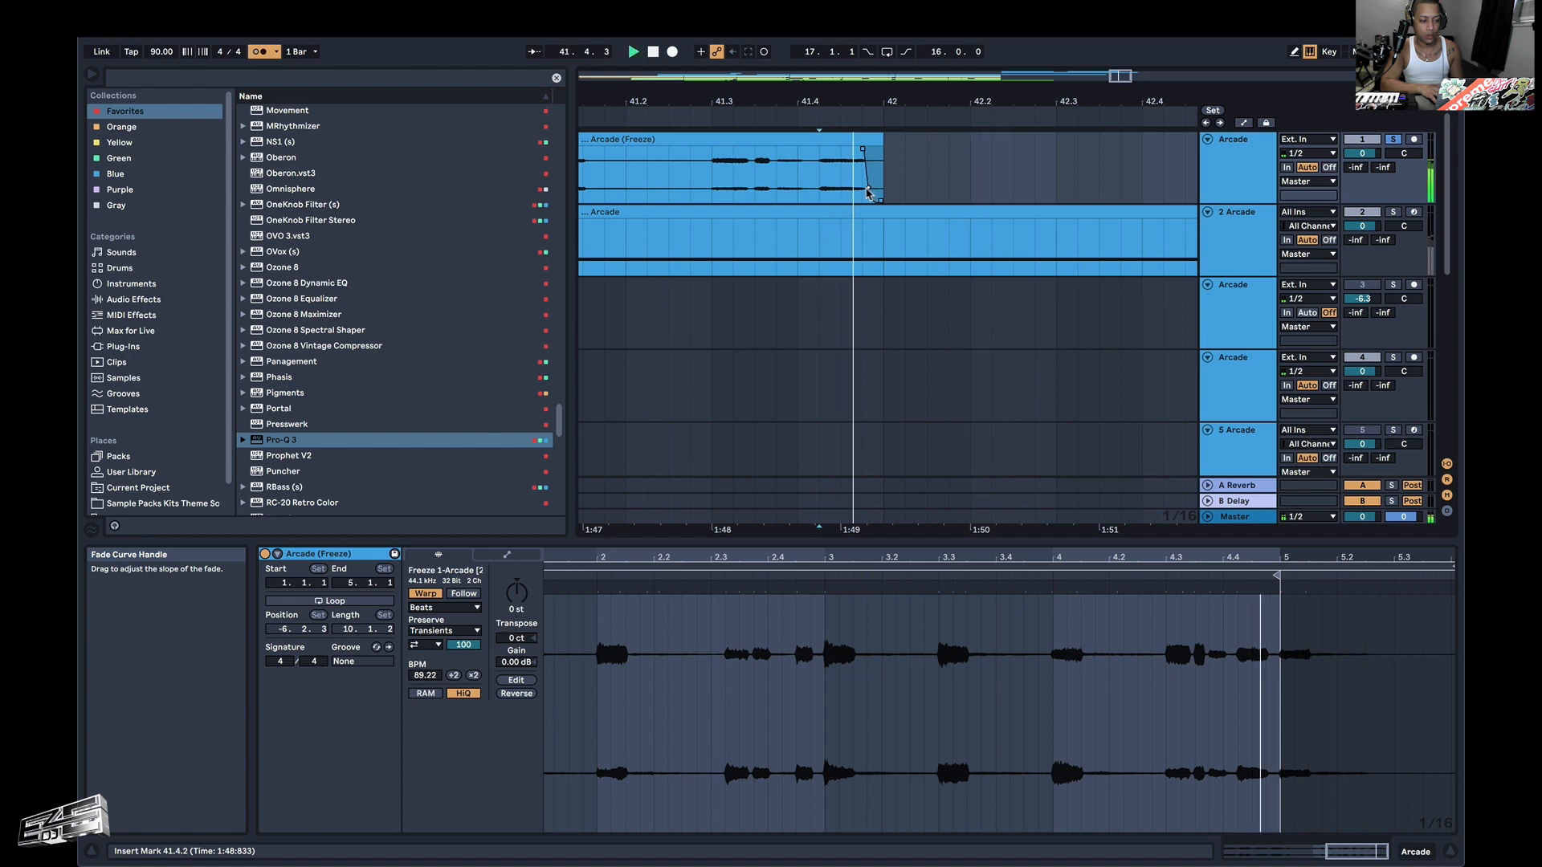
key(space)
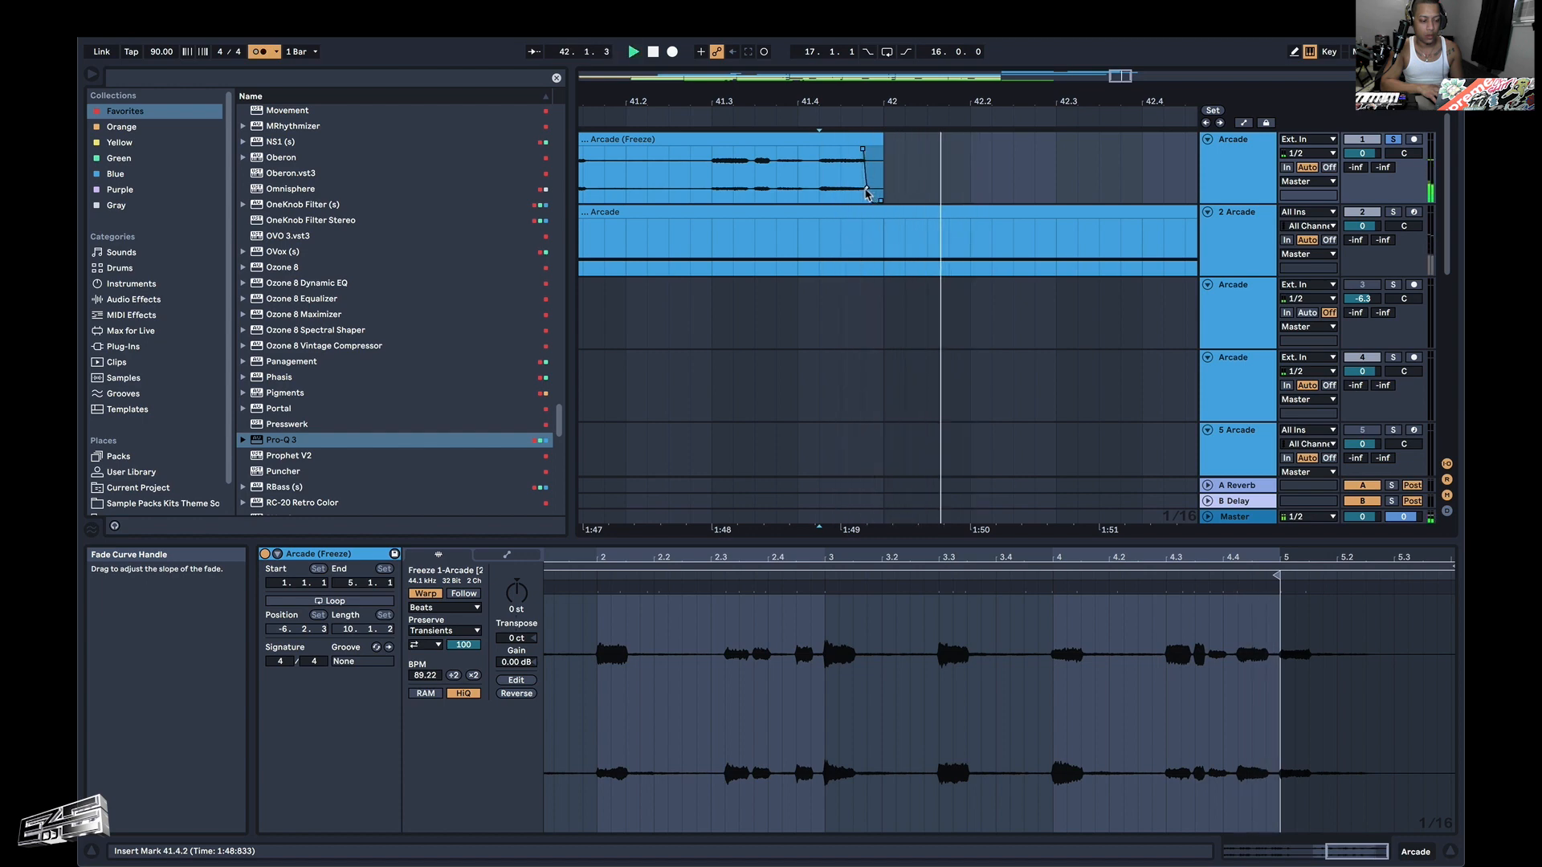
key(space)
key(space)
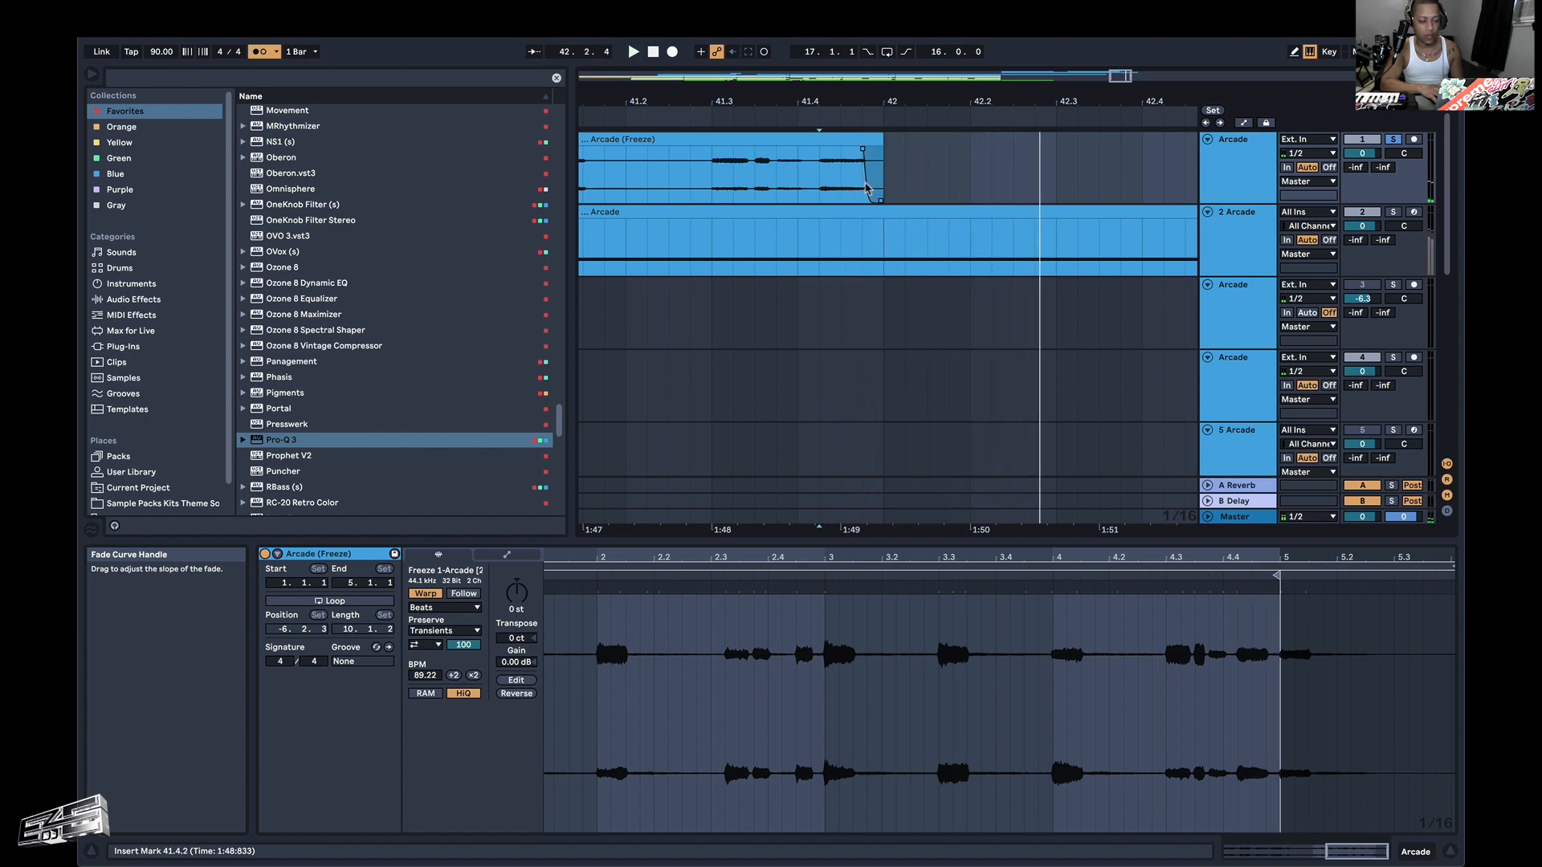
Turn off the metronome.
scroll(868, 177, down, 4)
scroll(867, 168, down, 5)
scroll(867, 168, up, 5)
scroll(867, 168, left, 3)
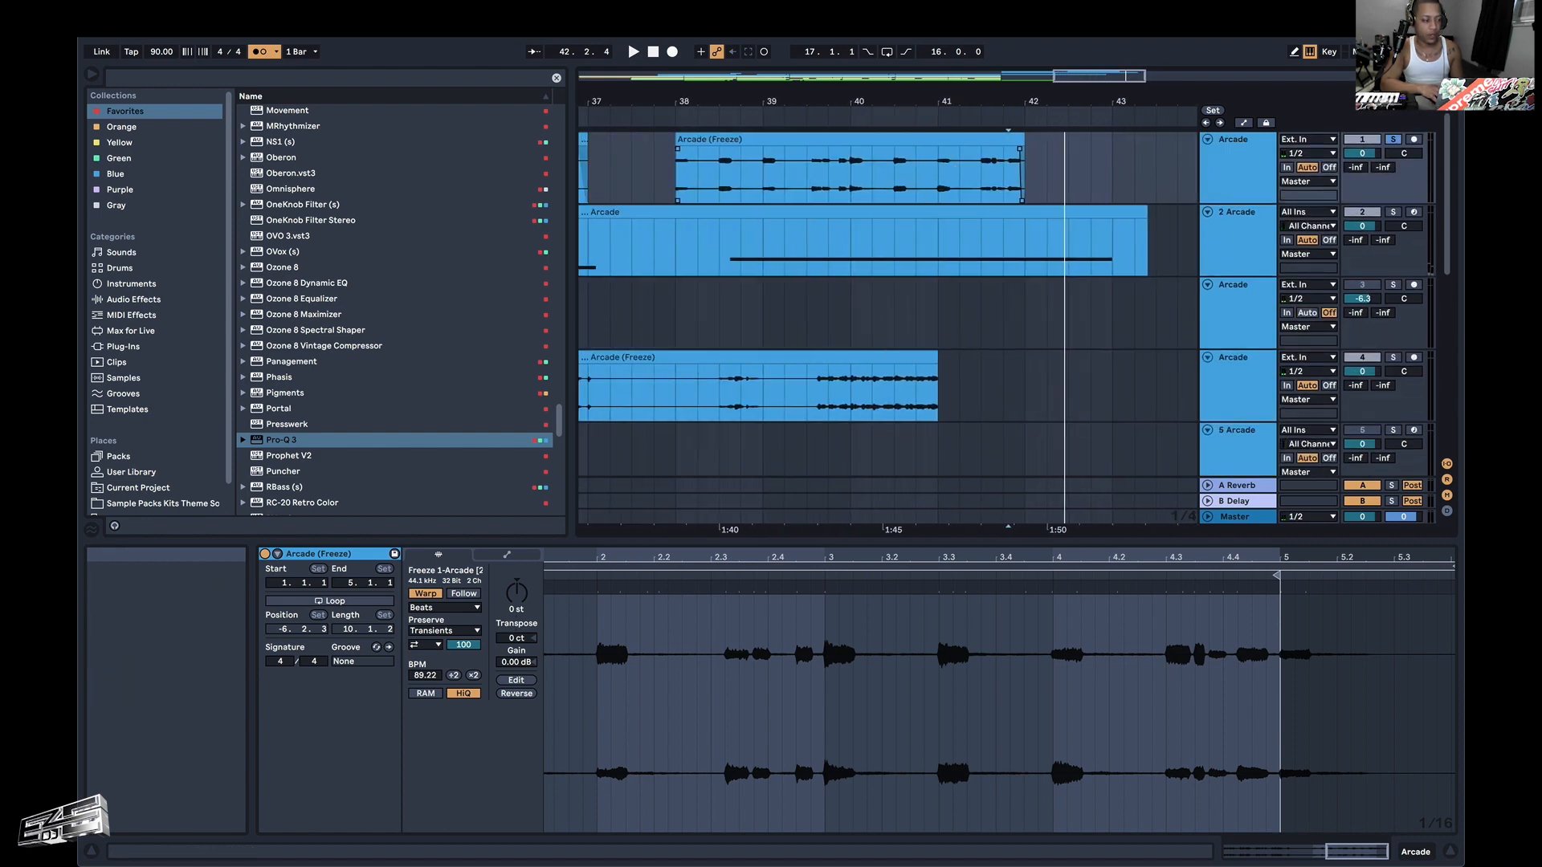
click(265, 51)
Play the arrangement from 33.1.1 and unsolo track 1 to hear the riff with the other tracks.
scroll(684, 148, down, 5)
scroll(684, 148, left, 3)
scroll(684, 147, down, 1)
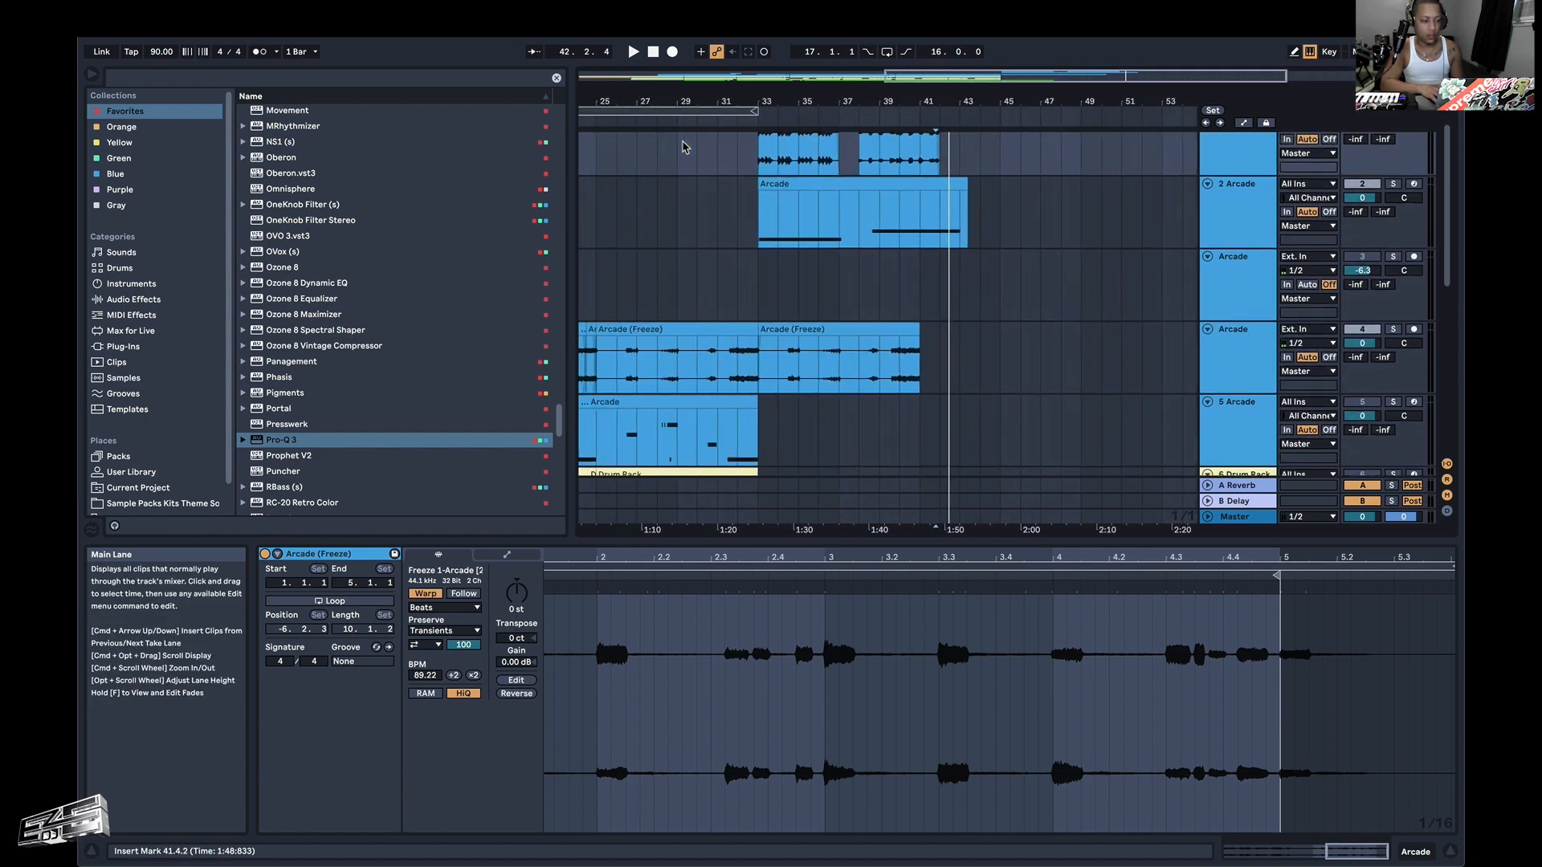
click(770, 158)
scroll(771, 160, up, 1)
key(space)
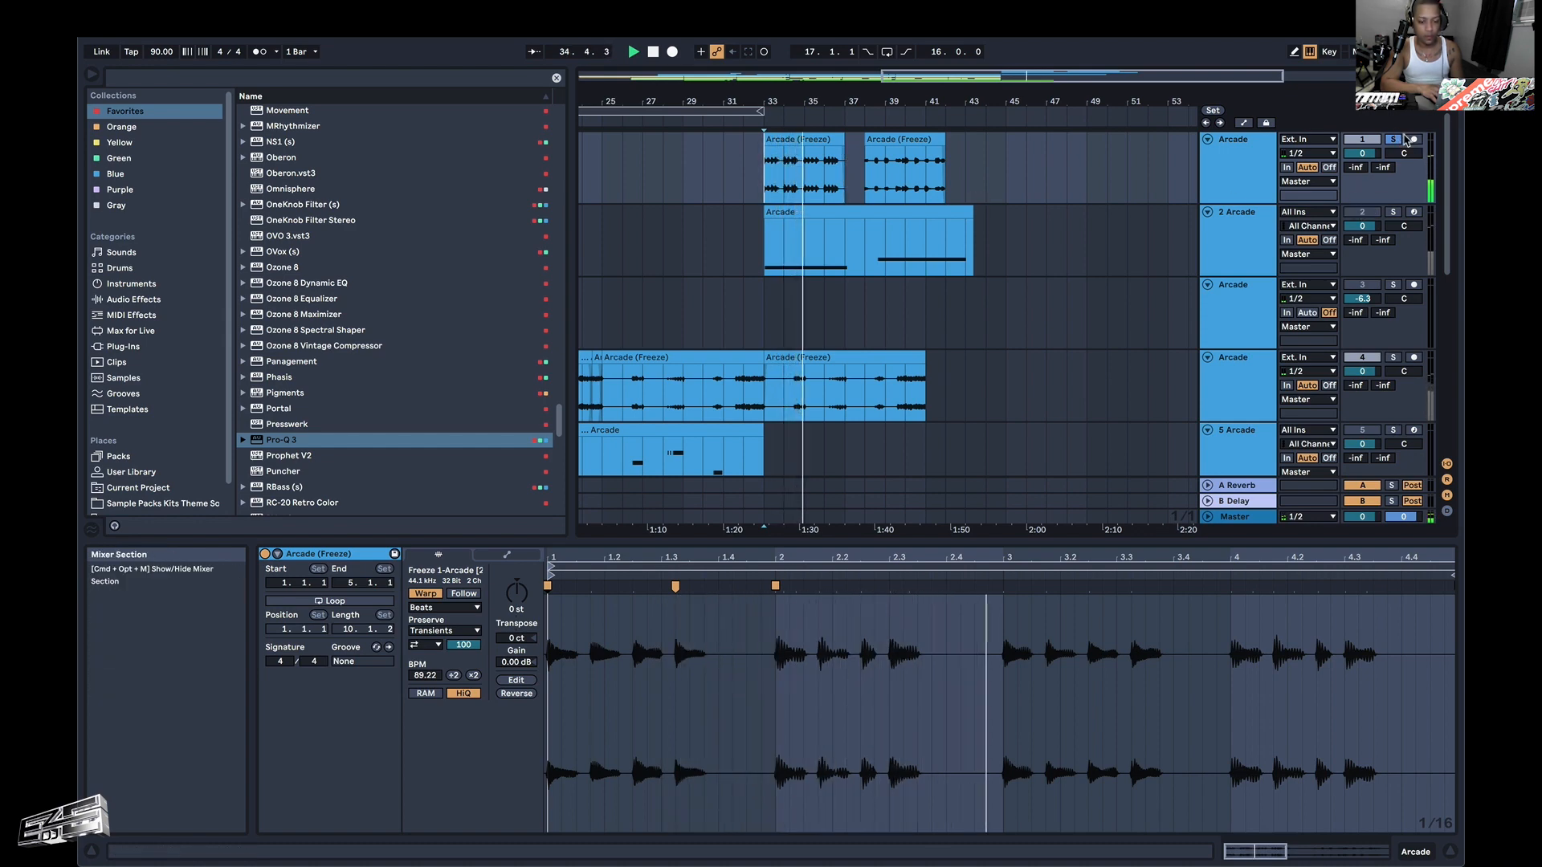
click(1394, 140)
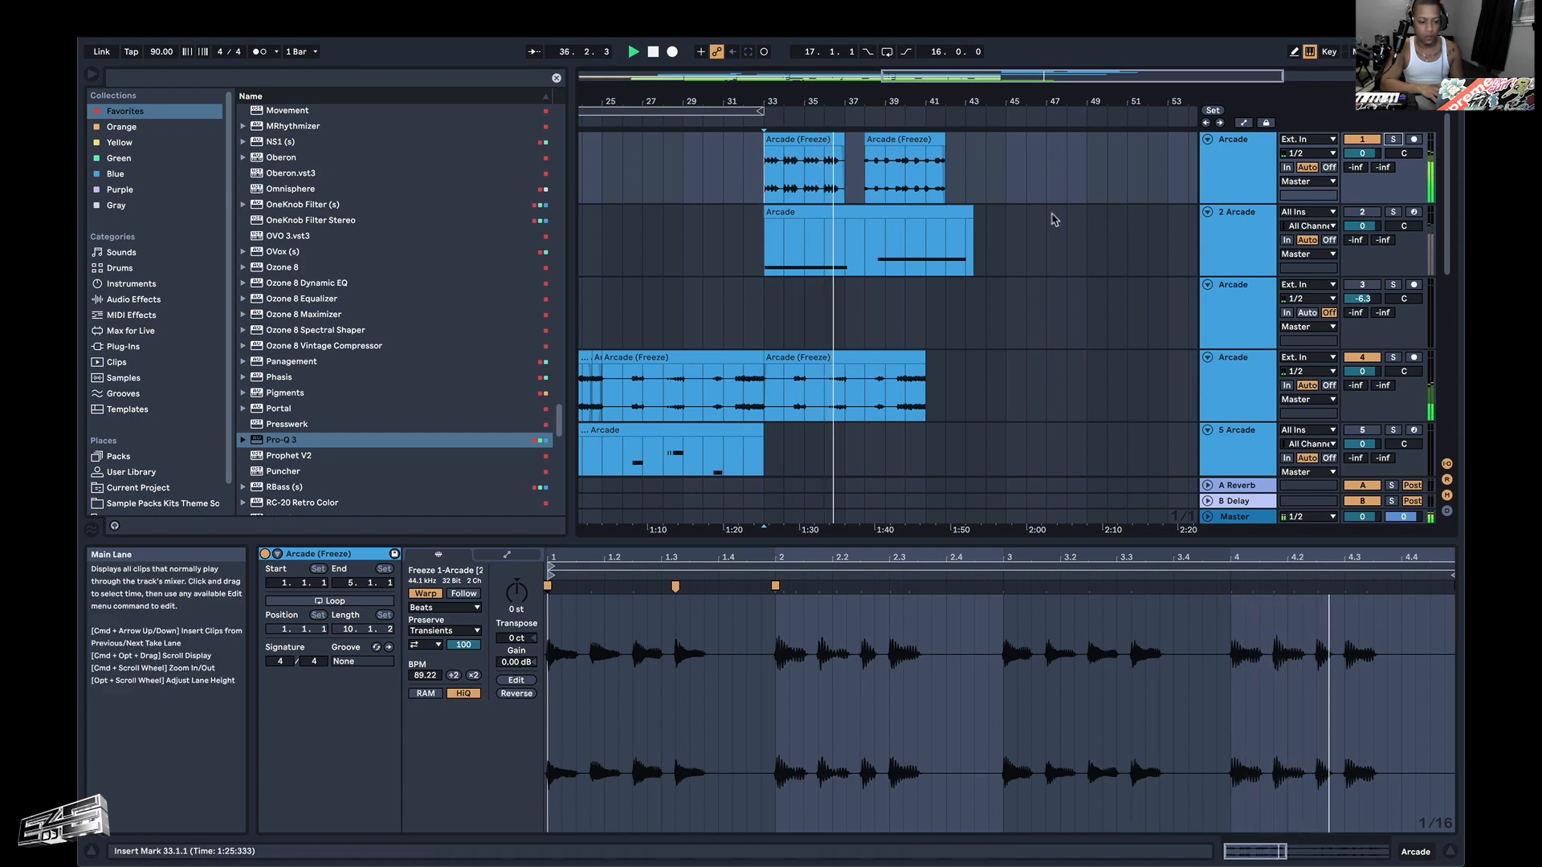
Recolor the Arcade track 1 header red.
click(1235, 169)
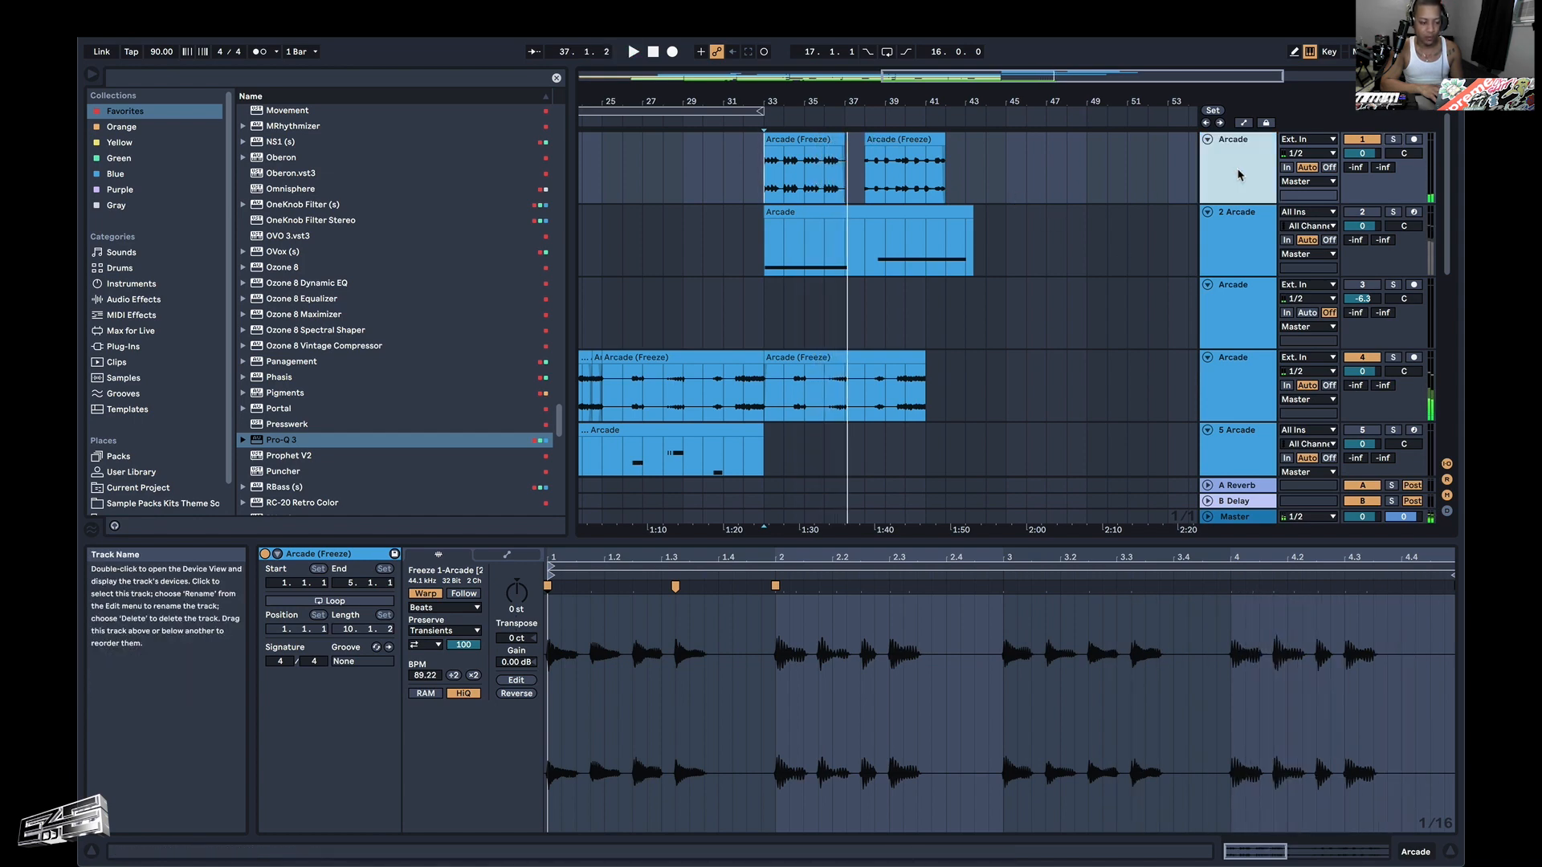
right_click(1235, 170)
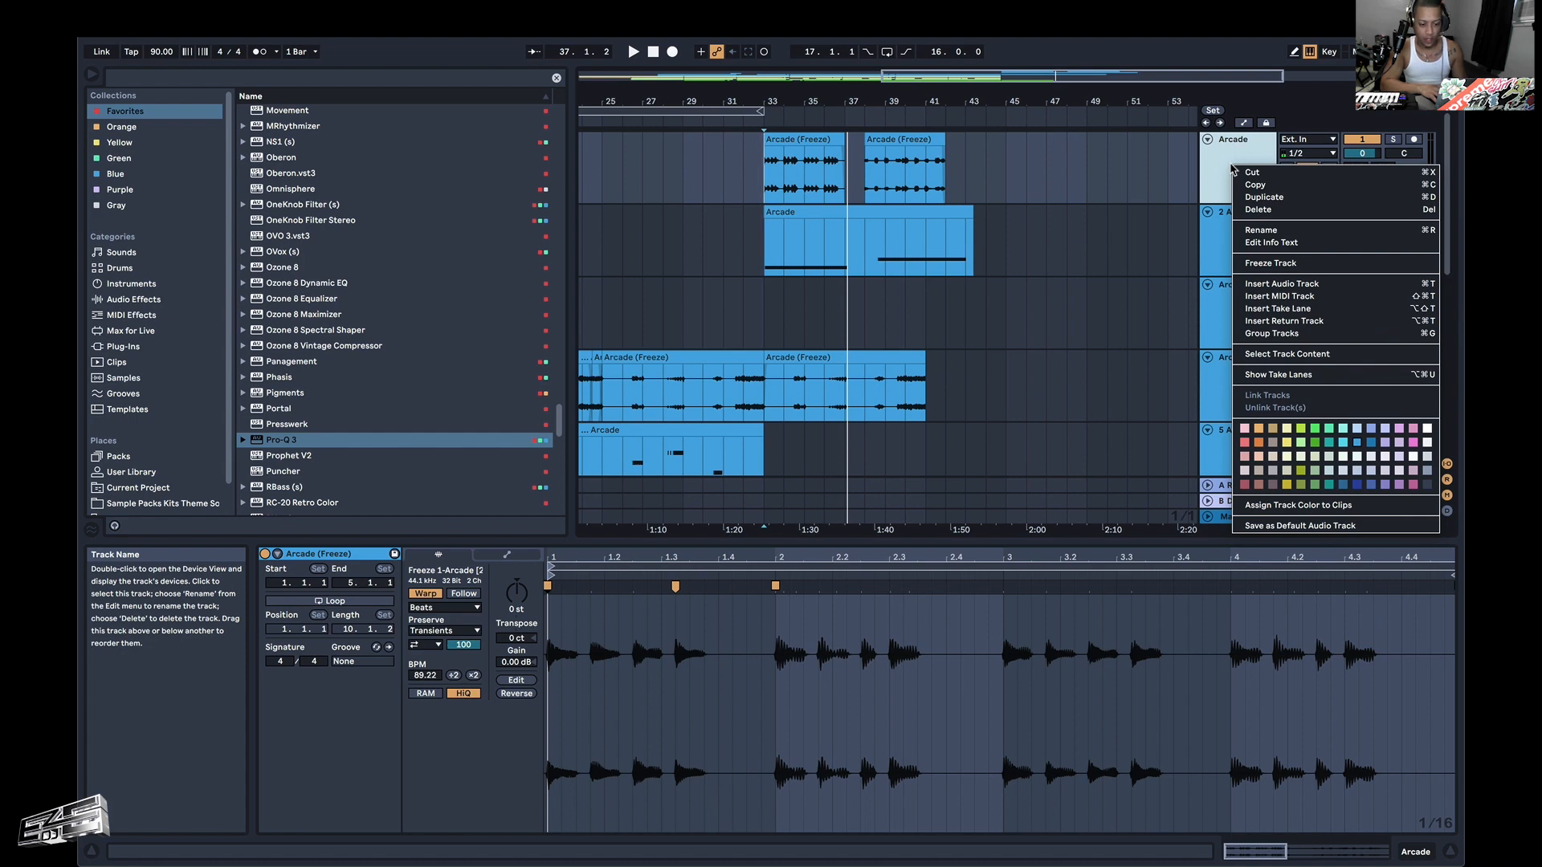
click(1247, 443)
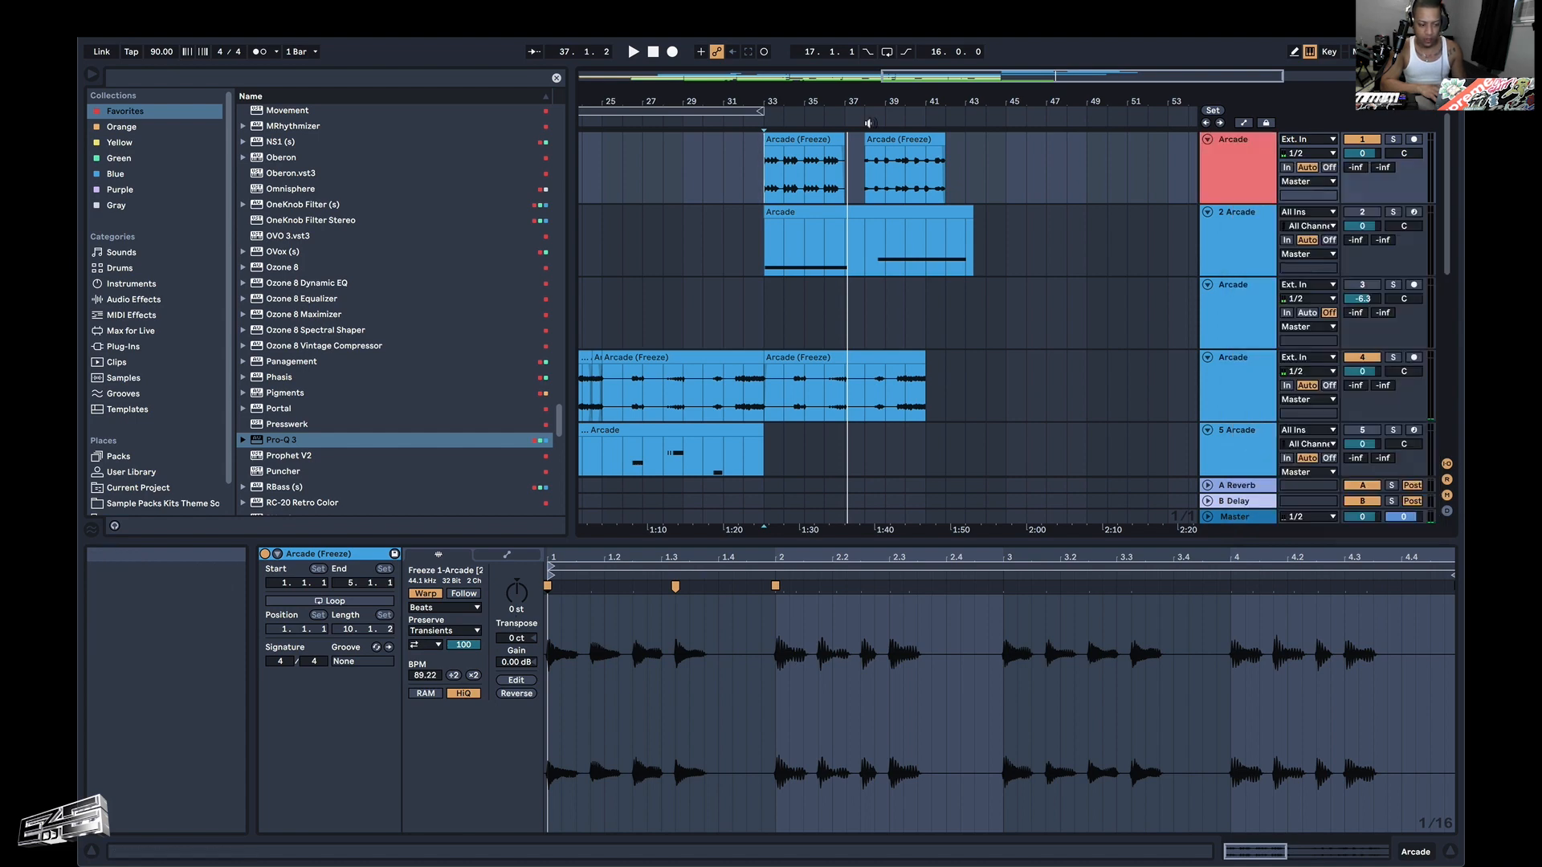
Recolor the first riff clip at bar 33 red to match its track header.
drag(964, 165, 719, 172)
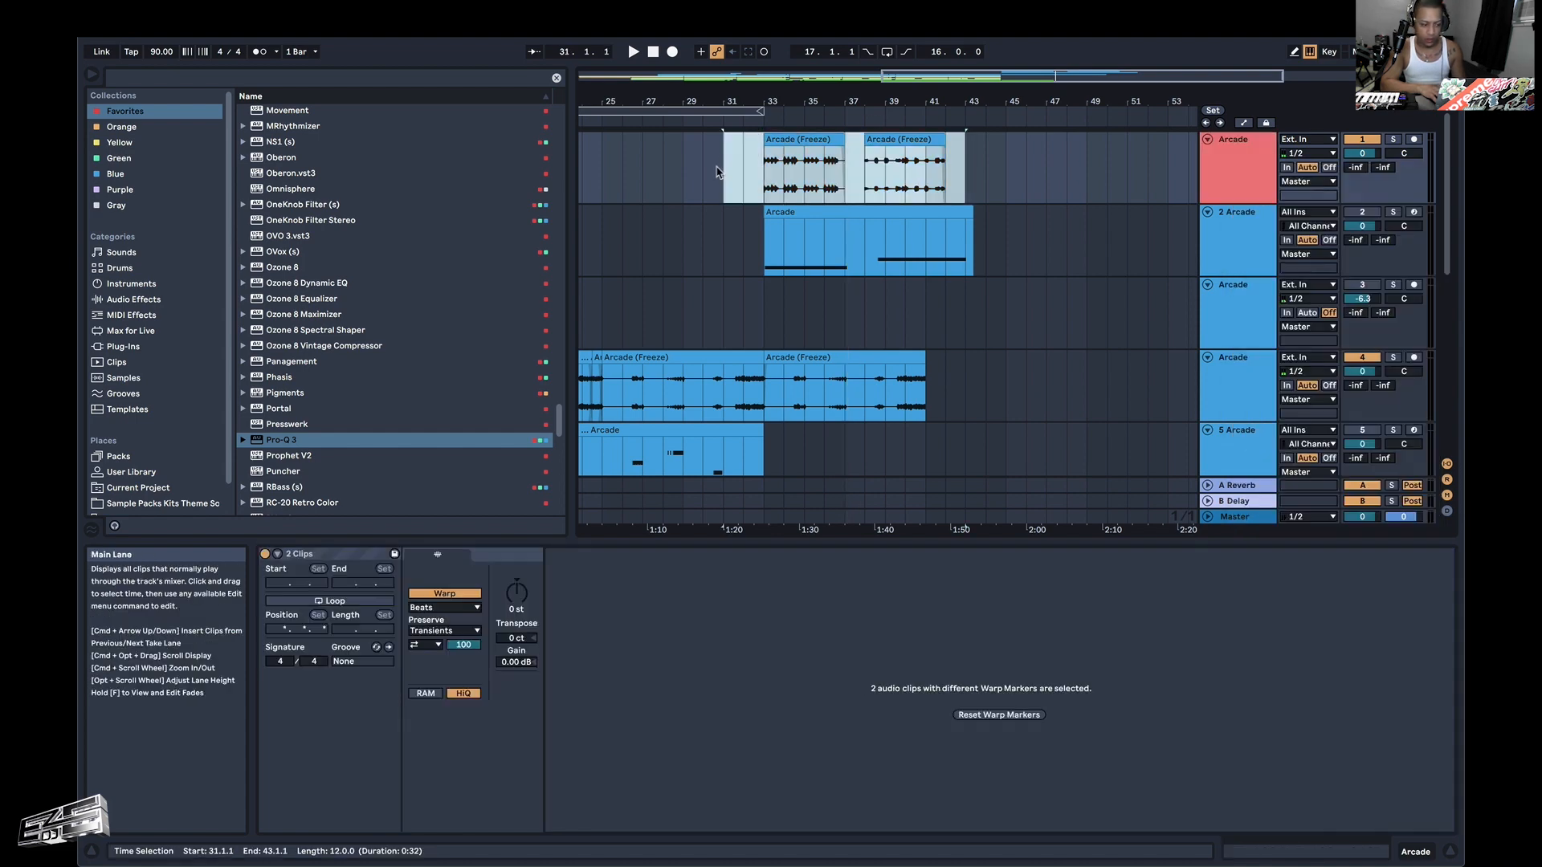
click(830, 149)
right_click(831, 150)
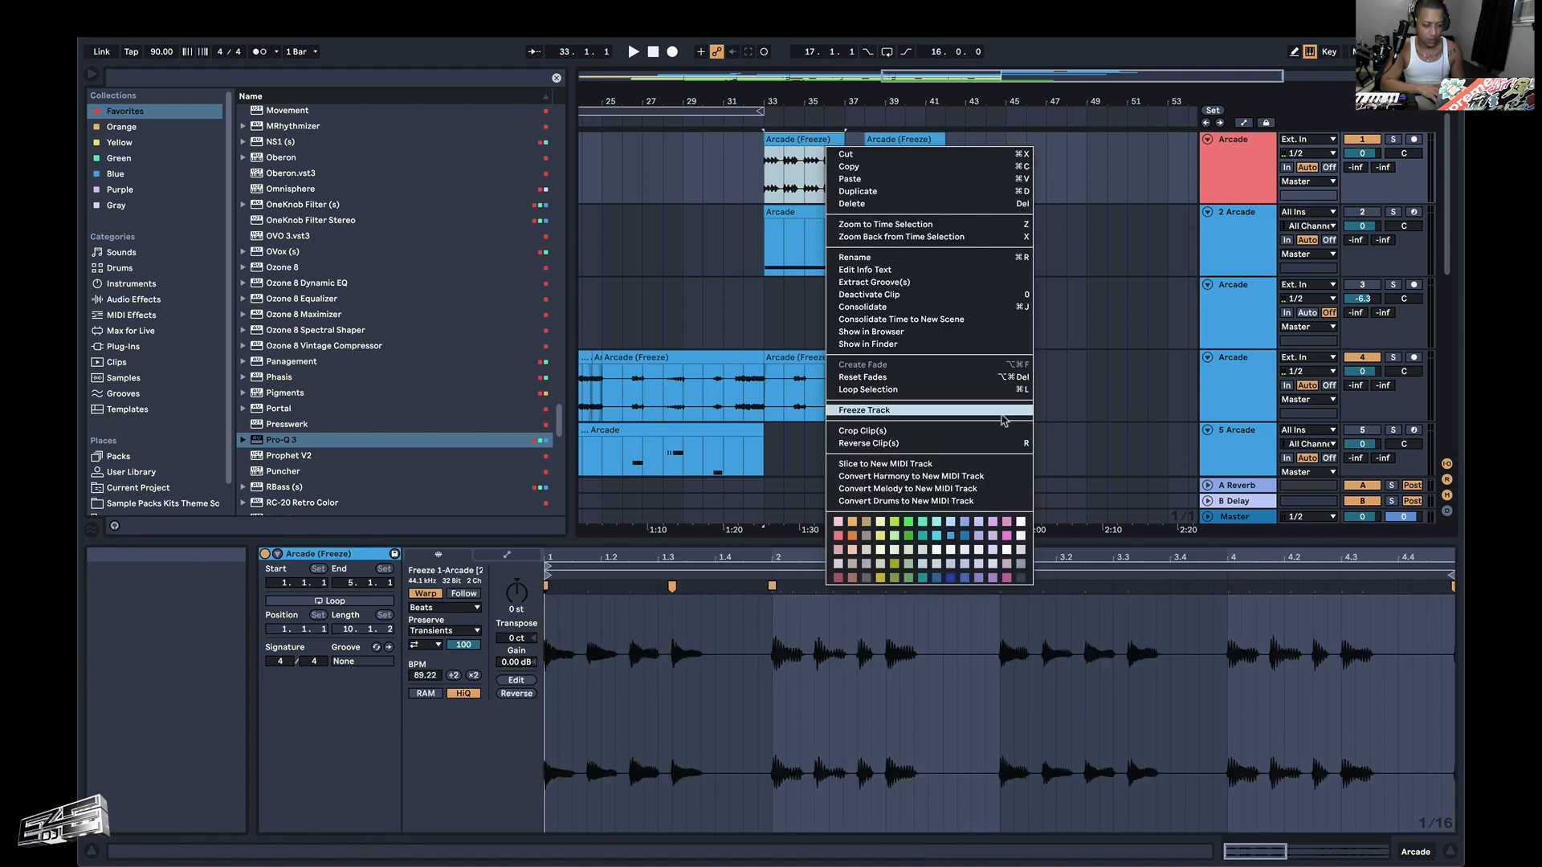
click(839, 536)
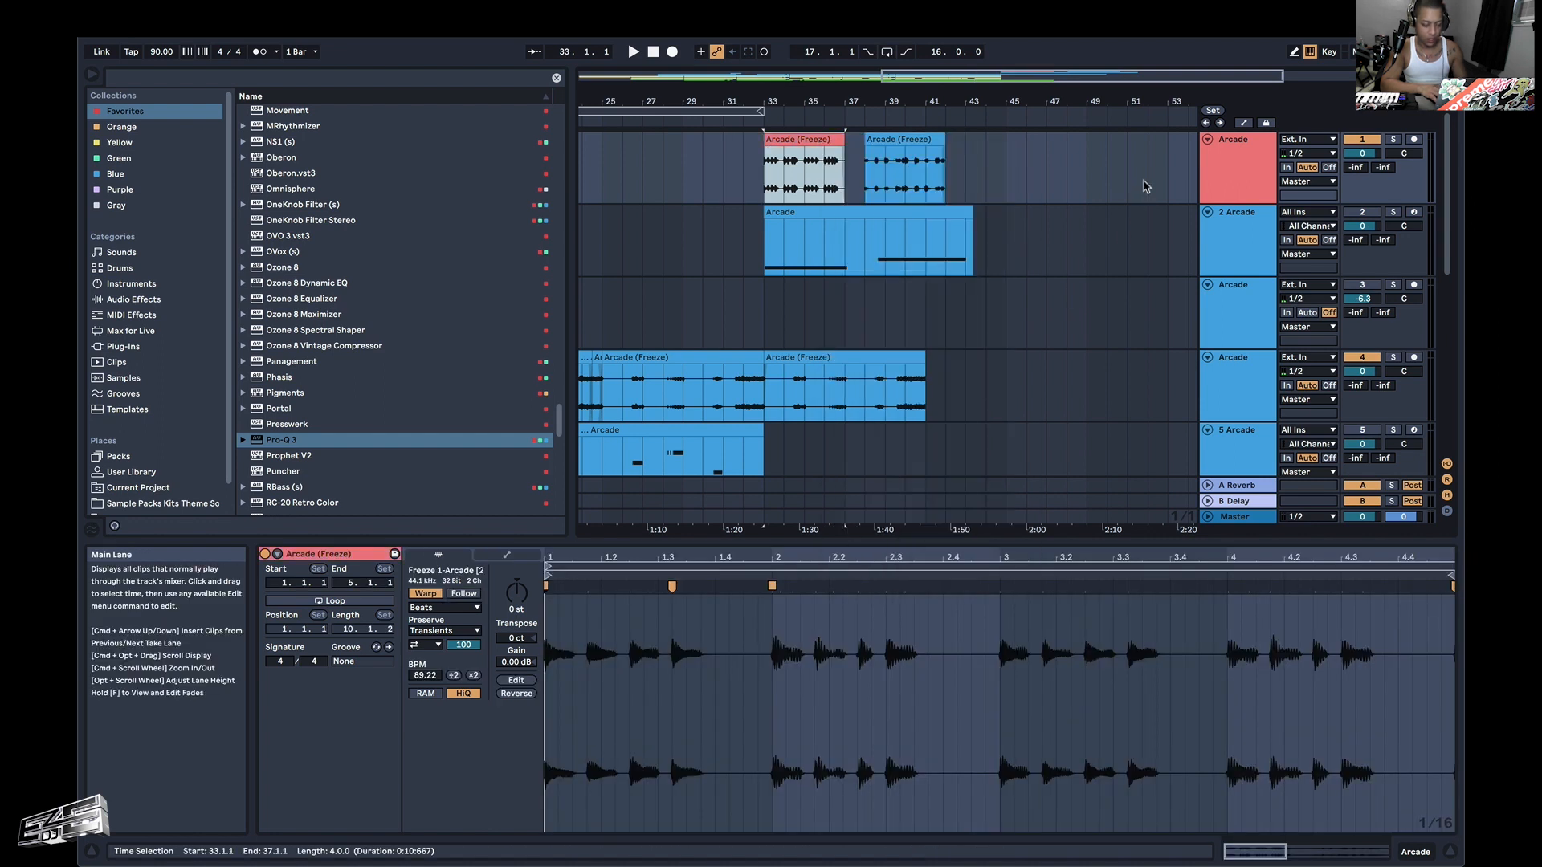
Insert an audio track below track 1 and move the second riff clip onto it, keeping its start at bar 38.
key(super+t)
click(922, 139)
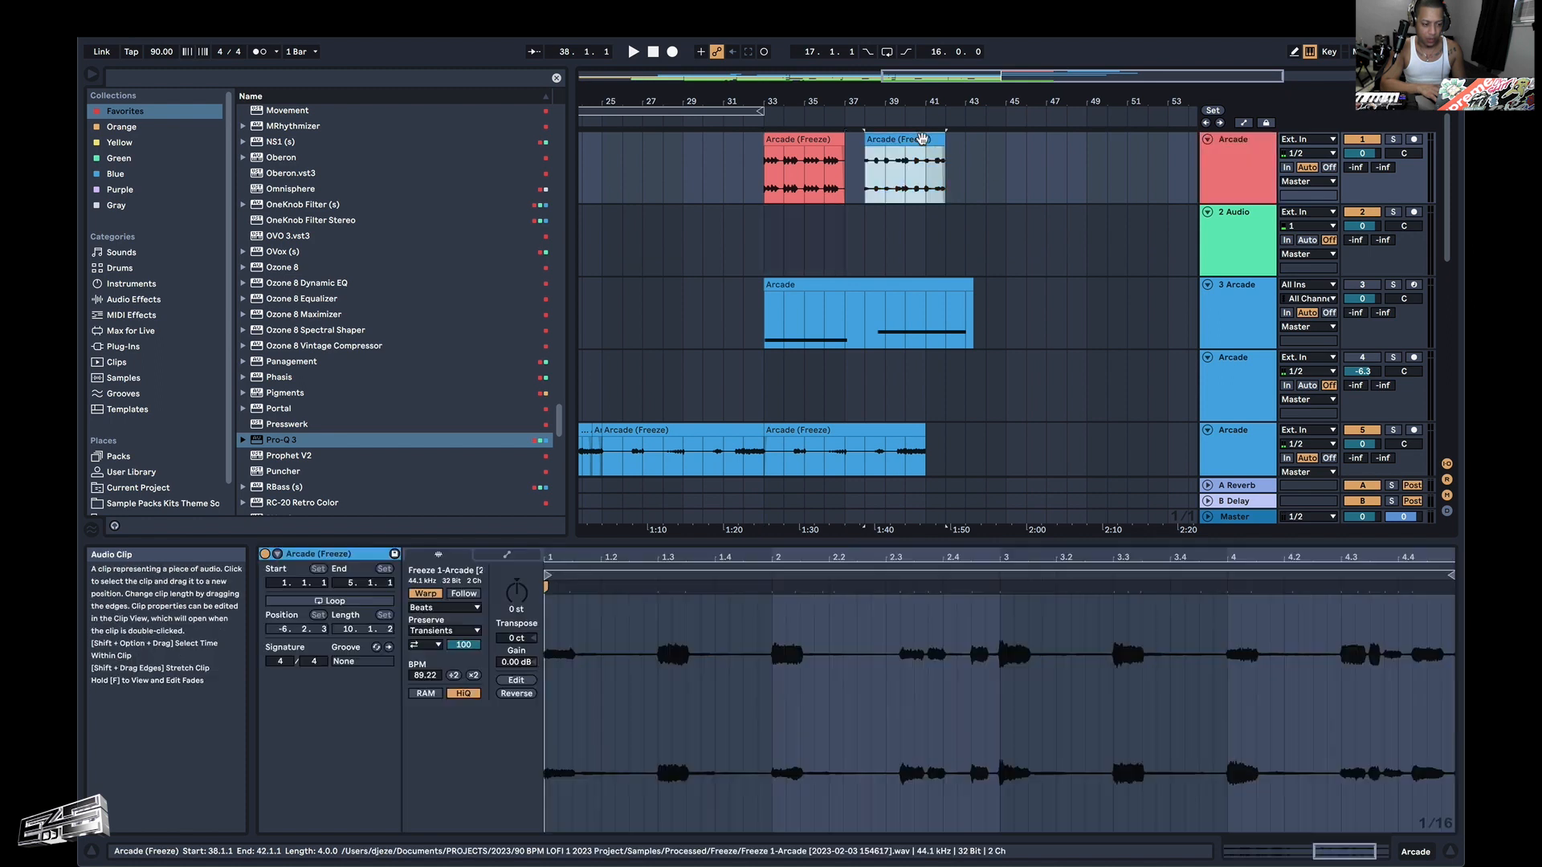
drag(906, 138, 906, 211)
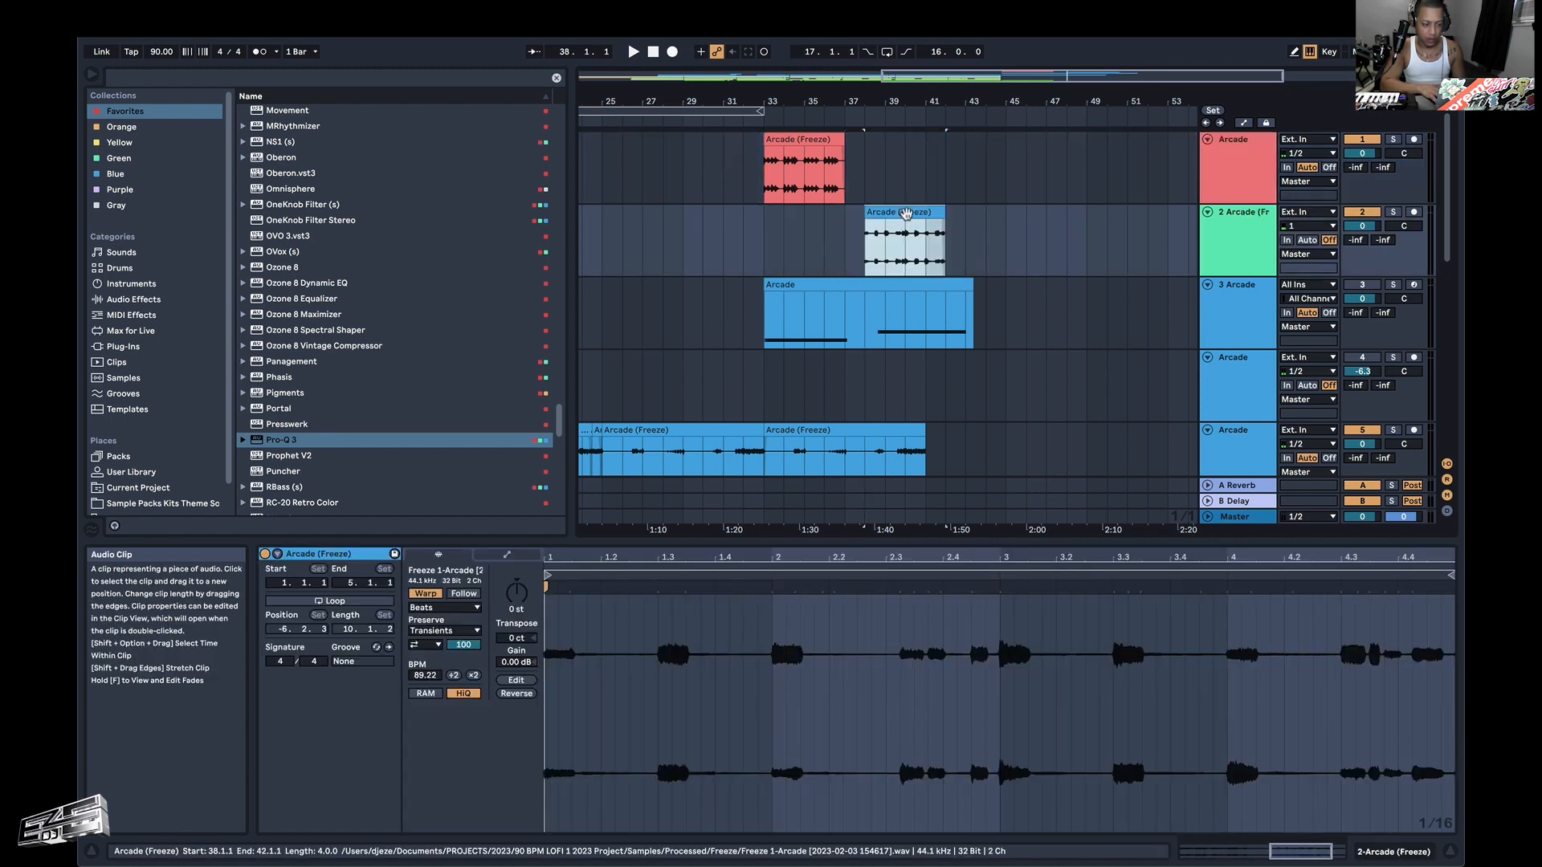
Recolor the track 2 header and its riff clip orange.
right_click(1219, 239)
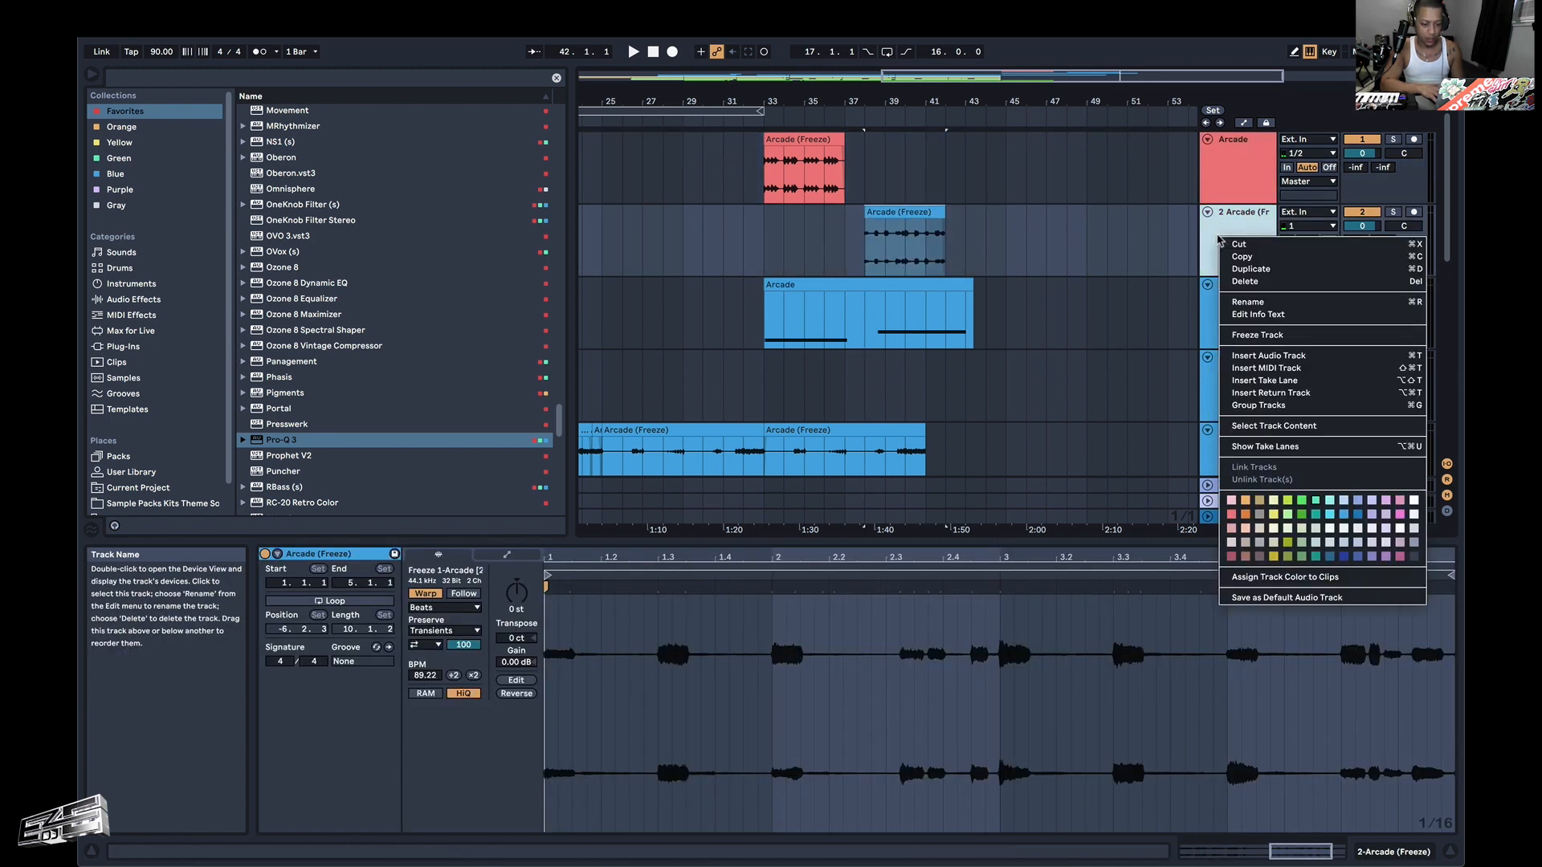
click(1244, 514)
click(932, 219)
right_click(932, 218)
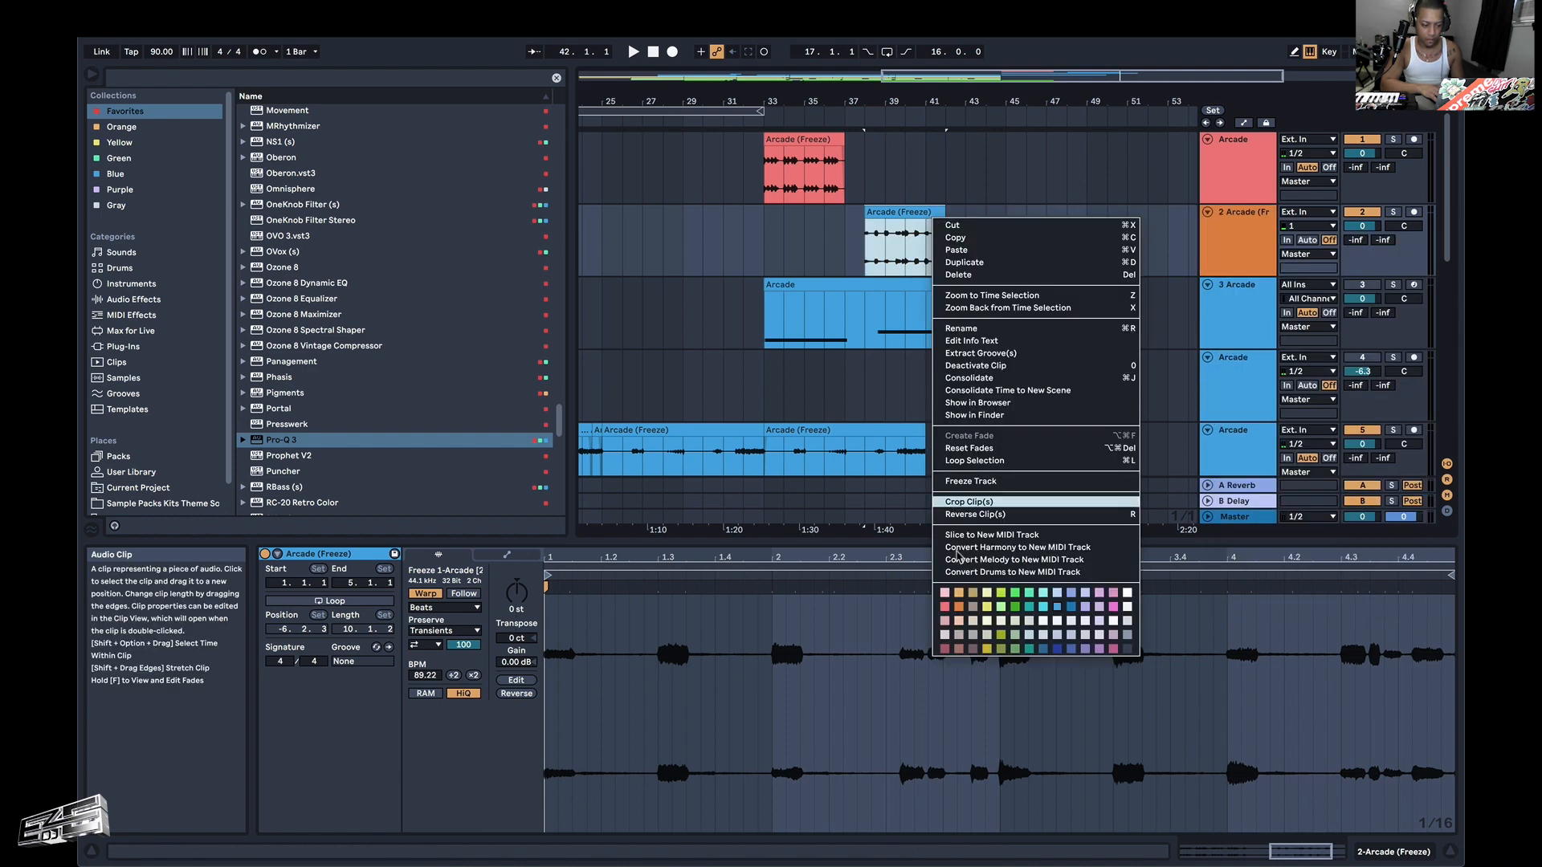
click(959, 608)
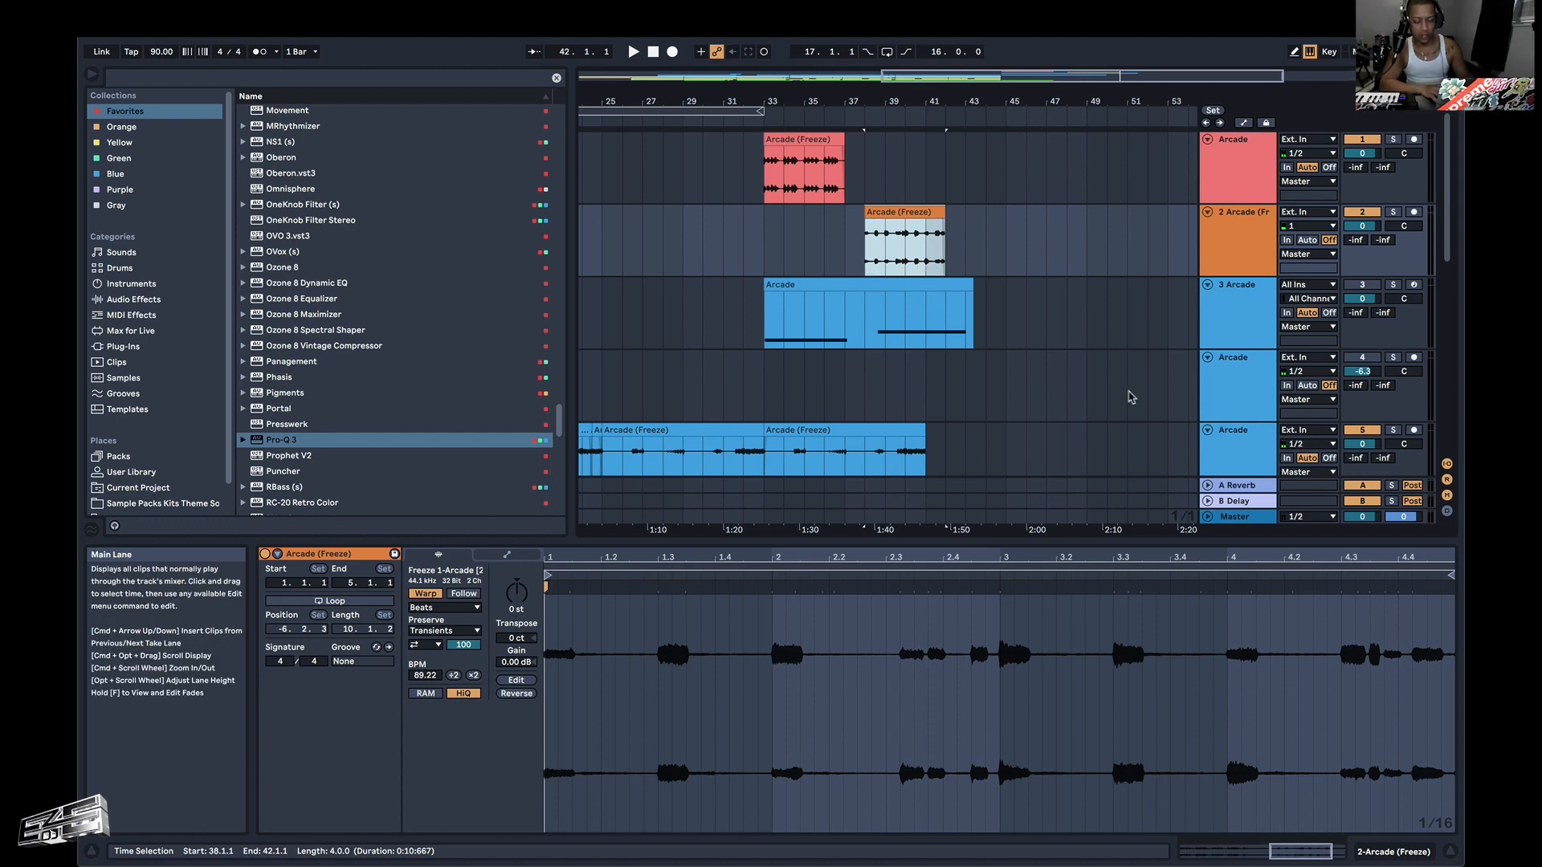
scroll(1130, 397, down, 5)
scroll(1130, 396, up, 3)
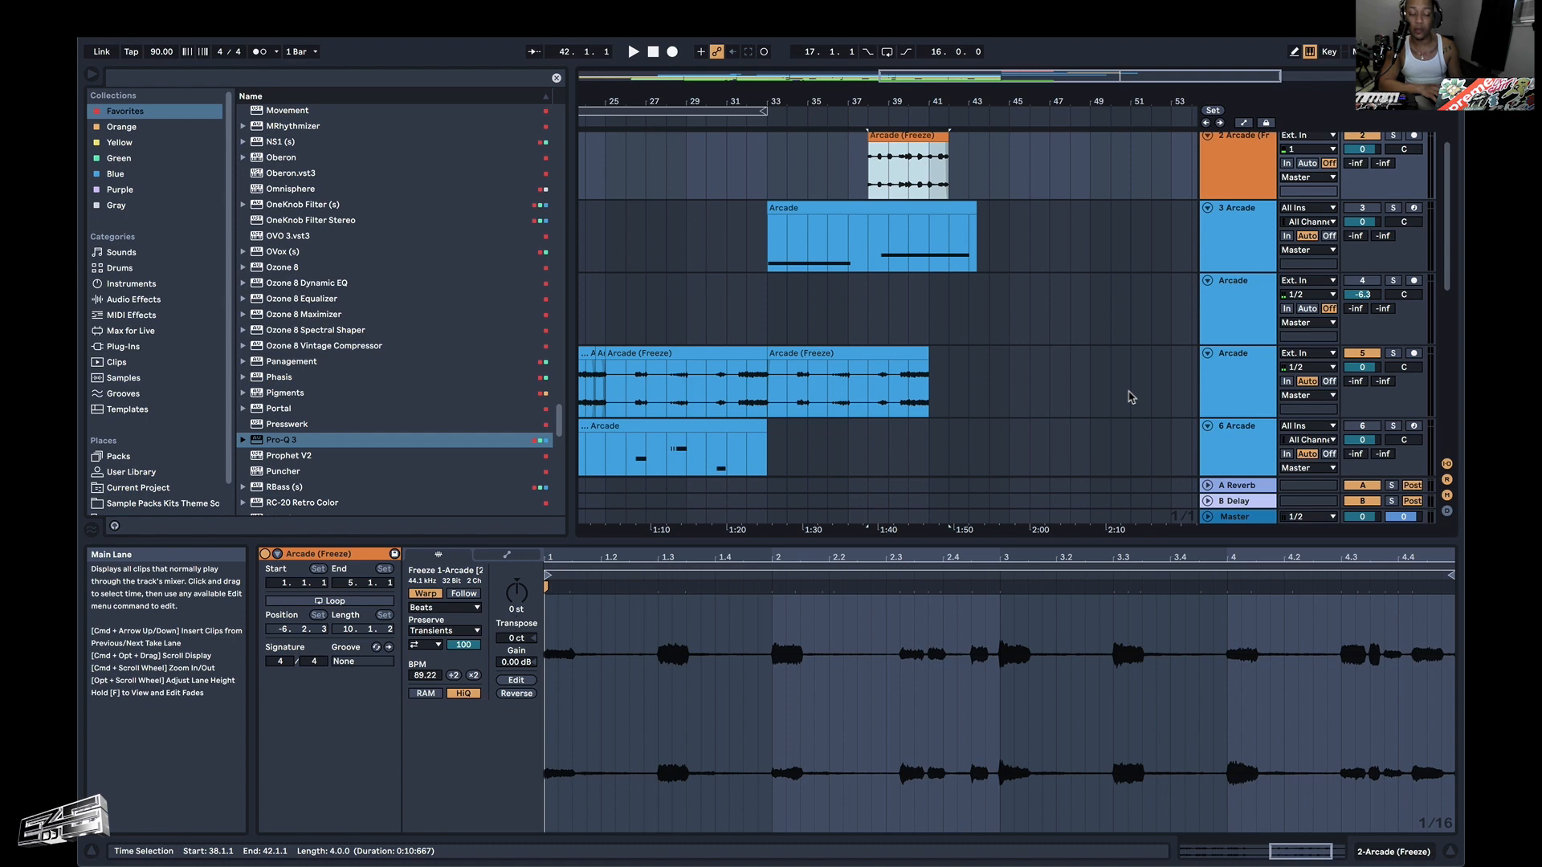
scroll(1112, 394, up, 2)
scroll(1095, 389, left, 2)
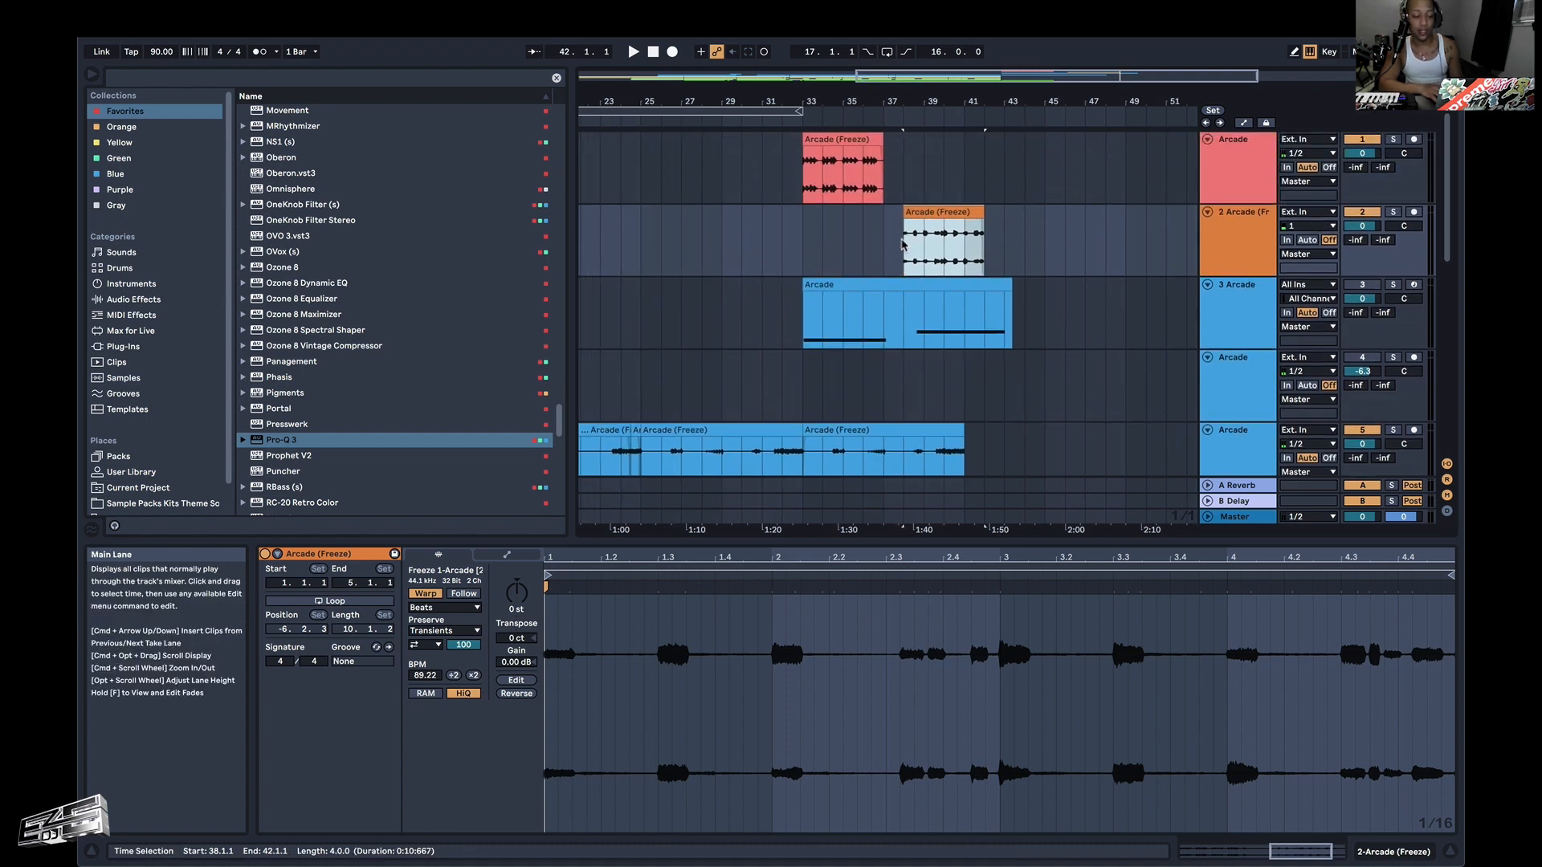
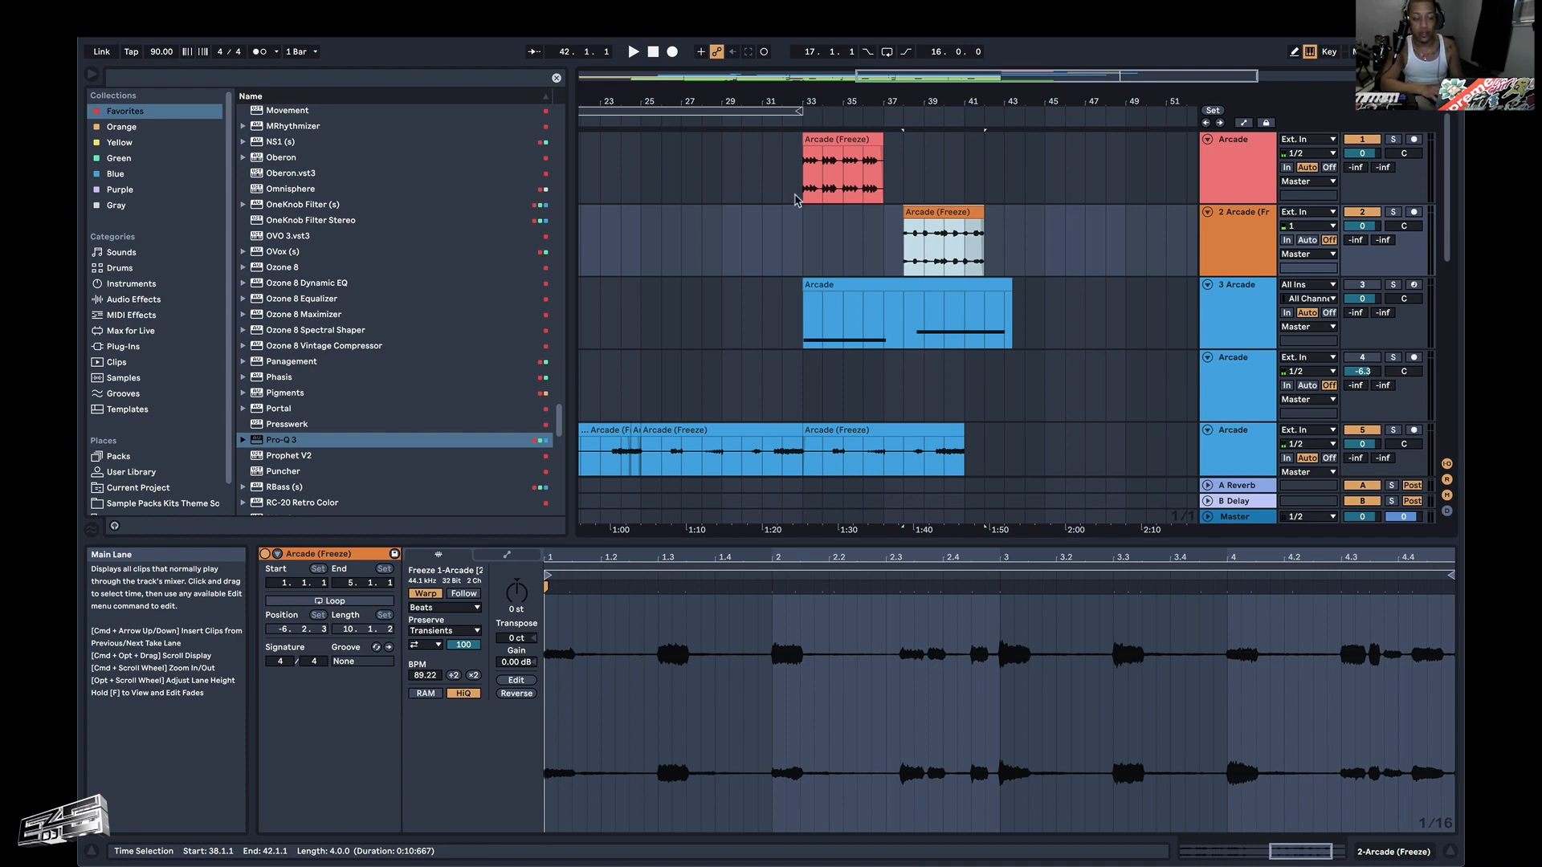
Play the arrangement from bar 33 and move the orange riff clip on track 2 to start at bar 37.
click(796, 200)
key(space)
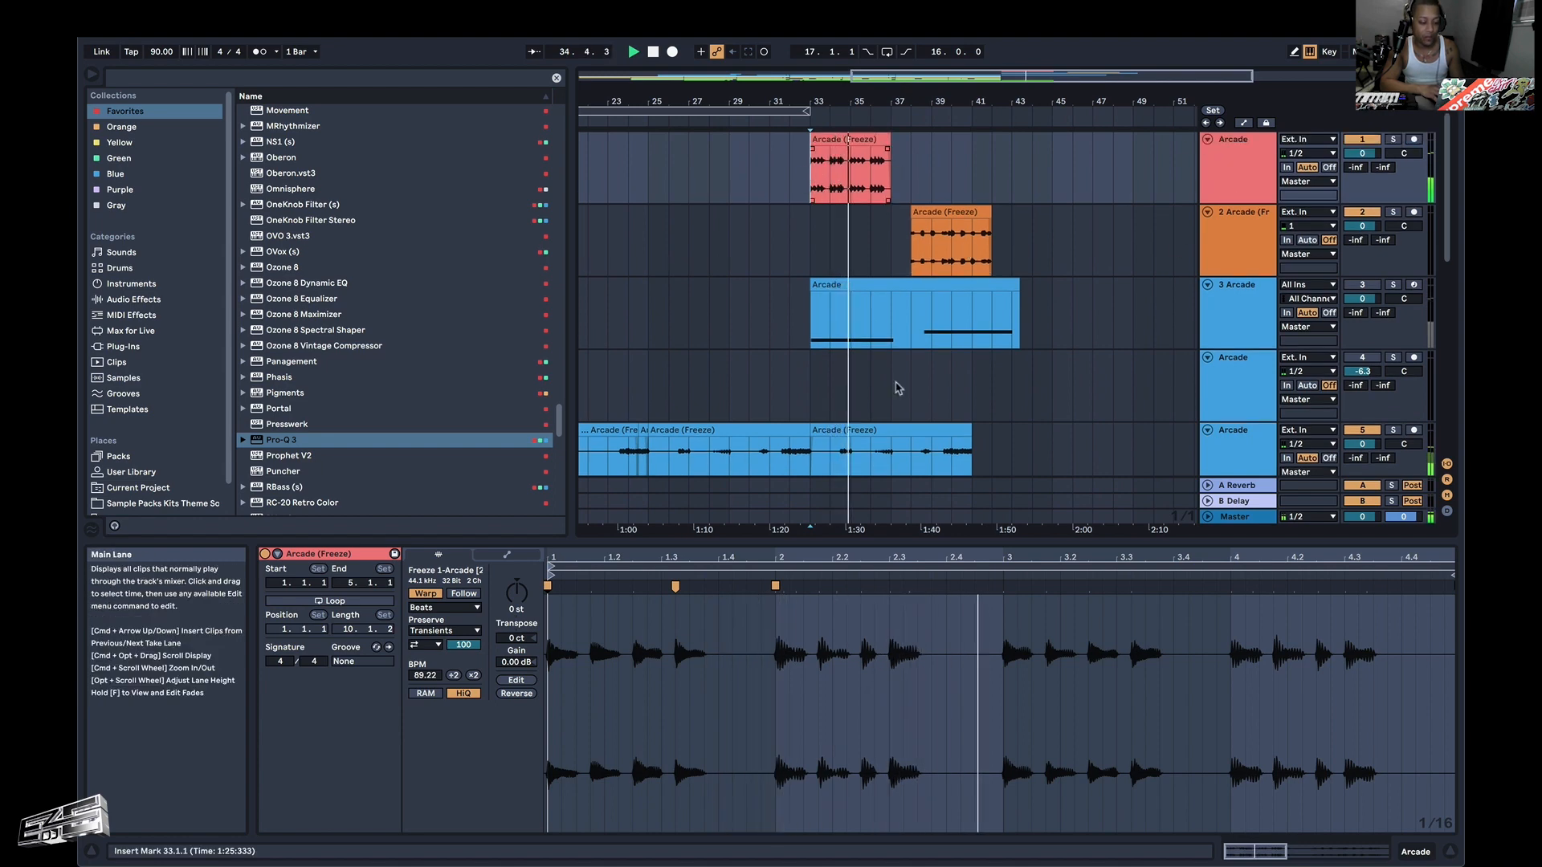
scroll(856, 441, down, 3)
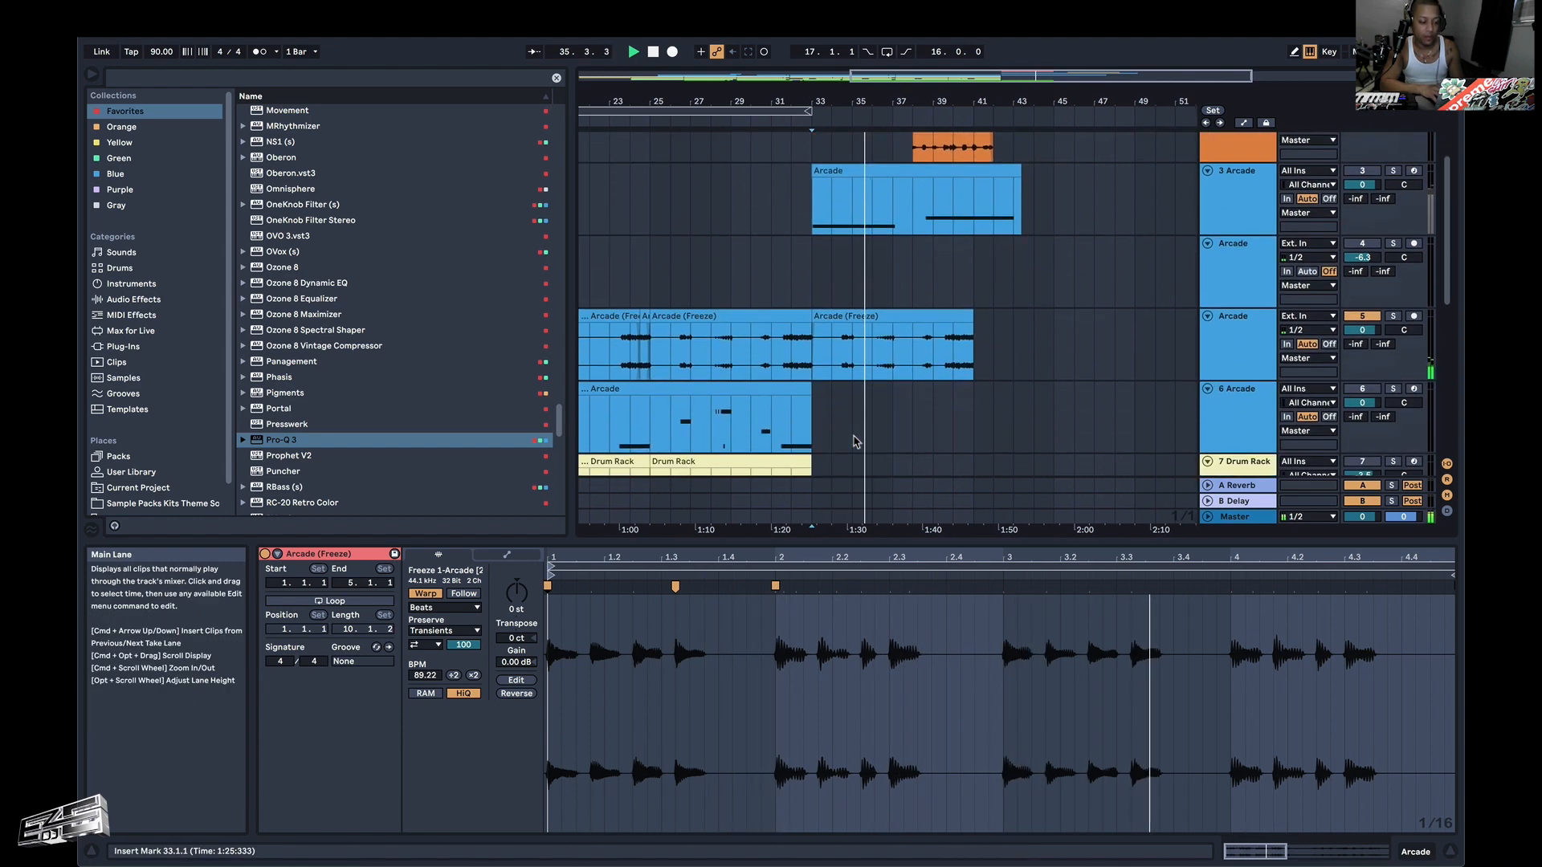
scroll(856, 441, up, 3)
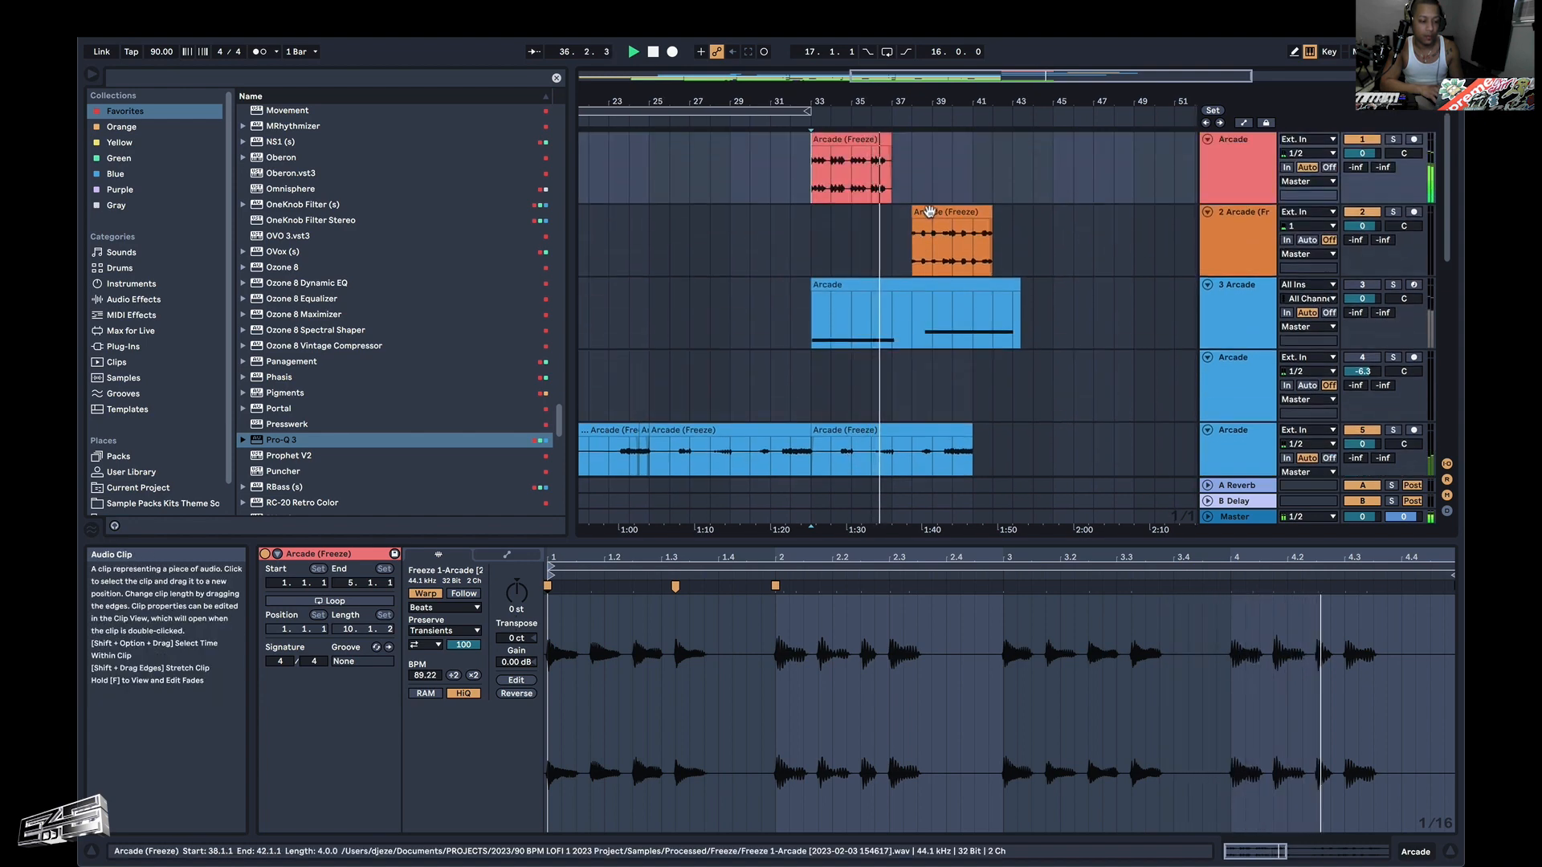
drag(930, 212, 911, 212)
Duplicate the red riff clip twice and the orange riff clip once, extending both tracks to bar 45.
click(853, 138)
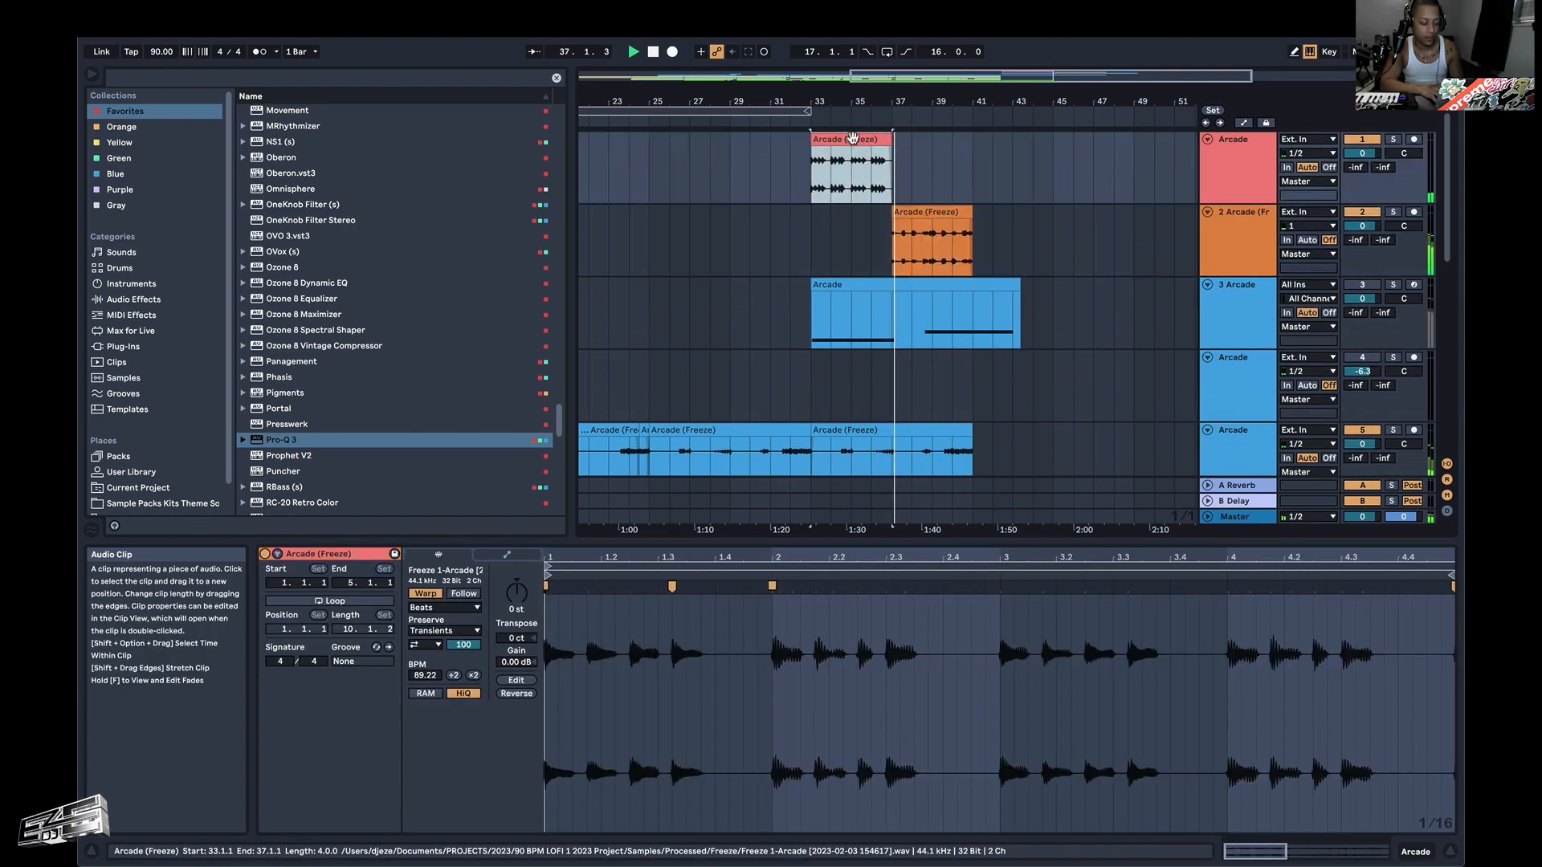
key(super+d)
key(super+d)
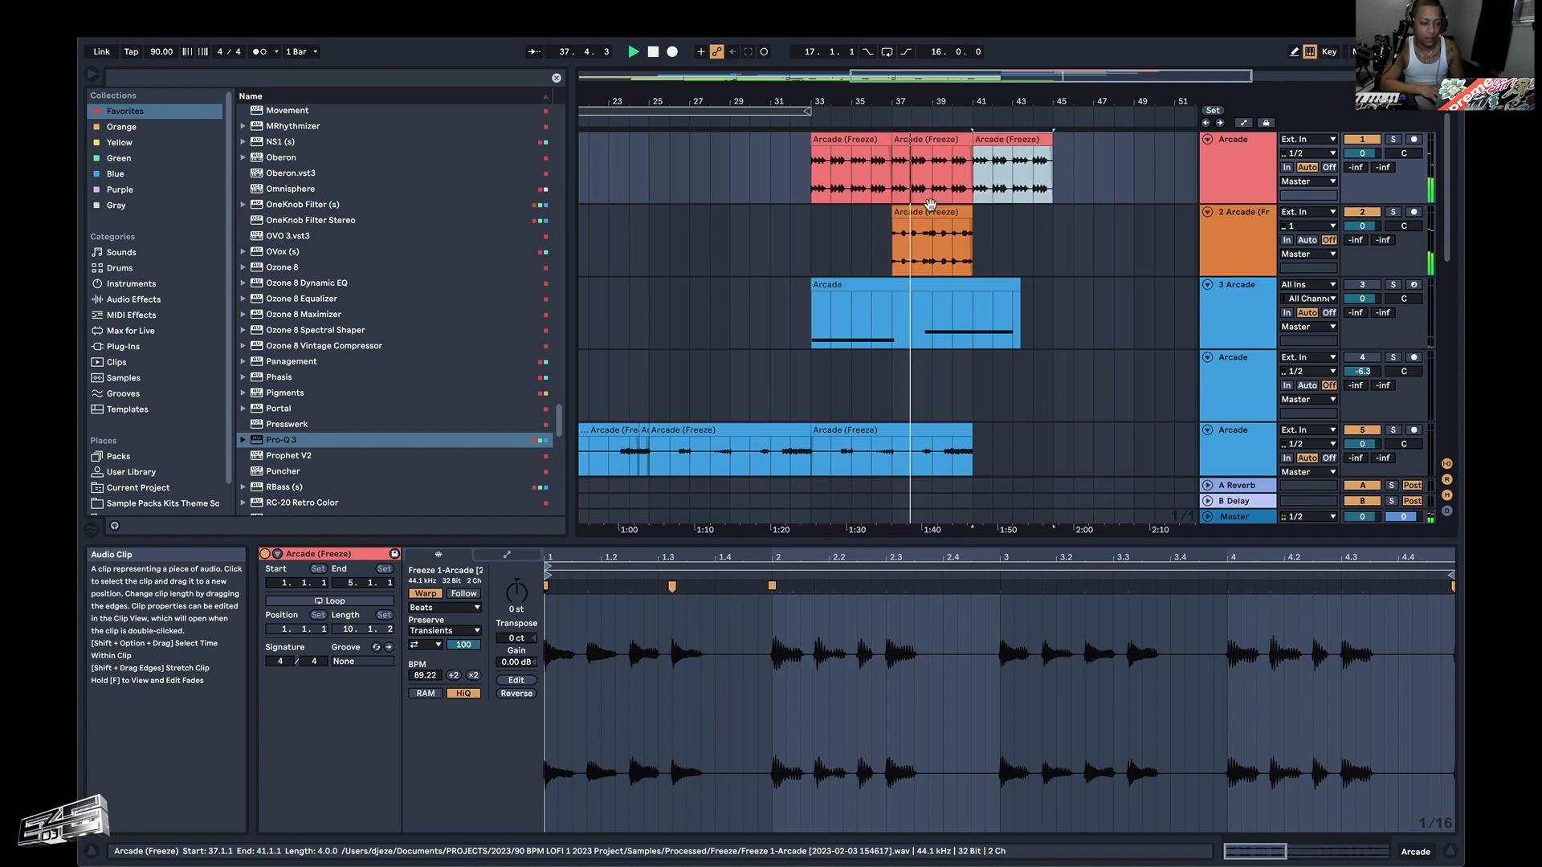
click(930, 211)
Duplicate the Cymatics drum loop clip at bar 33 on track 11 repeatedly until it reaches bar 49.
key(super+d)
scroll(932, 217, down, 5)
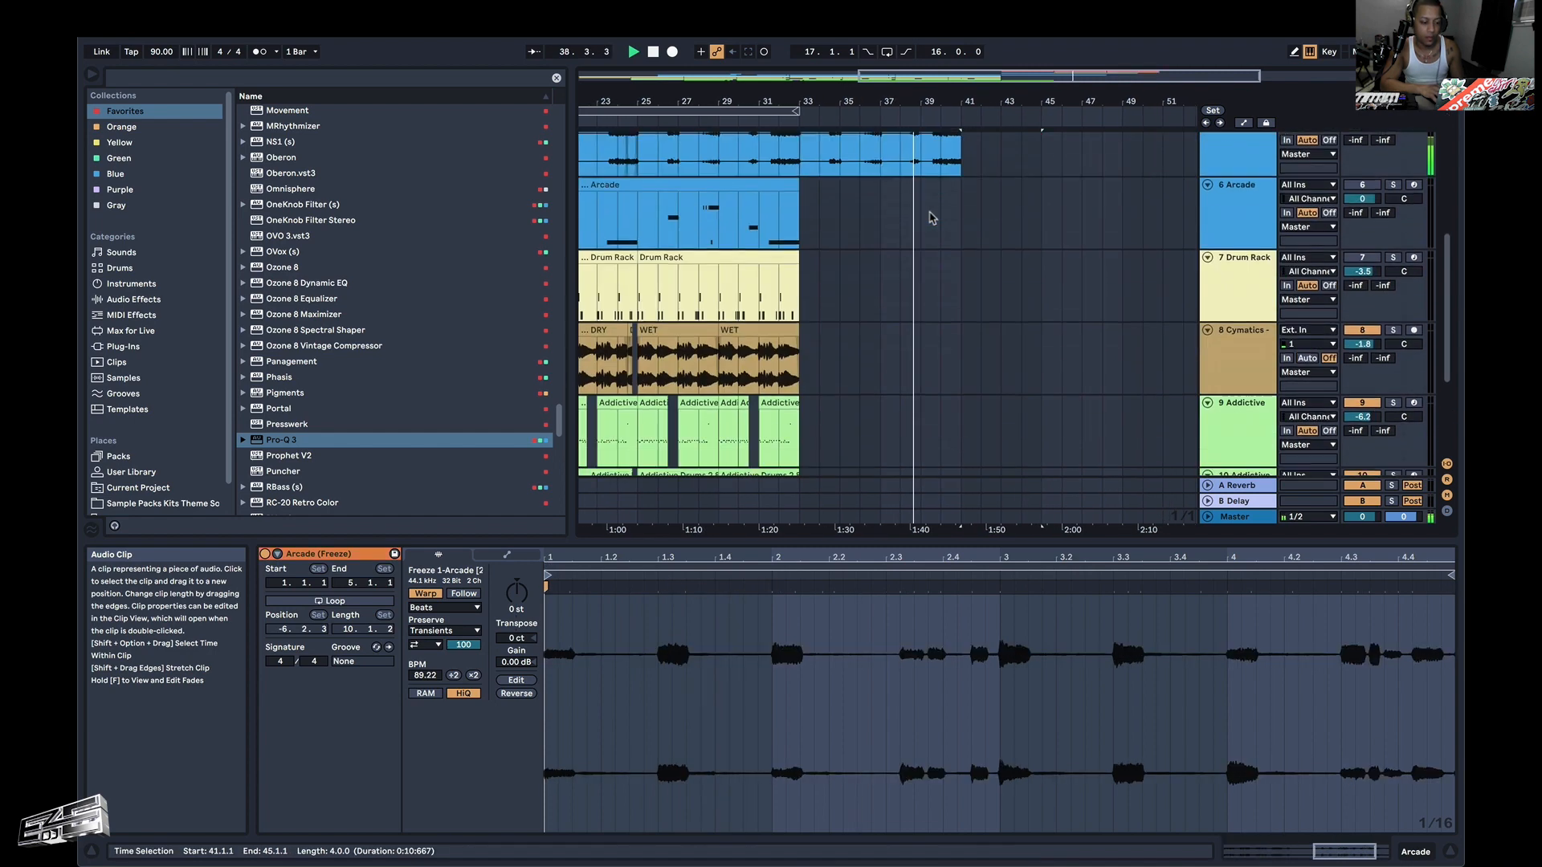
scroll(931, 218, down, 3)
click(841, 372)
key(super+d)
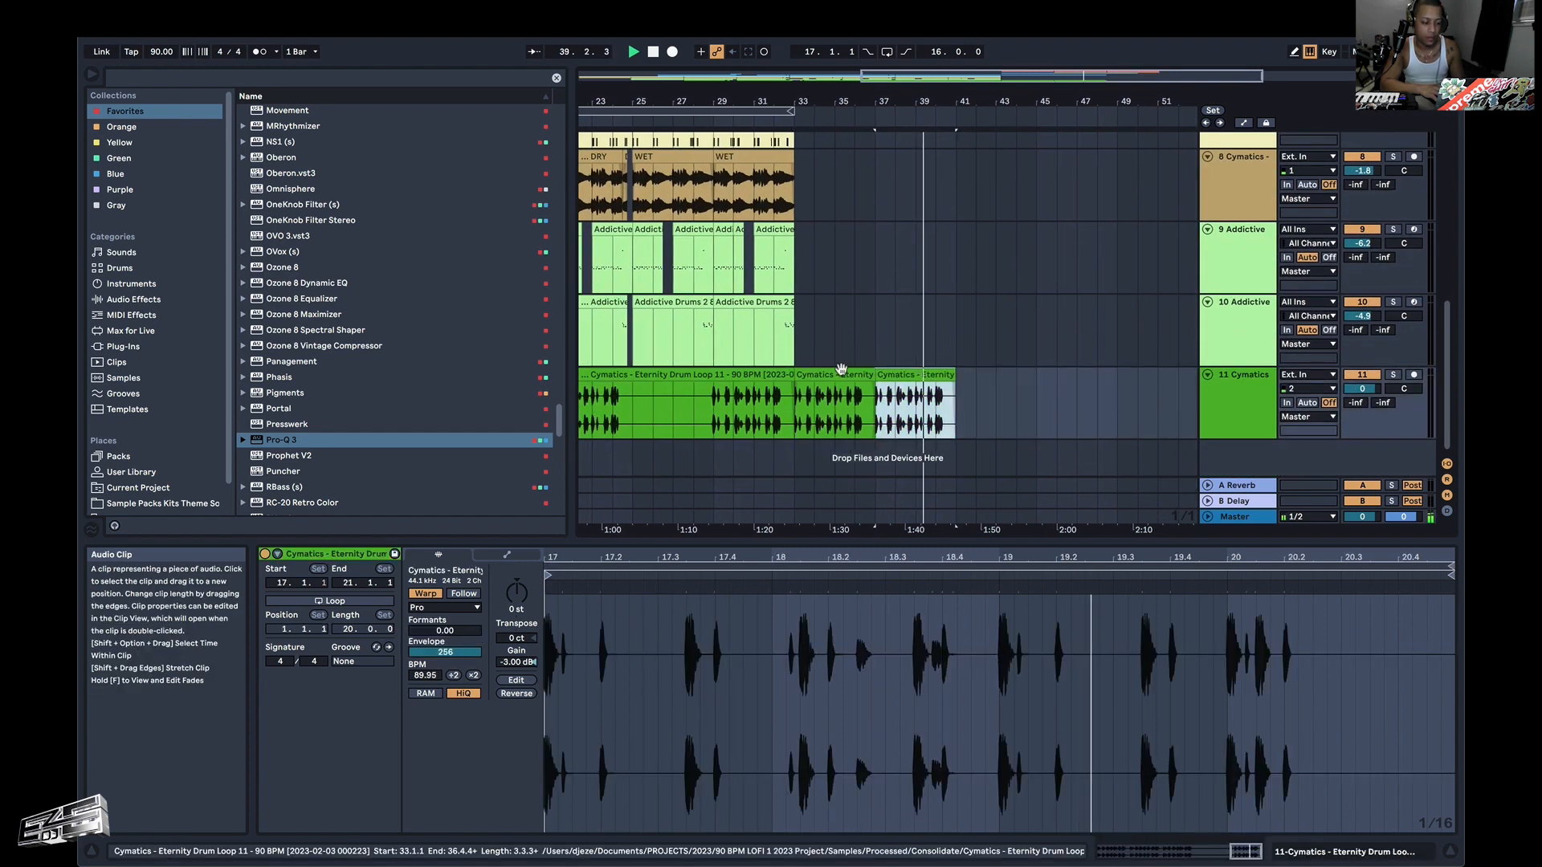
key(super+d)
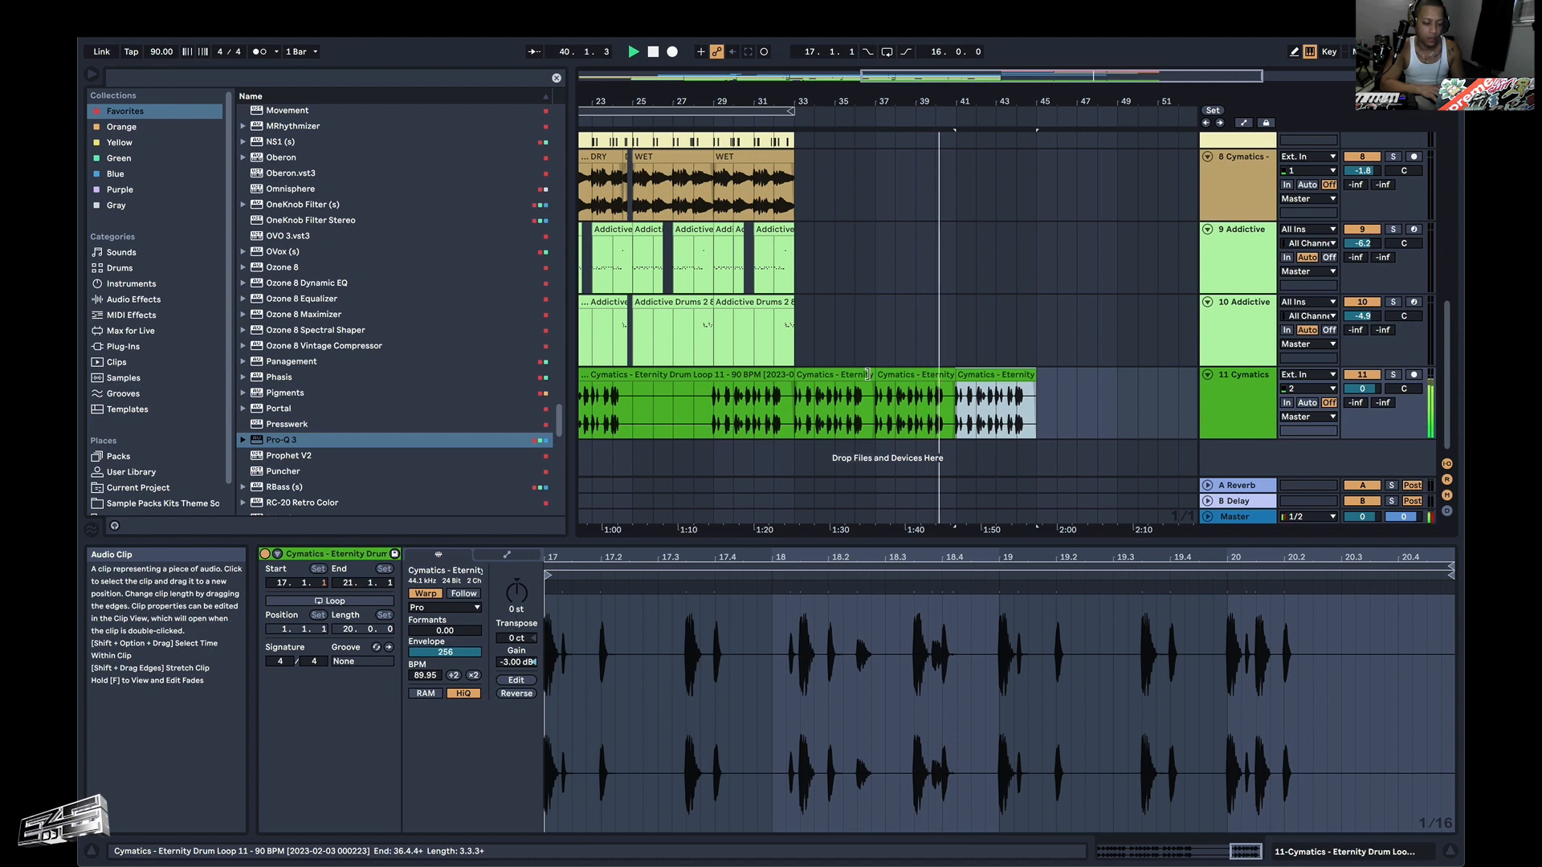
scroll(963, 292, up, 5)
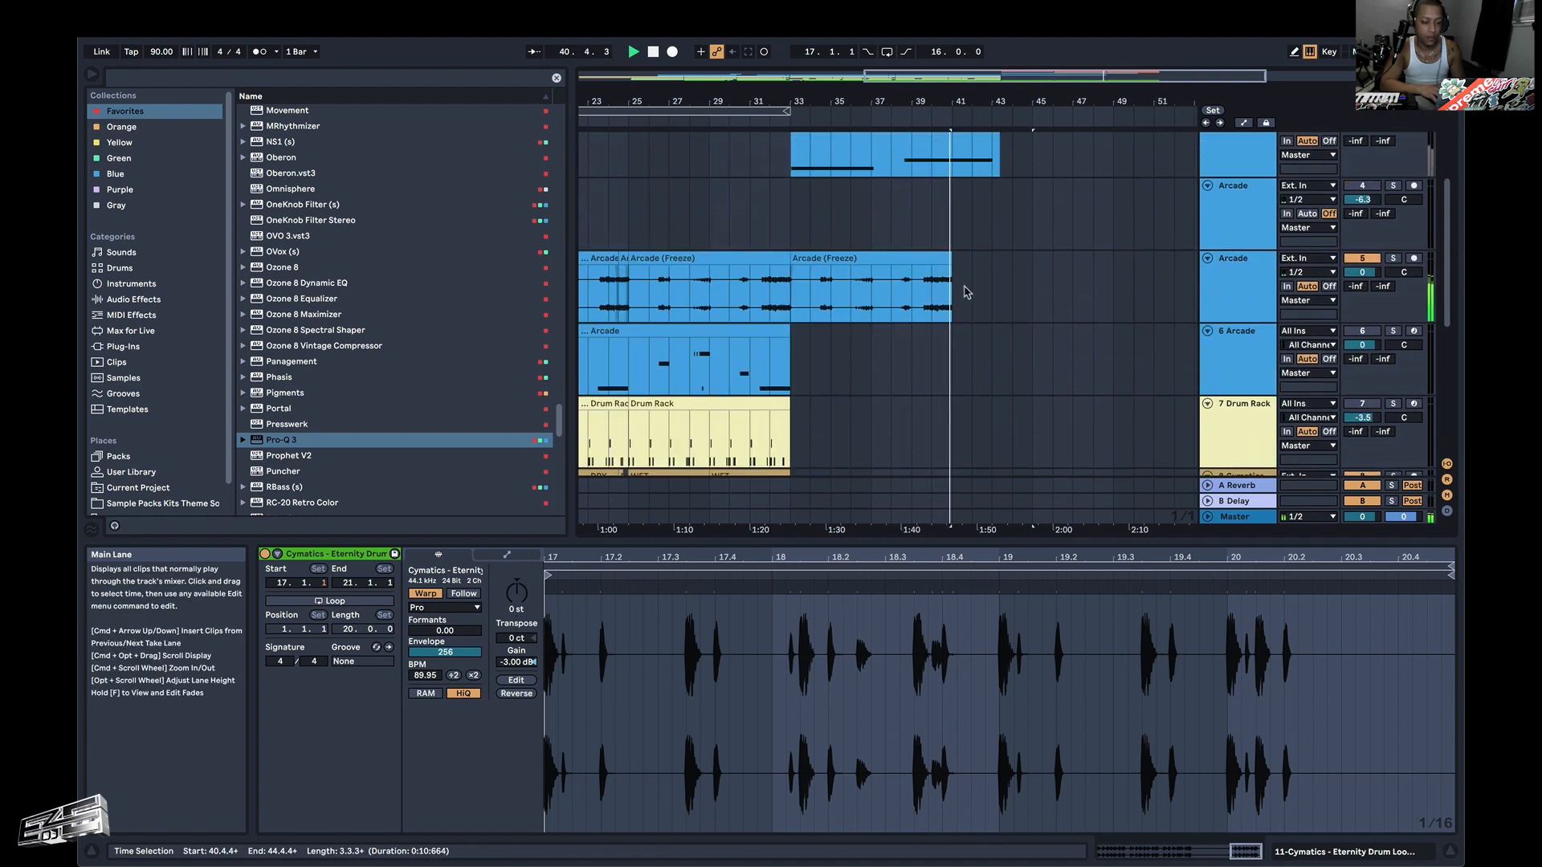
scroll(966, 293, up, 3)
scroll(947, 362, down, 8)
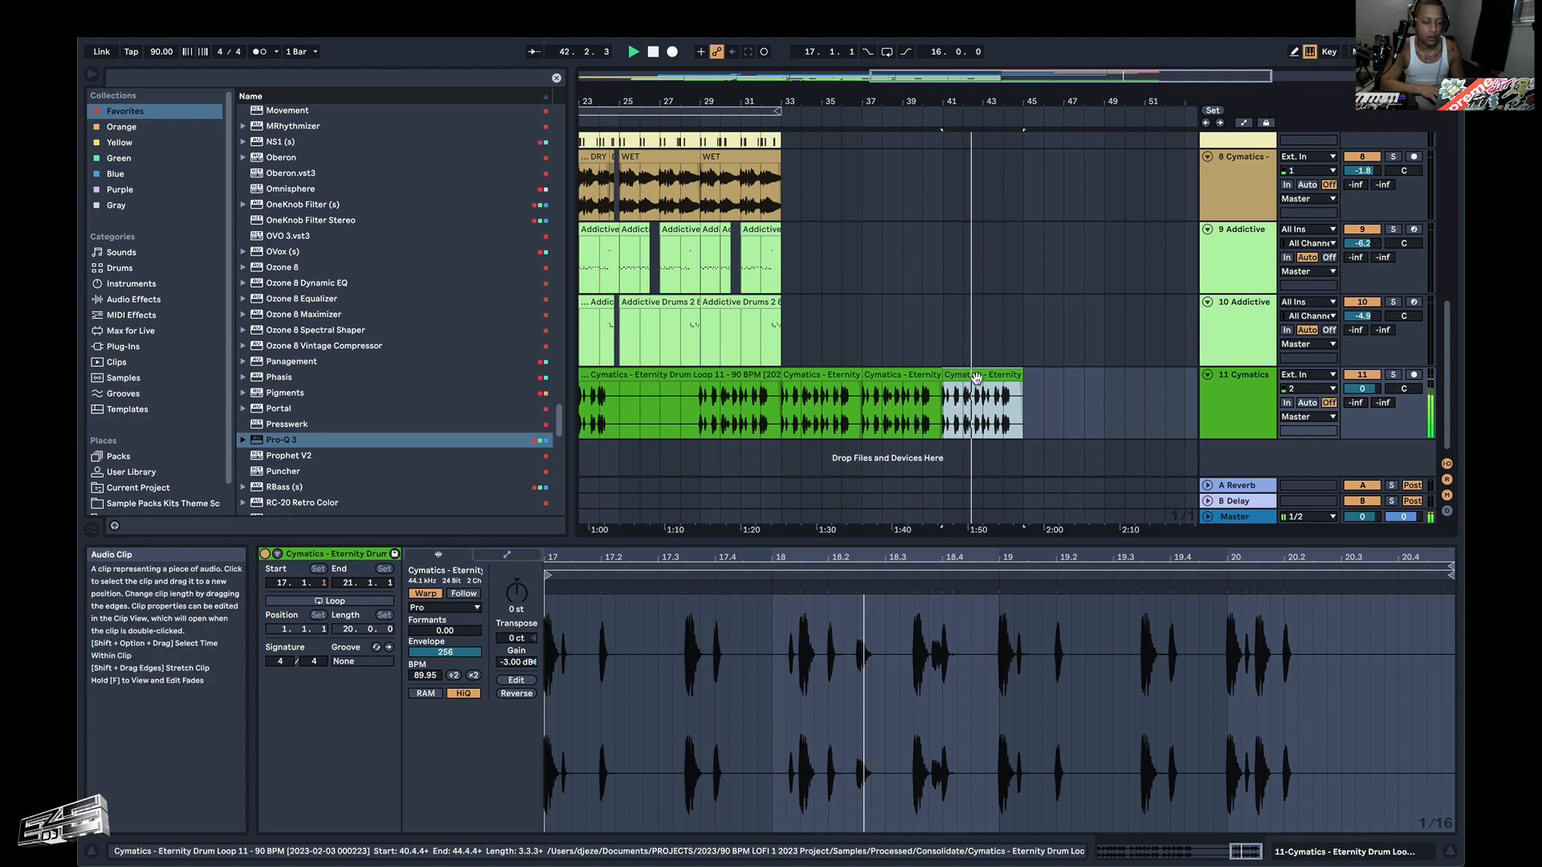
Duplicate the last orange and last red riff clips once each, extending both tracks to bar 49.
scroll(968, 306, up, 6)
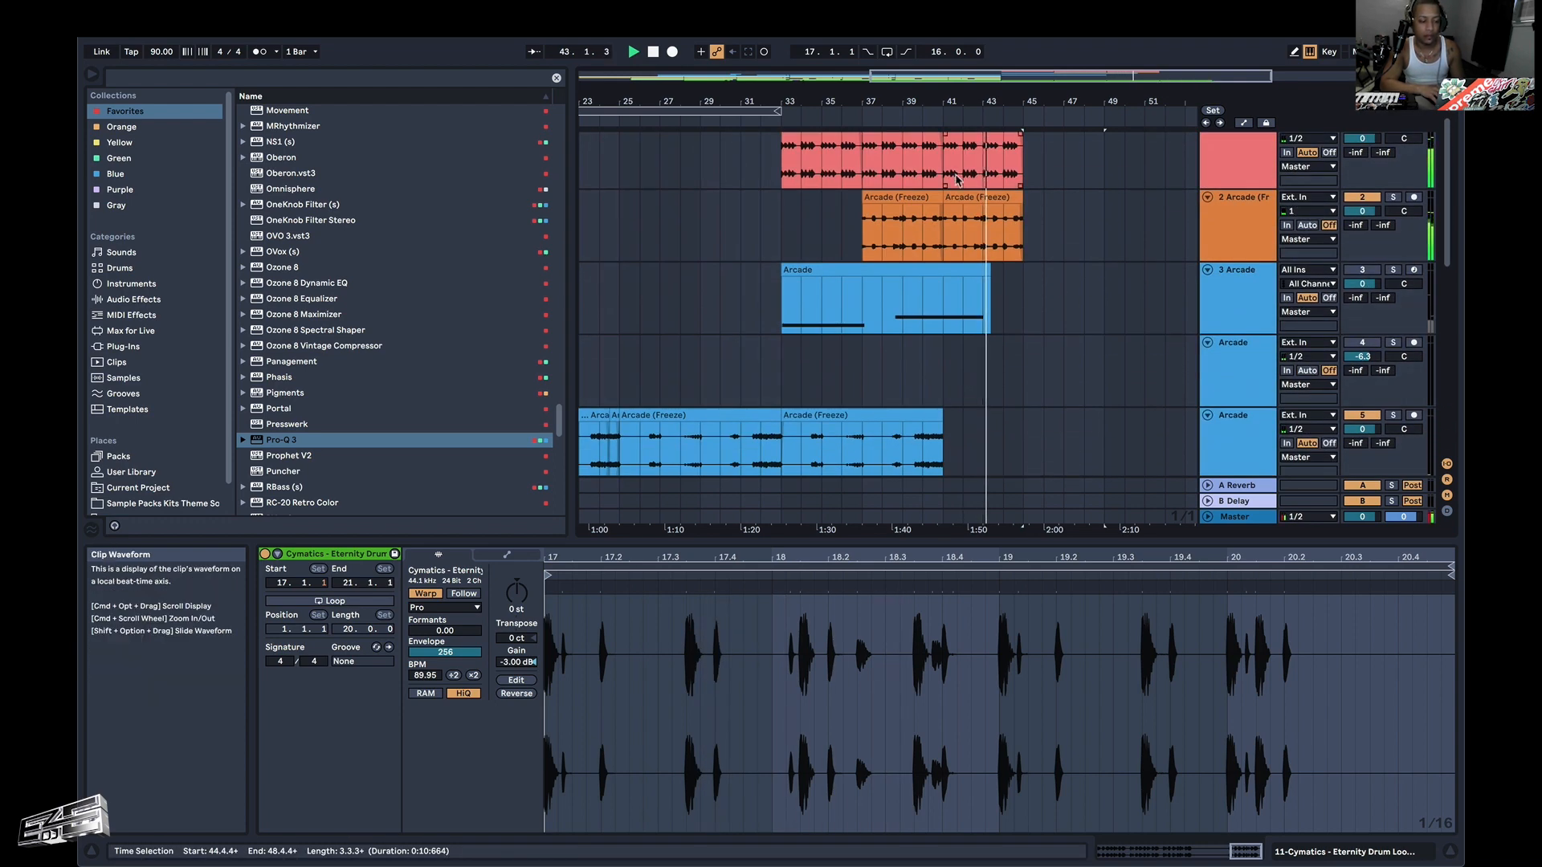
click(979, 197)
key(super+d)
scroll(964, 190, up, 1)
click(972, 139)
key(super+d)
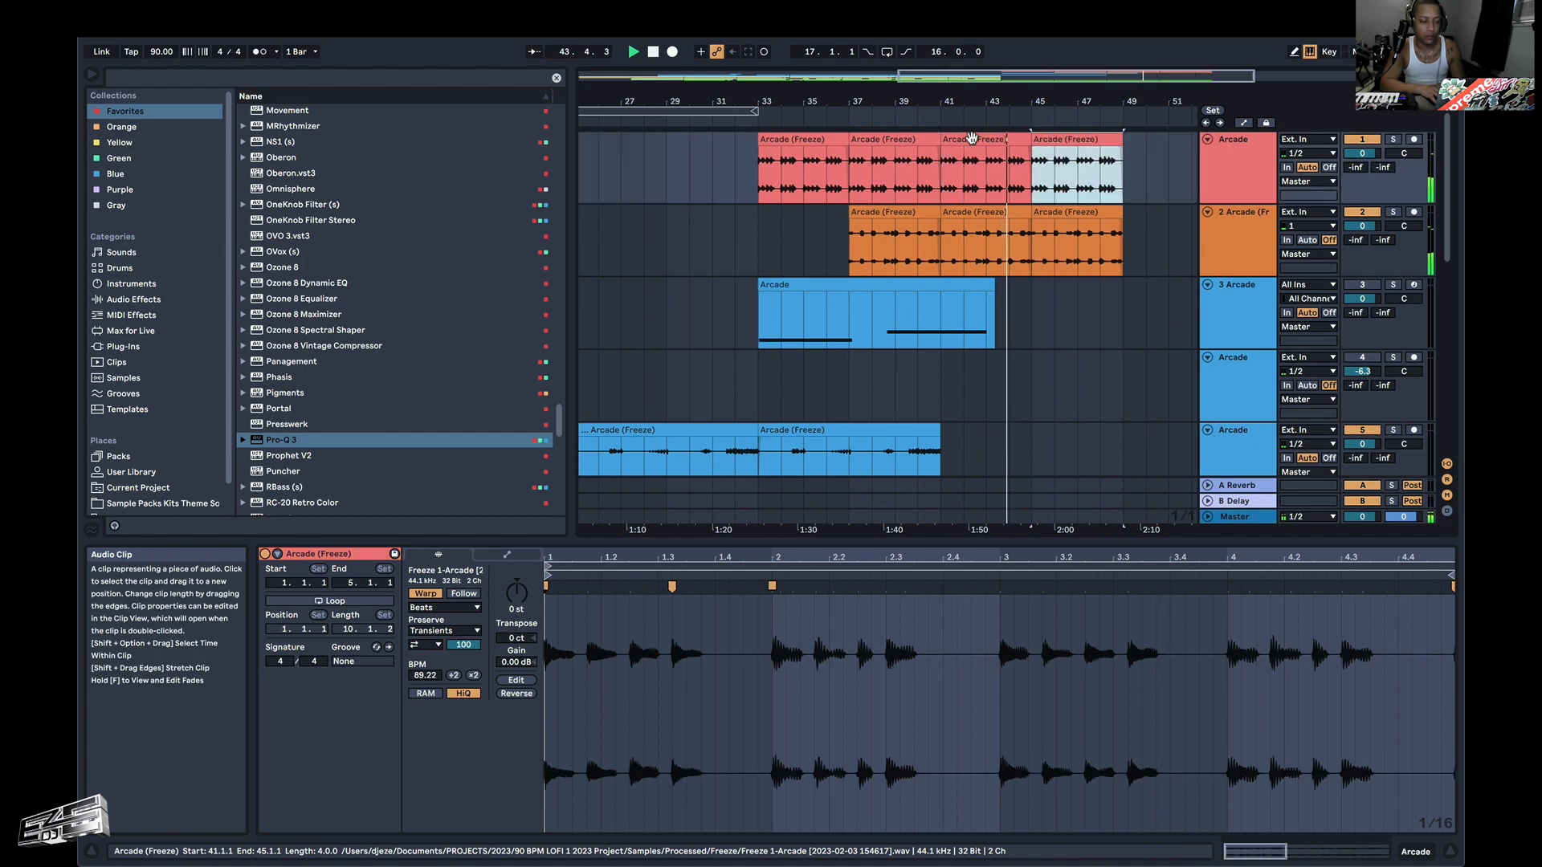
Copy bars 5 to 17 of the Cymatics clips on track 8 and paste them at bar 49.
scroll(803, 305, down, 8)
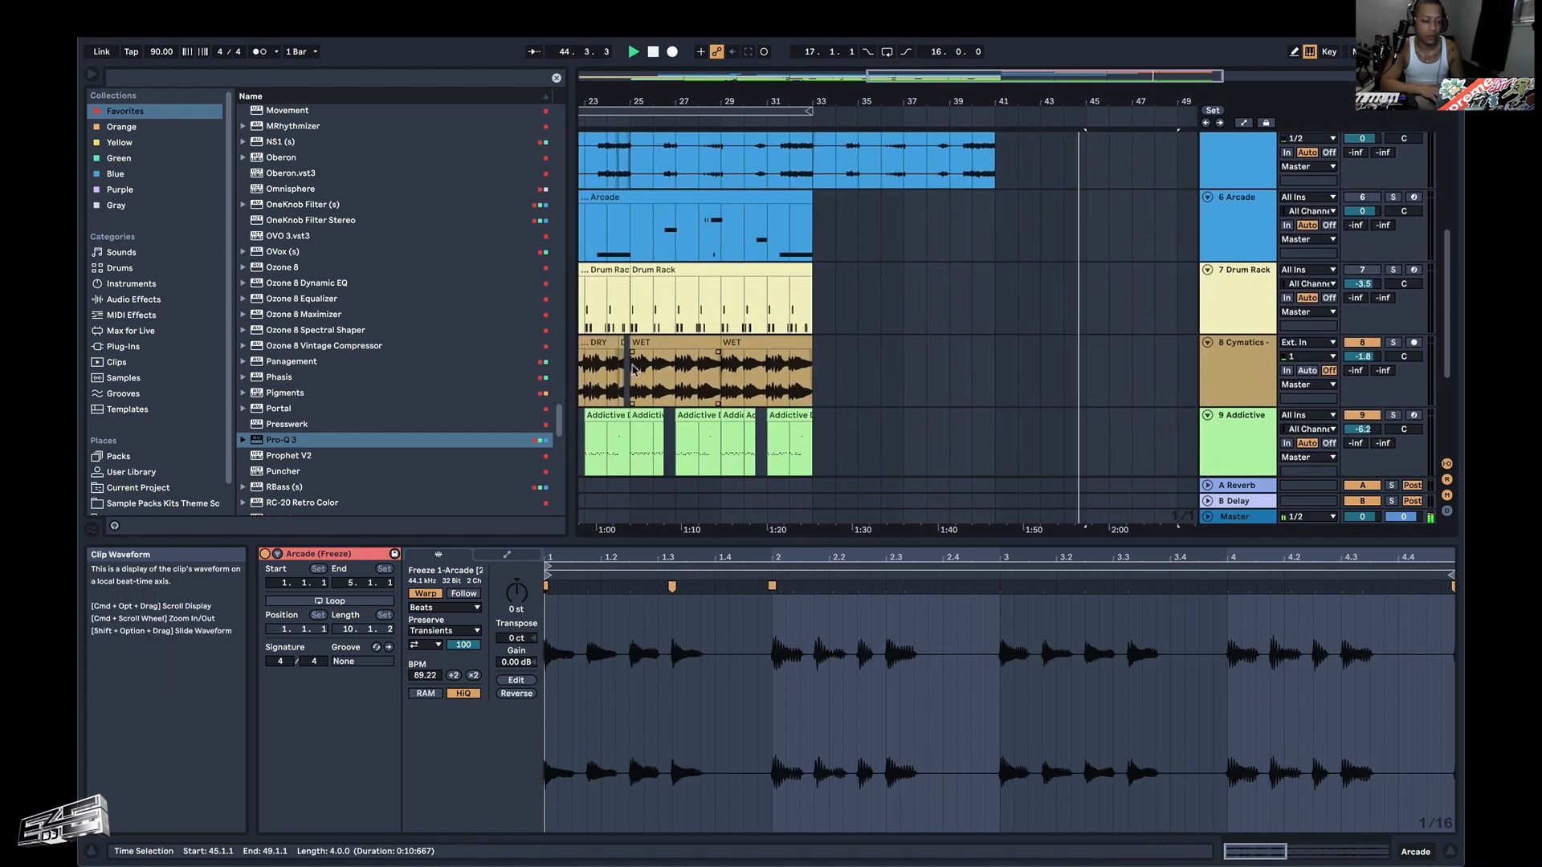
scroll(634, 371, left, 4)
scroll(698, 370, down, 5)
scroll(676, 374, down, 3)
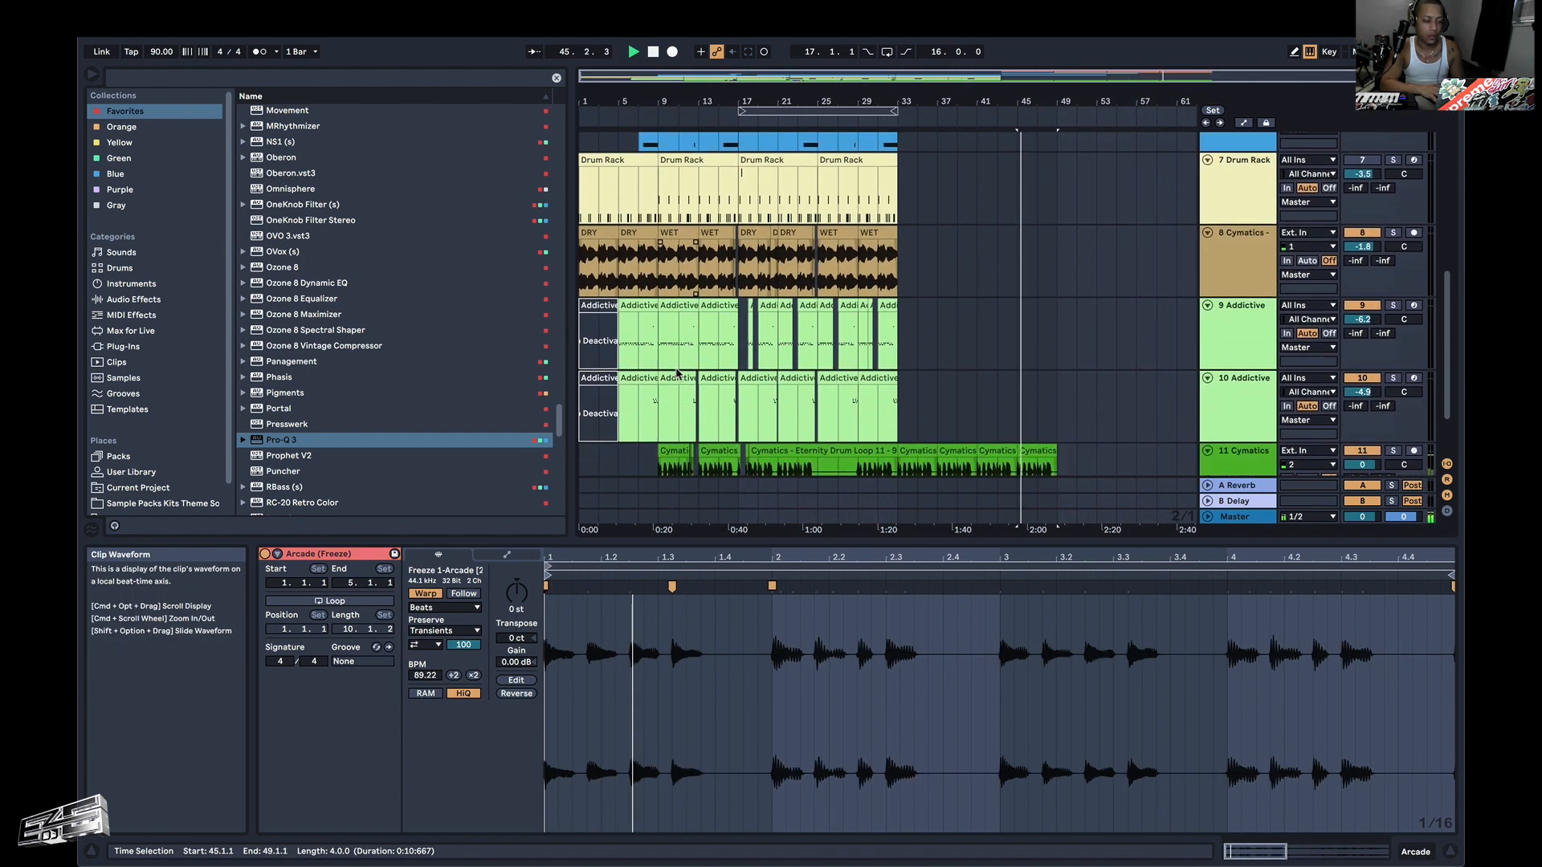
drag(618, 265, 739, 261)
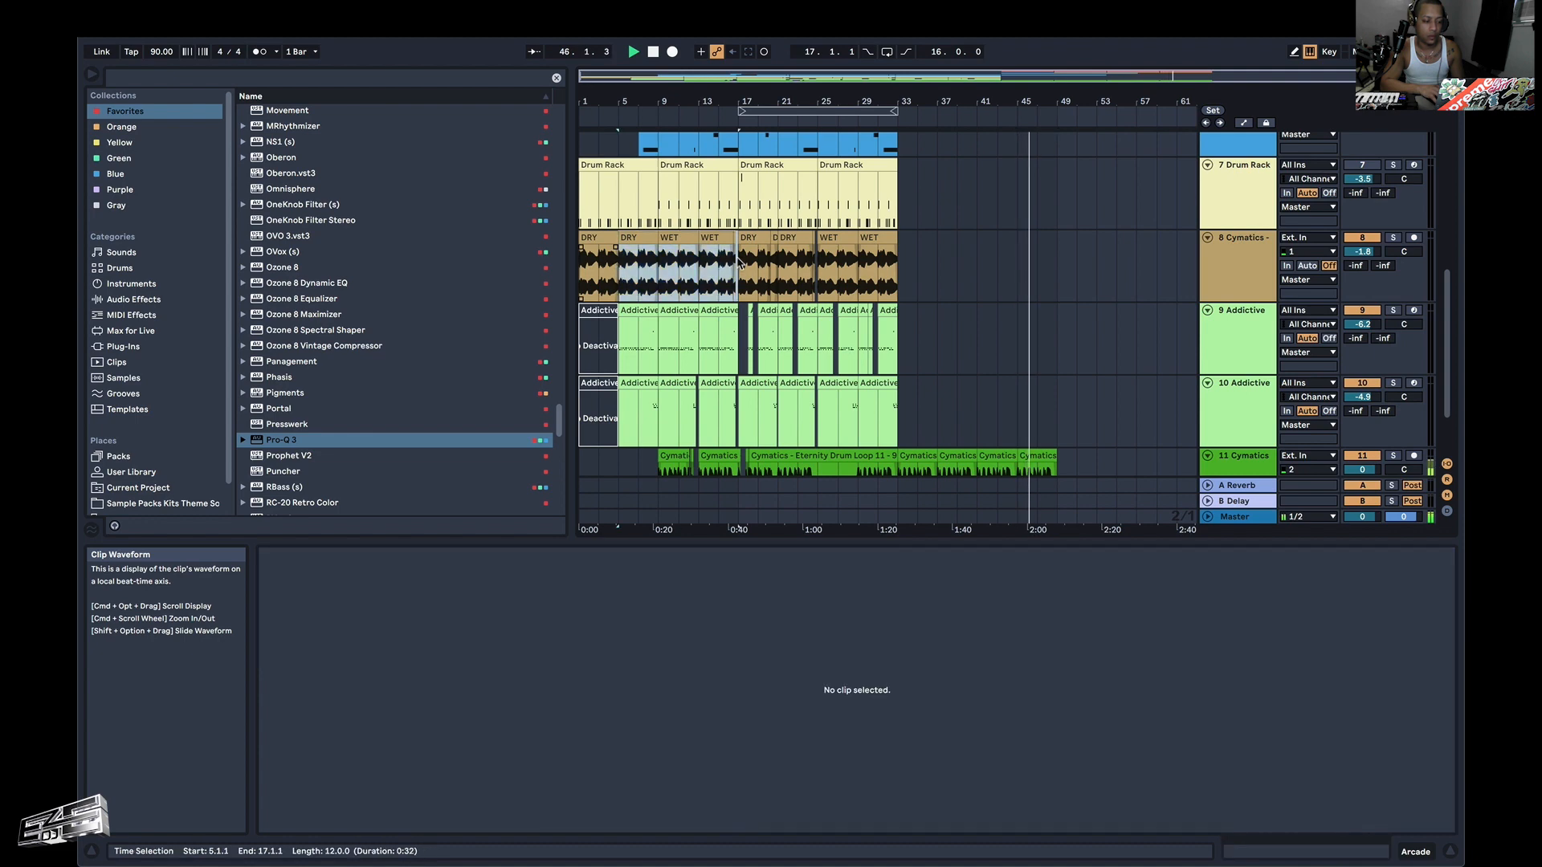
key(super+c)
click(1059, 269)
key(super+v)
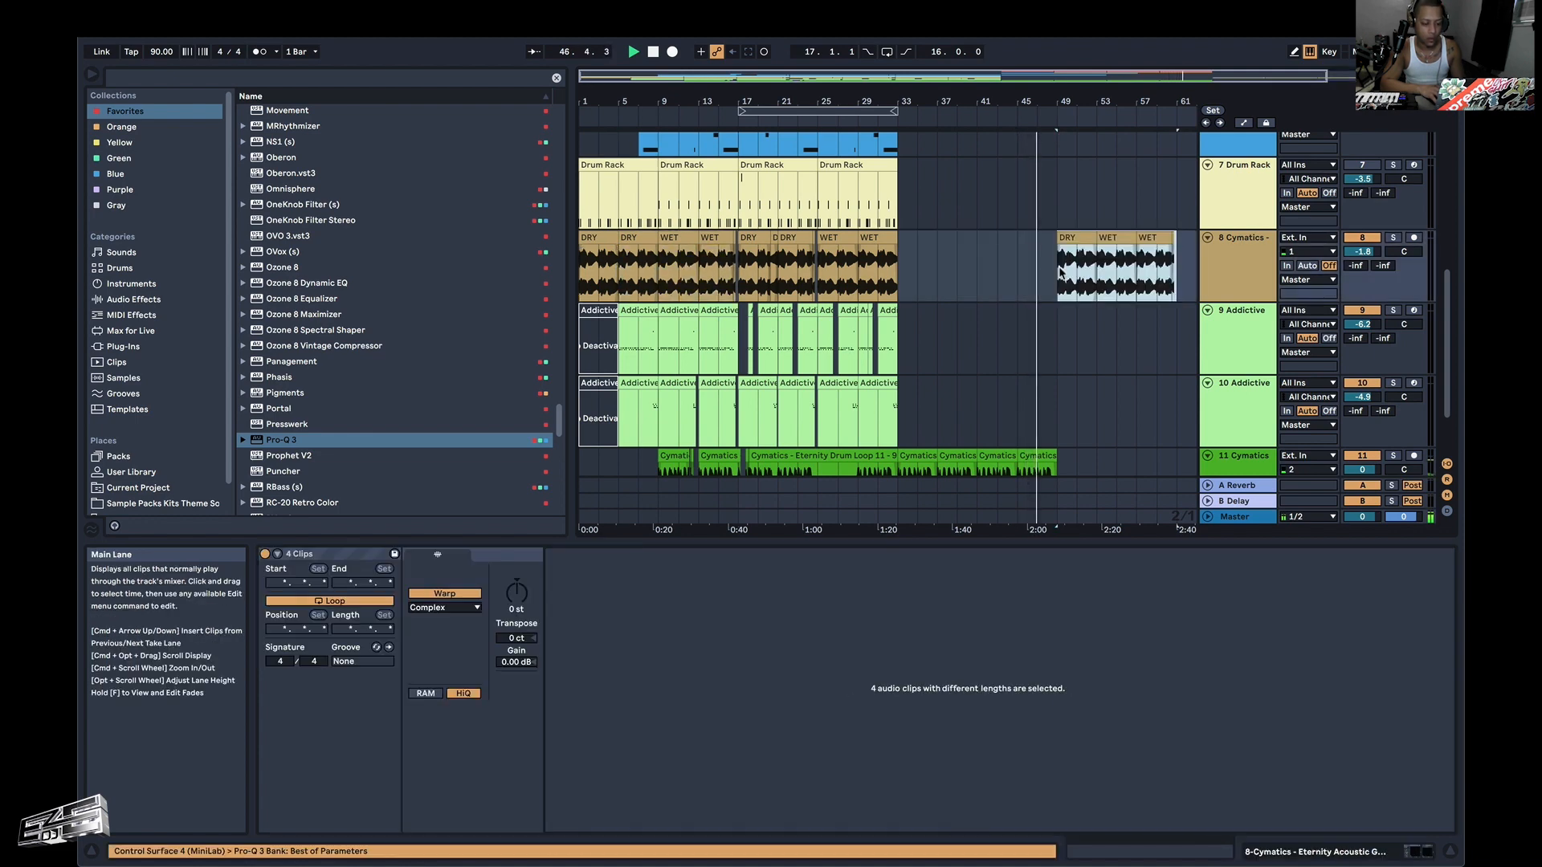
Stop playback and duplicate the red and orange riff clips from bars 37–49 so they fill bars 49–61.
scroll(1059, 271, down, 2)
scroll(1076, 273, up, 3)
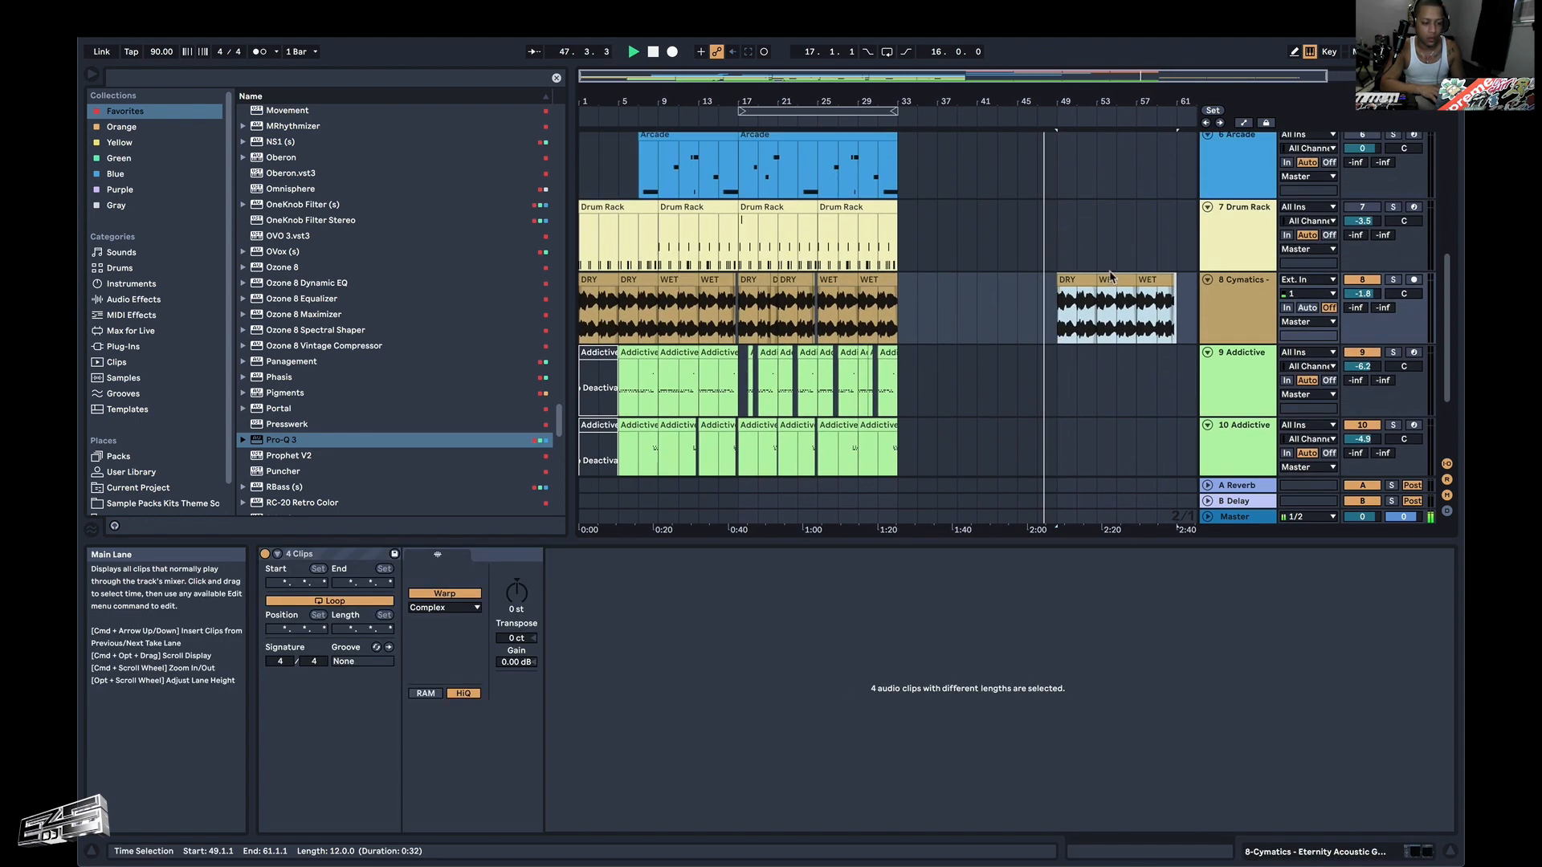
scroll(1110, 276, up, 5)
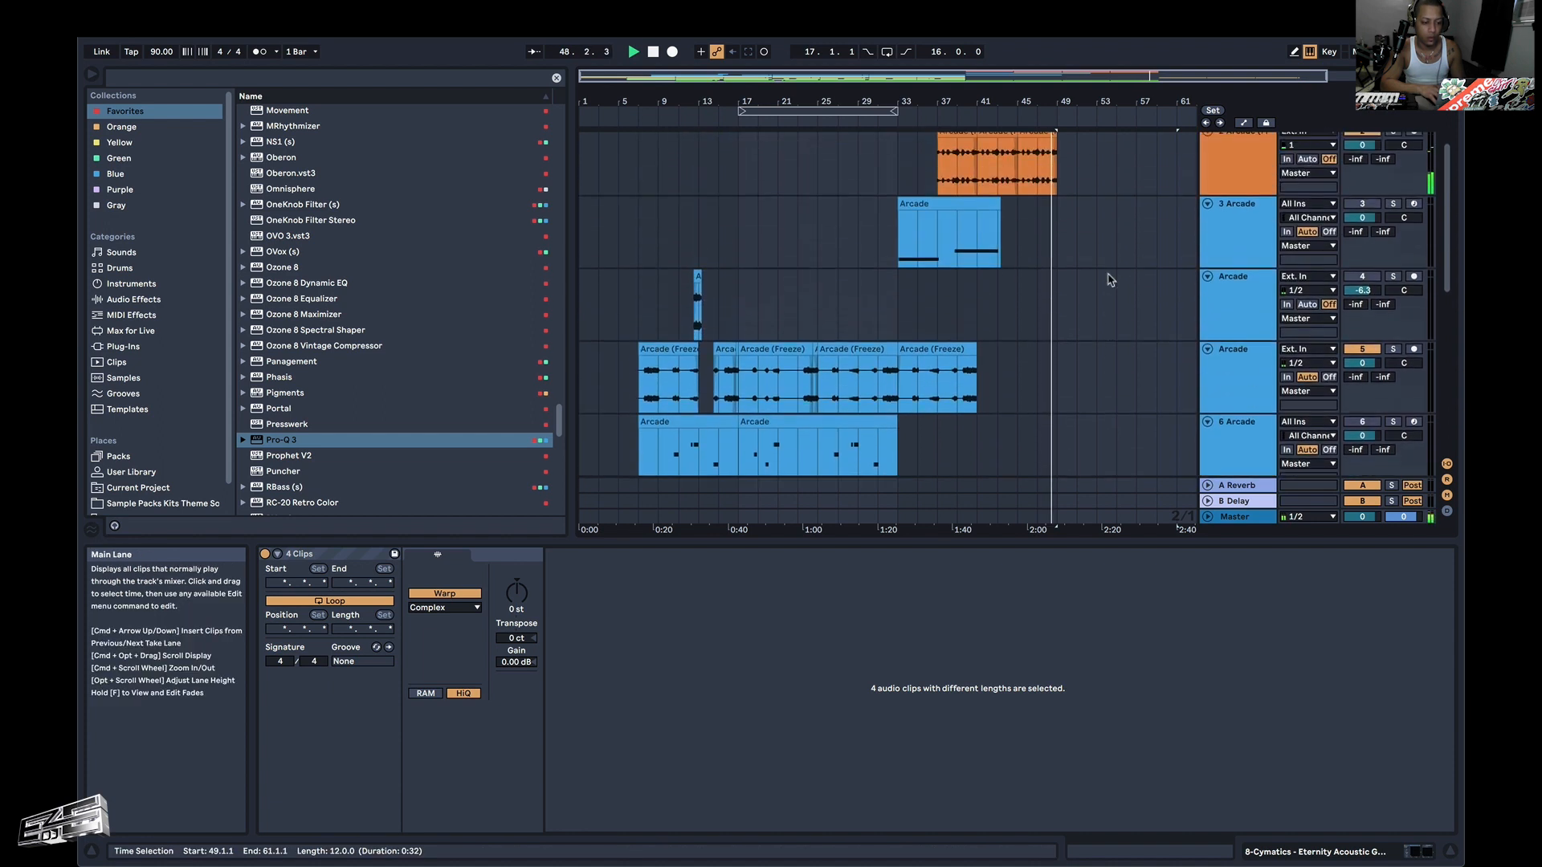
scroll(1110, 279, up, 1)
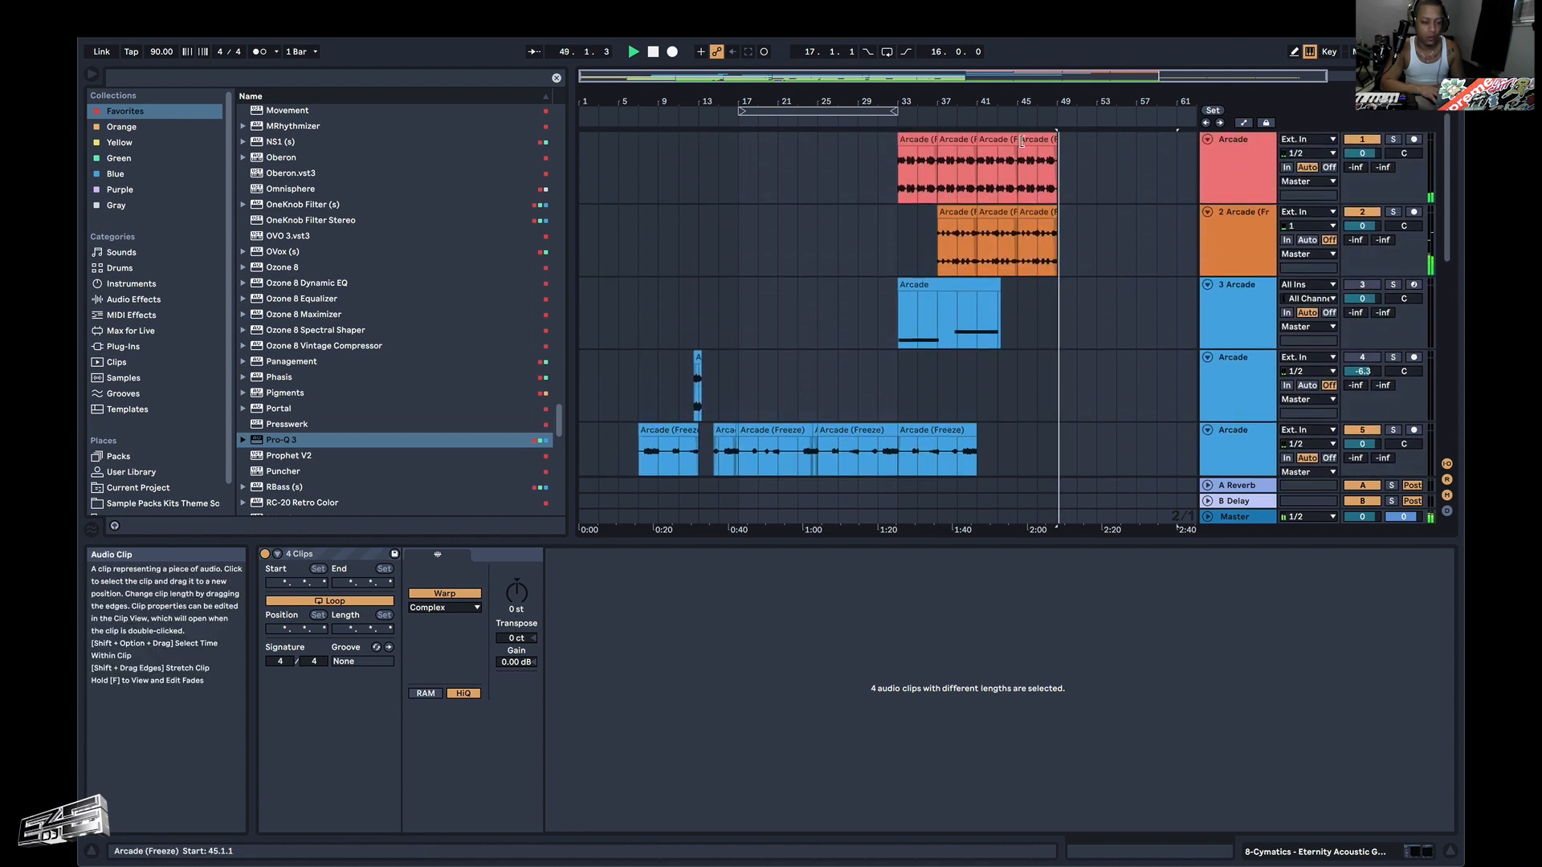
key(space)
drag(940, 234, 1037, 186)
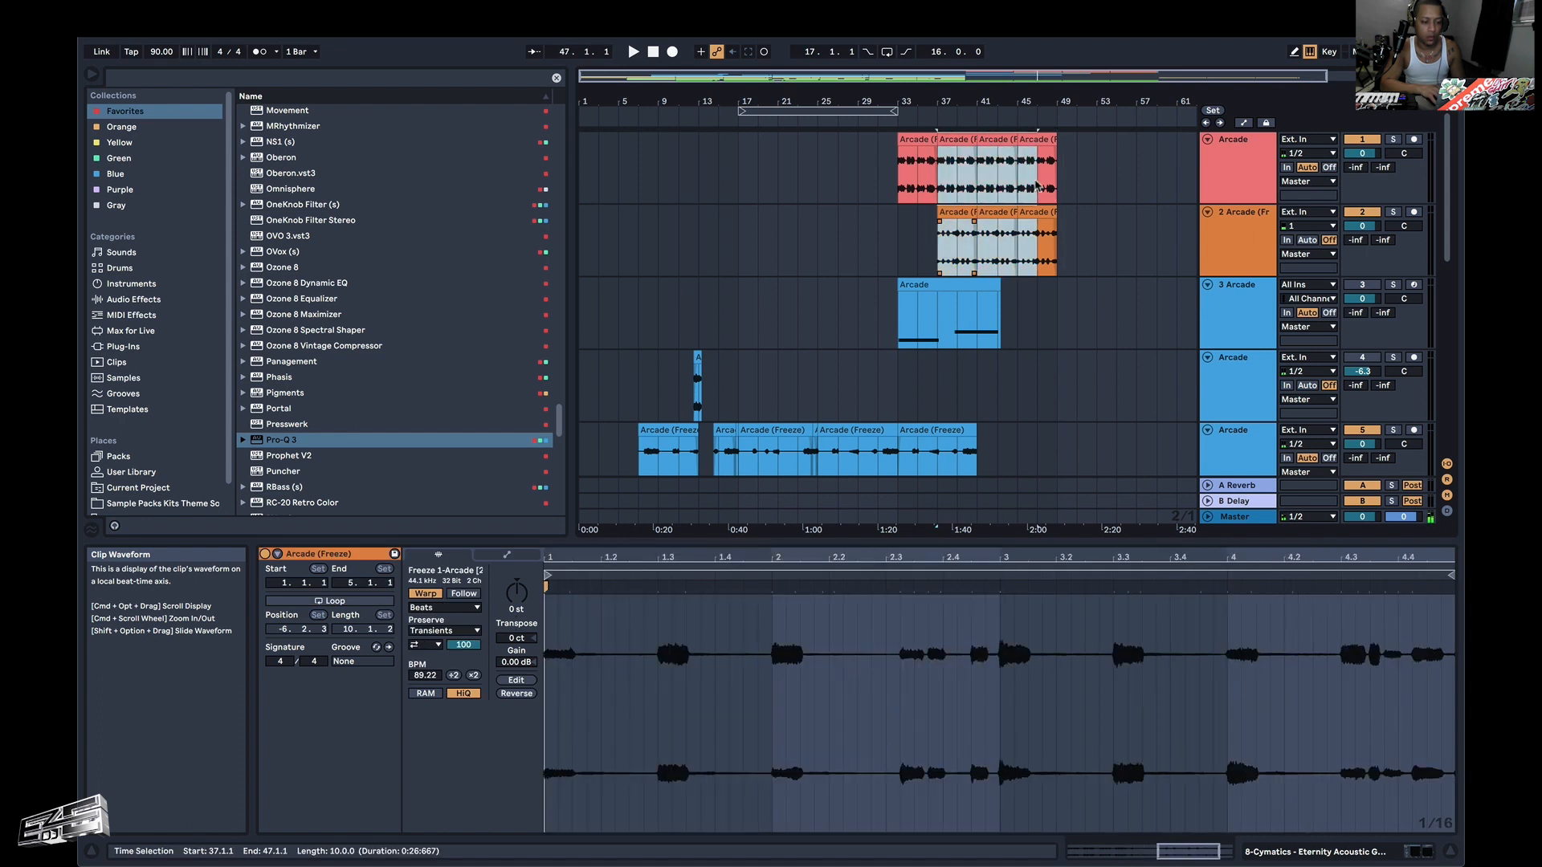
key(super+d)
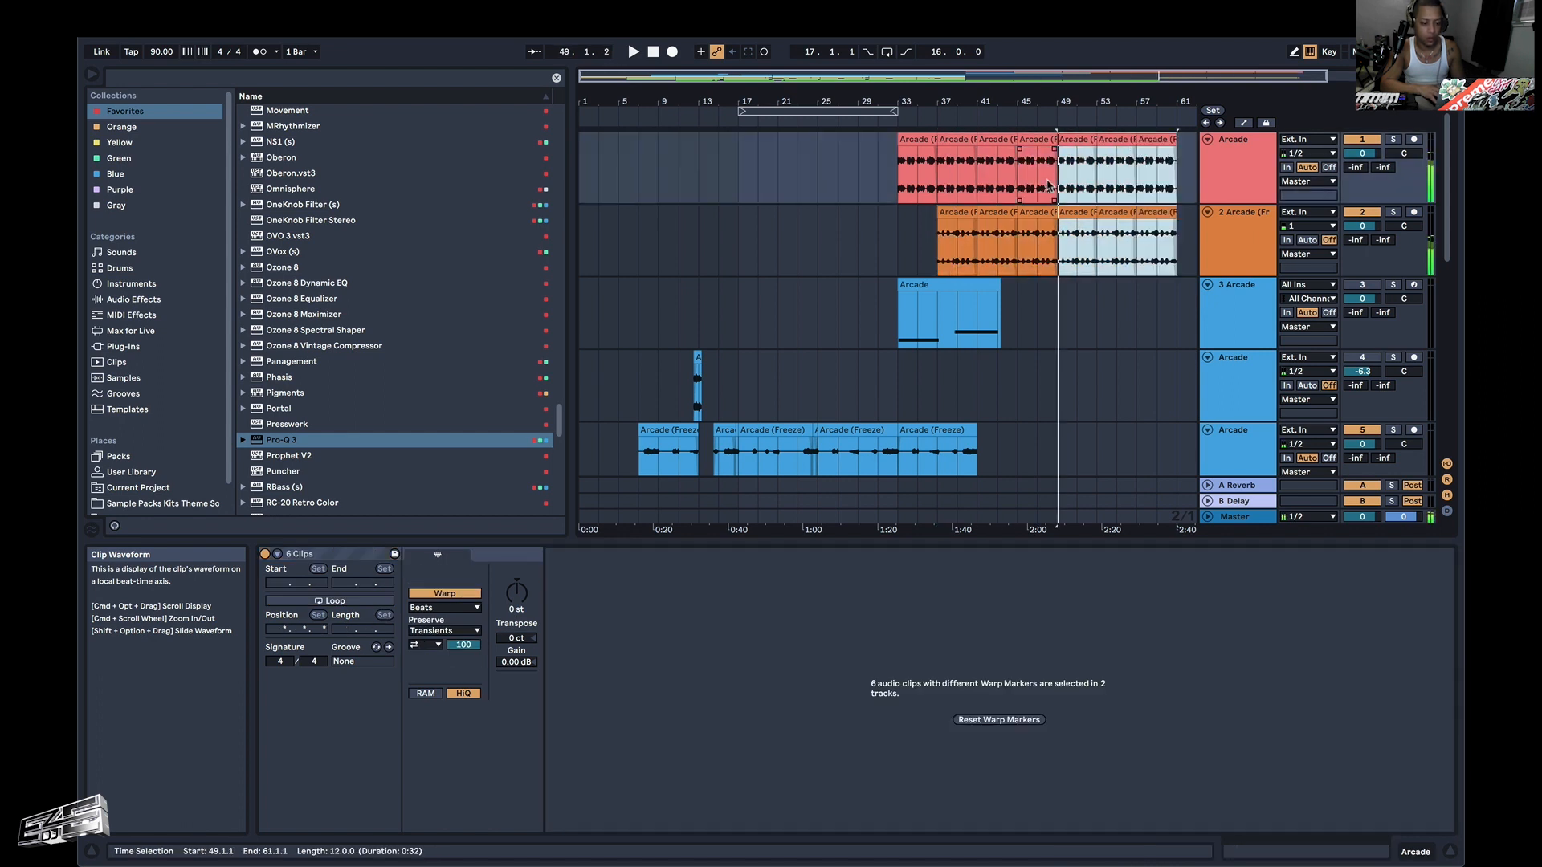
During playback, set the six riff clips in bars 49–61 to Complex Pro warping with Formants 0.00 and Envelope 256.
key(space)
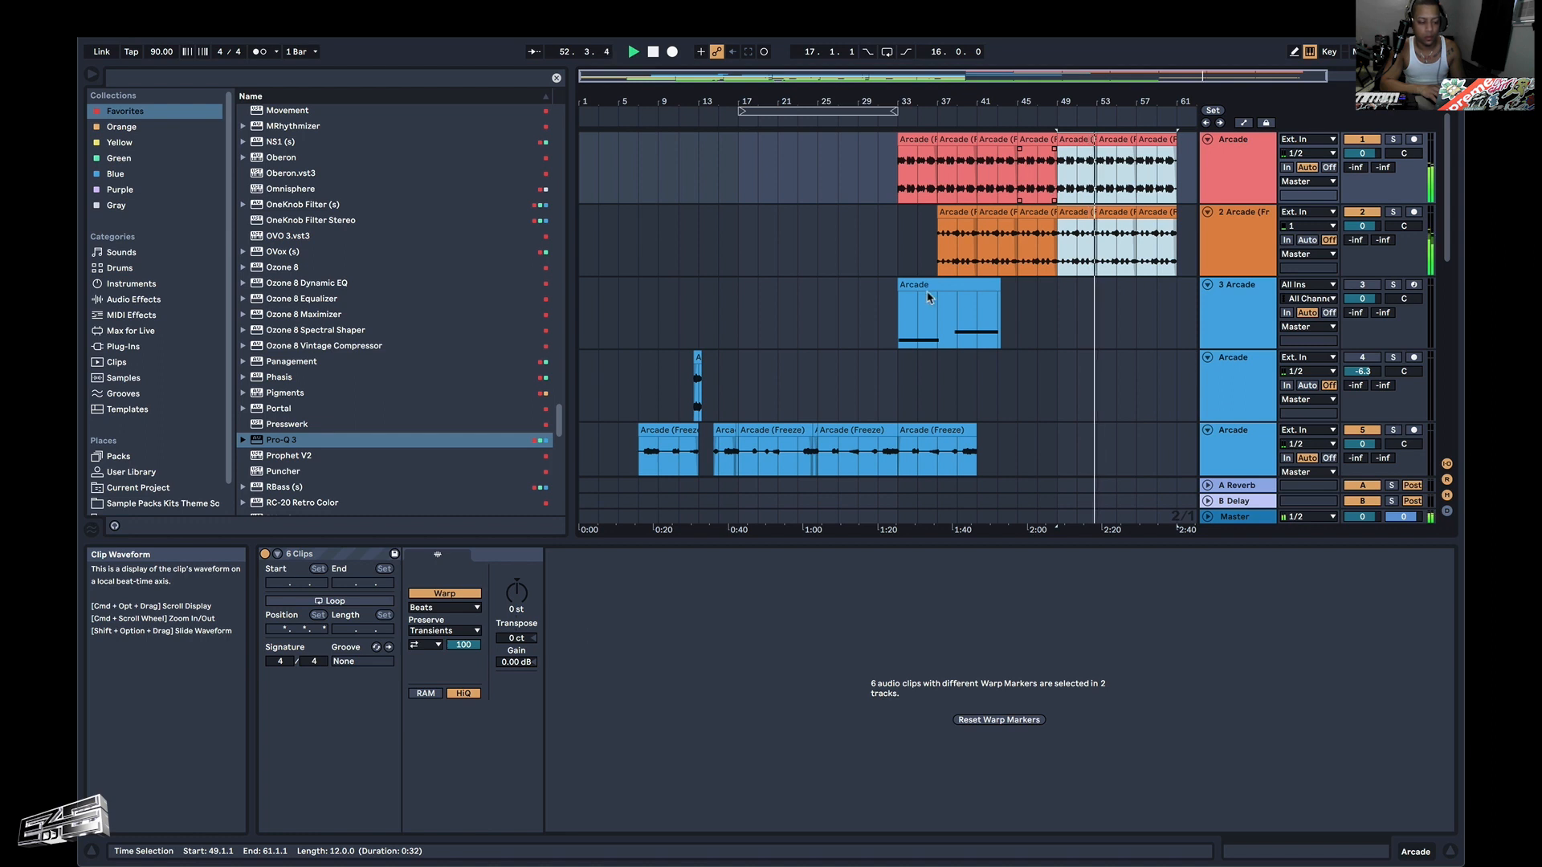
click(445, 630)
click(444, 706)
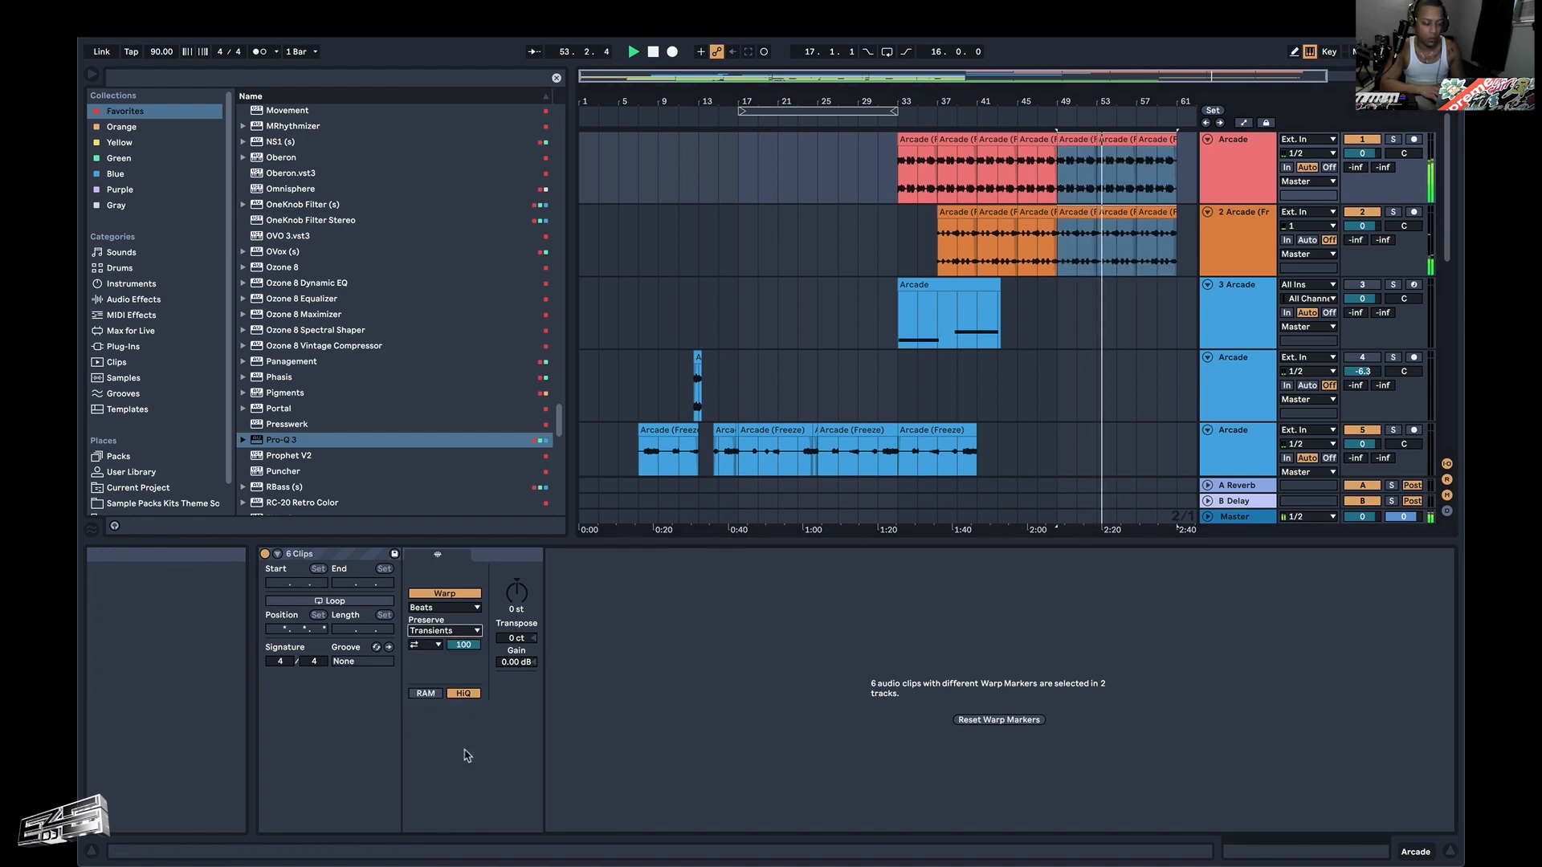
click(445, 607)
click(450, 681)
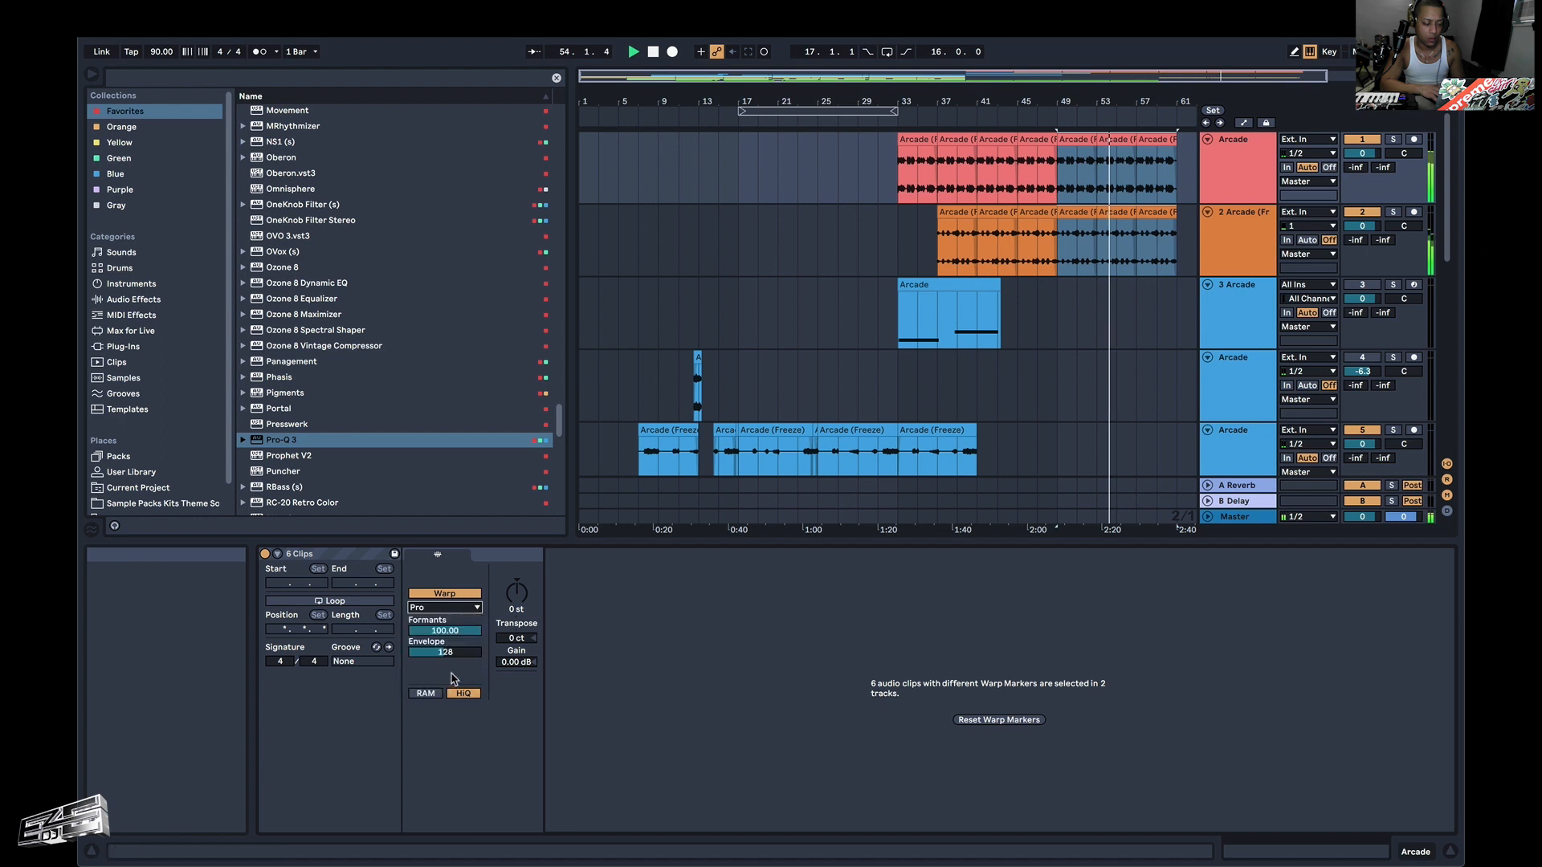
drag(444, 631, 444, 649)
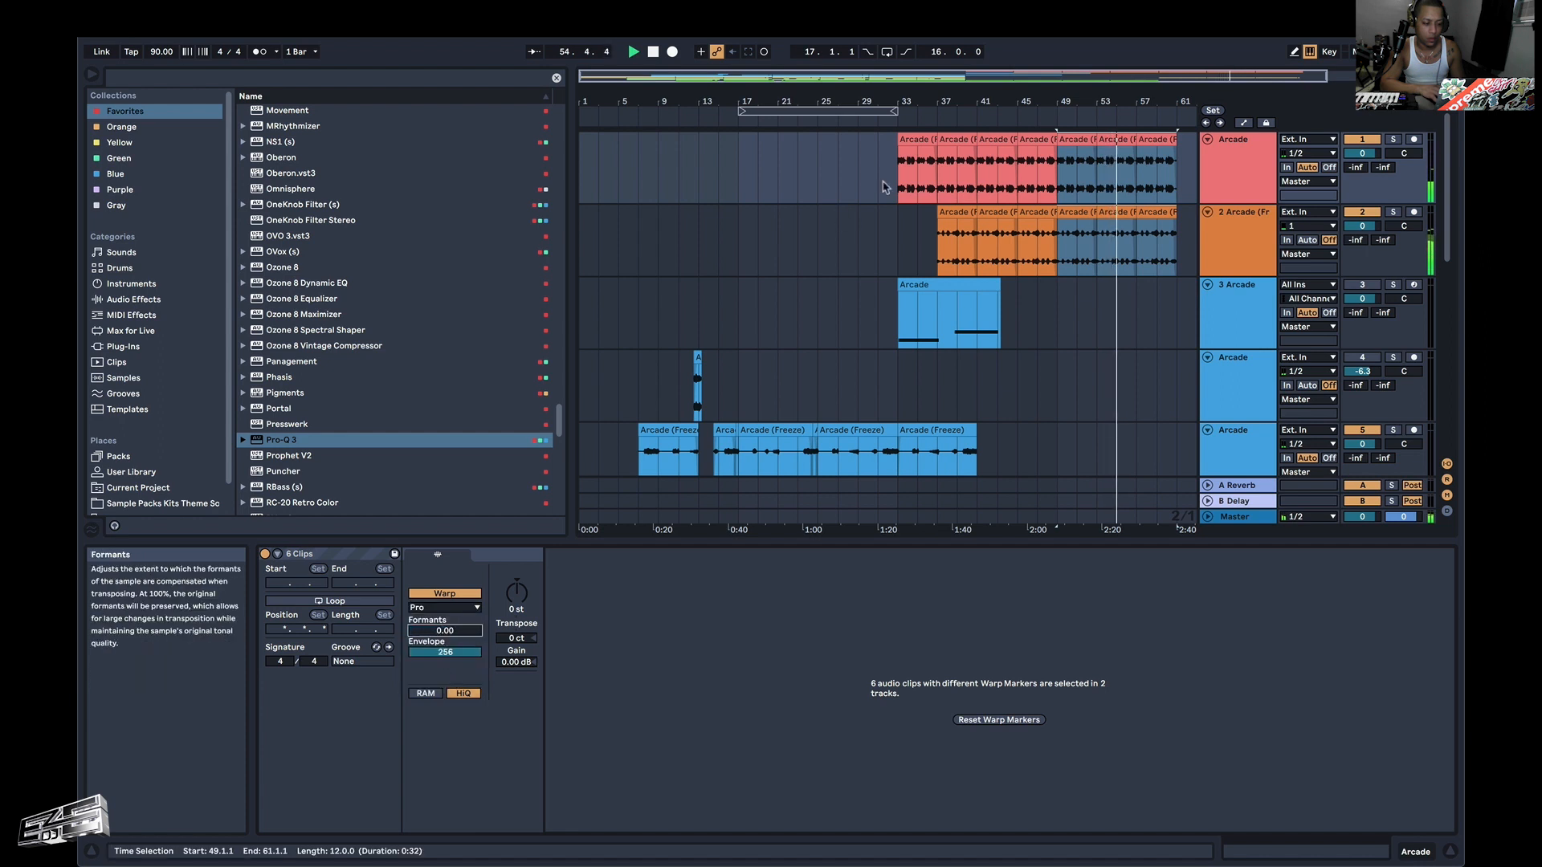
Set the seven riff clips in bars 33–49 to Complex Pro warping with Formants 0.00 and Envelope 256, and save the set.
drag(1055, 189, 893, 219)
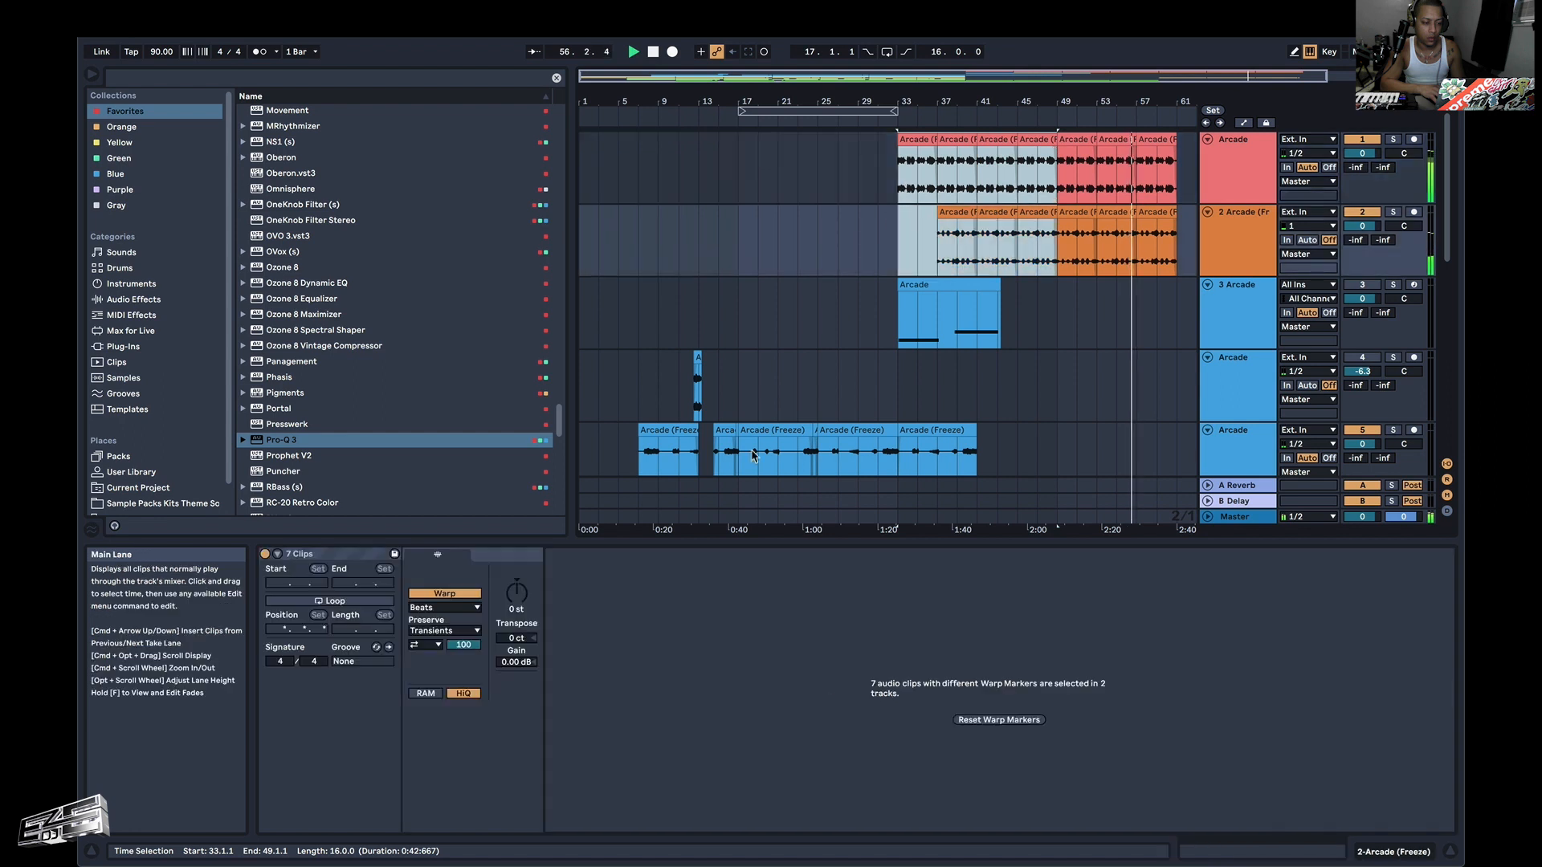
click(444, 608)
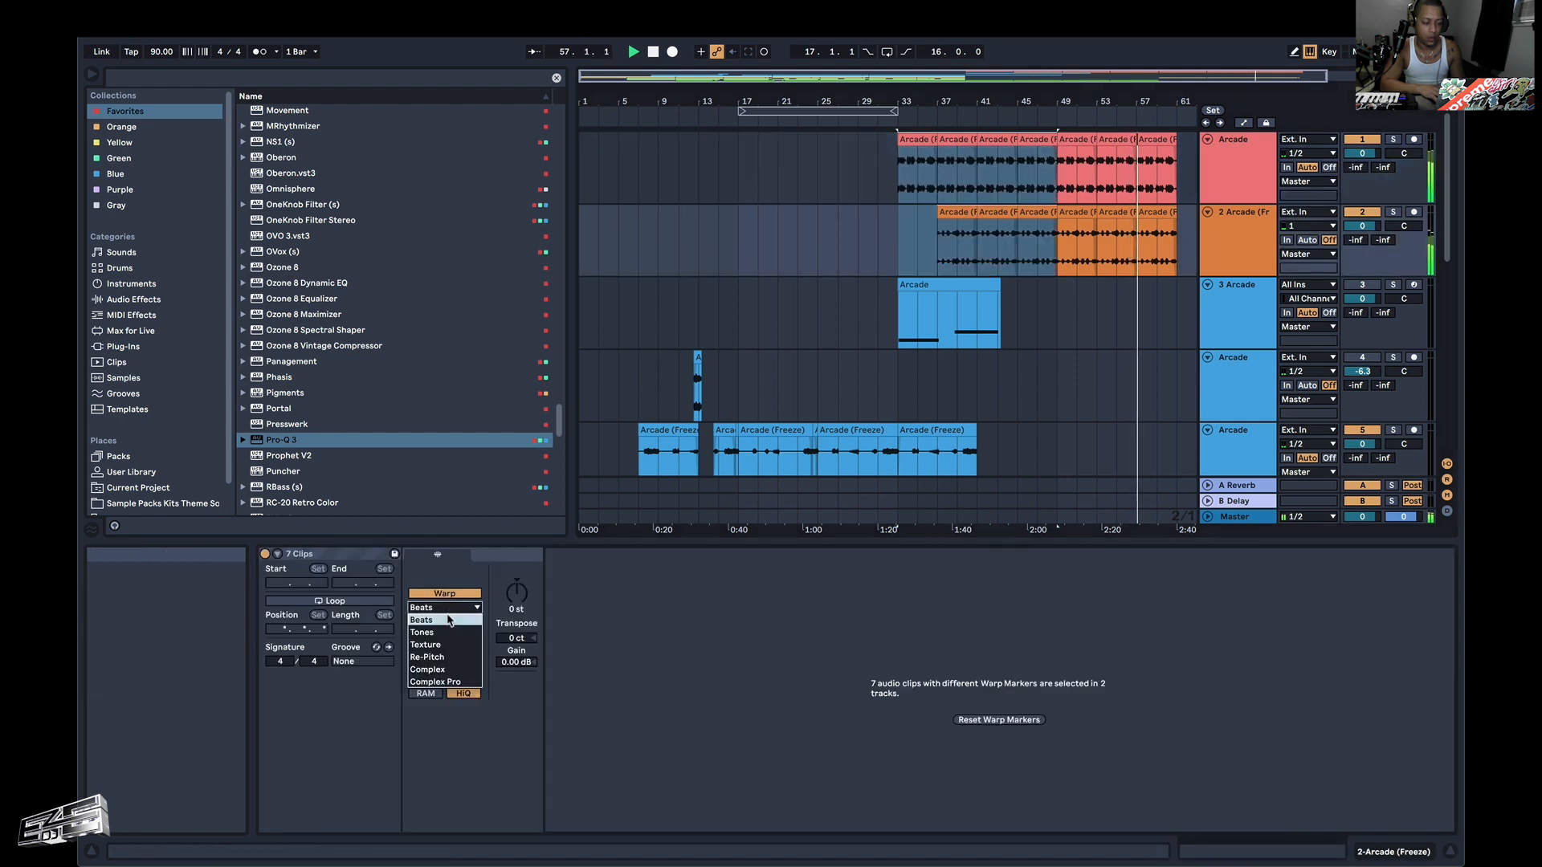
click(444, 682)
drag(440, 632, 439, 713)
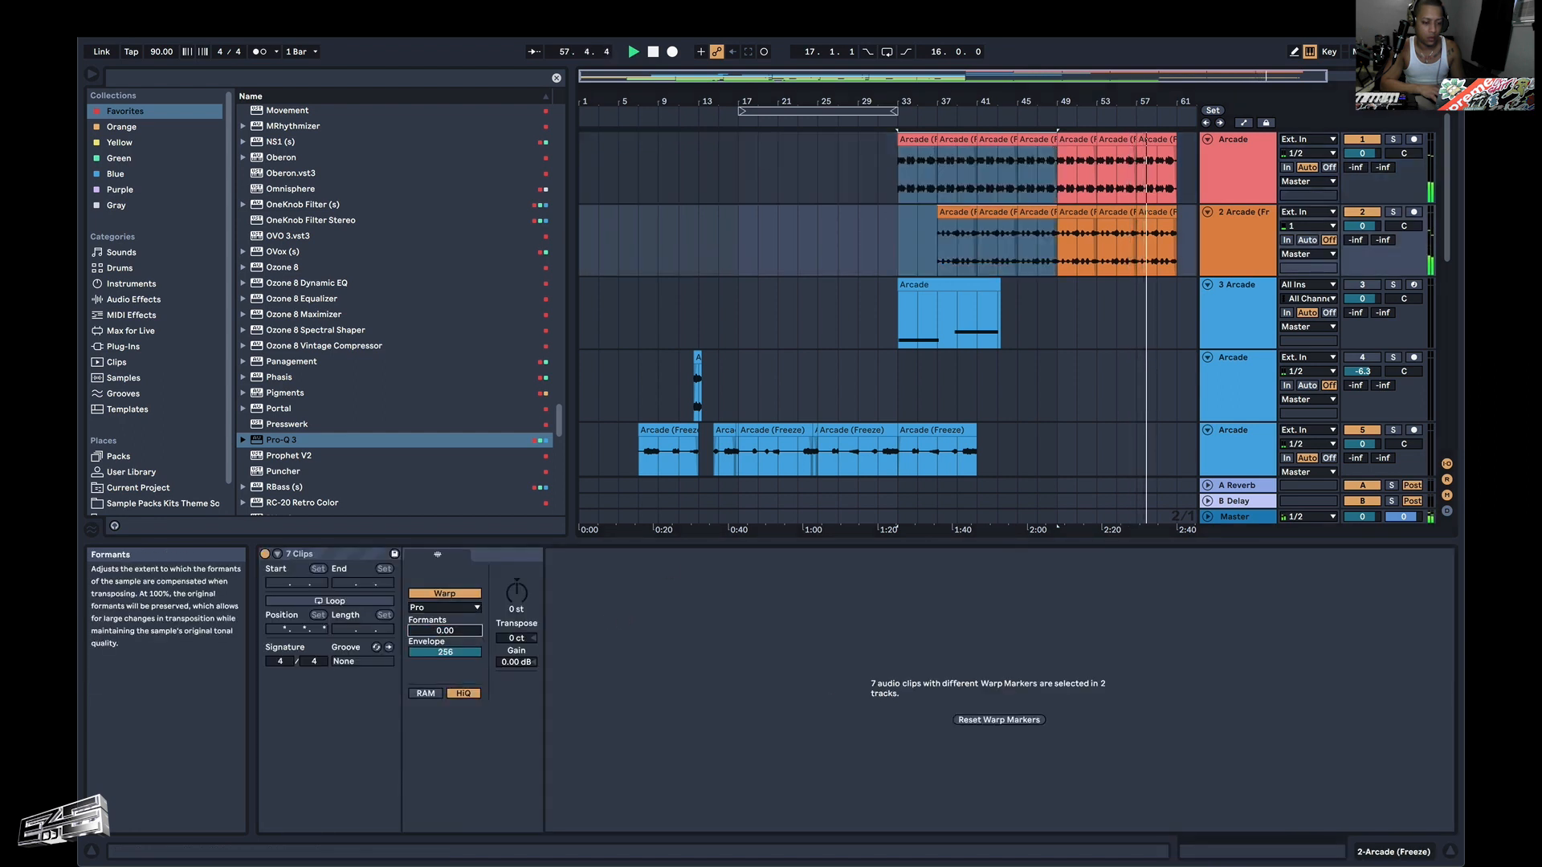
click(1054, 226)
key(super+s)
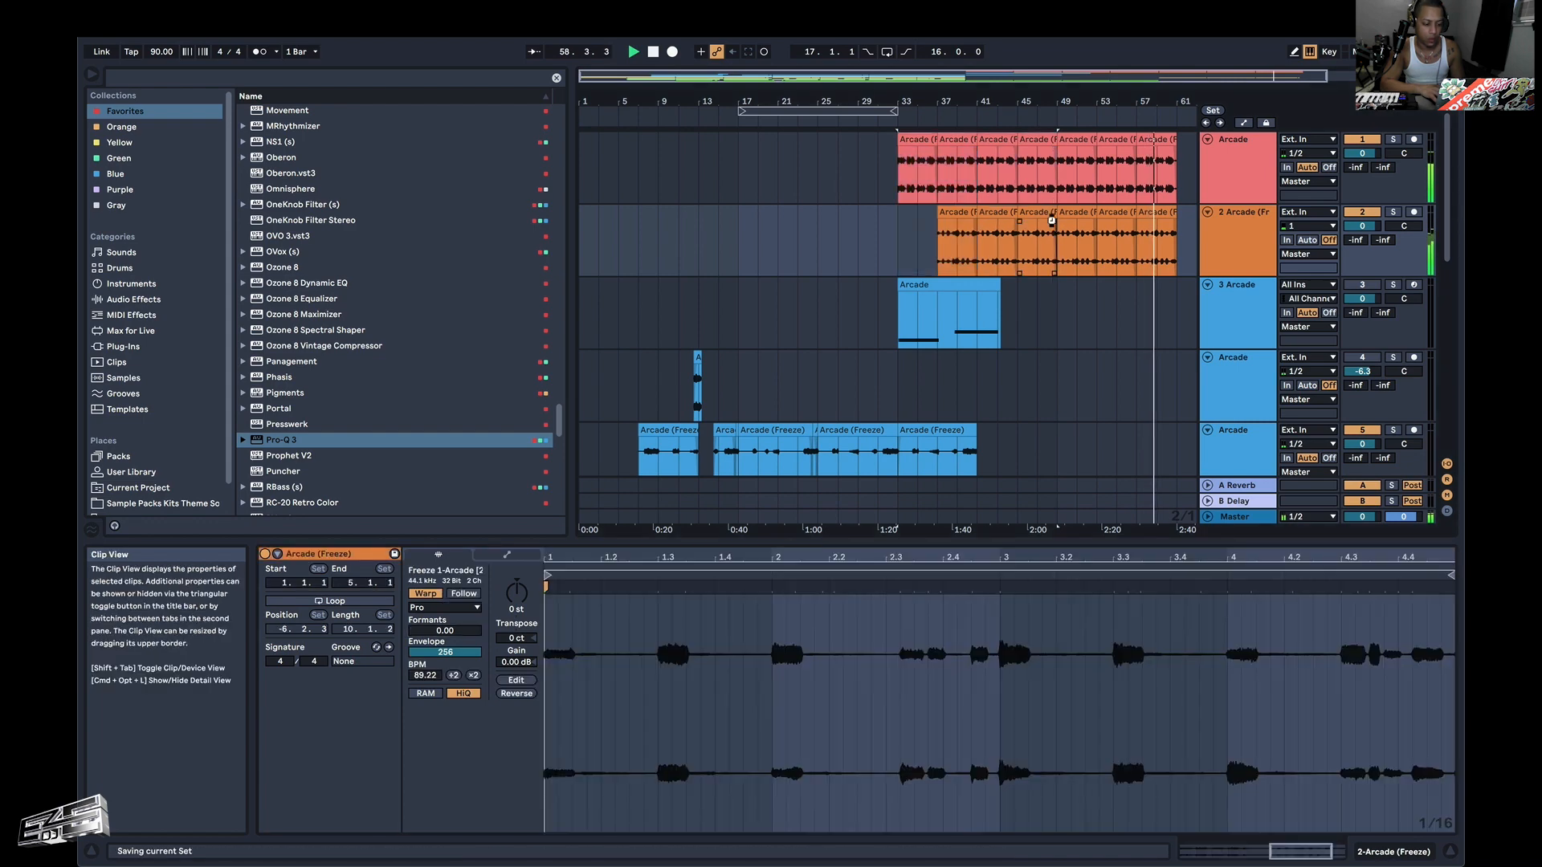
Review the arranged tracks and play the arrangement from bar 1.
scroll(1053, 224, down, 4)
scroll(1053, 223, up, 3)
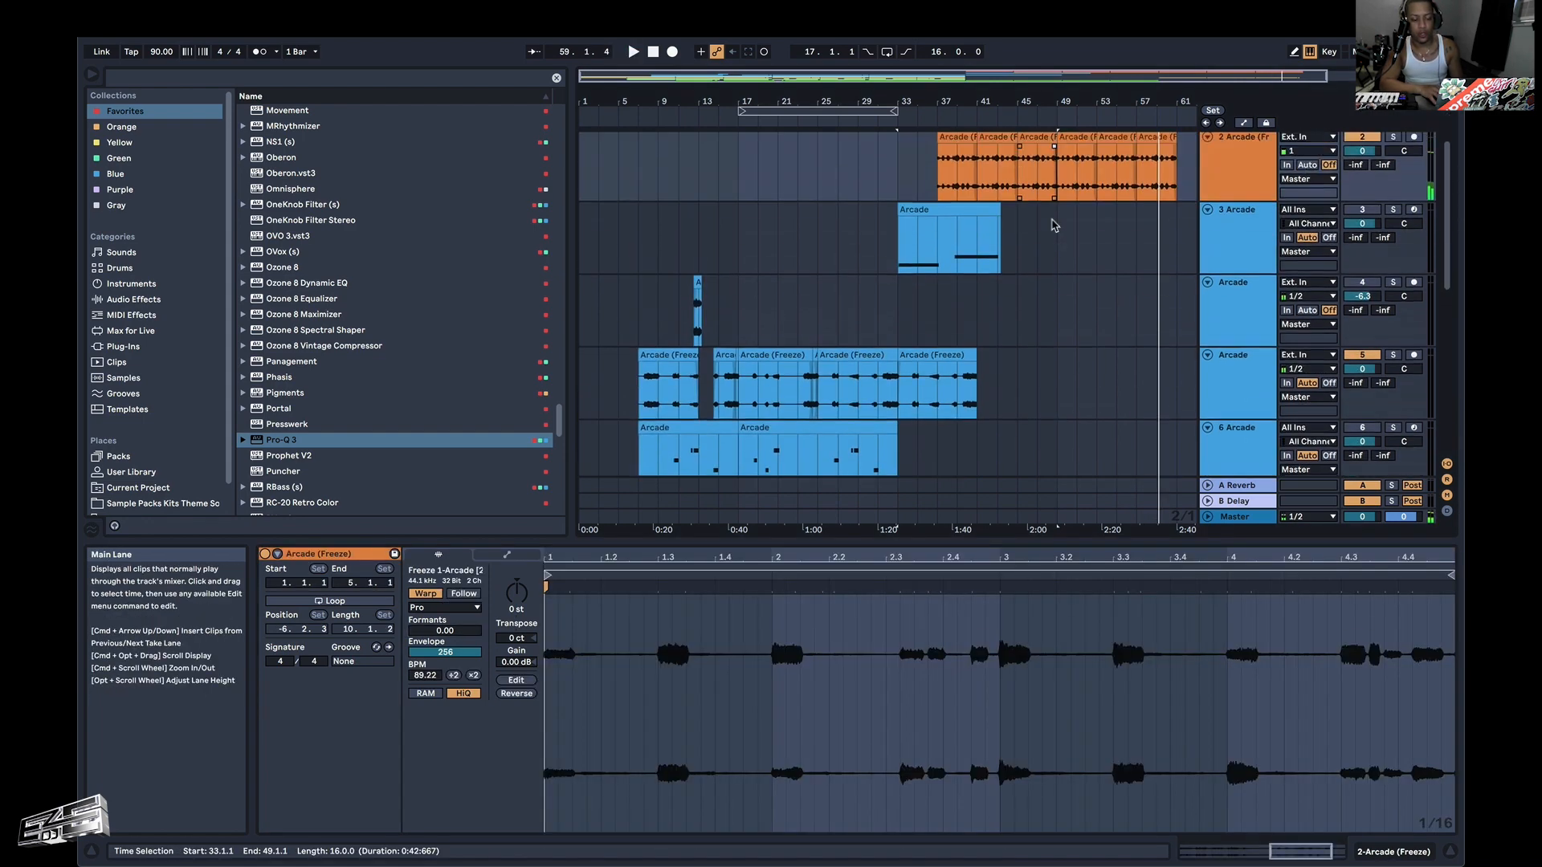
scroll(1053, 224, up, 1)
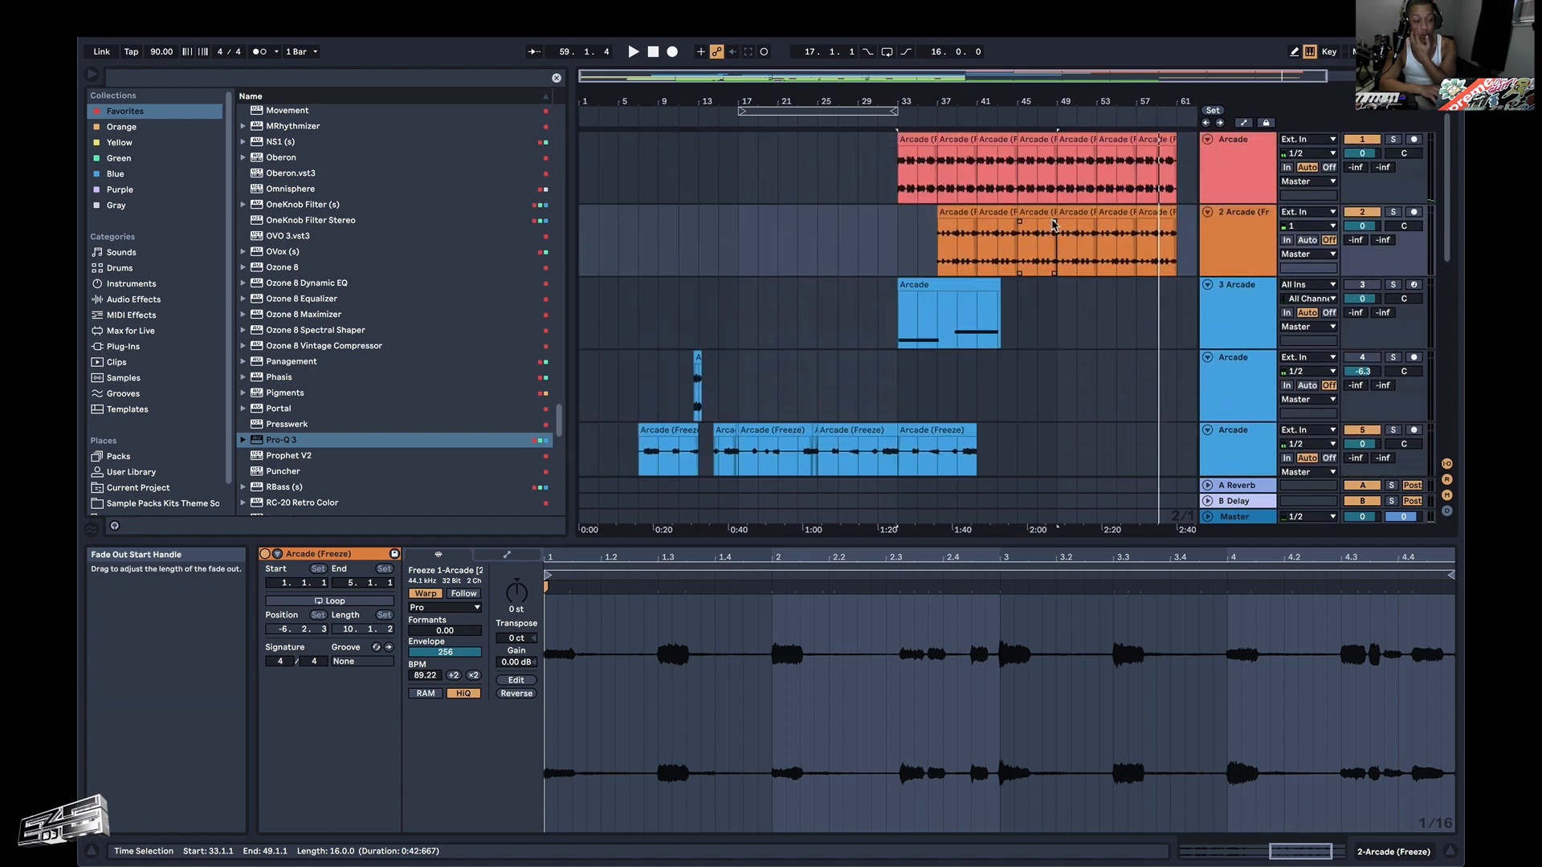
scroll(1053, 223, down, 2)
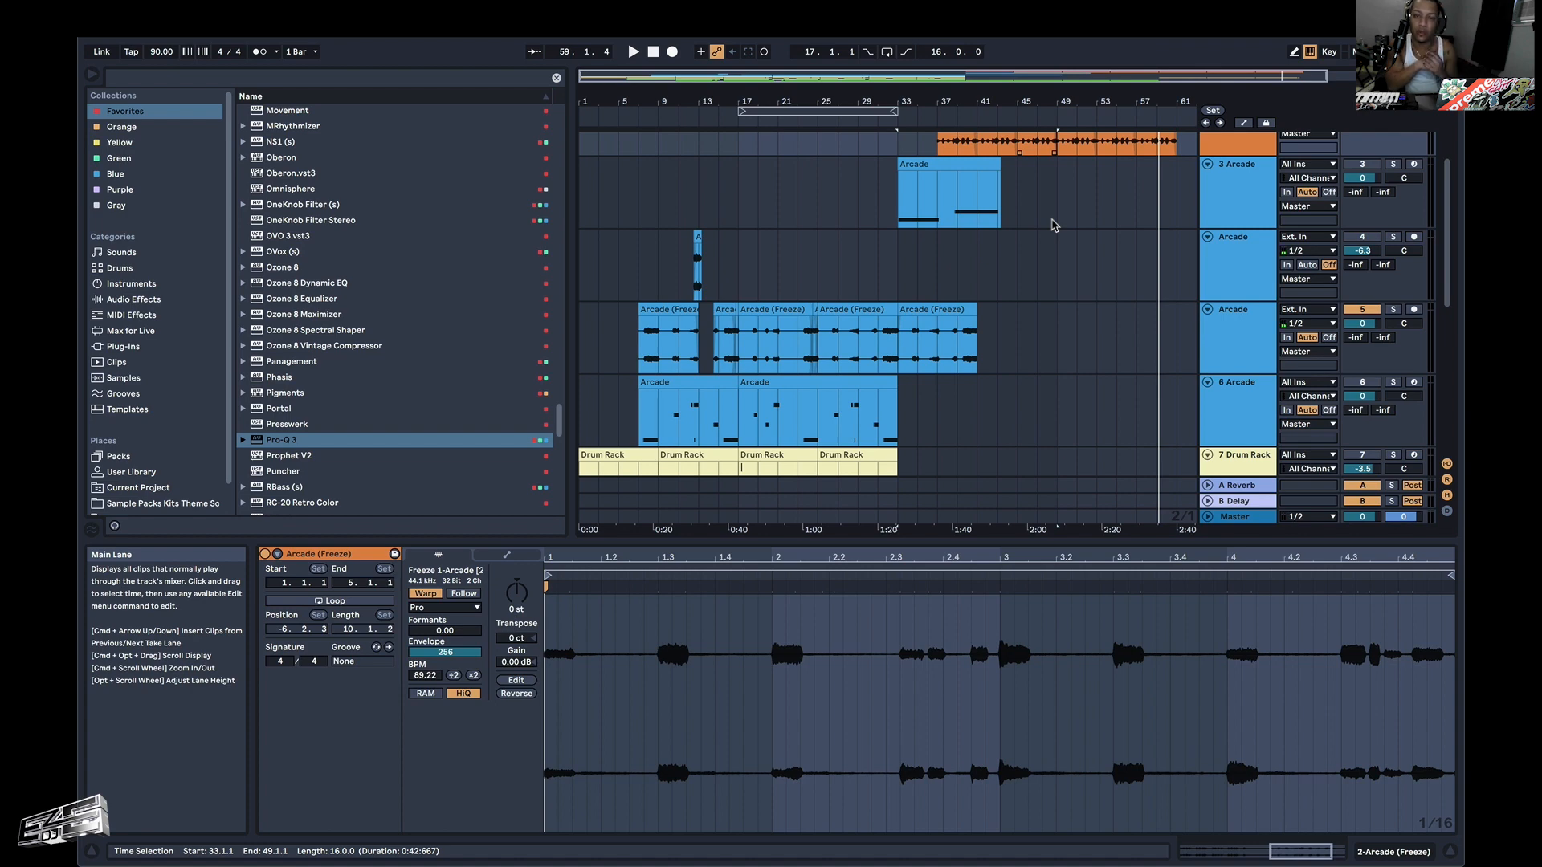
scroll(590, 316, up, 1)
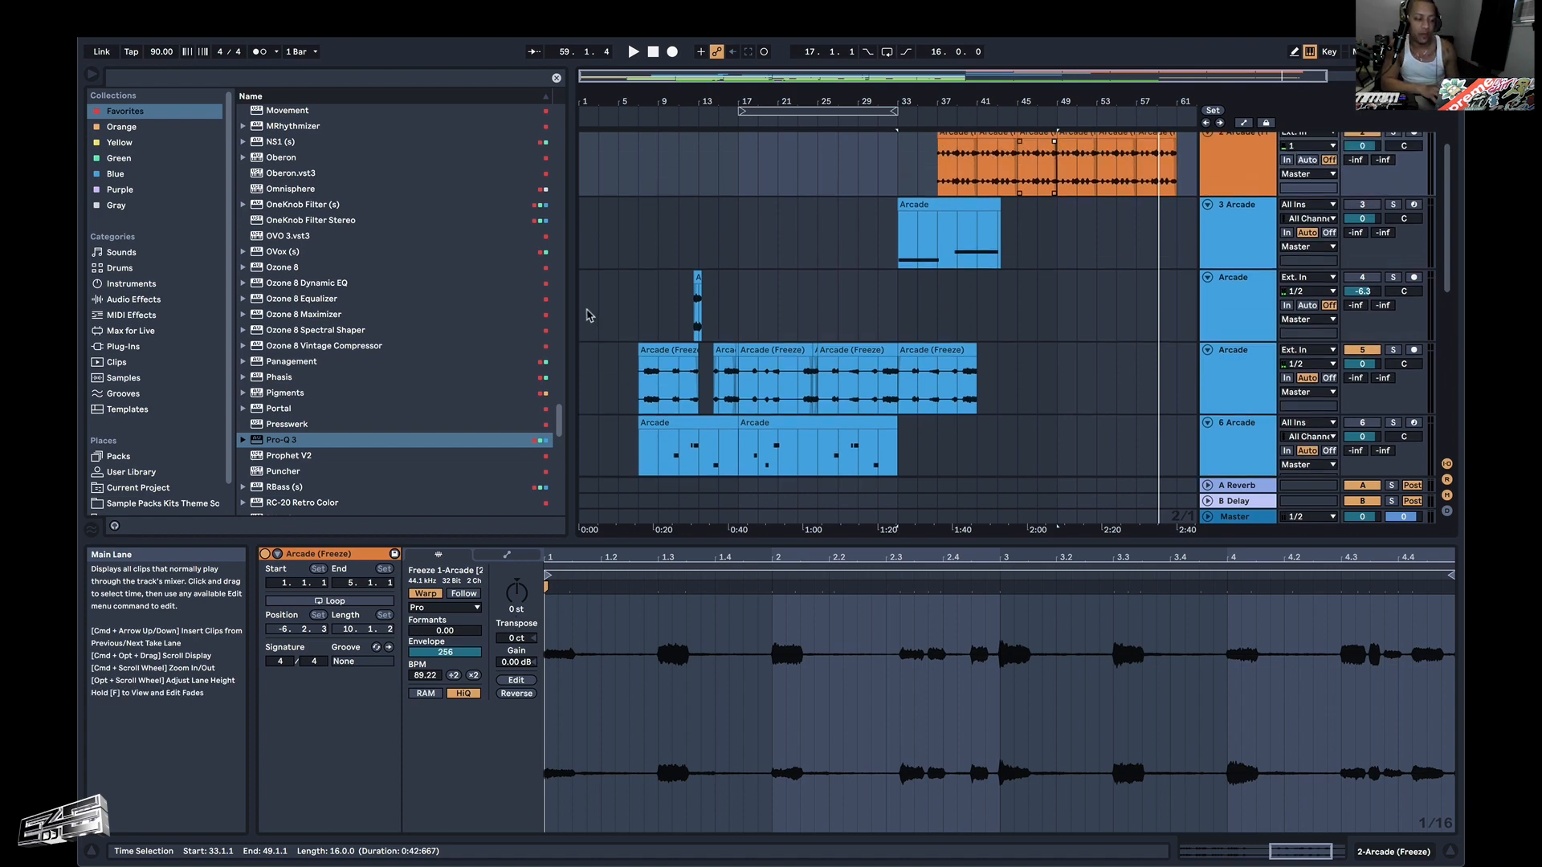
click(584, 314)
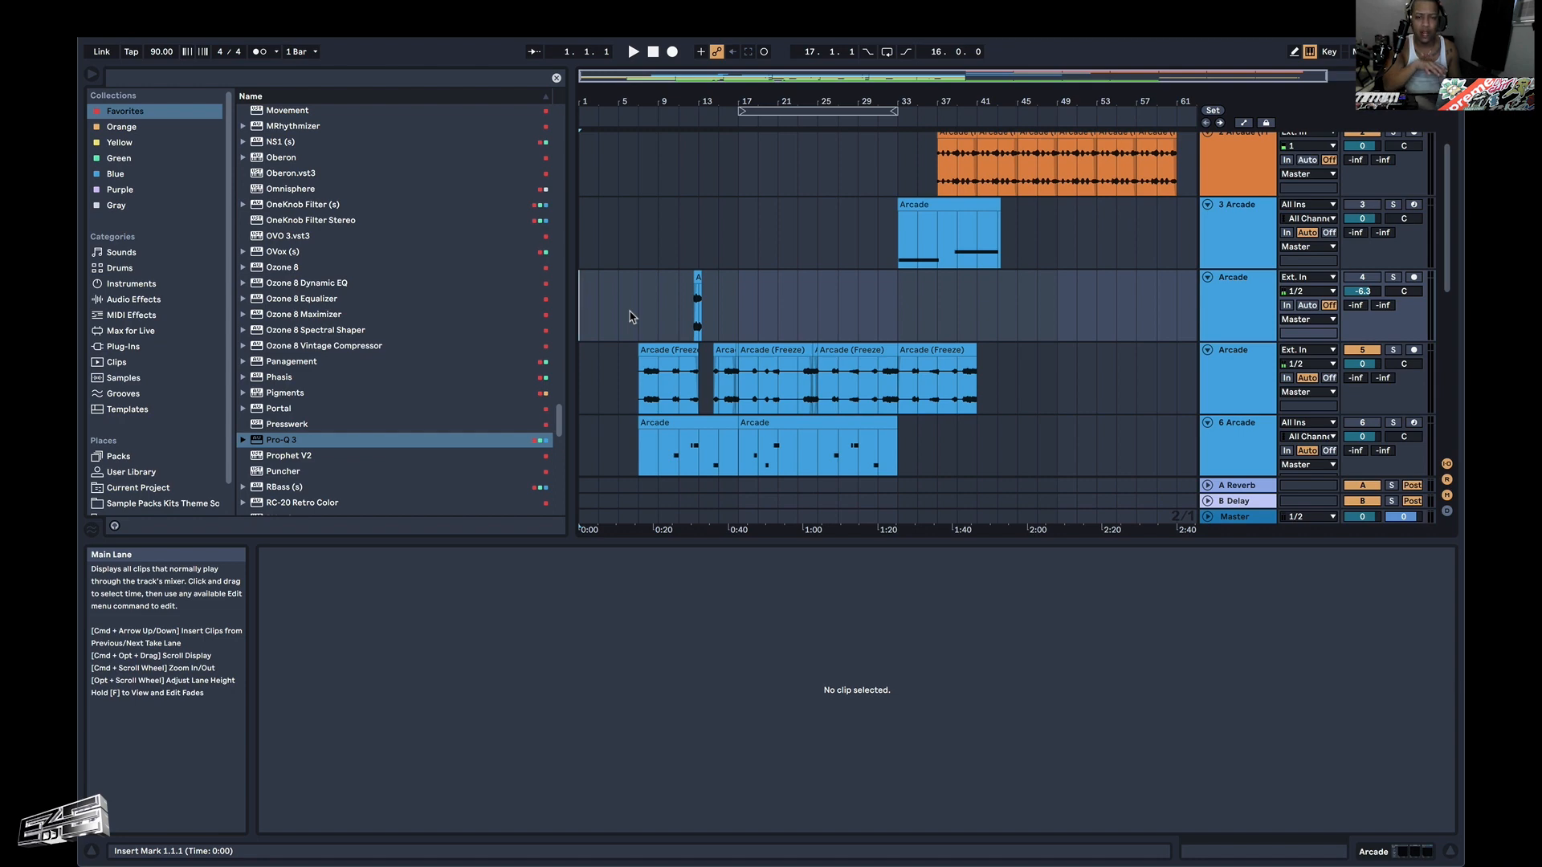
key(space)
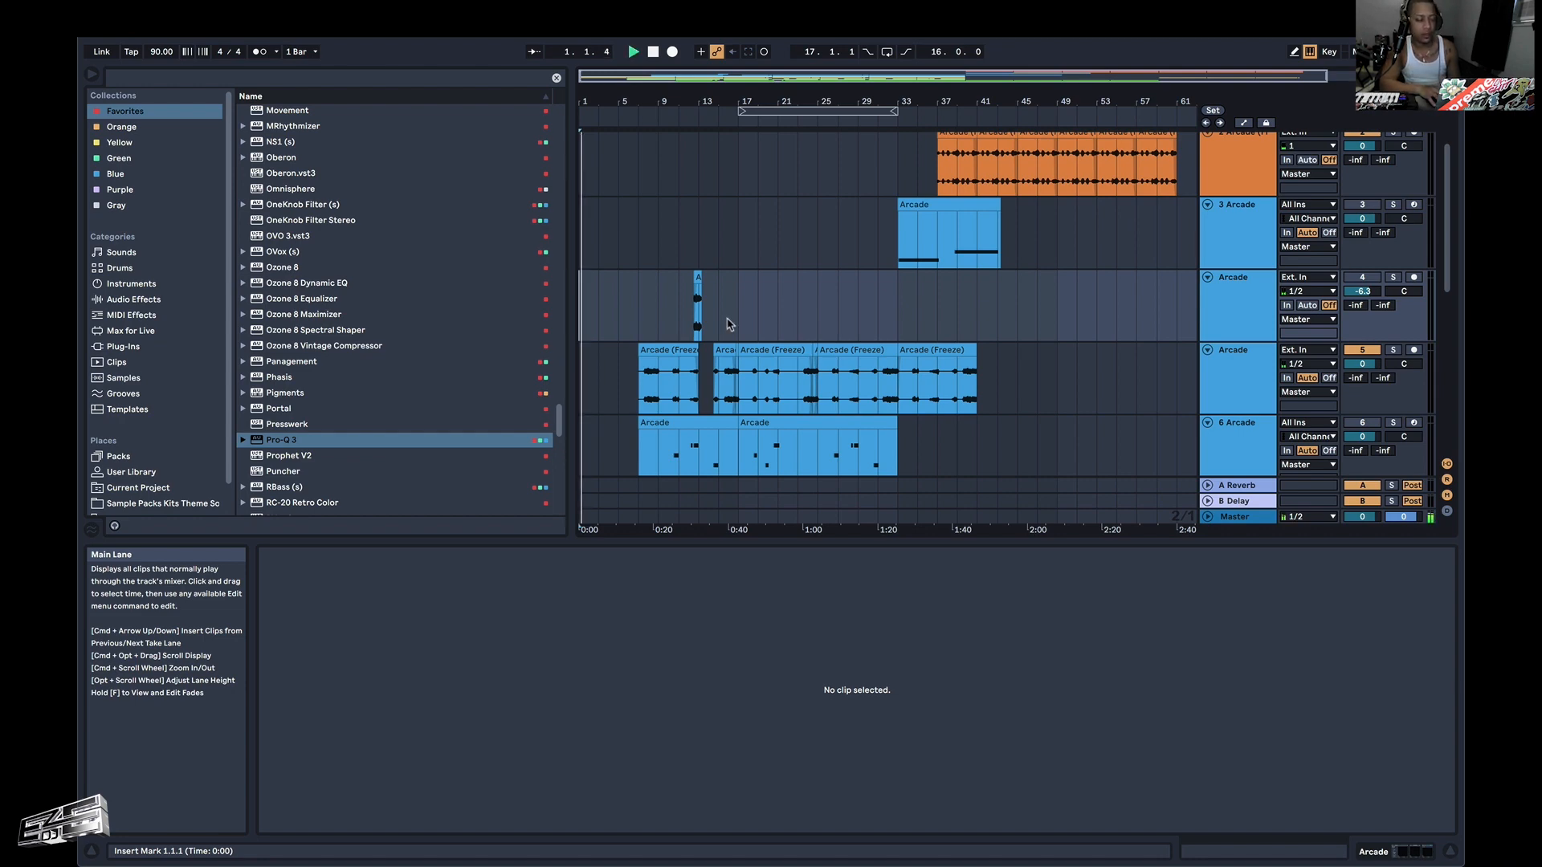
Move the first red riff clip from bar 33 to bar 17 and duplicate it once to fill bars 21–25.
scroll(723, 324, down, 2)
scroll(729, 324, up, 4)
scroll(844, 289, left, 1)
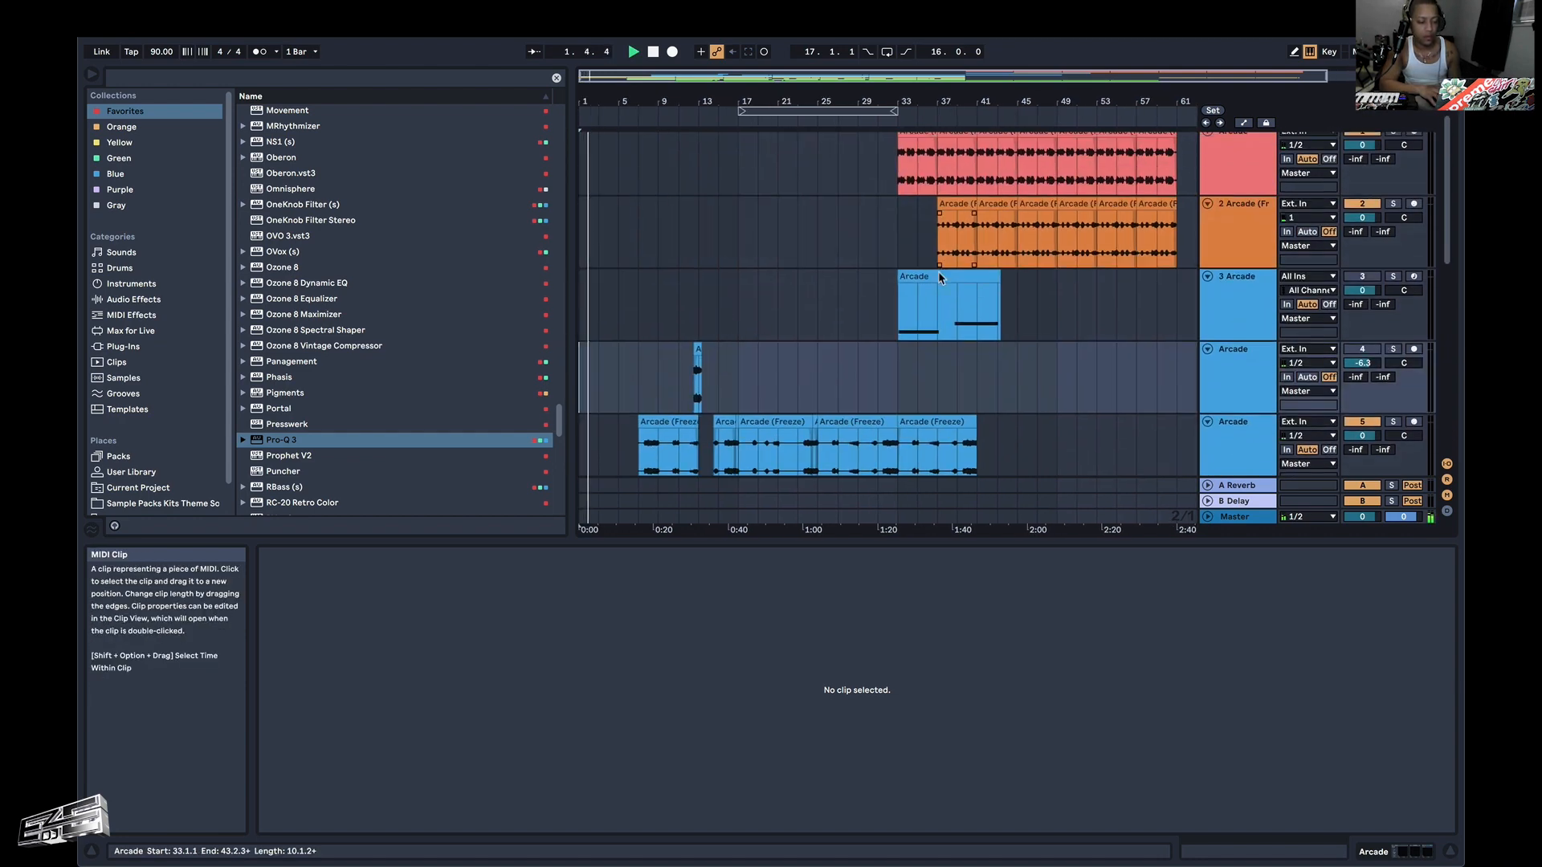
scroll(815, 241, down, 2)
scroll(843, 201, up, 2)
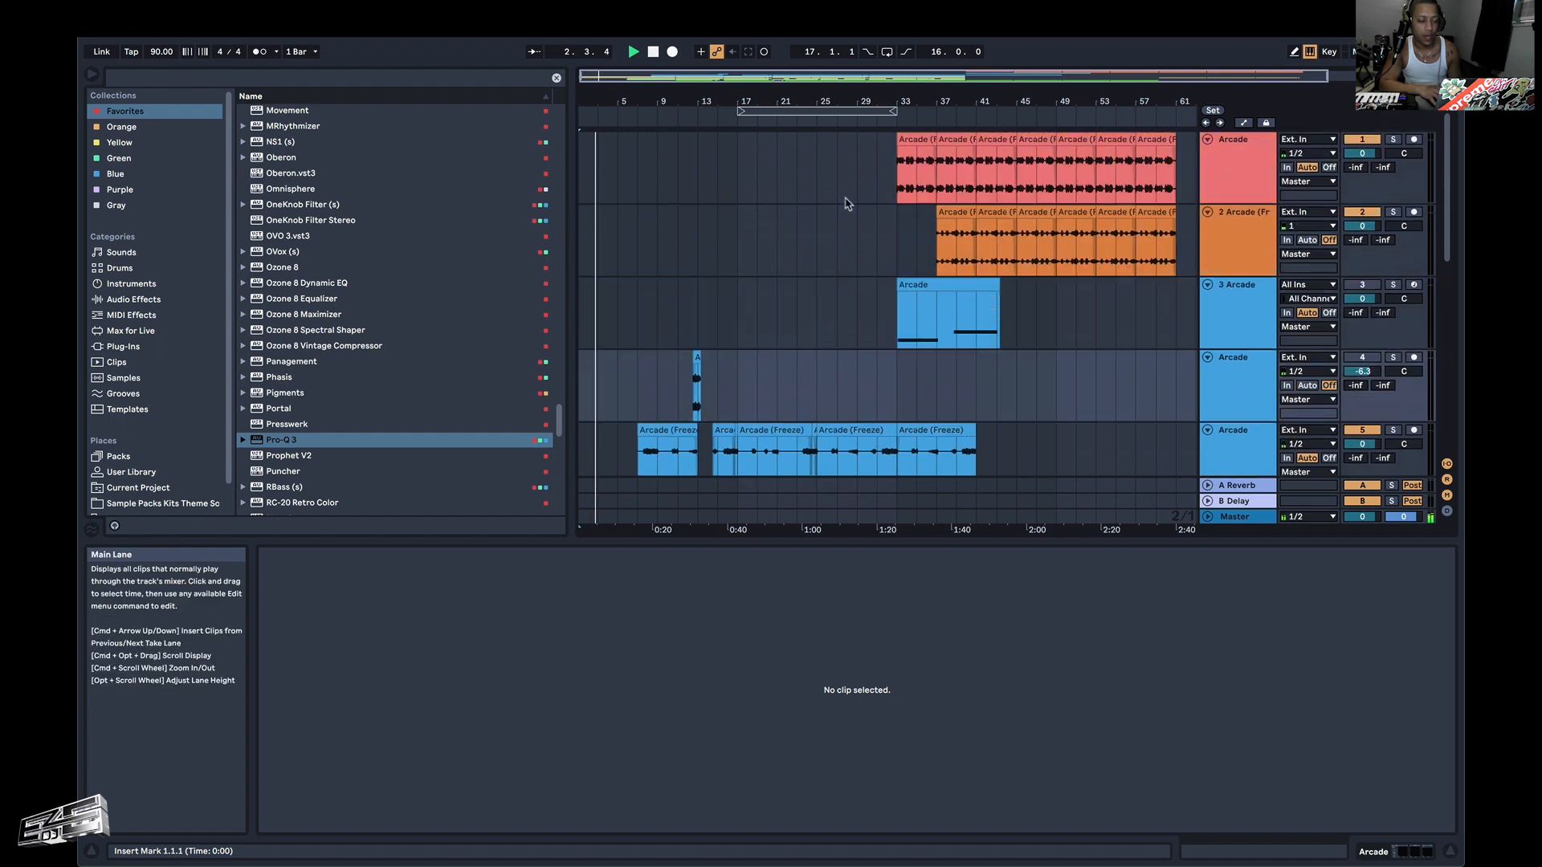
click(912, 136)
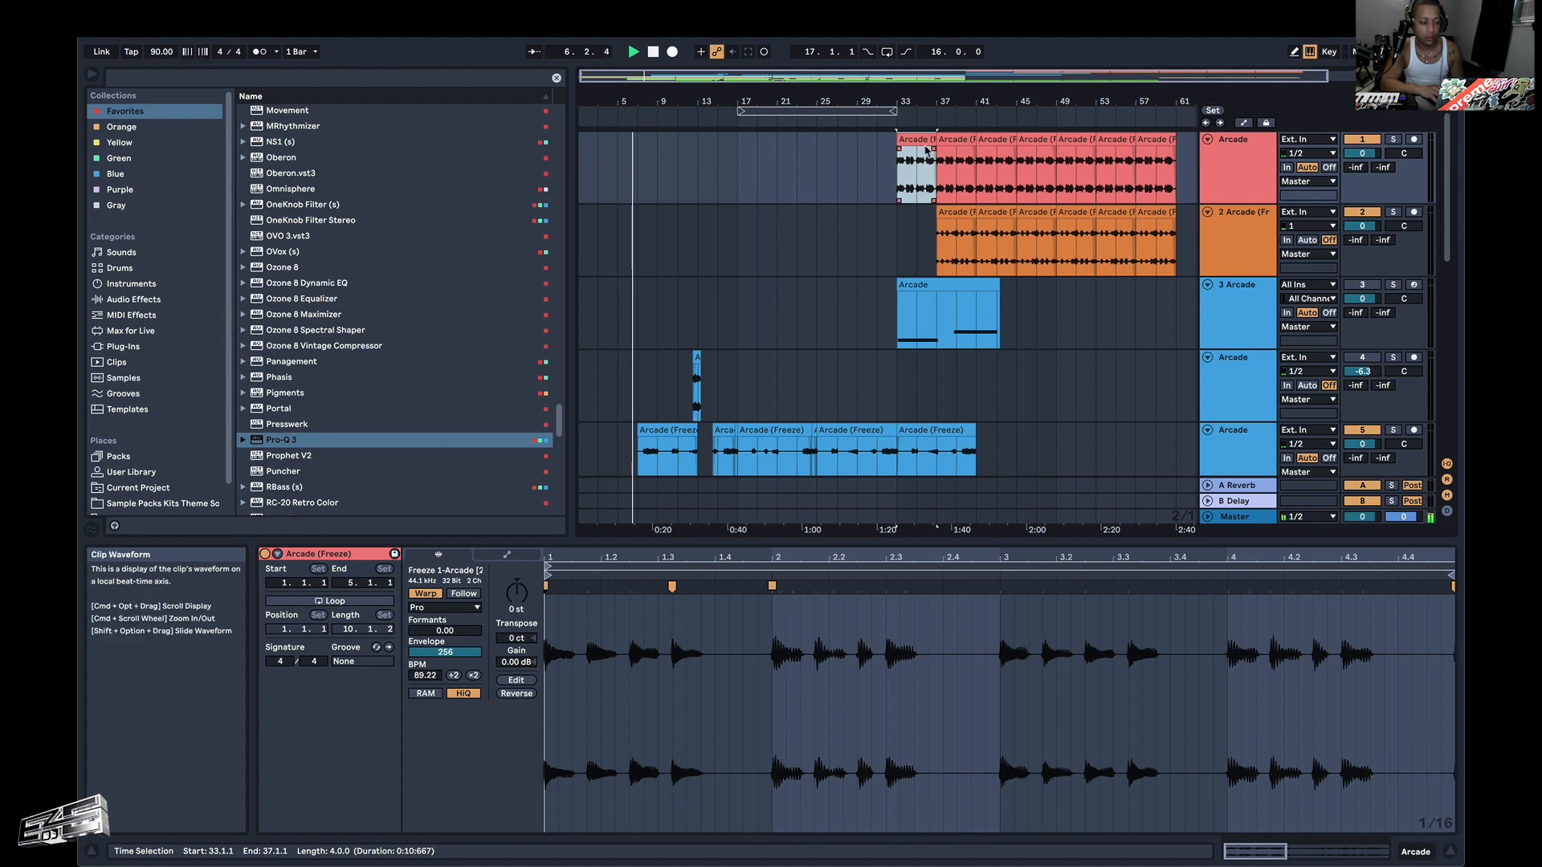
drag(928, 165, 763, 159)
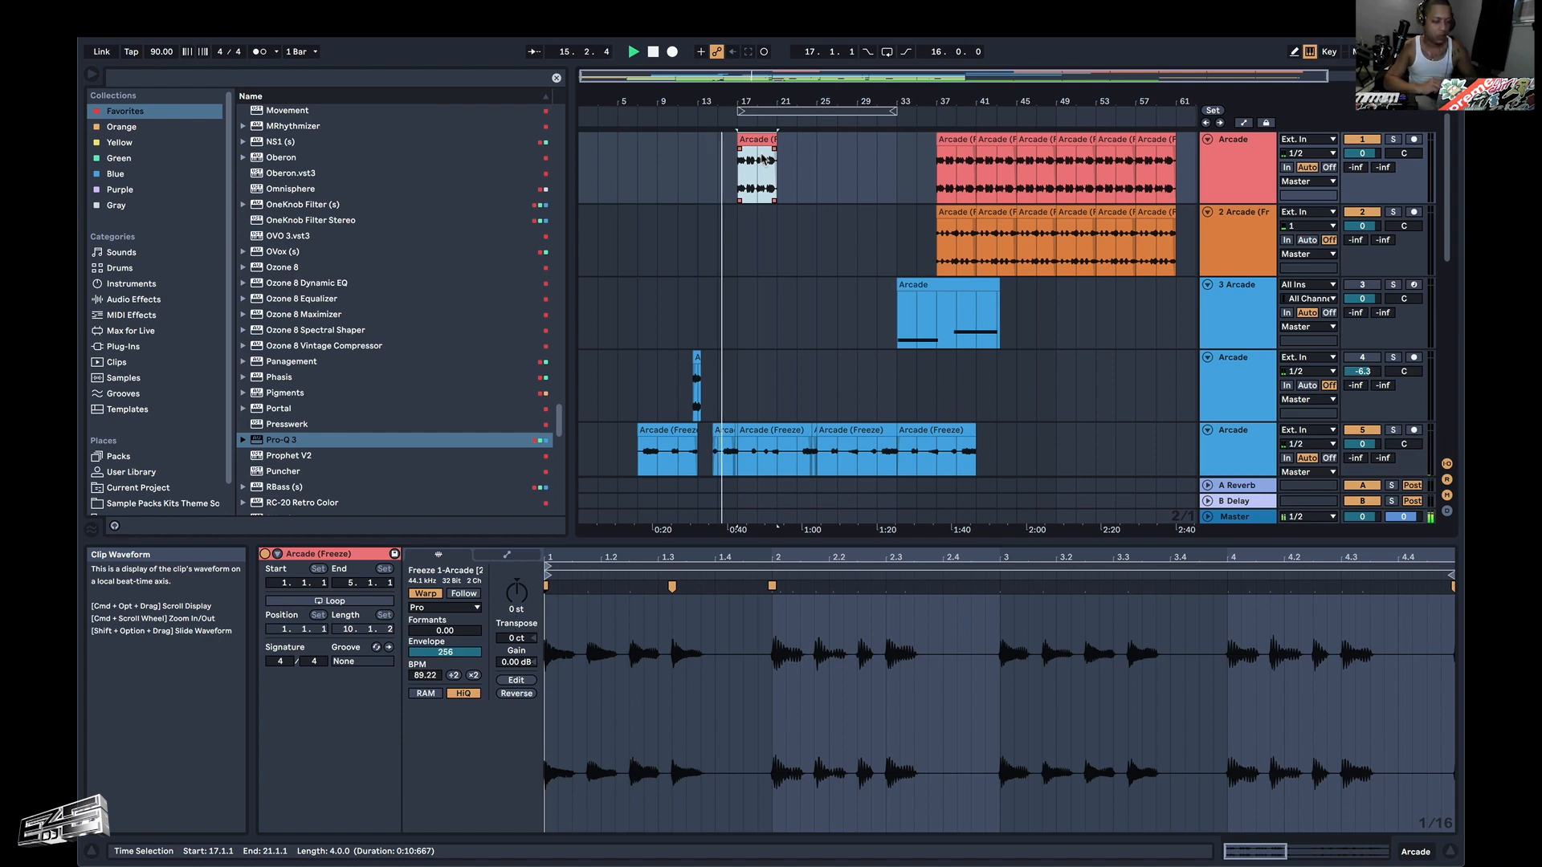
scroll(755, 254, up, 6)
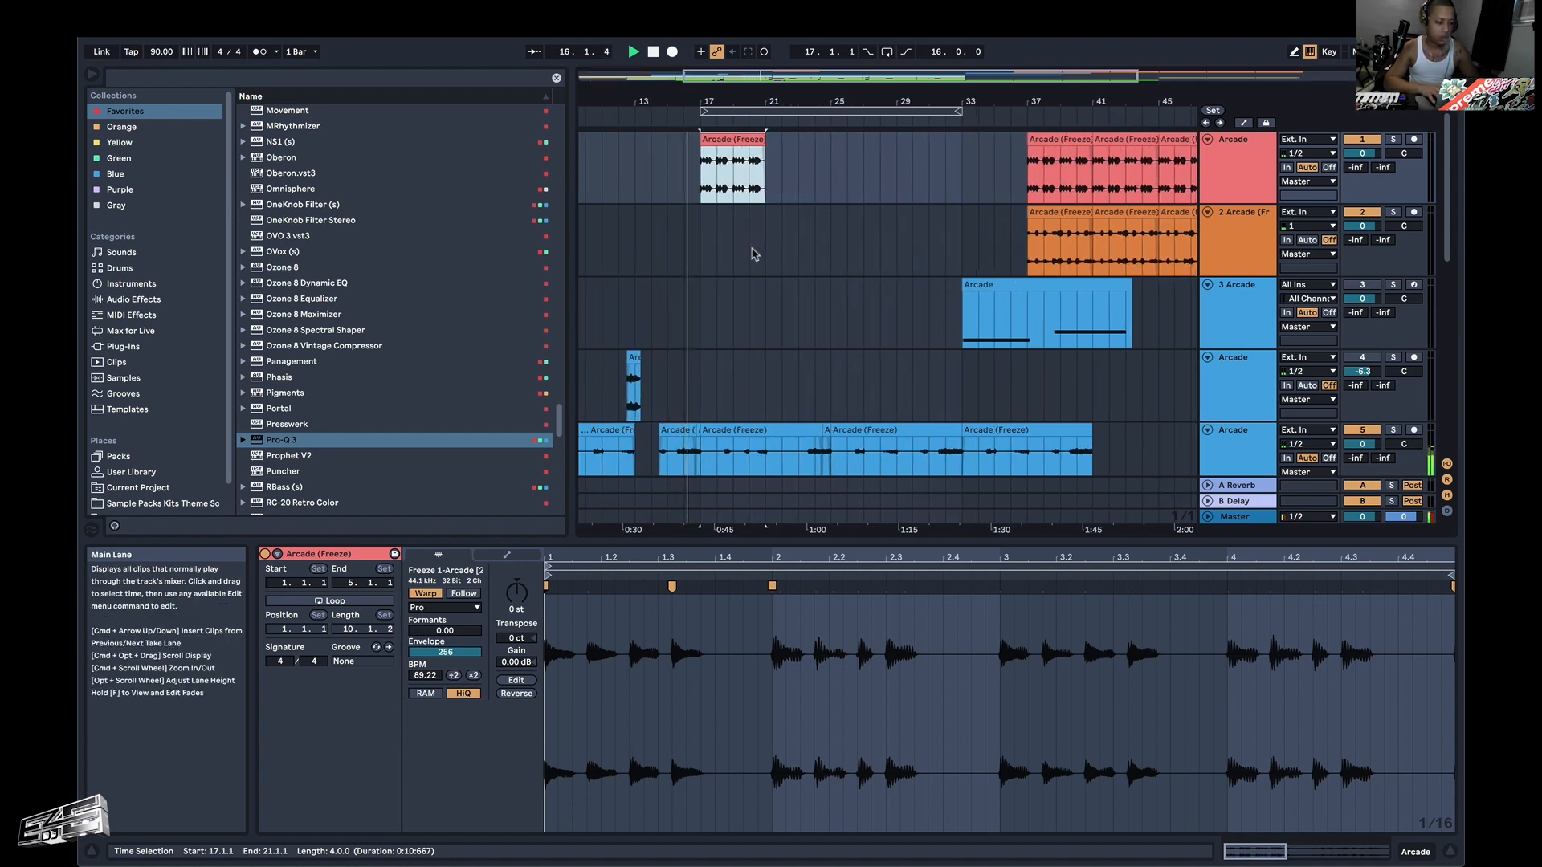
scroll(710, 269, up, 1)
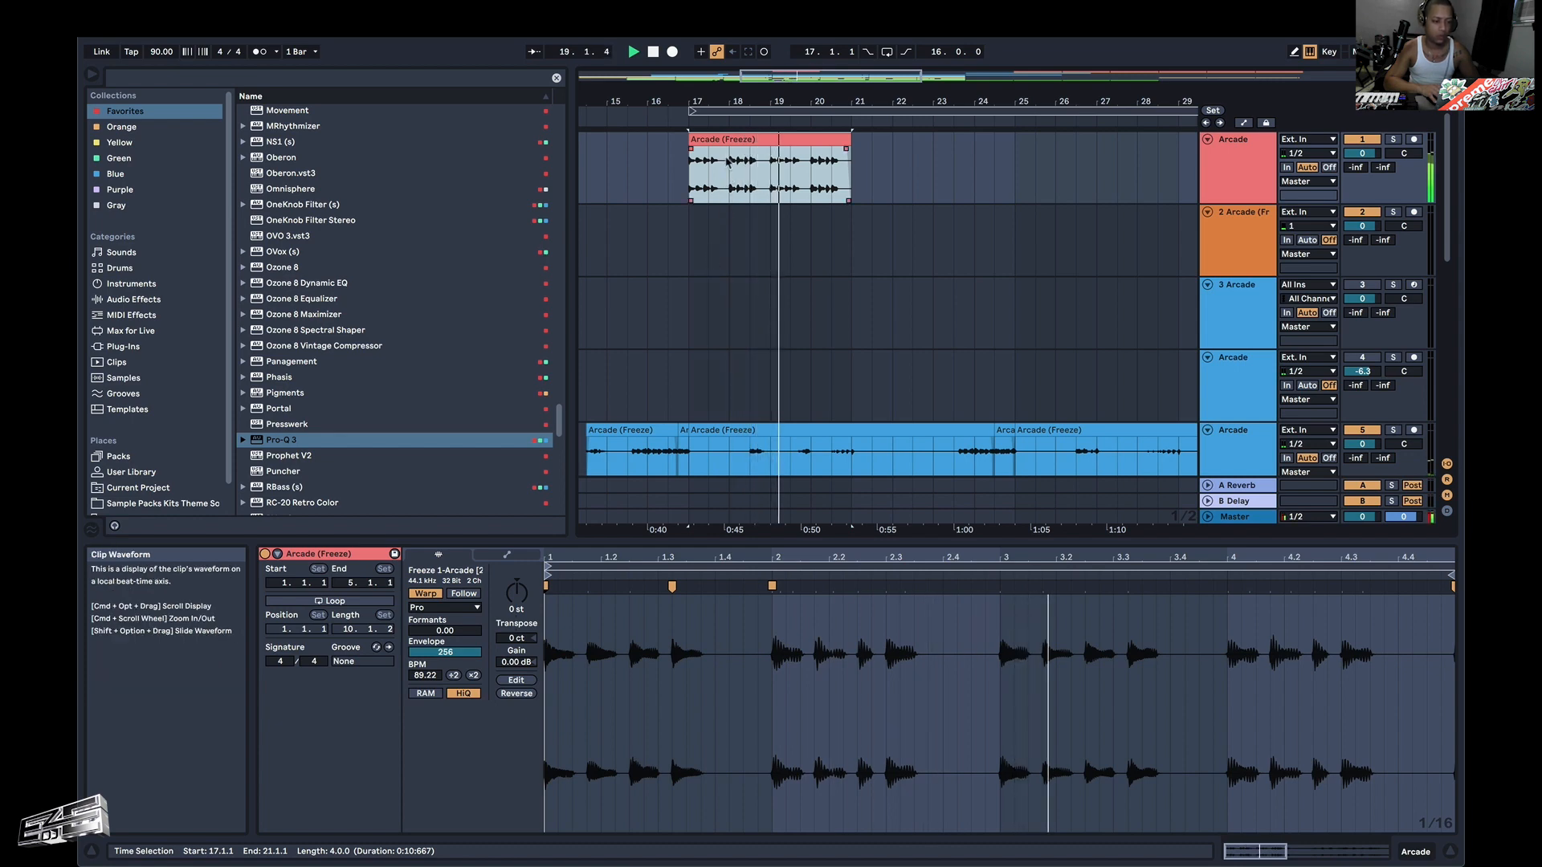
key(super+d)
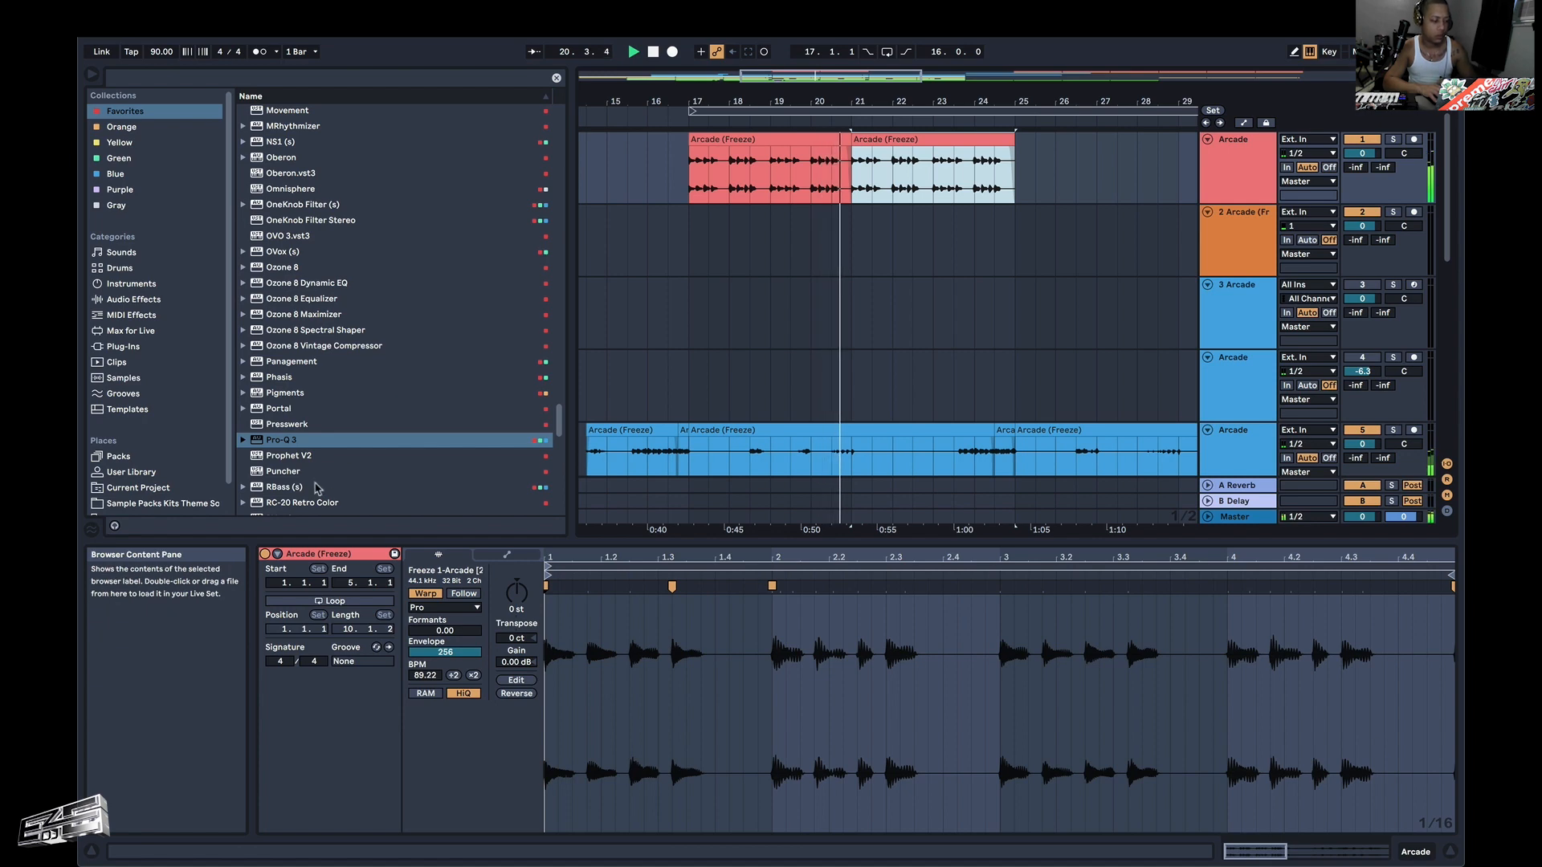
Add the RBass effect to the red Arcade track with Intensity 6.2 and Freq 128.
double_click(317, 489)
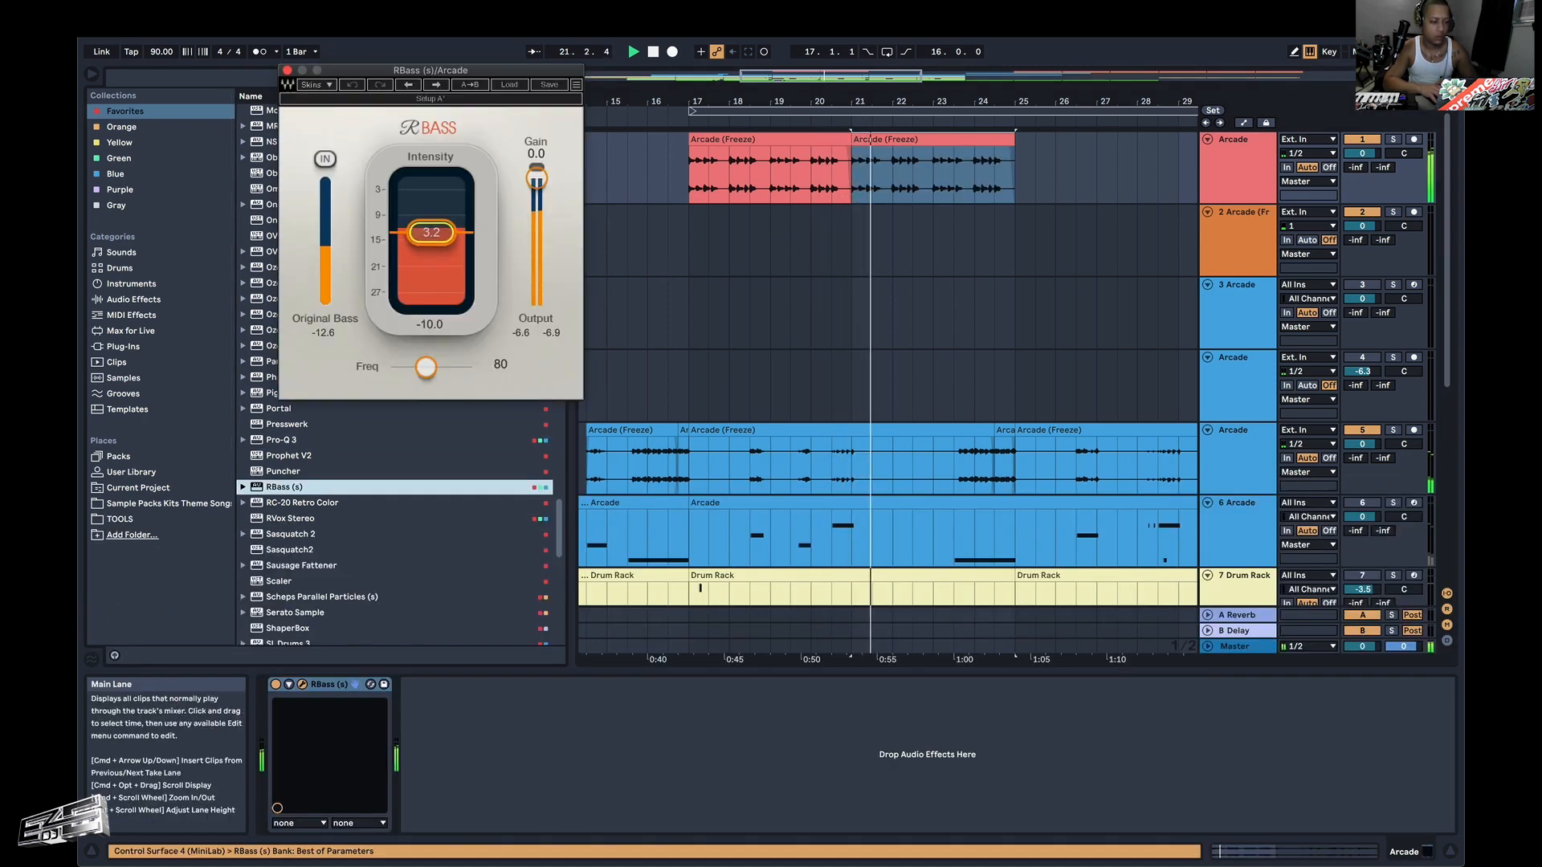
drag(431, 233, 432, 224)
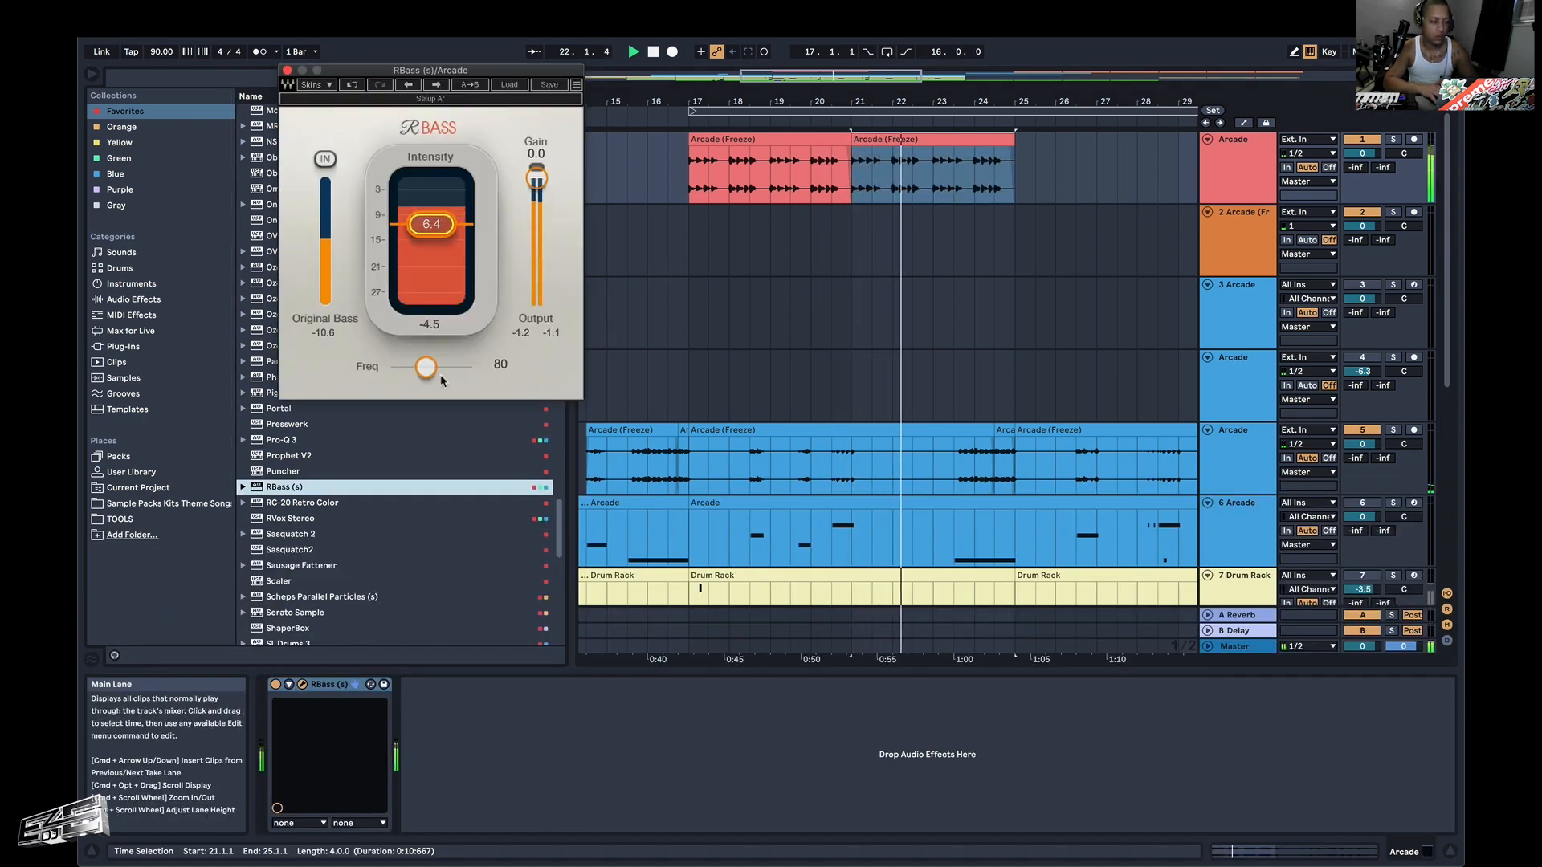
mouse_move(427, 367)
mouse_down()
mouse_move(412, 368)
mouse_move(444, 368)
mouse_up()
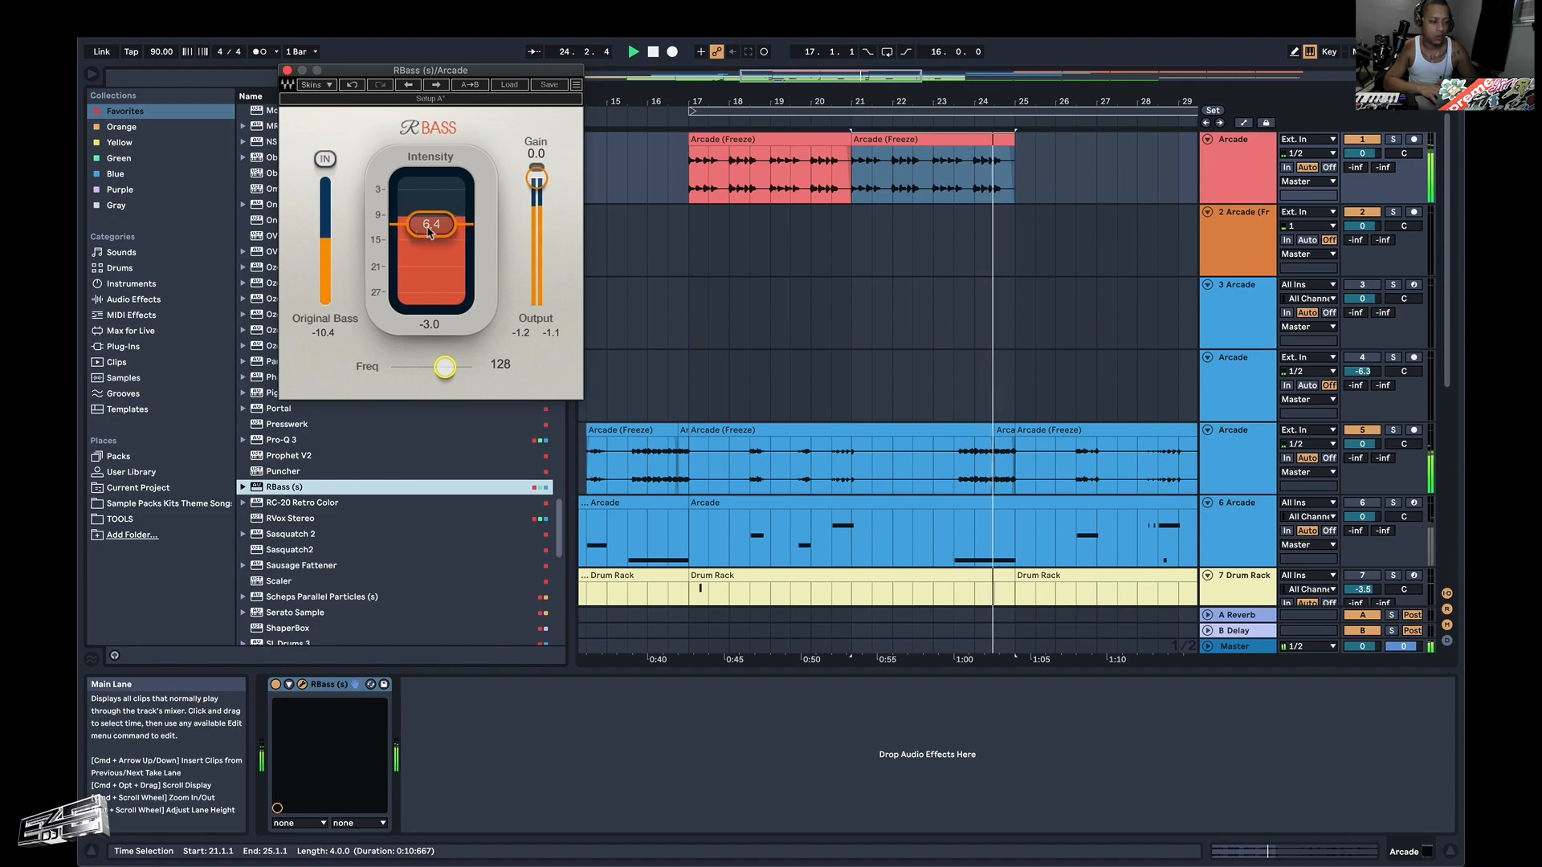
drag(430, 233, 430, 234)
Move the first orange riff clip from bar 37 to bar 25 and duplicate it once to fill bars 29–33.
click(867, 142)
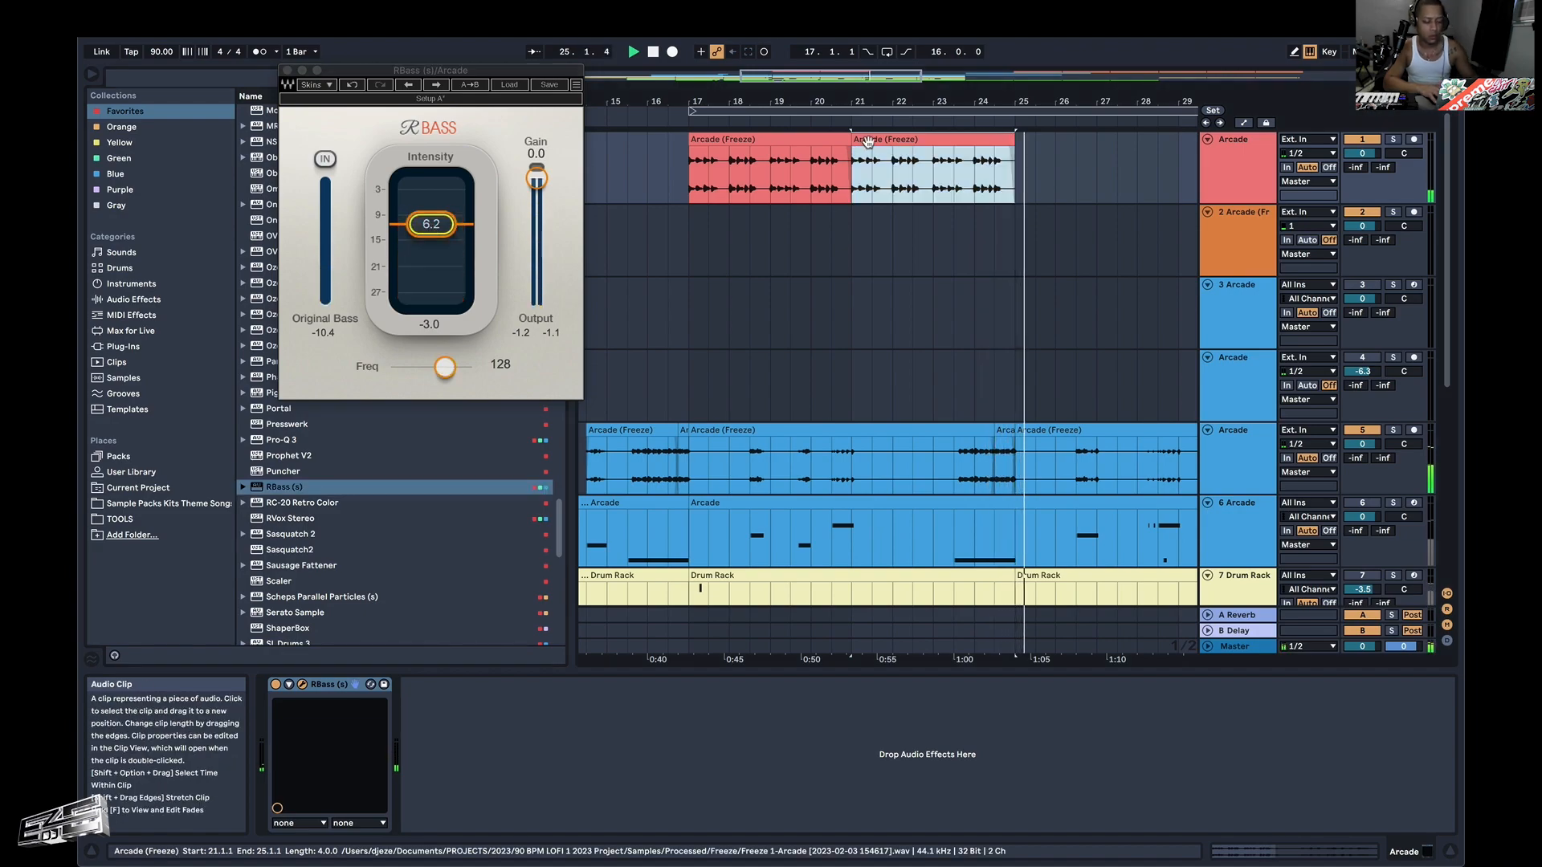
scroll(947, 175, down, 5)
key(ctrl+Up)
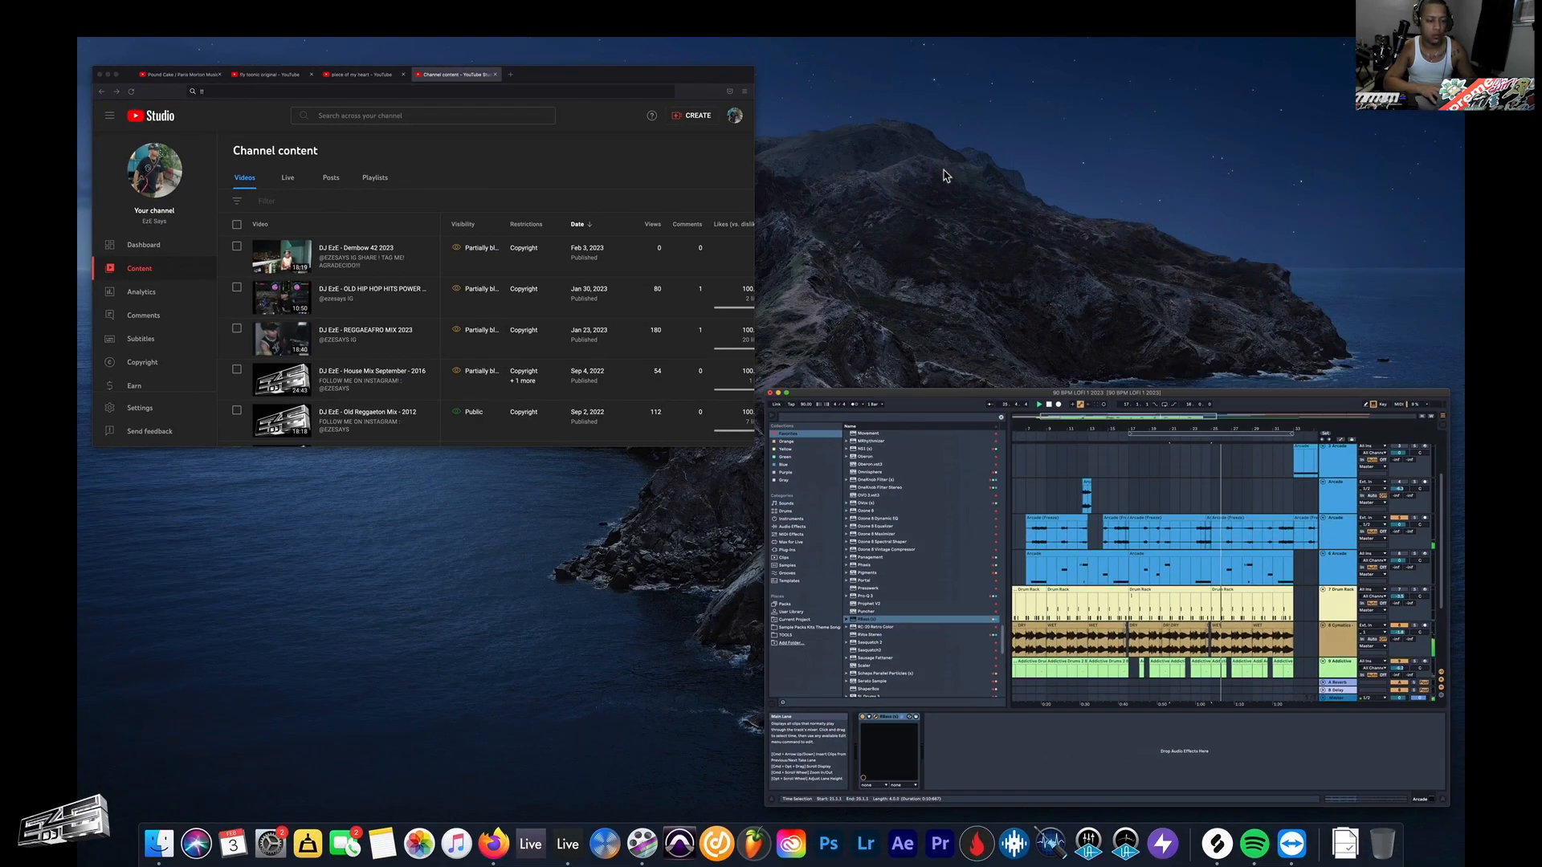
click(830, 413)
scroll(901, 207, up, 5)
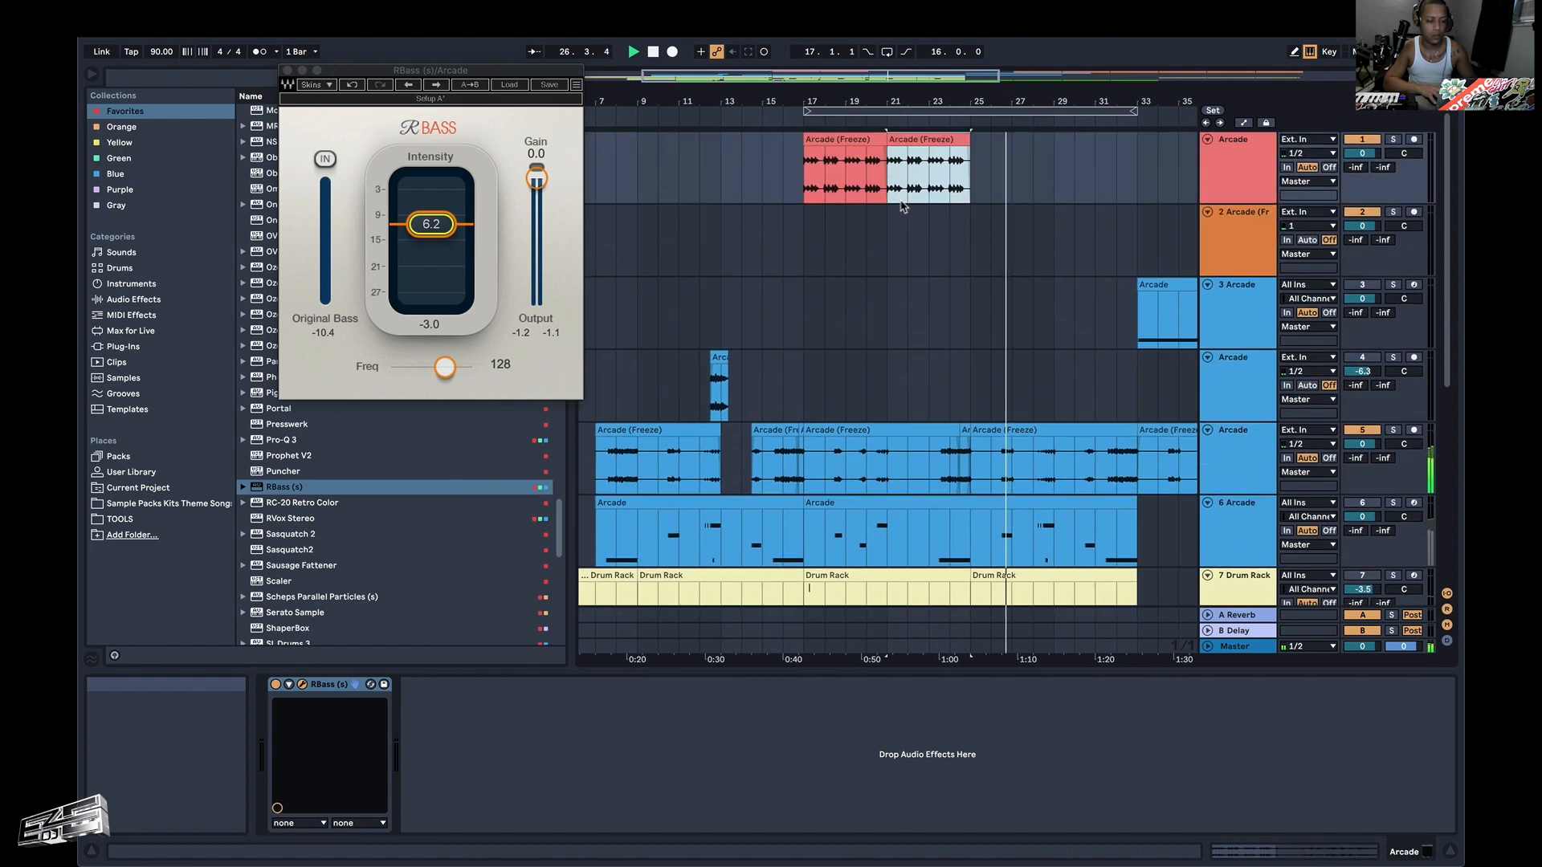
scroll(934, 218, down, 3)
click(930, 200)
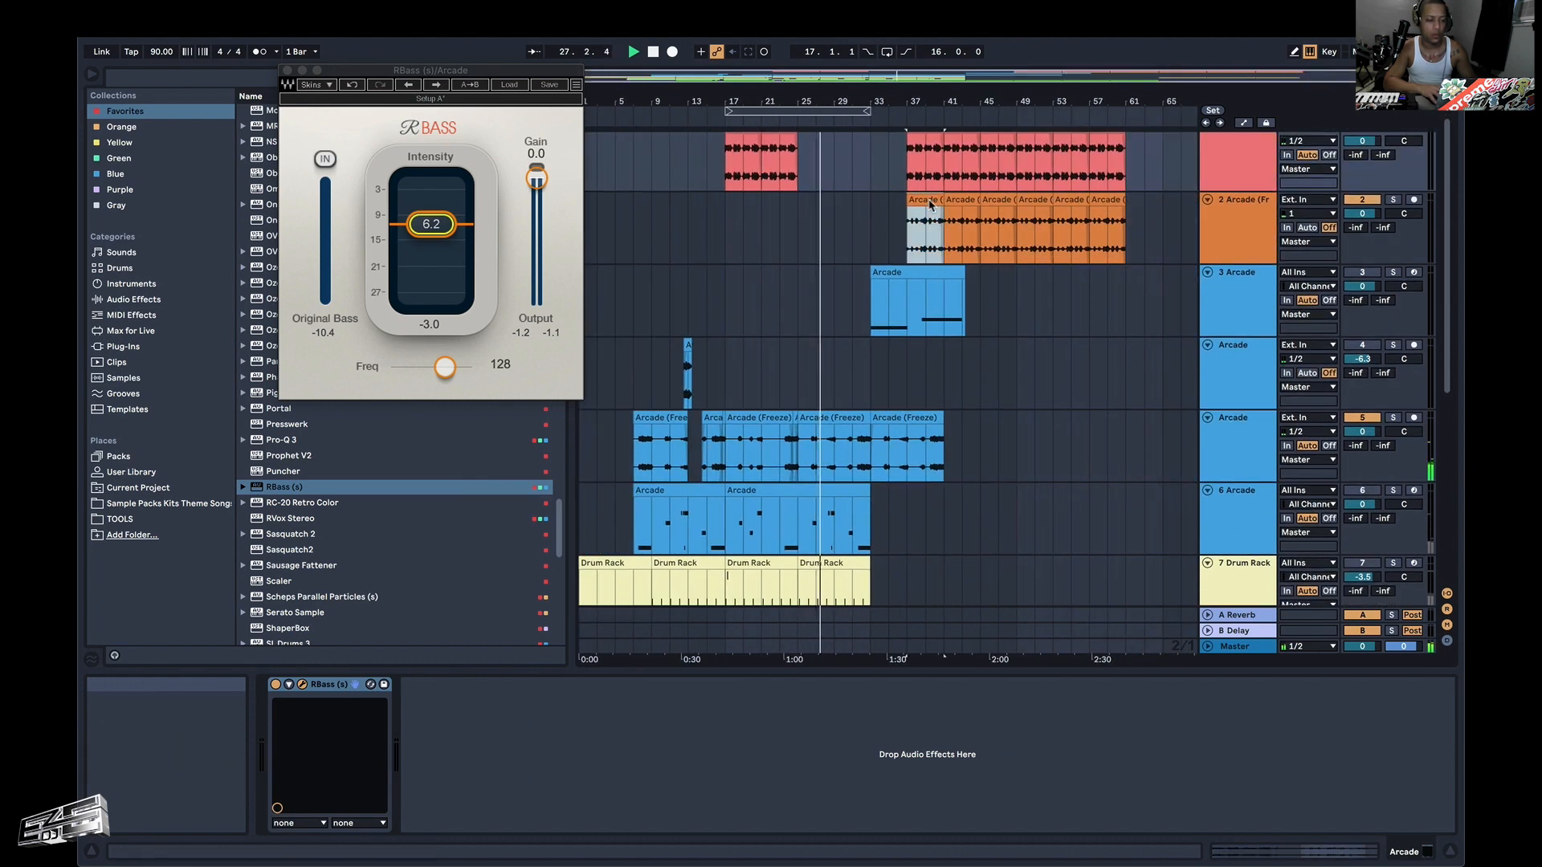
drag(929, 200, 815, 202)
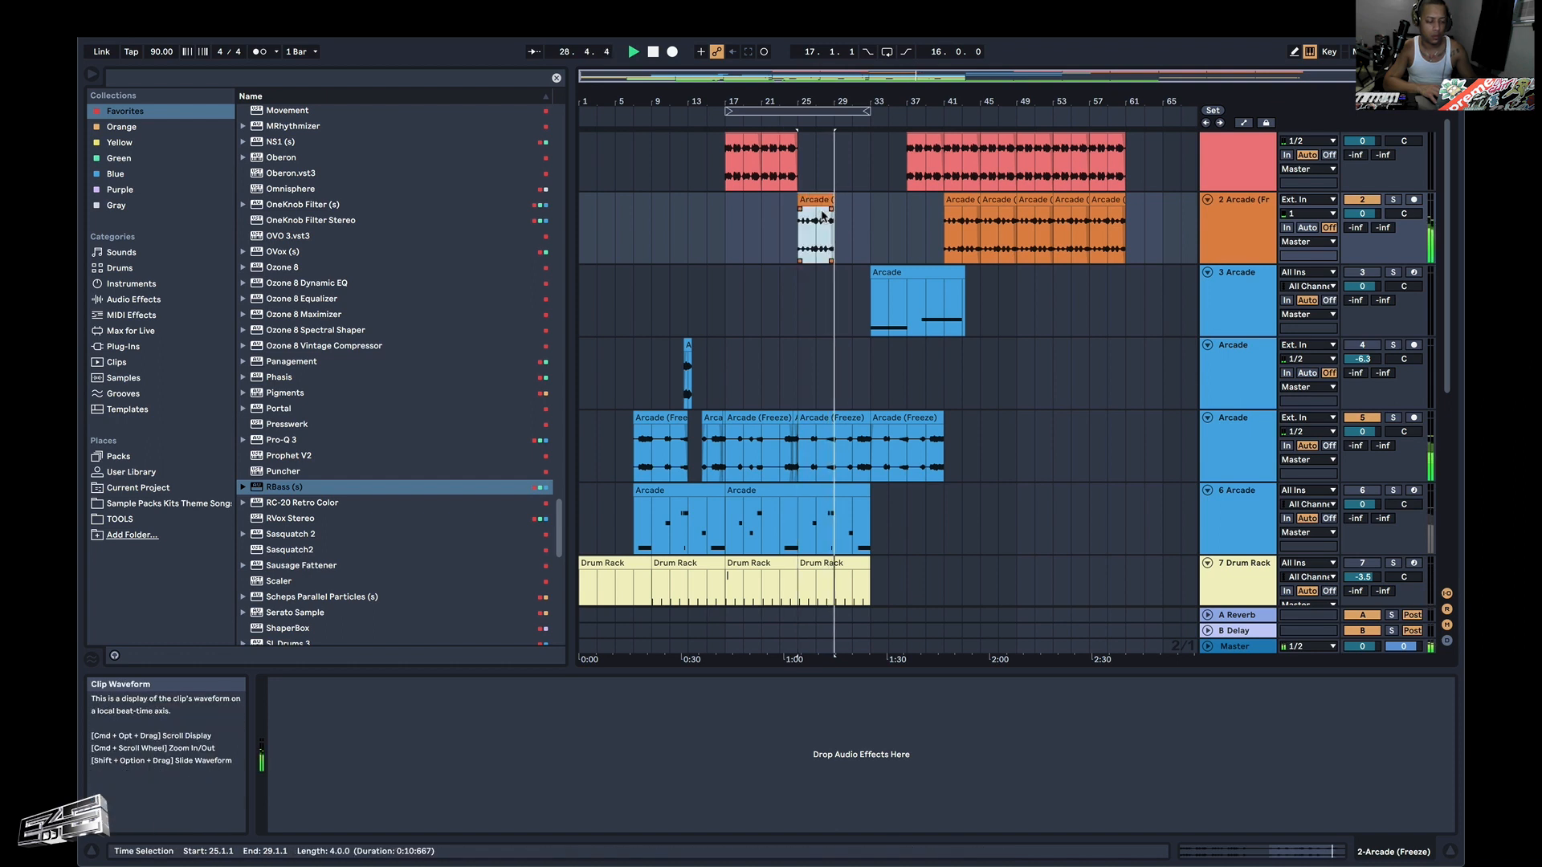
key(super+d)
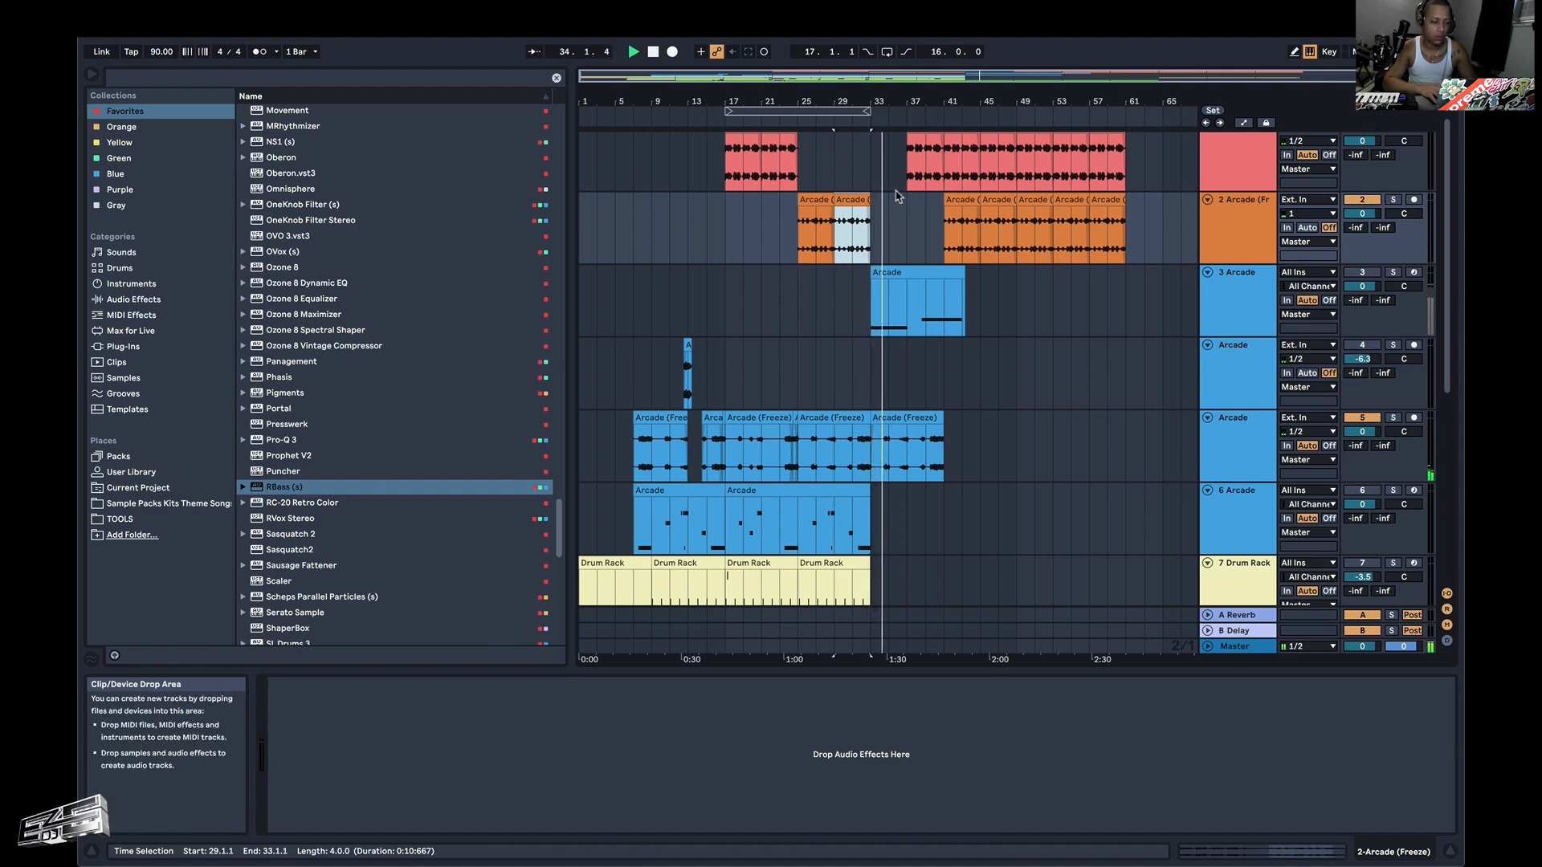
Shorten the red riff clip starting at bar 37 to end at about 40.3, and audition the cut from bar 40.
scroll(897, 196, up, 1)
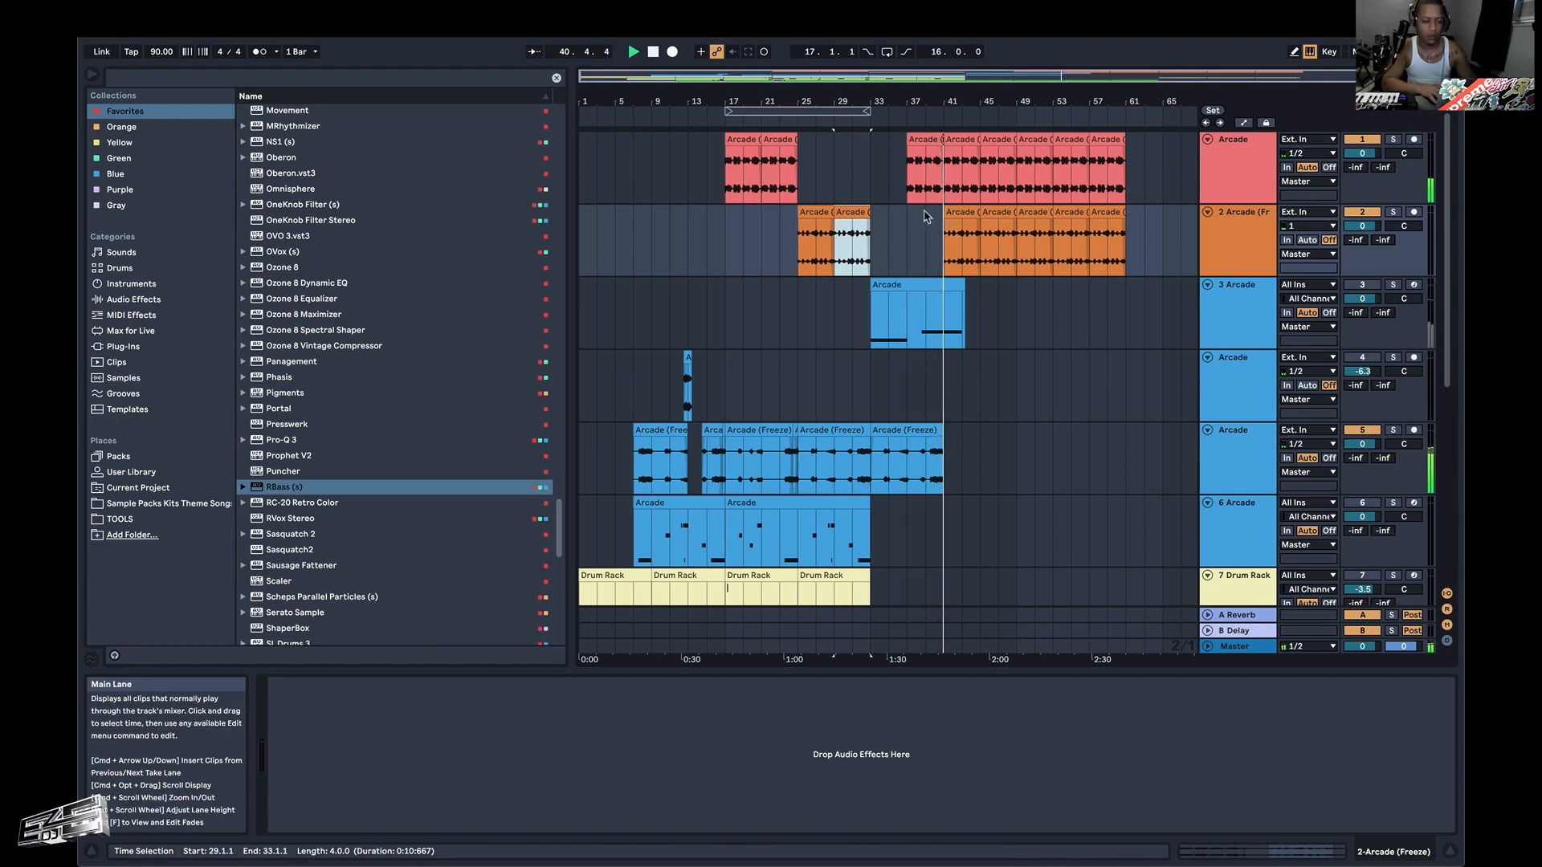
click(927, 195)
scroll(935, 195, up, 5)
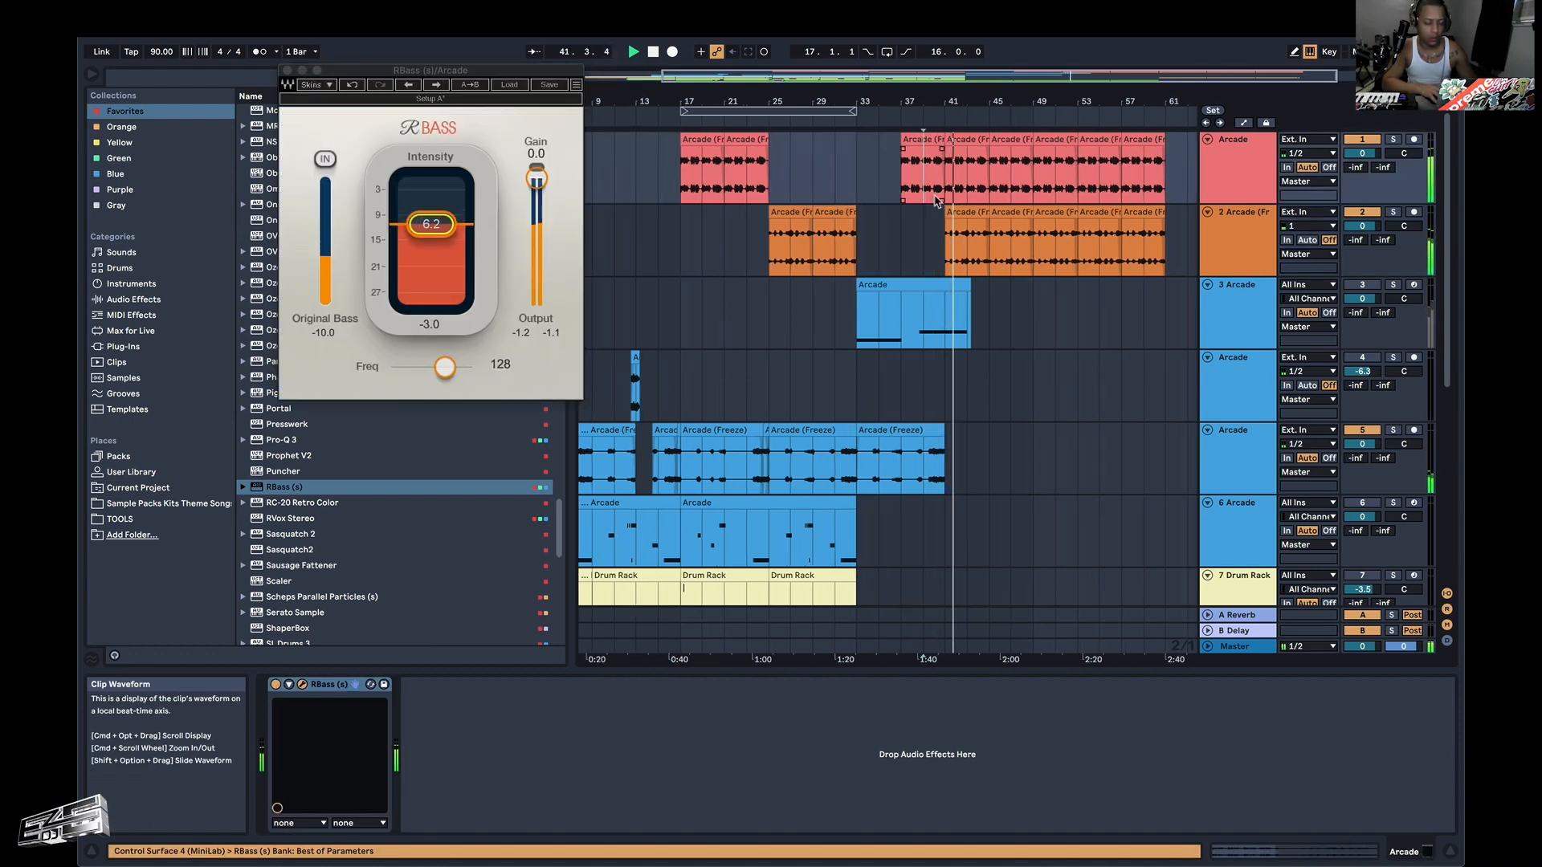
click(936, 195)
key(space)
key(space)
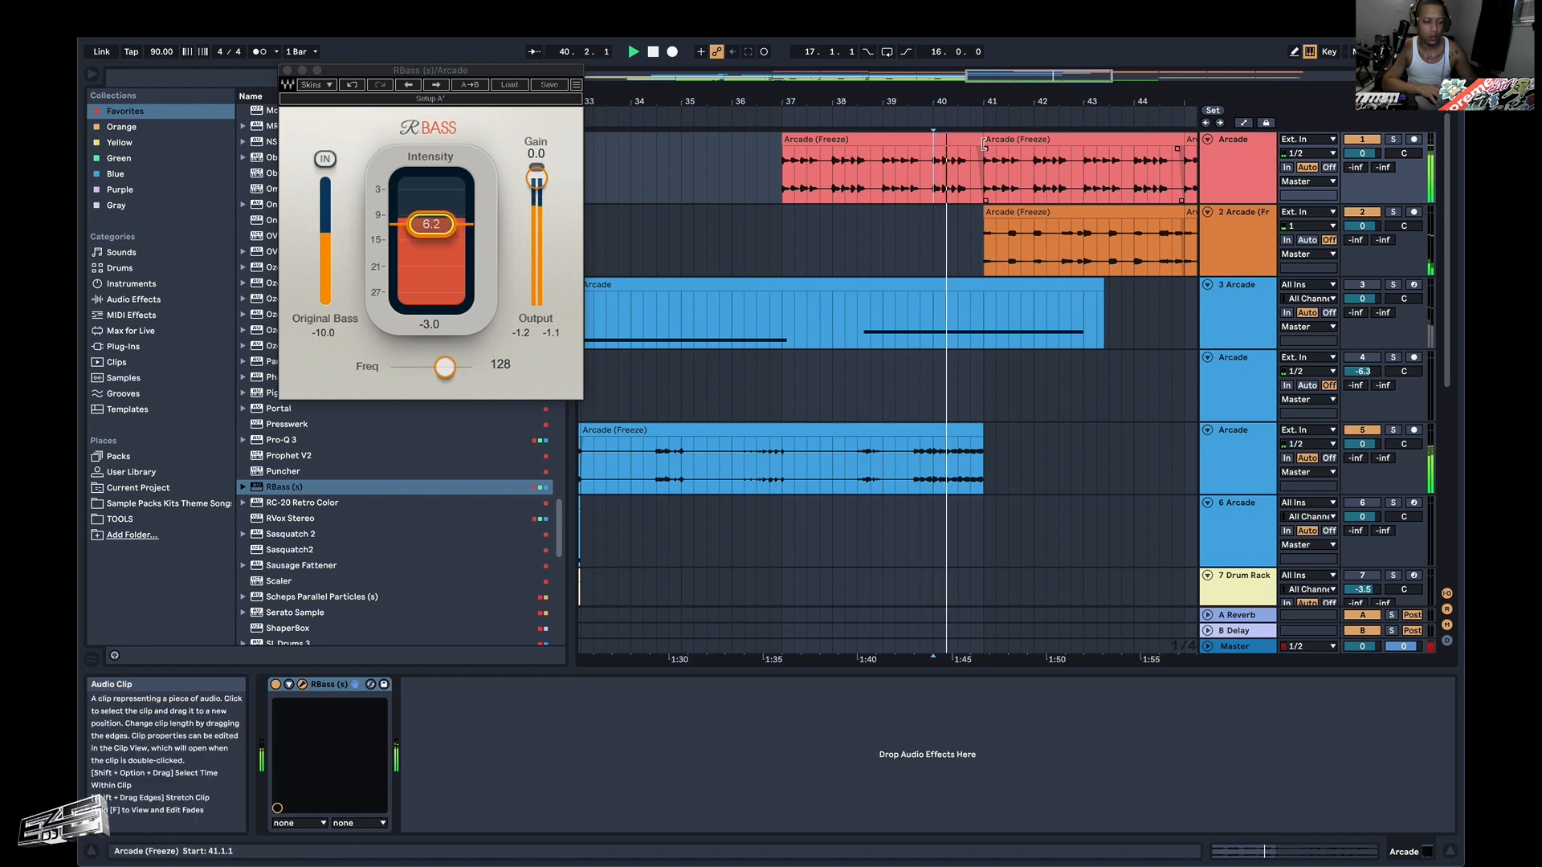
drag(981, 140, 958, 140)
click(938, 166)
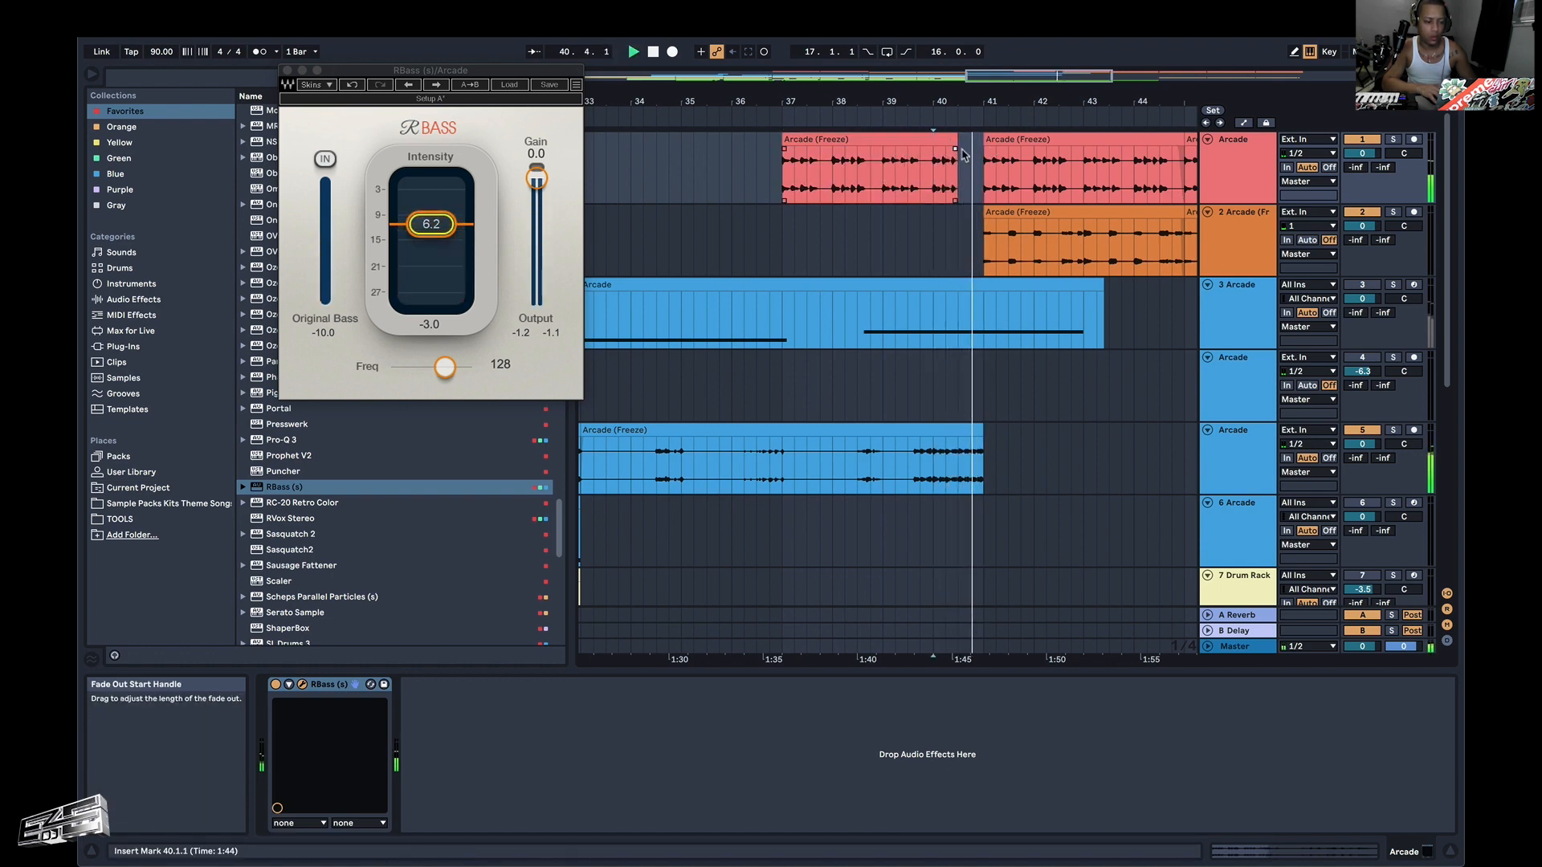
click(936, 167)
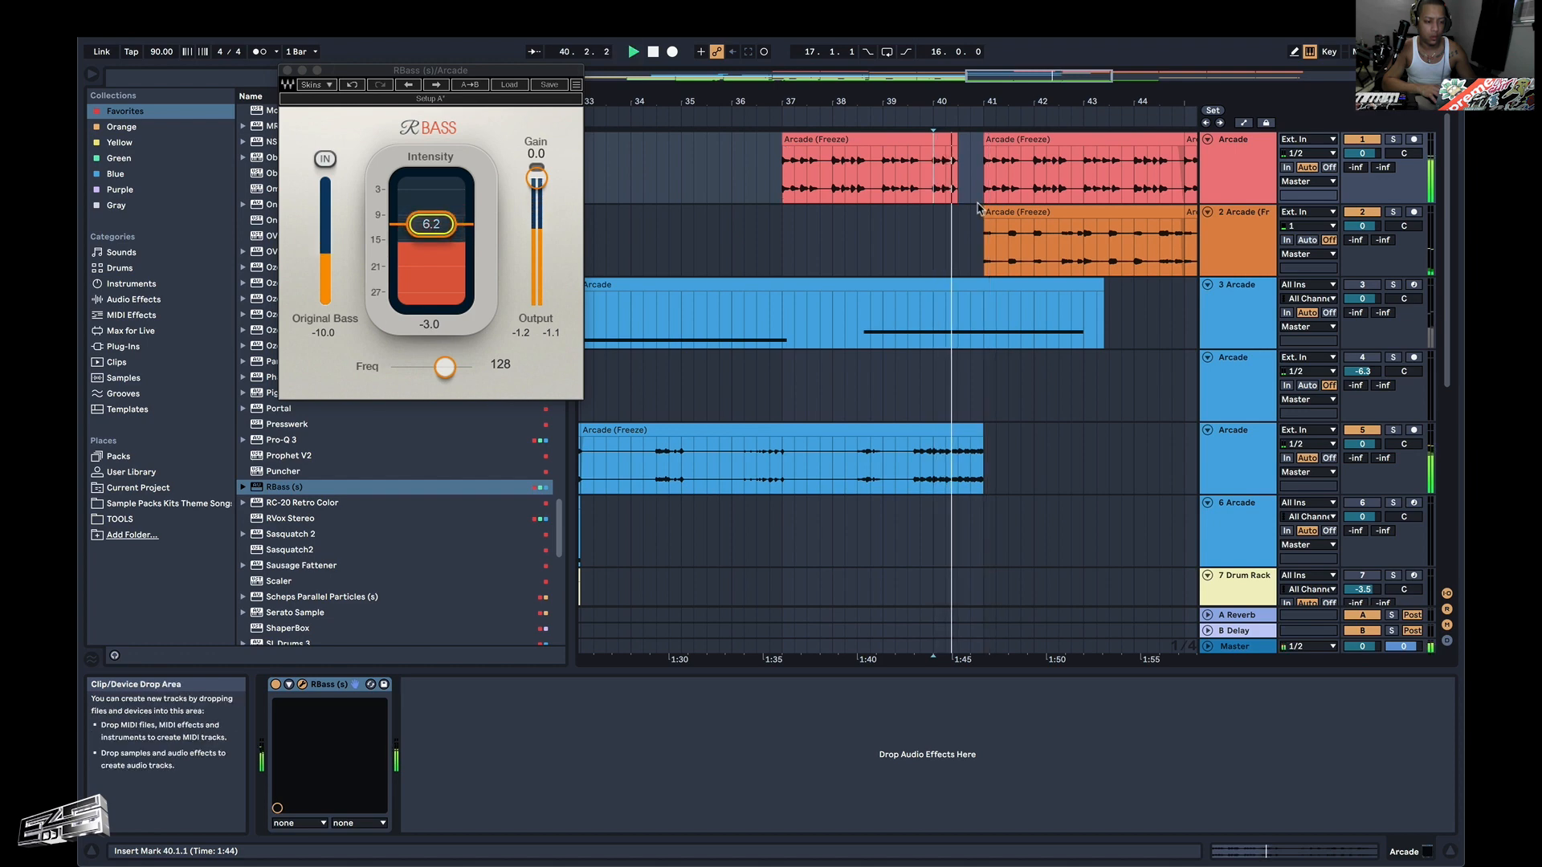
scroll(973, 208, up, 10)
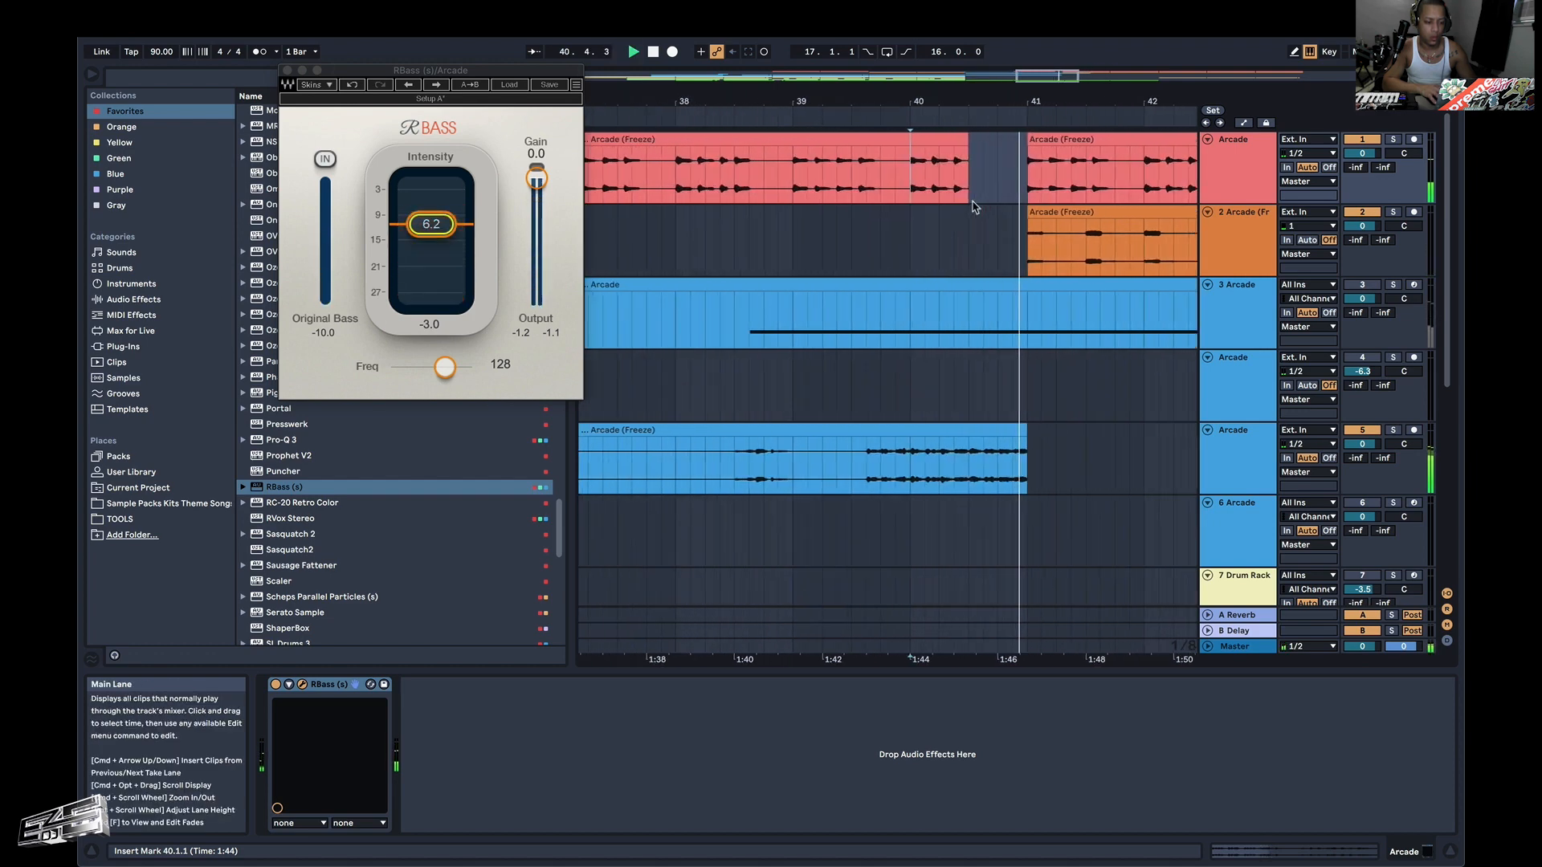
click(965, 151)
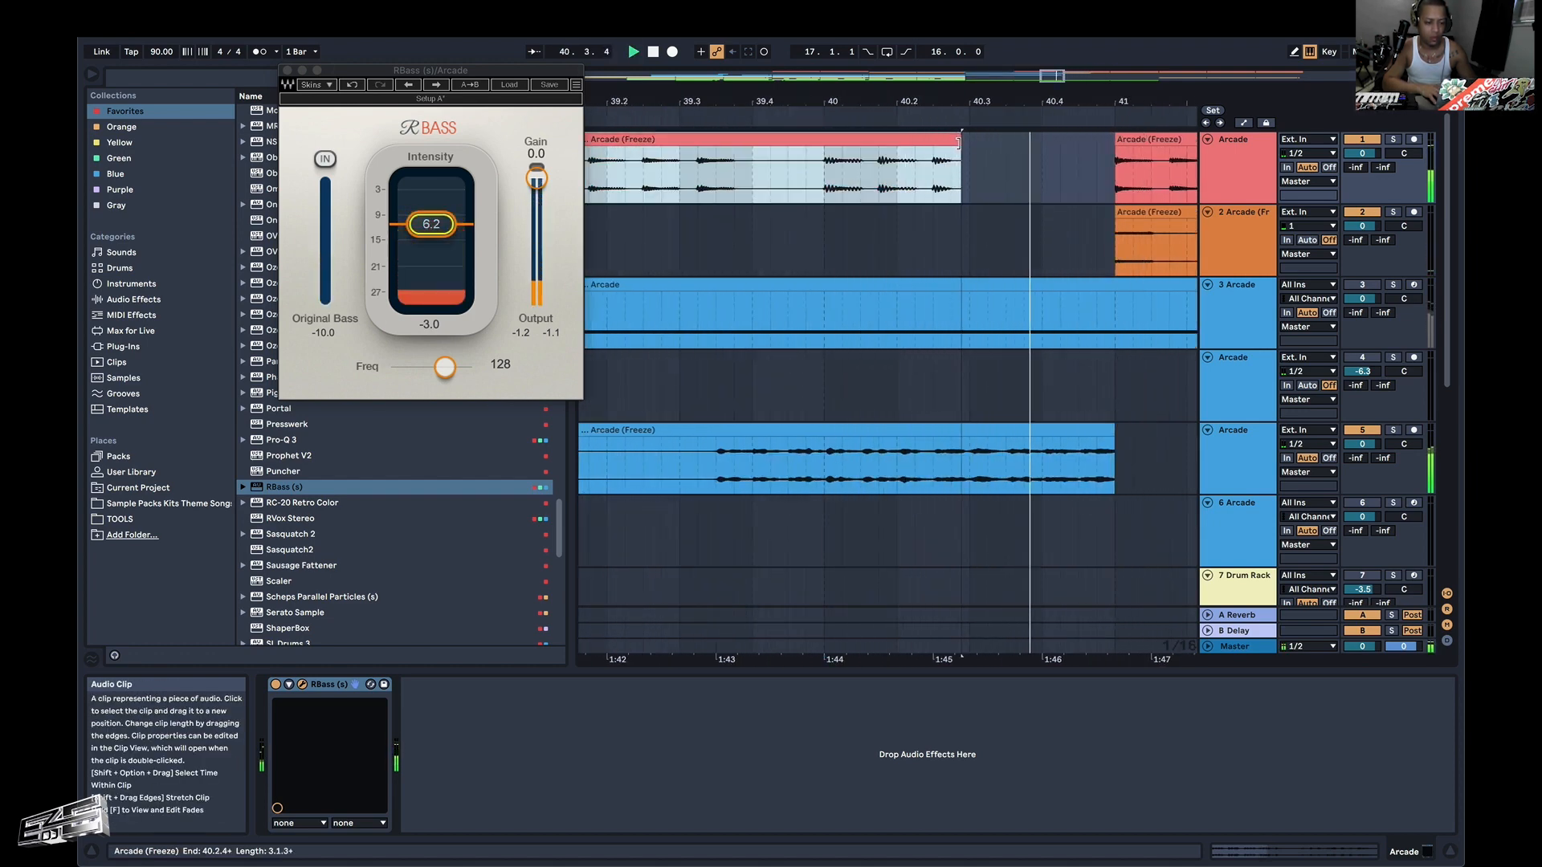
click(822, 169)
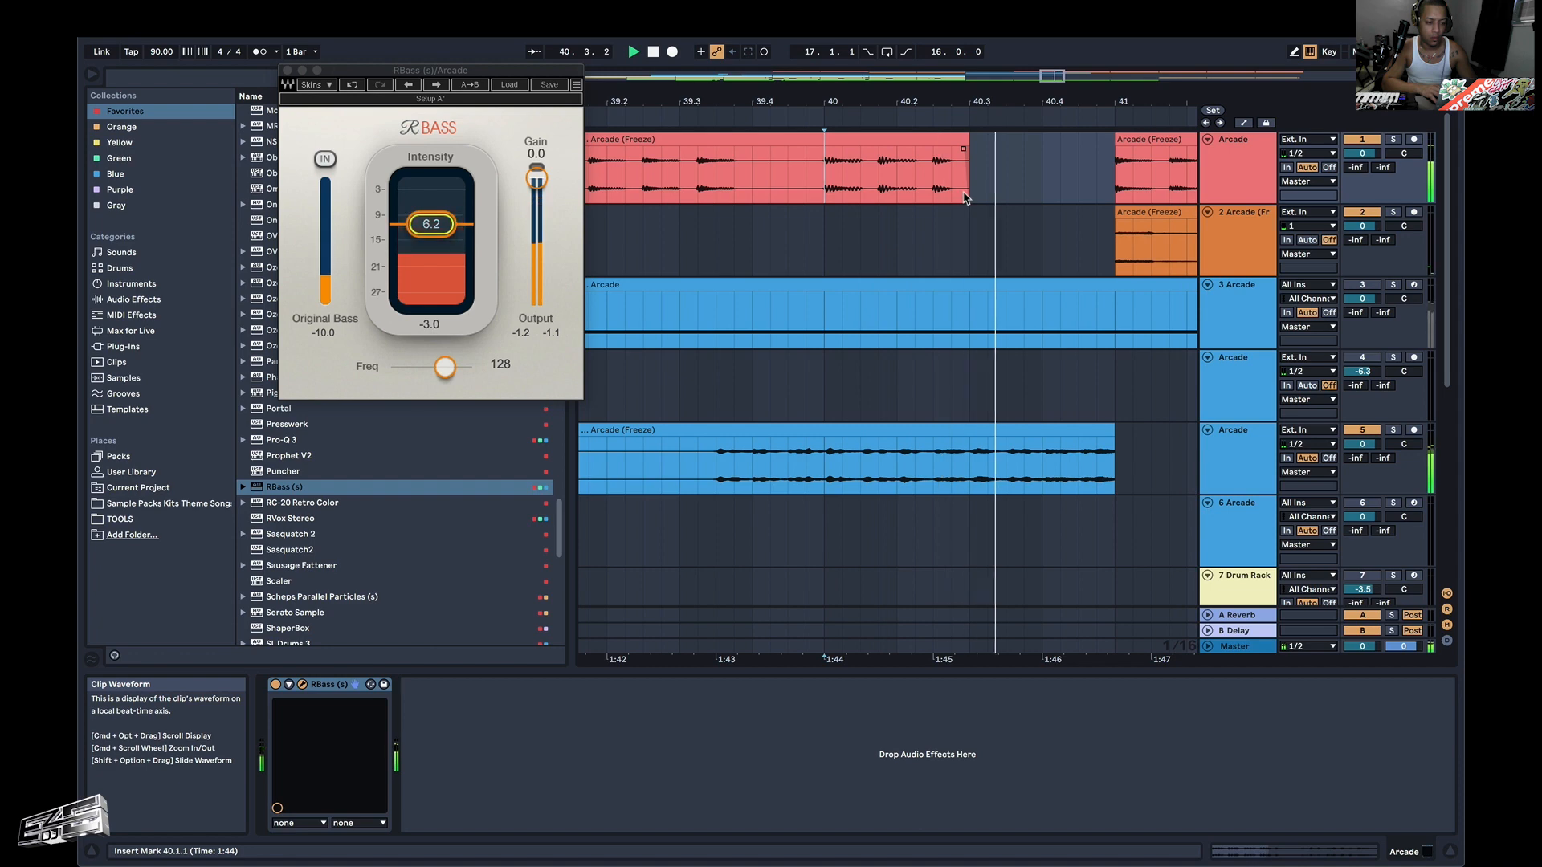
Review the arranged tracks and replay the arrangement from bar 45.
scroll(1024, 212, down, 3)
scroll(1023, 212, down, 5)
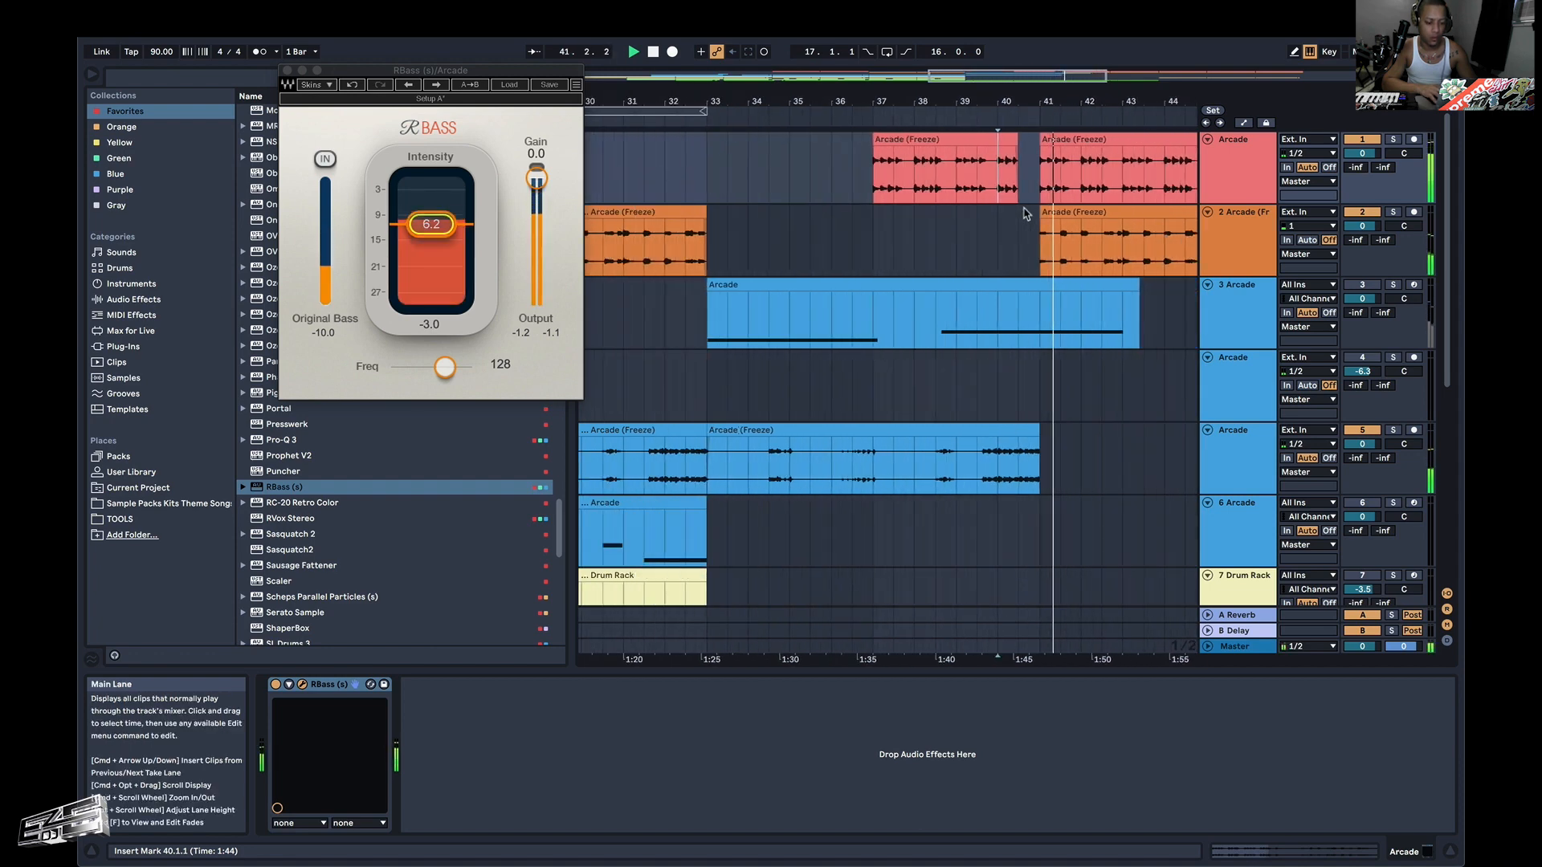
scroll(1023, 212, down, 5)
scroll(1023, 212, up, 5)
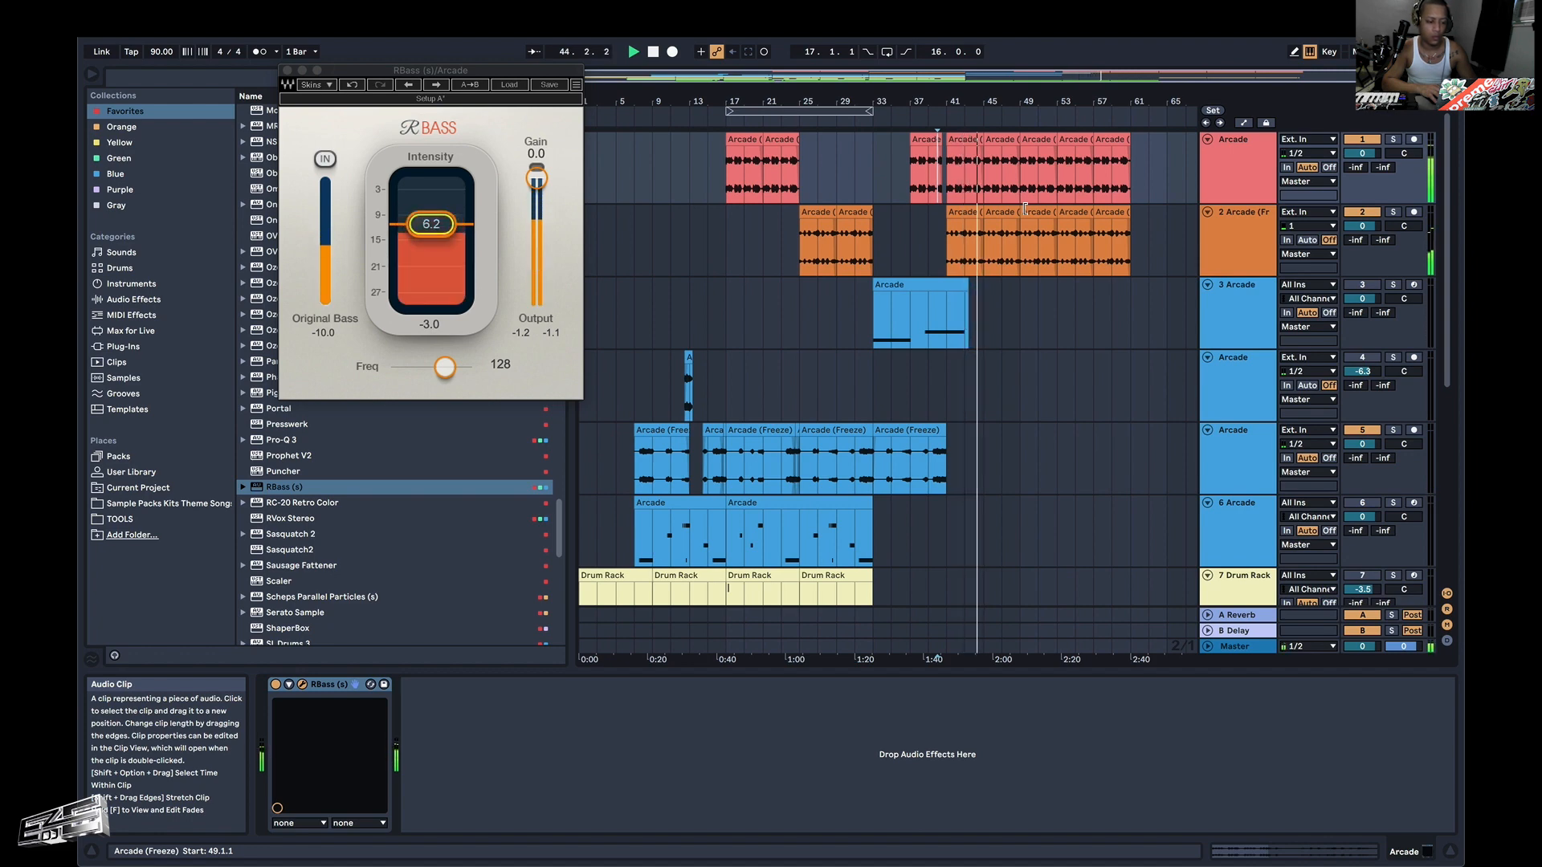
scroll(1018, 296, down, 5)
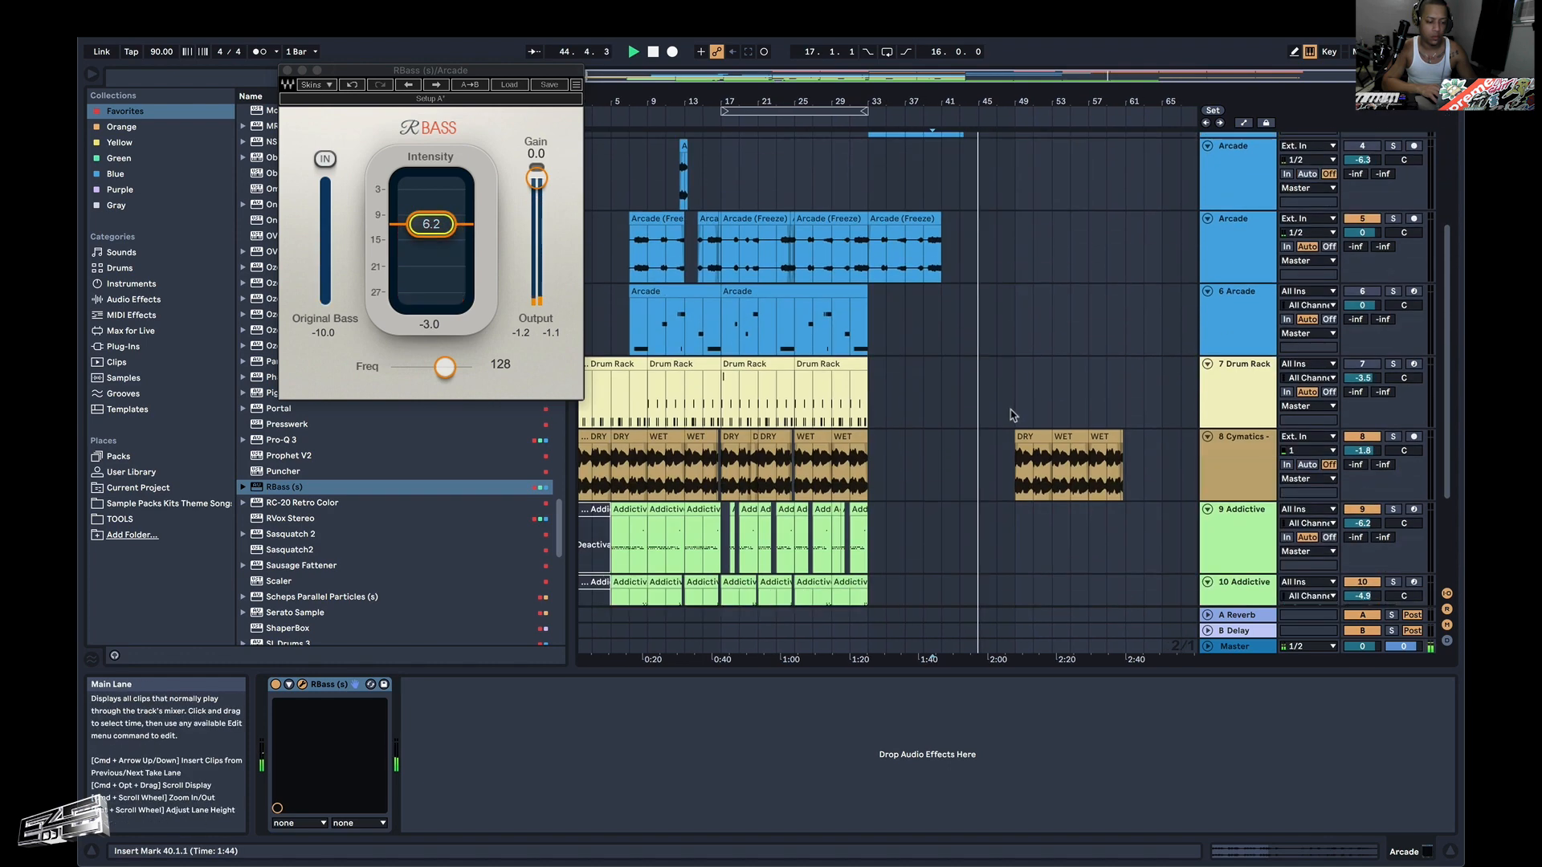
click(1011, 465)
scroll(1014, 406, up, 5)
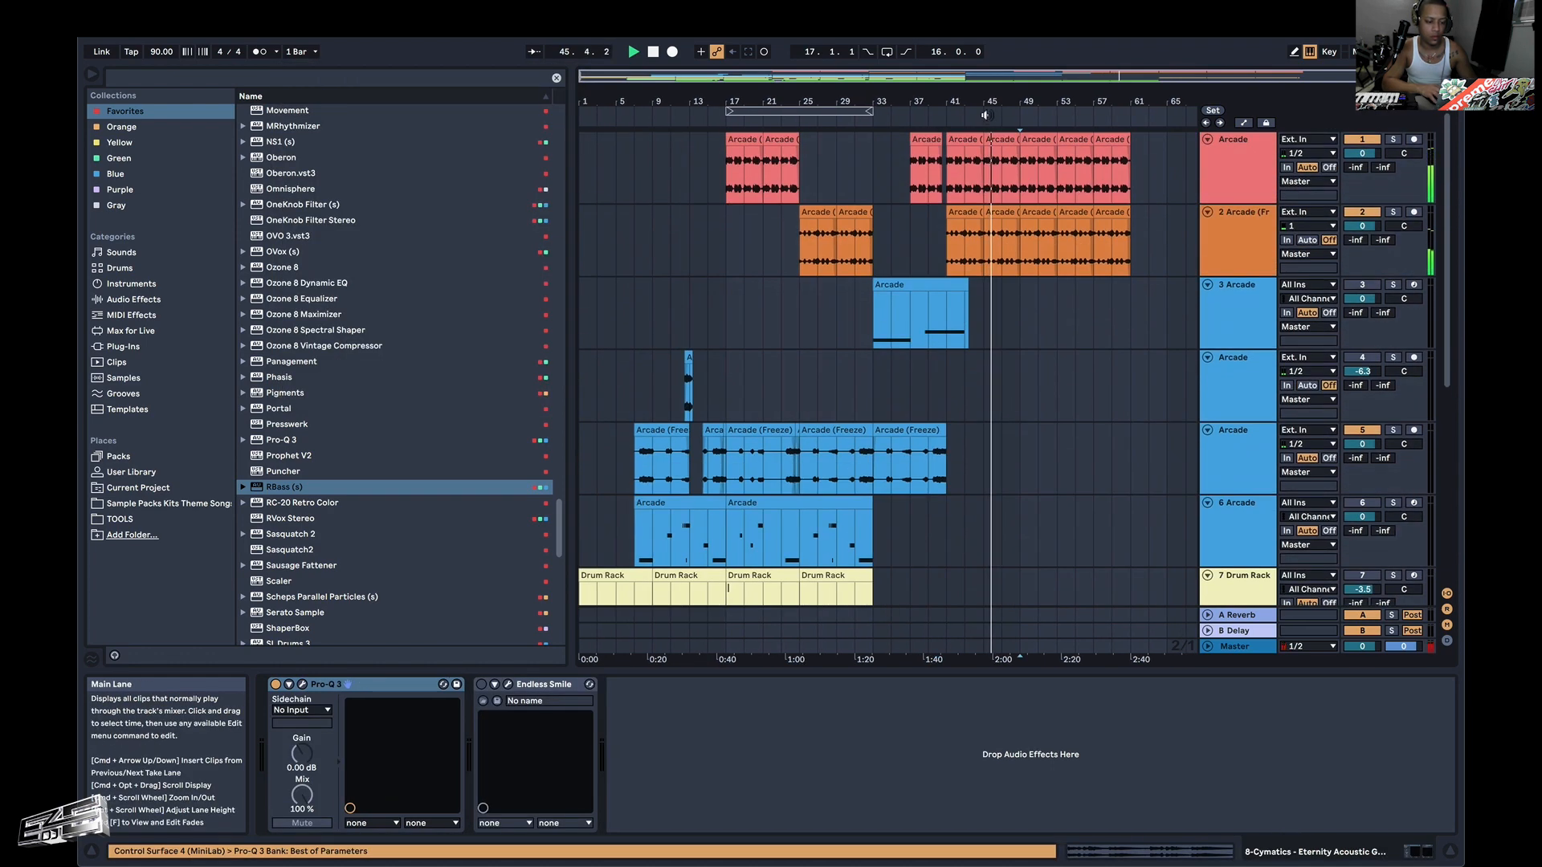
key(space)
click(986, 257)
key(space)
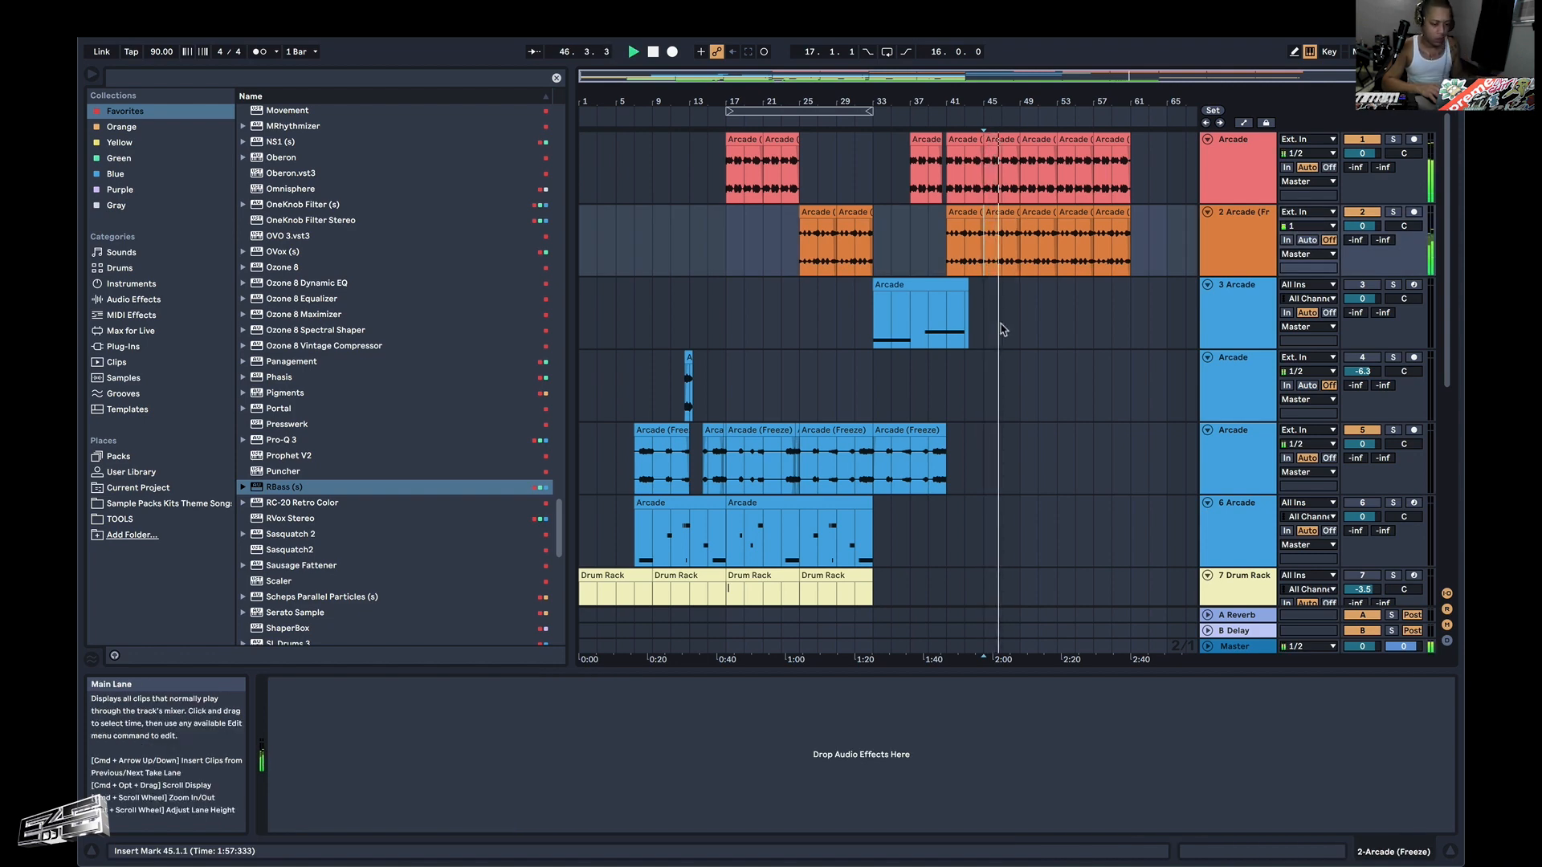
Examine the green Eternity Drum Loop clips around bars 41–49, auditioning them from 46.3 and bar 47.
scroll(1003, 330, down, 8)
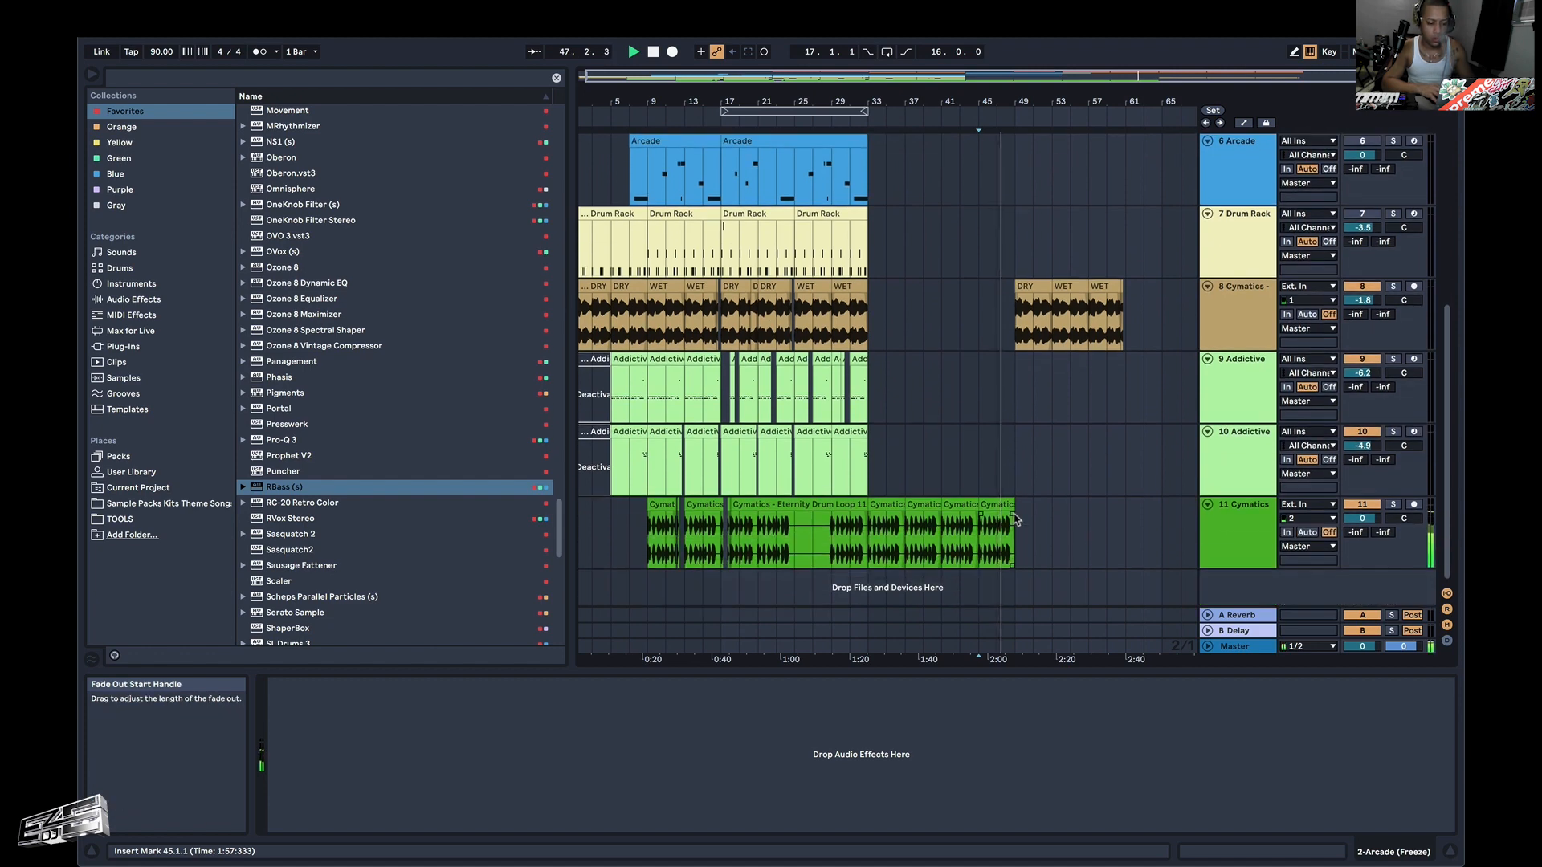
scroll(1004, 530, up, 10)
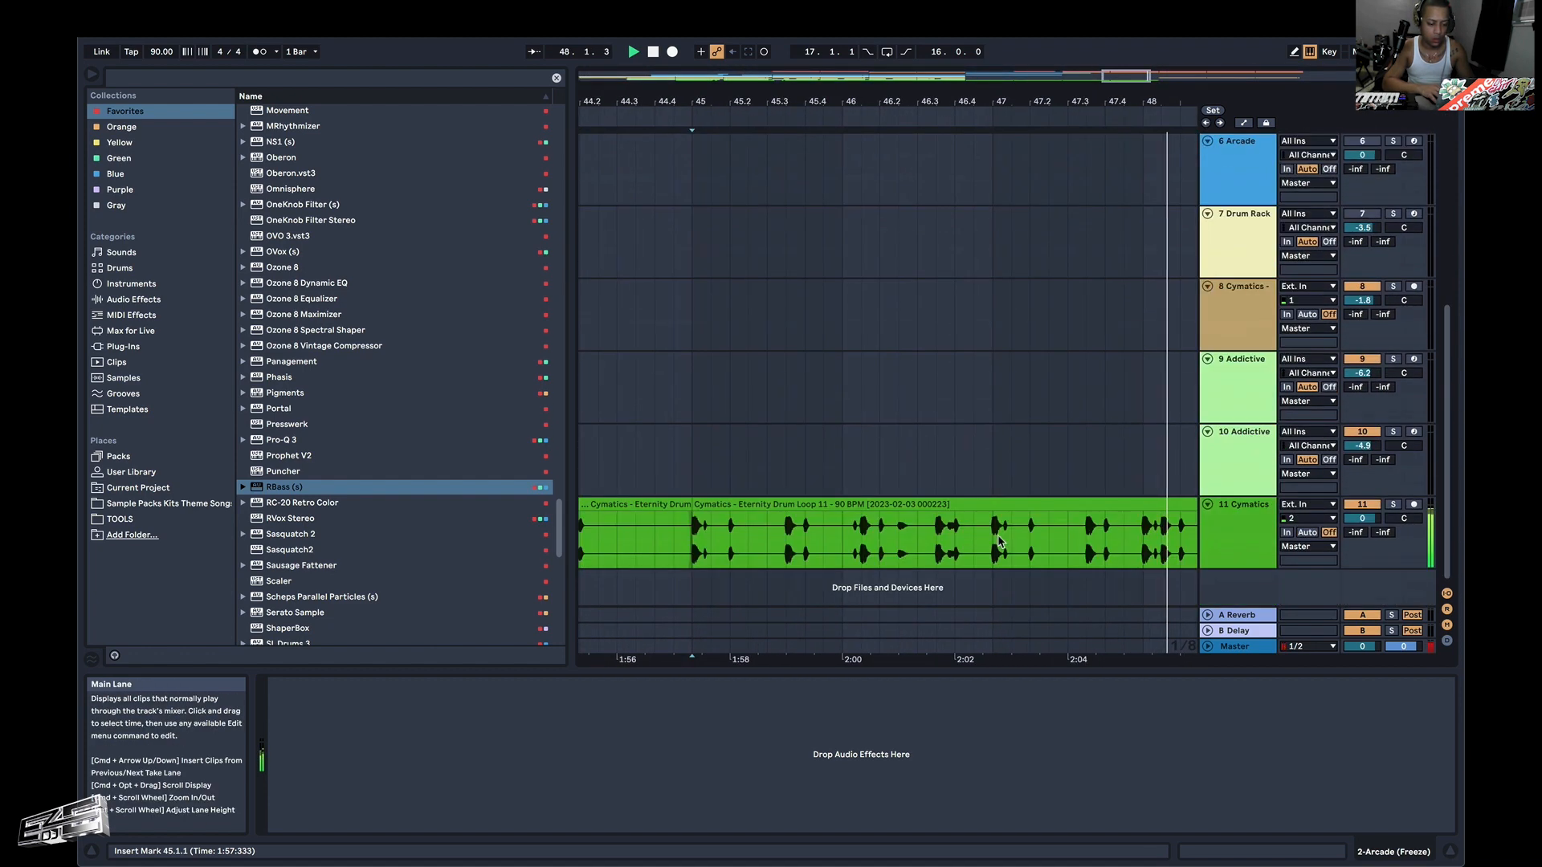
click(1000, 542)
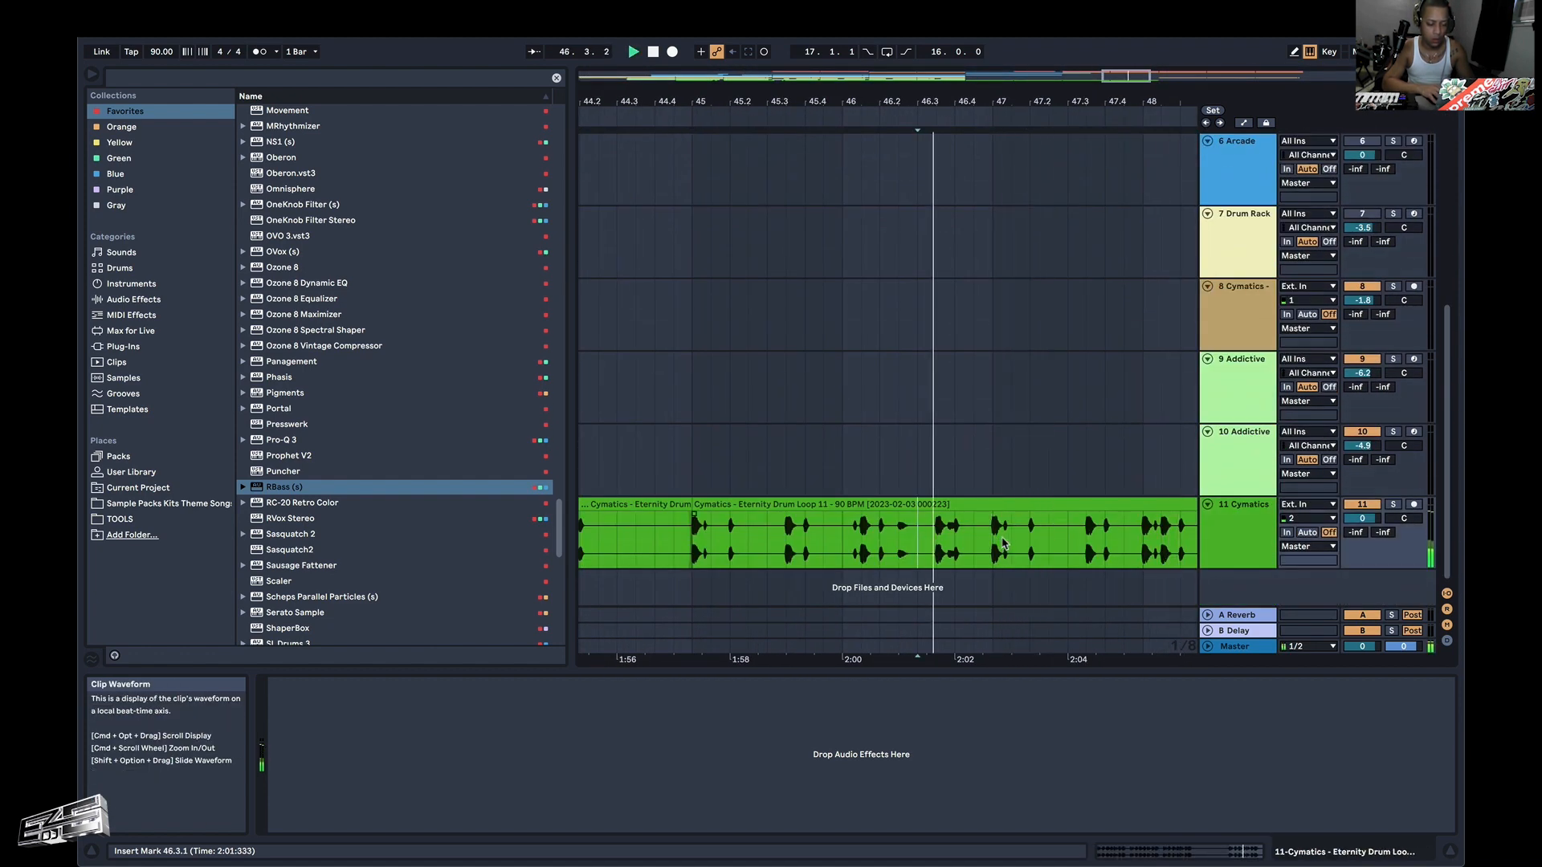
scroll(992, 548, up, 4)
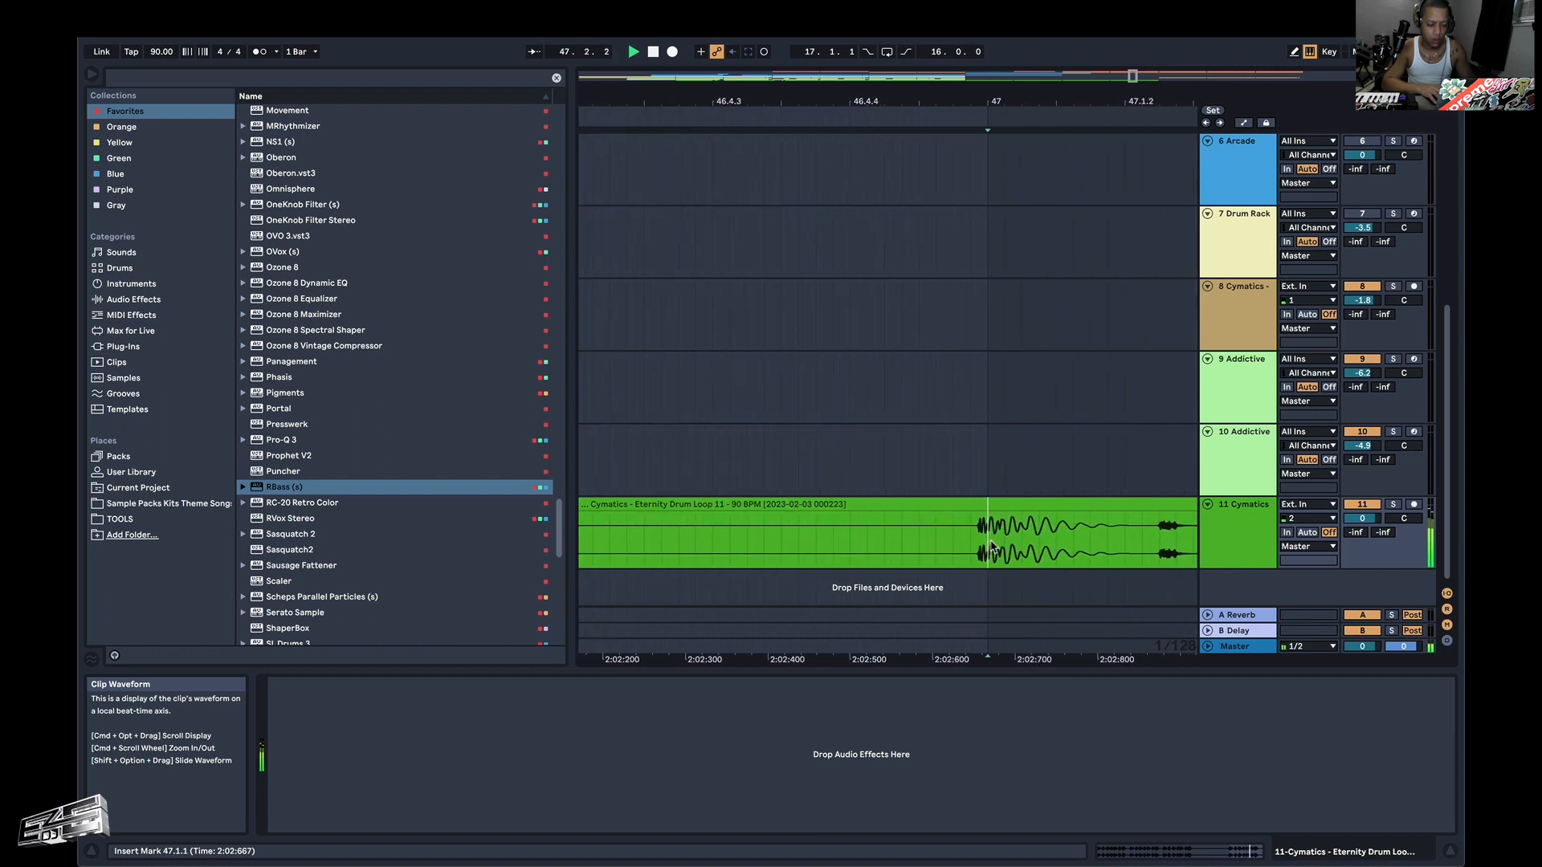
scroll(992, 548, down, 8)
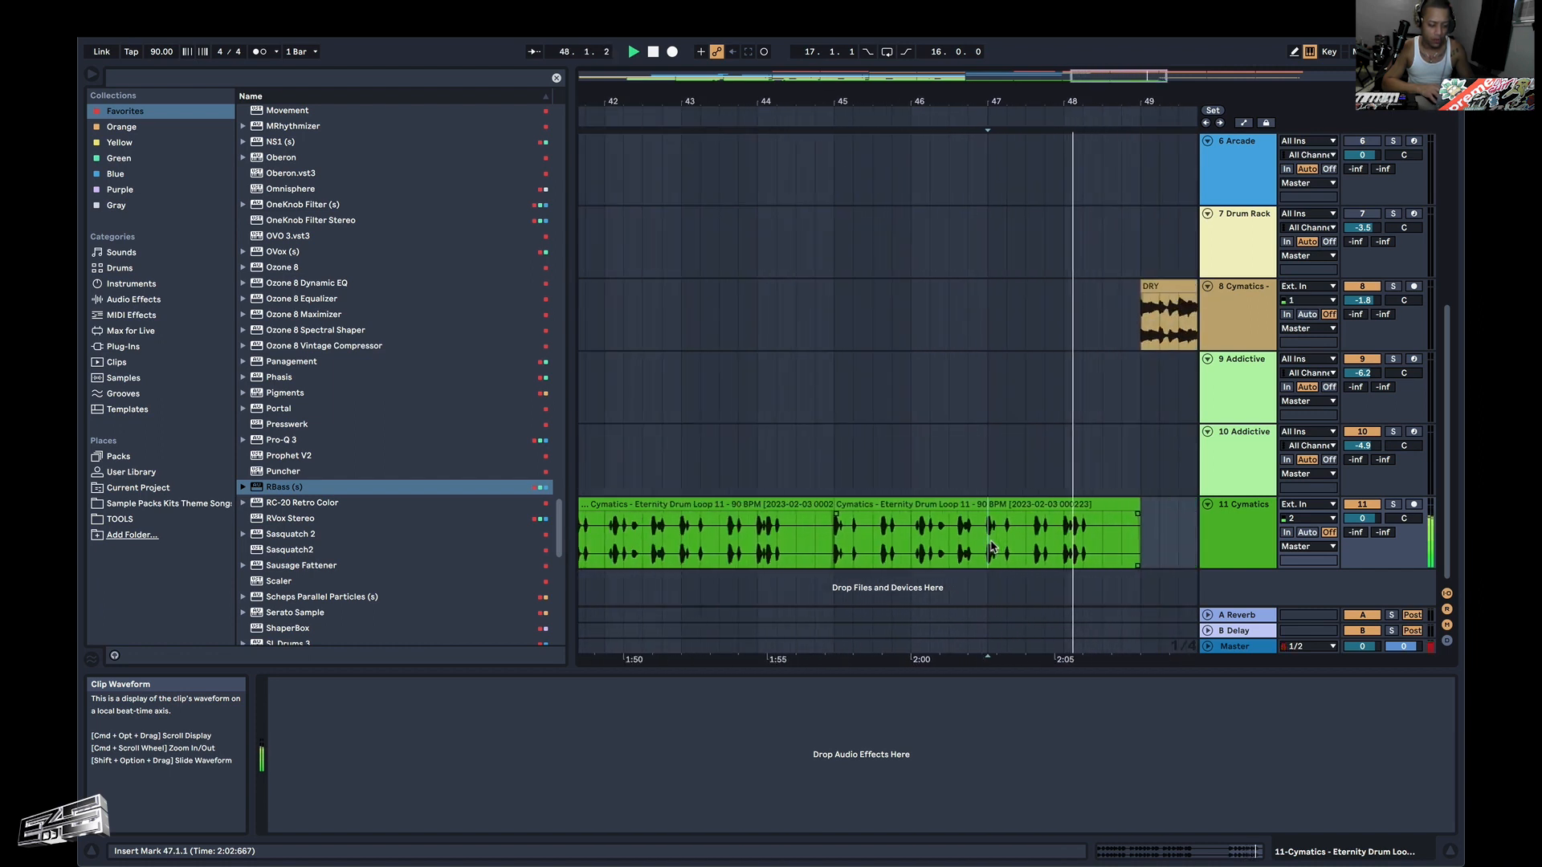
scroll(992, 549, left, 5)
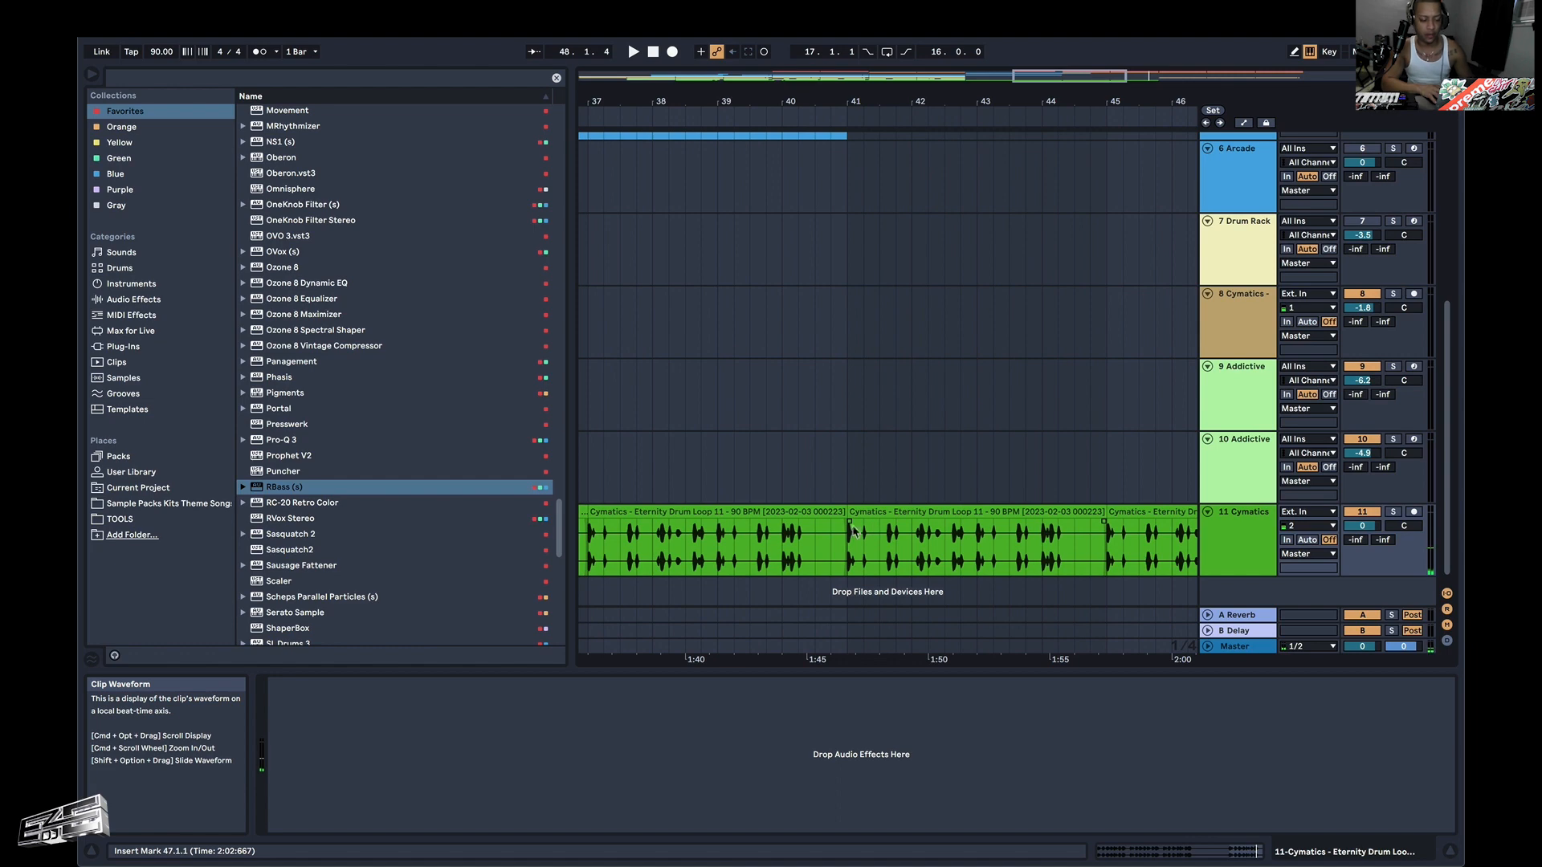
Examine the start edges of the green Eternity Drum Loop clips at bars 41, 33 and 37.
scroll(853, 531, up, 8)
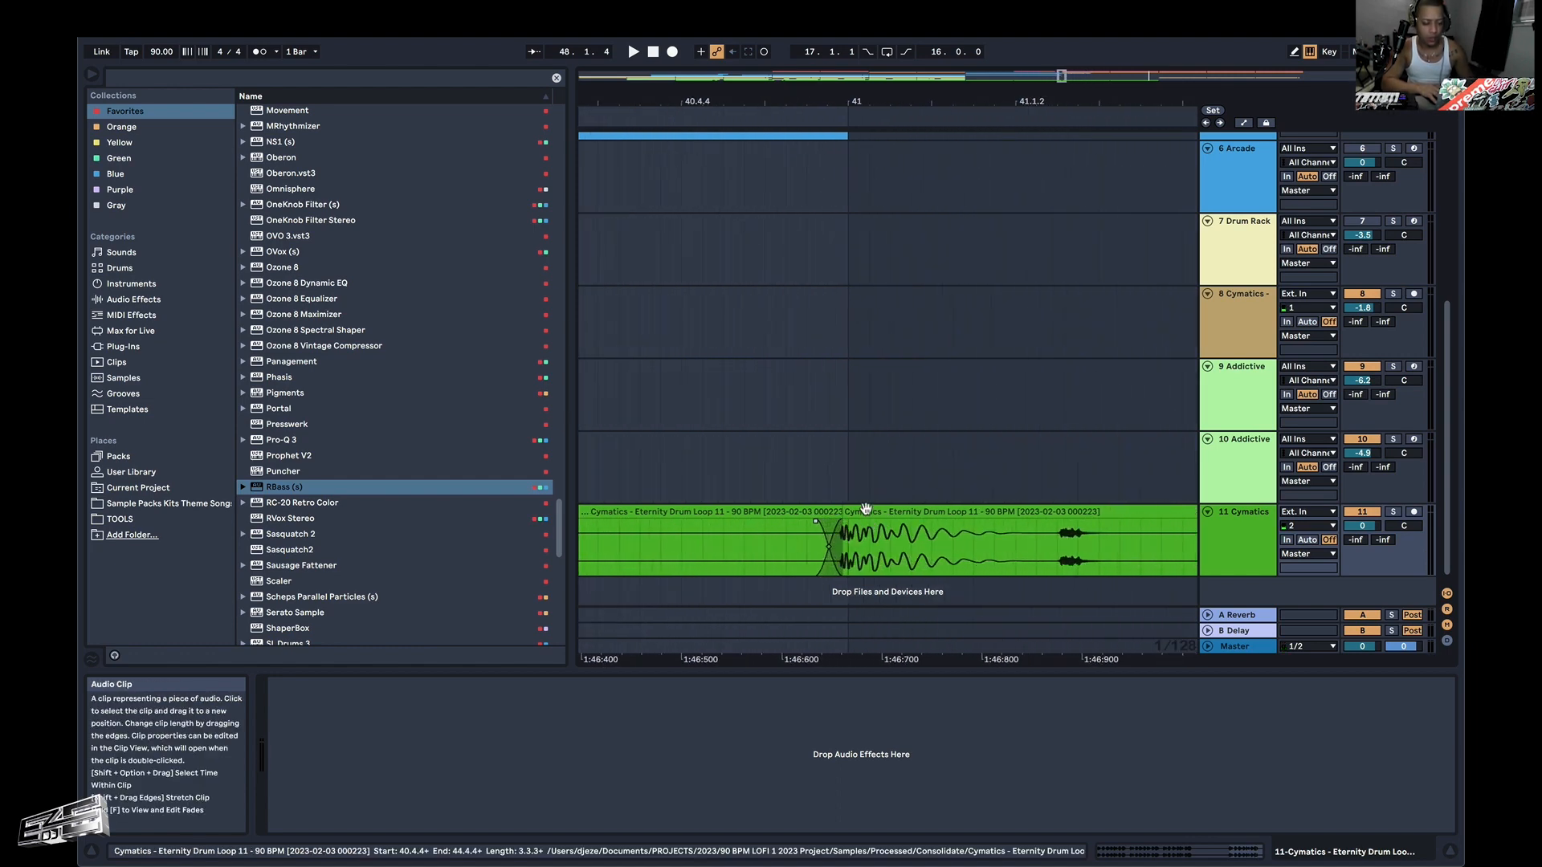
scroll(865, 509, down, 10)
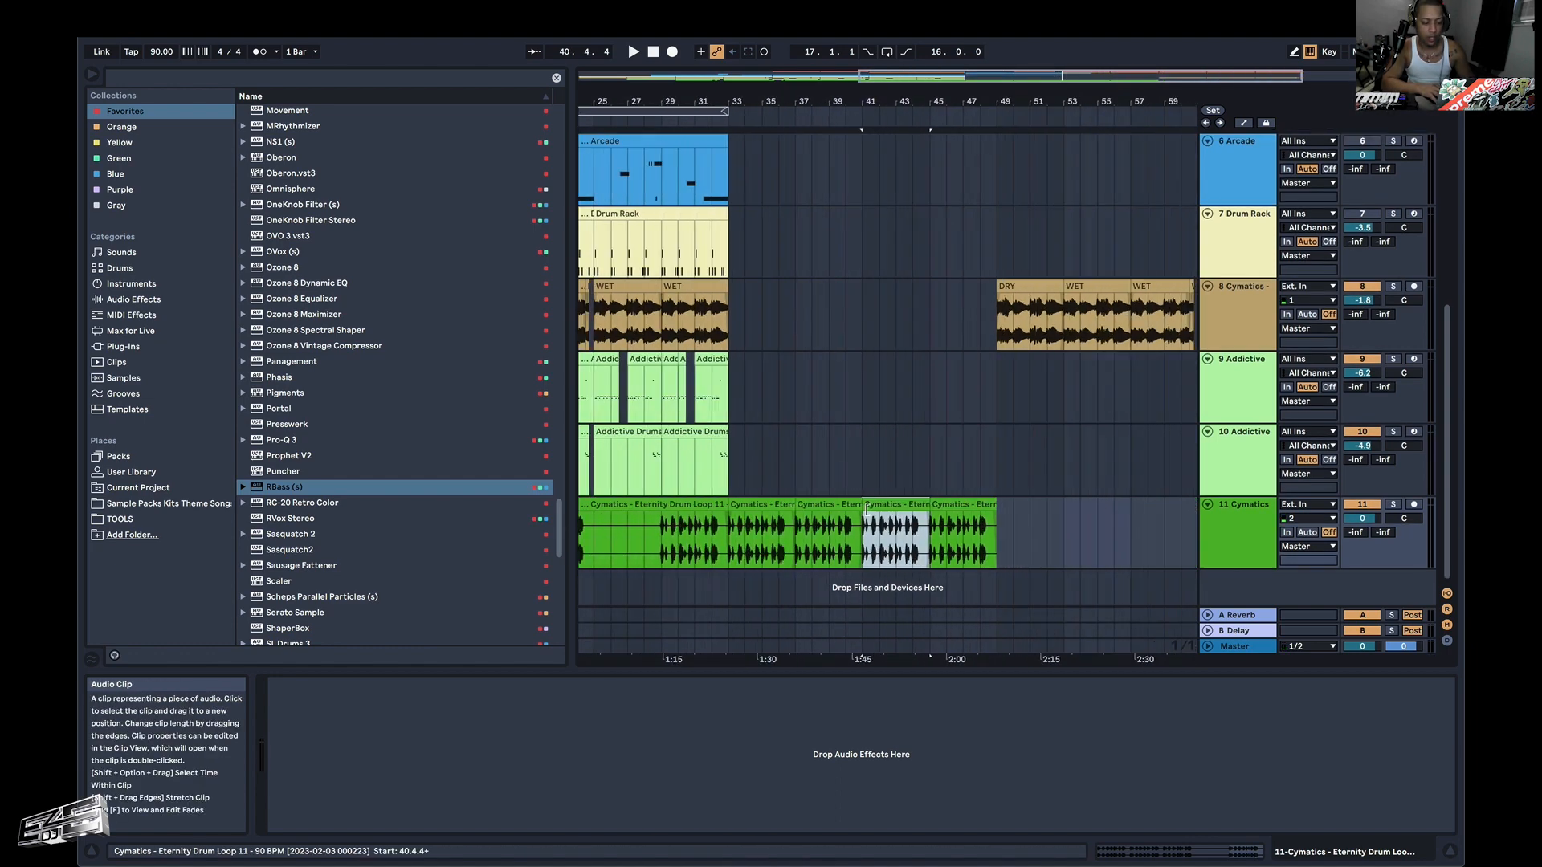
scroll(865, 509, down, 3)
click(755, 542)
scroll(767, 549, up, 20)
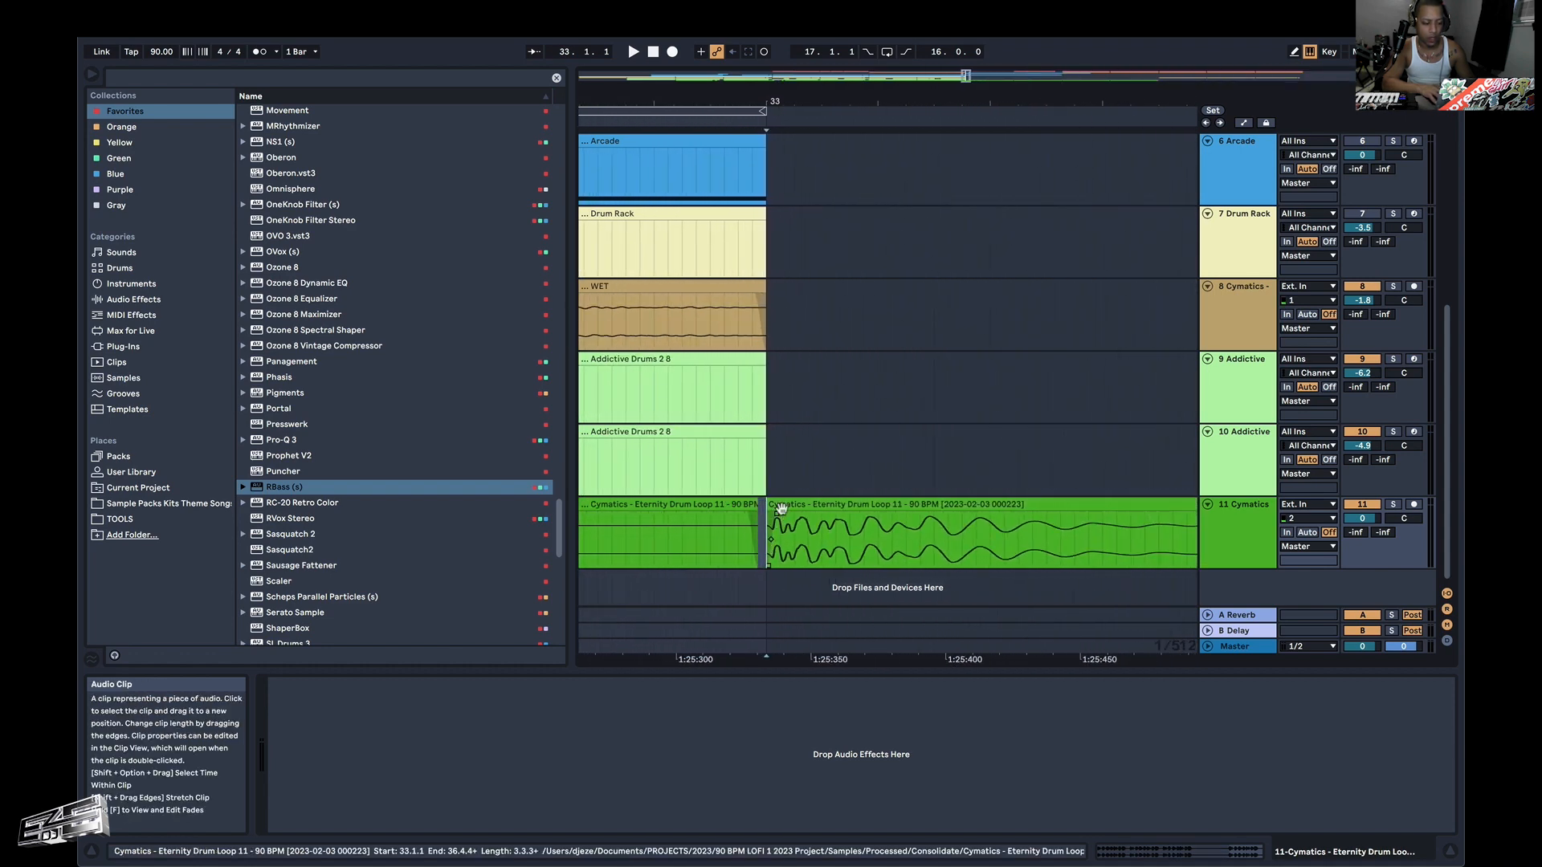
scroll(796, 532, down, 6)
scroll(796, 532, down, 8)
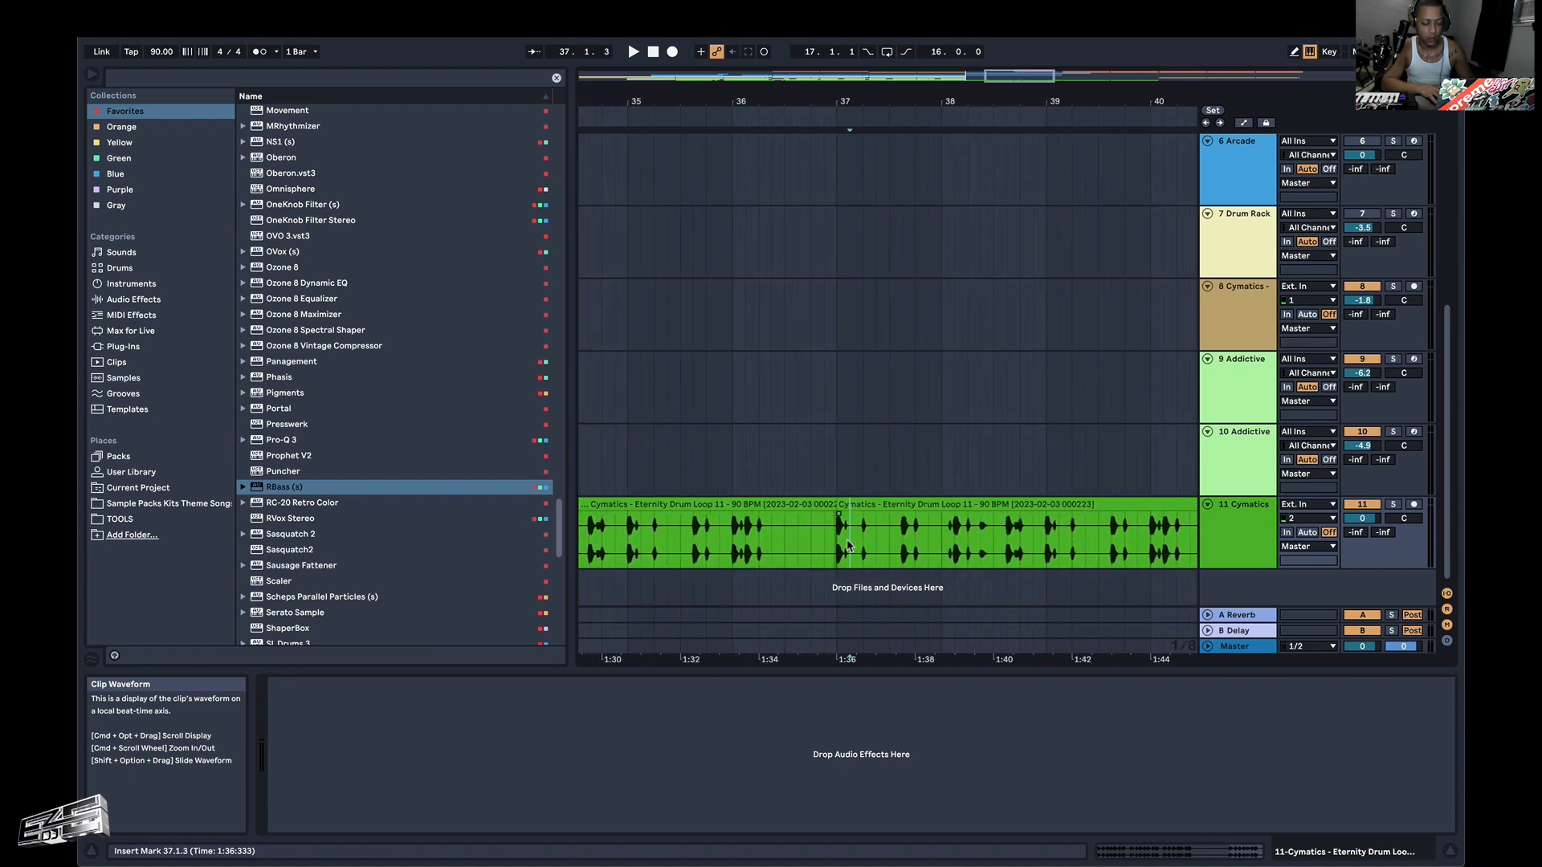
Trim the end of the drum loop clip before bar 37, align the following clip's start to 37.1.1, and audition it.
scroll(837, 548, up, 15)
click(850, 508)
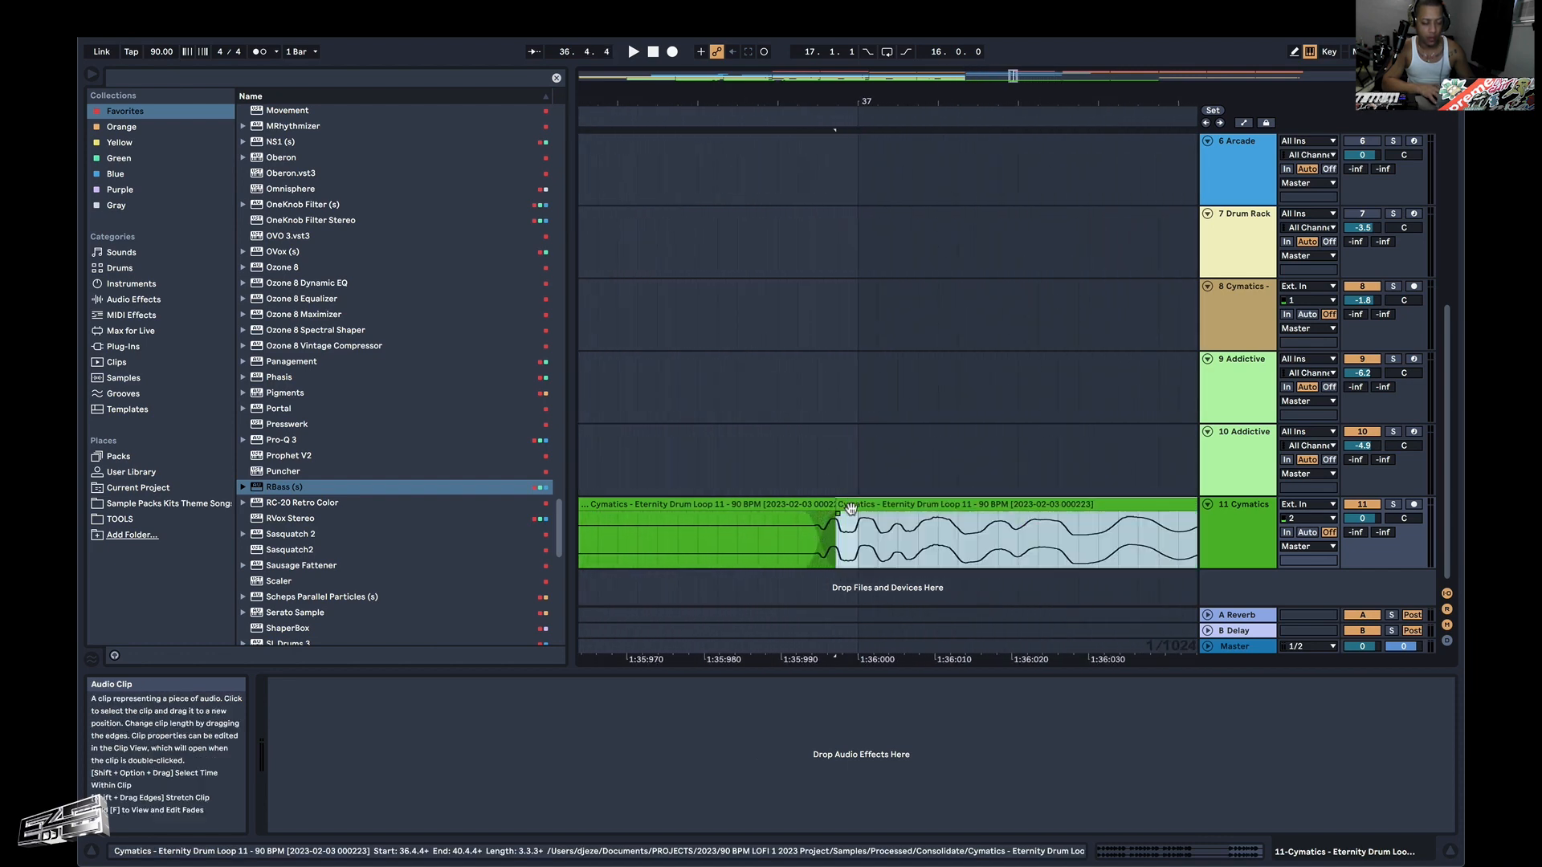
drag(865, 507, 887, 516)
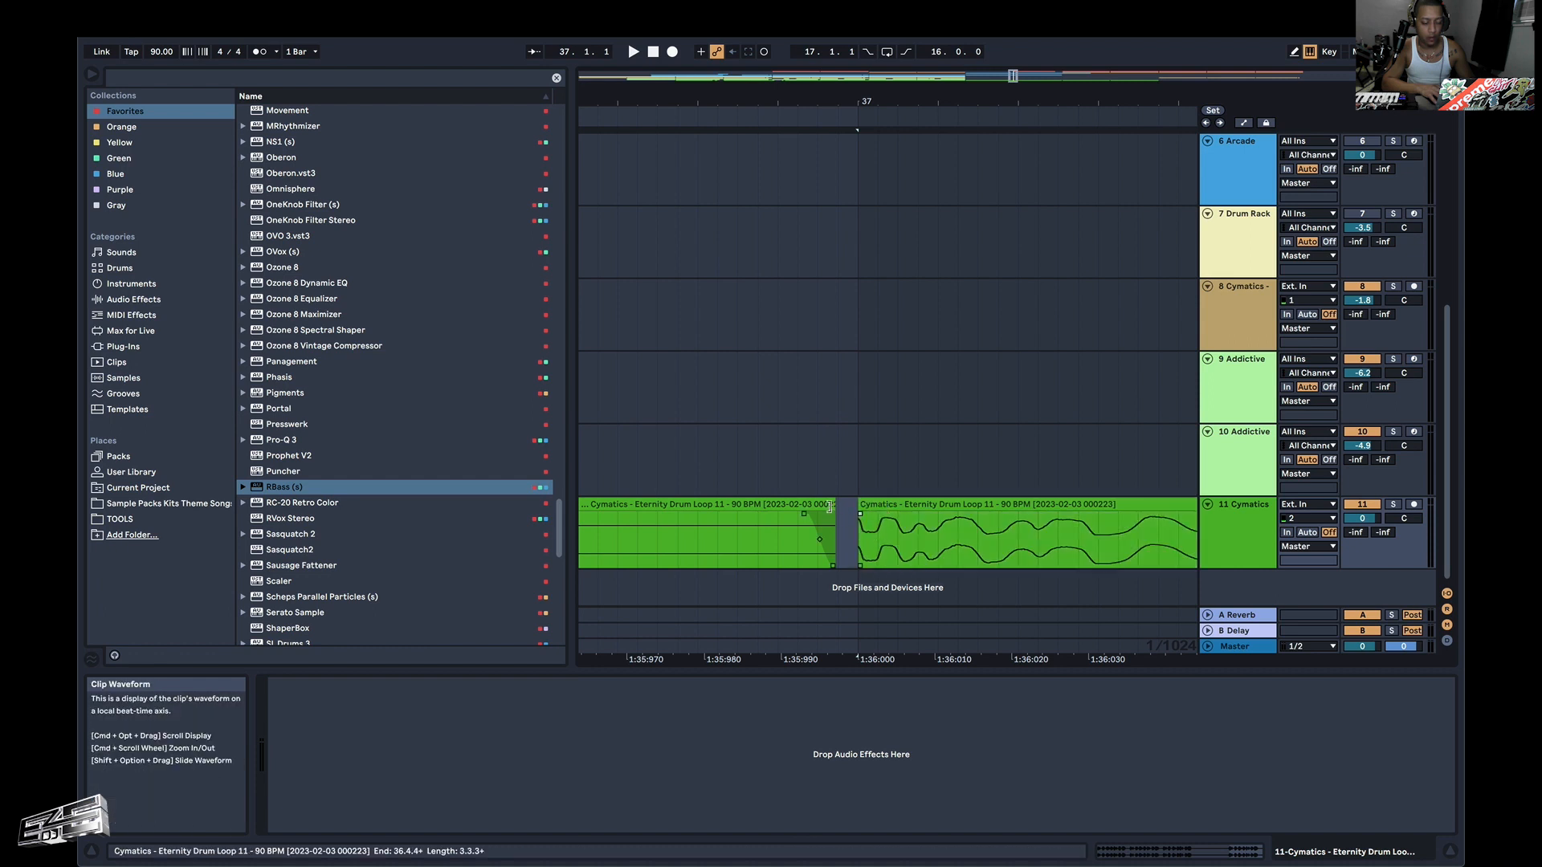
click(861, 507)
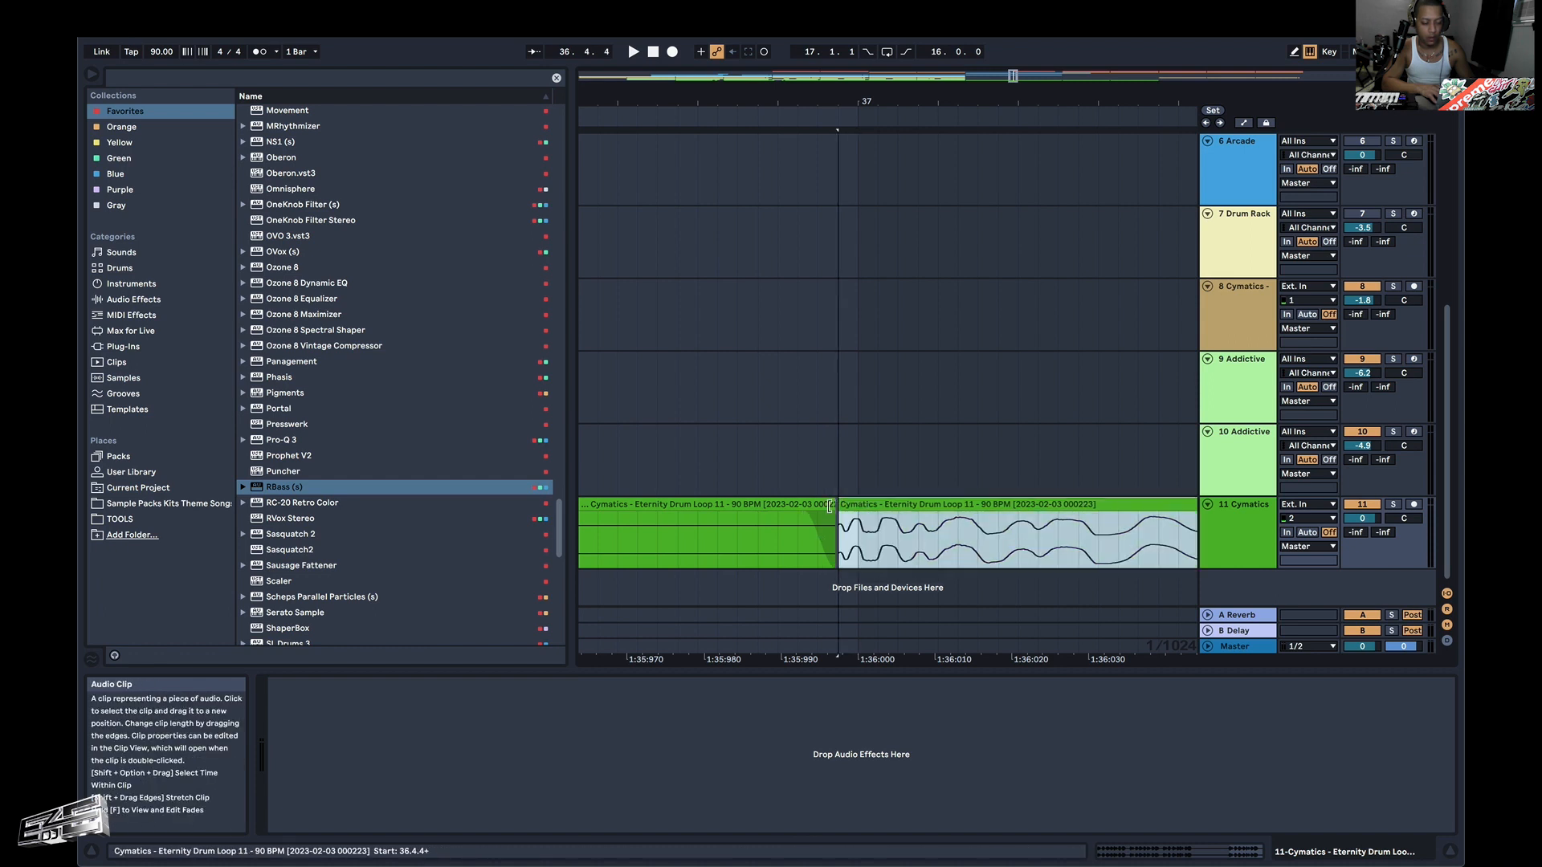
drag(830, 506, 754, 506)
drag(860, 507, 882, 520)
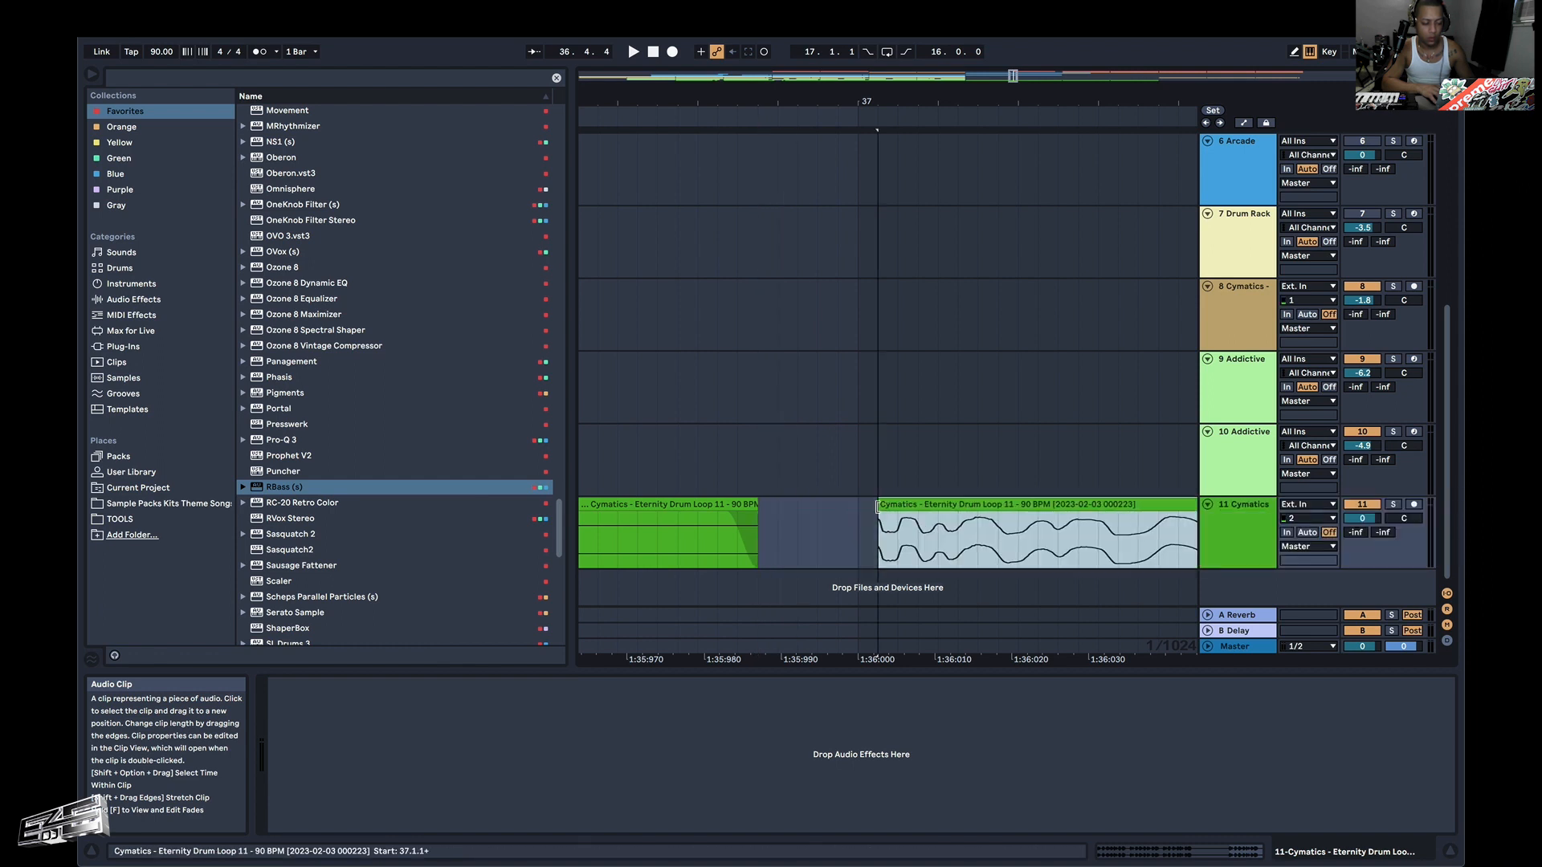
scroll(869, 524, down, 10)
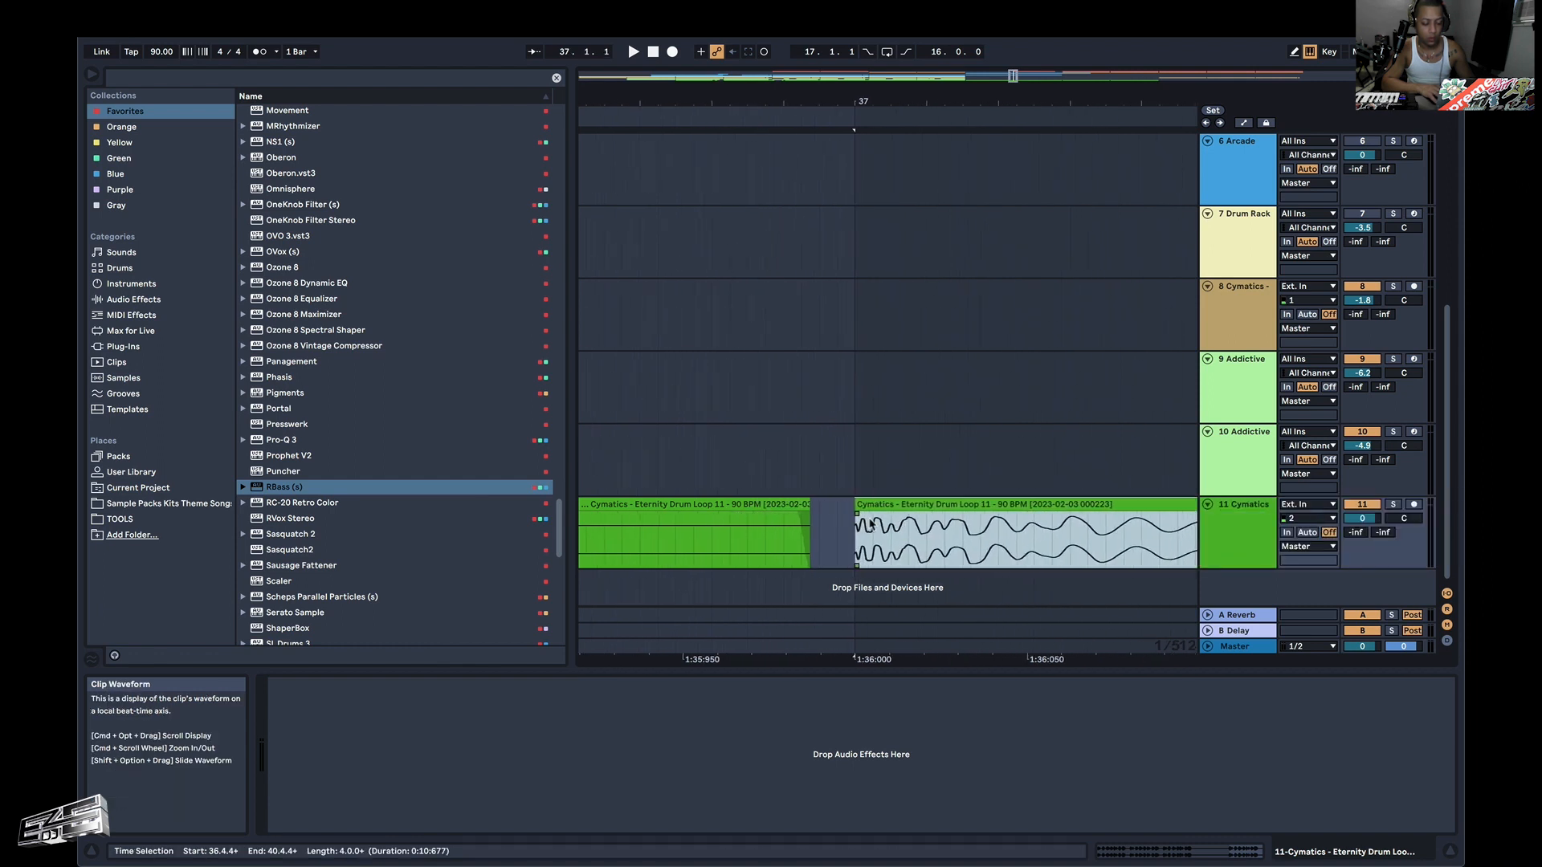
key(space)
scroll(869, 525, down, 5)
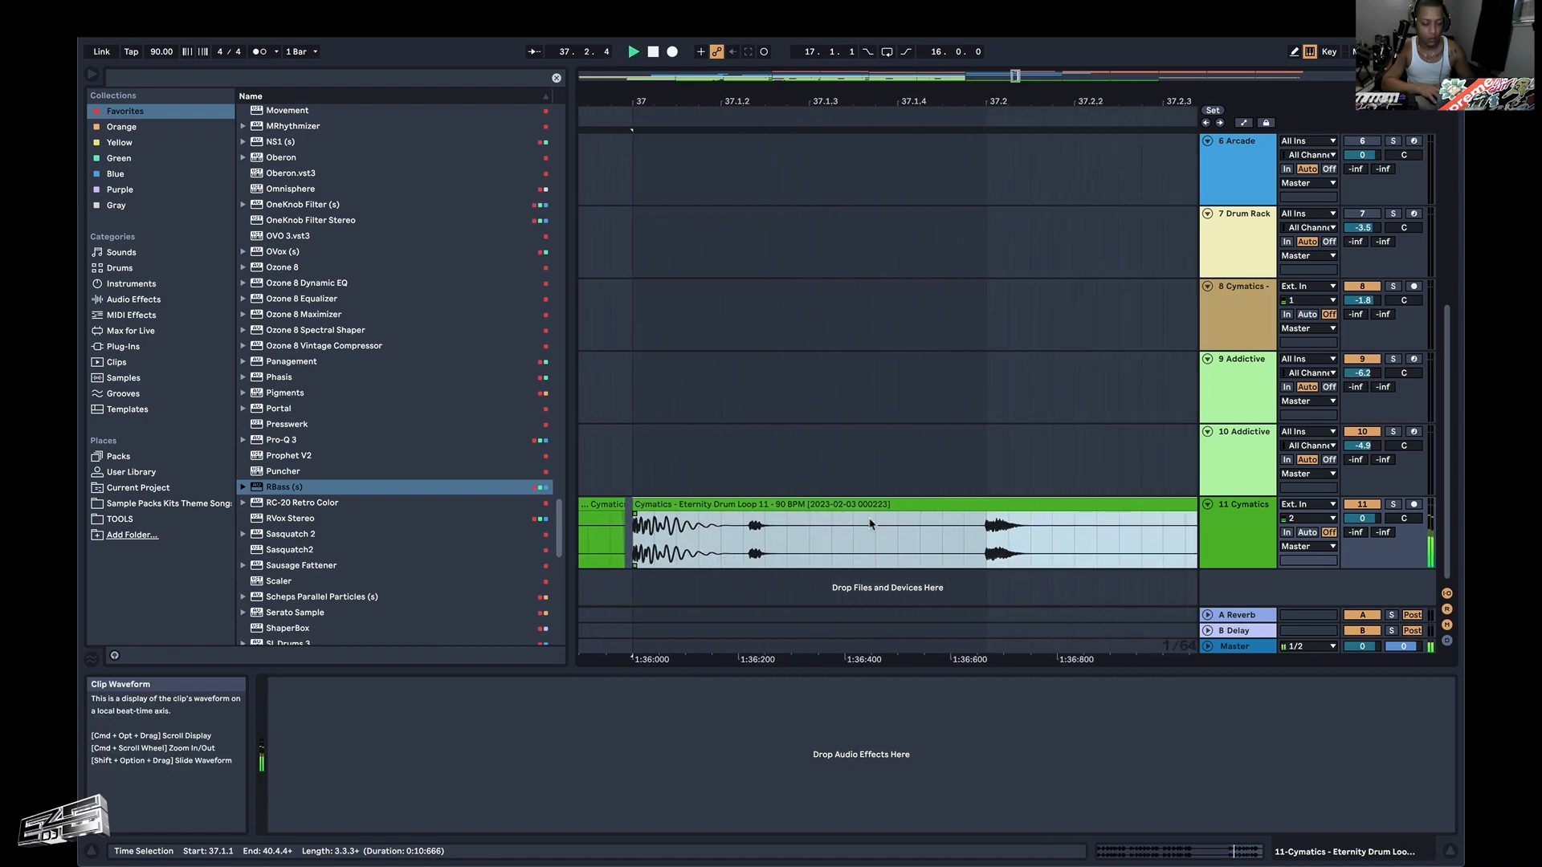
scroll(870, 524, down, 6)
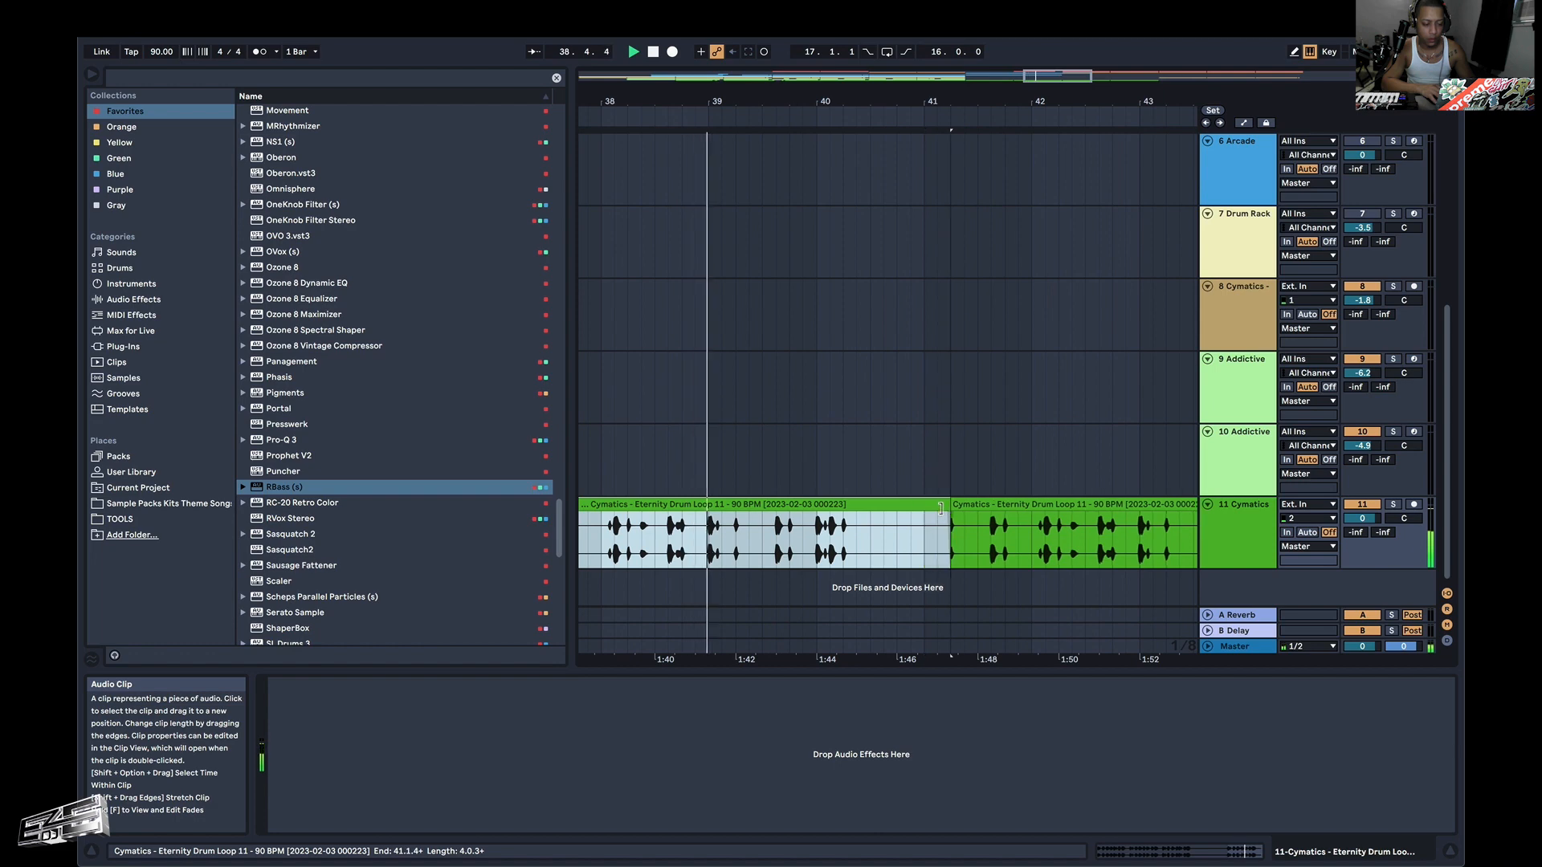
Extend the drum loop clip at bar 37 to end at 41.1.1 and duplicate it twice to fill bars 41–49.
scroll(924, 522, up, 3)
scroll(928, 514, up, 10)
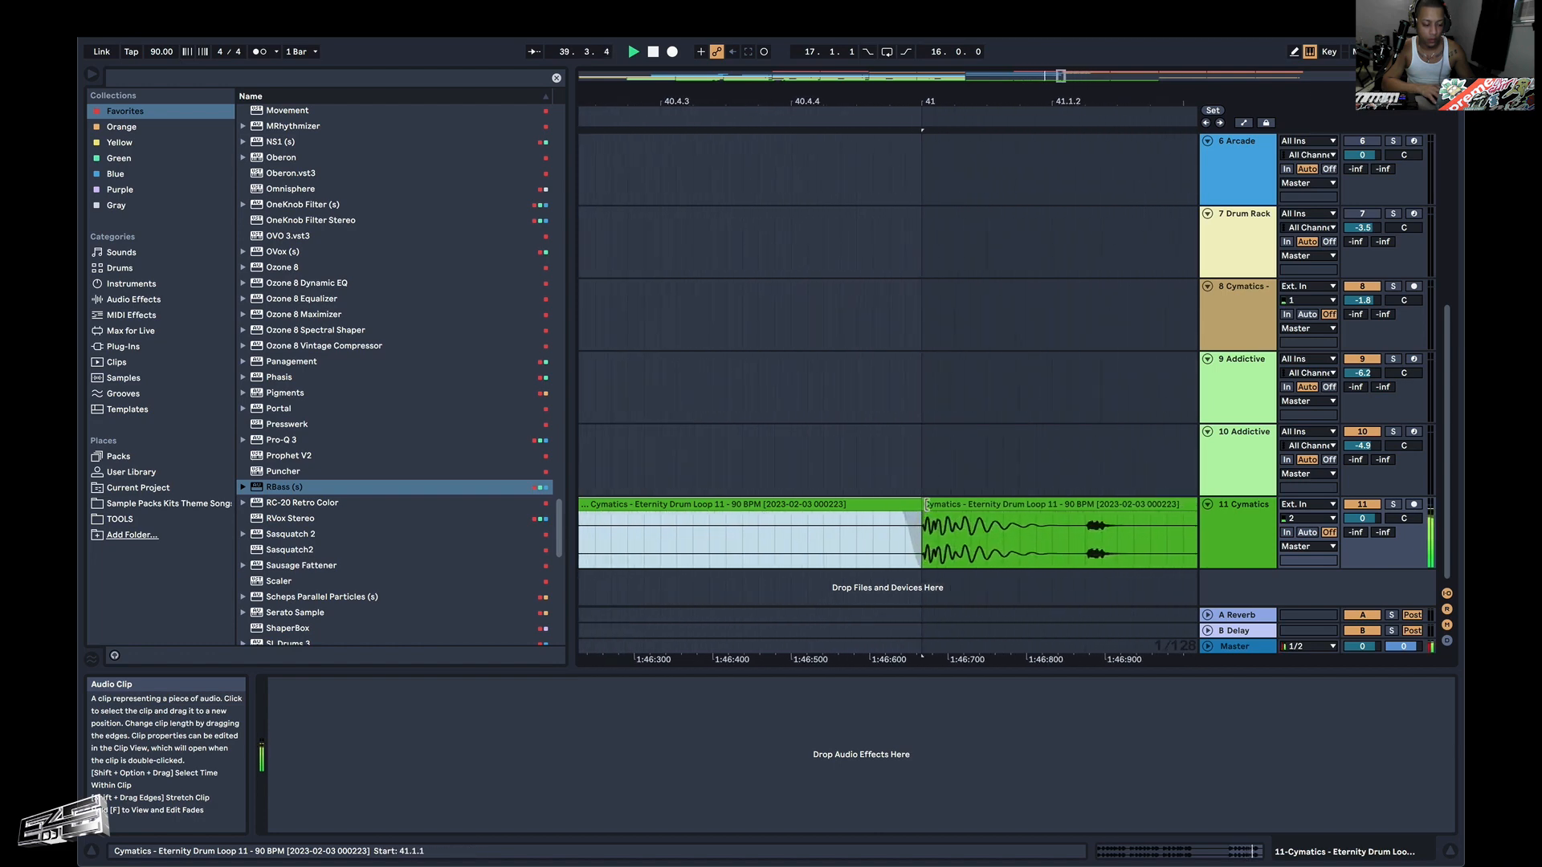
scroll(933, 521, down, 15)
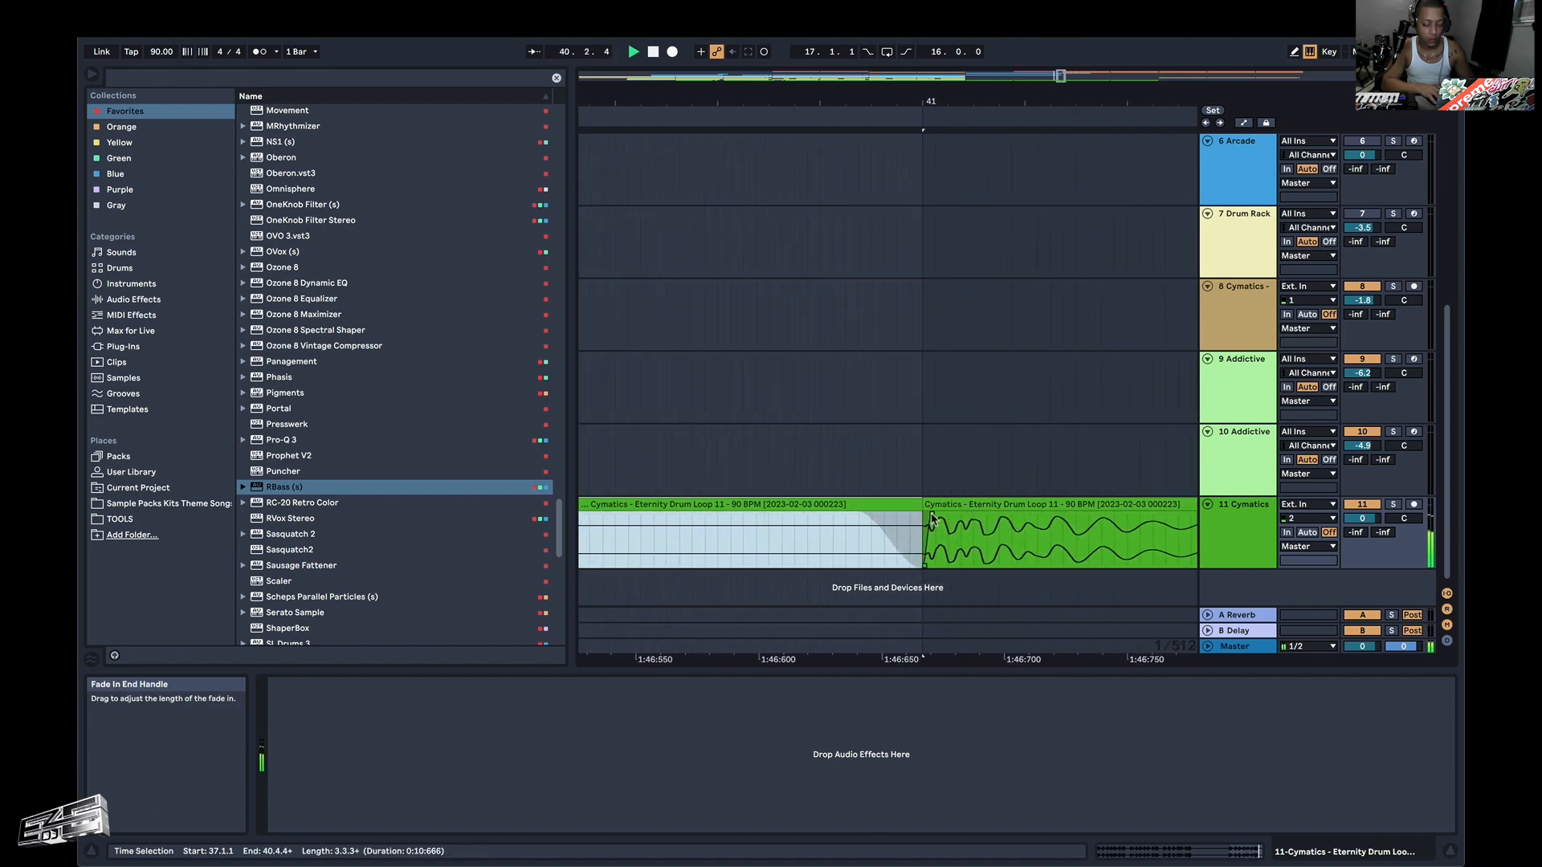
scroll(932, 520, down, 2)
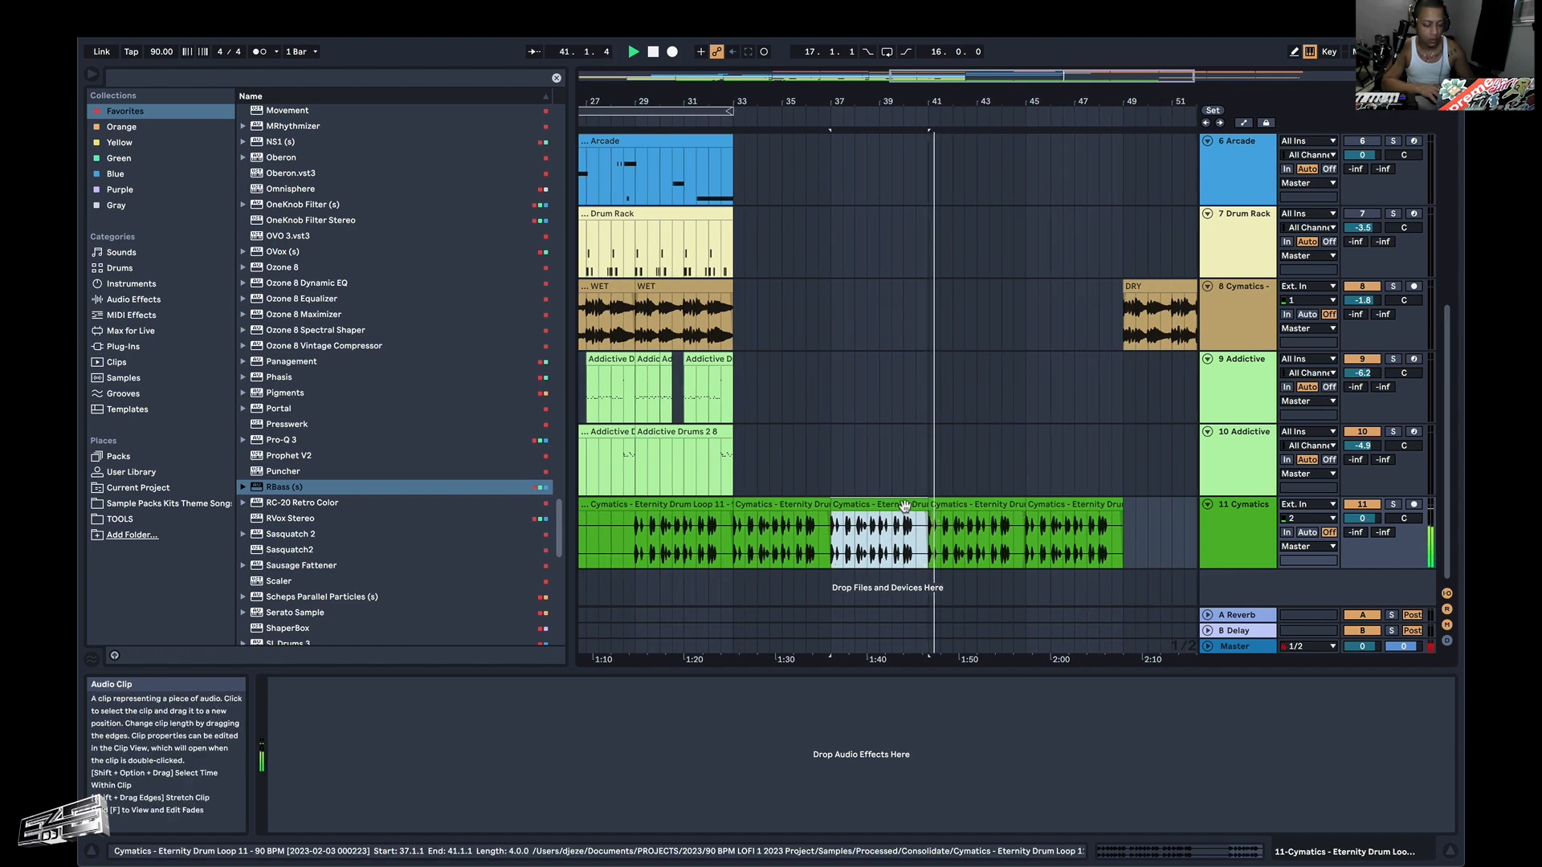
key(super+d)
key(super+d)
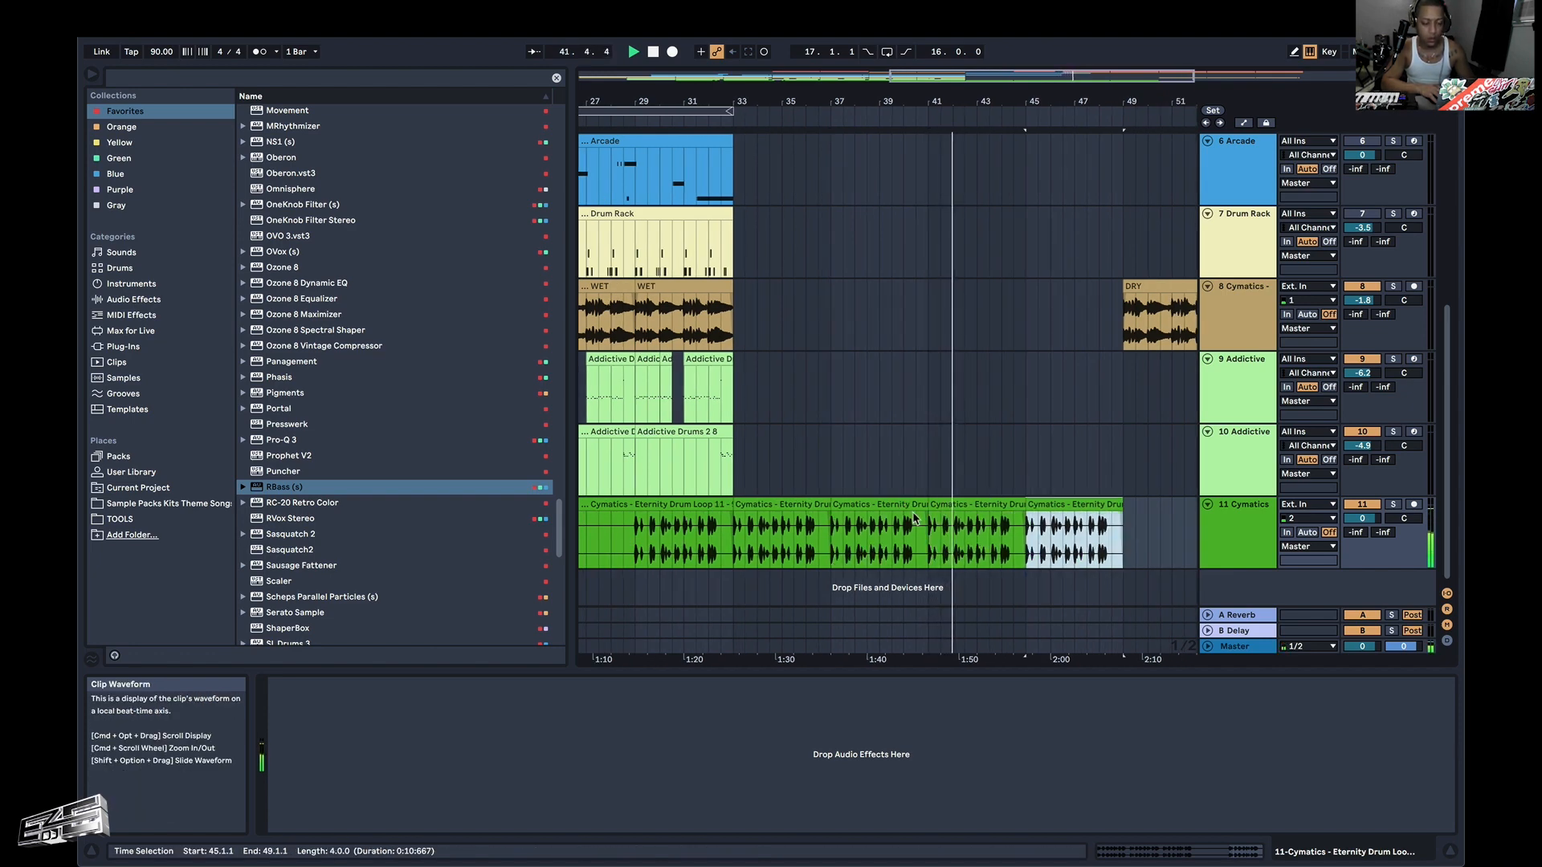
Review the other tracks against the duplicated drum loops while playing through bars 42–46.
scroll(1028, 519, right, 5)
scroll(951, 485, up, 5)
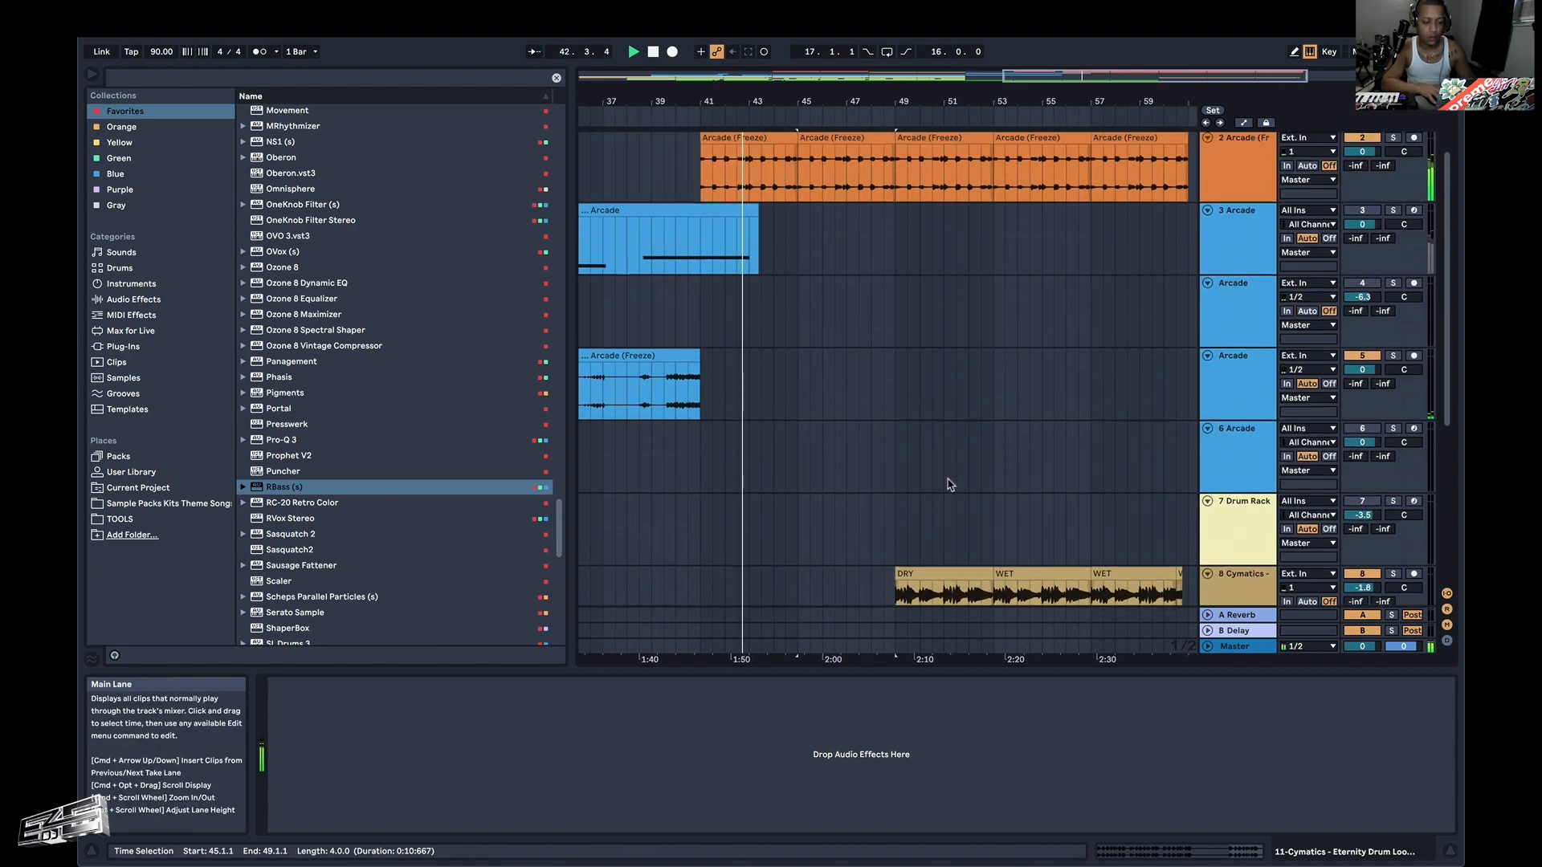
scroll(938, 495, down, 5)
scroll(886, 498, up, 5)
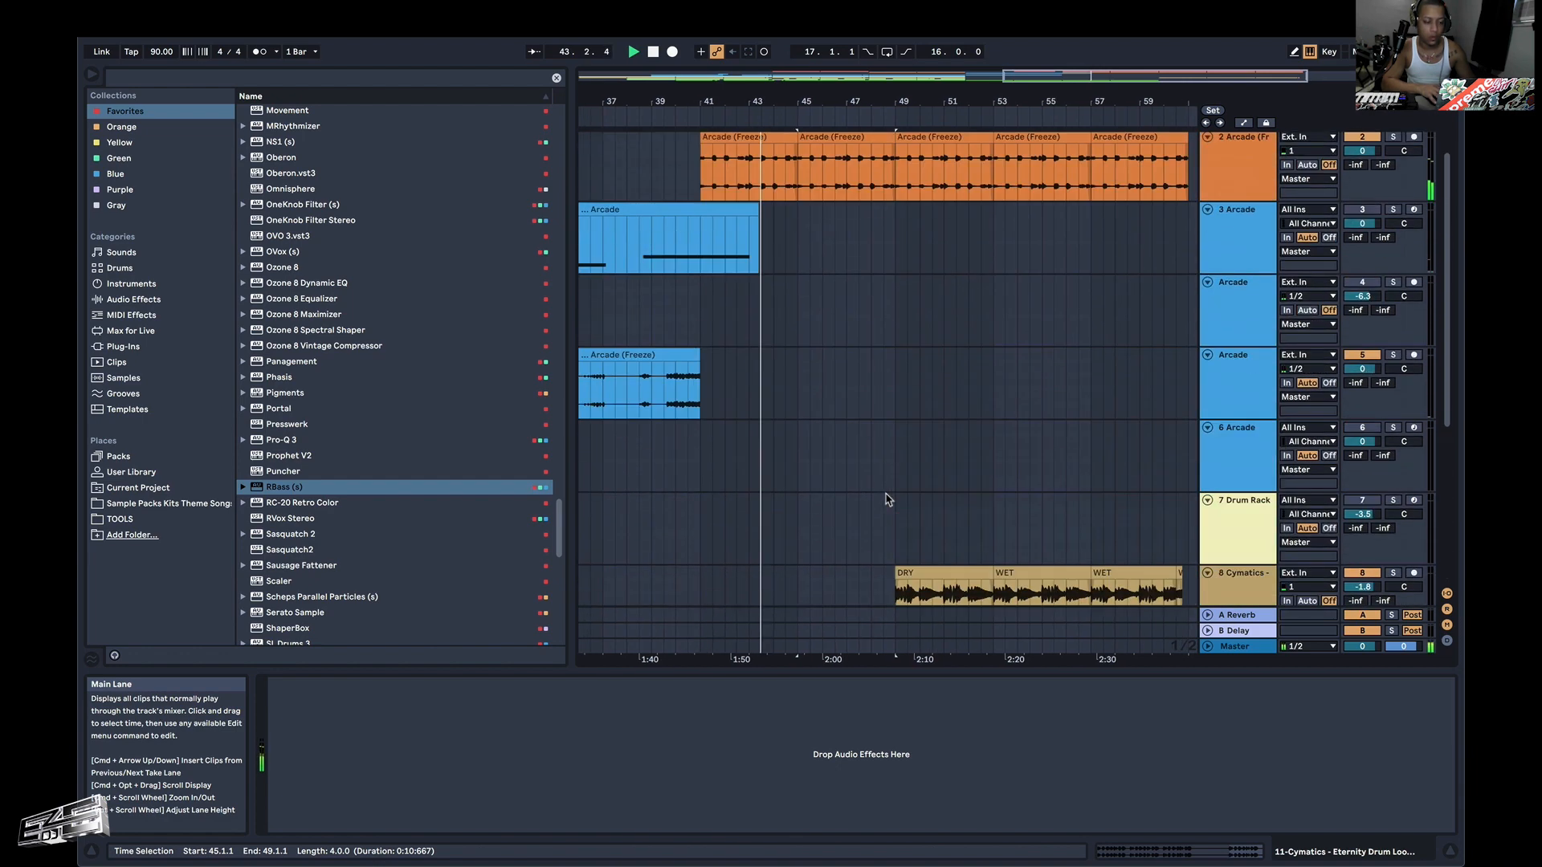
scroll(886, 499, down, 5)
scroll(886, 499, left, 2)
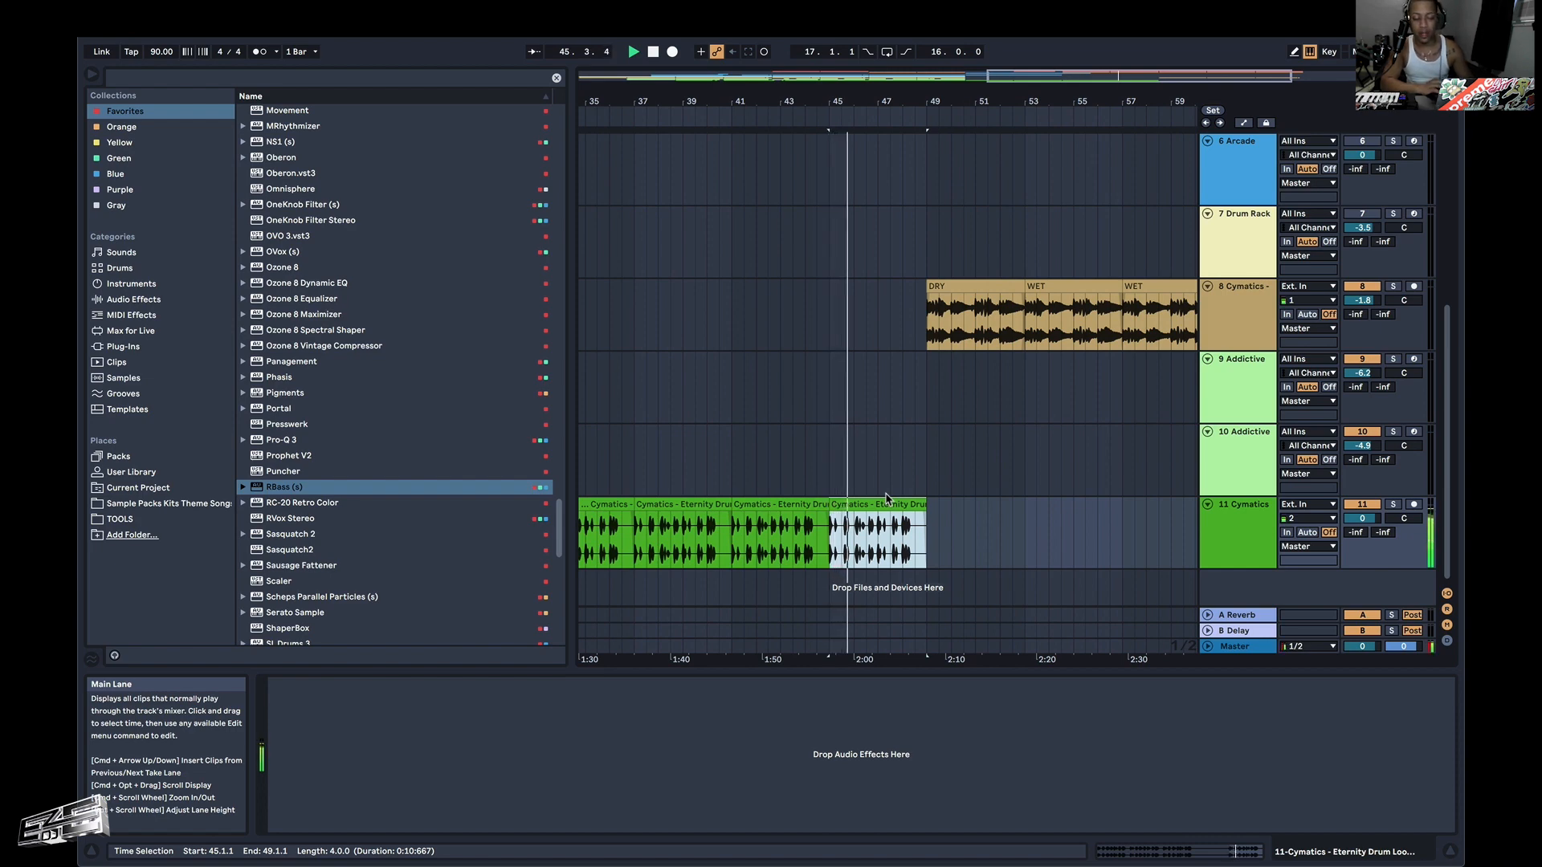
scroll(886, 499, up, 3)
scroll(887, 496, down, 3)
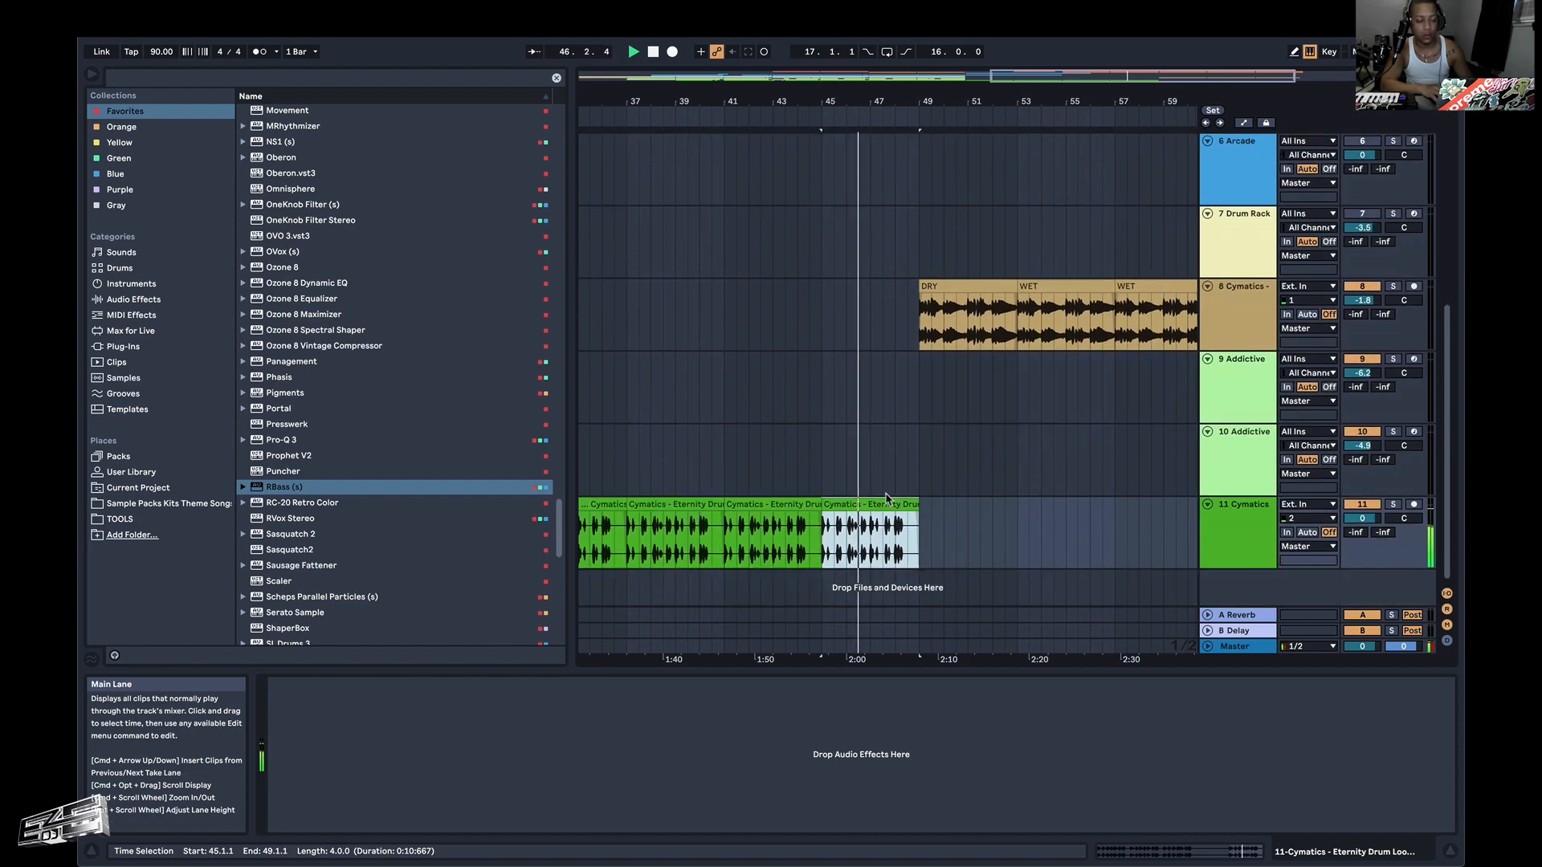
Deactivate the drum loop section from 47.1.1 to 47.2.1 and play back the result.
click(872, 550)
scroll(872, 549, up, 10)
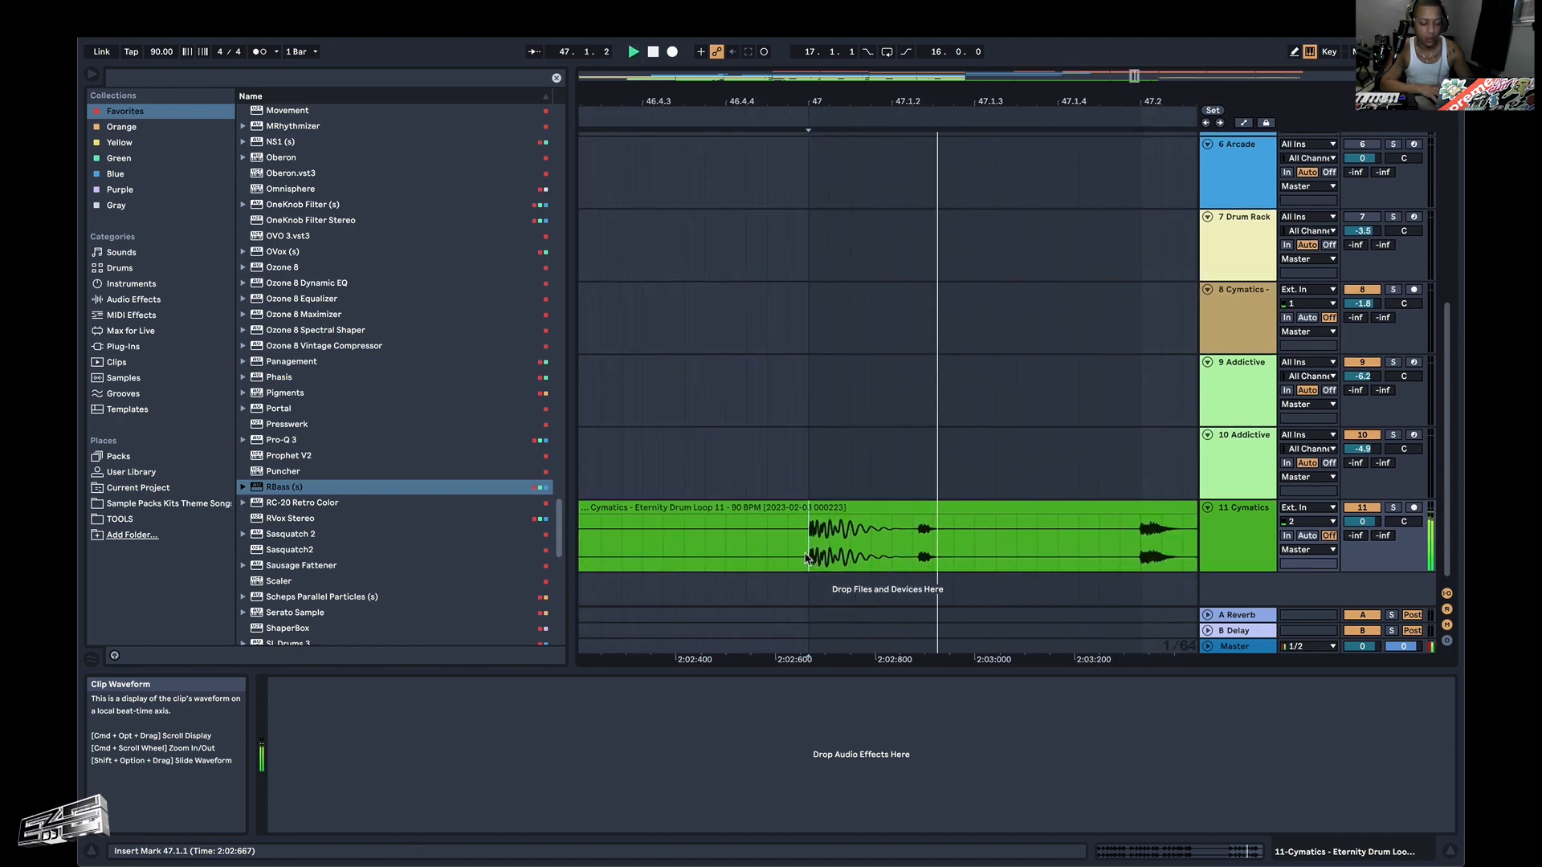
drag(872, 550, 1094, 535)
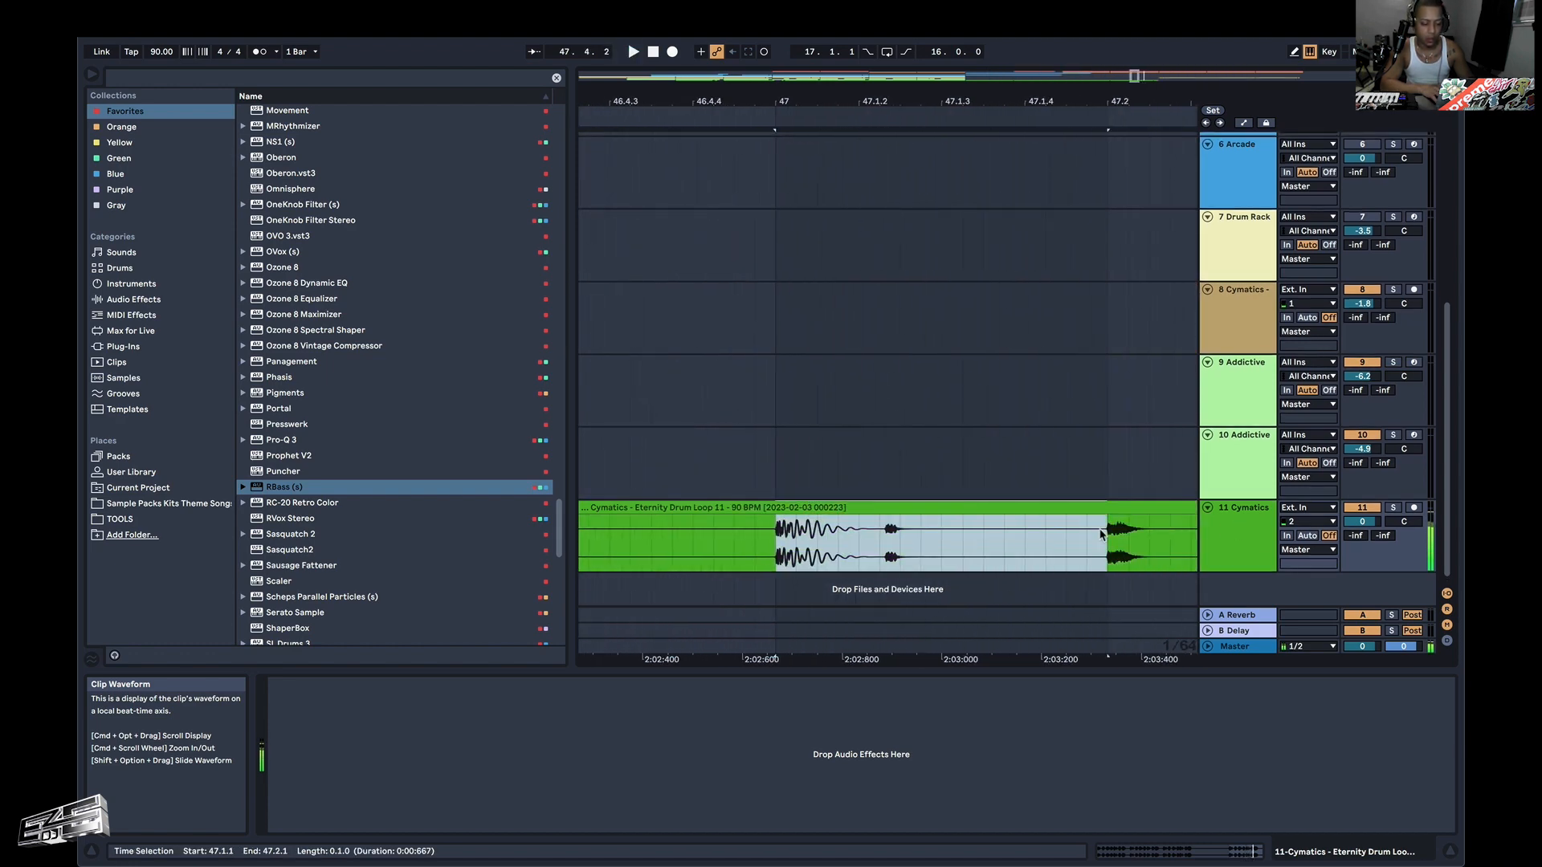
key(0)
scroll(1100, 534, down, 8)
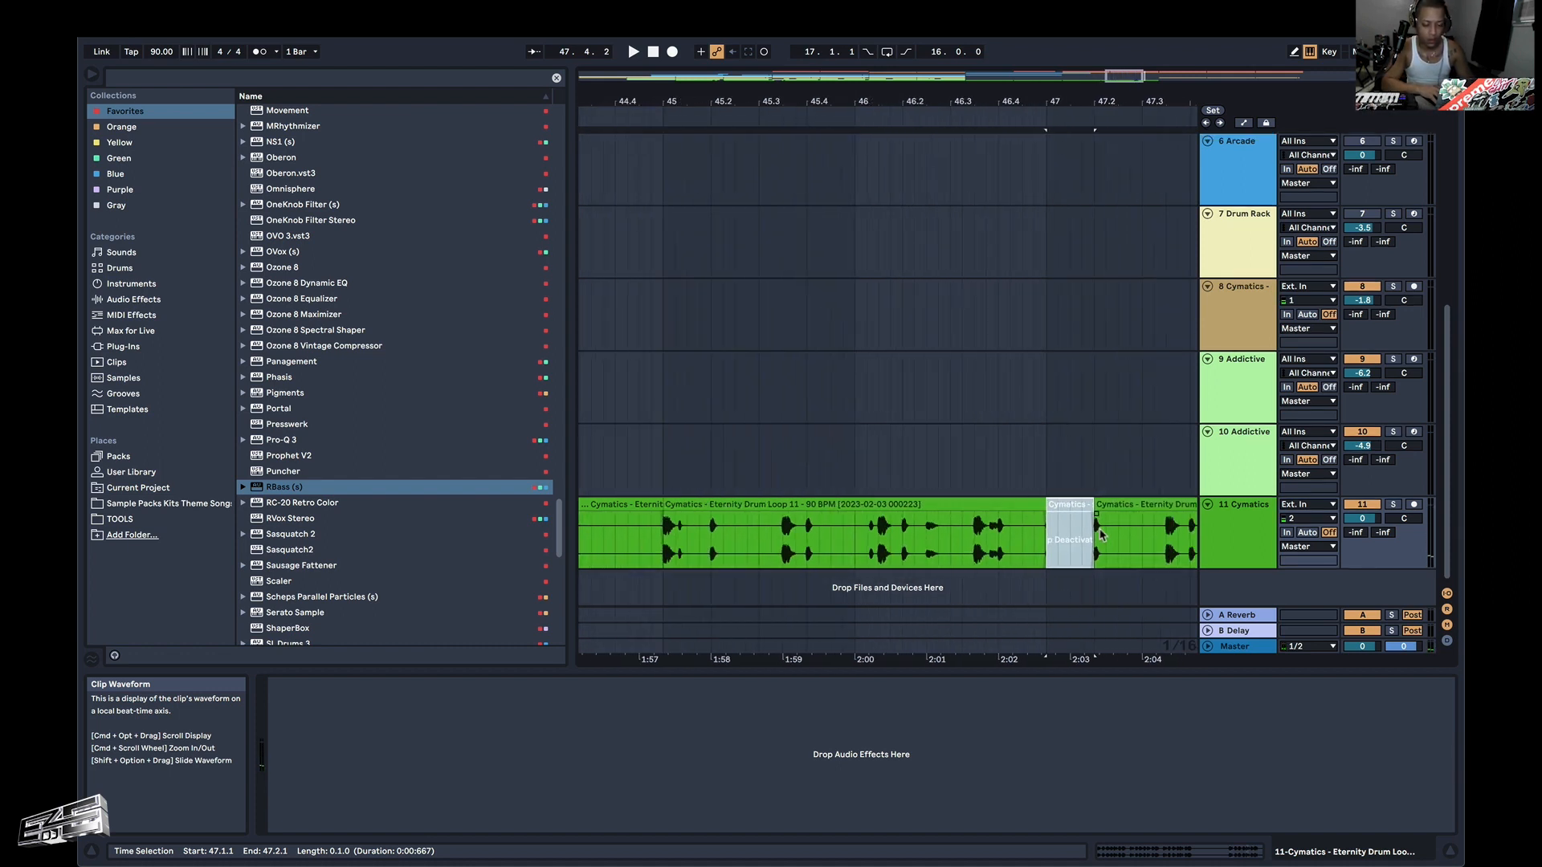
key(space)
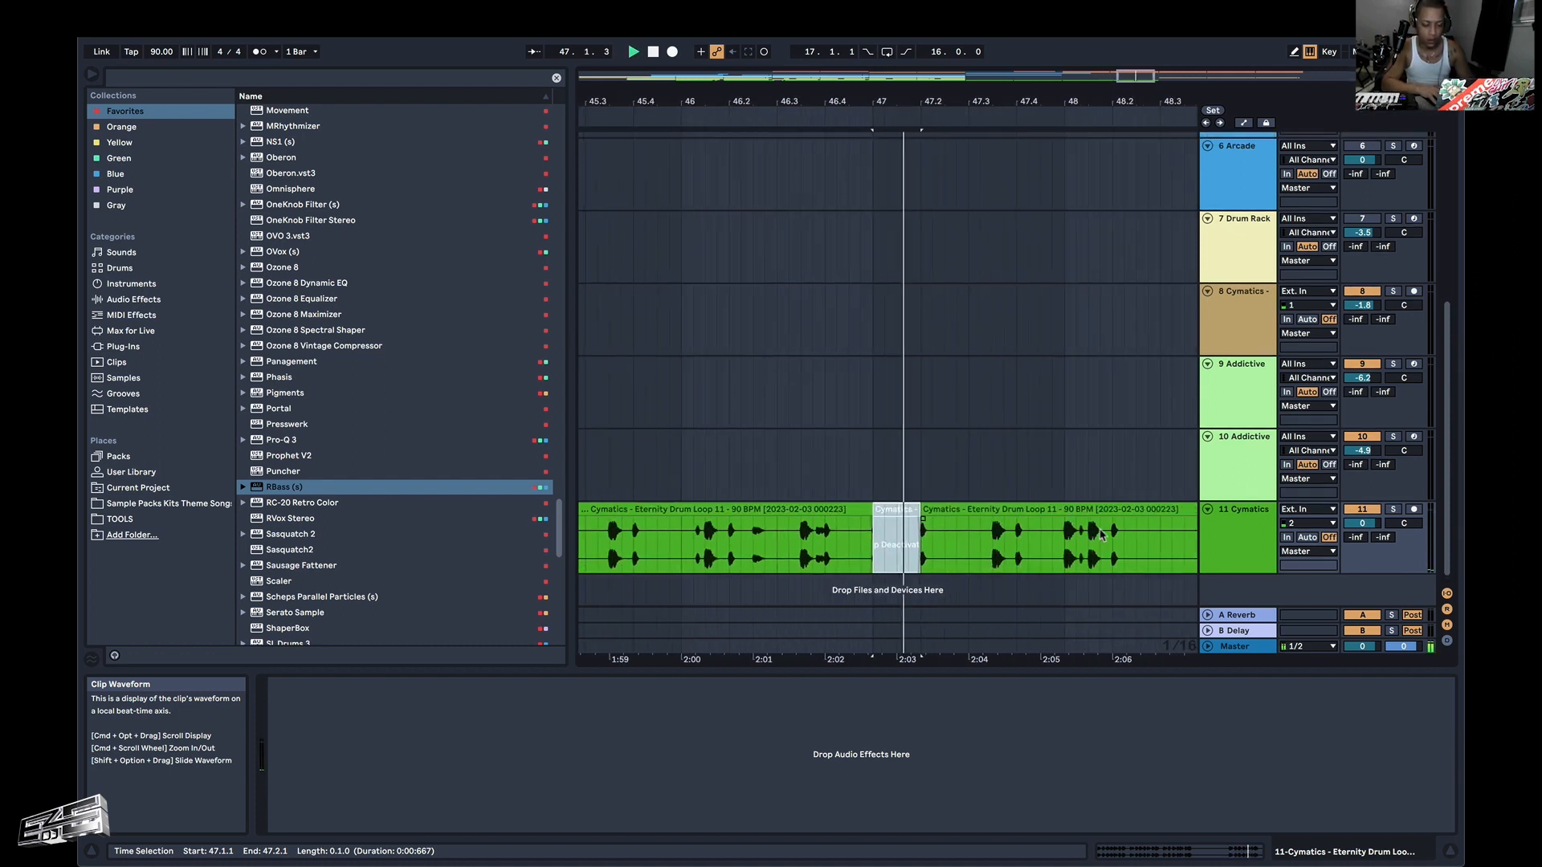
Deactivate the drum loop sections from 47.3.3 to 47.4.1 and 48.1.1 to 48.2.1, and replay from bar 47.
click(995, 555)
drag(995, 554, 971, 554)
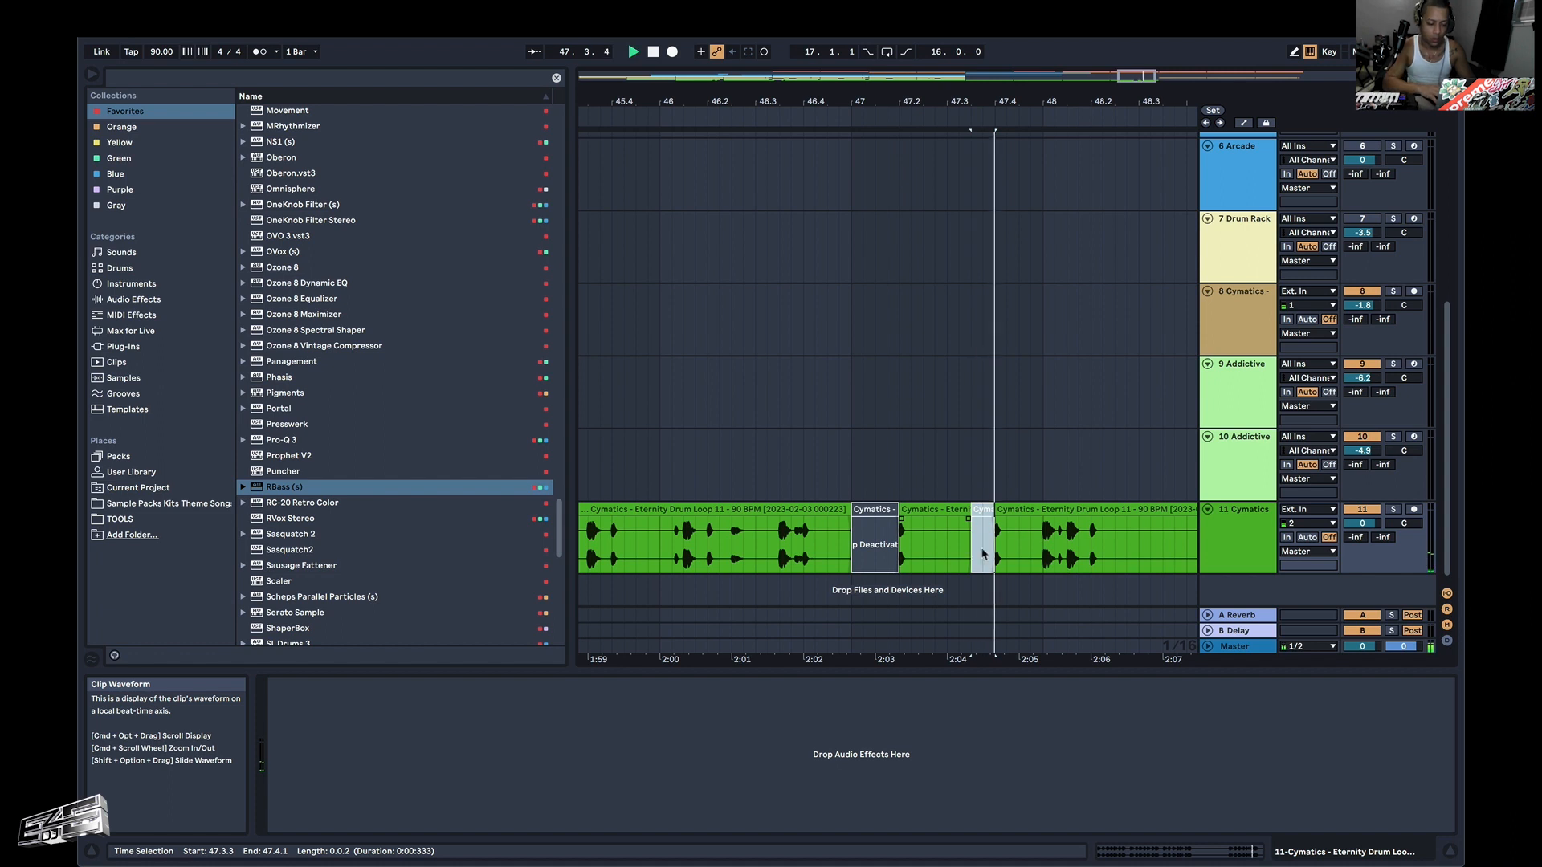
drag(1091, 550, 1055, 550)
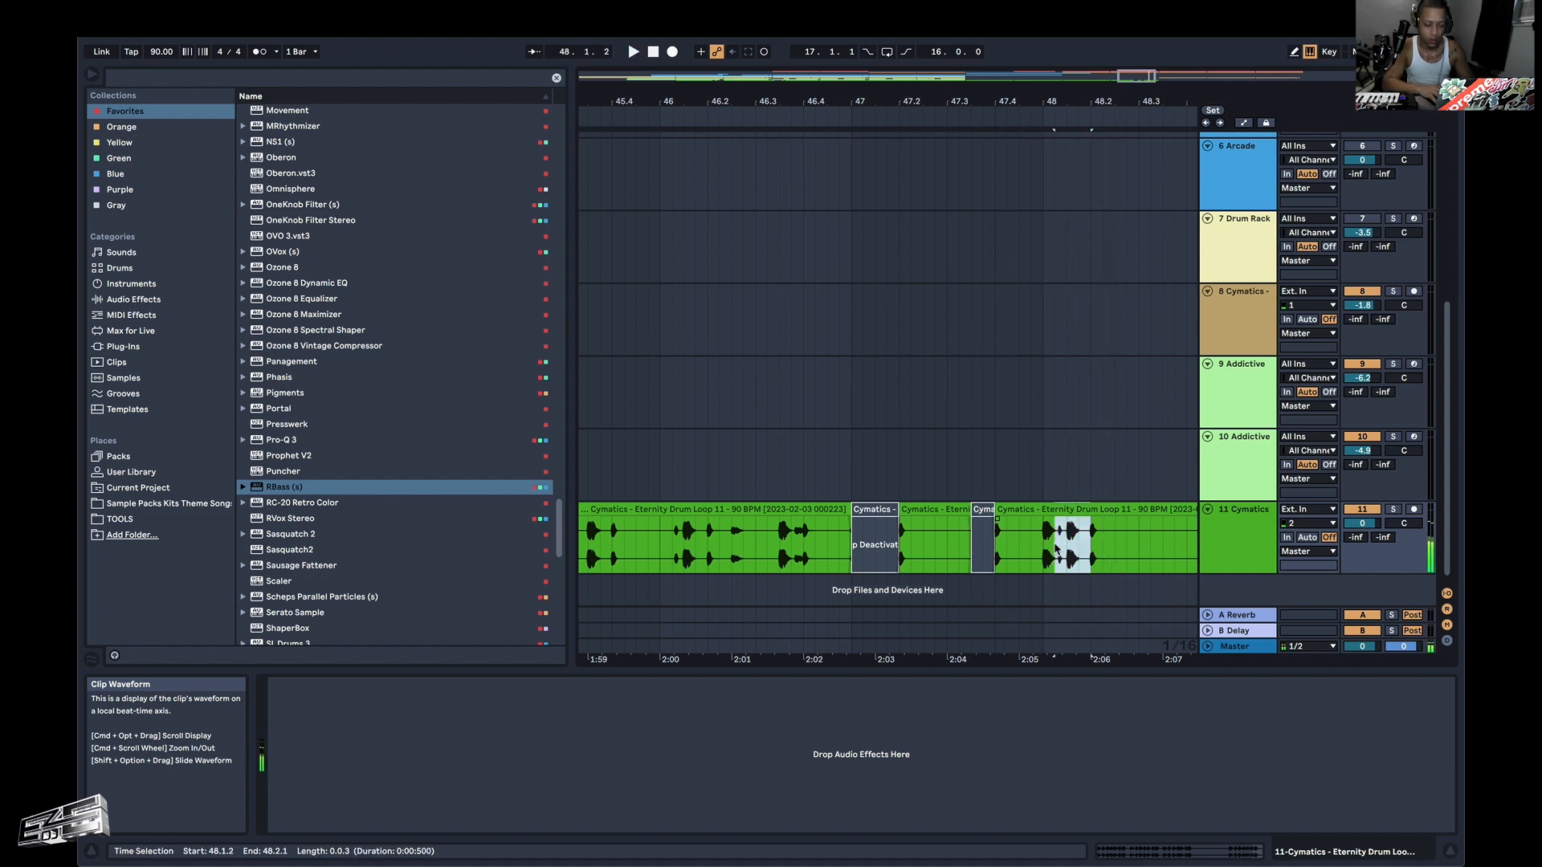
key(0)
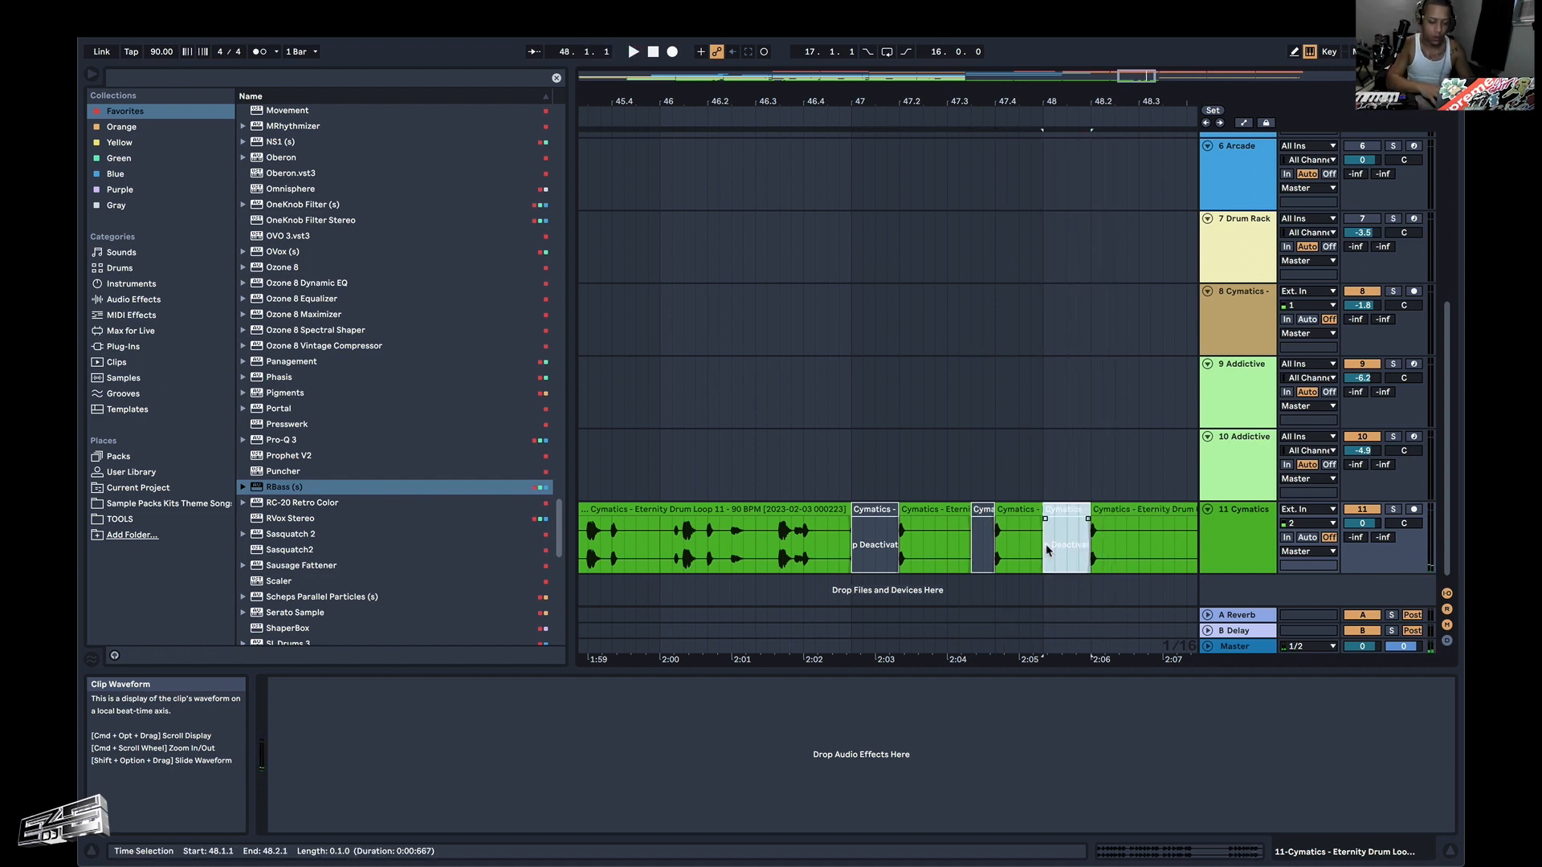
click(856, 559)
key(space)
scroll(857, 550, down, 5)
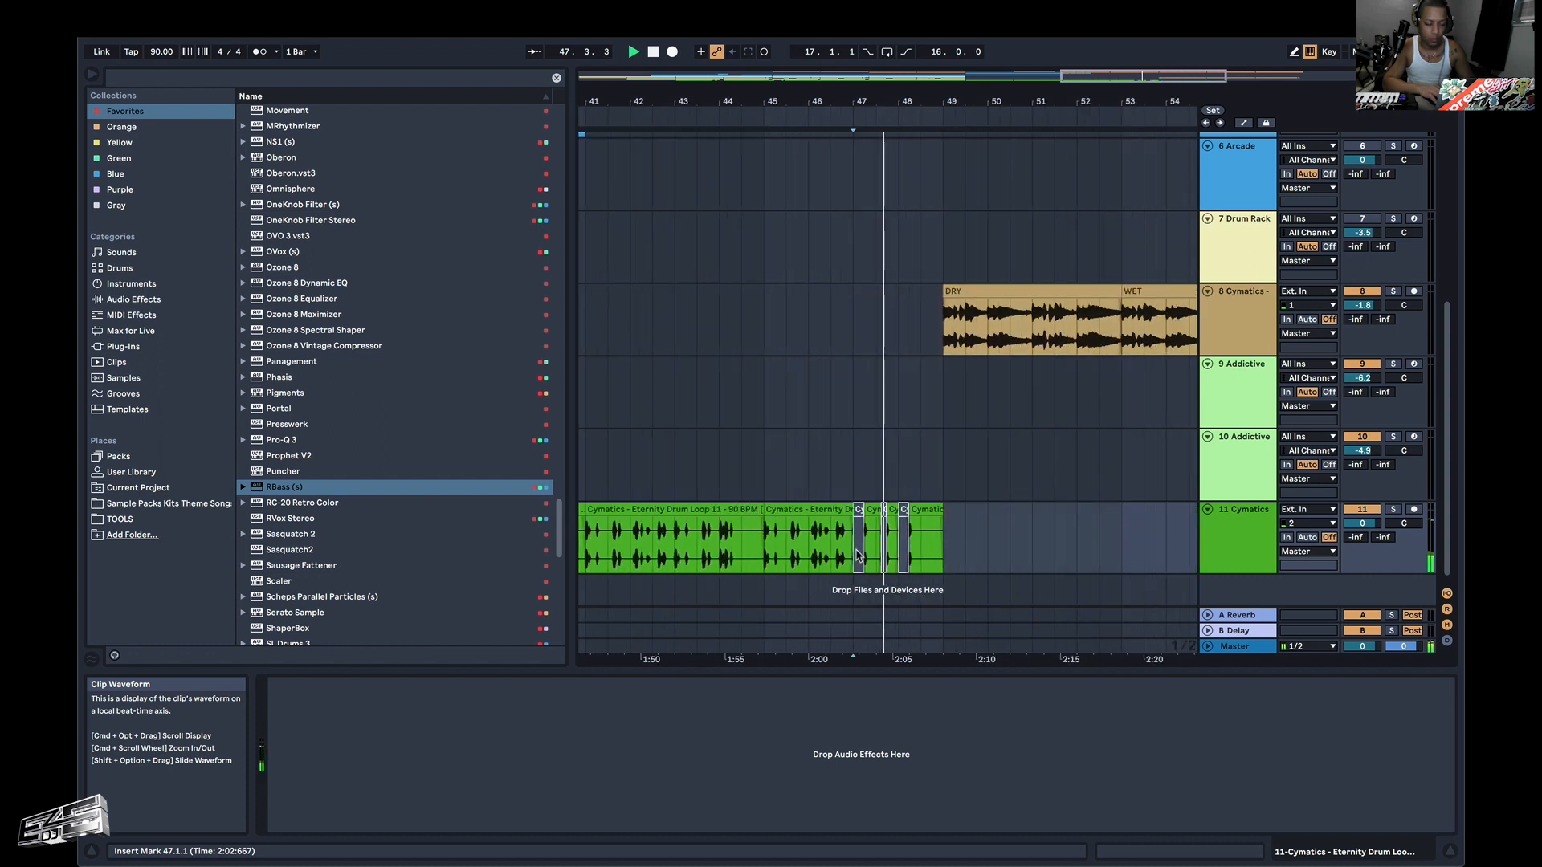
Shorten the final drum loop fragment to end at 48.3.1 and audition the cut.
drag(942, 512, 924, 512)
click(925, 514)
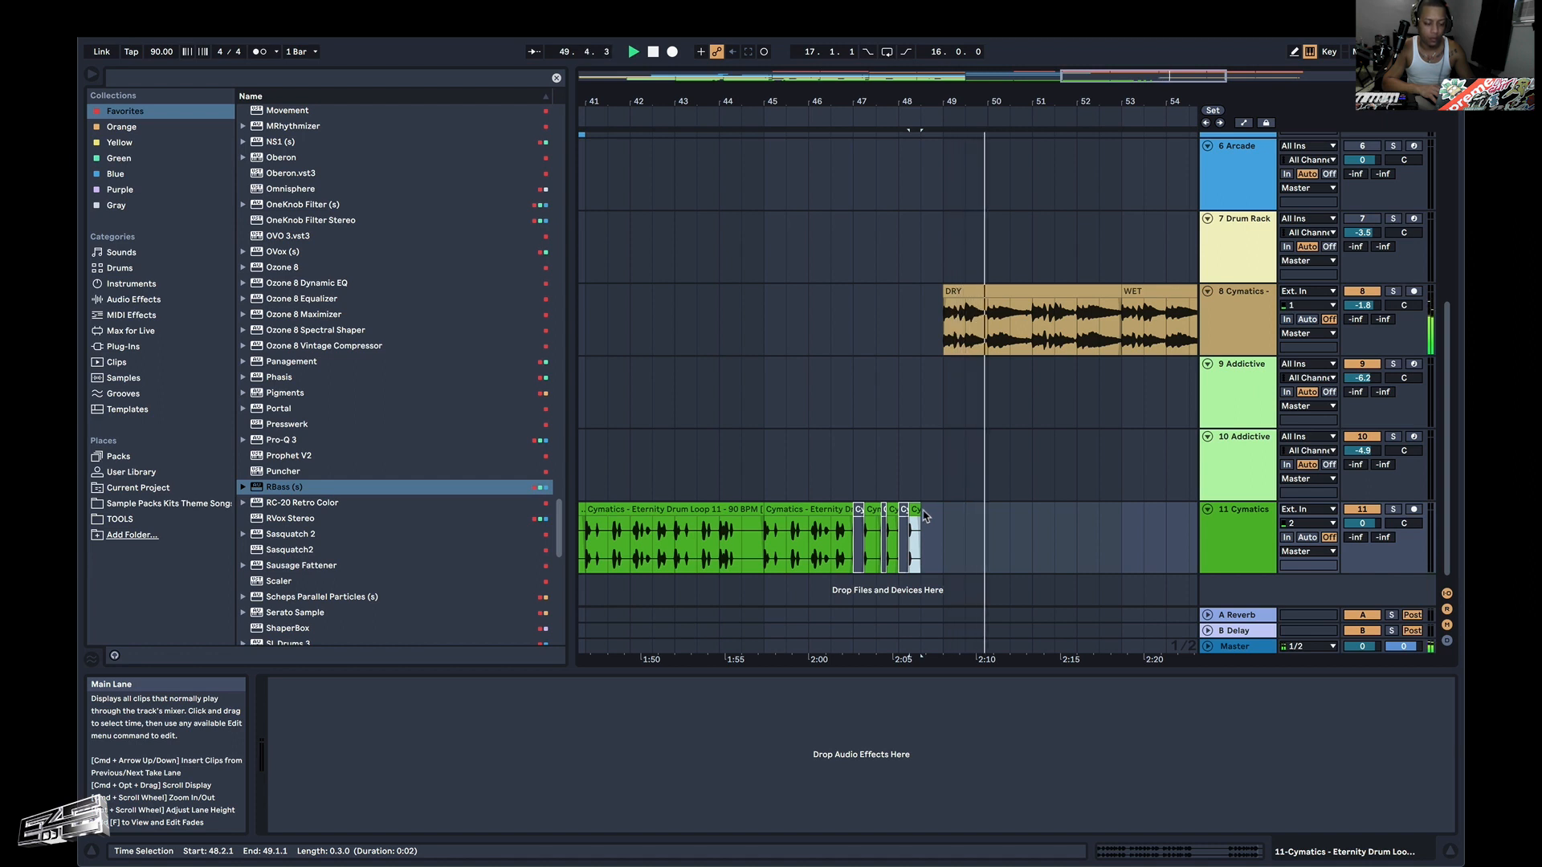
key(space)
key(space)
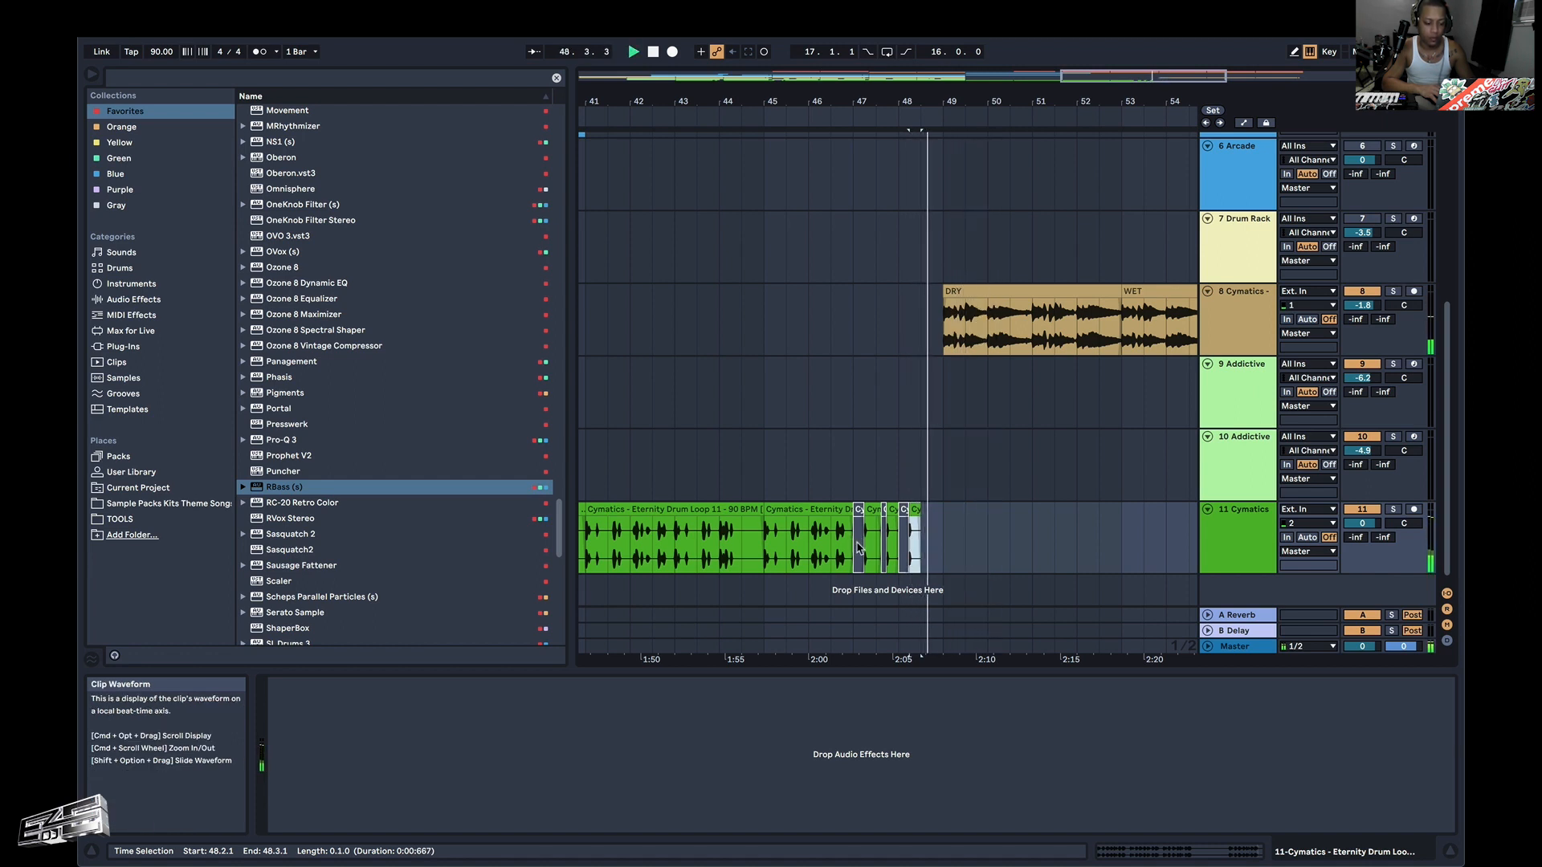
Consolidate the chopped drum loop from 47.1.1 to 49.1.1 and duplicate it twice to fill bars 49–53.
drag(858, 548, 946, 517)
key(super+j)
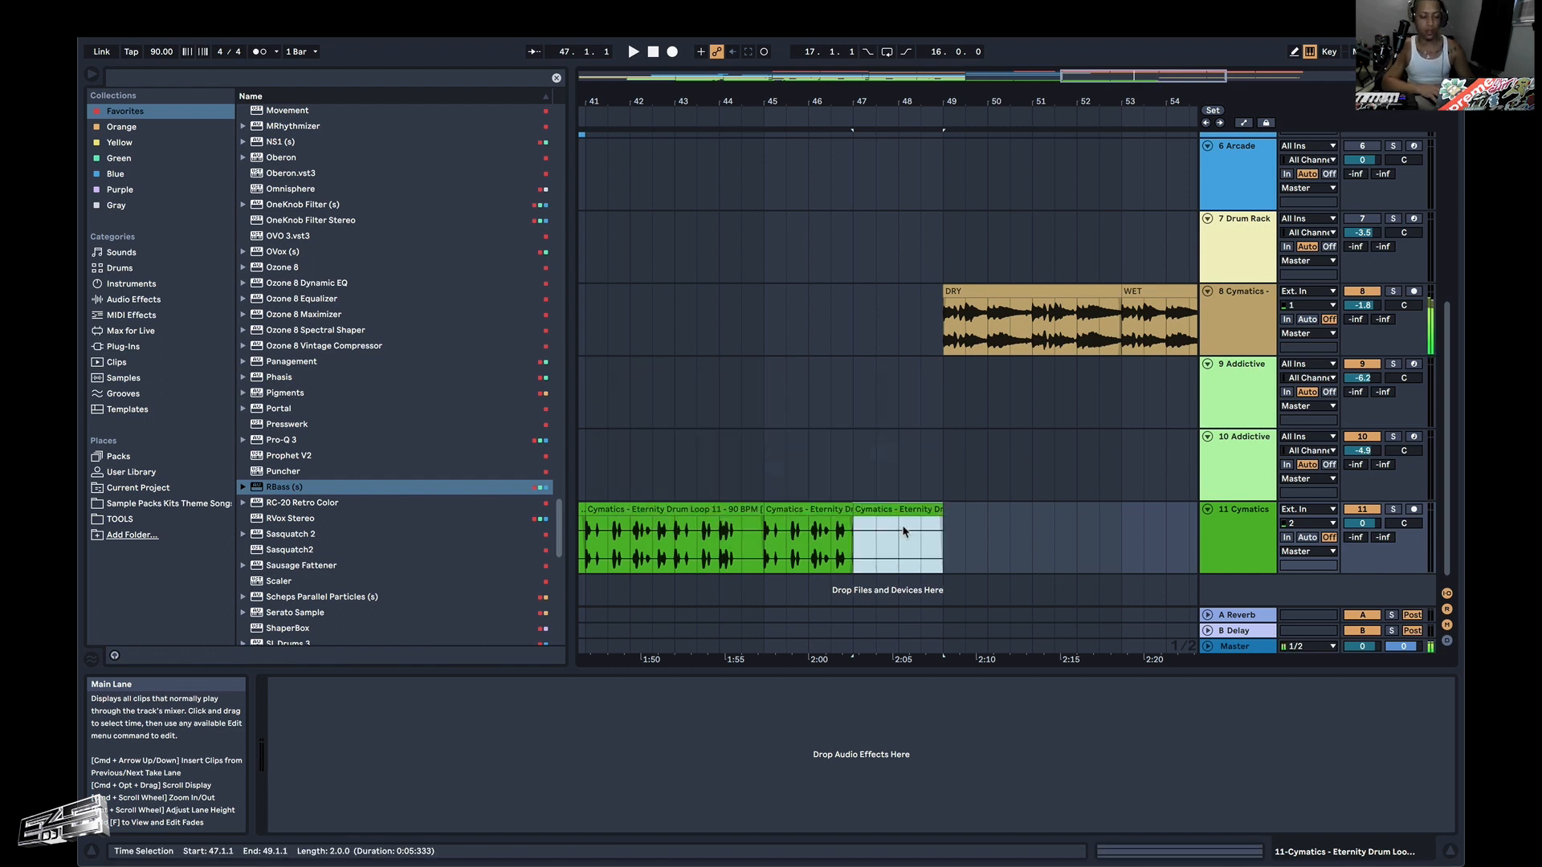
key(space)
key(super+d)
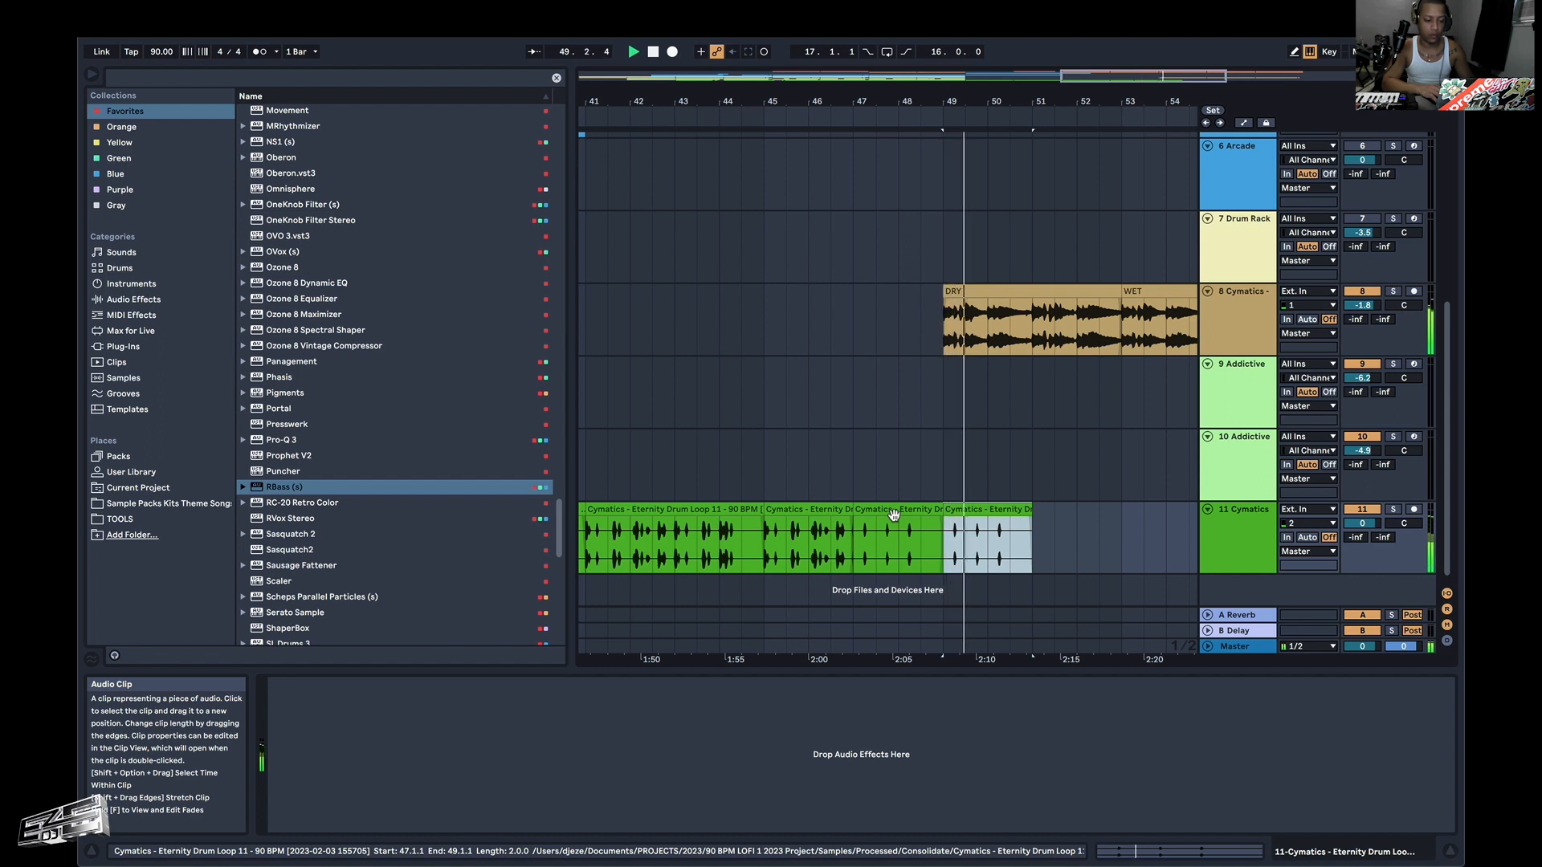
key(super+d)
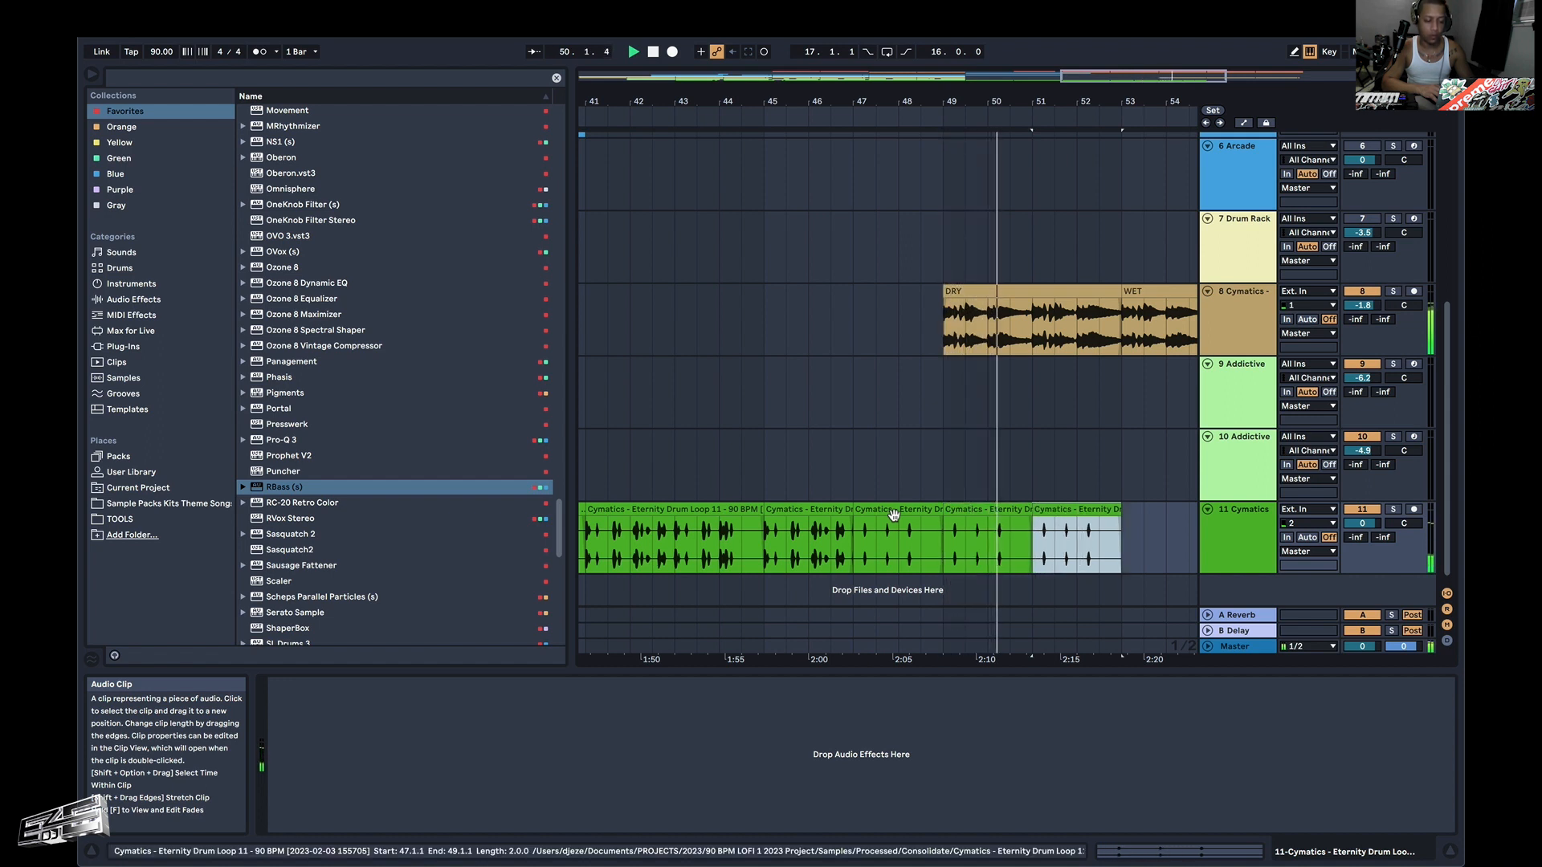
Copy the full drum loop clip at bars 41–45 and paste it at bar 53.
click(706, 514)
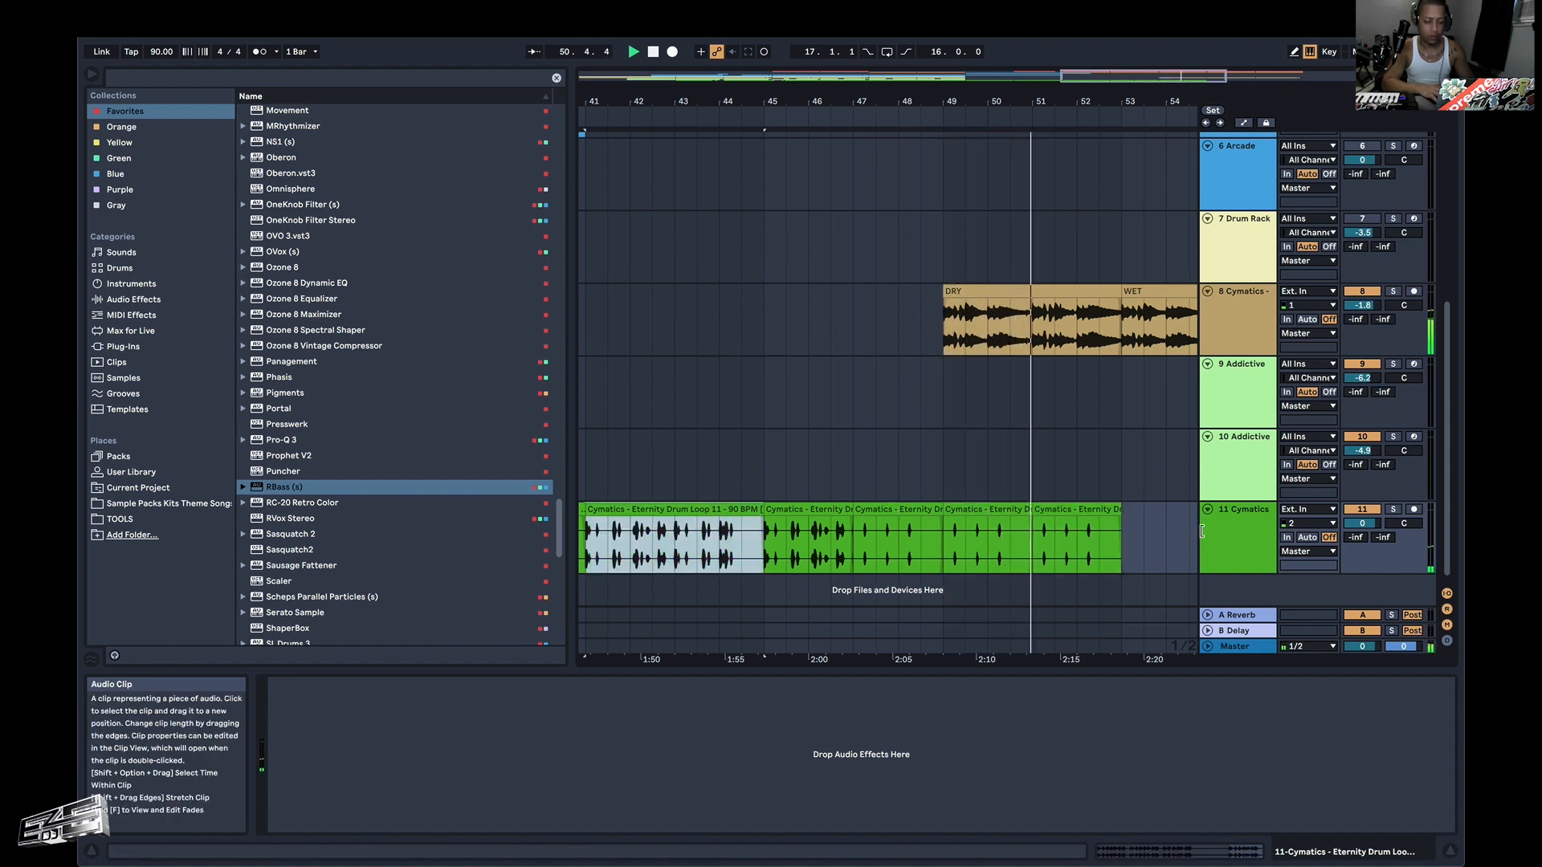
click(1121, 527)
key(super+v)
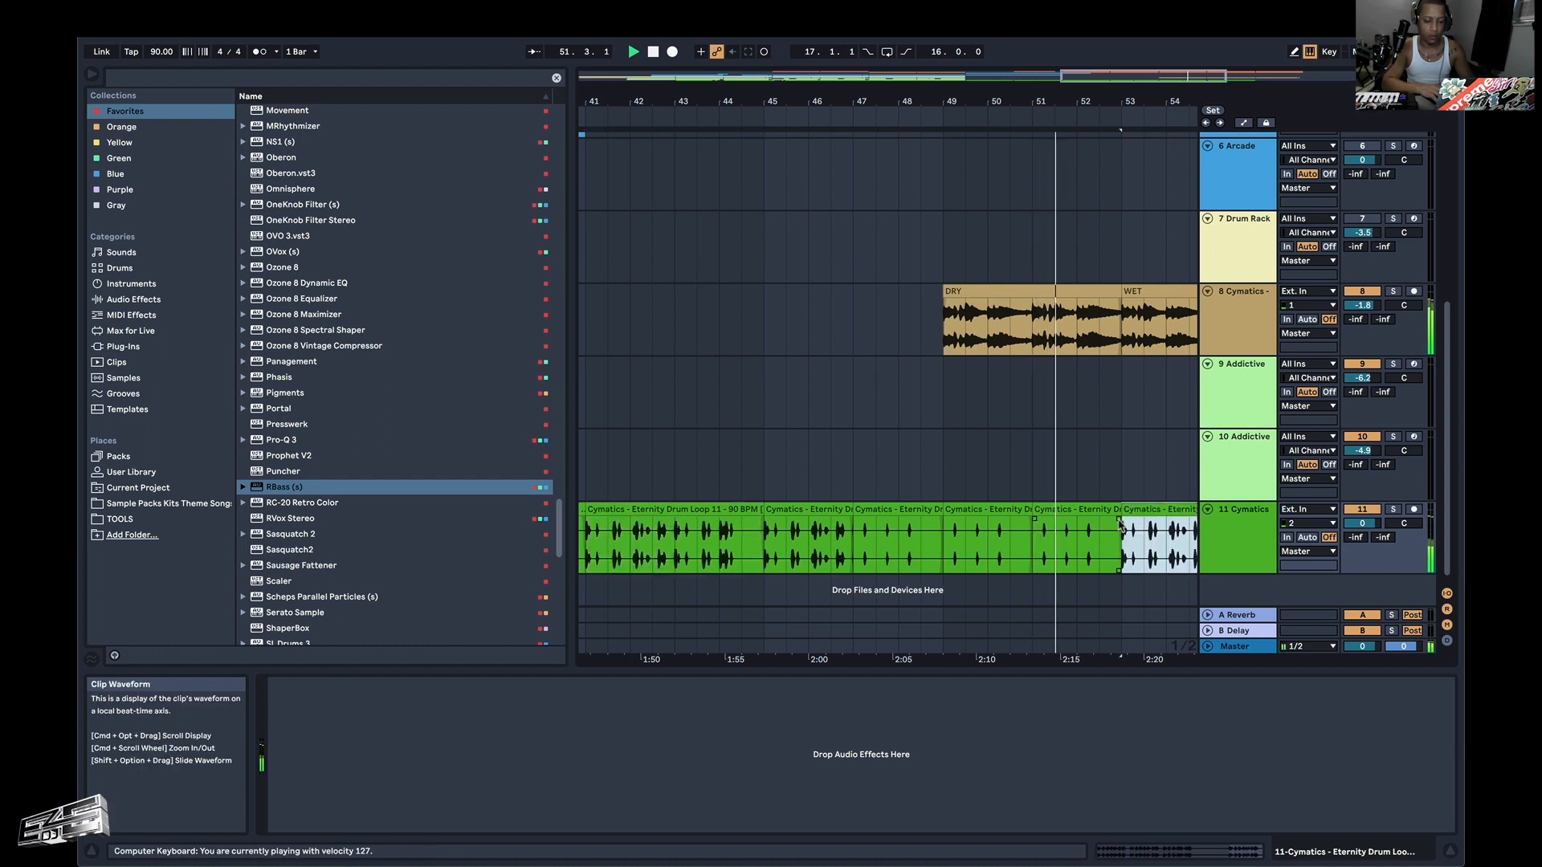
Audition the DRY-to-WET transition at bar 53 on the brown Cymatics track and view the tracks above.
click(1118, 306)
mouse_move(1118, 303)
mouse_down()
mouse_move(1105, 297)
mouse_move(1123, 302)
mouse_up()
key(space)
scroll(1098, 331, up, 10)
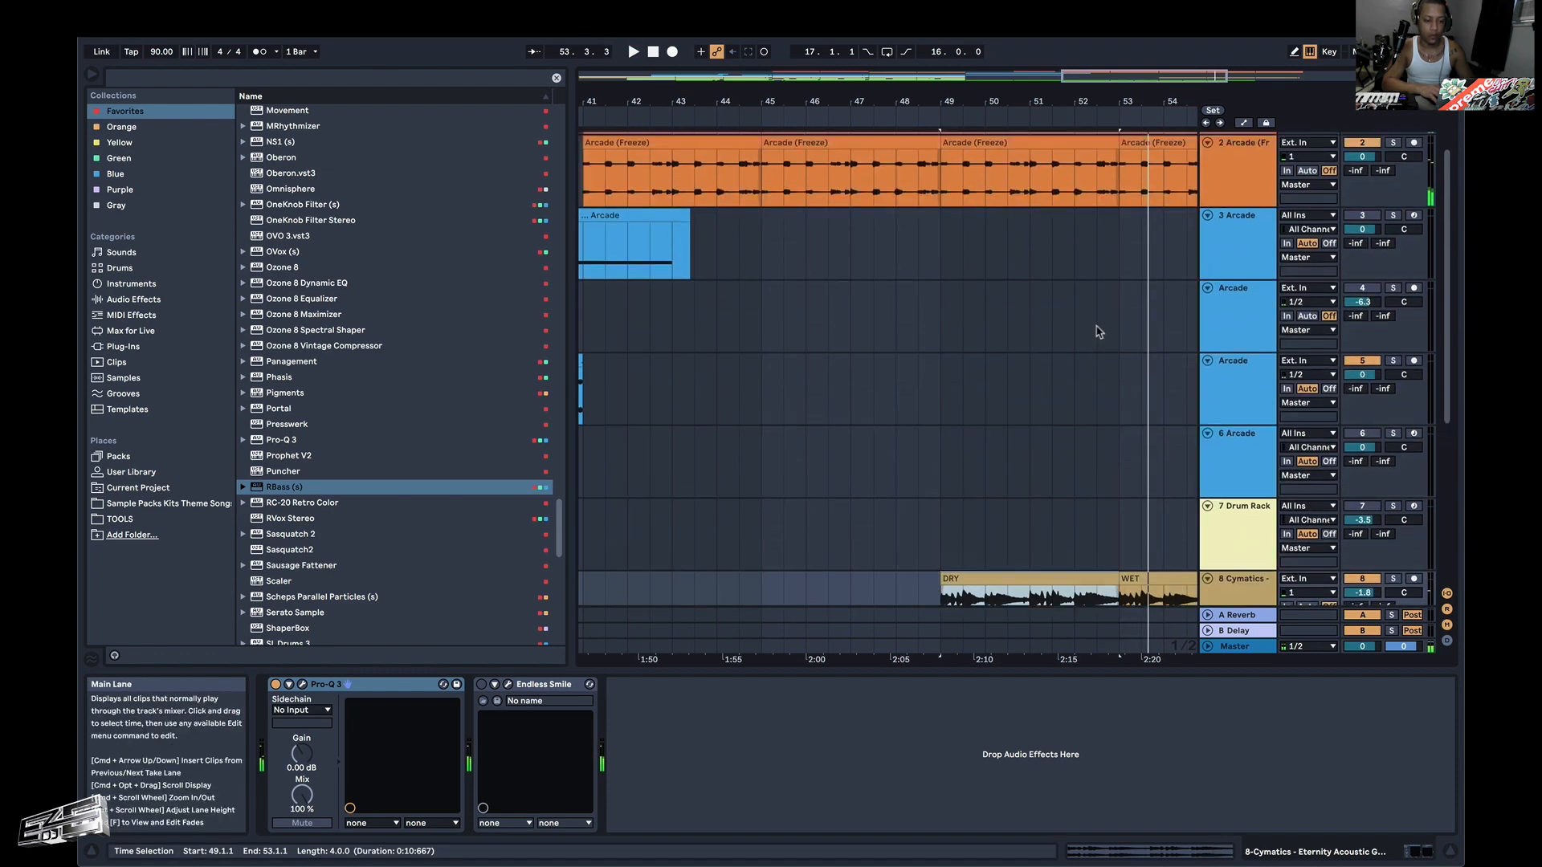
Audition the transition into bar 49 from several points and inspect the pink and orange Arcade clips around it.
key(space)
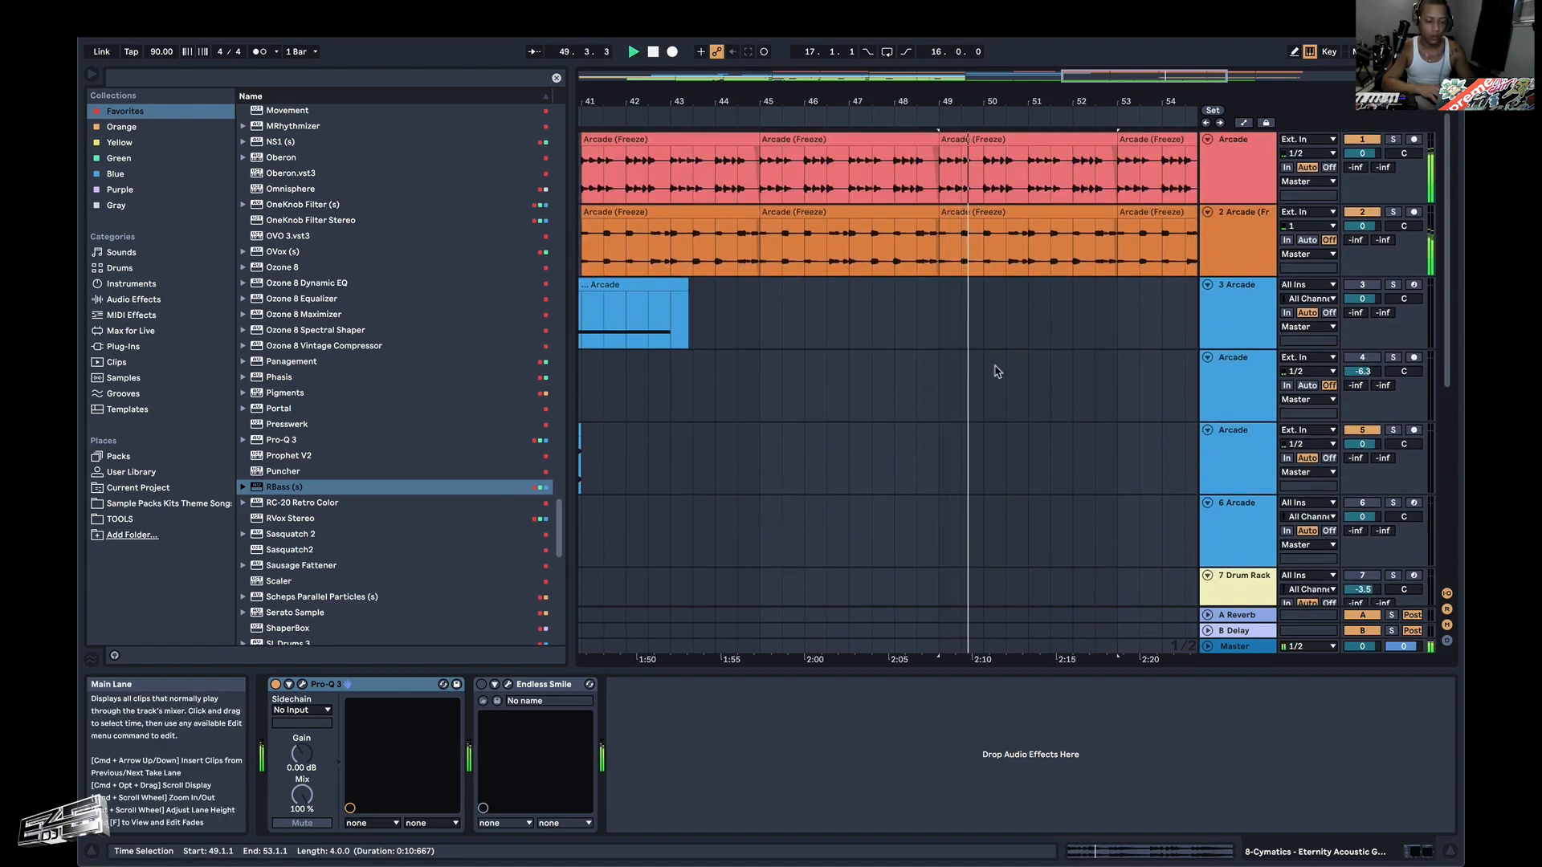
scroll(996, 371, down, 5)
scroll(996, 371, down, 3)
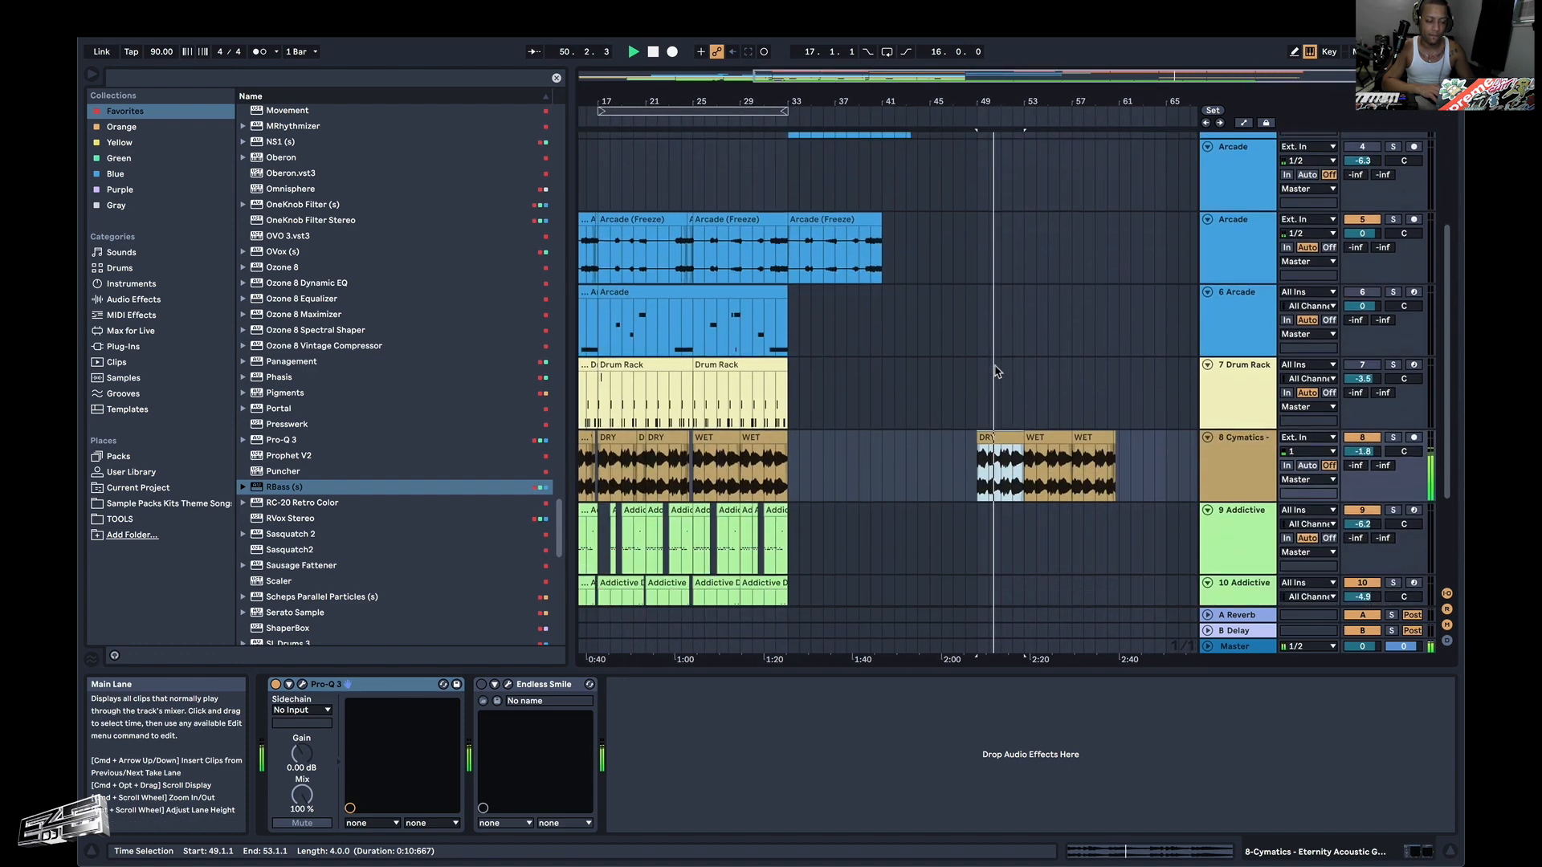
click(968, 387)
click(954, 412)
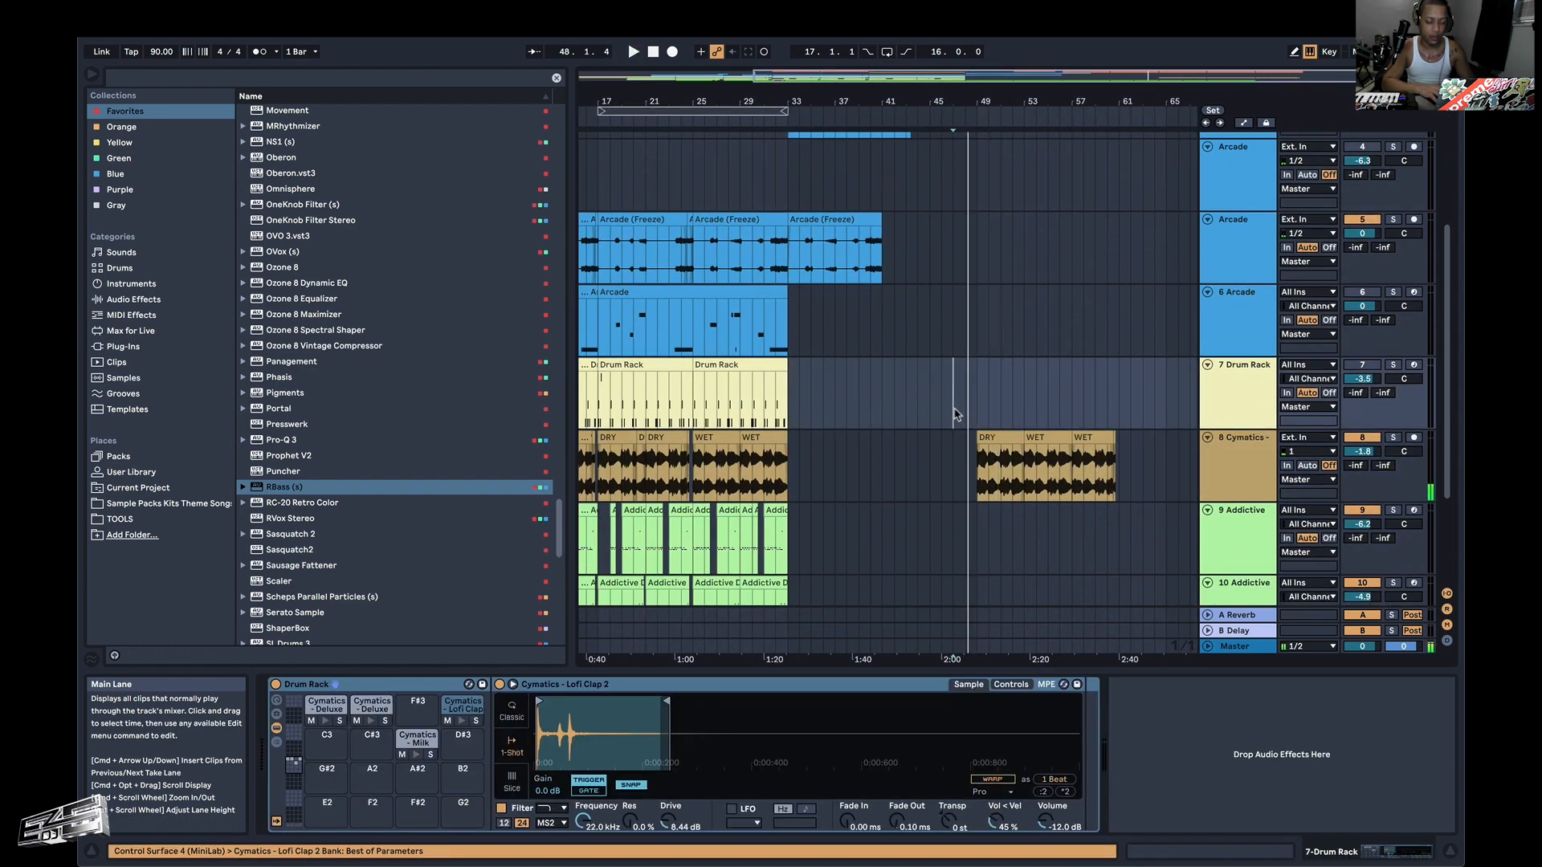
key(space)
scroll(956, 414, up, 5)
scroll(954, 413, up, 5)
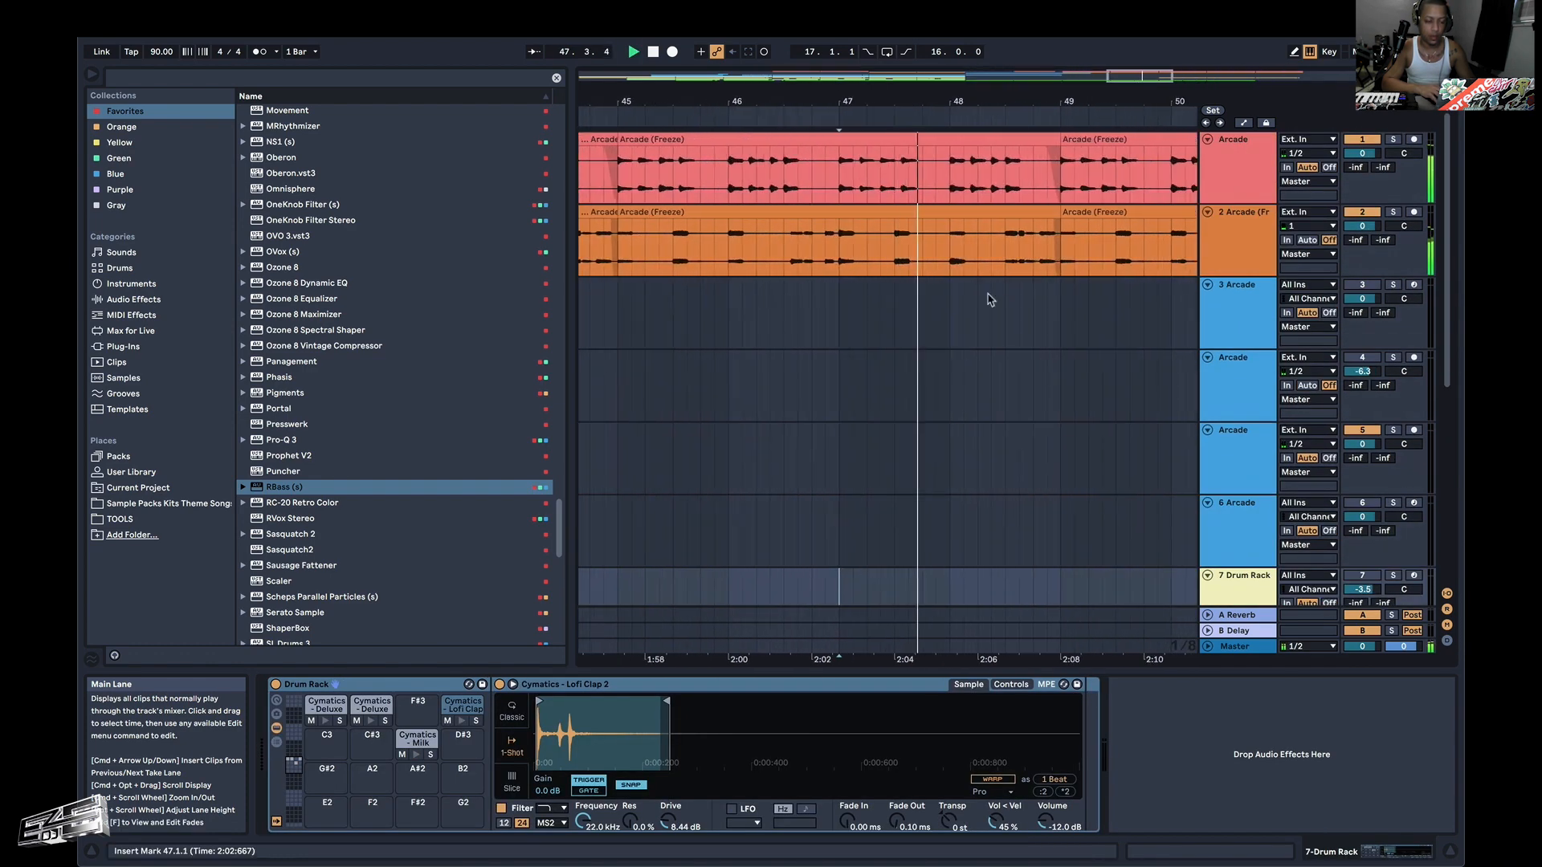
click(1055, 226)
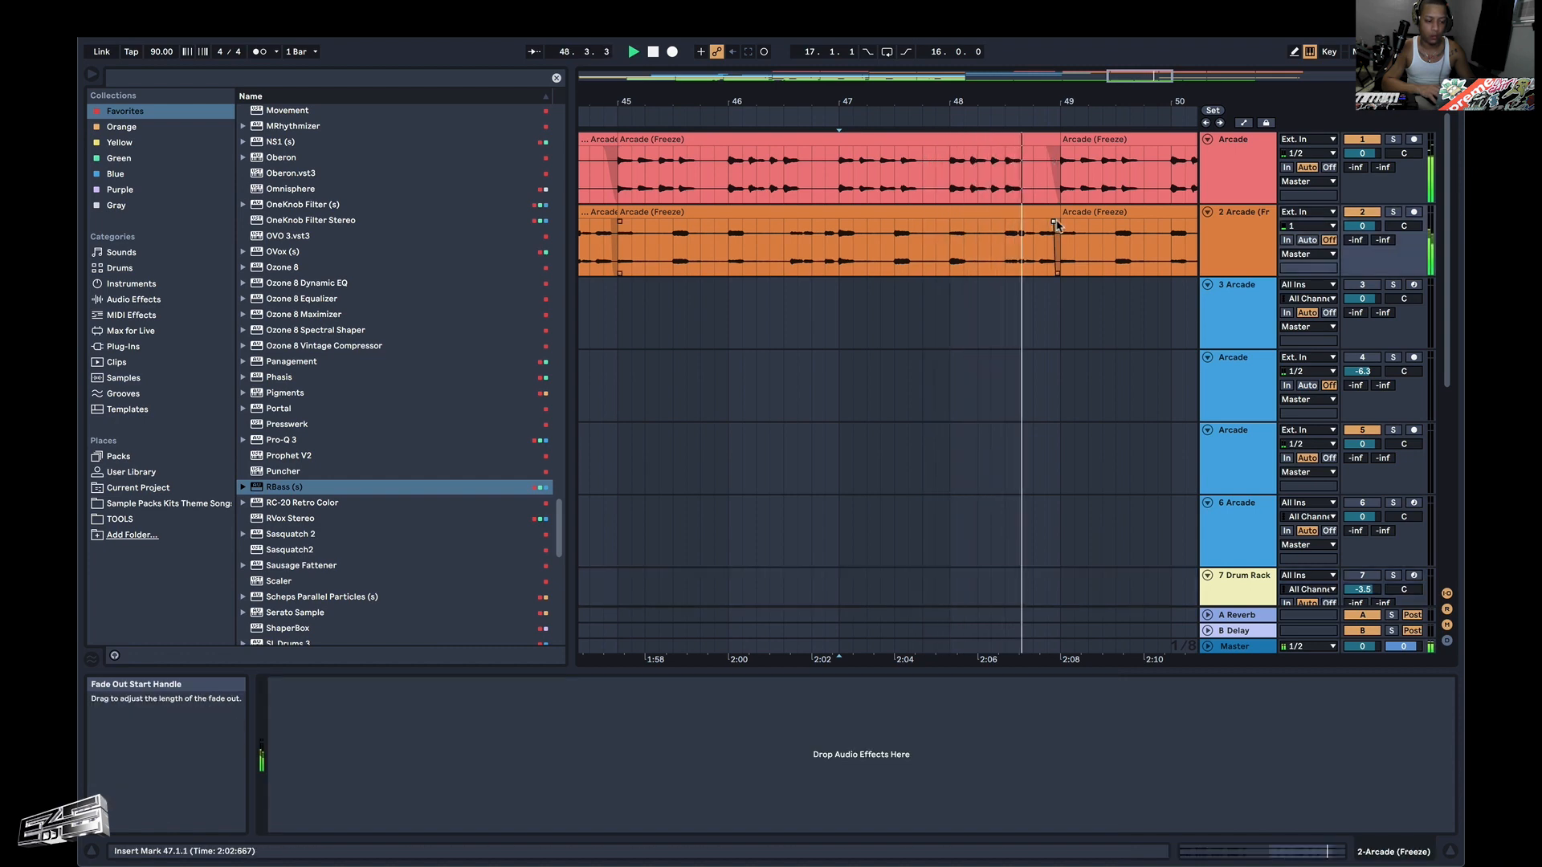
click(962, 193)
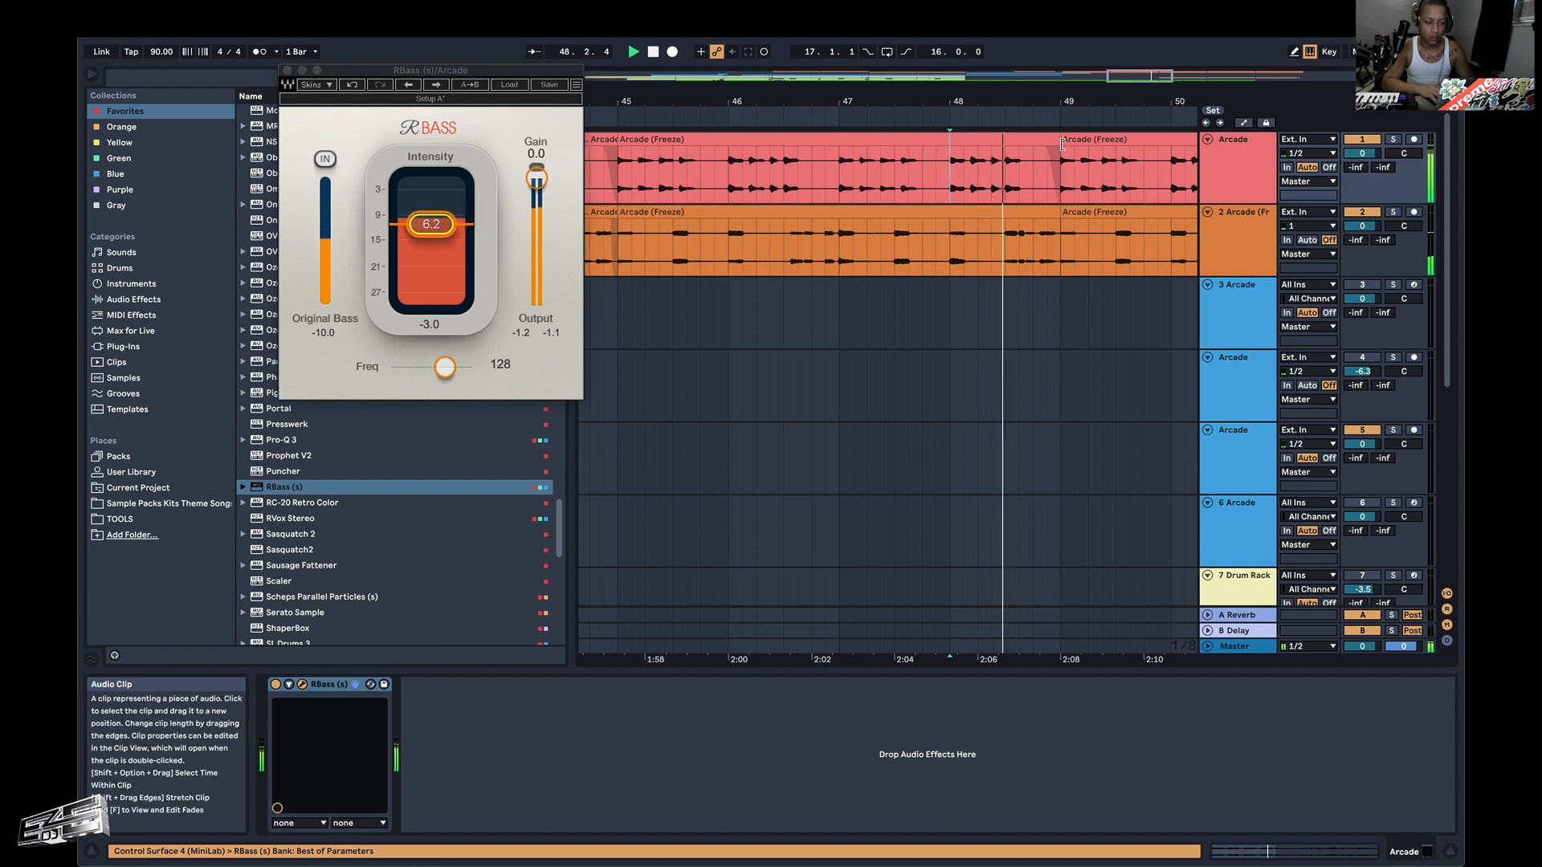
Remove the pink Arcade clip's audio between 48.3.1 and 49.1.1, and split the orange clip at 48.3.1.
drag(1061, 145, 999, 151)
key(space)
click(991, 158)
key(space)
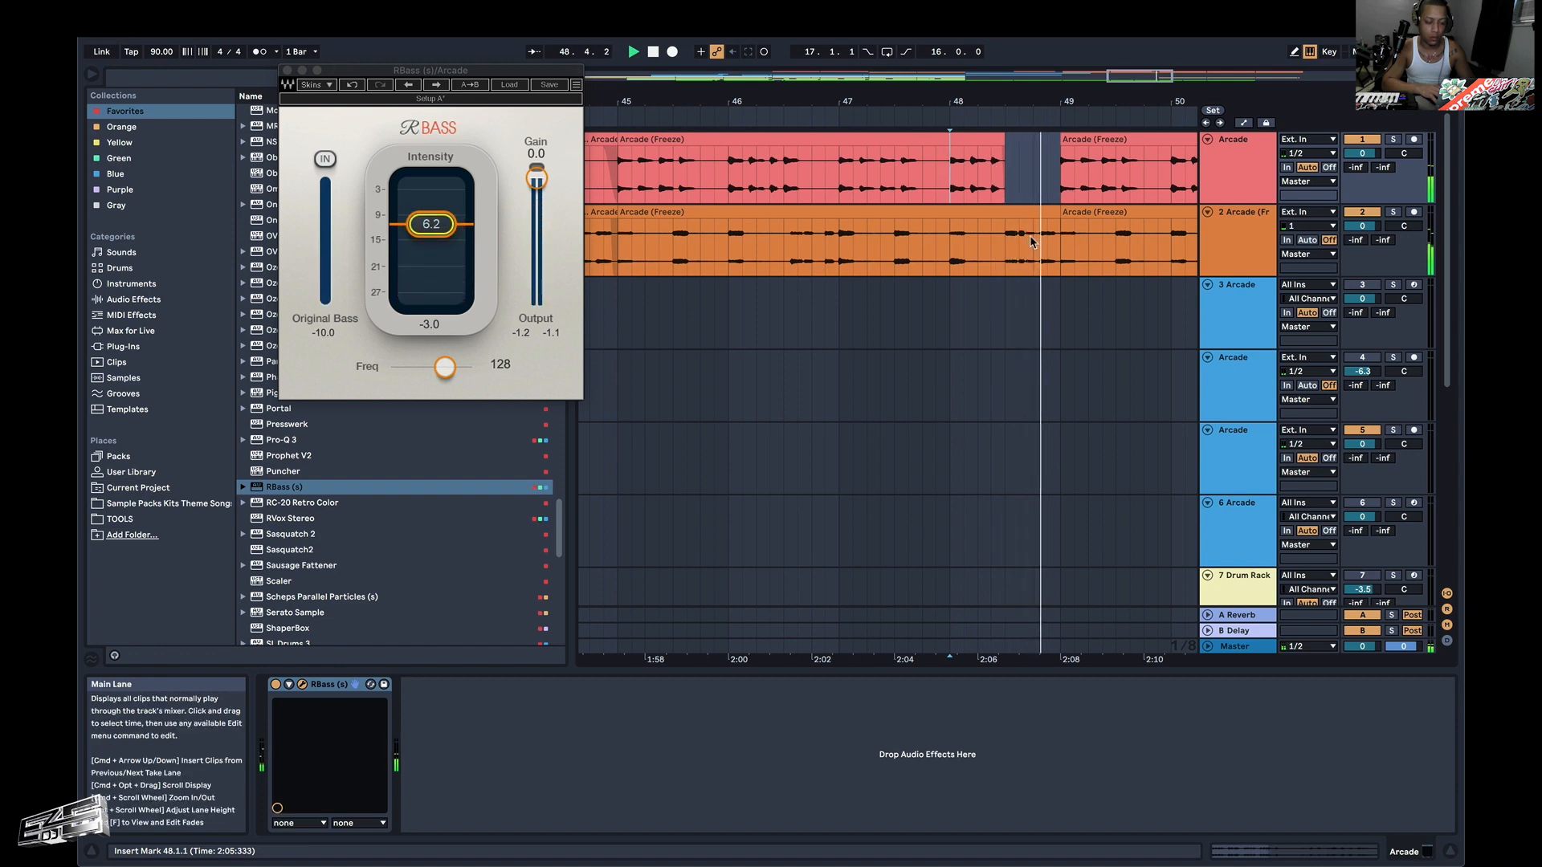
click(1009, 255)
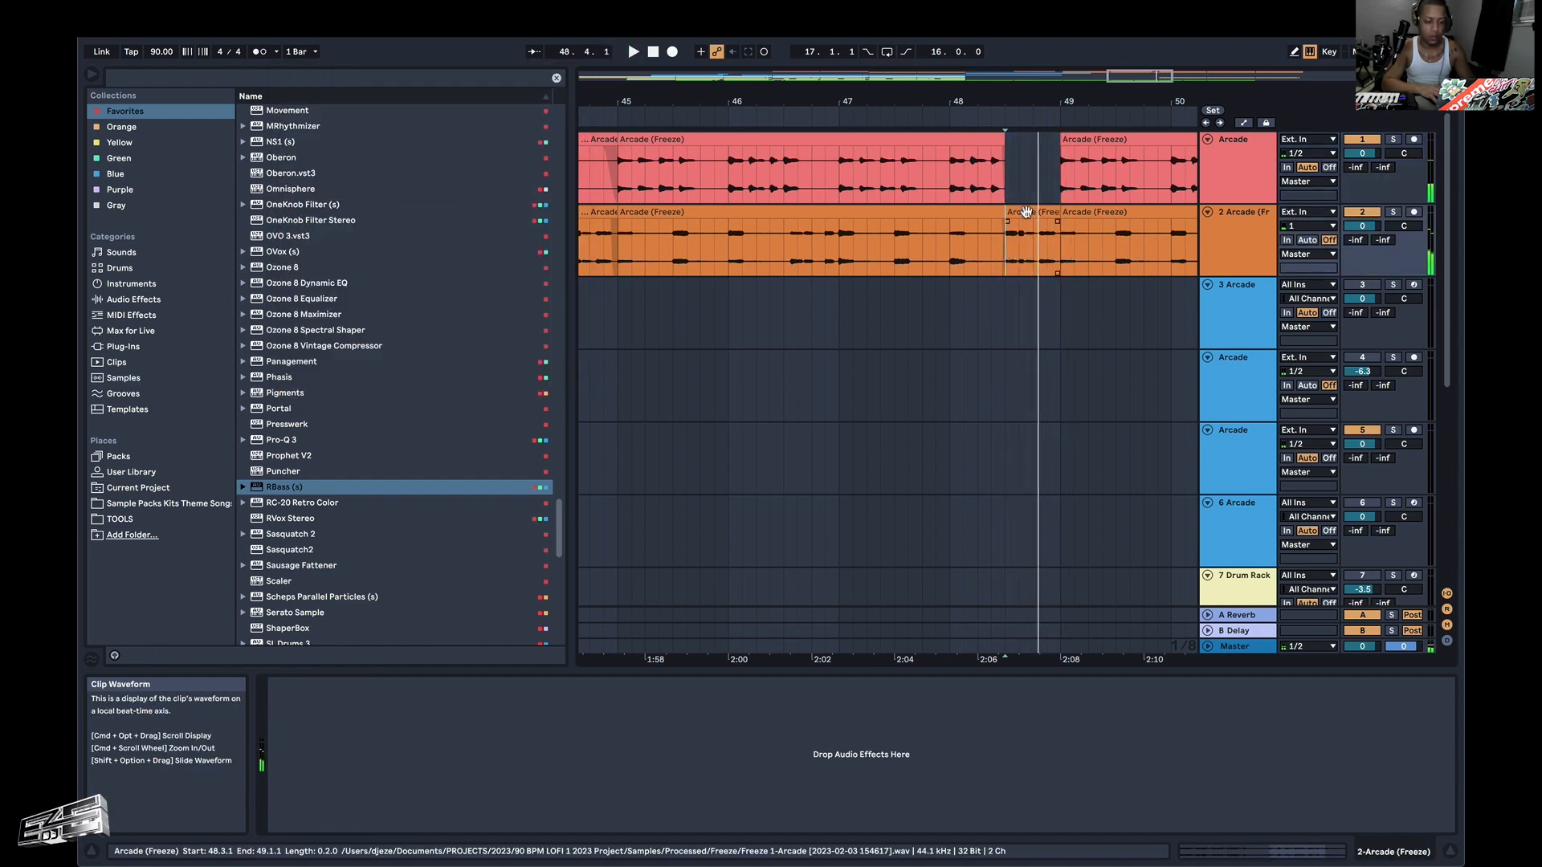
key(space)
Reverse the orange fragment between 48.3.1 and 49.1.1 and audition it from 48.1.1.
double_click(1008, 255)
click(516, 694)
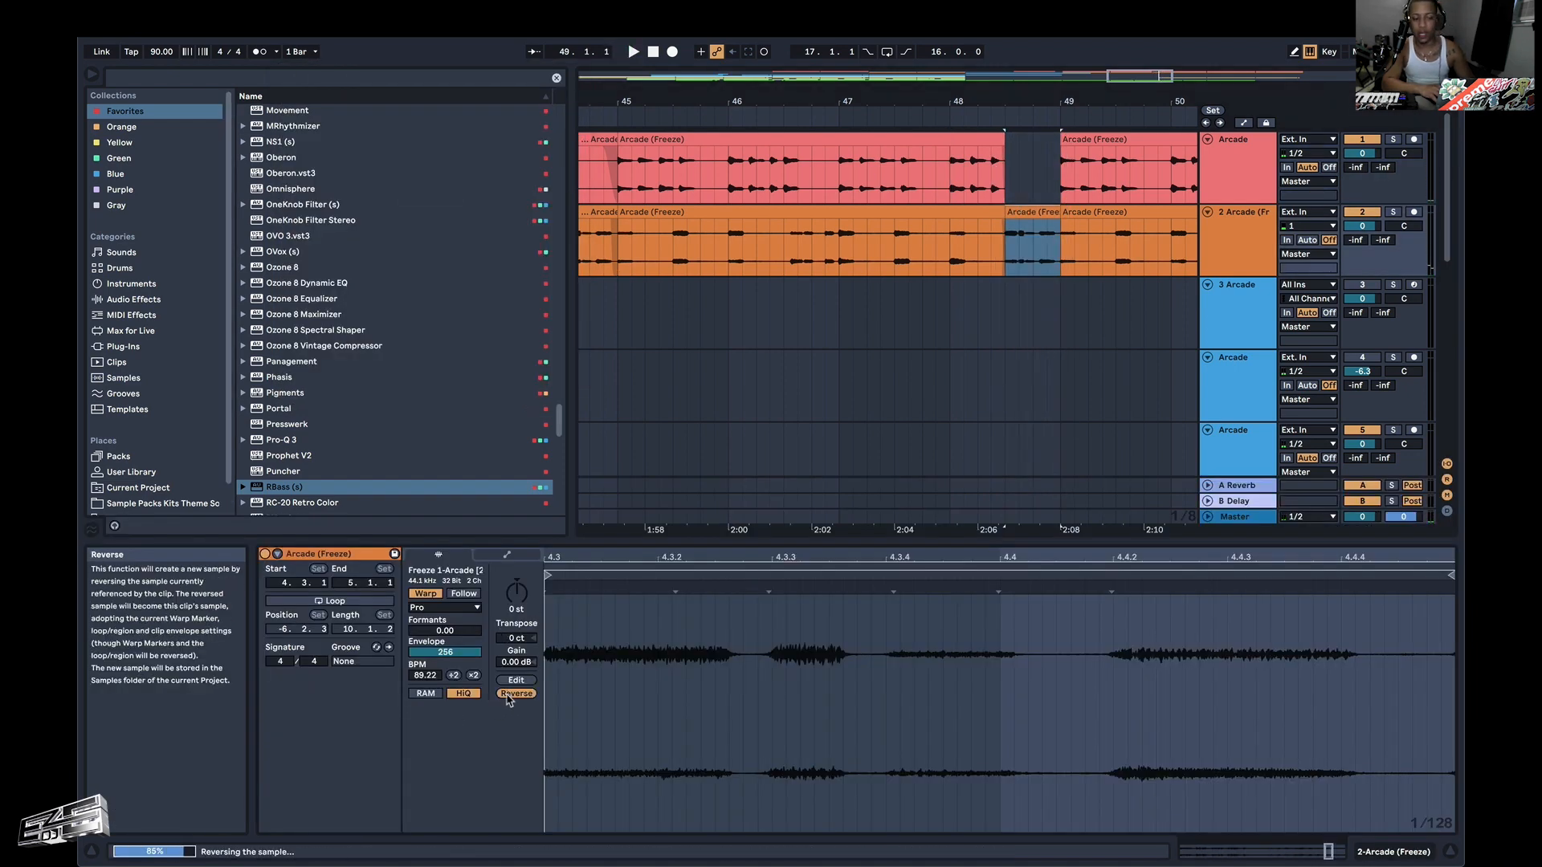
click(950, 260)
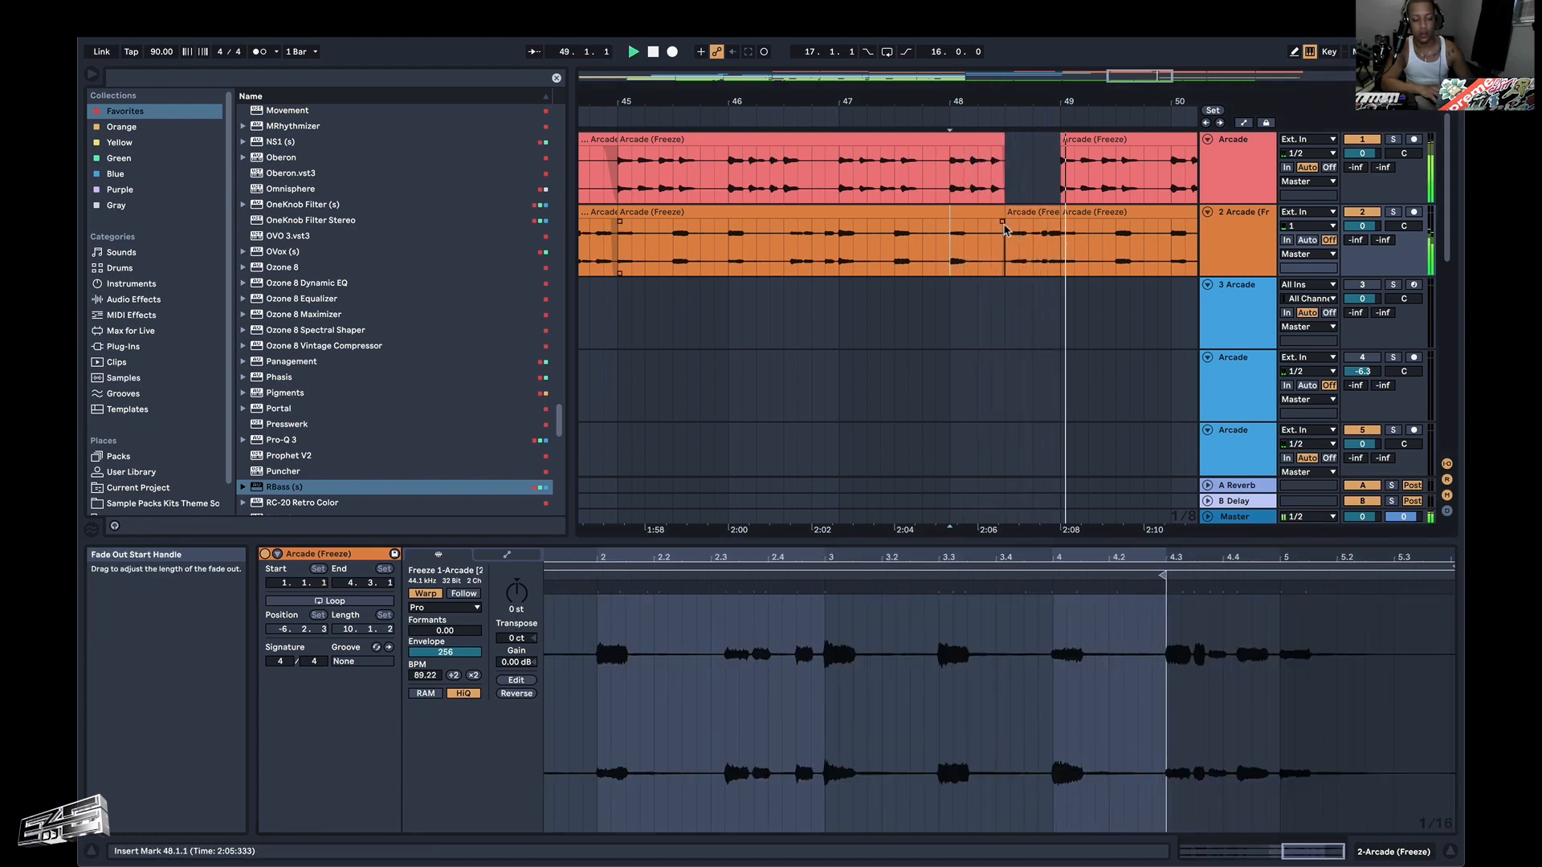
Shorten the reversed orange fragment to span 48.3.1 to 48.4.3 and audition it from bar 48.
scroll(1023, 241, up, 3)
mouse_move(989, 218)
mouse_down()
mouse_move(1040, 212)
mouse_move(1009, 225)
mouse_up()
click(831, 255)
key(space)
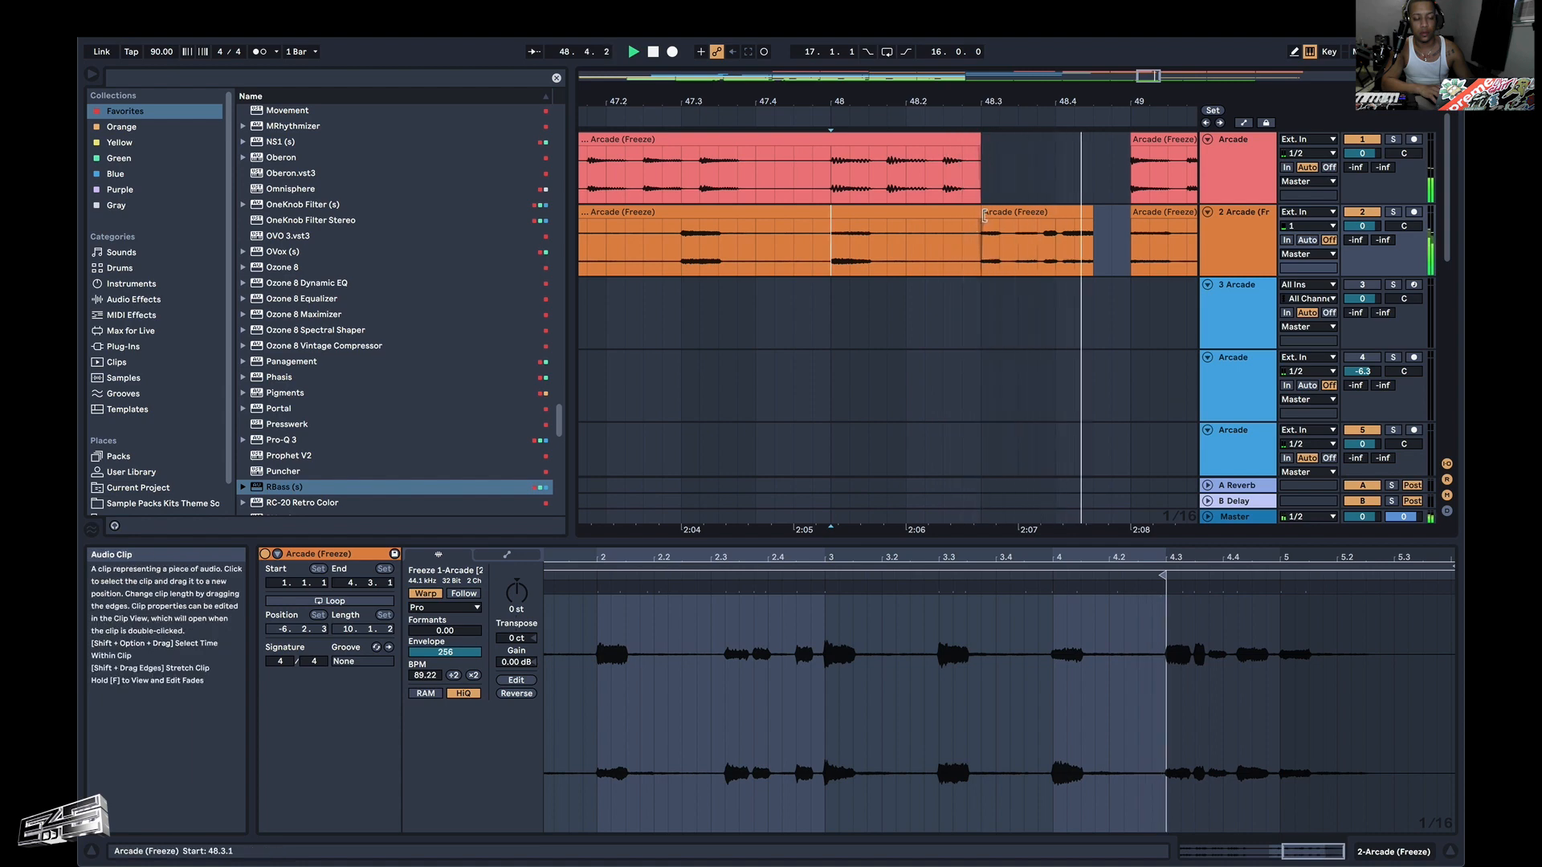
Change the reversed orange fragment to span 48.2.4 to 48.4.3, nudge it slightly earlier and audition it from 48.1.4.
key(space)
mouse_move(985, 215)
mouse_down()
mouse_move(924, 216)
mouse_move(964, 215)
mouse_up()
key(plus)
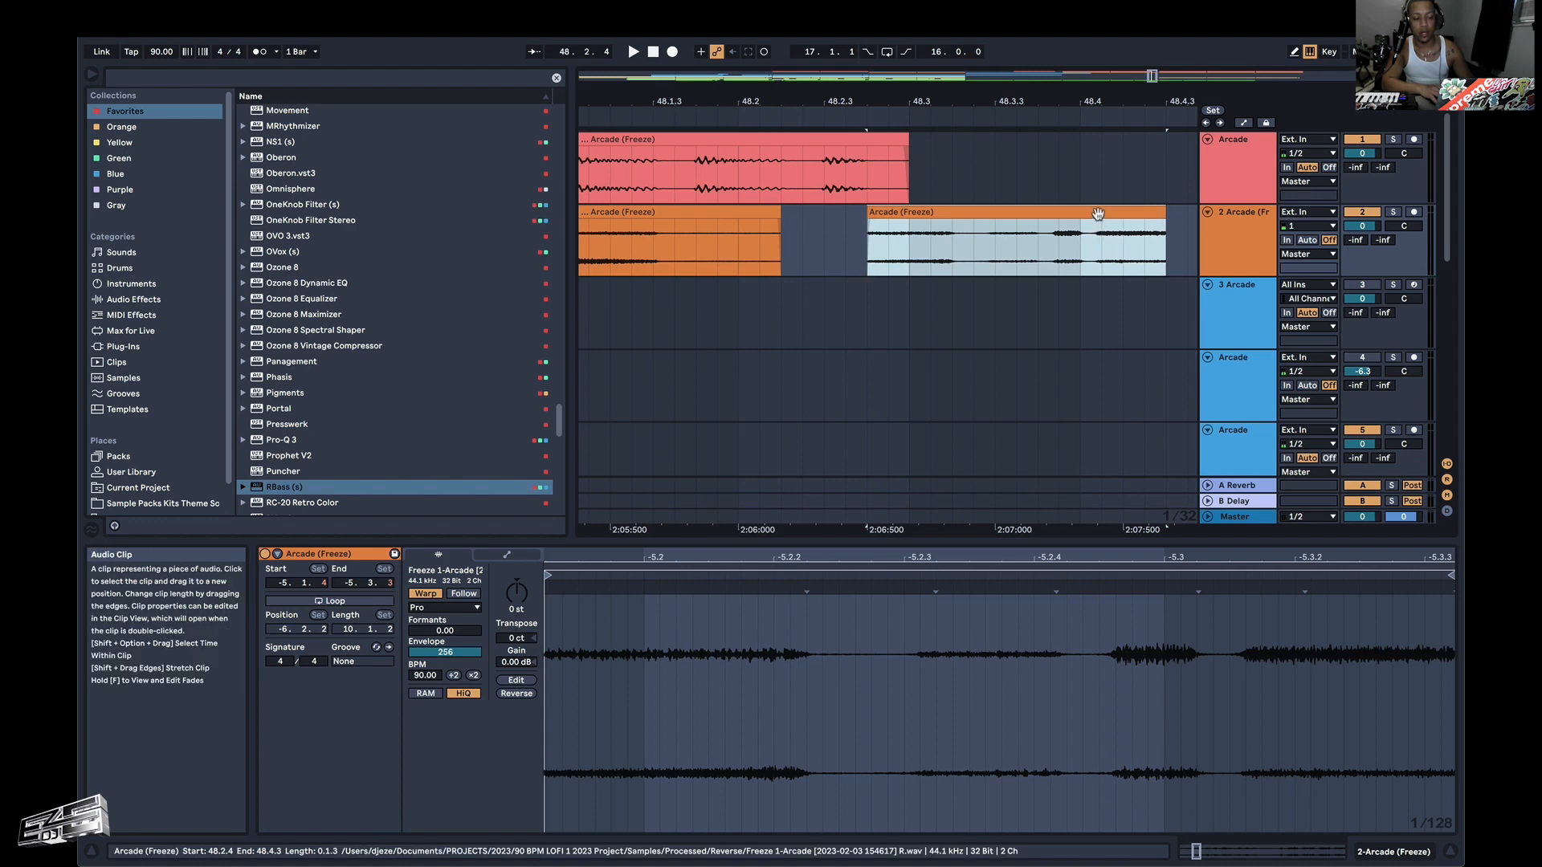
drag(1100, 219, 1085, 222)
click(698, 240)
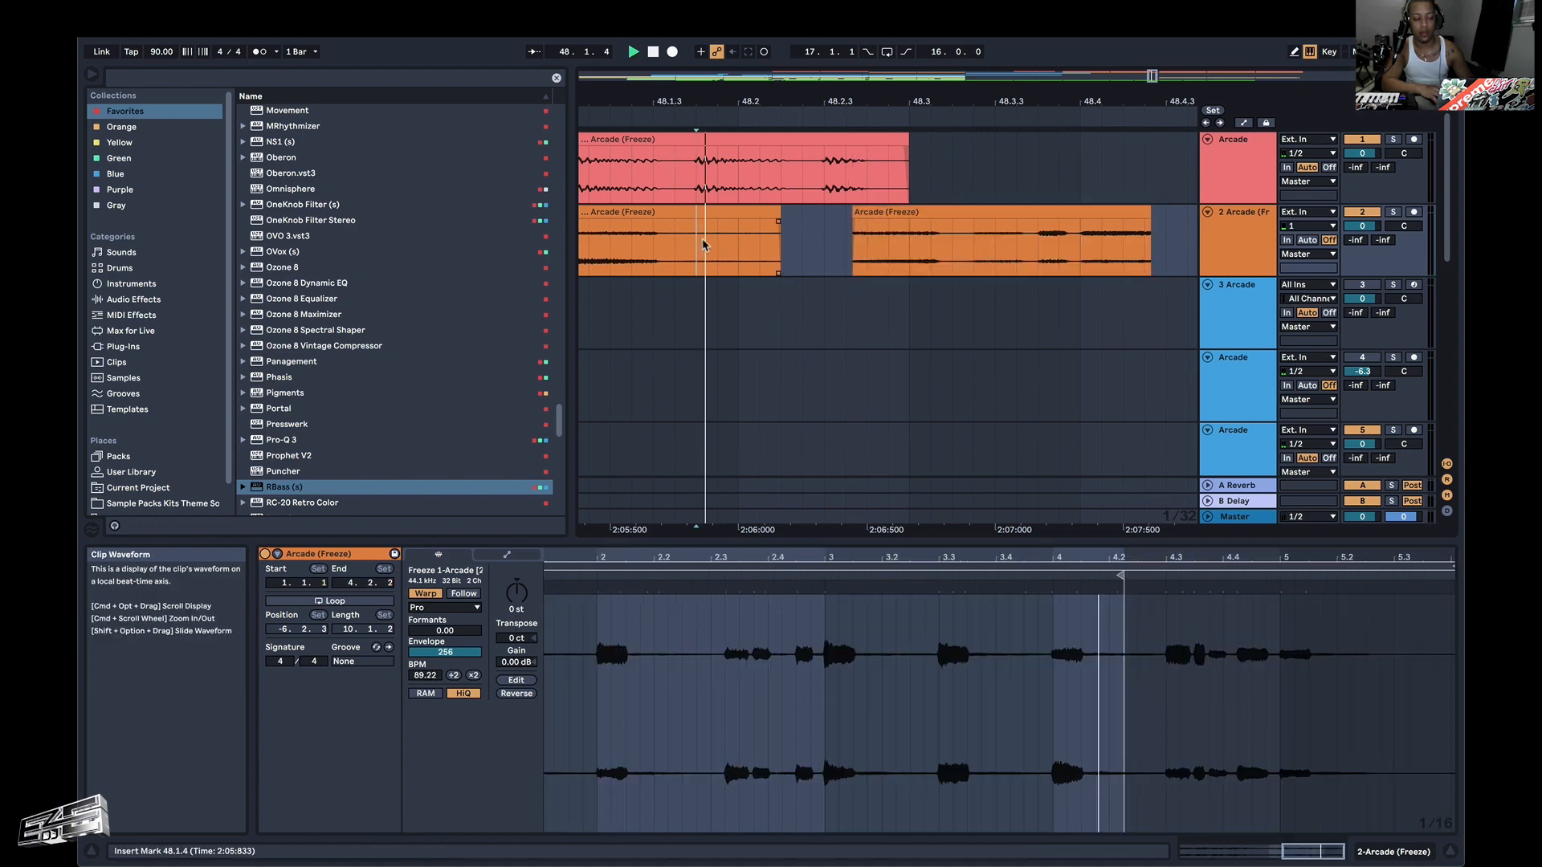
key(space)
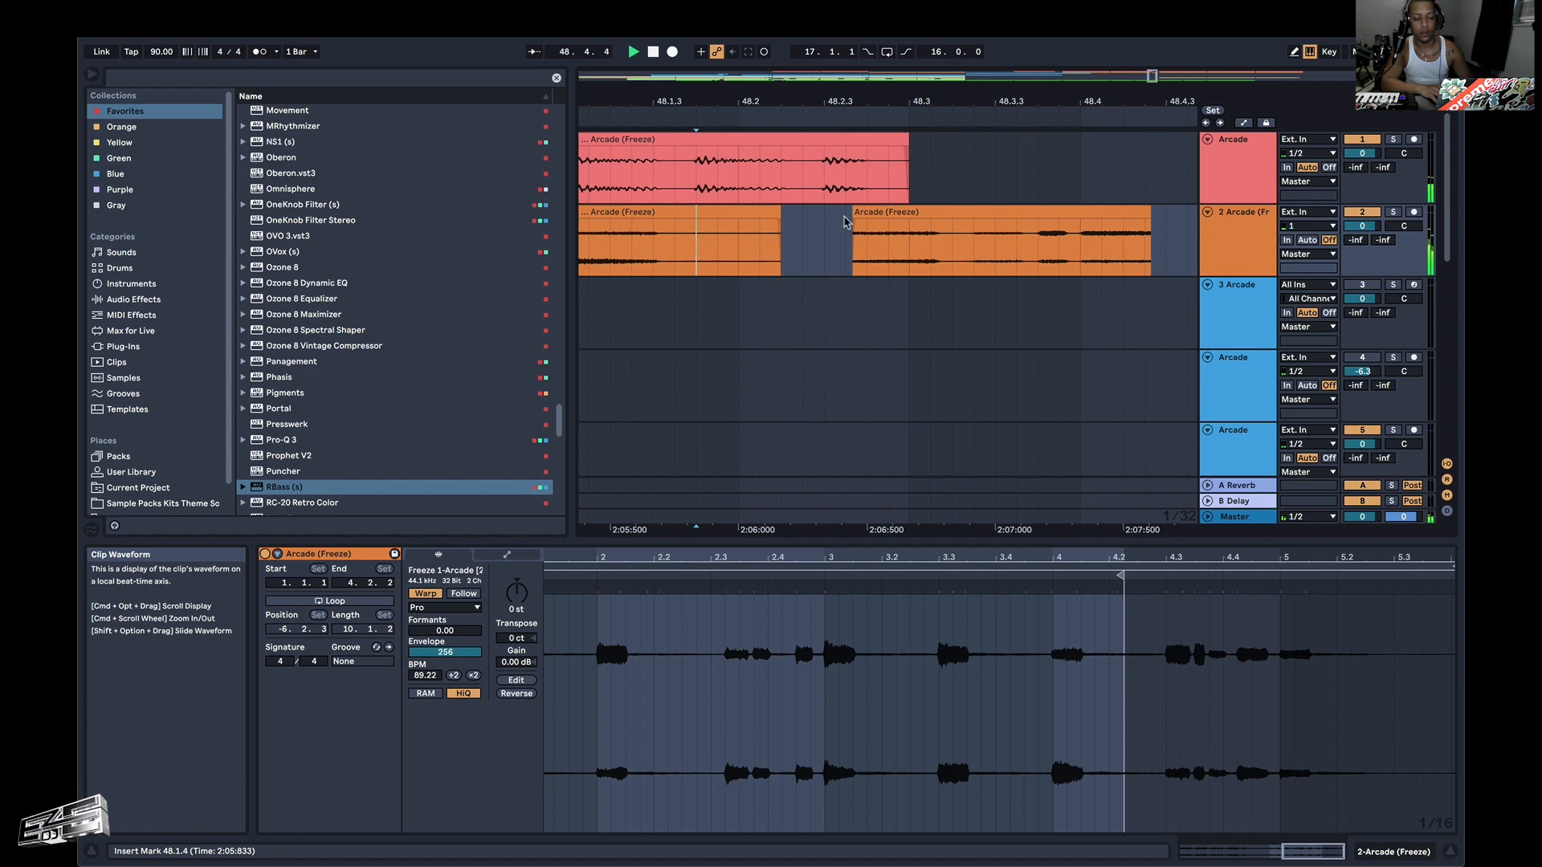
Undo the repositioning, trimming and reversal of the orange fragment.
key(super+z)
key(super+z)
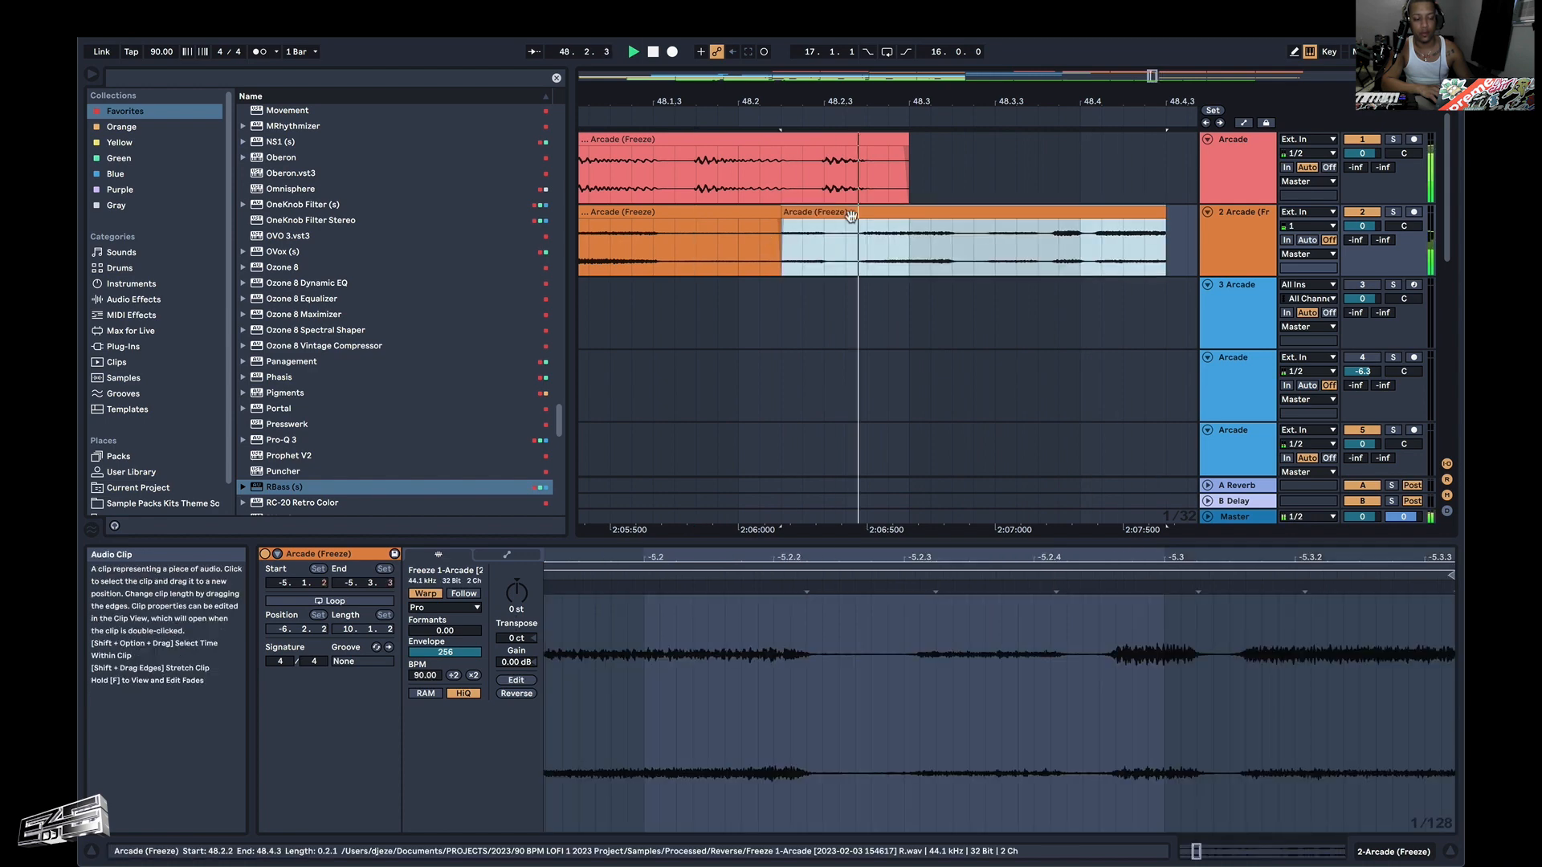
key(super+z)
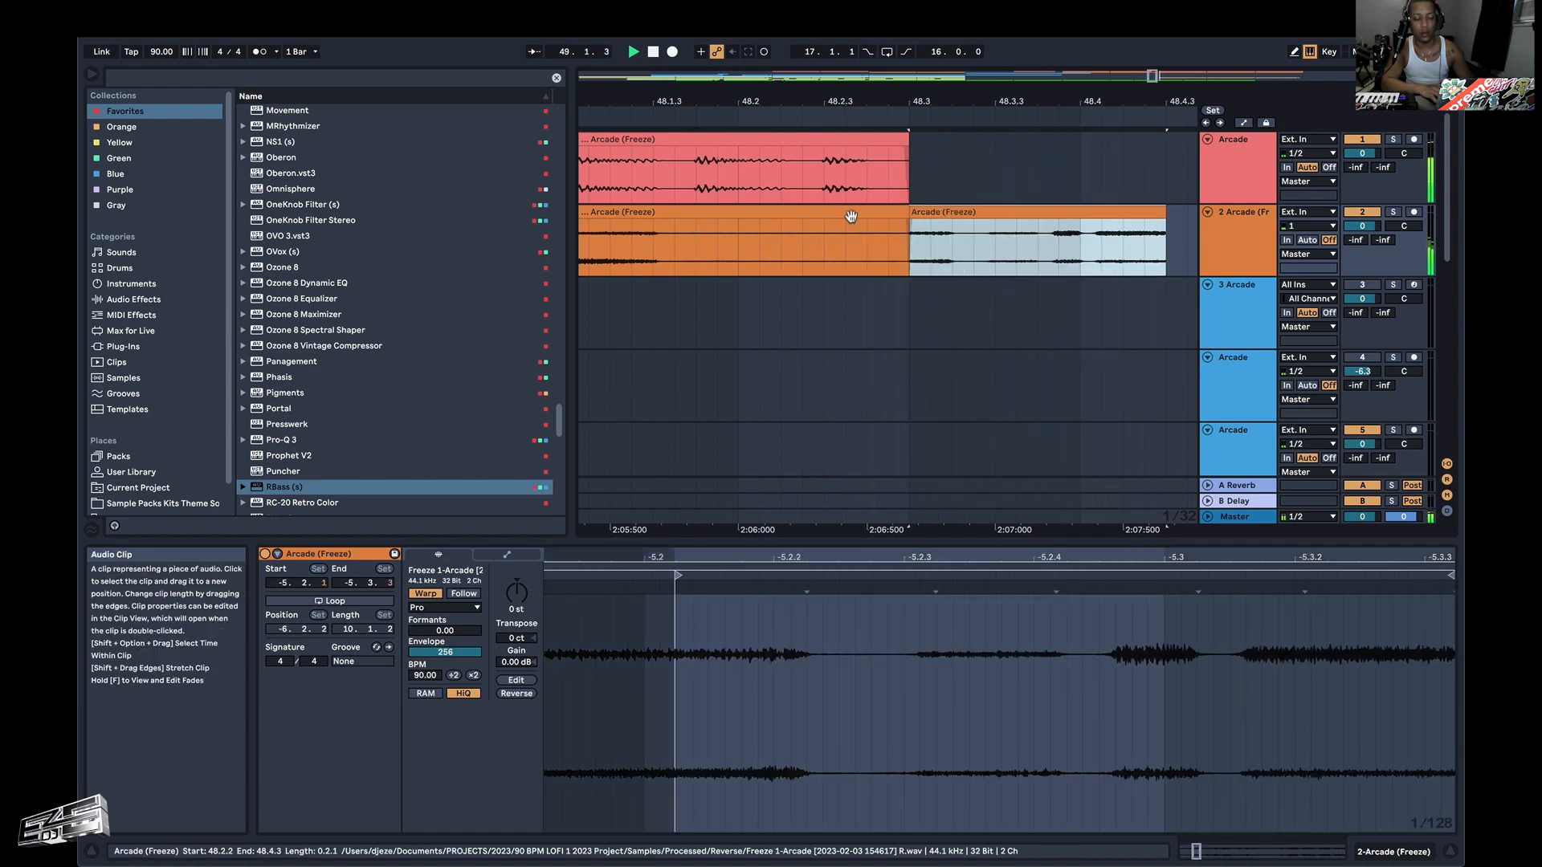
key(super+z)
scroll(852, 216, right, 3)
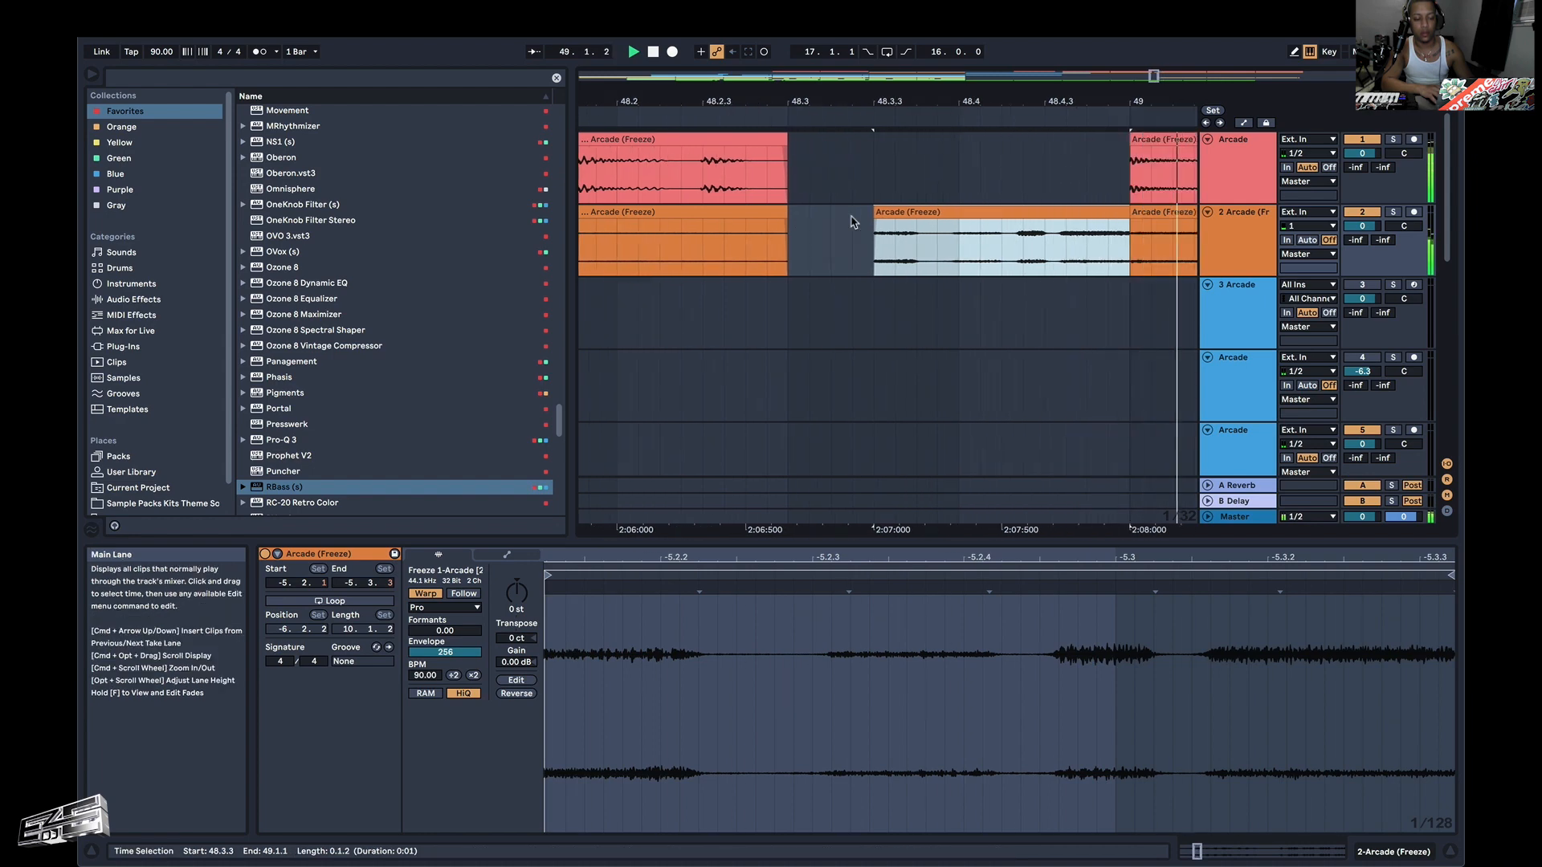
key(super+z)
key(super+z)
Audition the unreversed orange fragment from 48.2.3.
click(730, 257)
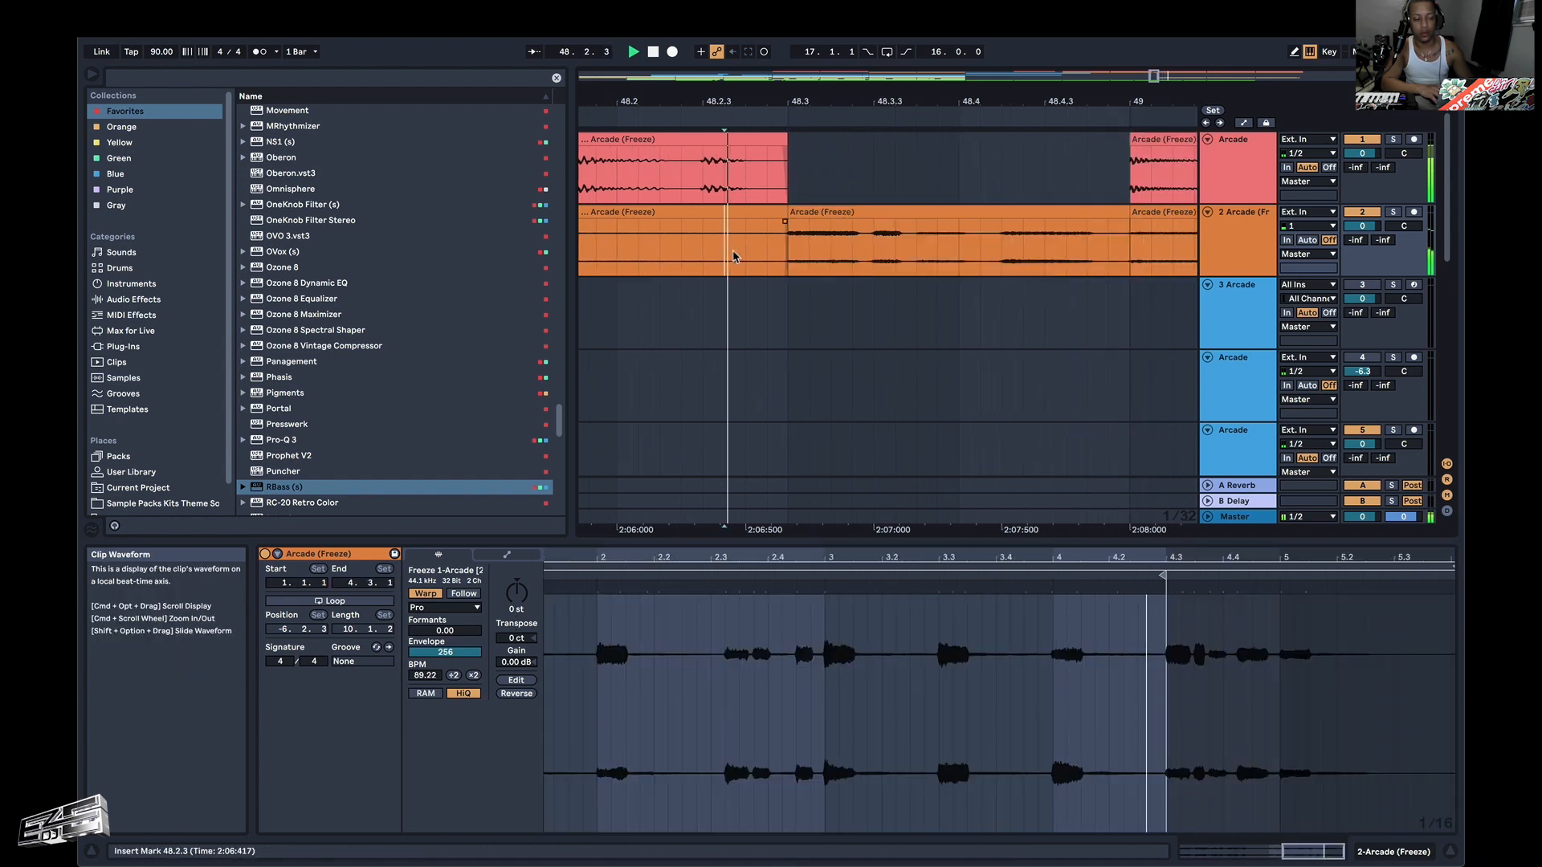
key(space)
key(space)
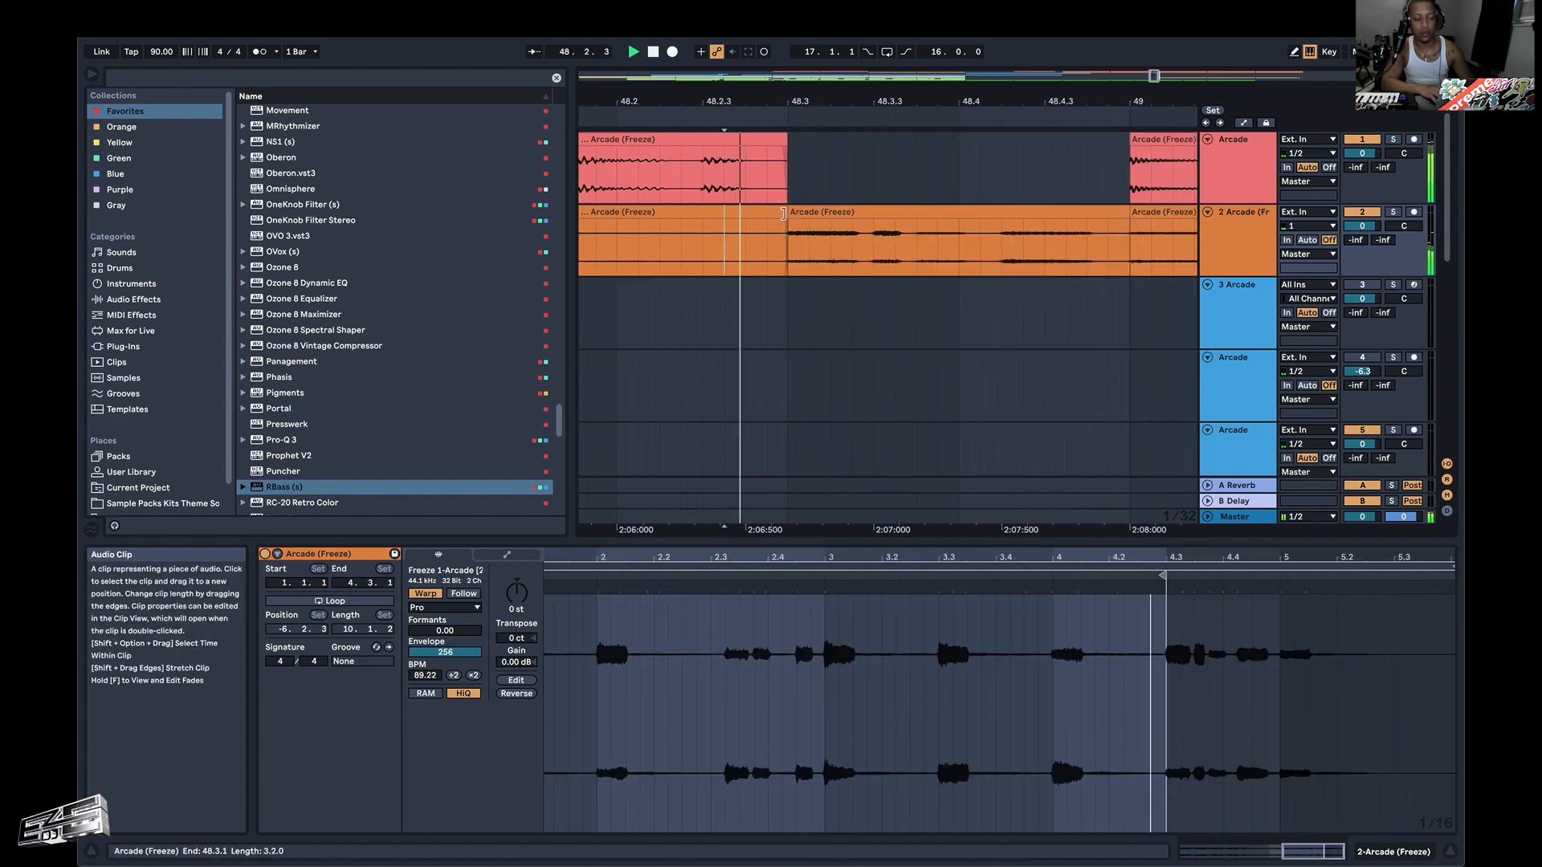
key(space)
Try to split the orange fragment just after 48.4.2 and audition the cut from 48.4.1.
mouse_move(1000, 255)
mouse_down()
mouse_move(1047, 251)
mouse_move(1028, 250)
mouse_up()
key(super+e)
click(980, 245)
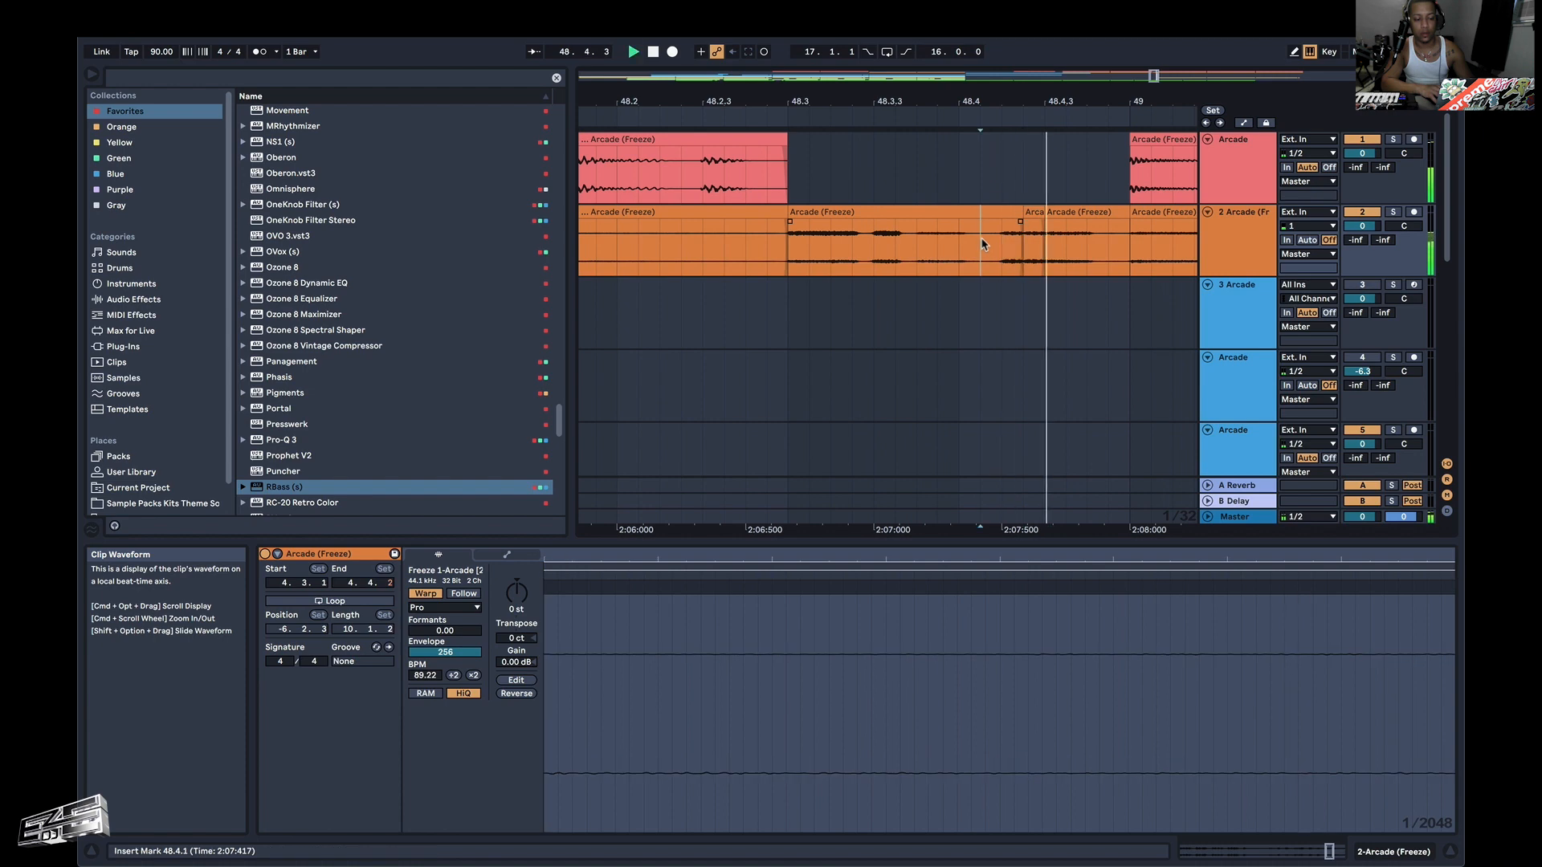
Try to duplicate a short slice of the orange fragment from 48.4.2 to about 48.4.3, and audition from 48.3.1.
drag(1003, 248, 1047, 251)
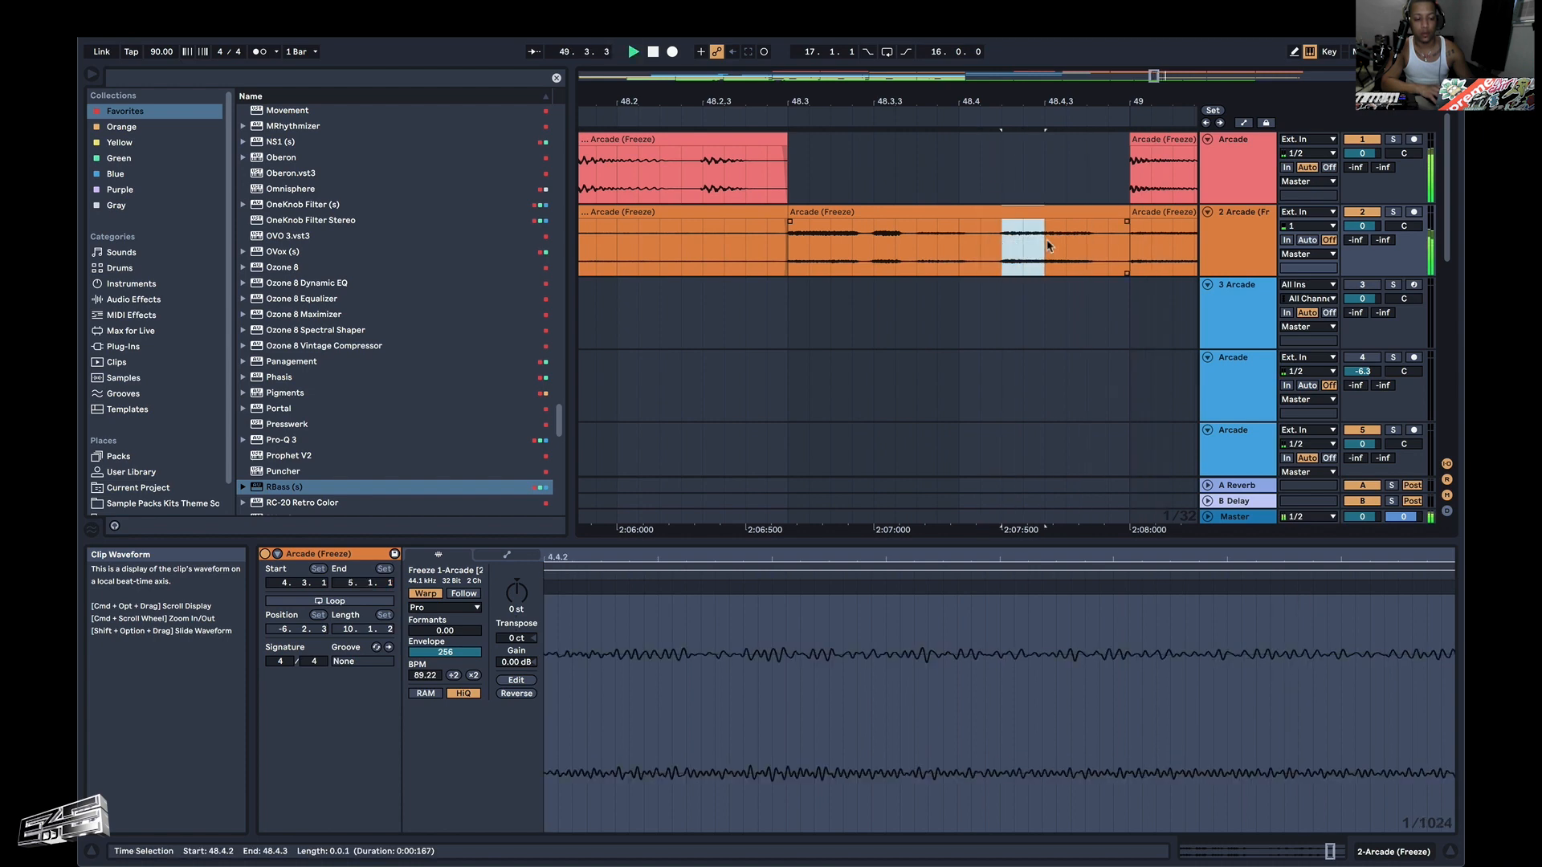
key(super+d)
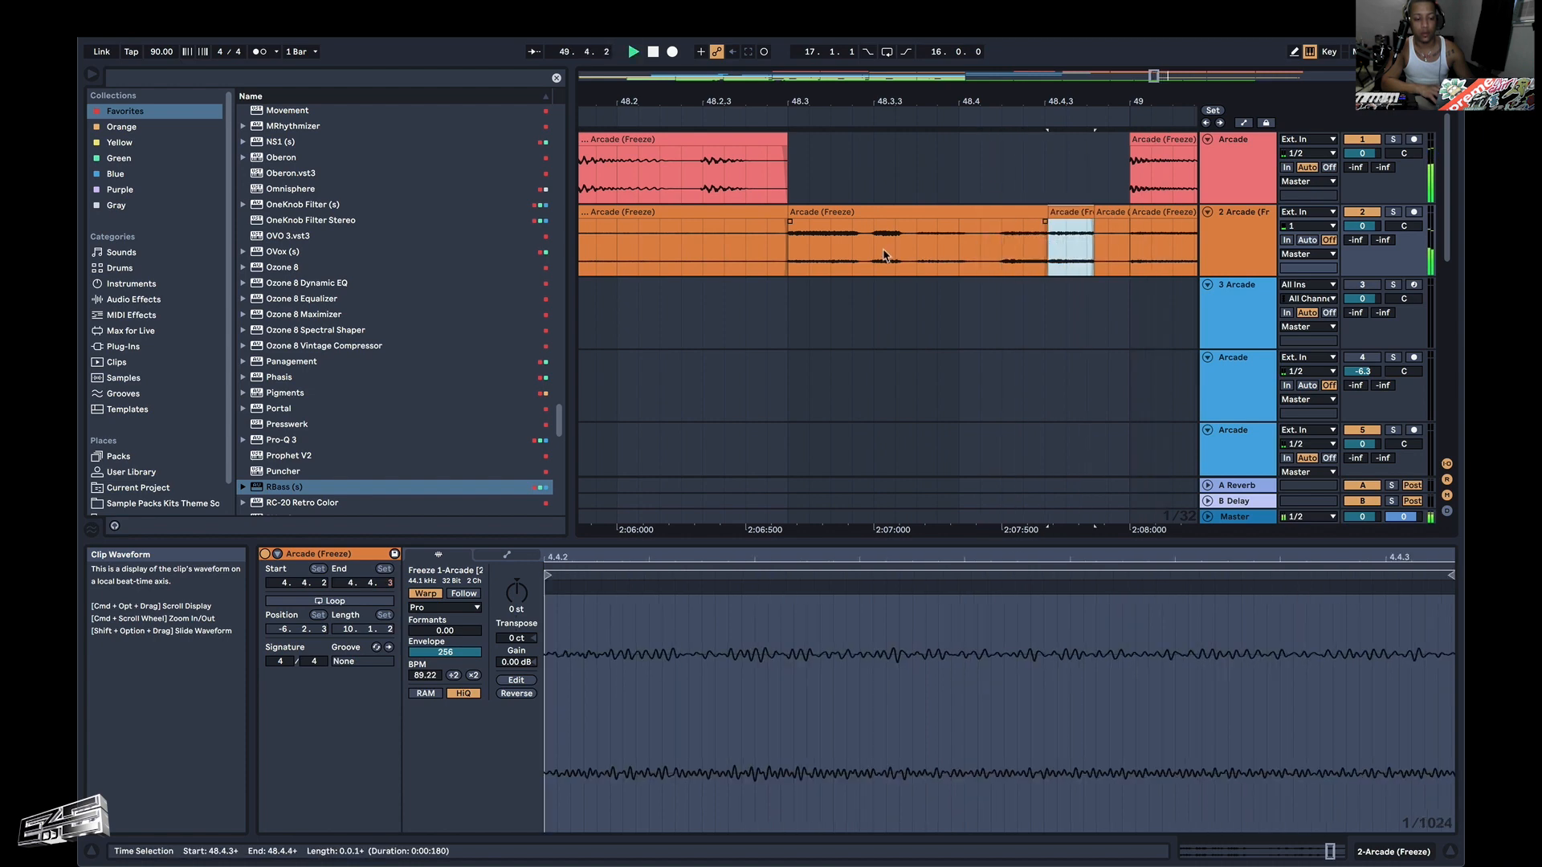
click(789, 257)
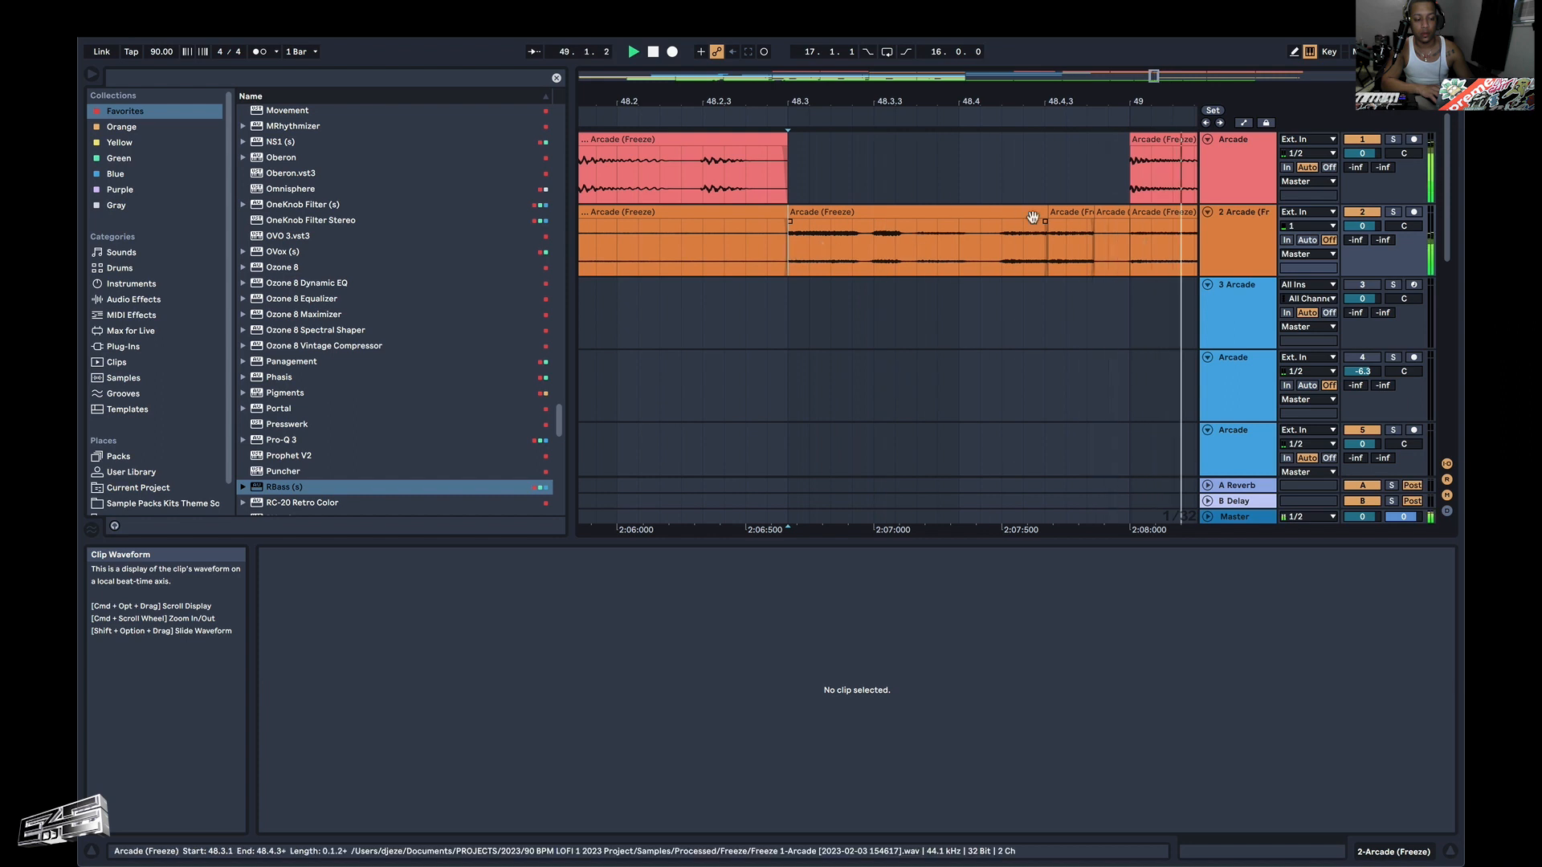
Duplicate the orange slice from 48.4.2 to 48.4.3 so its repeats fill the space up to 49.1.1, auditioning from 48.3.1.
mouse_move(1003, 247)
mouse_down()
mouse_move(1046, 247)
mouse_move(1007, 241)
mouse_up()
key(super+d)
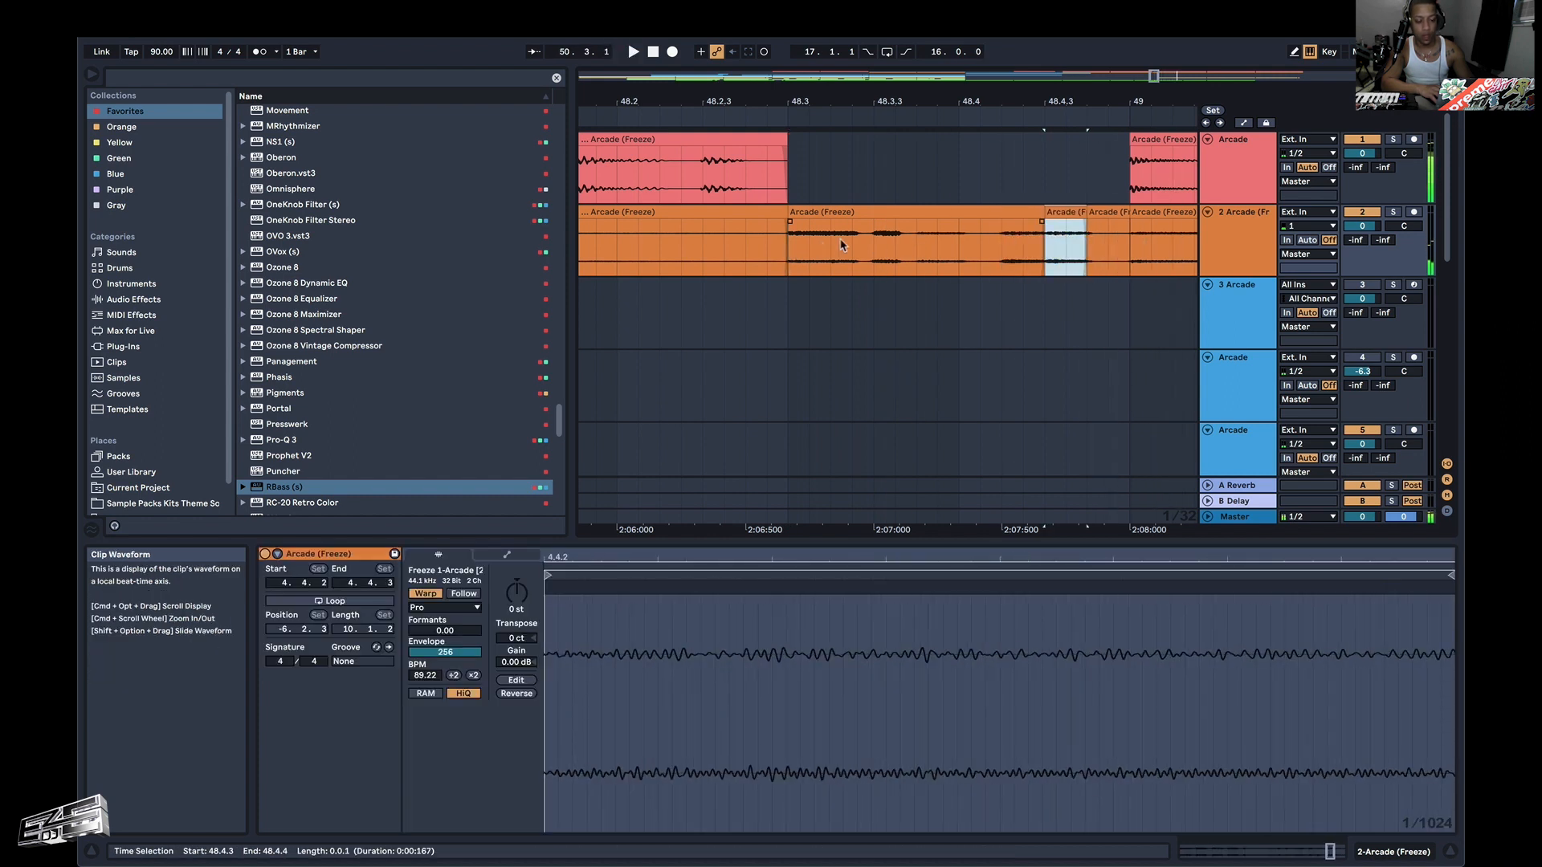
click(788, 245)
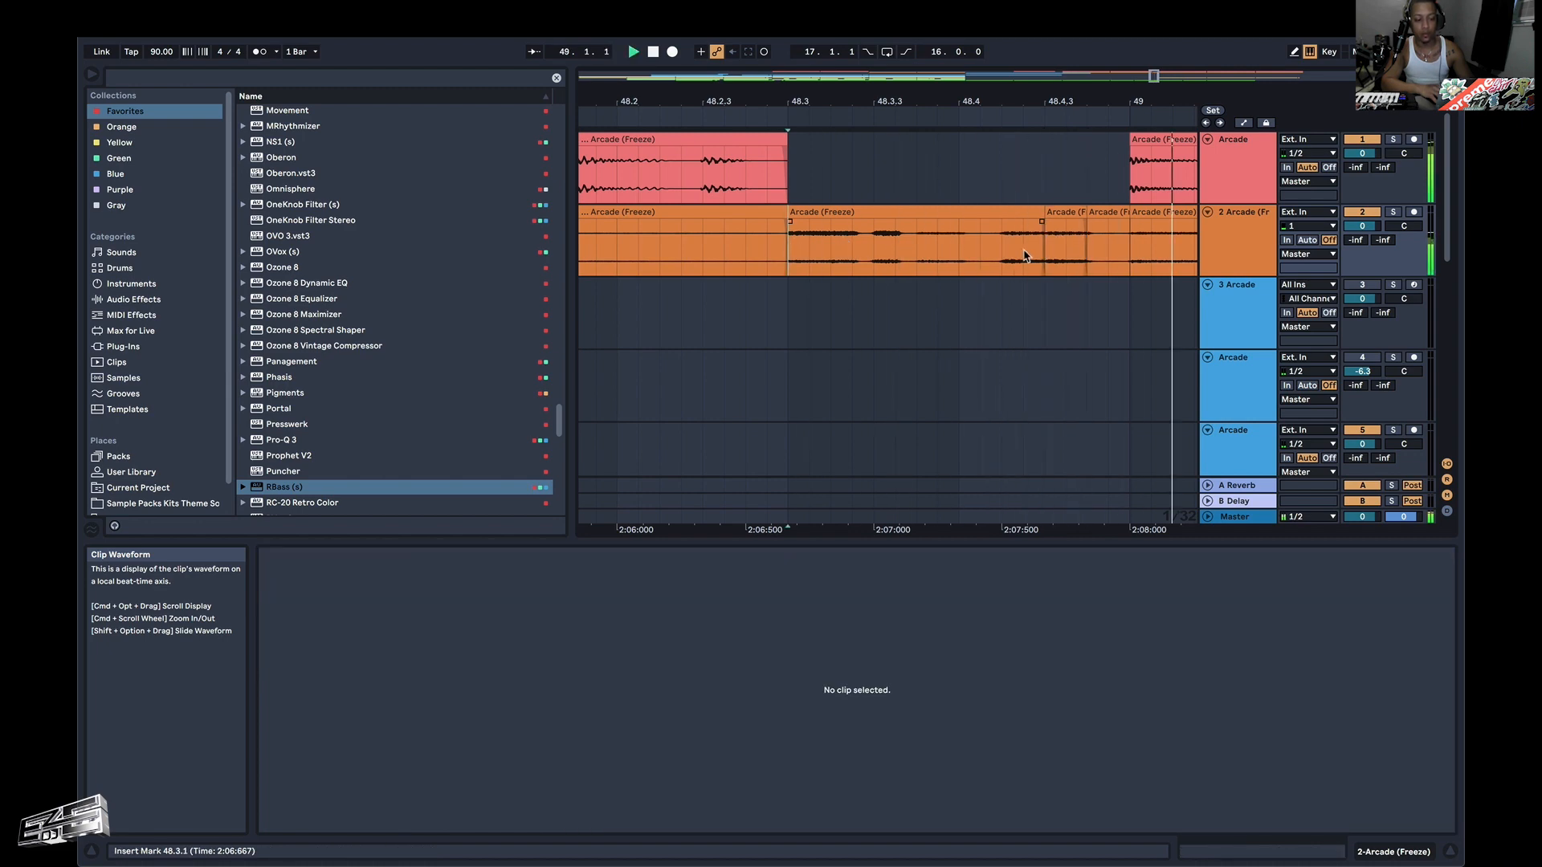
click(1082, 215)
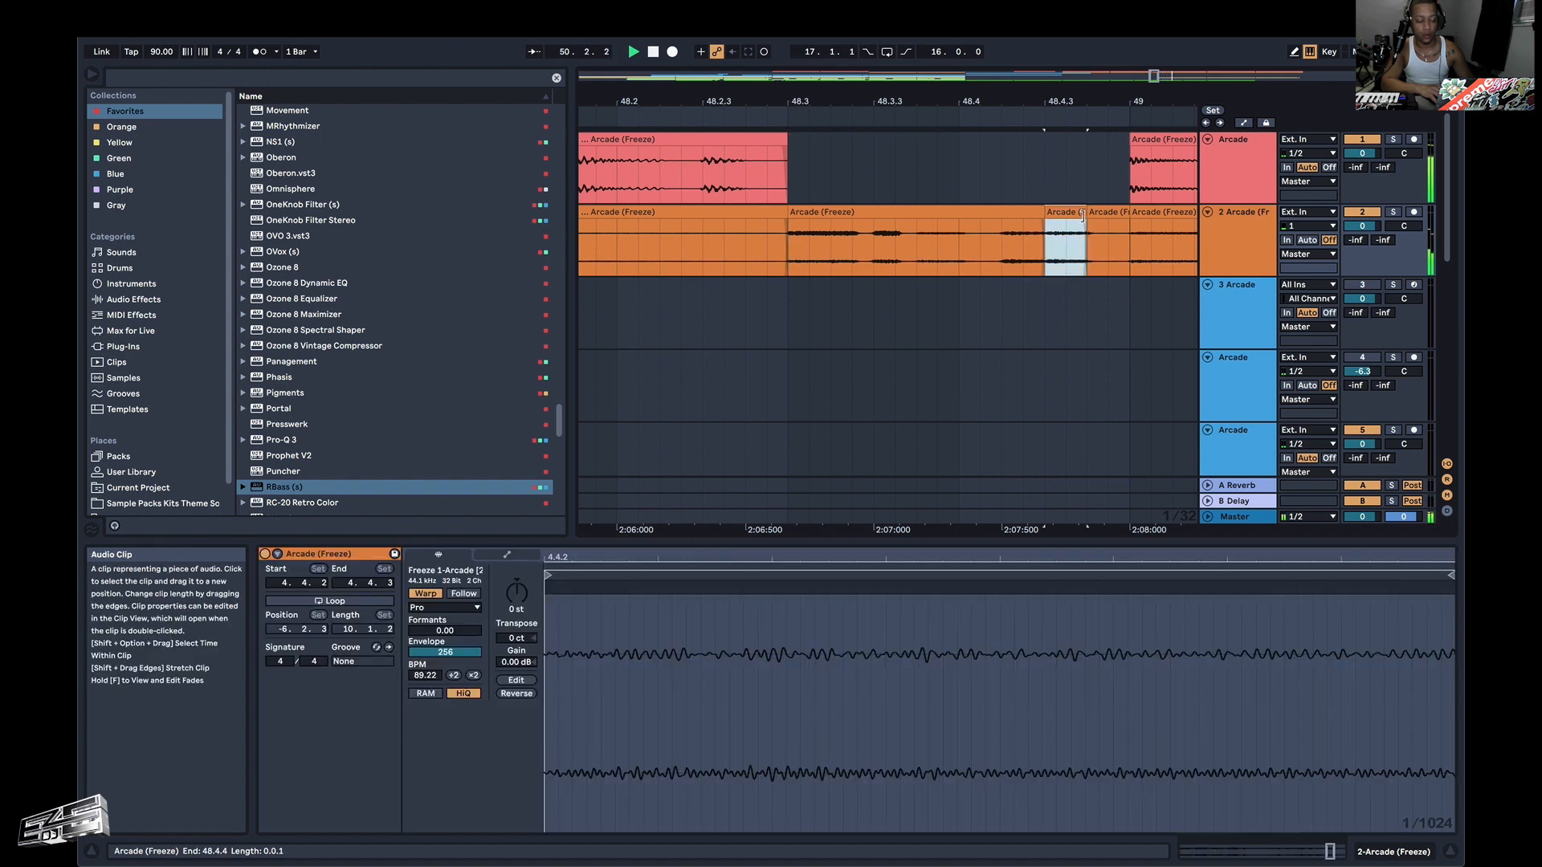
Reverse the last orange slice between 48.4.4 and 49.1.1 and audition the fill from 48.3.1.
click(1104, 215)
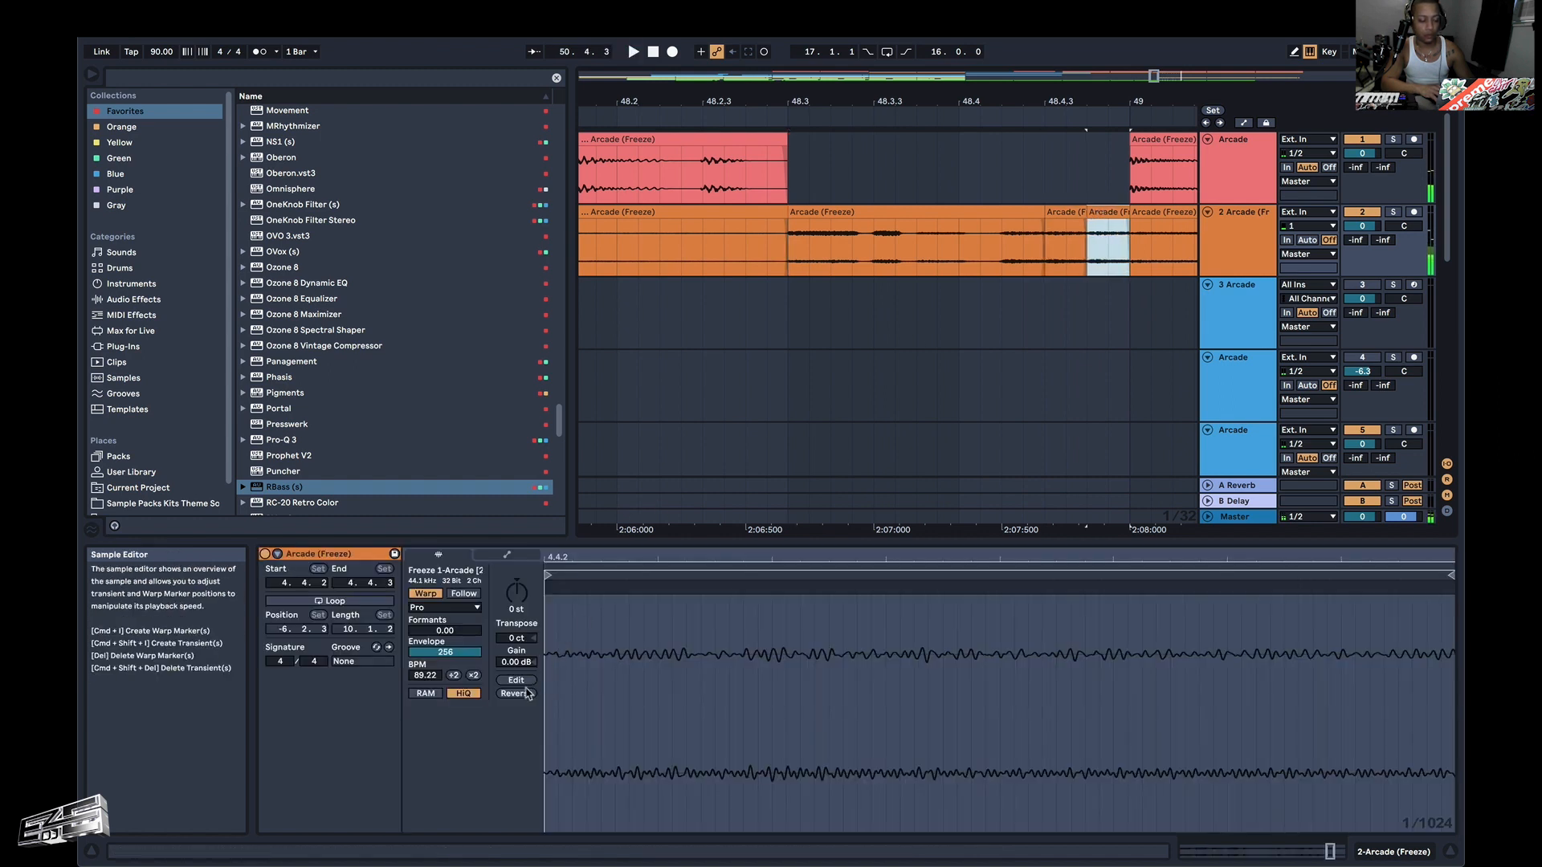
click(797, 255)
key(space)
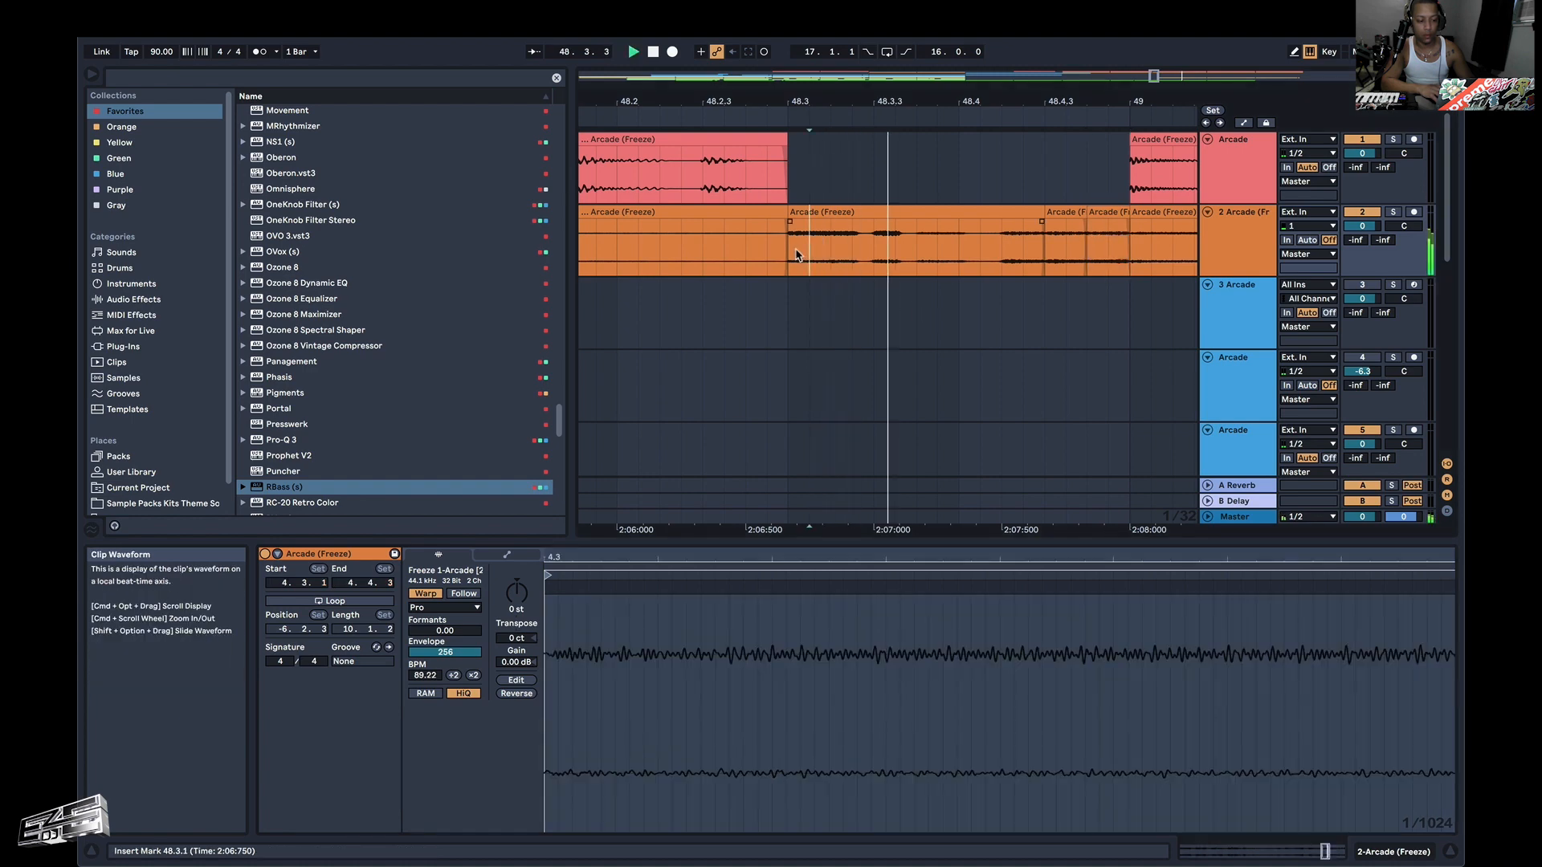
click(797, 255)
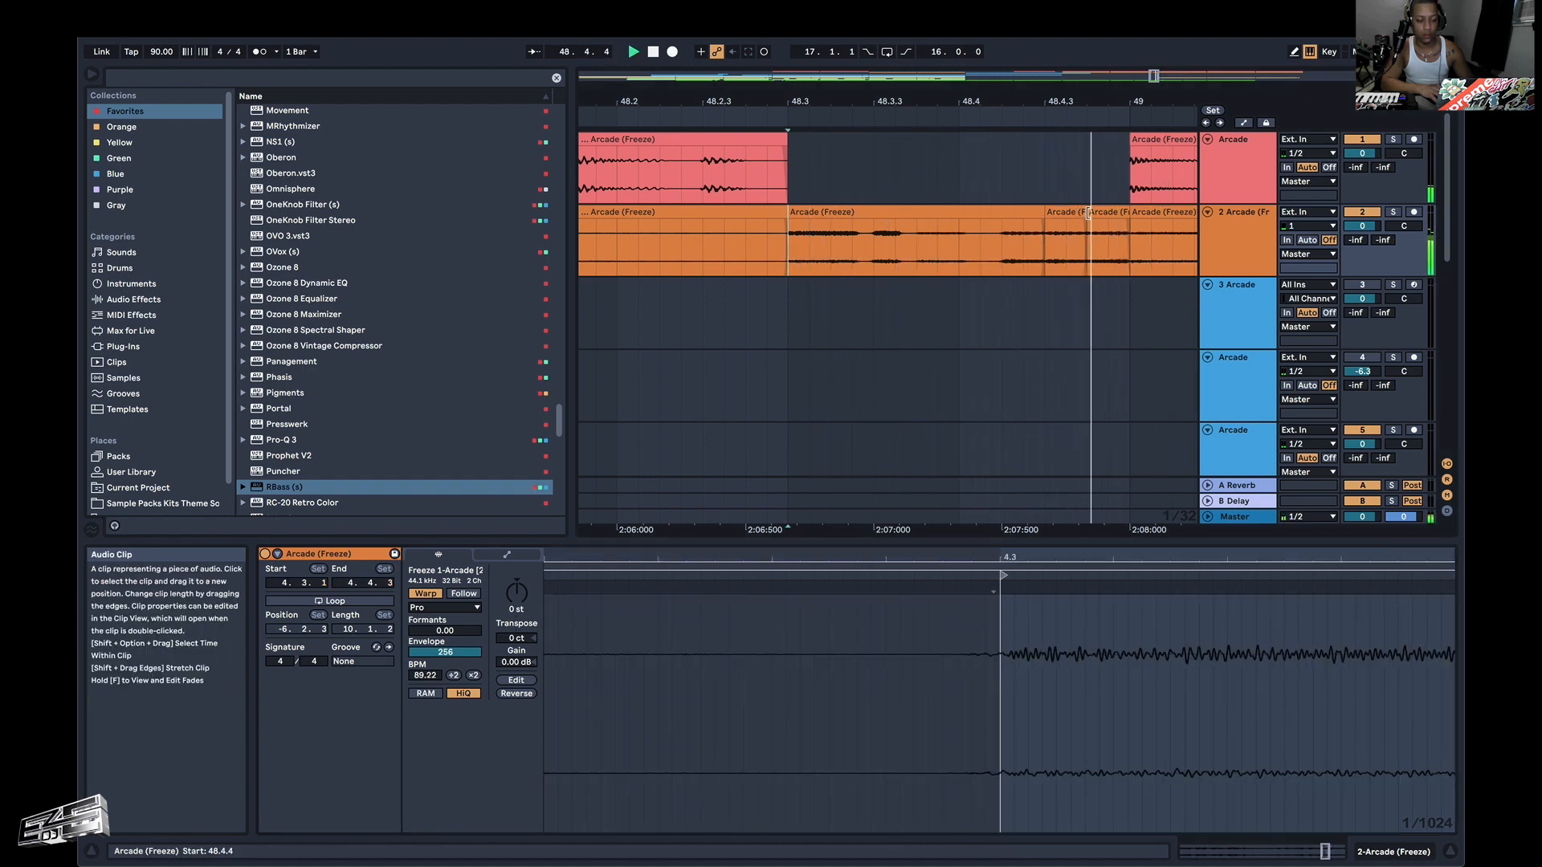
Try extending the reversed last slice's start back to 48.4.3, audition it, and undo the extension.
click(1088, 214)
click(787, 259)
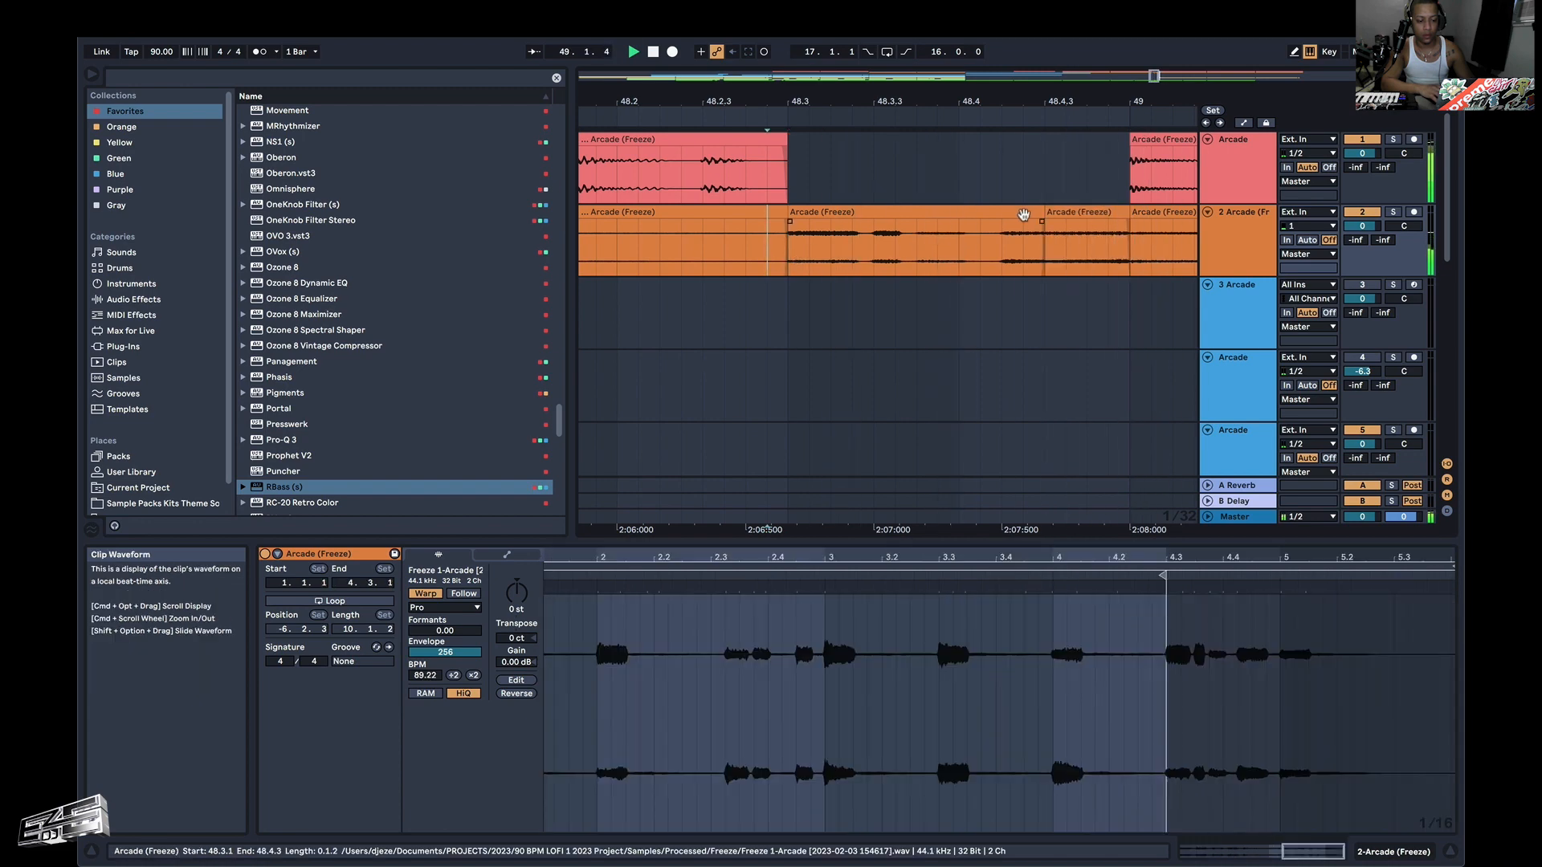
mouse_move(1042, 213)
mouse_down()
mouse_move(1066, 215)
mouse_move(1043, 217)
mouse_up()
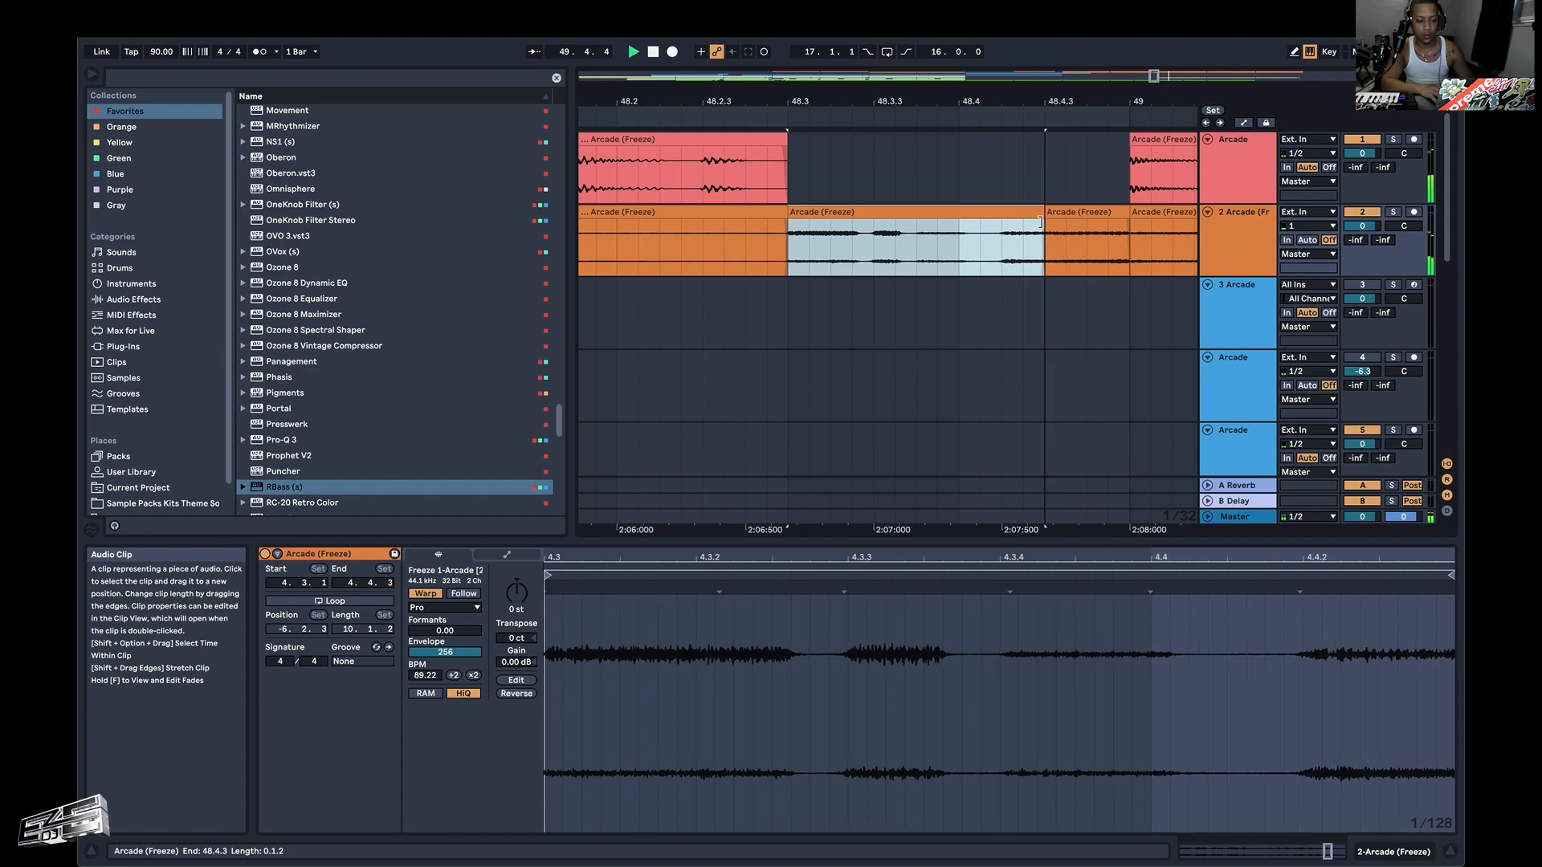
key(super+z)
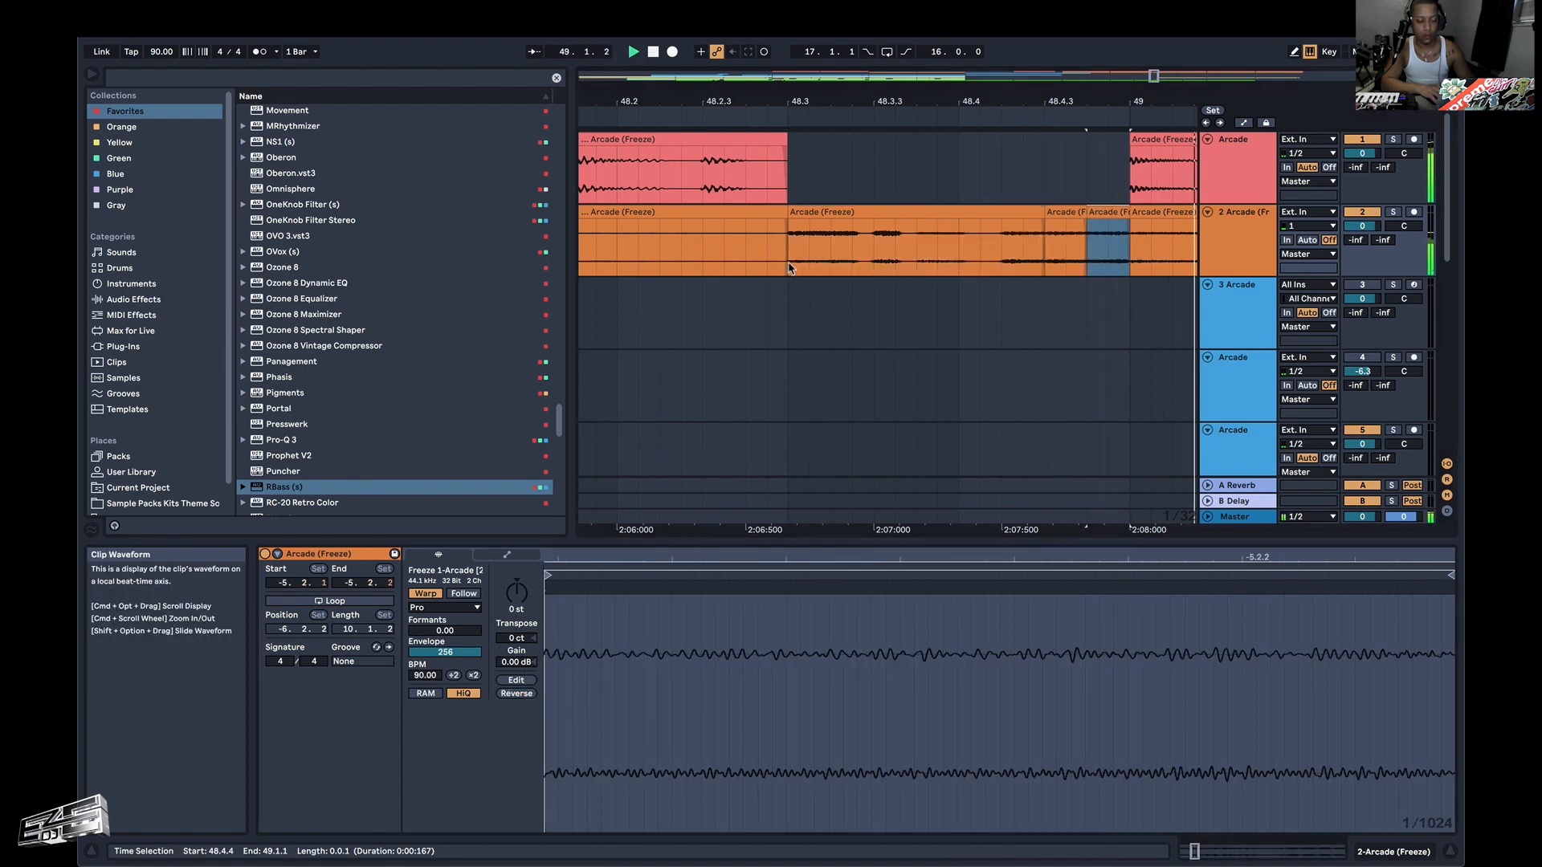
Audition the orange fill from 48.3.1 into bar 49 and view the drum tracks below.
click(793, 361)
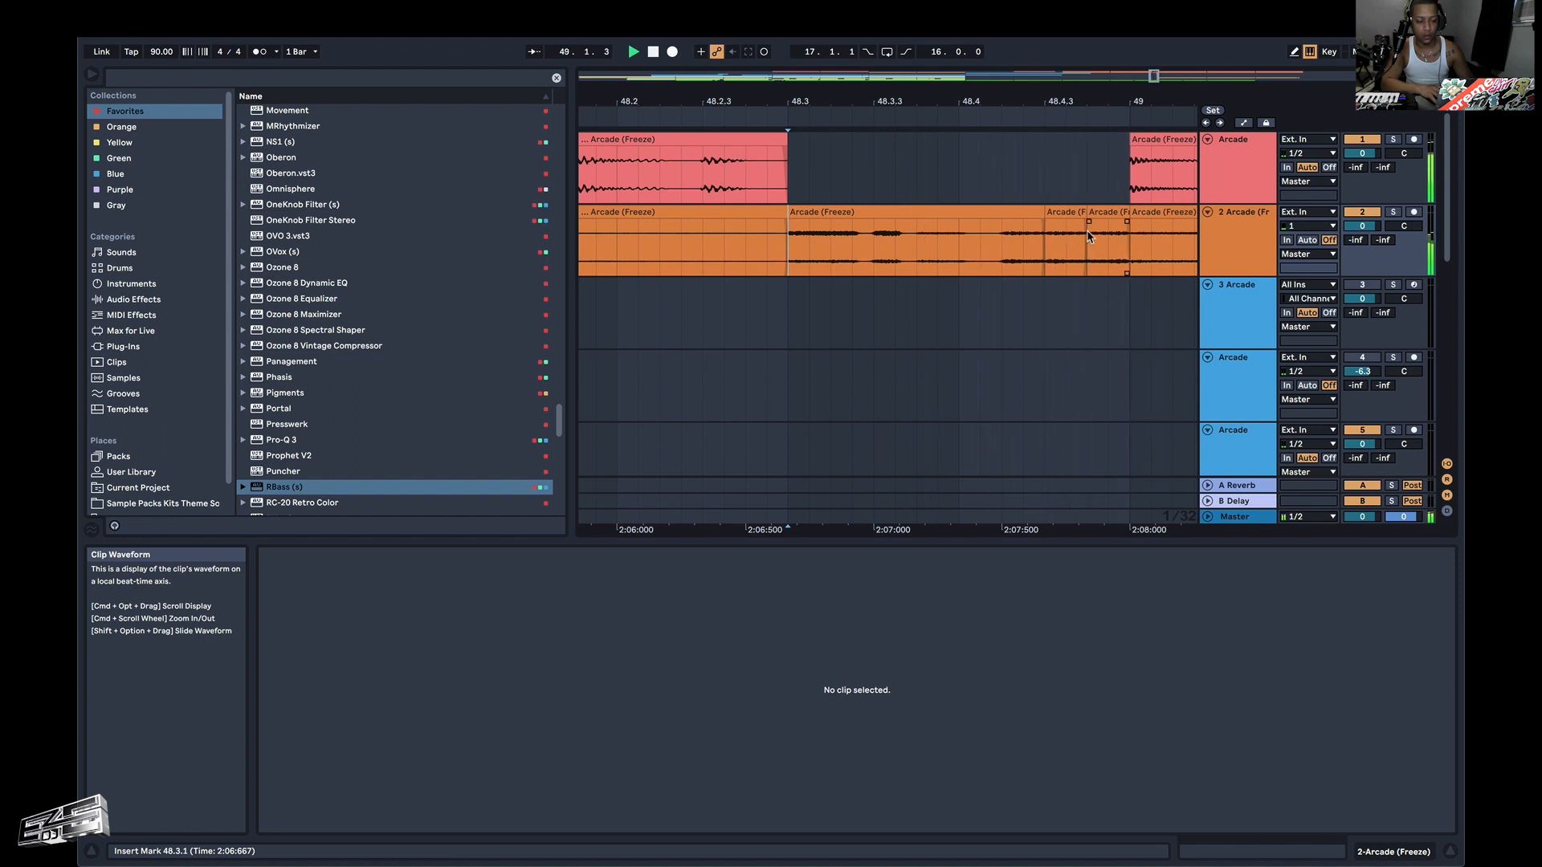
scroll(1087, 228, down, 5)
scroll(1089, 236, down, 5)
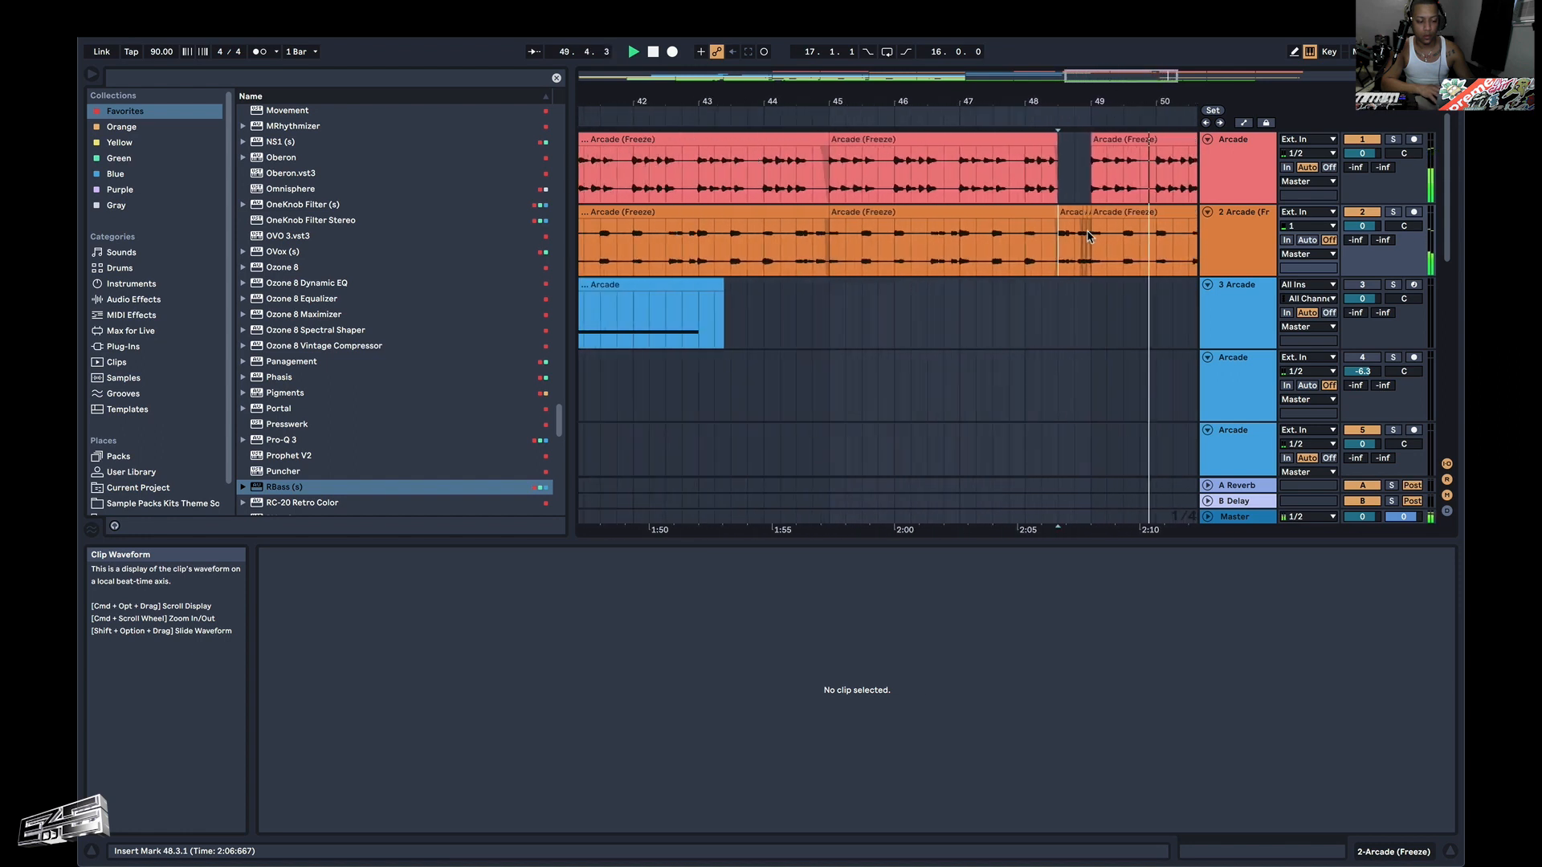
scroll(1090, 235, down, 5)
scroll(1089, 235, down, 2)
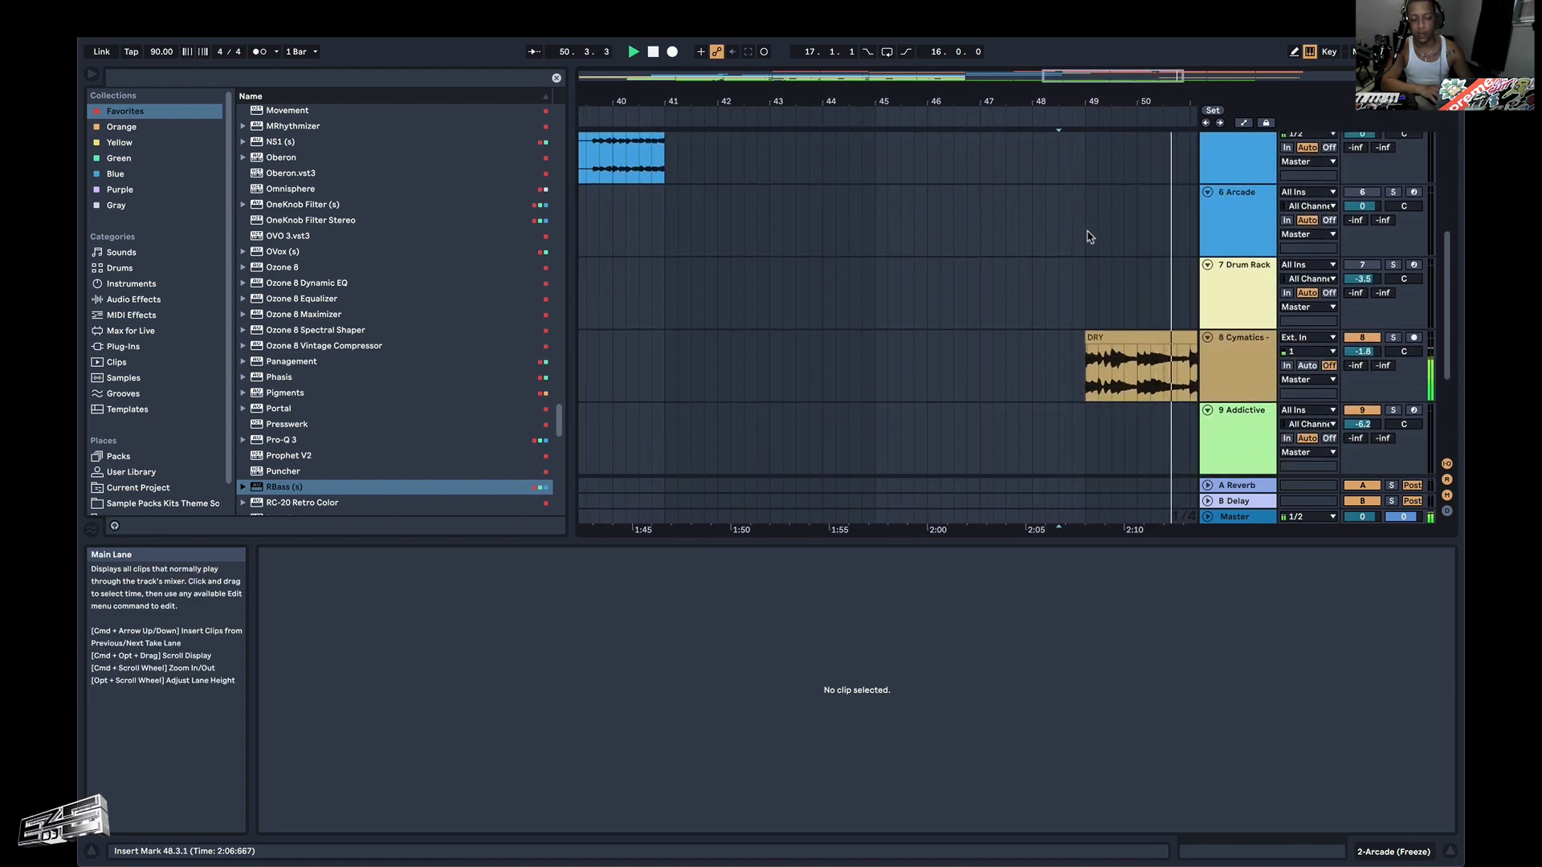
Split the DRY clip on track 8 Cymatics at 52.2.1 and reverse the slice that runs up to bar 53.
scroll(1089, 236, down, 5)
scroll(1089, 236, down, 2)
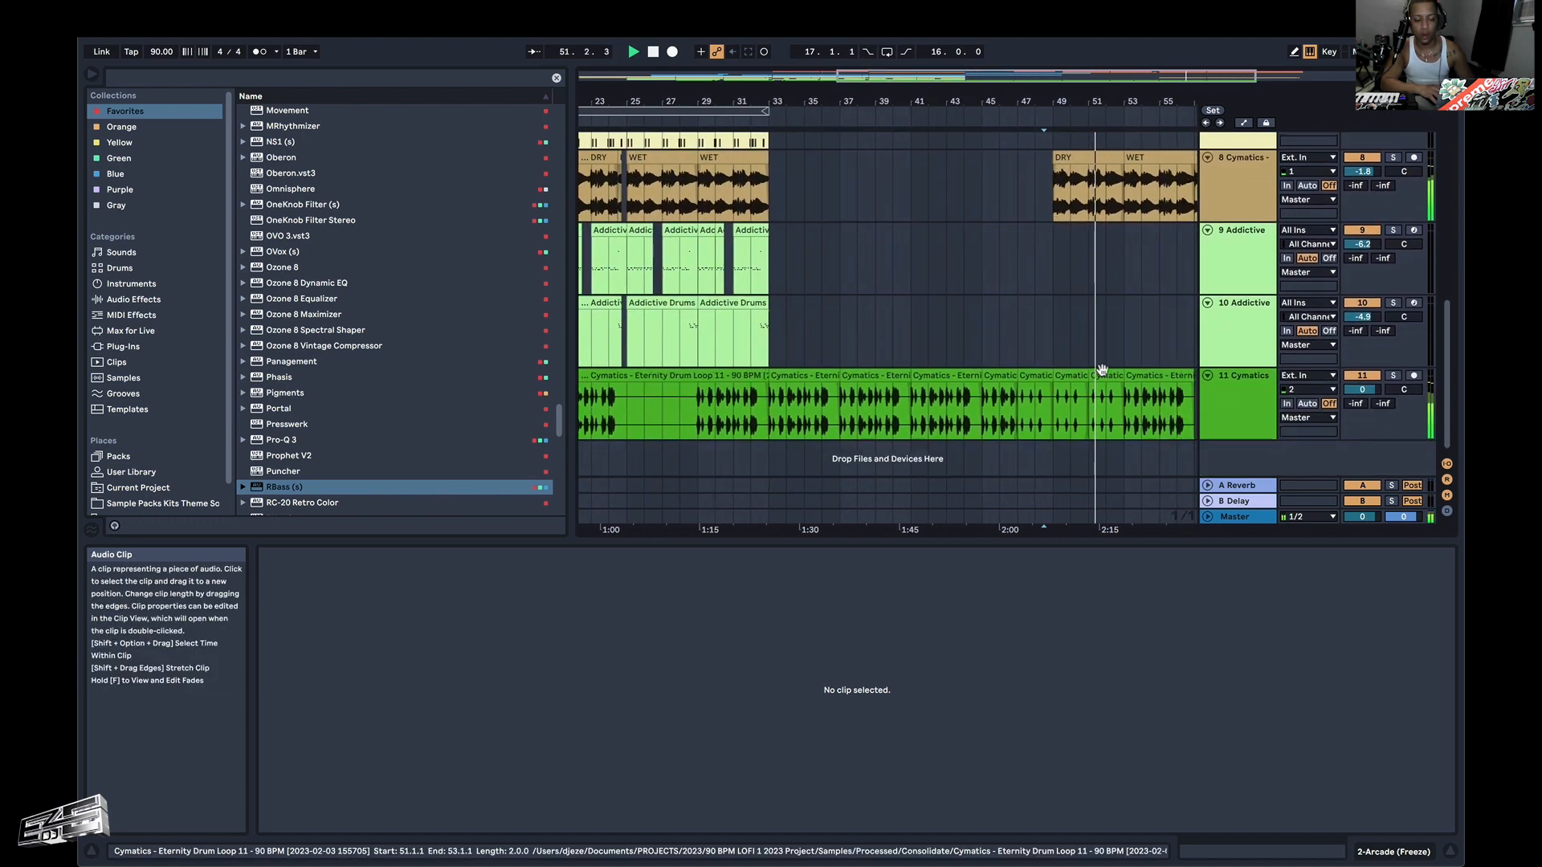
scroll(1028, 229, right, 3)
scroll(1052, 217, up, 10)
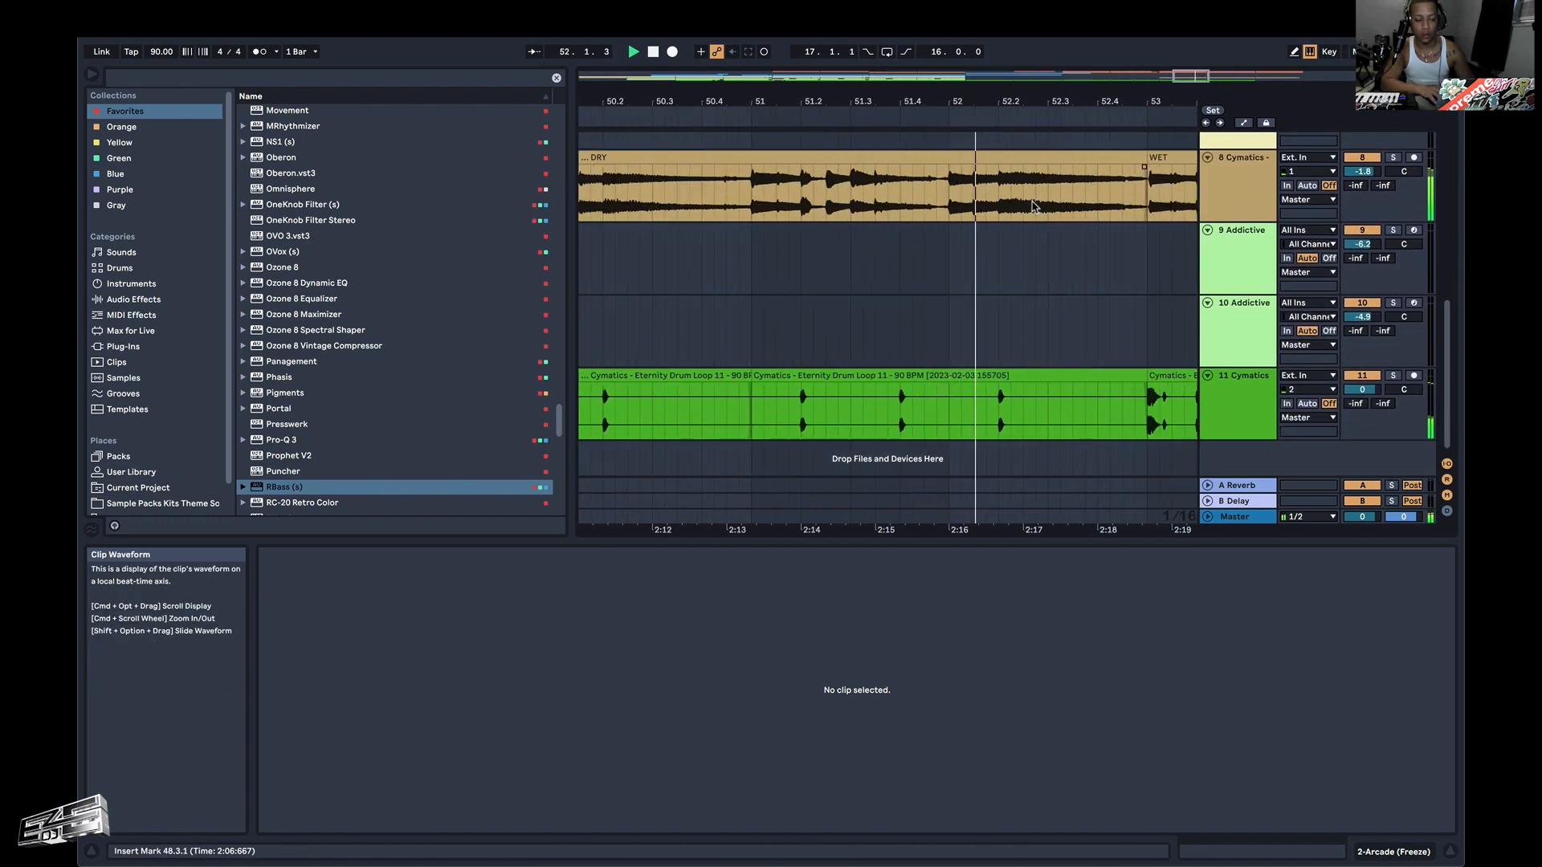
click(999, 202)
key(super+e)
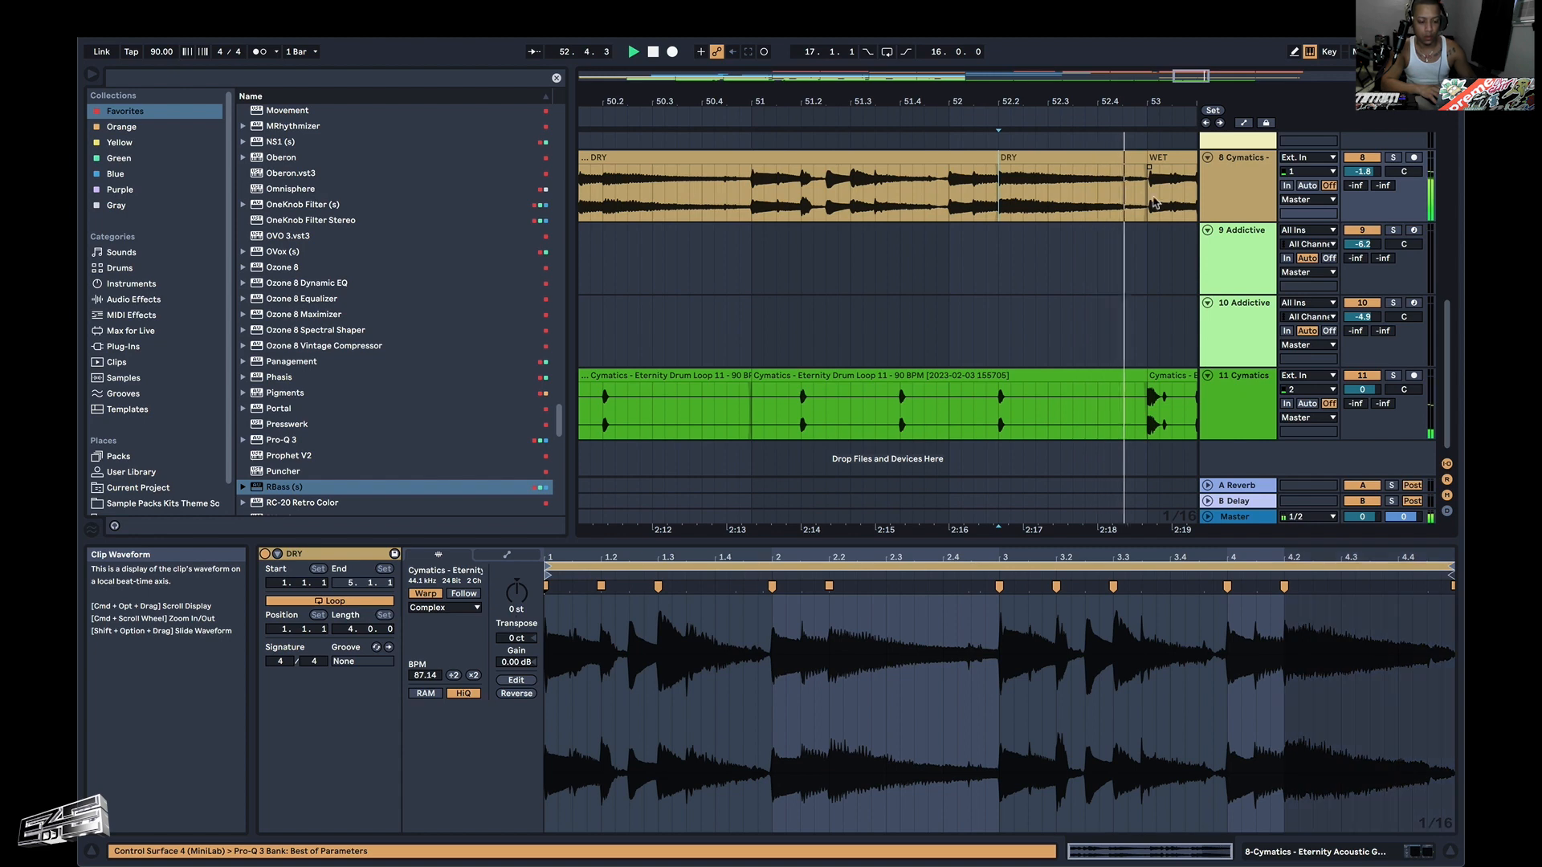
click(518, 693)
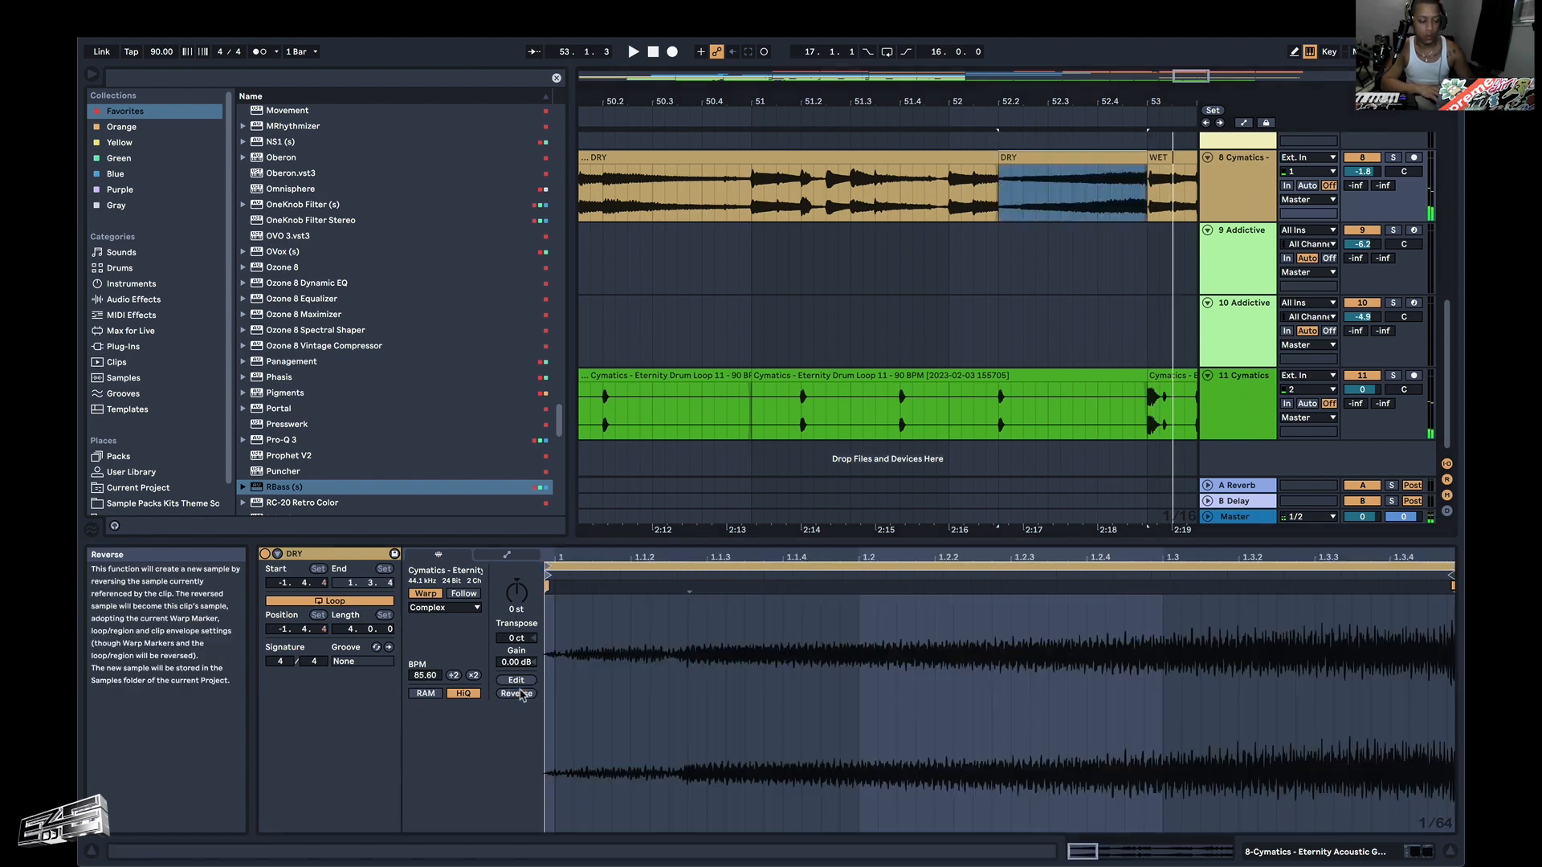
Trim one beat off the reversed DRY slice's start, place it from 52.2.1 to 52.4.1, and audition it from 51.4.3.
mouse_move(1000, 160)
mouse_down()
mouse_move(1048, 158)
mouse_move(1002, 158)
mouse_up()
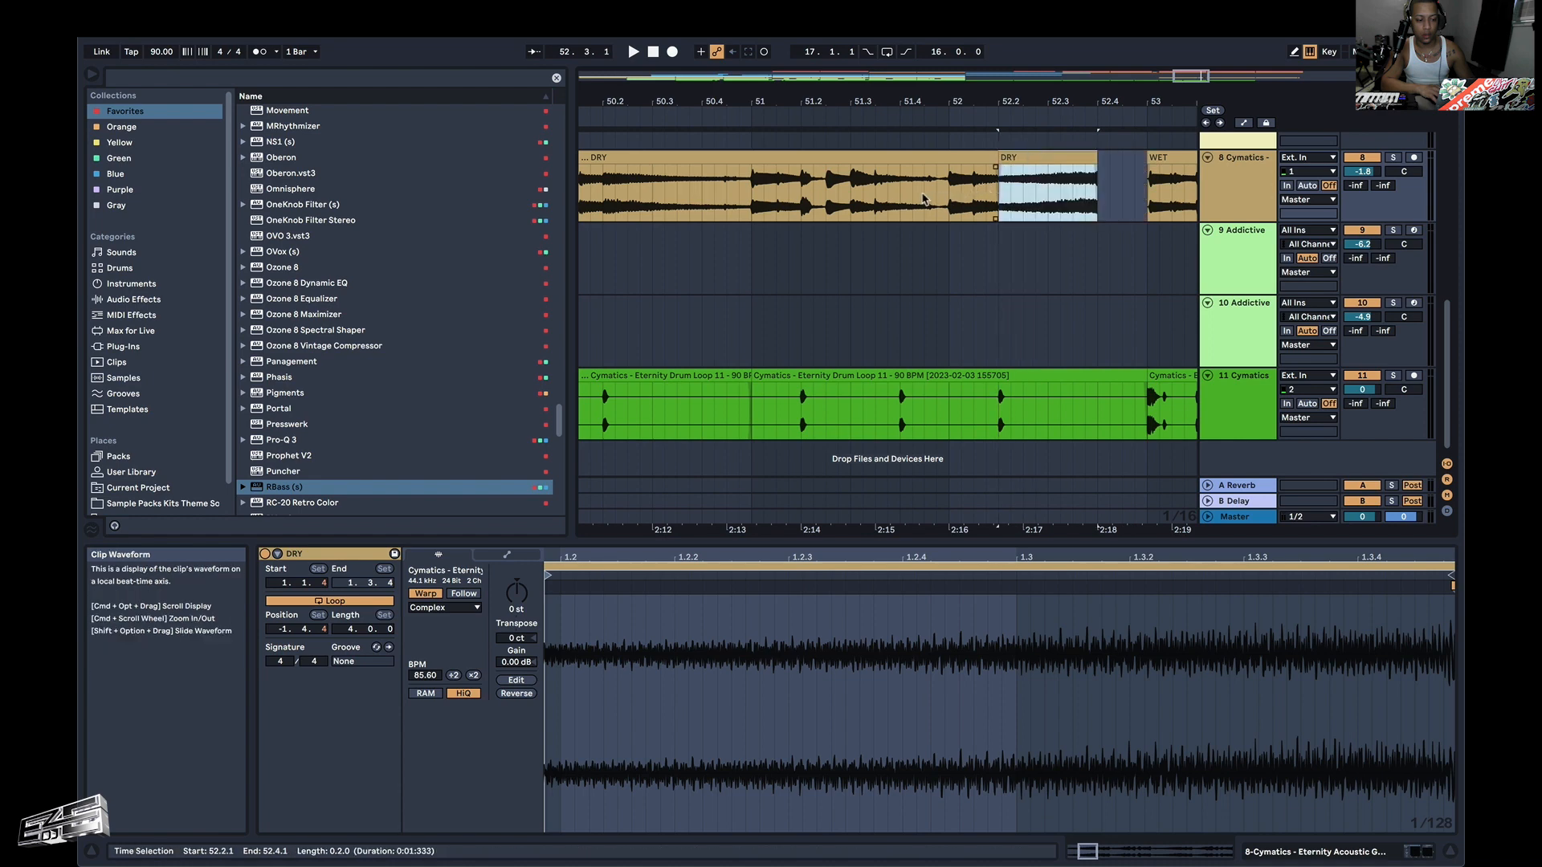
click(924, 199)
key(space)
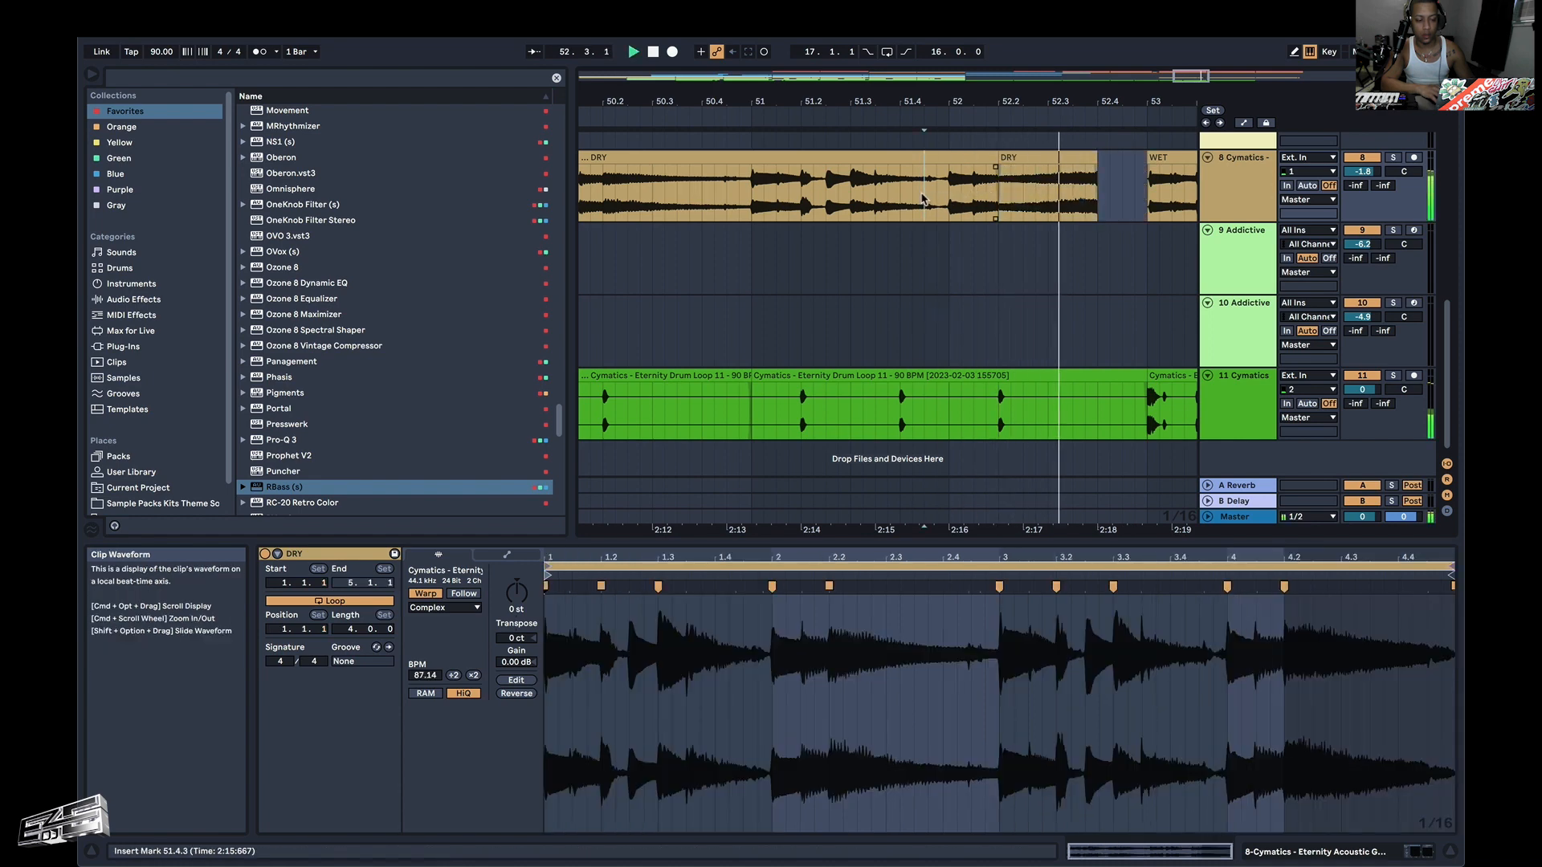
Shorten the orange Arcade clip before bar 53 to end at 52.4.1 and adjust the fade-out at that edge.
scroll(1033, 240, up, 10)
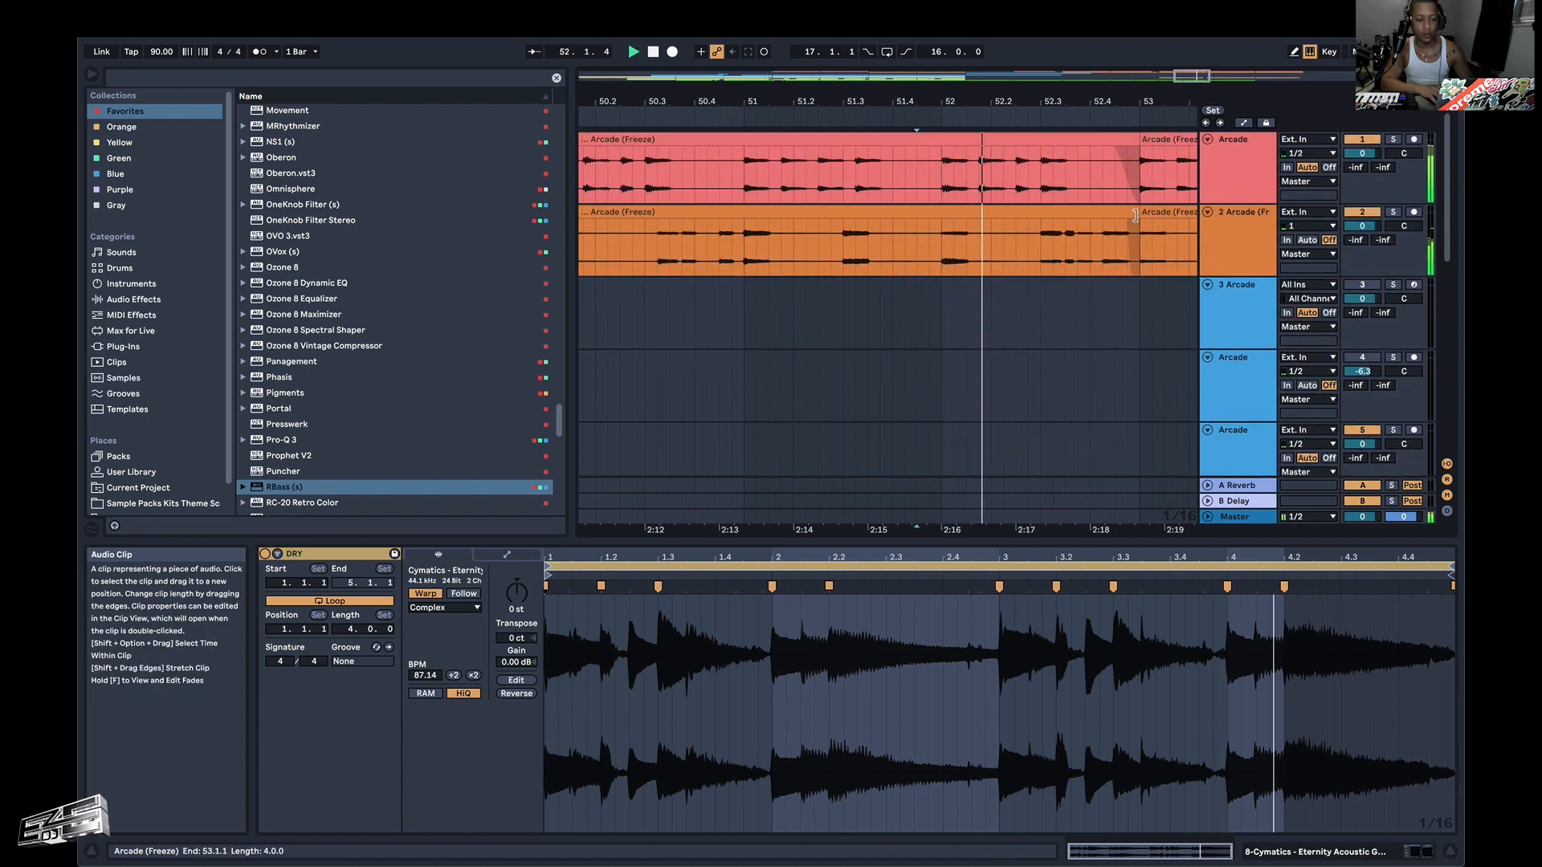
drag(1136, 215, 1092, 217)
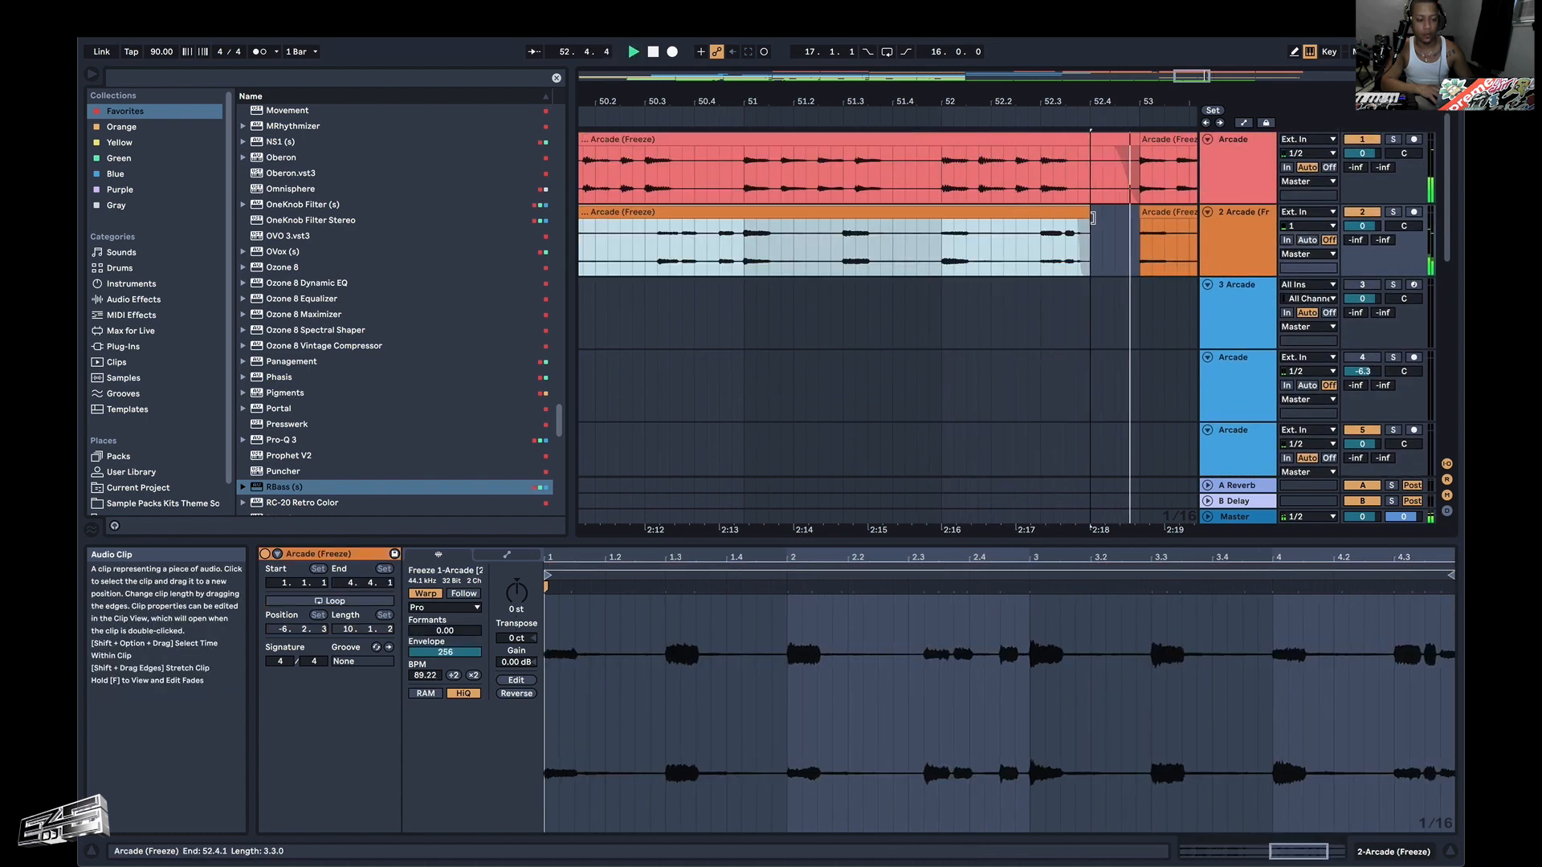
mouse_move(1080, 227)
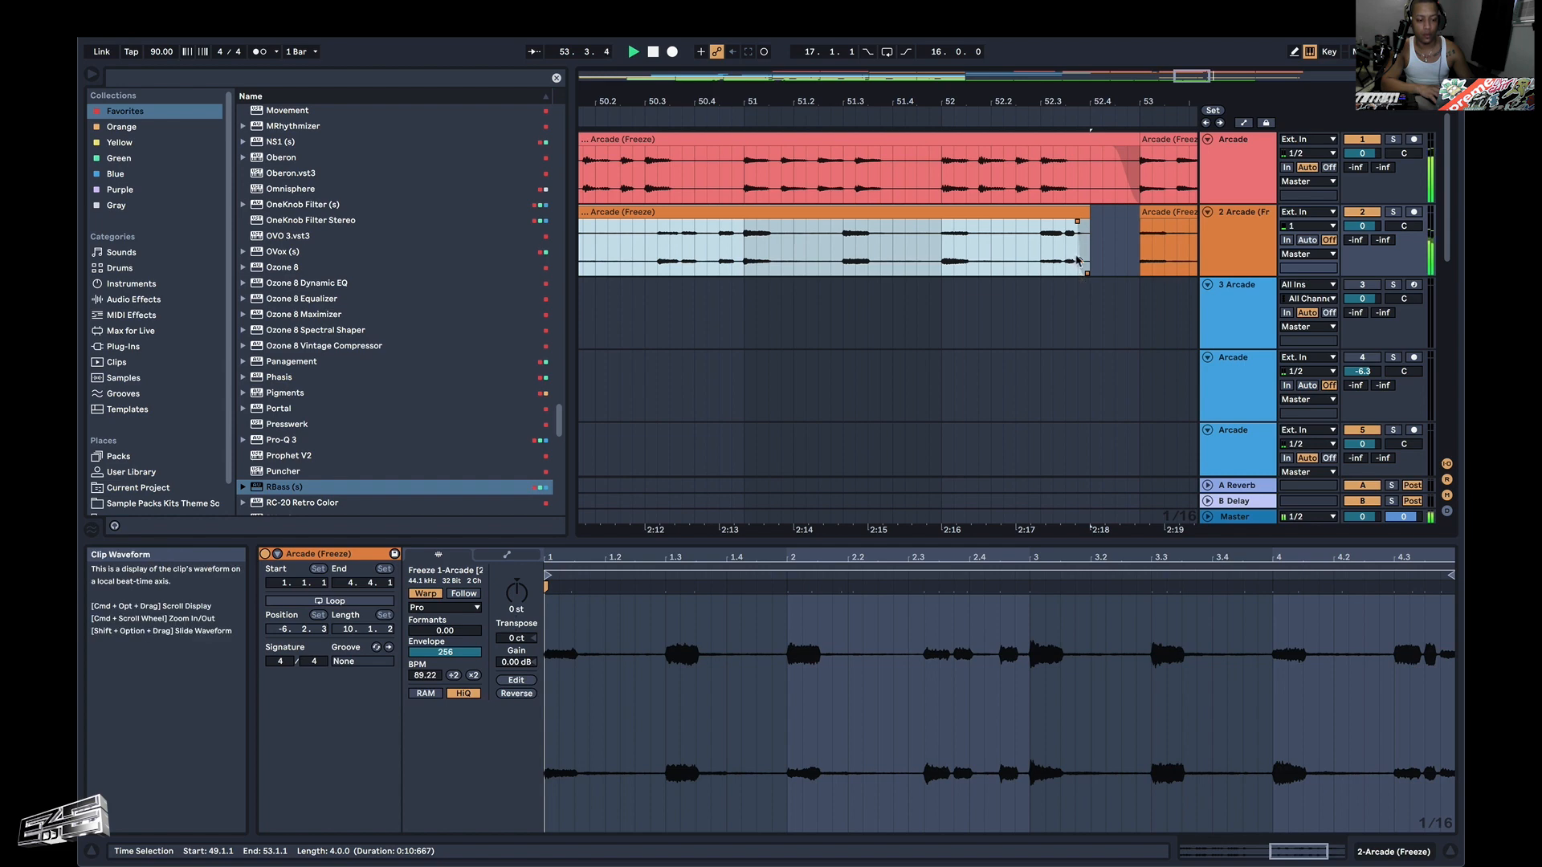
drag(1080, 260, 1083, 249)
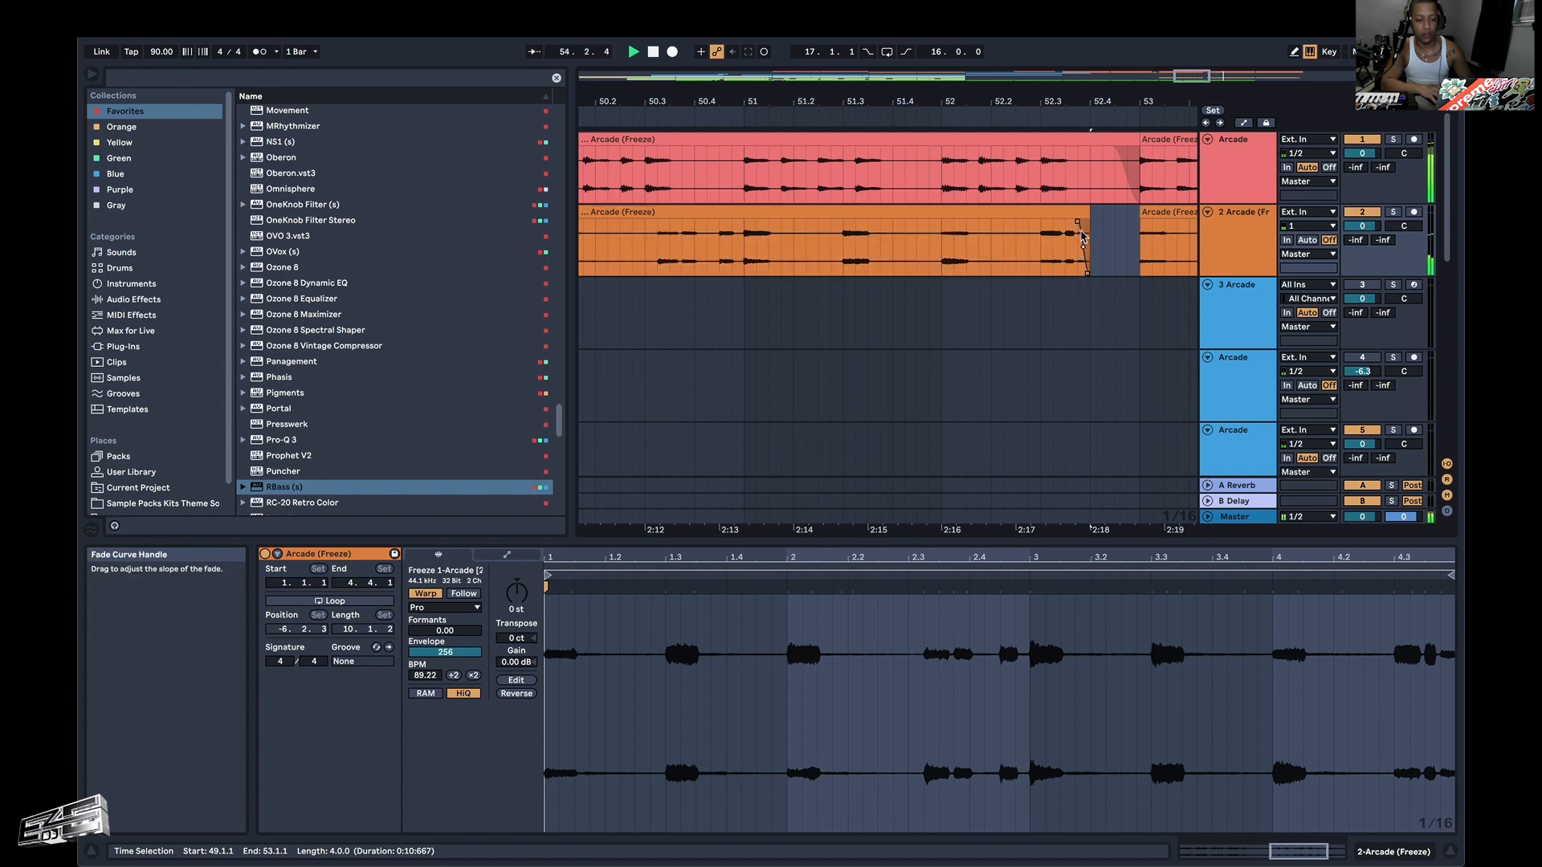
Audition the gap and reversed slice leading into bar 53 from 52.1.1.
click(946, 250)
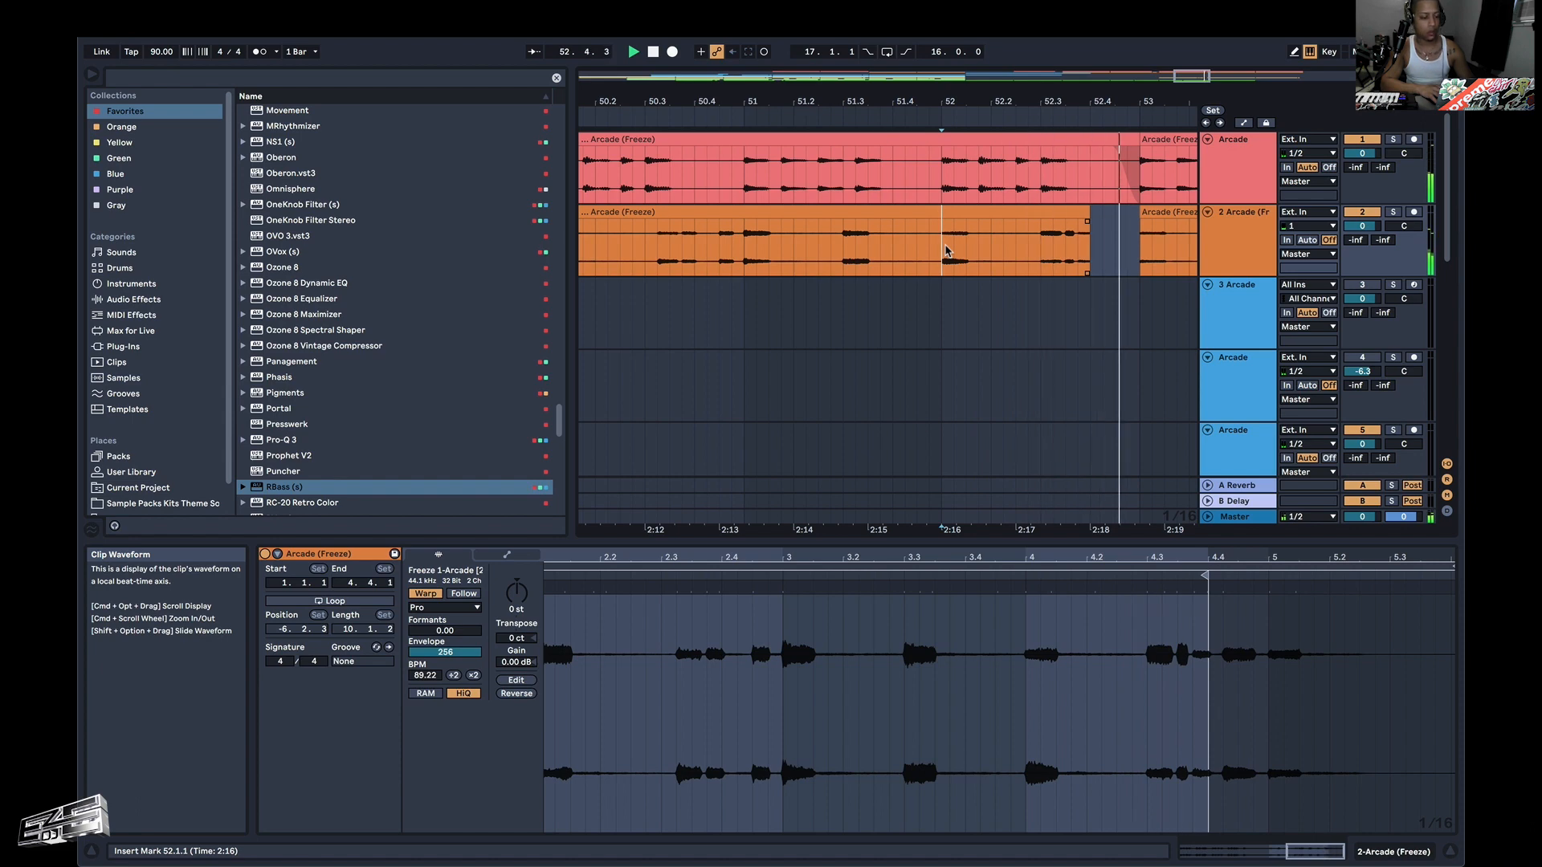
scroll(946, 251, down, 8)
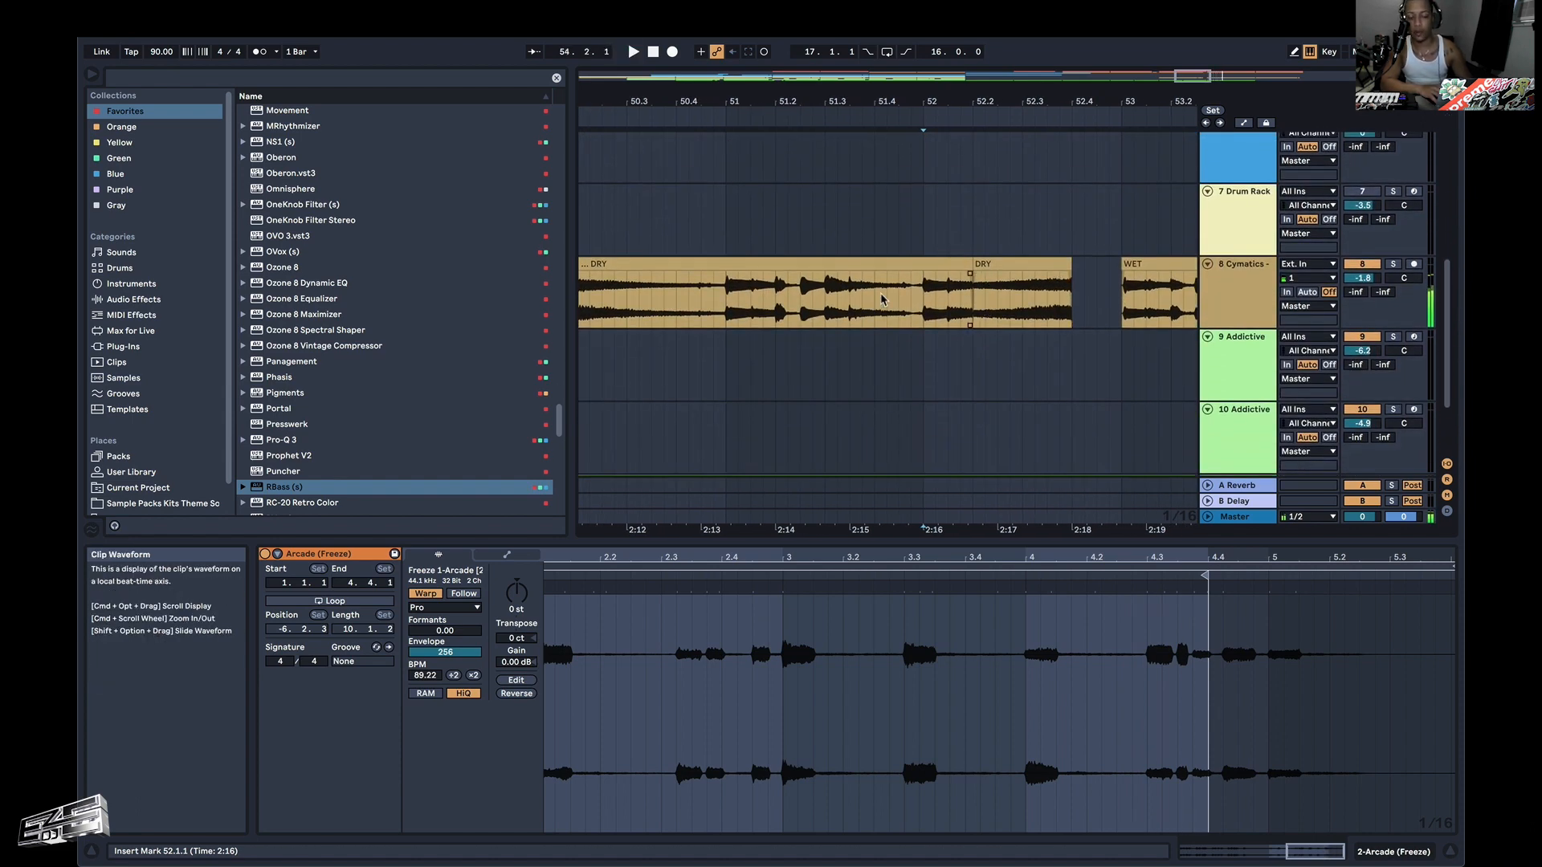
key(space)
key(space)
key(space)
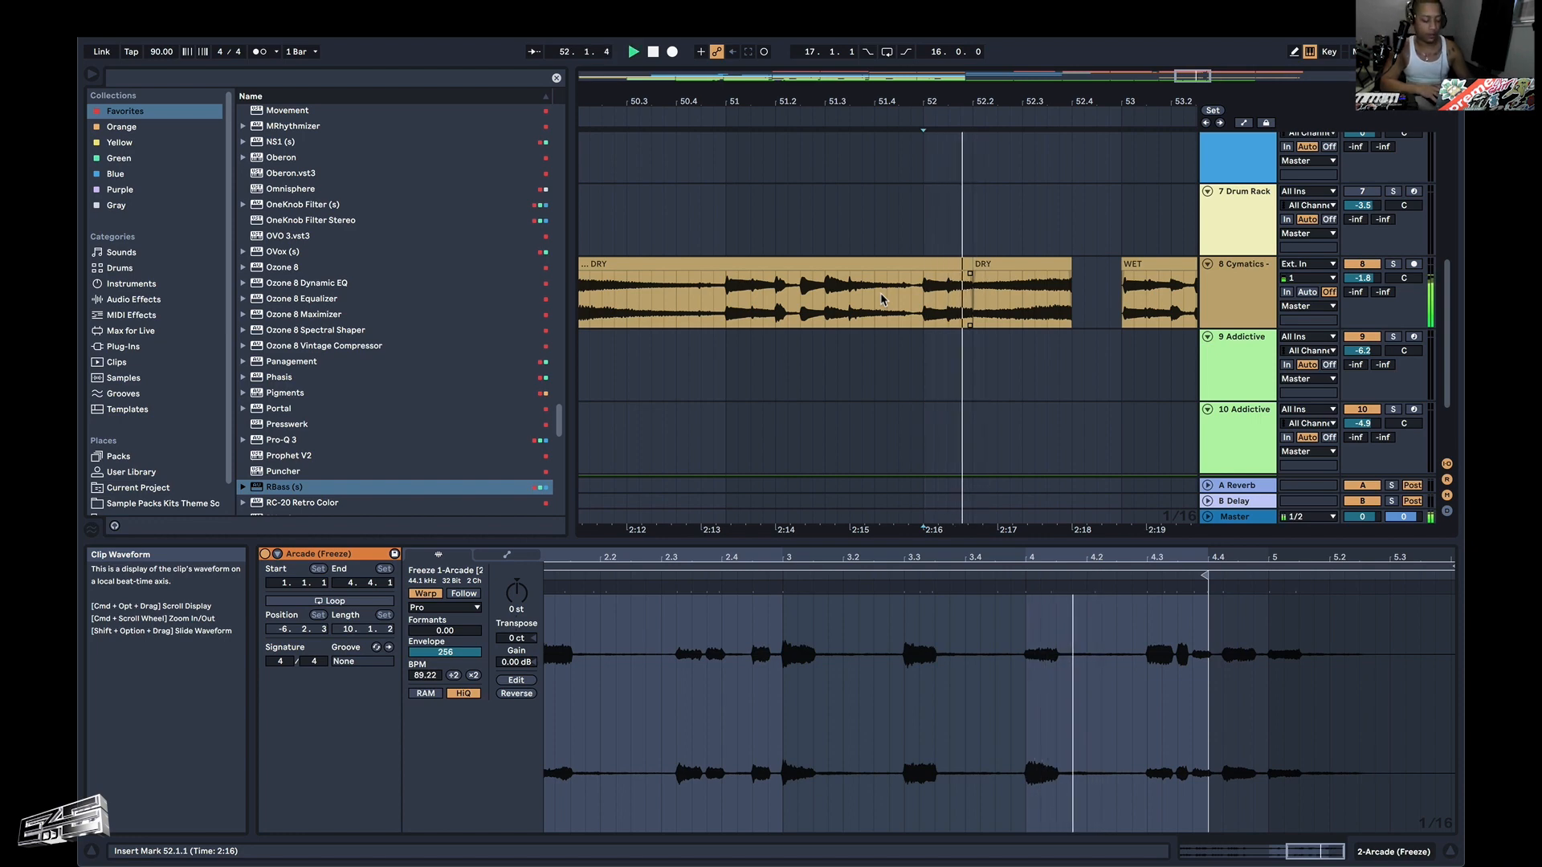
Copy the three sparse drum loop clips between 47.1.1 and 53.1.1 on track 11 and paste them at bar 57.
scroll(1001, 284, down, 8)
scroll(1000, 284, right, 3)
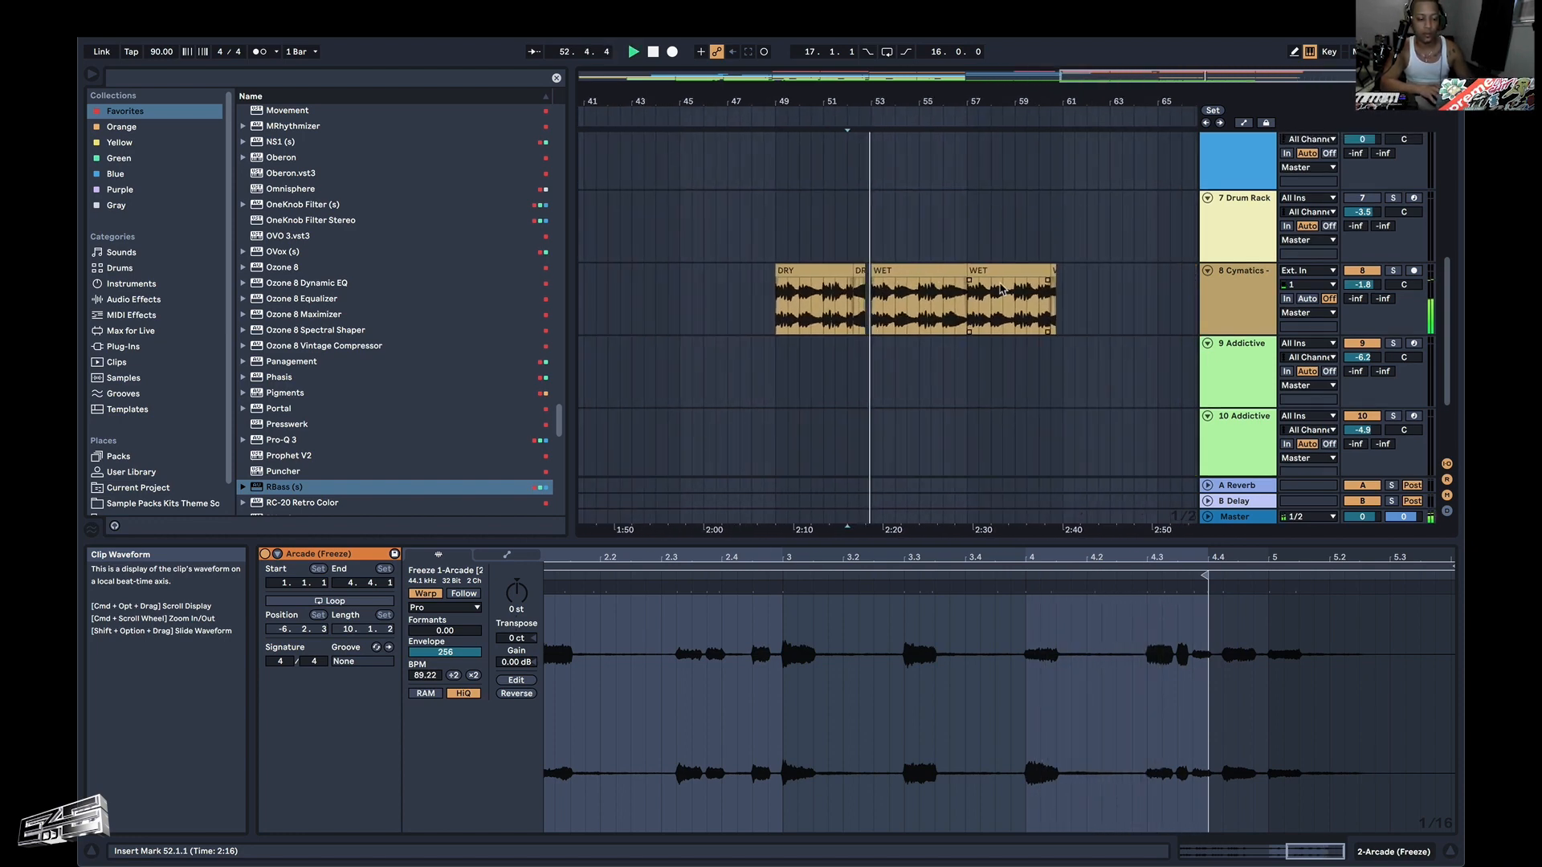
scroll(963, 356, down, 3)
scroll(965, 356, up, 3)
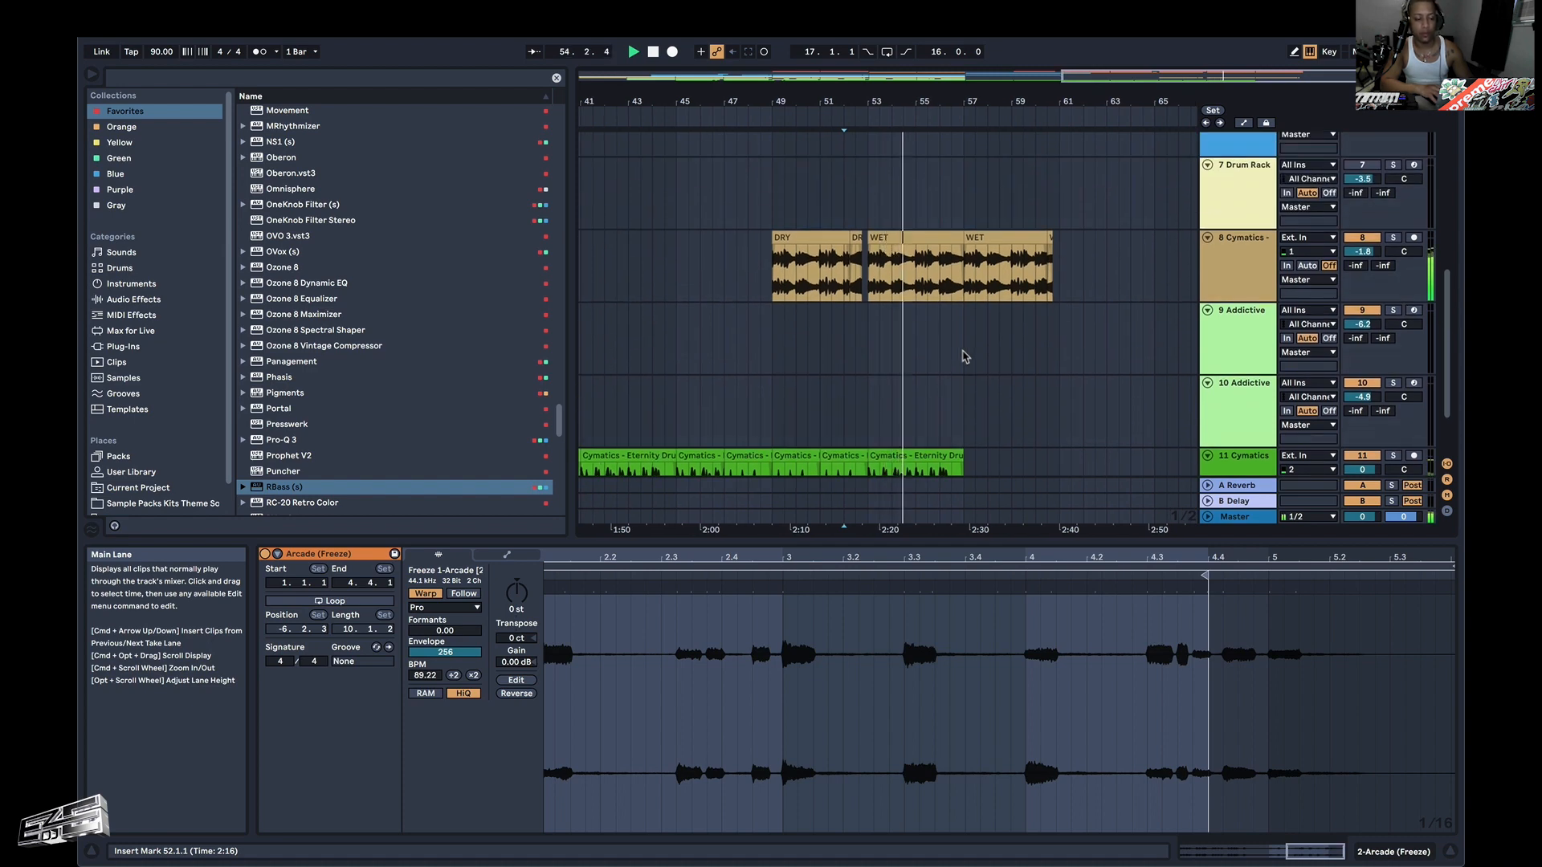
scroll(965, 357, down, 3)
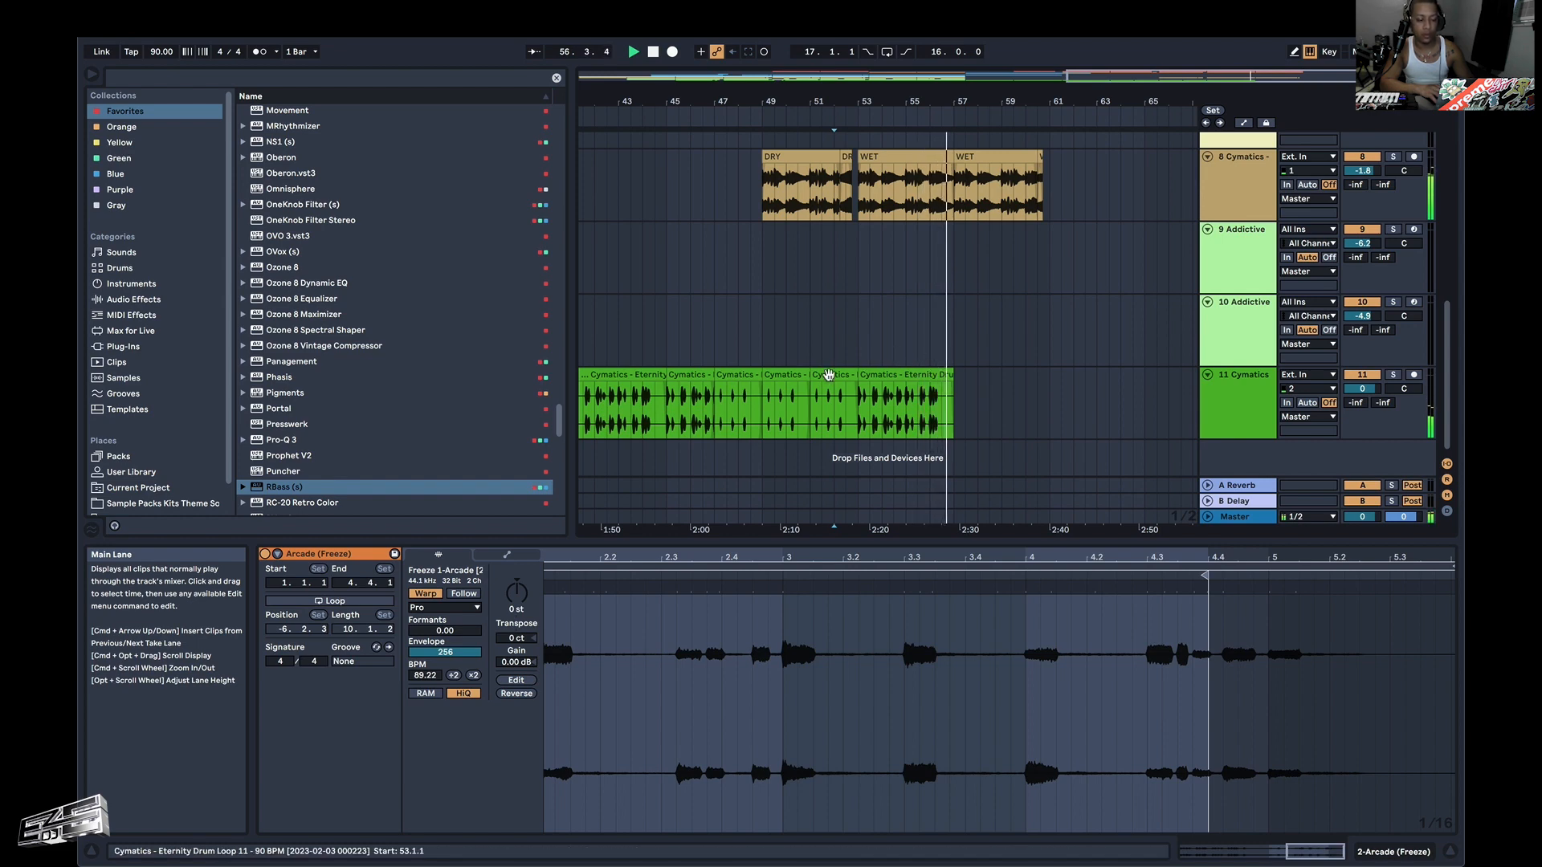
drag(714, 406, 800, 401)
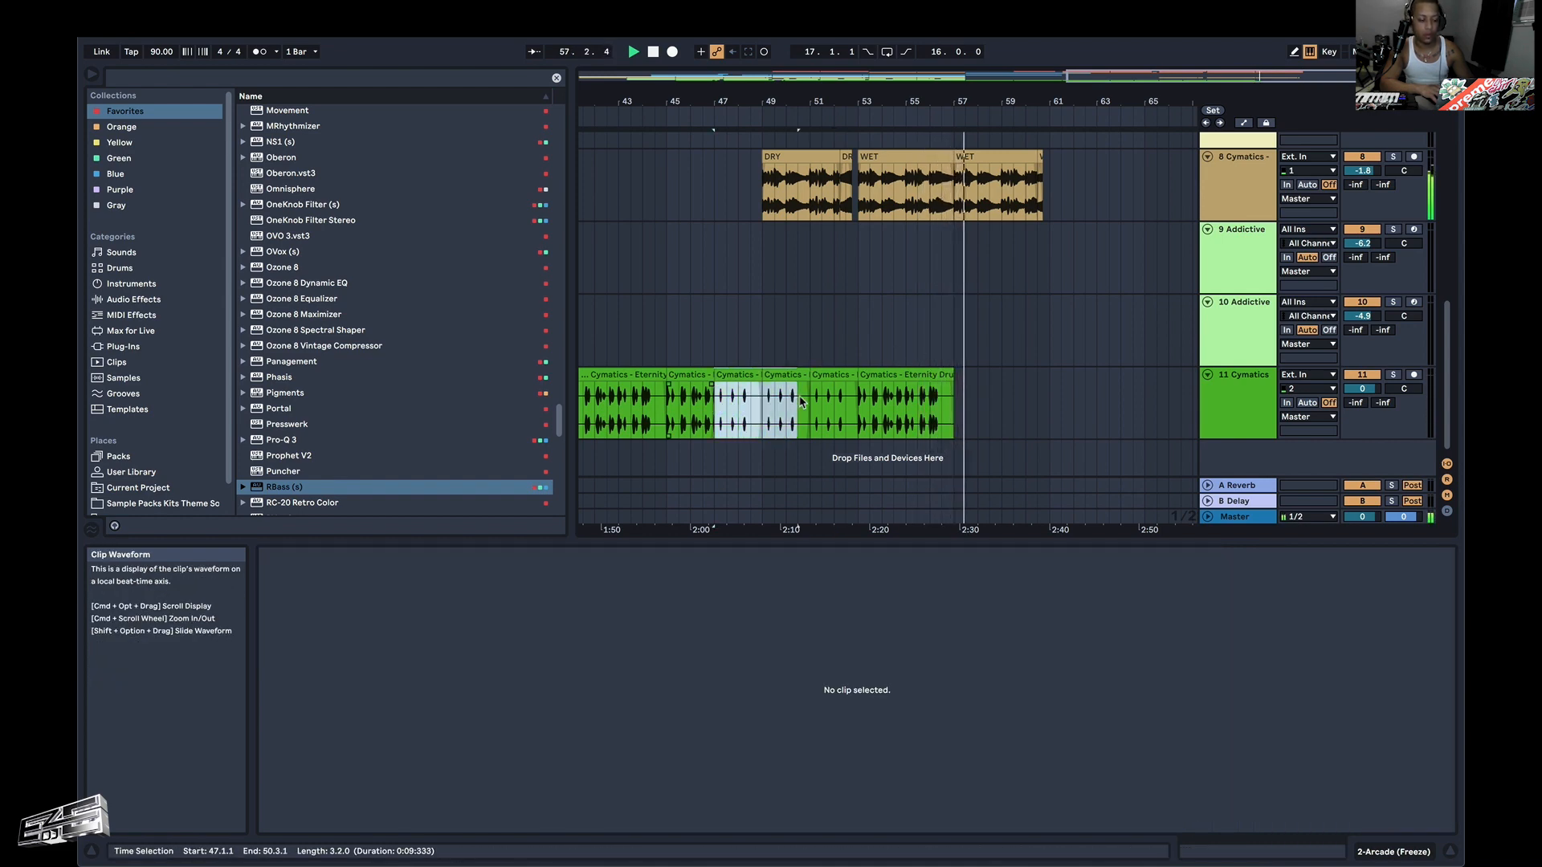
click(955, 409)
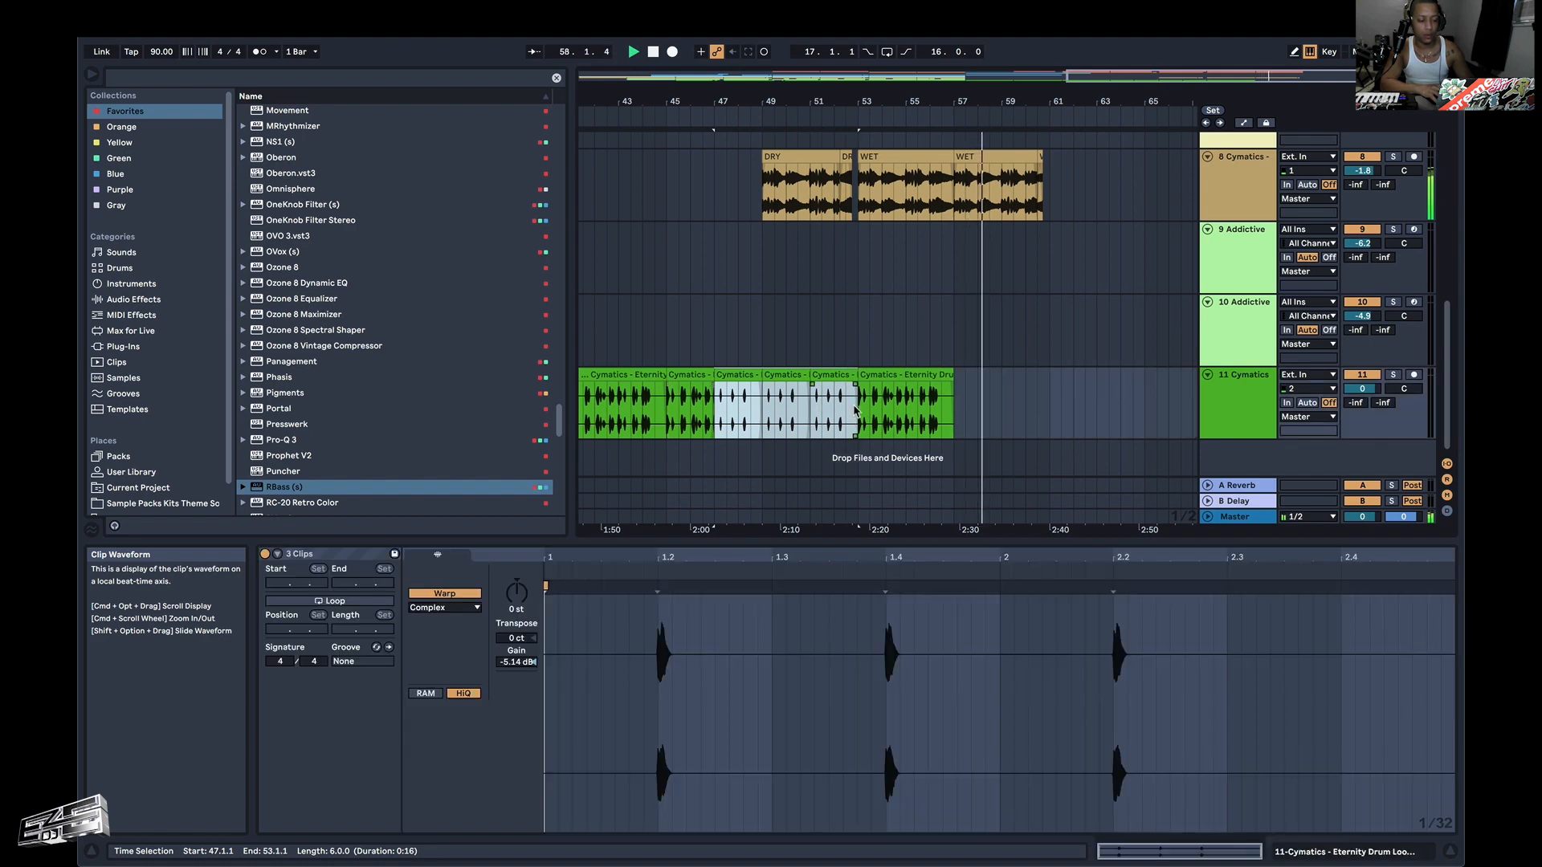
key(super+v)
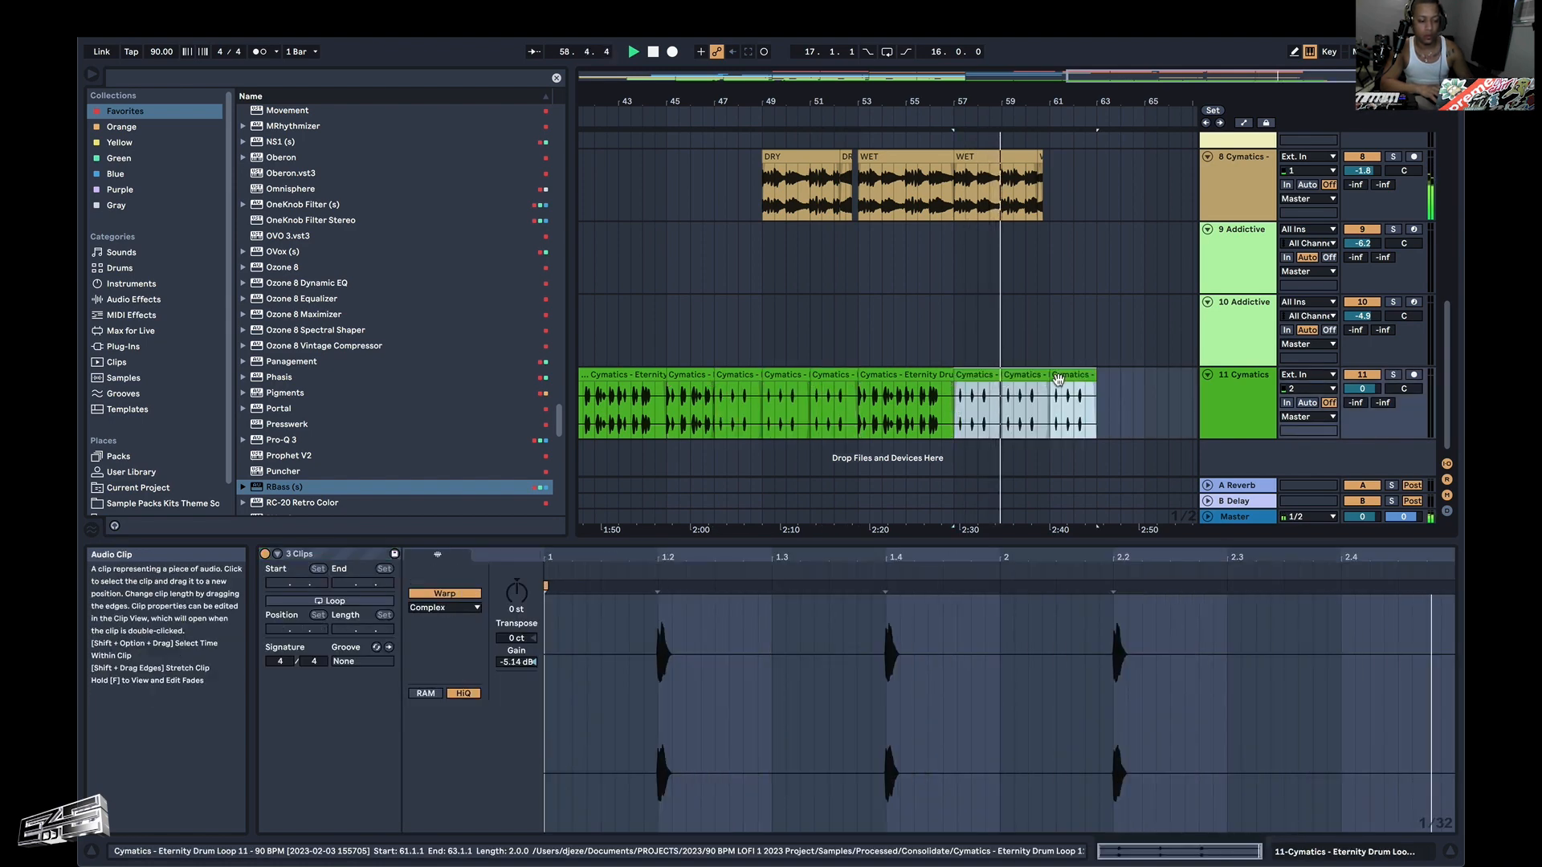
Delete the last two pasted drum loop clips on track 11, starting at 61.1.1 and 59.1.1.
click(1058, 378)
key(Delete)
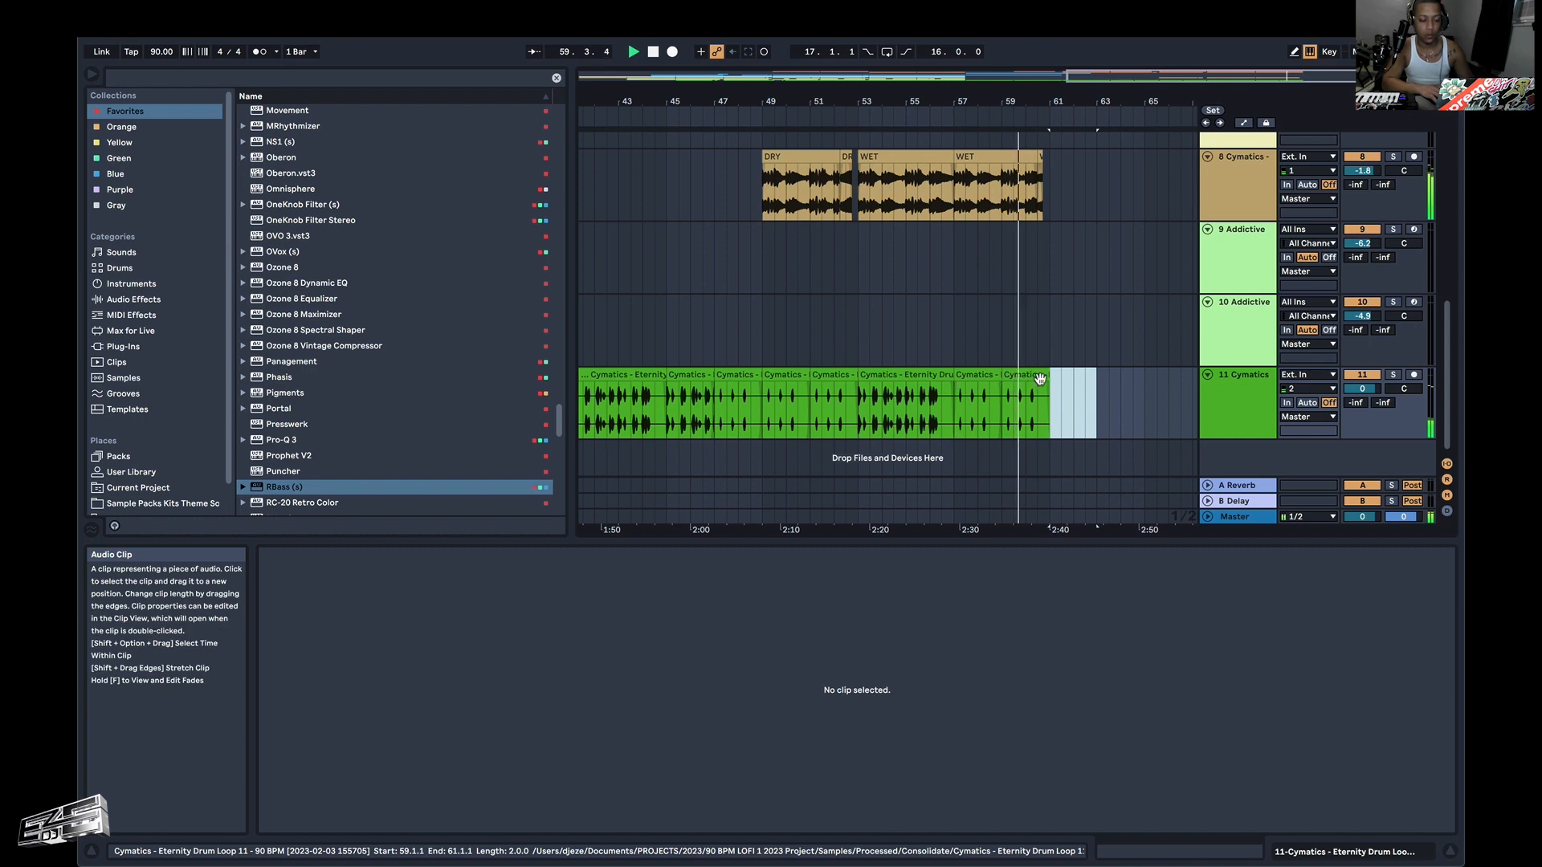
click(1033, 378)
key(Delete)
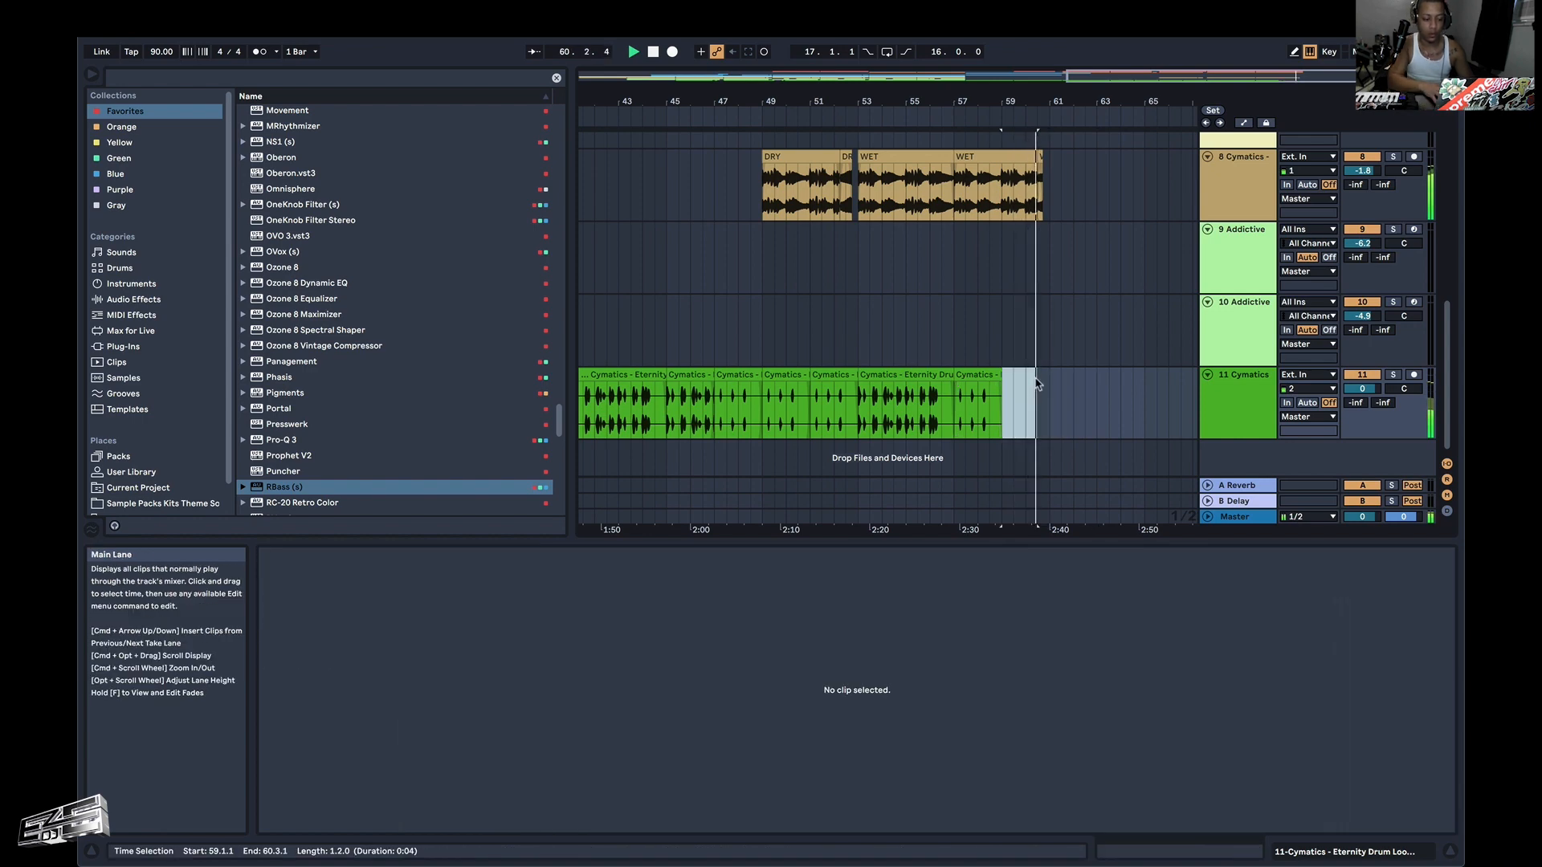
Delete the orange and red Arcade clips between 57.1.1 and 61.1.1 on the first two tracks.
scroll(1035, 381, up, 6)
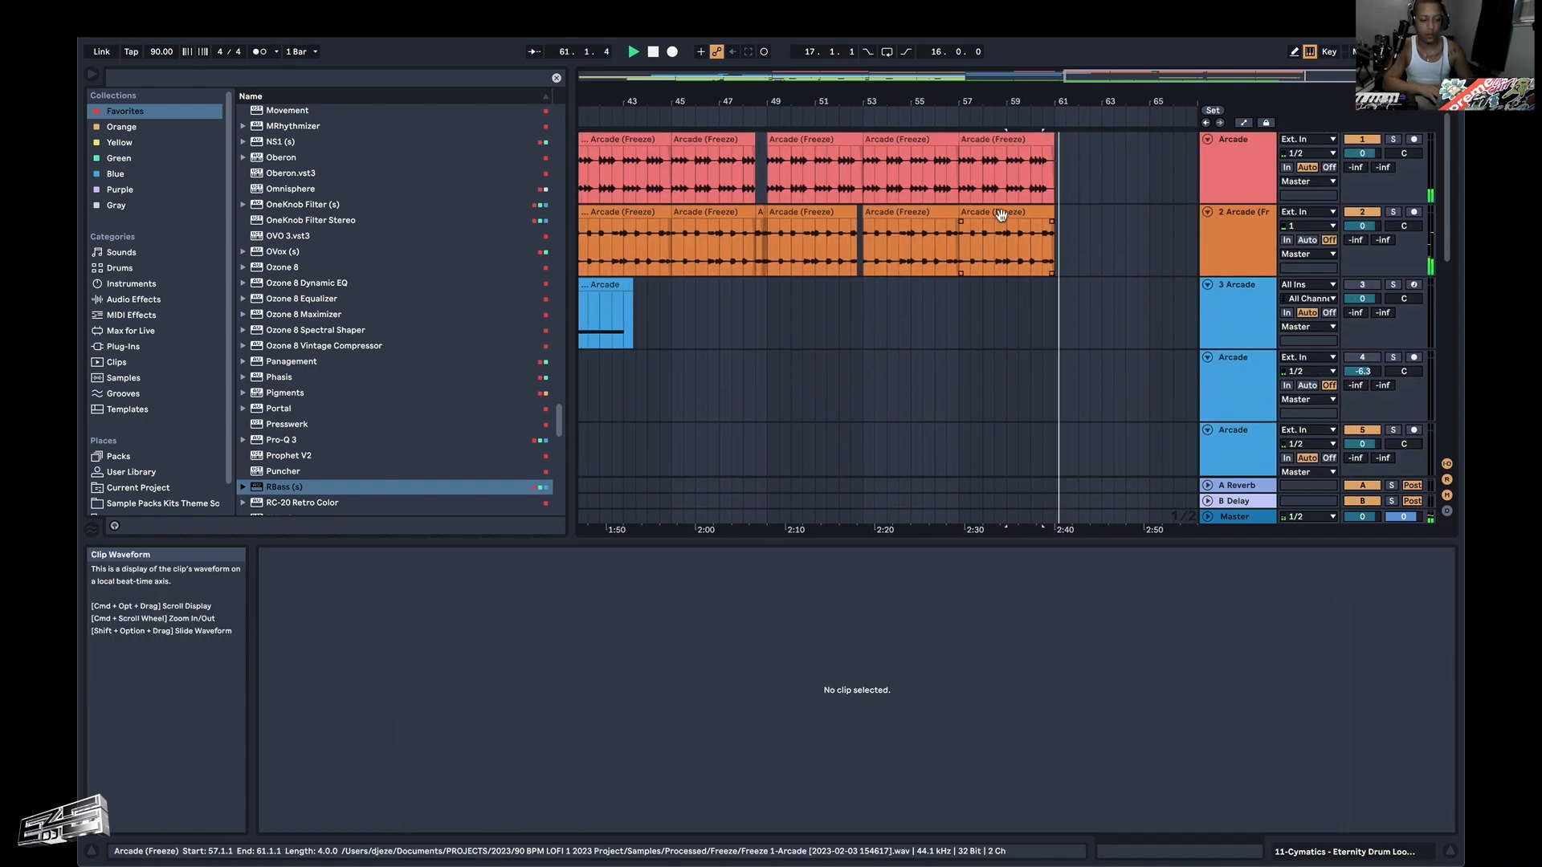
click(1004, 214)
key(Delete)
key(space)
click(1000, 140)
key(Delete)
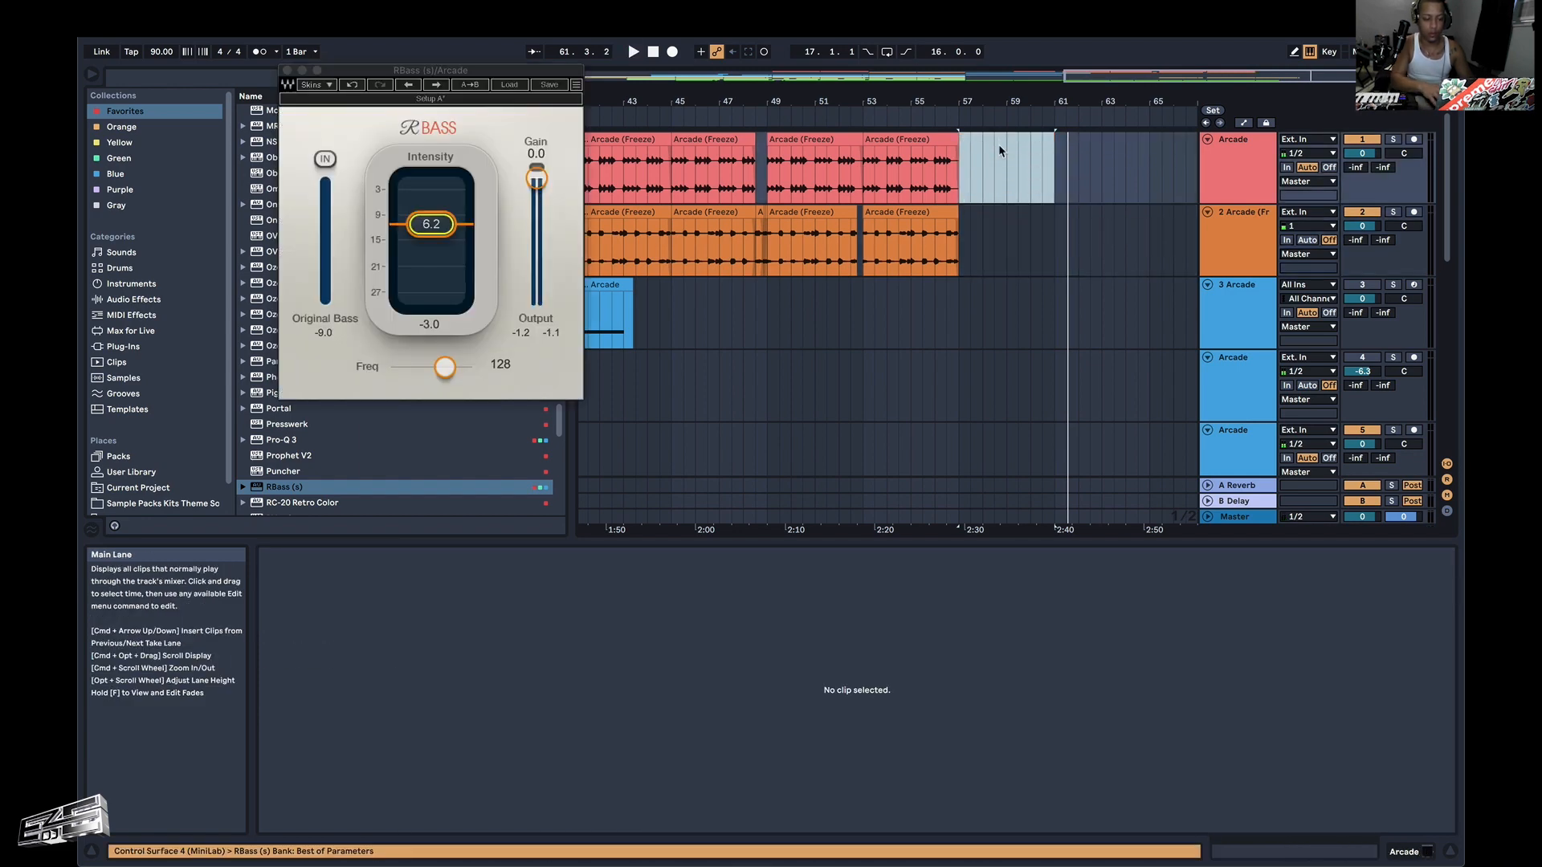
Audition the ending from bar 57, extend the last WET slice on track 8 to bar 61, and play it from 60.3.1.
key(space)
scroll(965, 290, down, 6)
scroll(966, 290, up, 3)
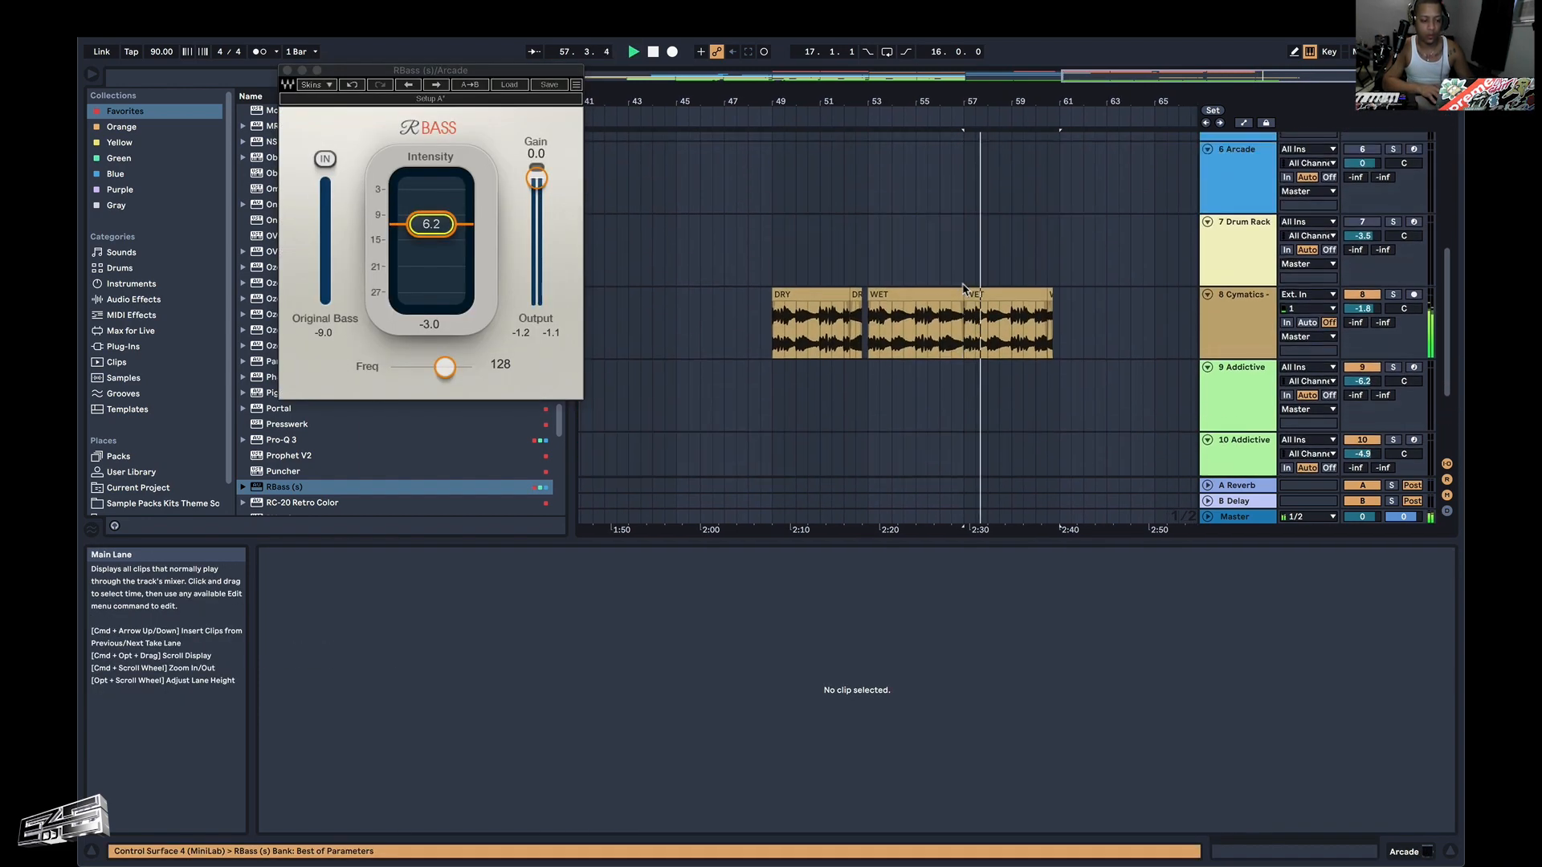
scroll(966, 290, down, 3)
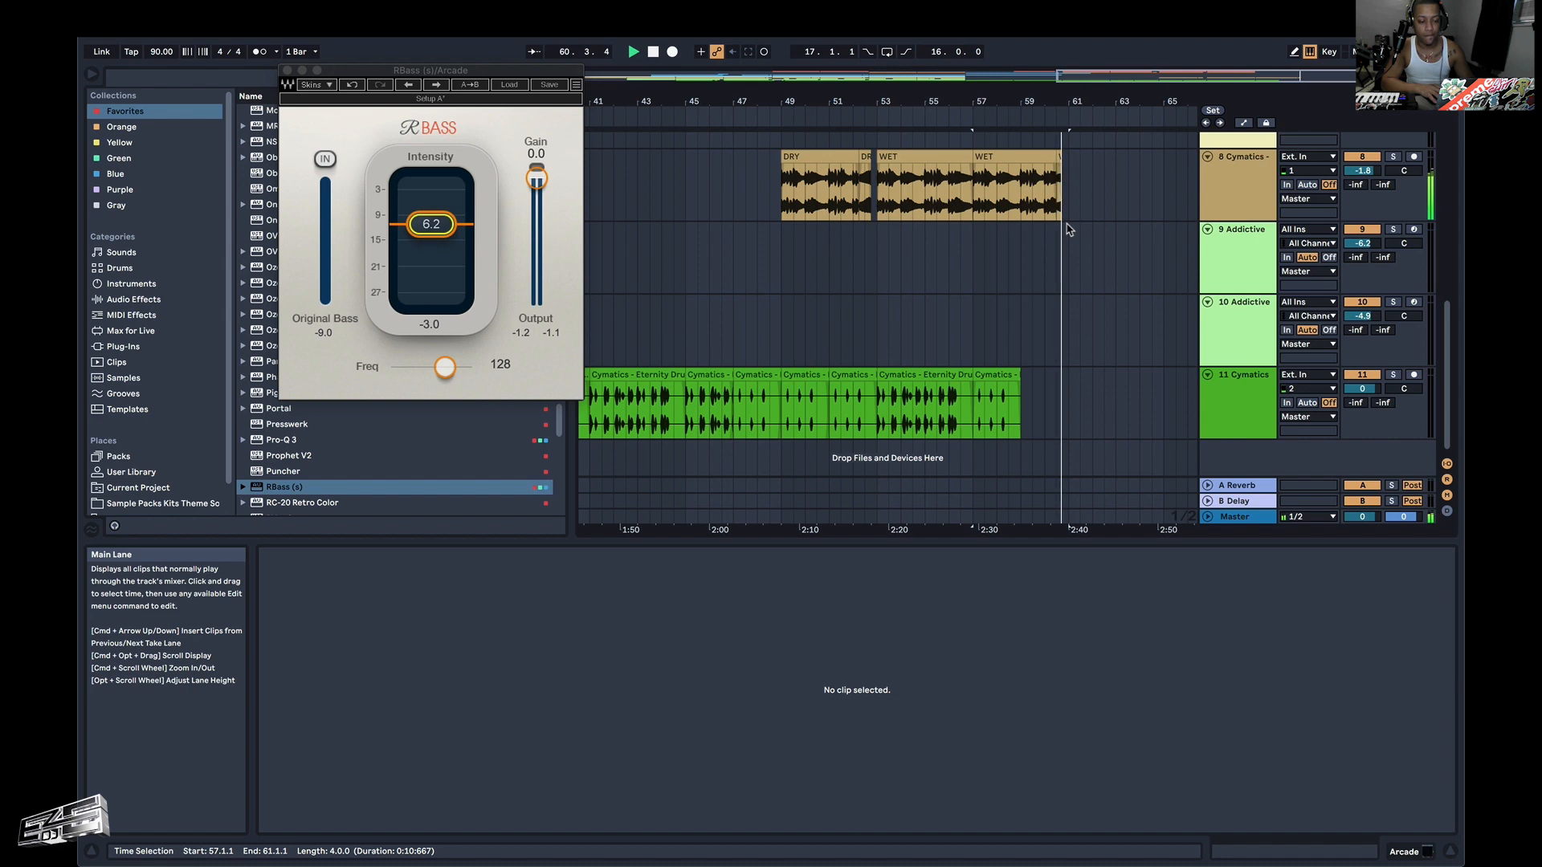
click(1058, 161)
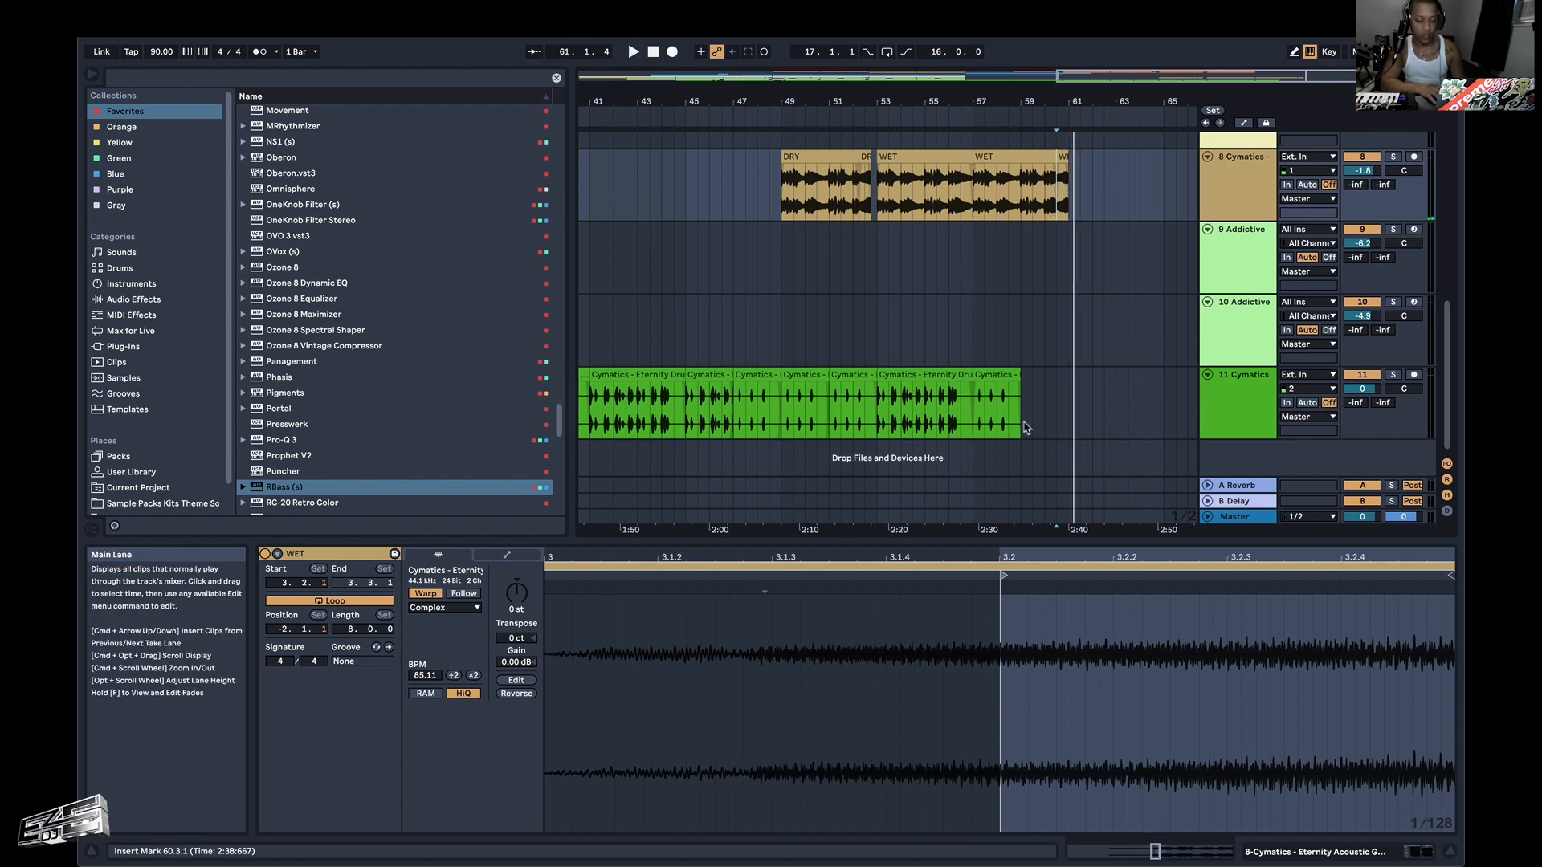
Show the whole arrangement and play it from 1.1.1.
scroll(1034, 424, up, 8)
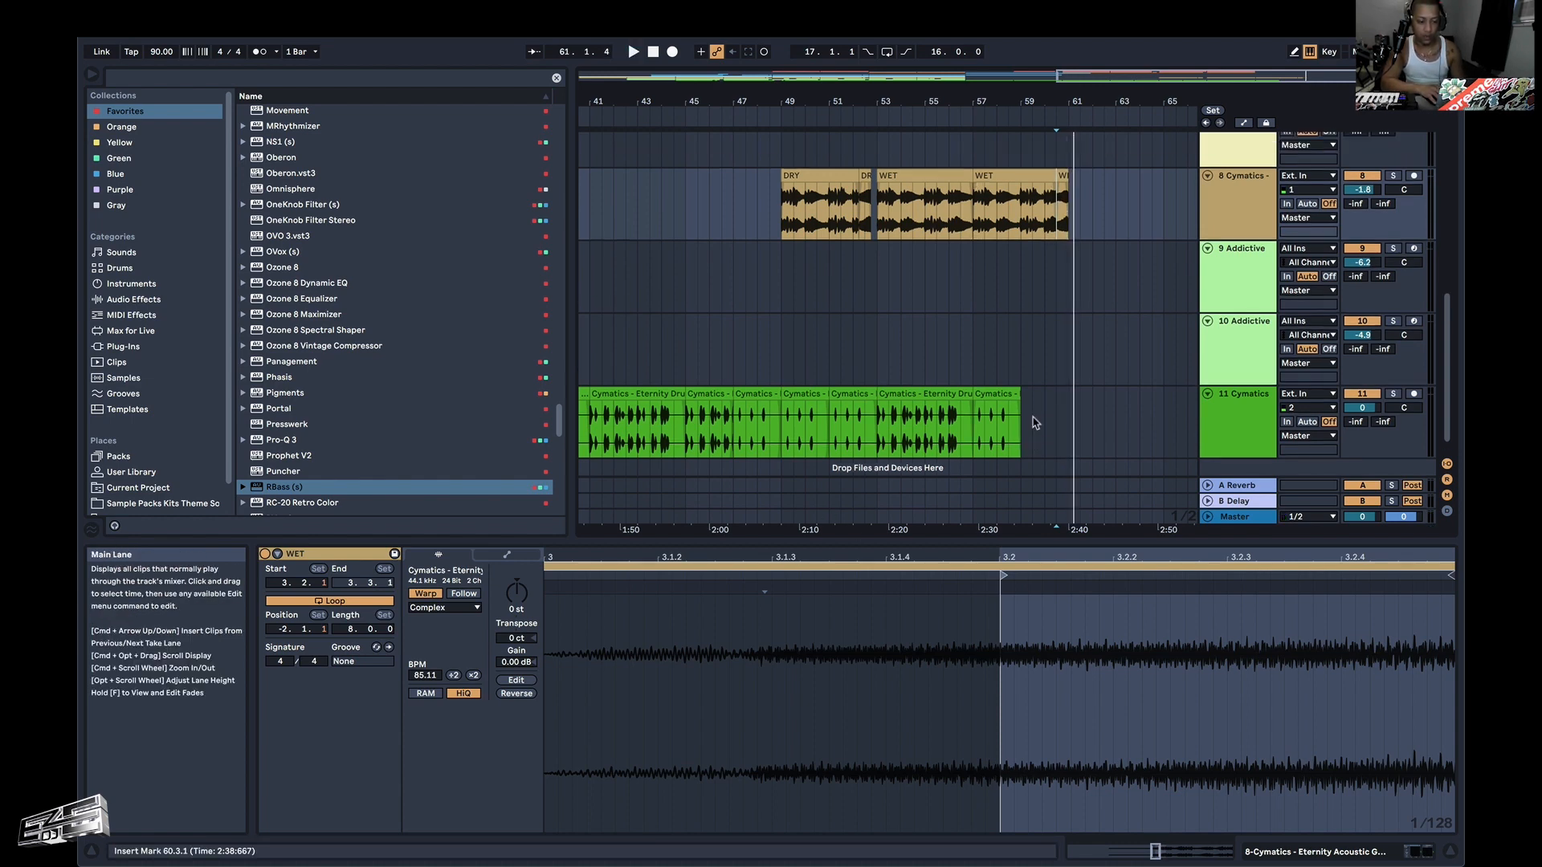
key(x)
scroll(712, 309, up, 3)
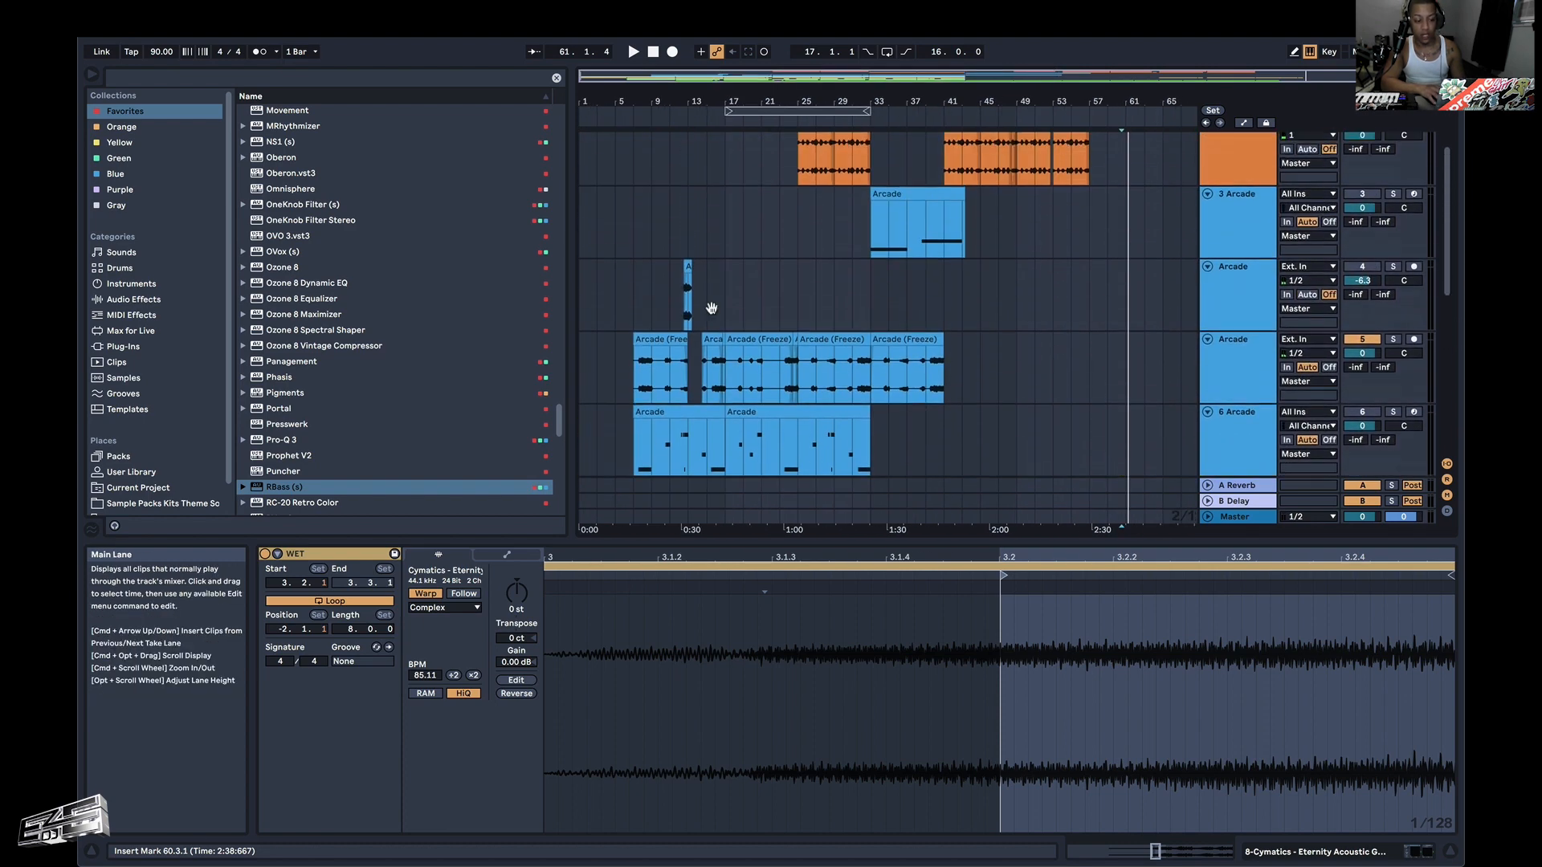
click(589, 239)
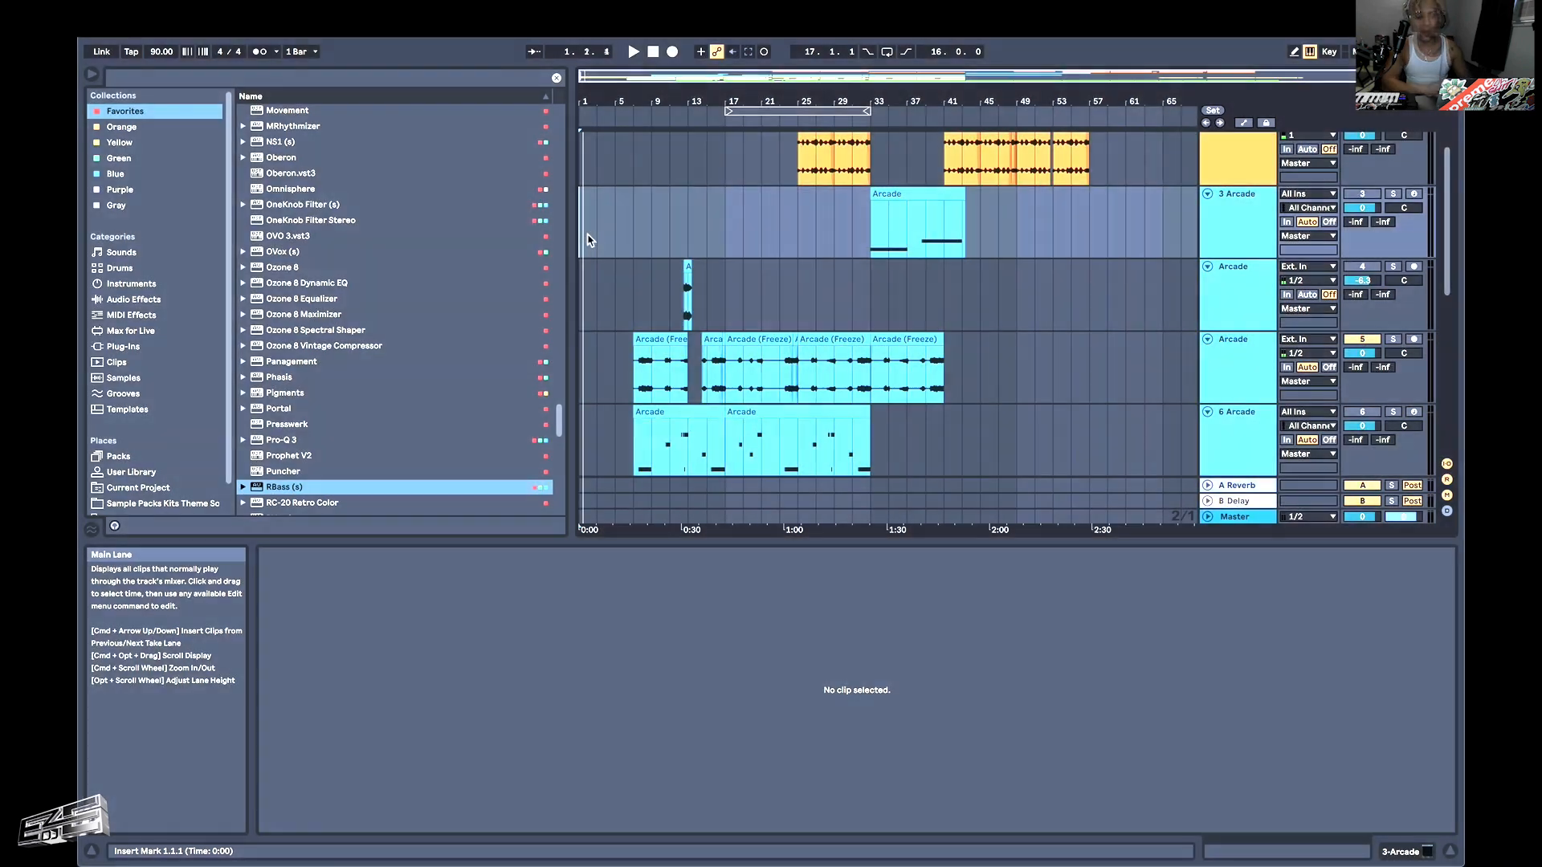
key(space)
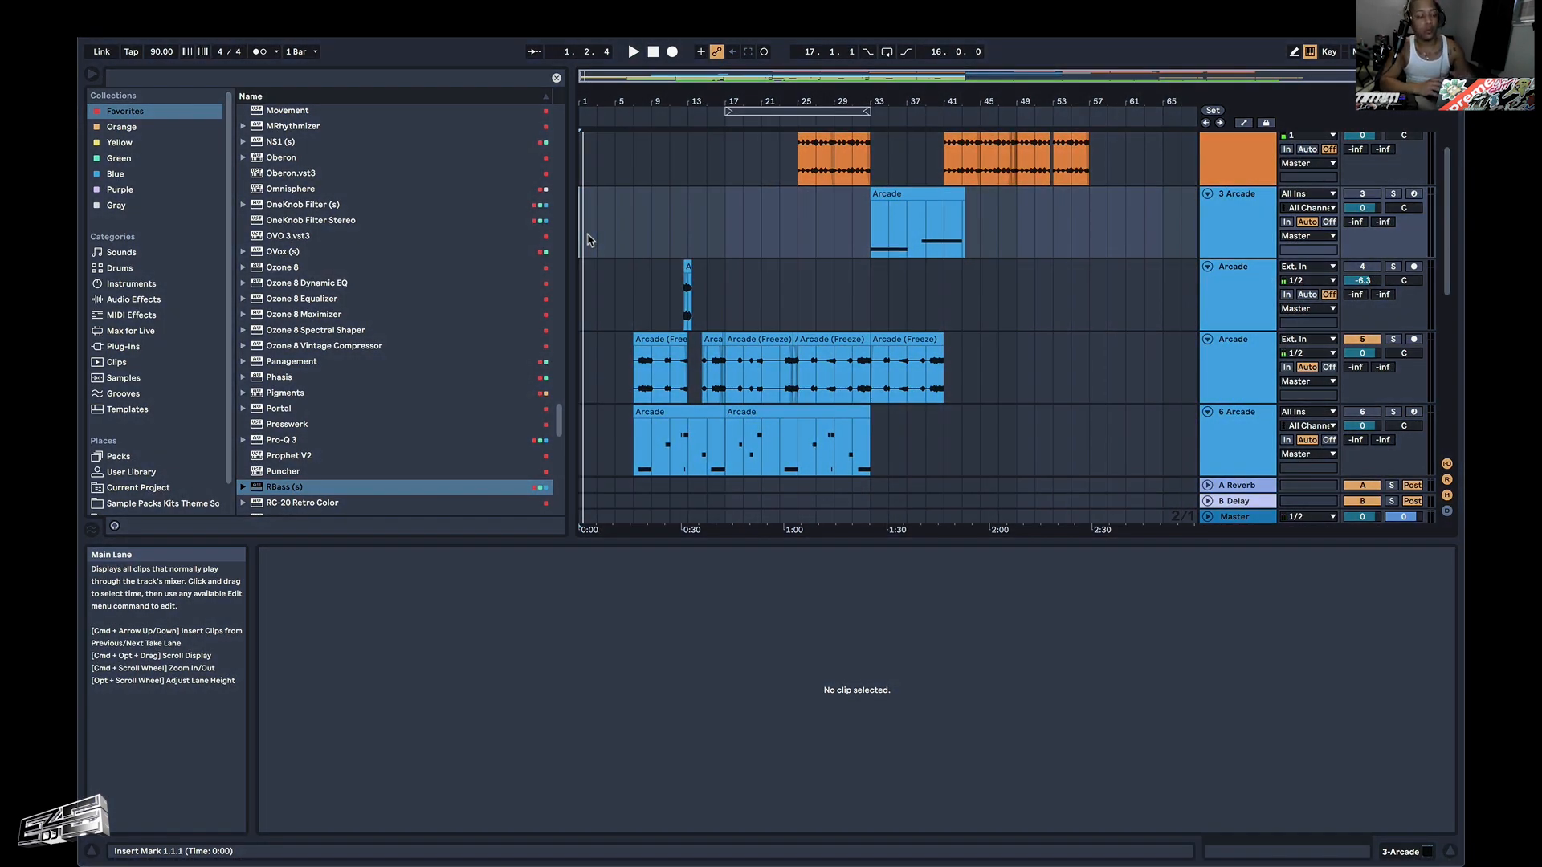